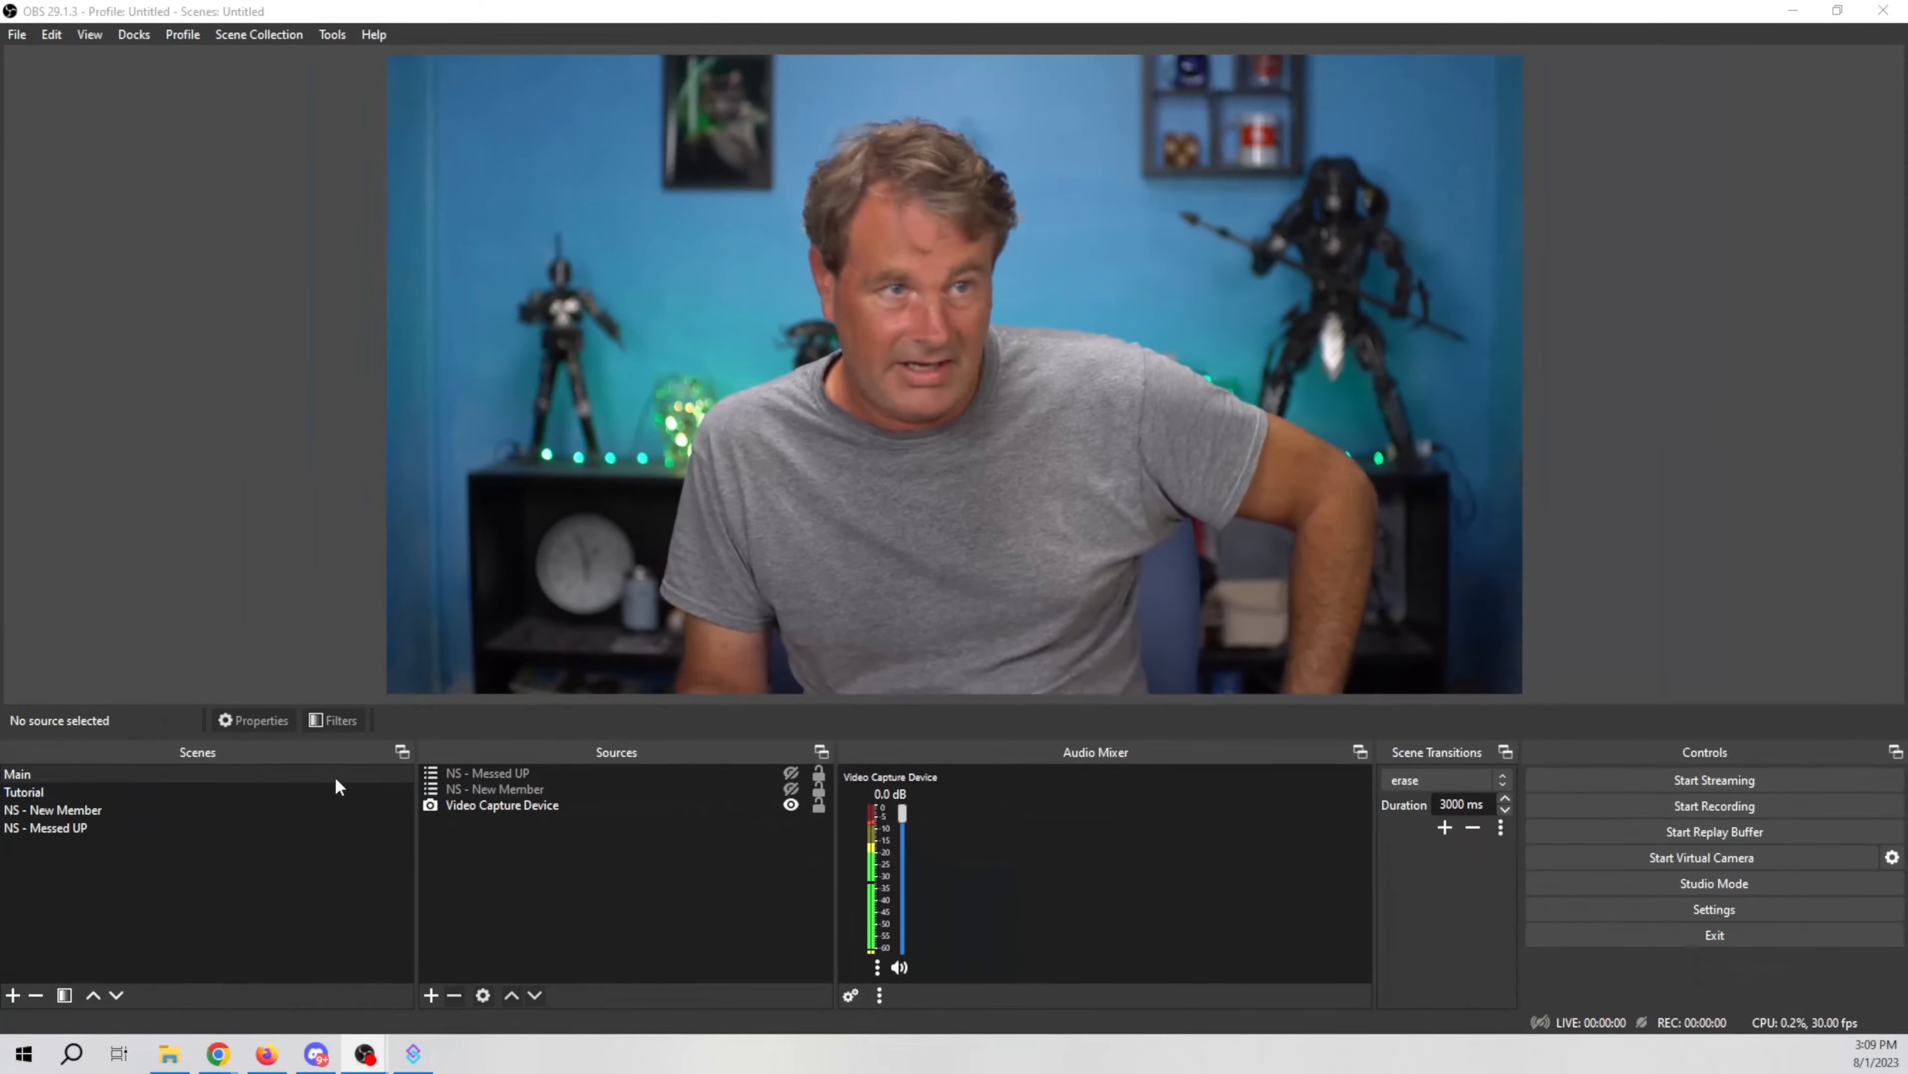
Step: Show the NS - Messed UP source in the current scene
left_click(791, 773)
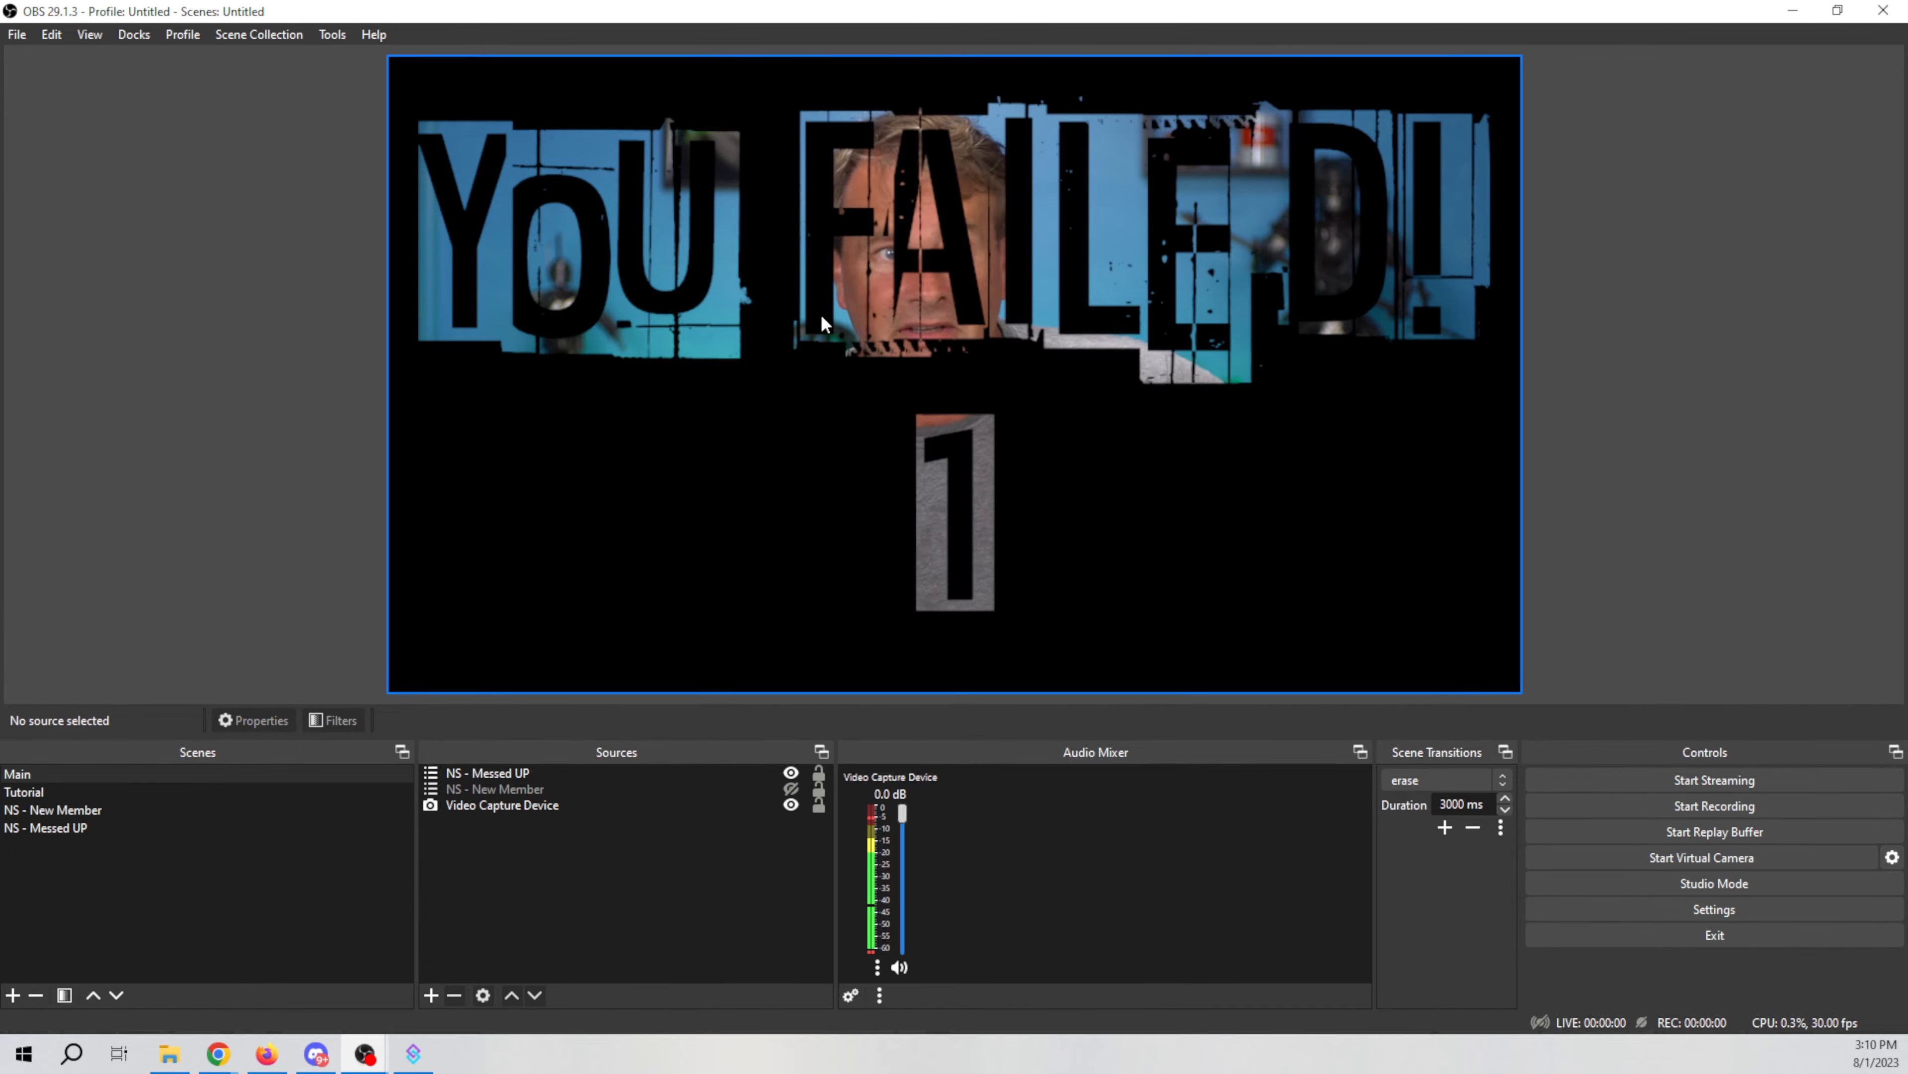
left_click(259, 797)
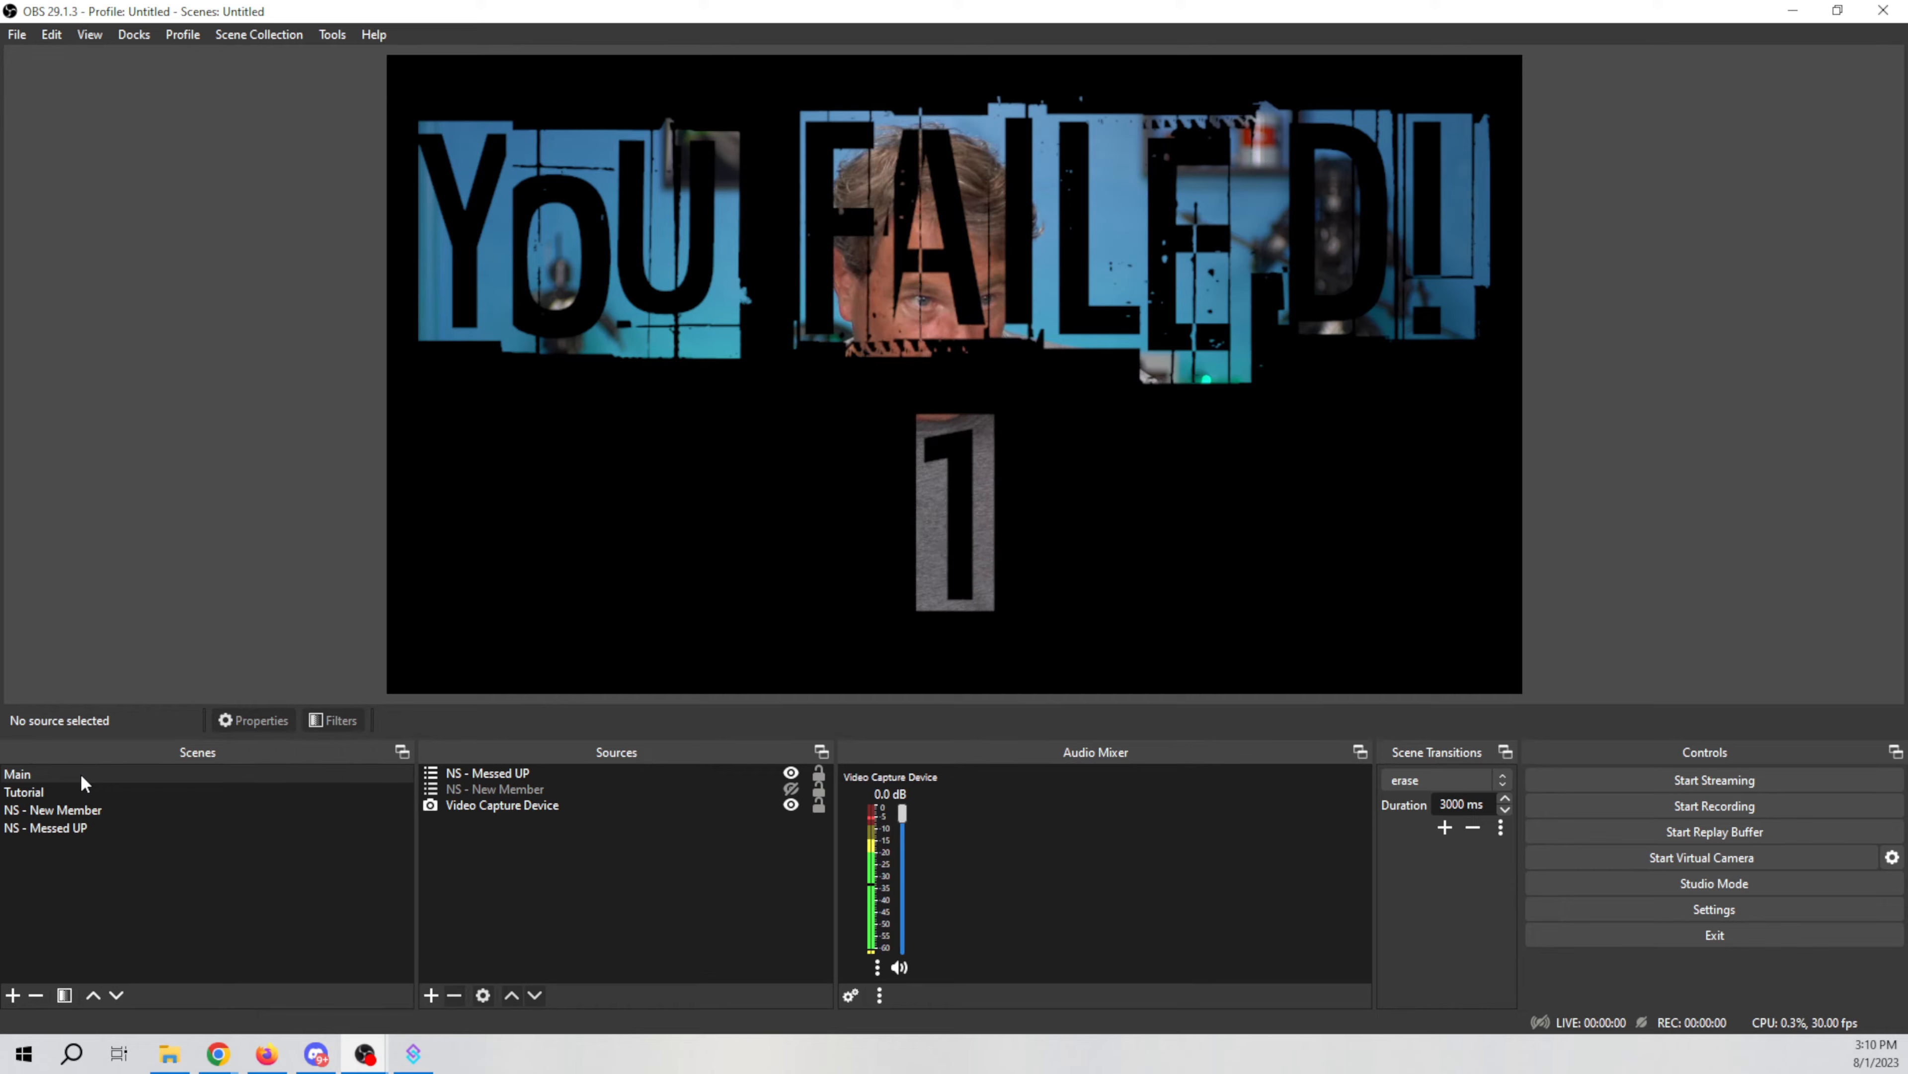
Step: Open the Main scene's filters to review its Move Source filters, then close the dialog
right_click(205, 773)
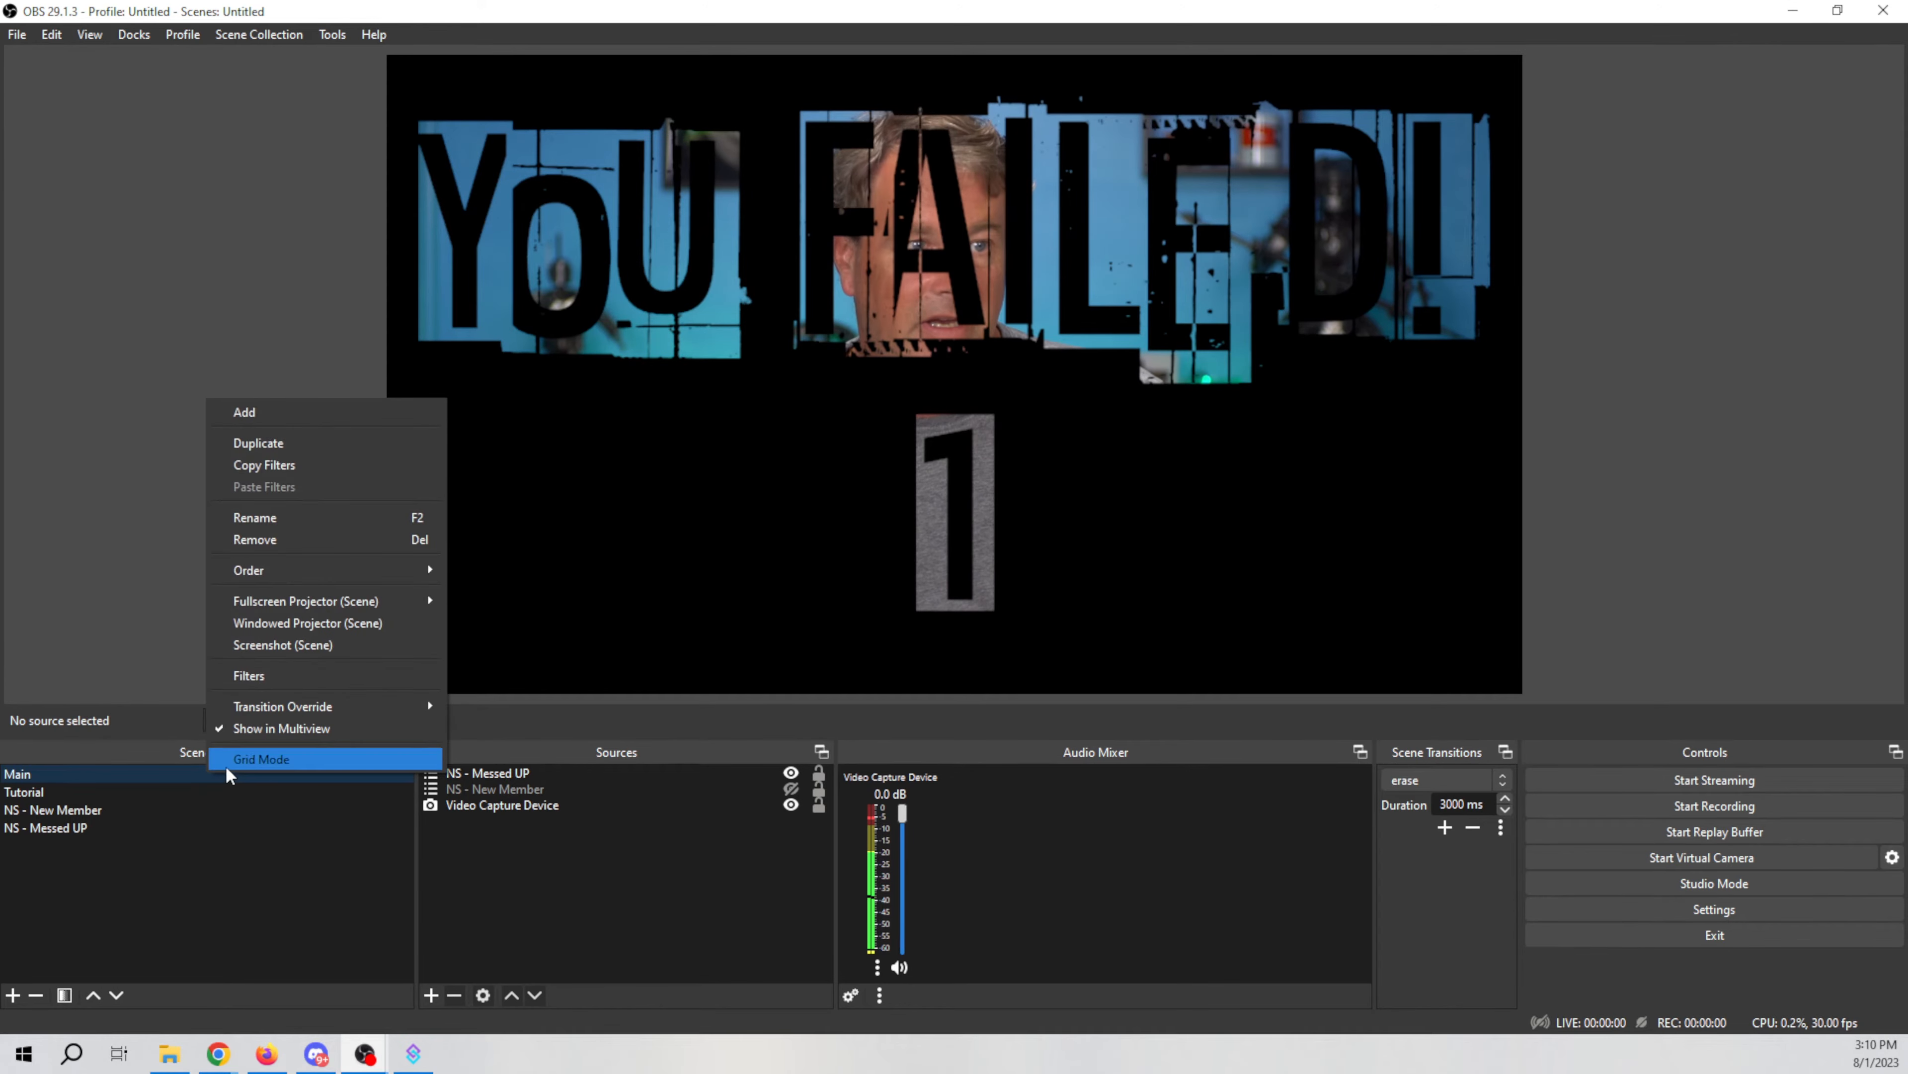
left_click(274, 675)
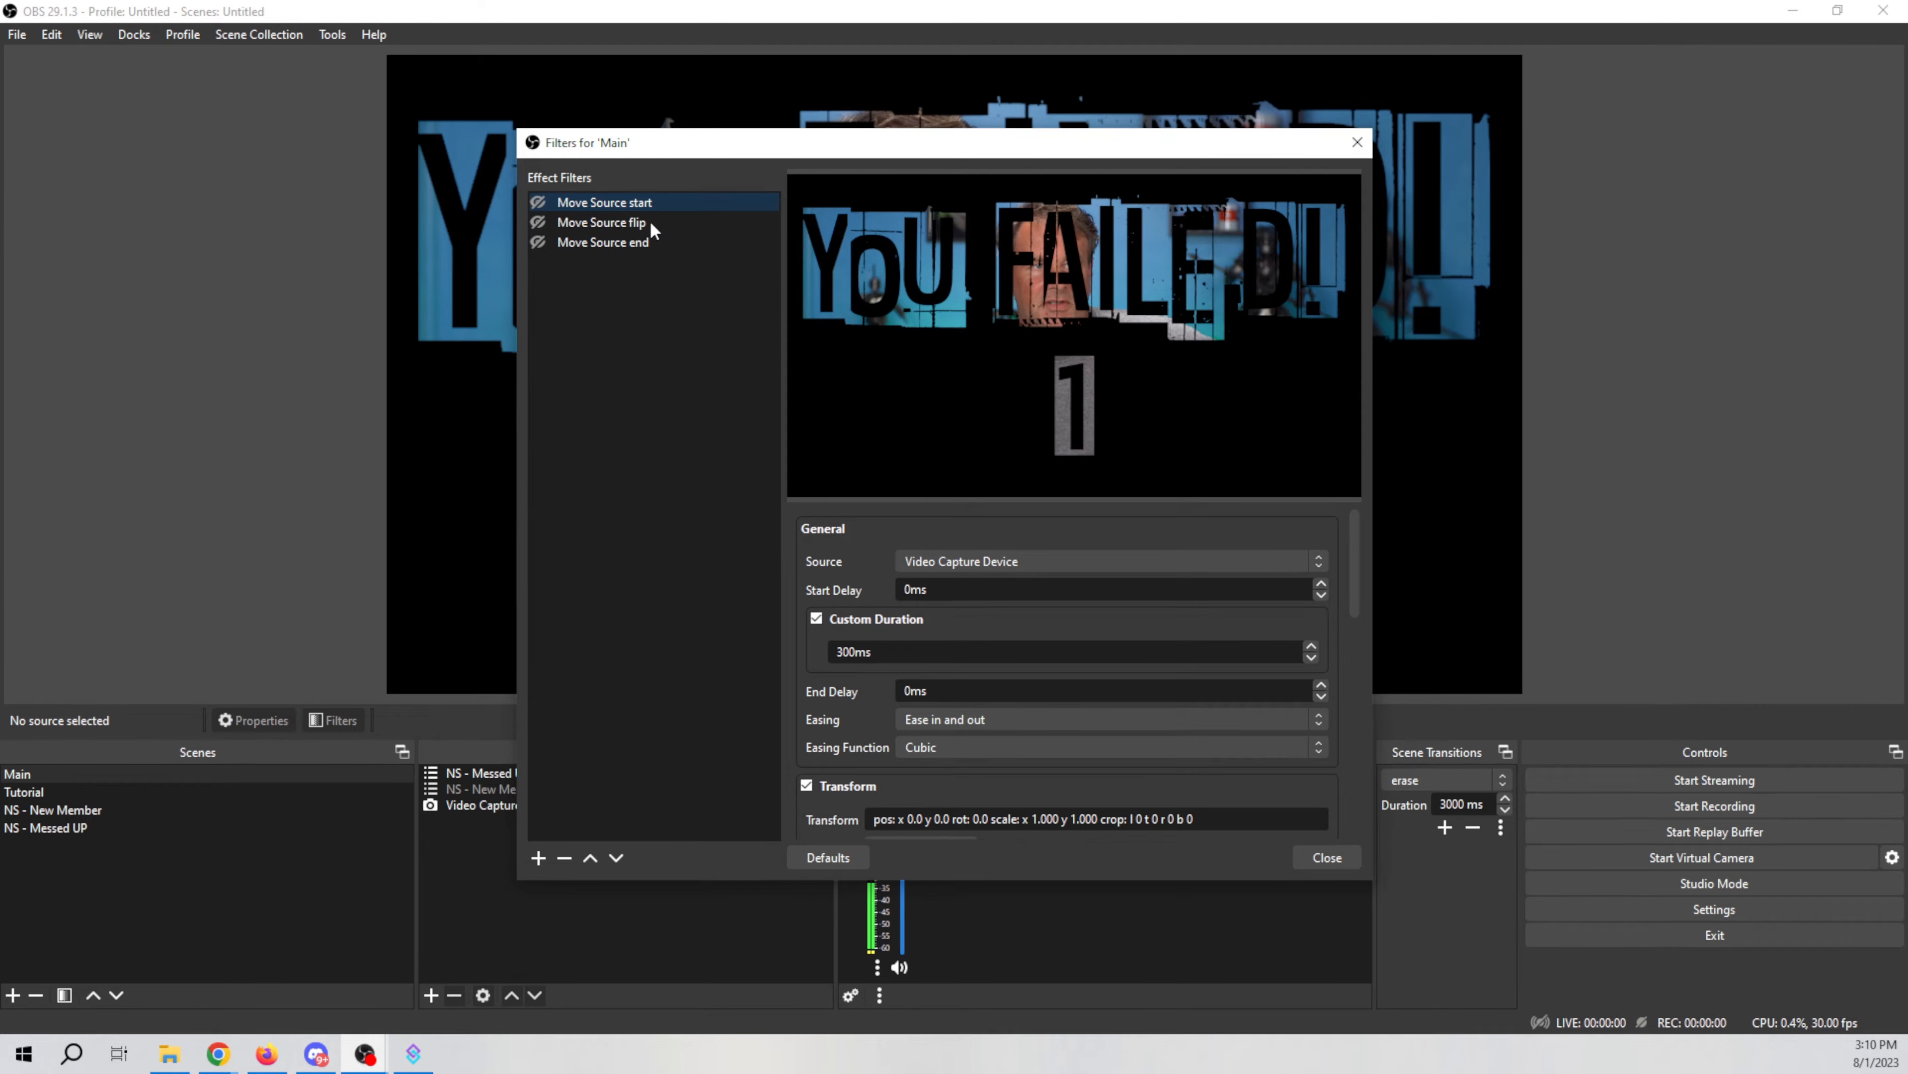
left_click_drag(827, 149, 1839, 110)
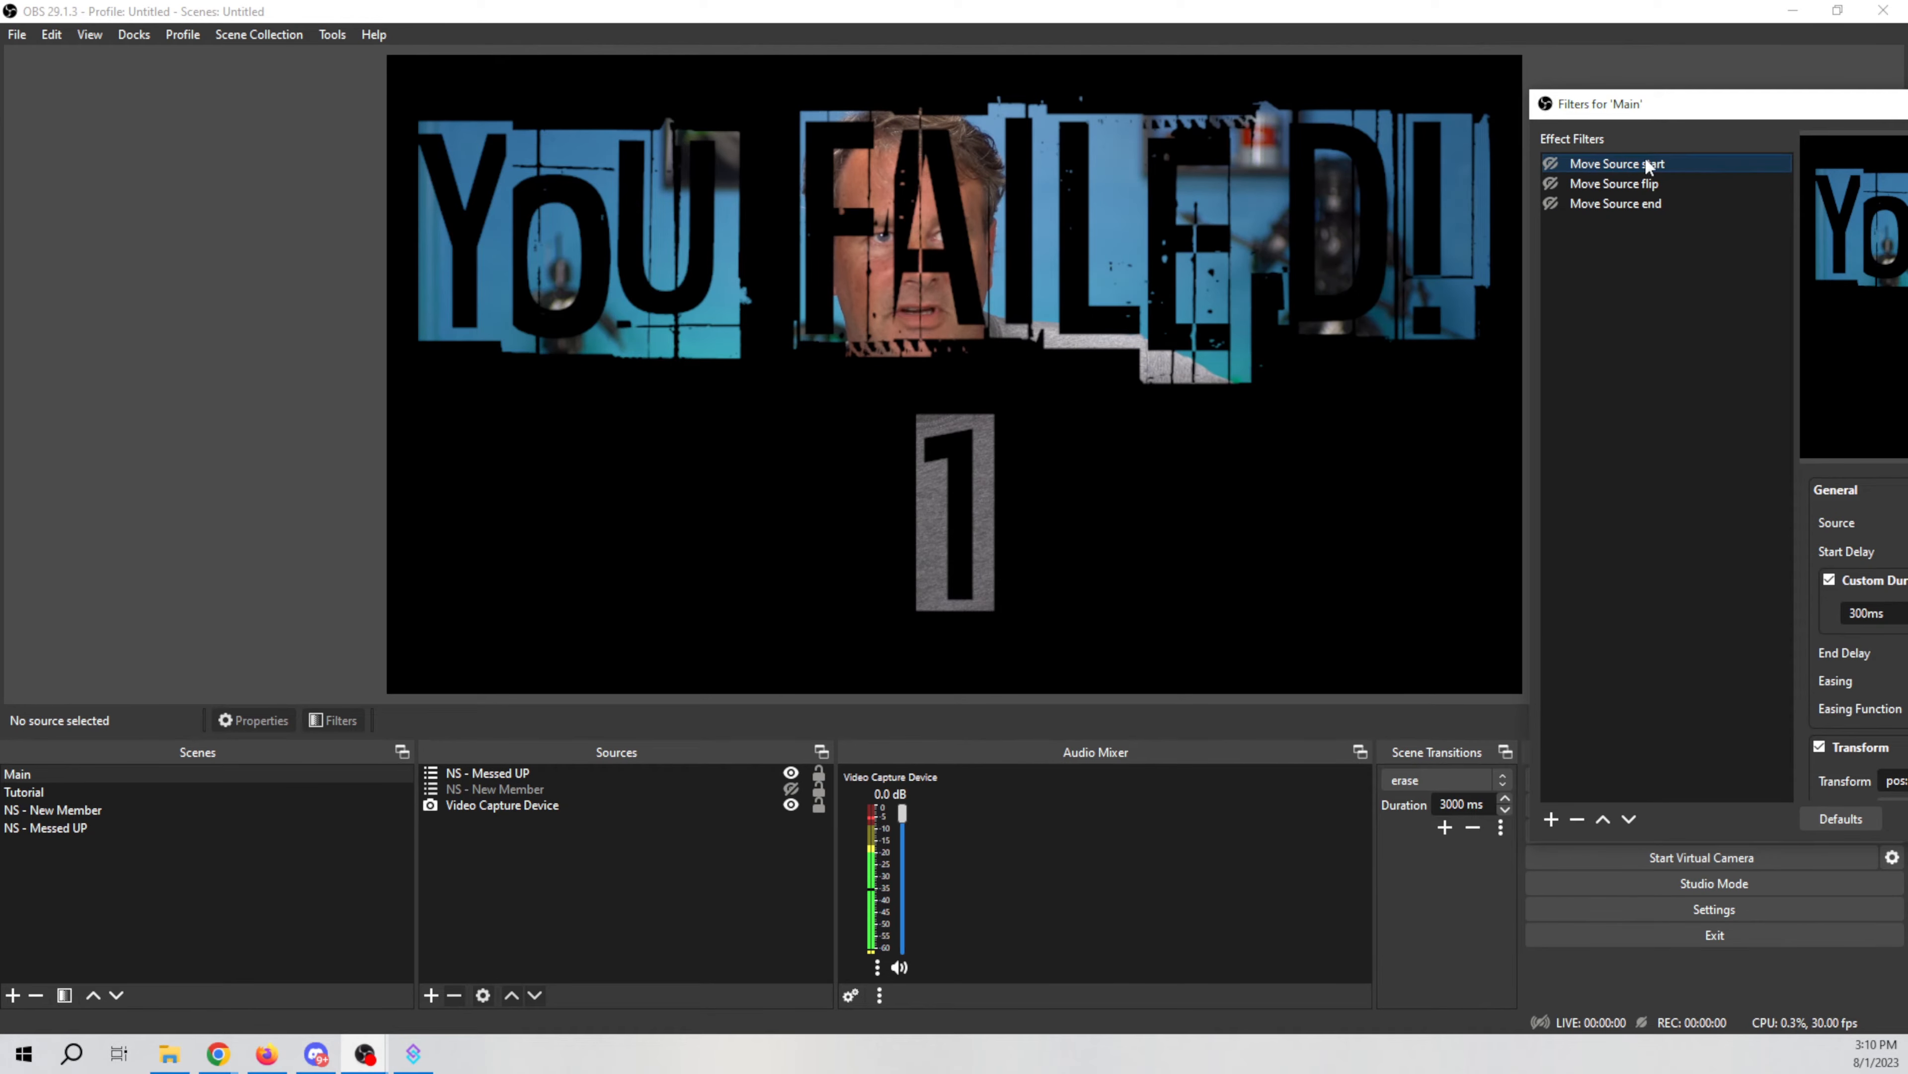
left_click(1550, 203)
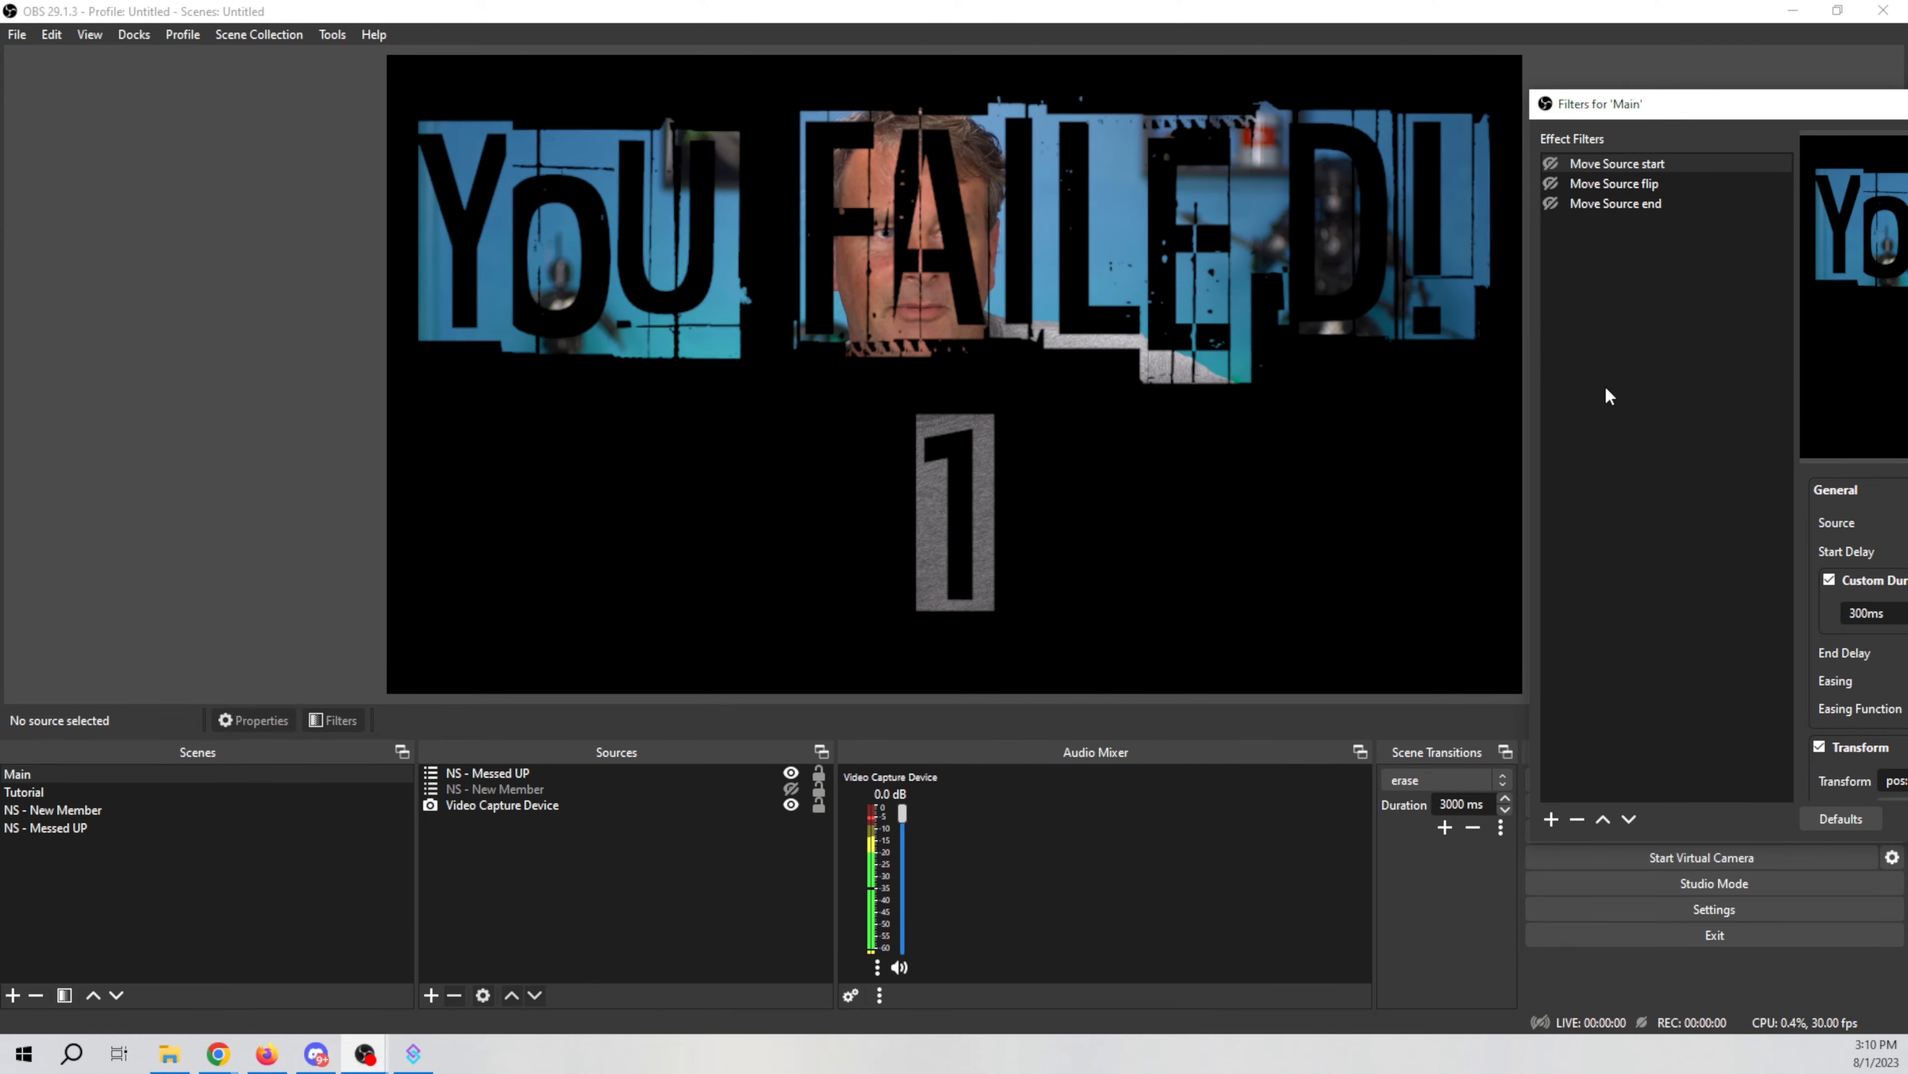
left_click_drag(1746, 113, 1500, 493)
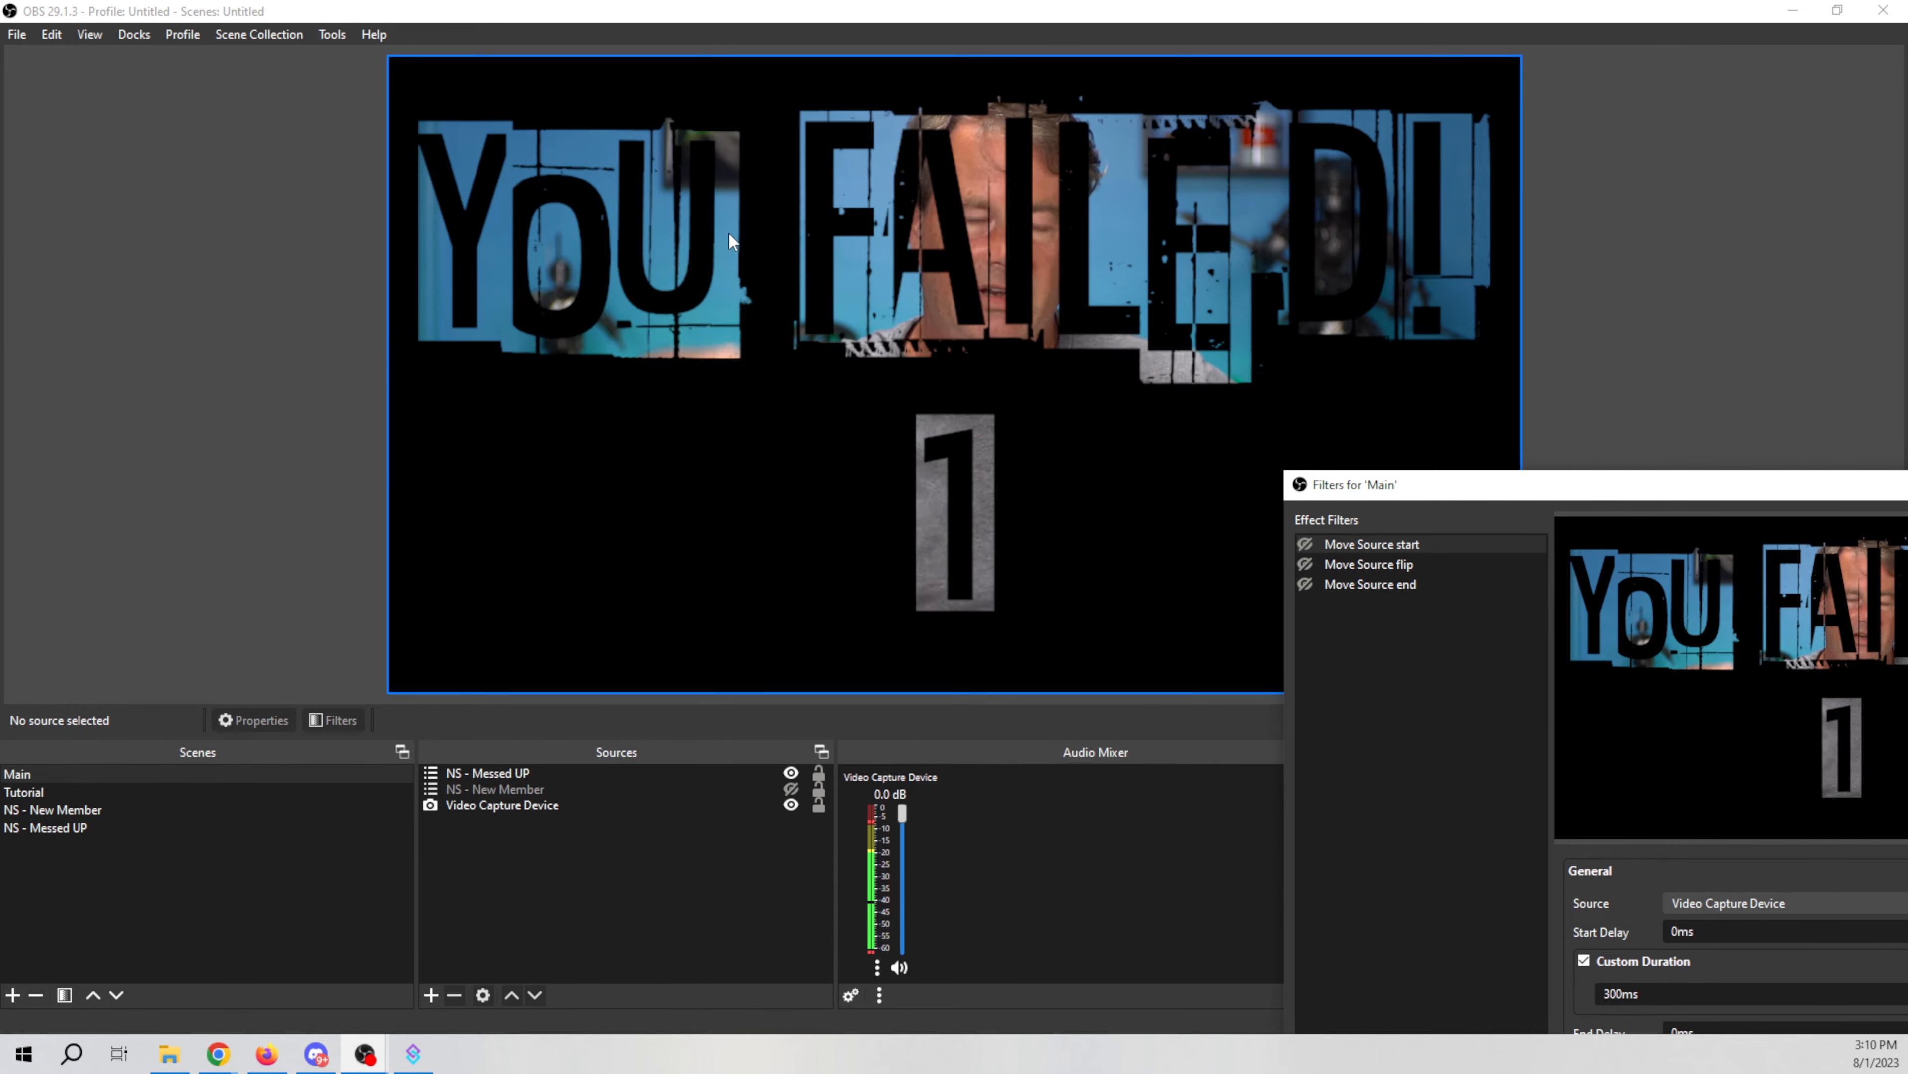
left_click_drag(1673, 503, 1021, 172)
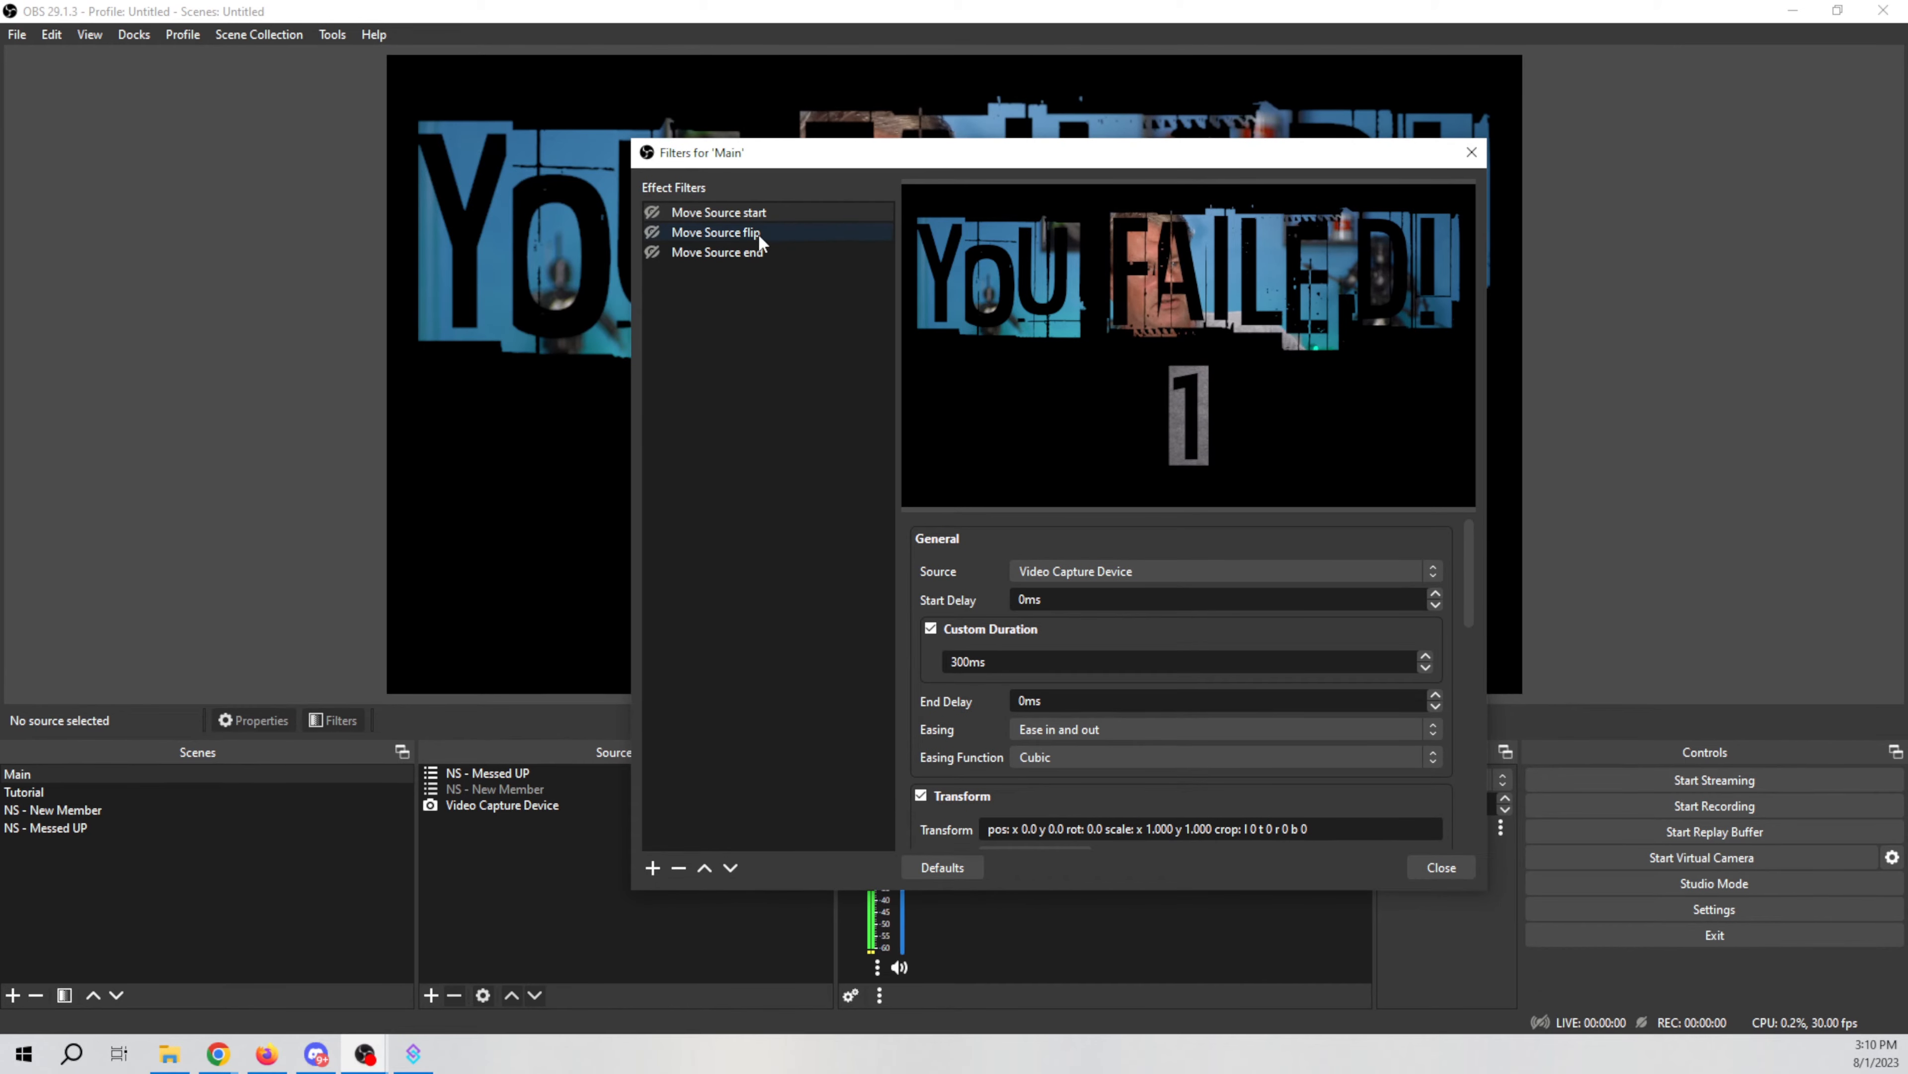
left_click(1438, 871)
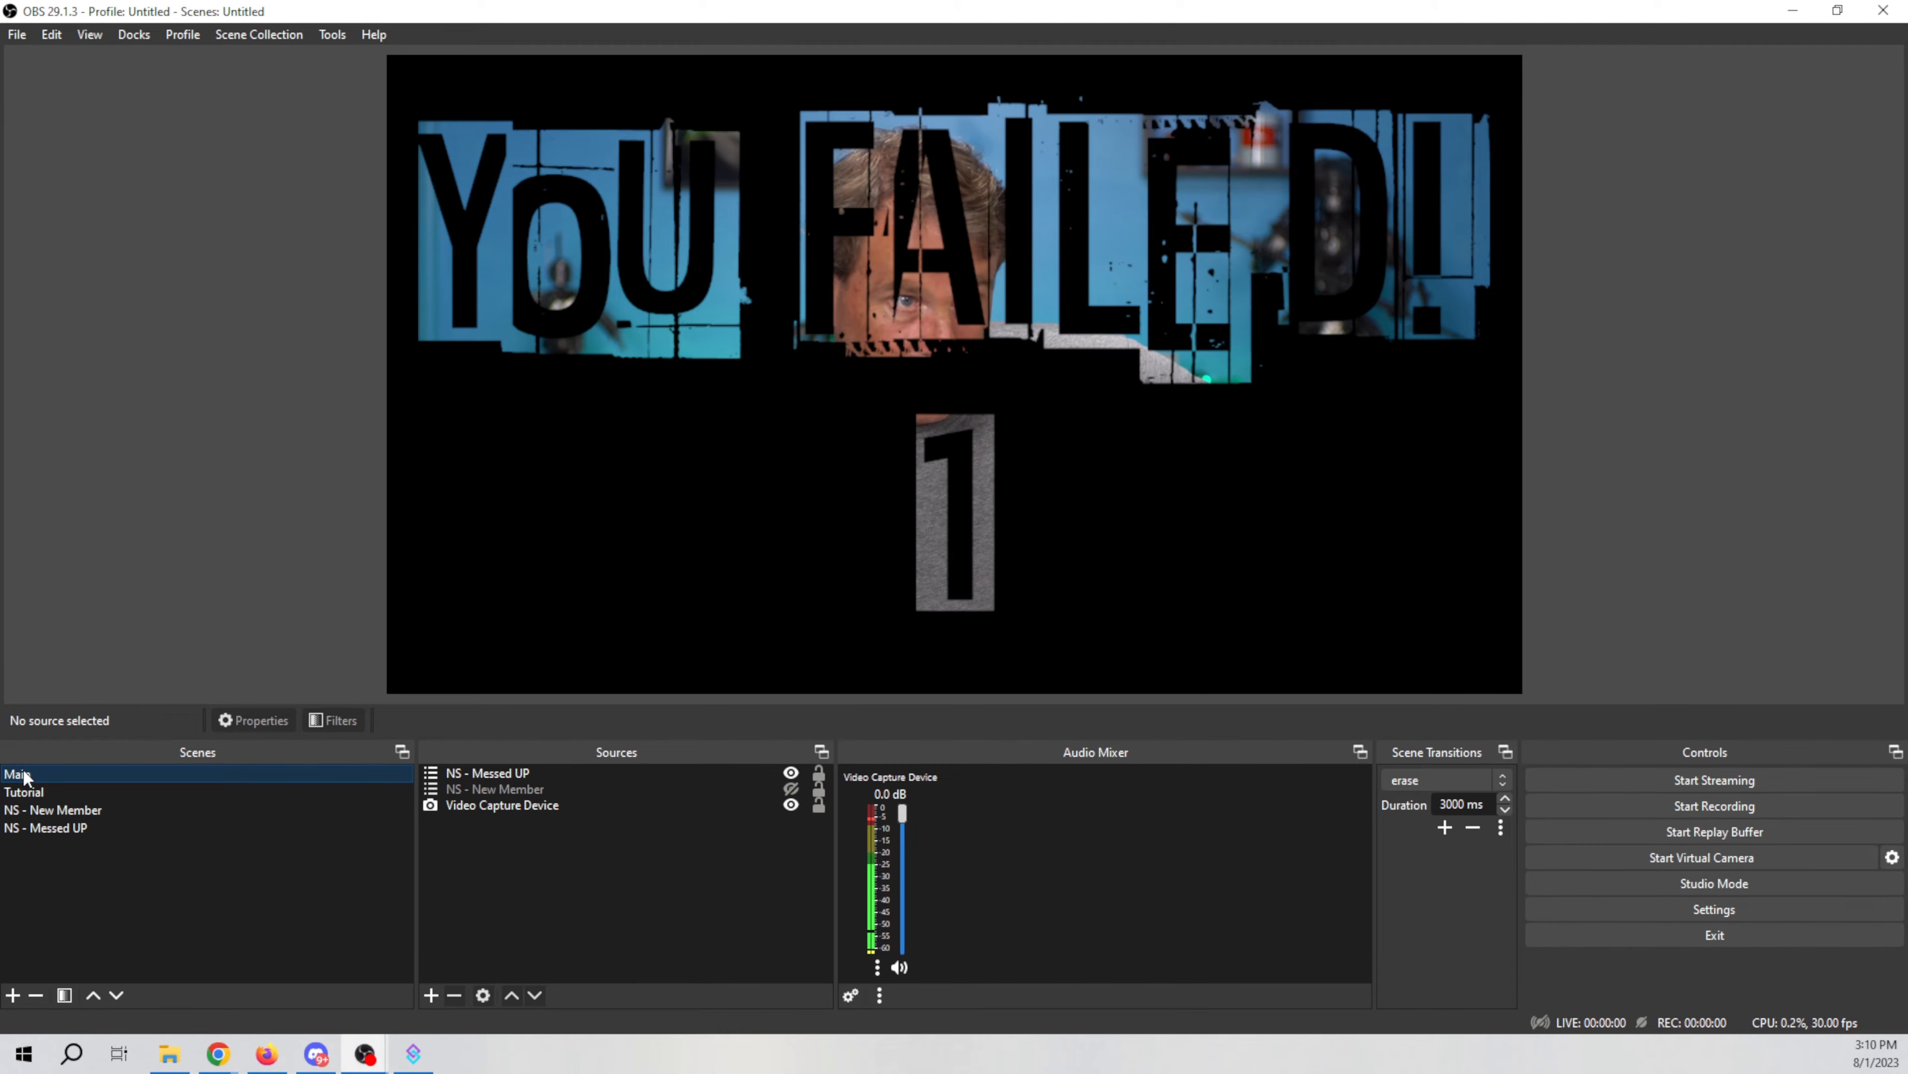
Step: Reopen the filters dialog for the Main scene
right_click(107, 773)
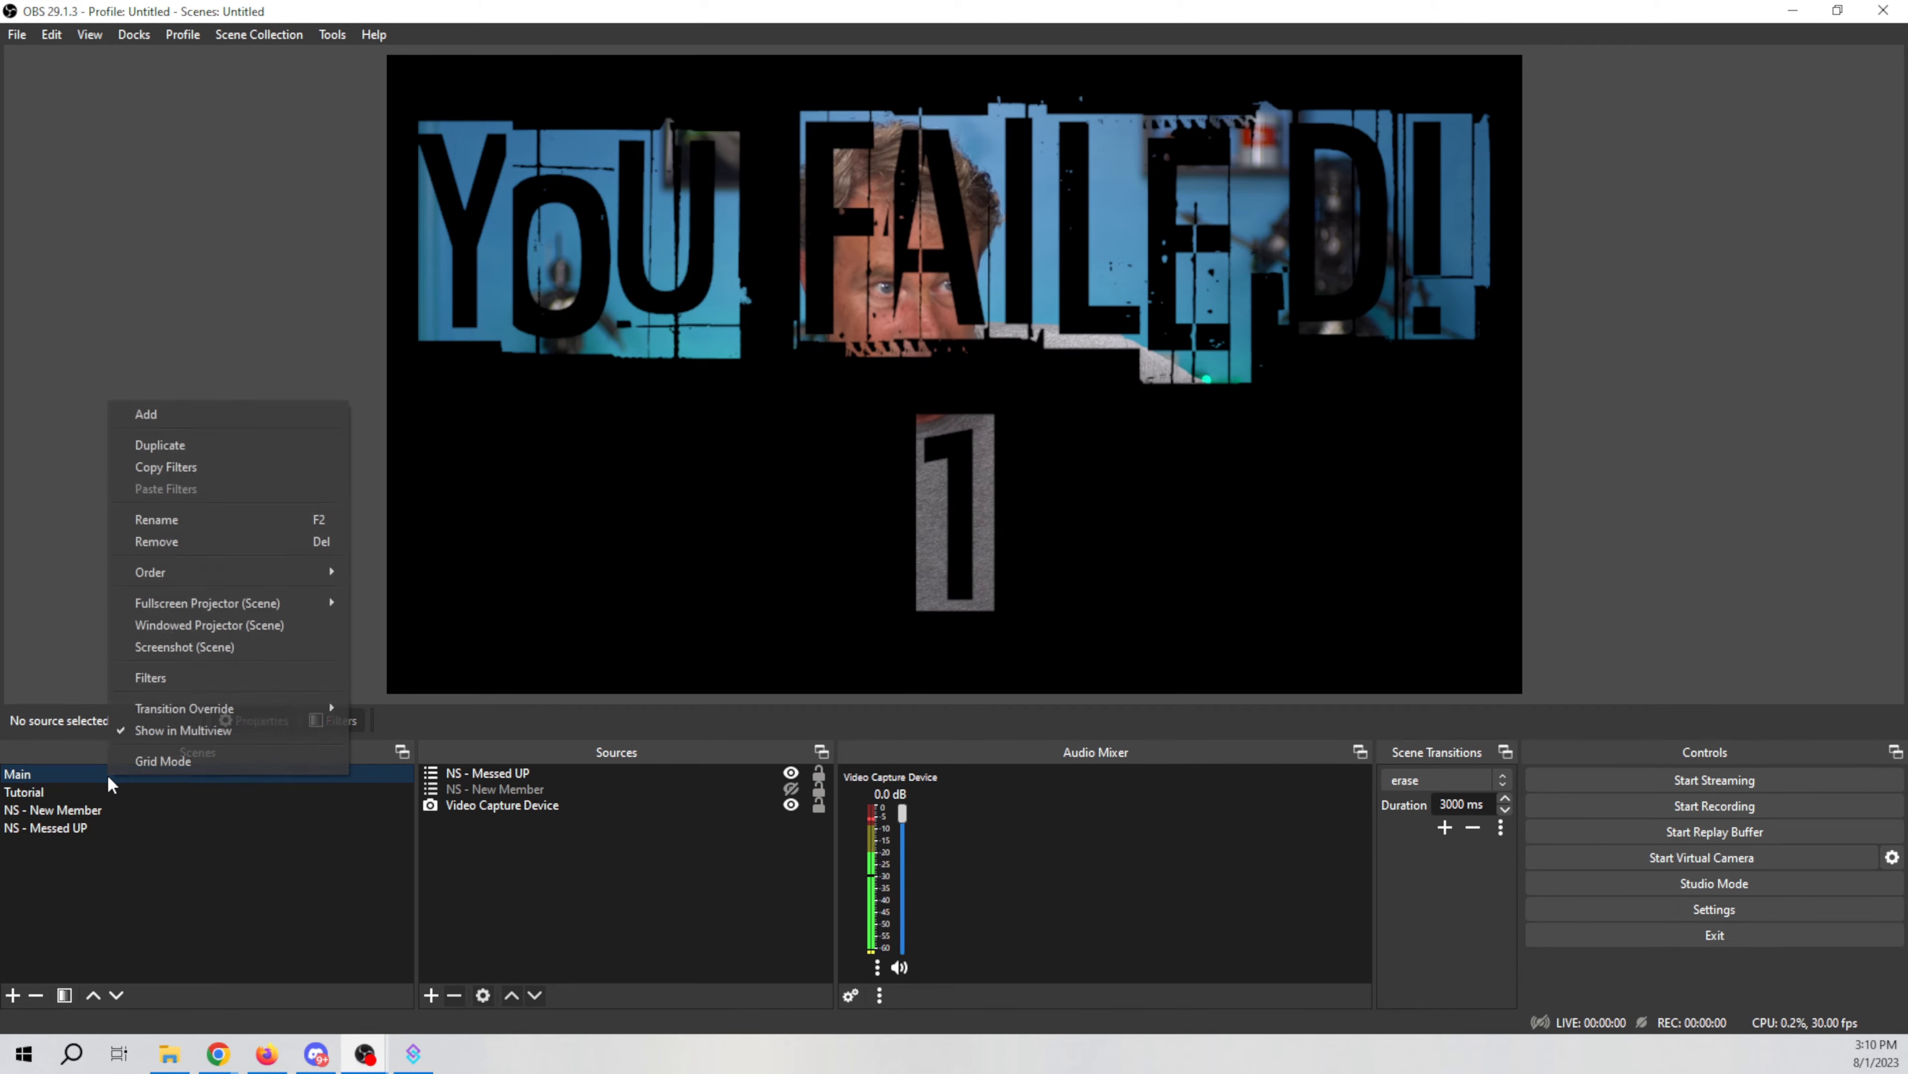
left_click(182, 682)
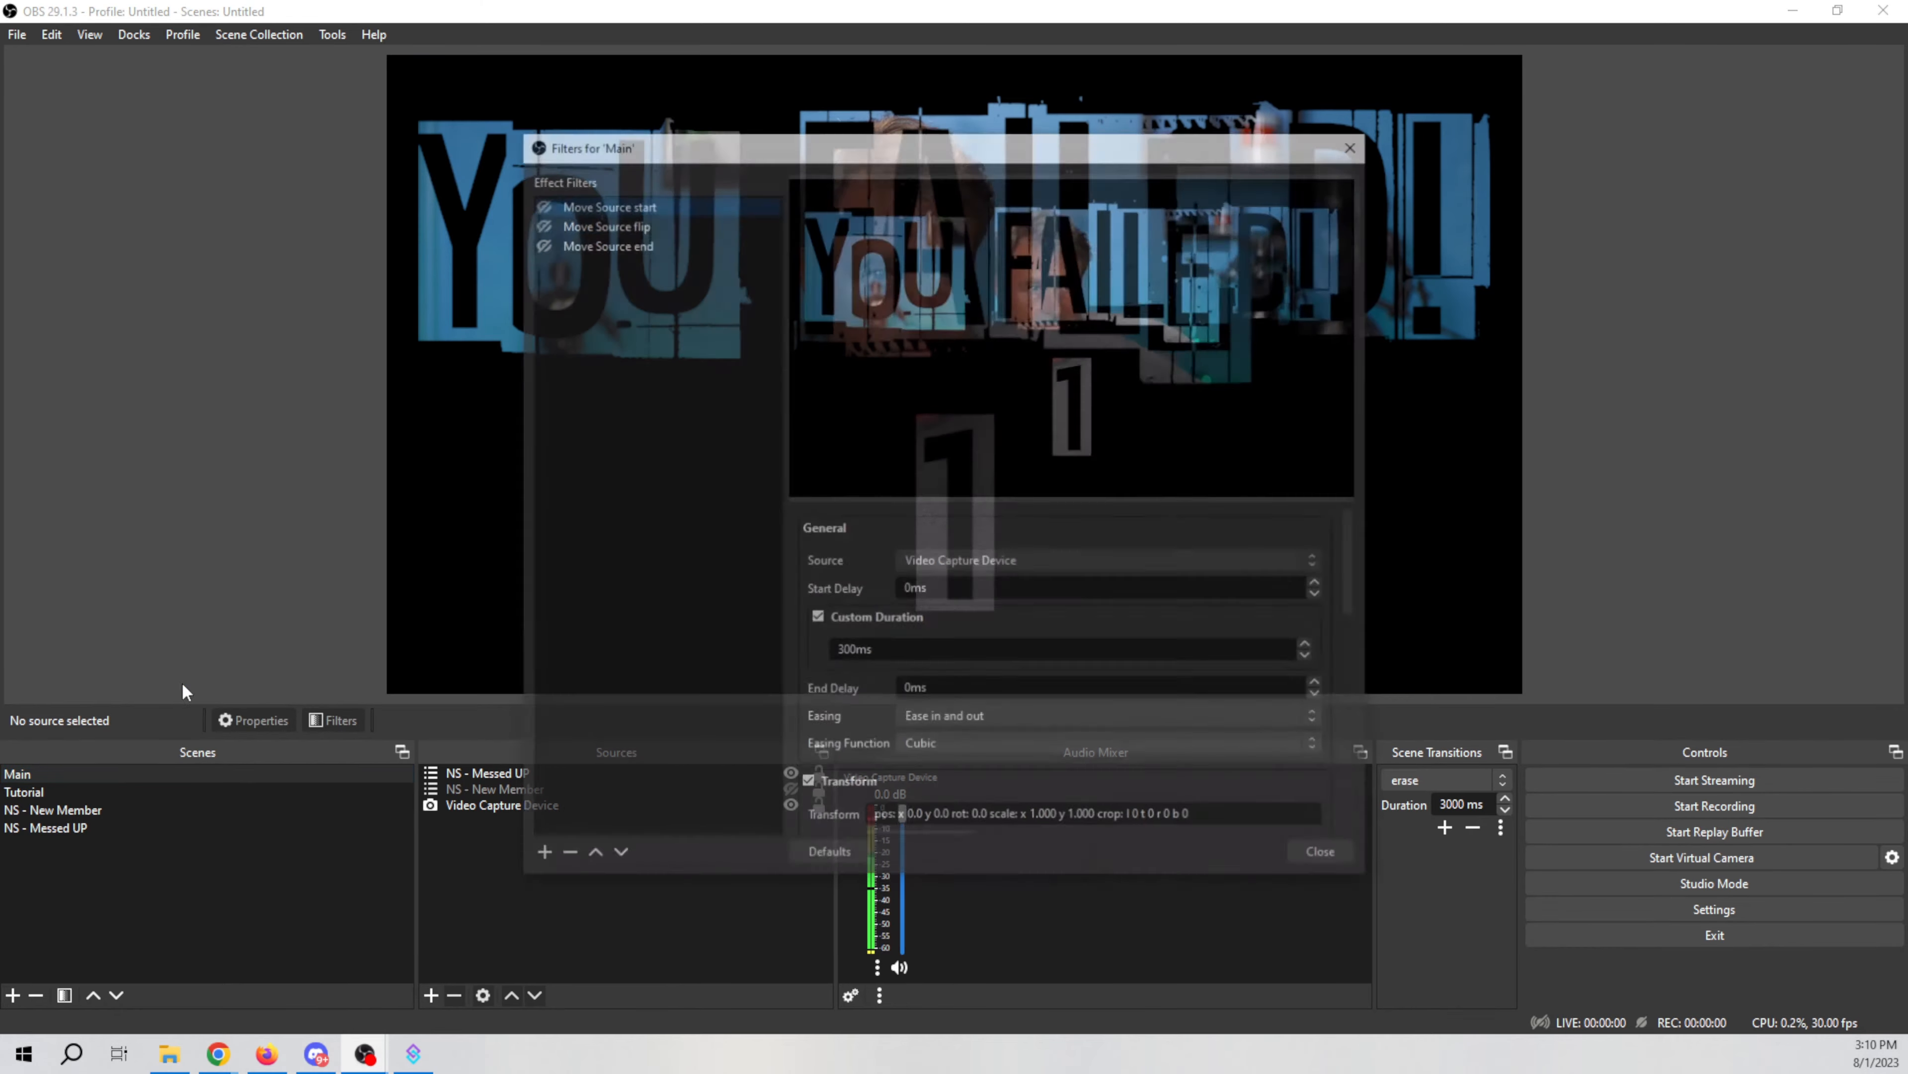
left_click_drag(1064, 154, 1477, 215)
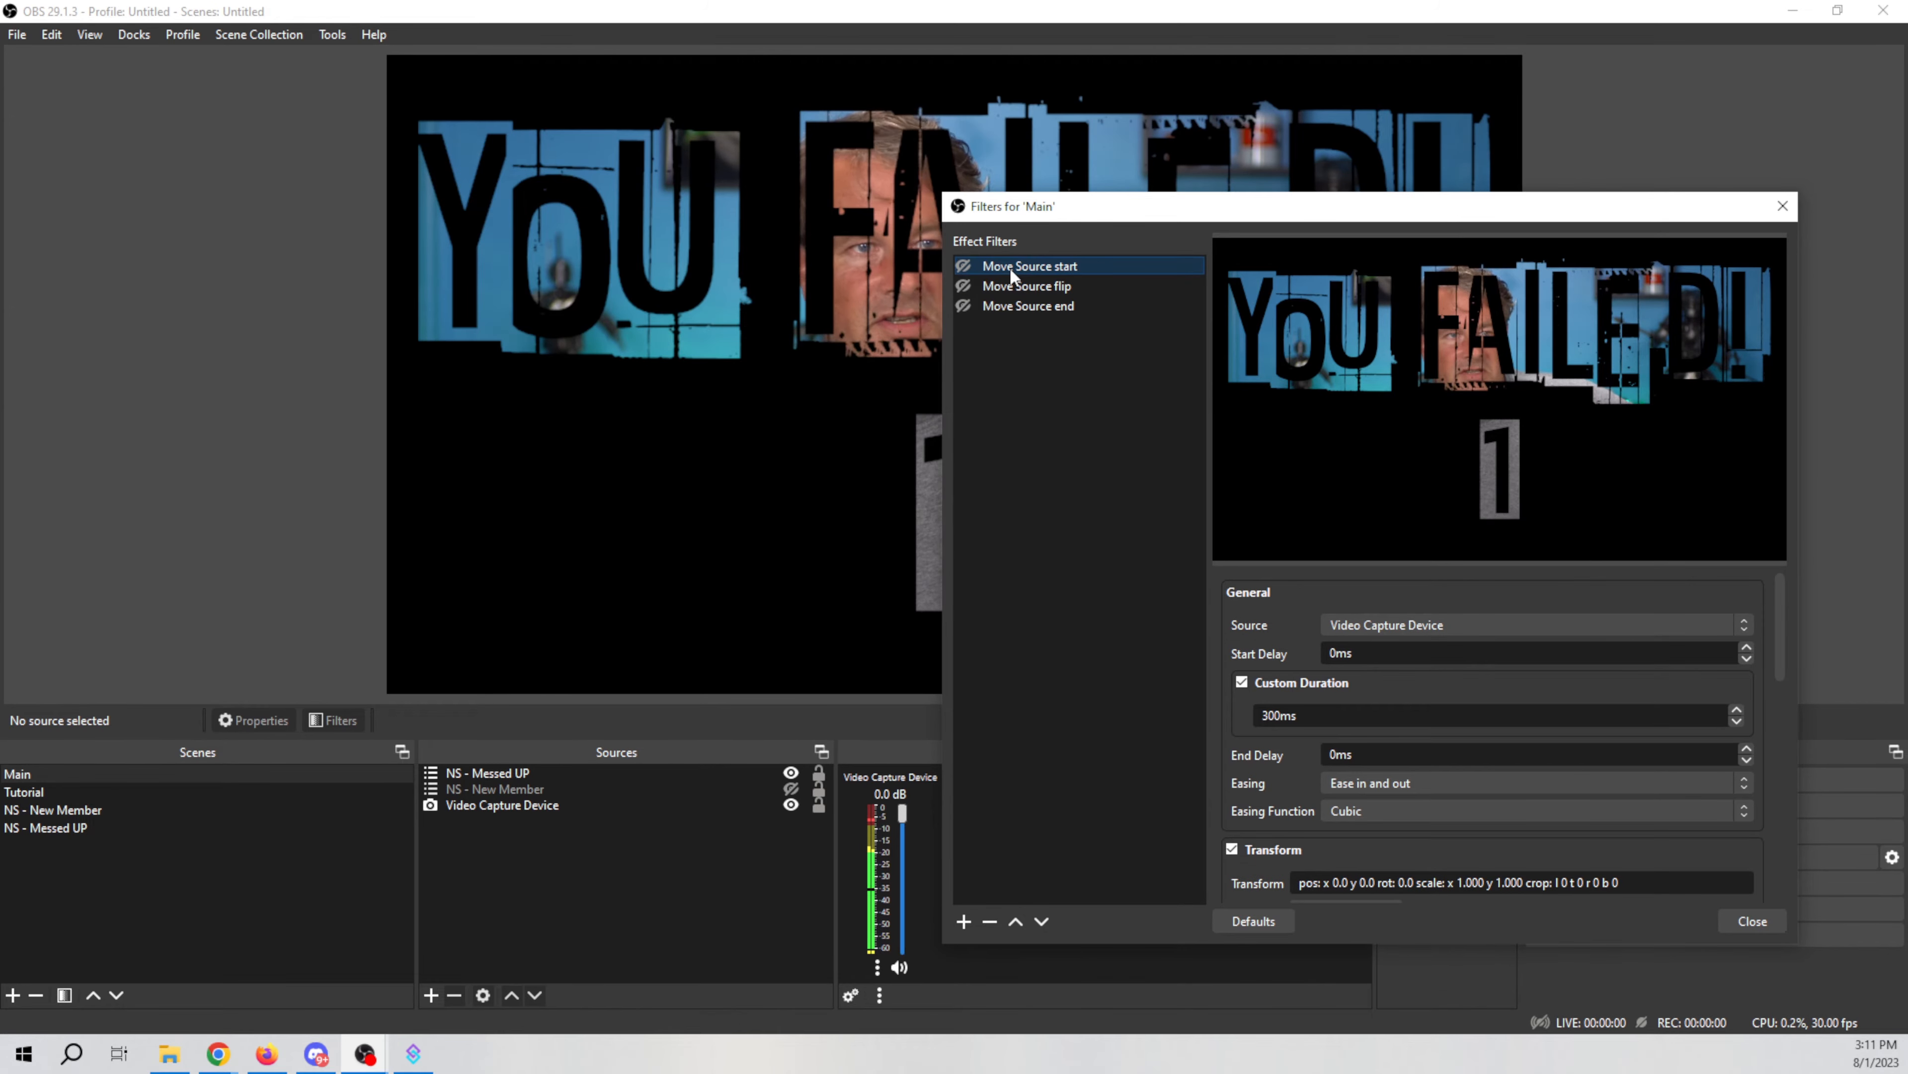
left_click(964, 921)
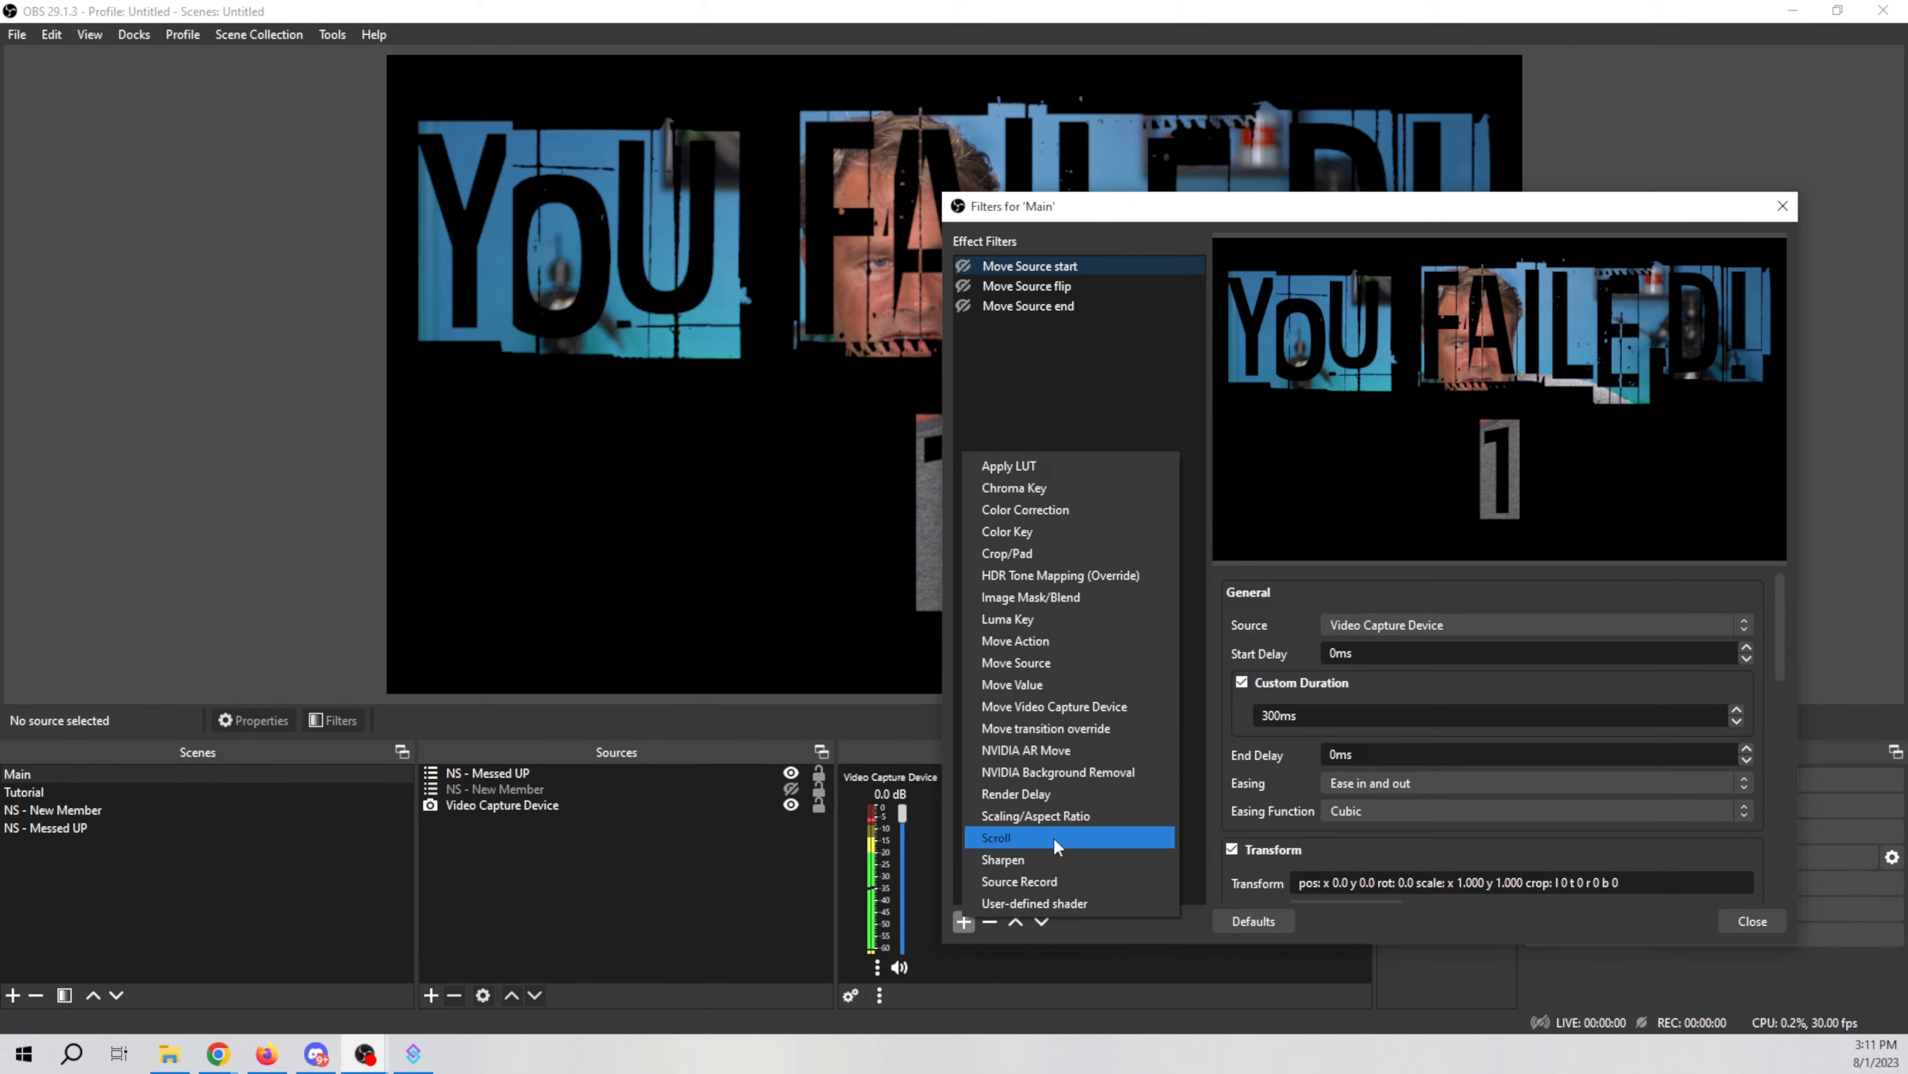
left_click(1168, 663)
left_click_drag(1367, 519, 1267, 605)
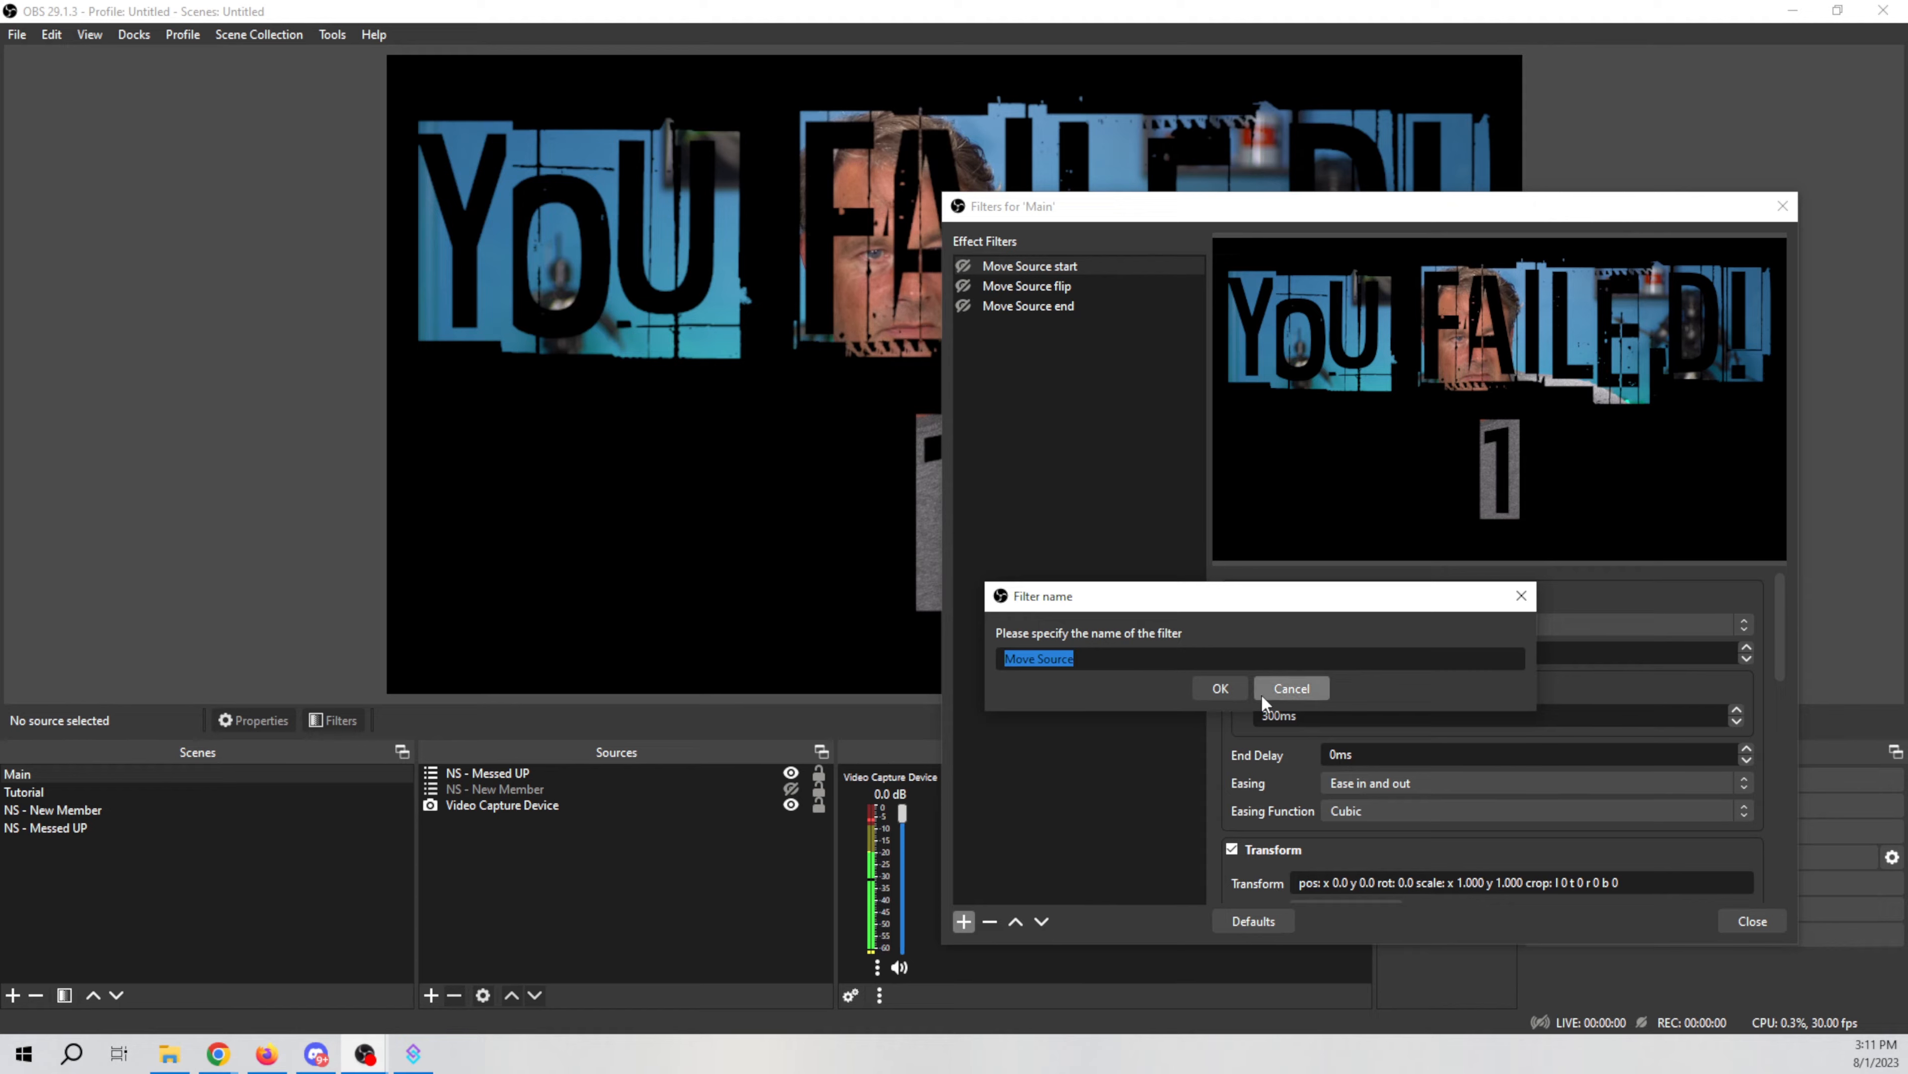
left_click(1291, 688)
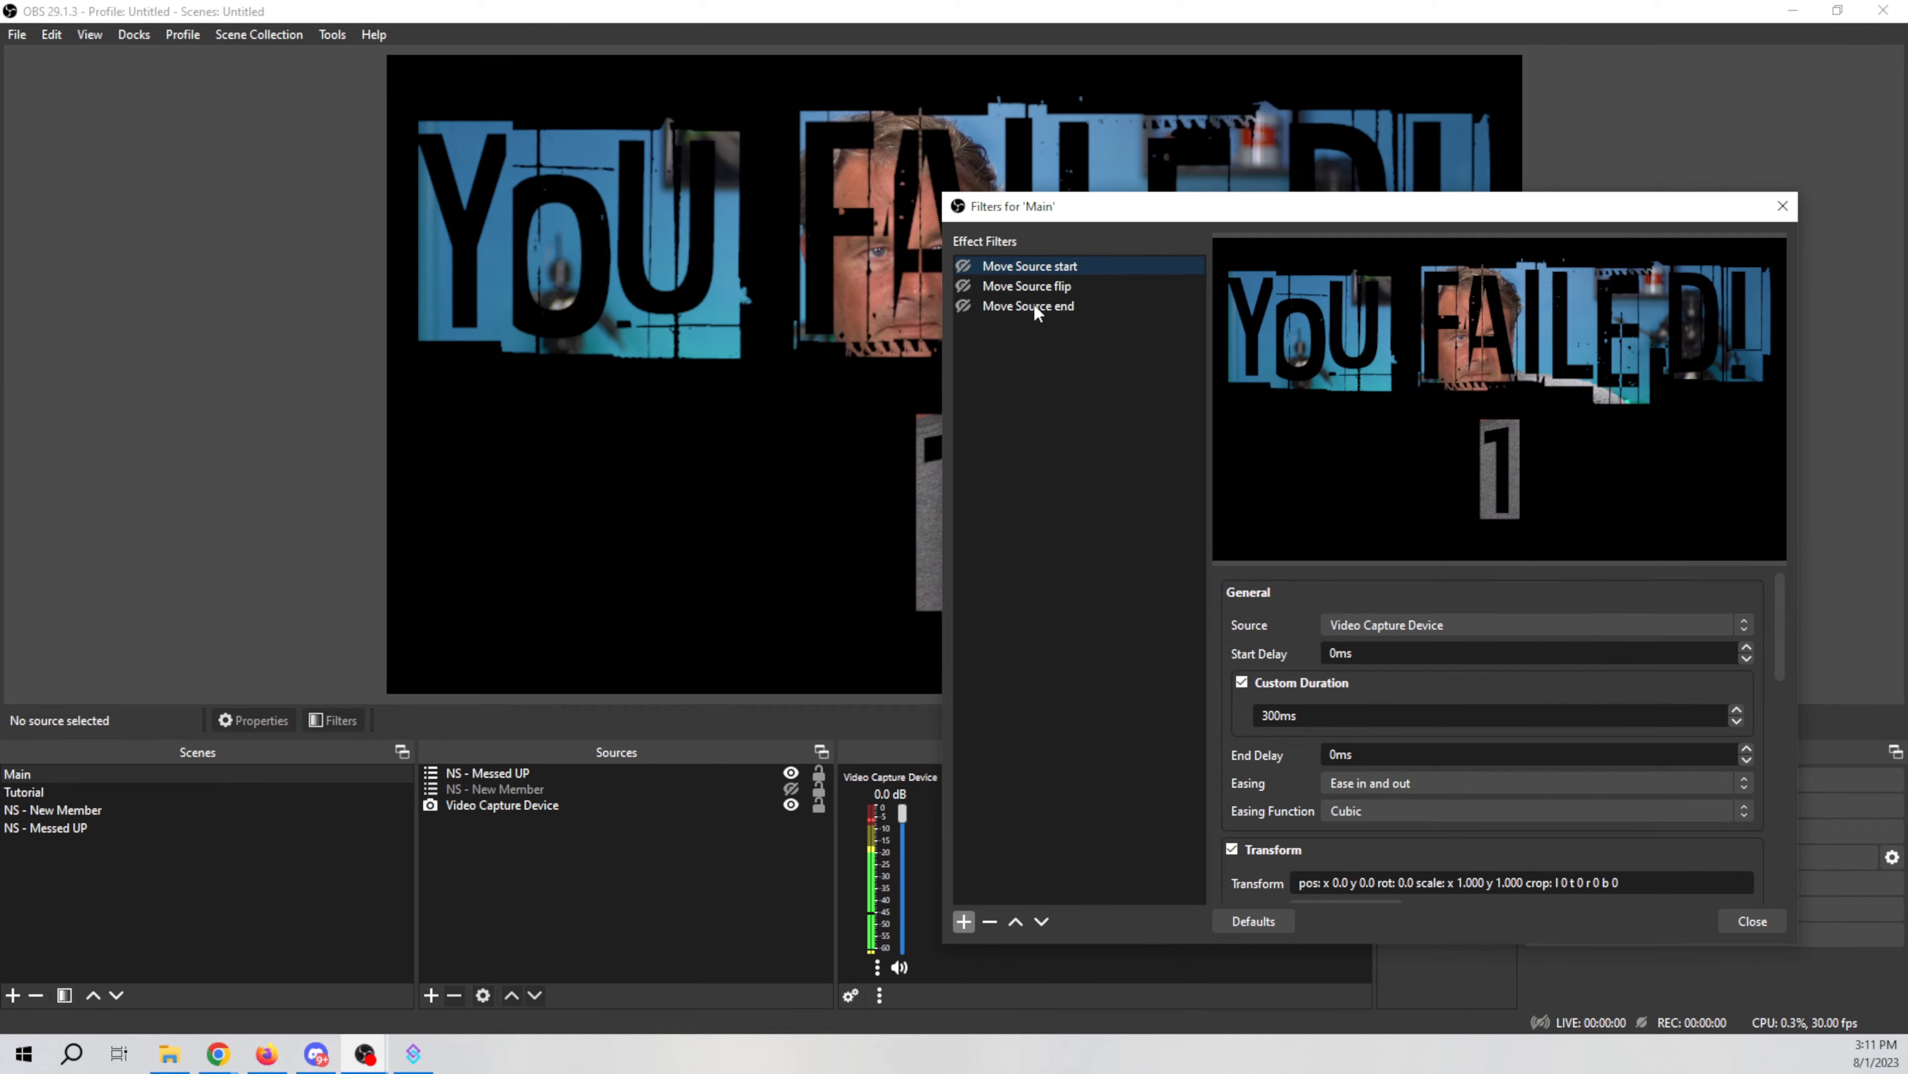
Step: Scroll through the Move Source start filter's settings
scroll(1295, 626, "down", 1)
scroll(1296, 628, "up", 1)
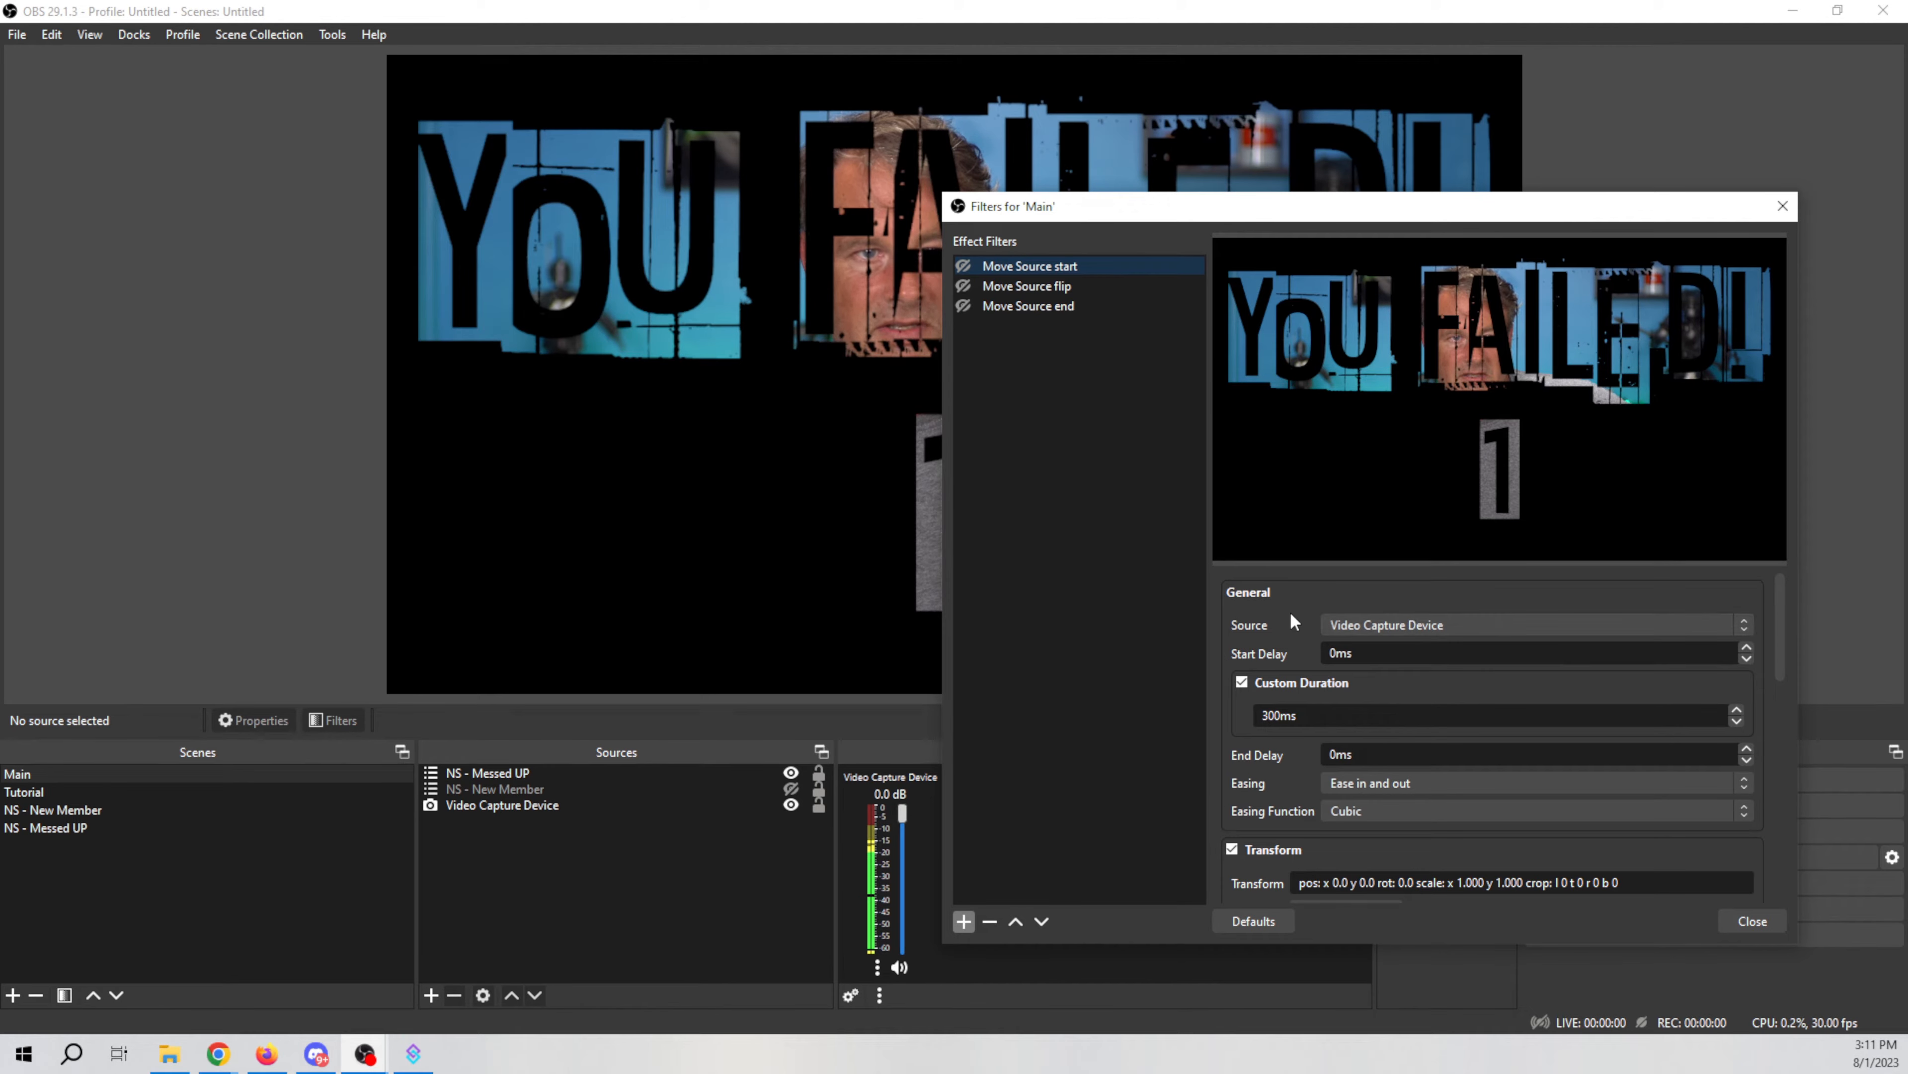
scroll(1223, 744, "down", 1)
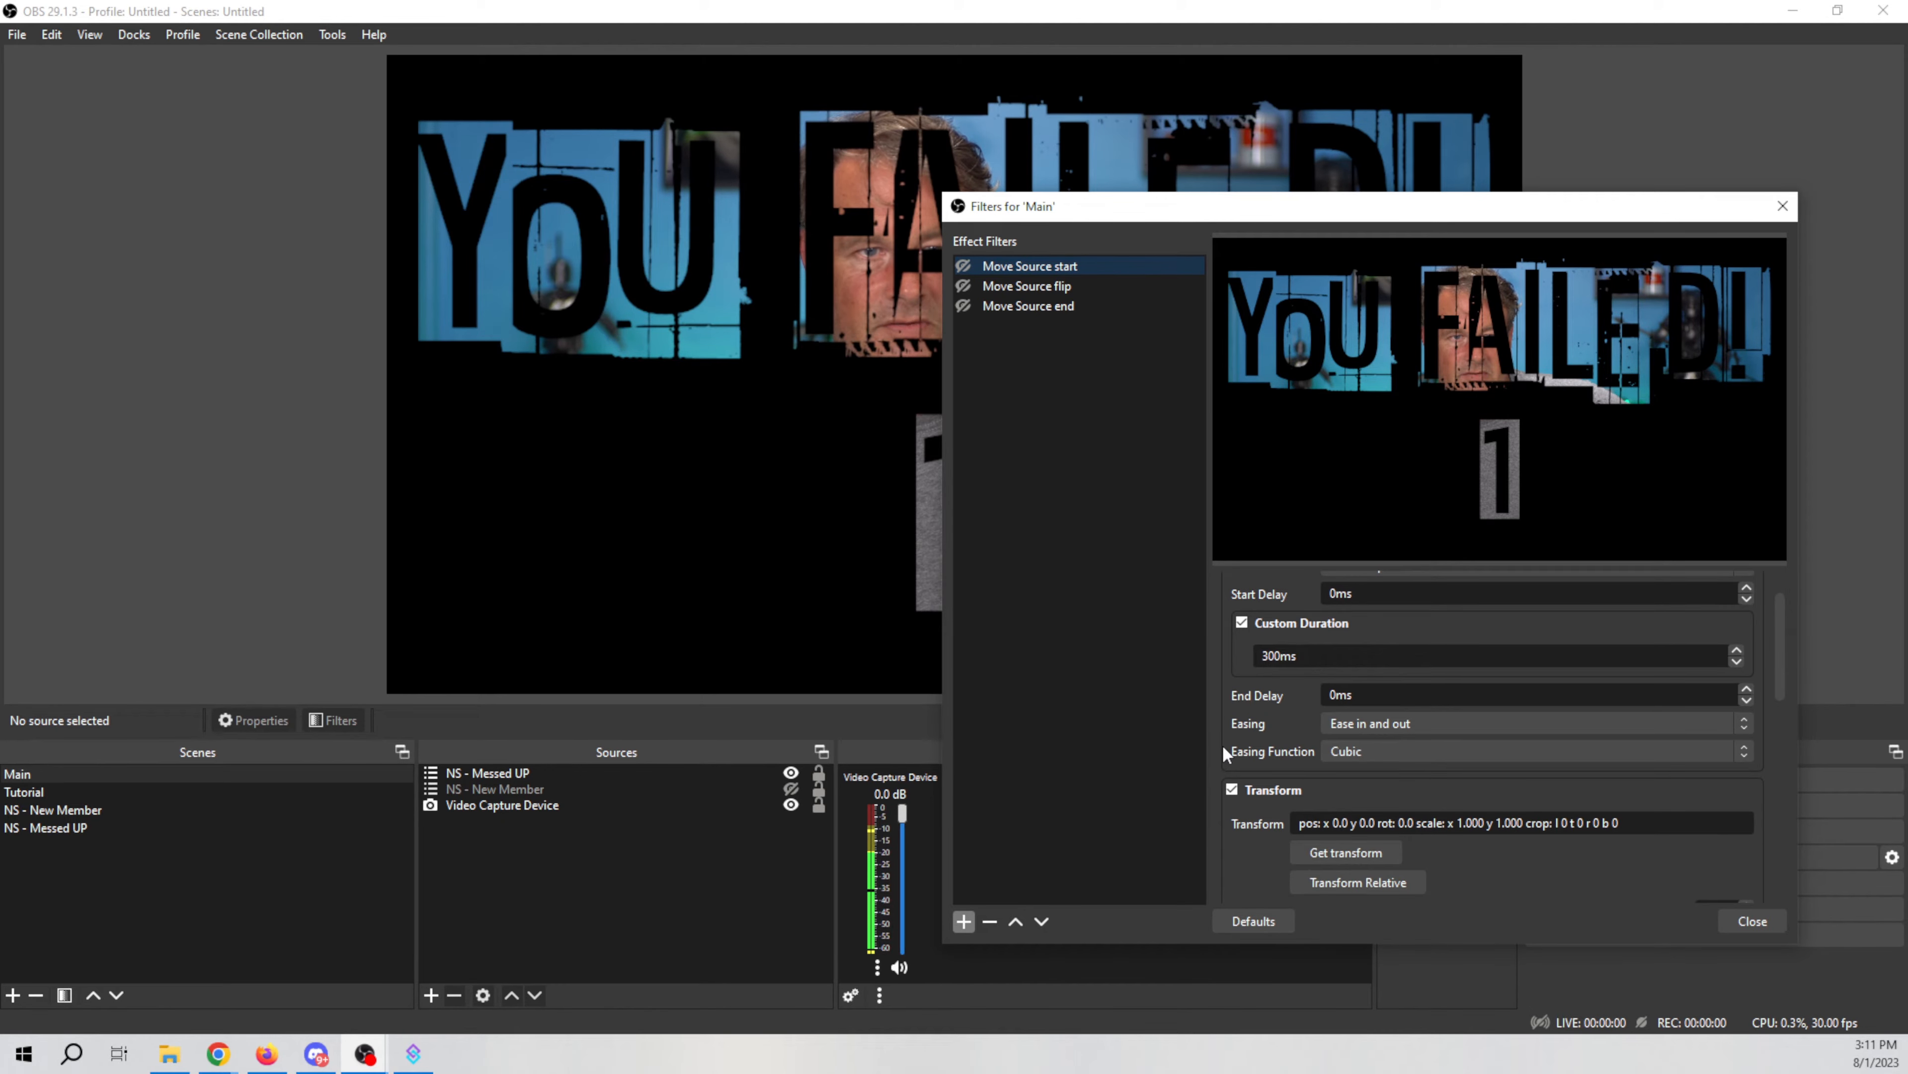
scroll(1222, 744, "down", 1)
scroll(1233, 789, "down", 1)
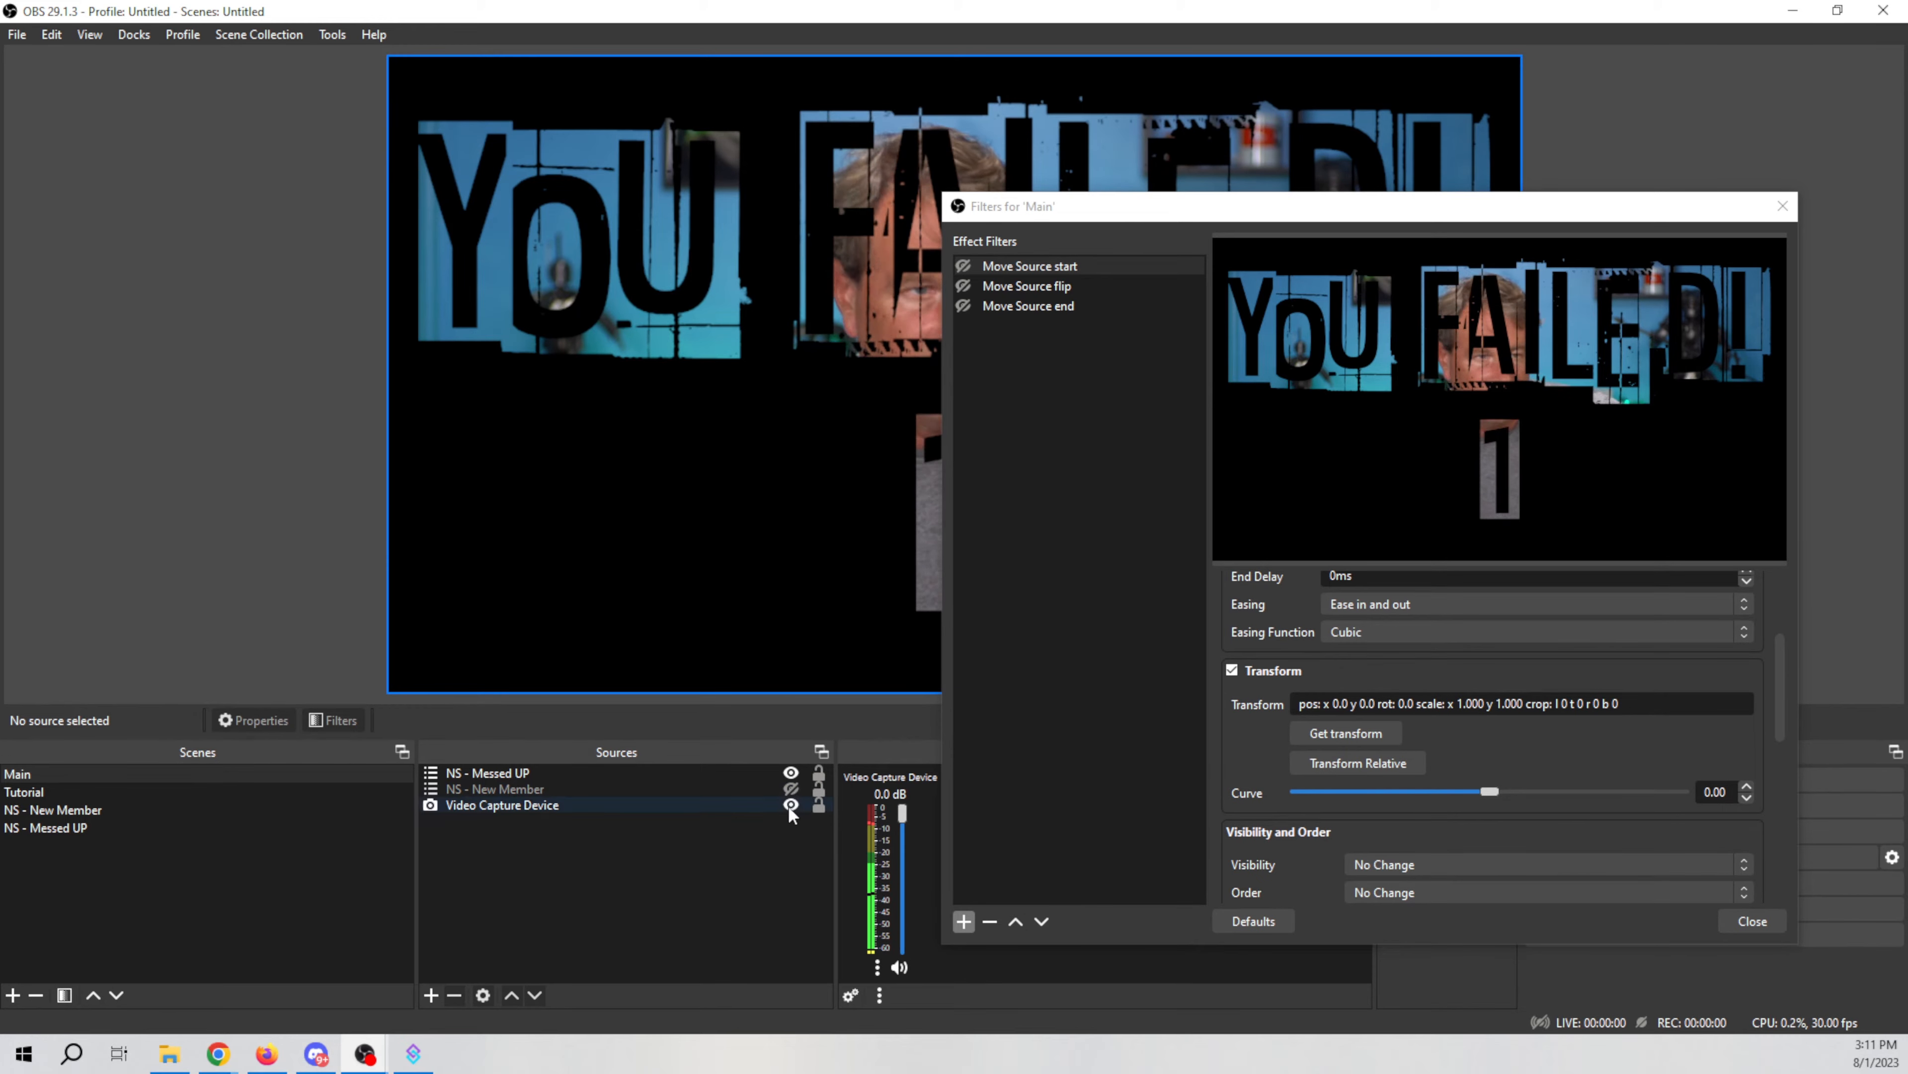
Step: Hide the NS - Messed UP source in the scene
left_click(790, 775)
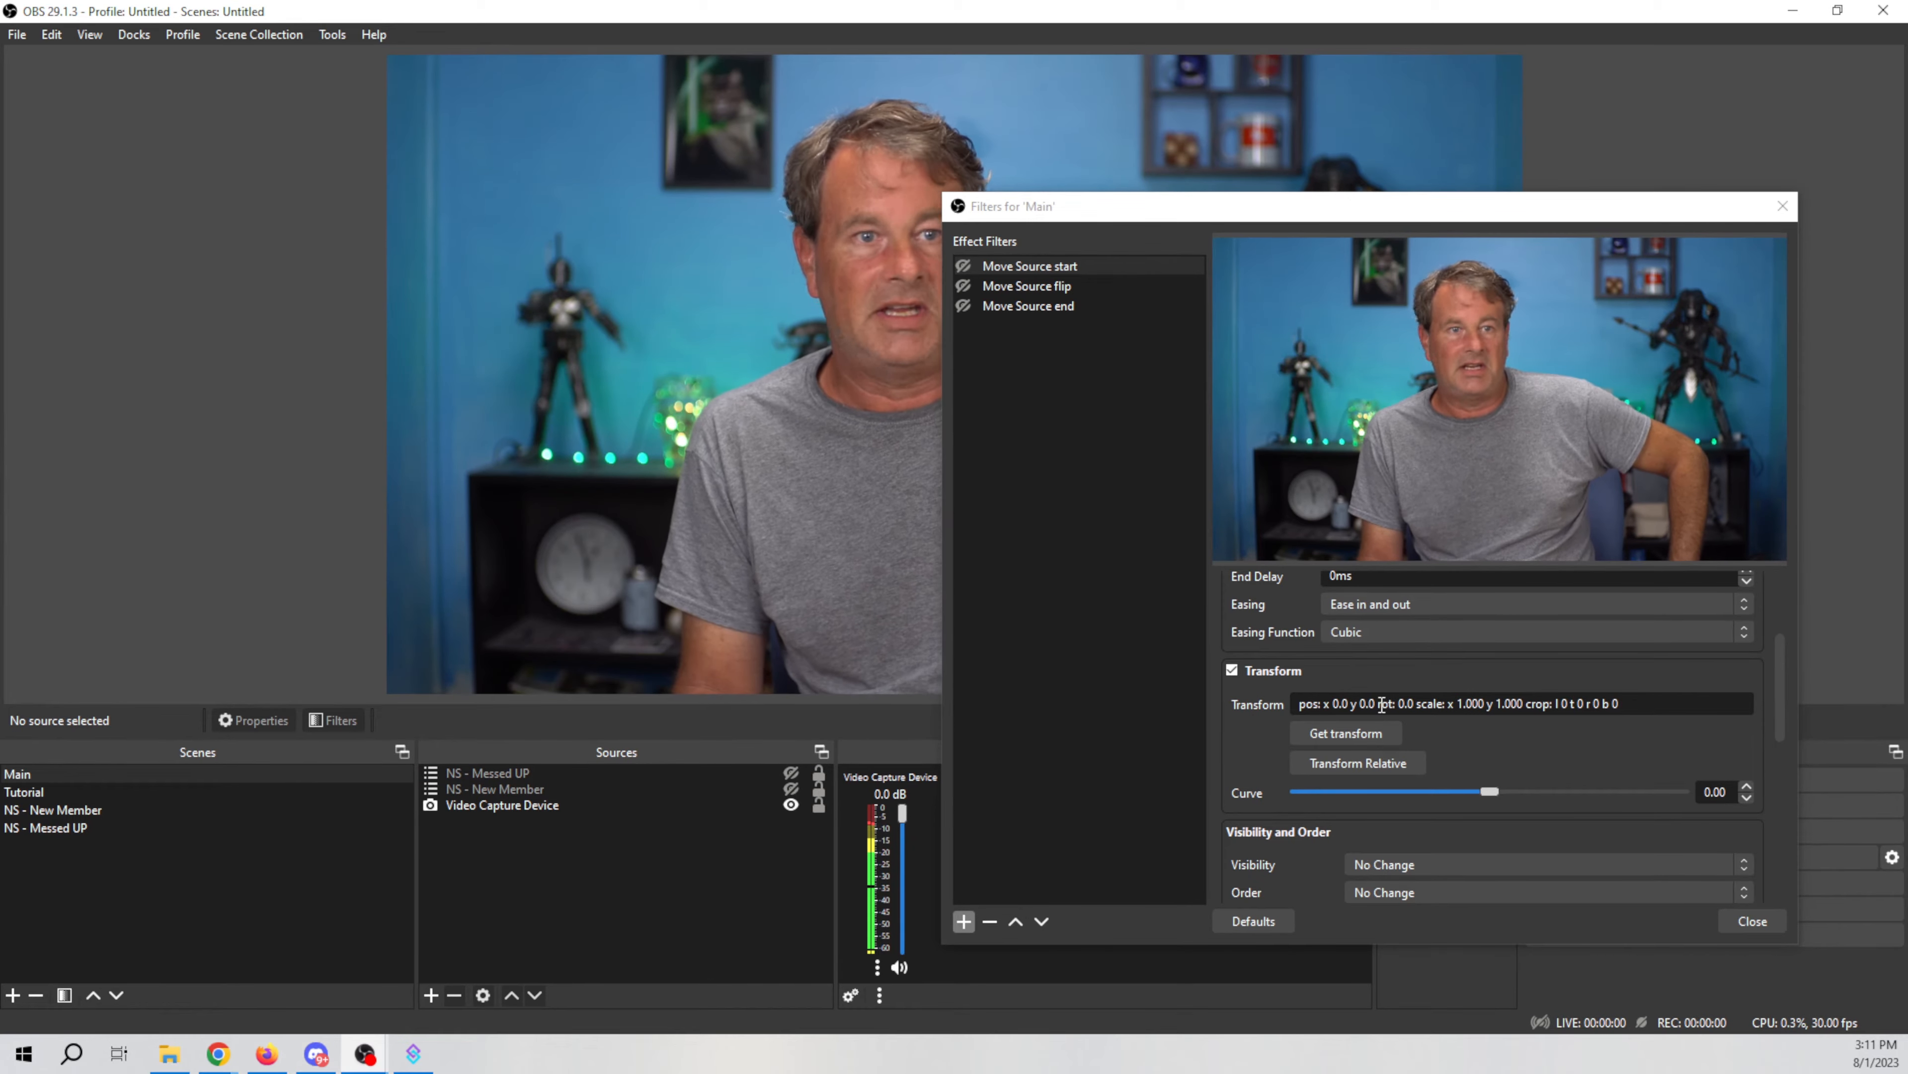
scroll(1454, 765, "down", 2)
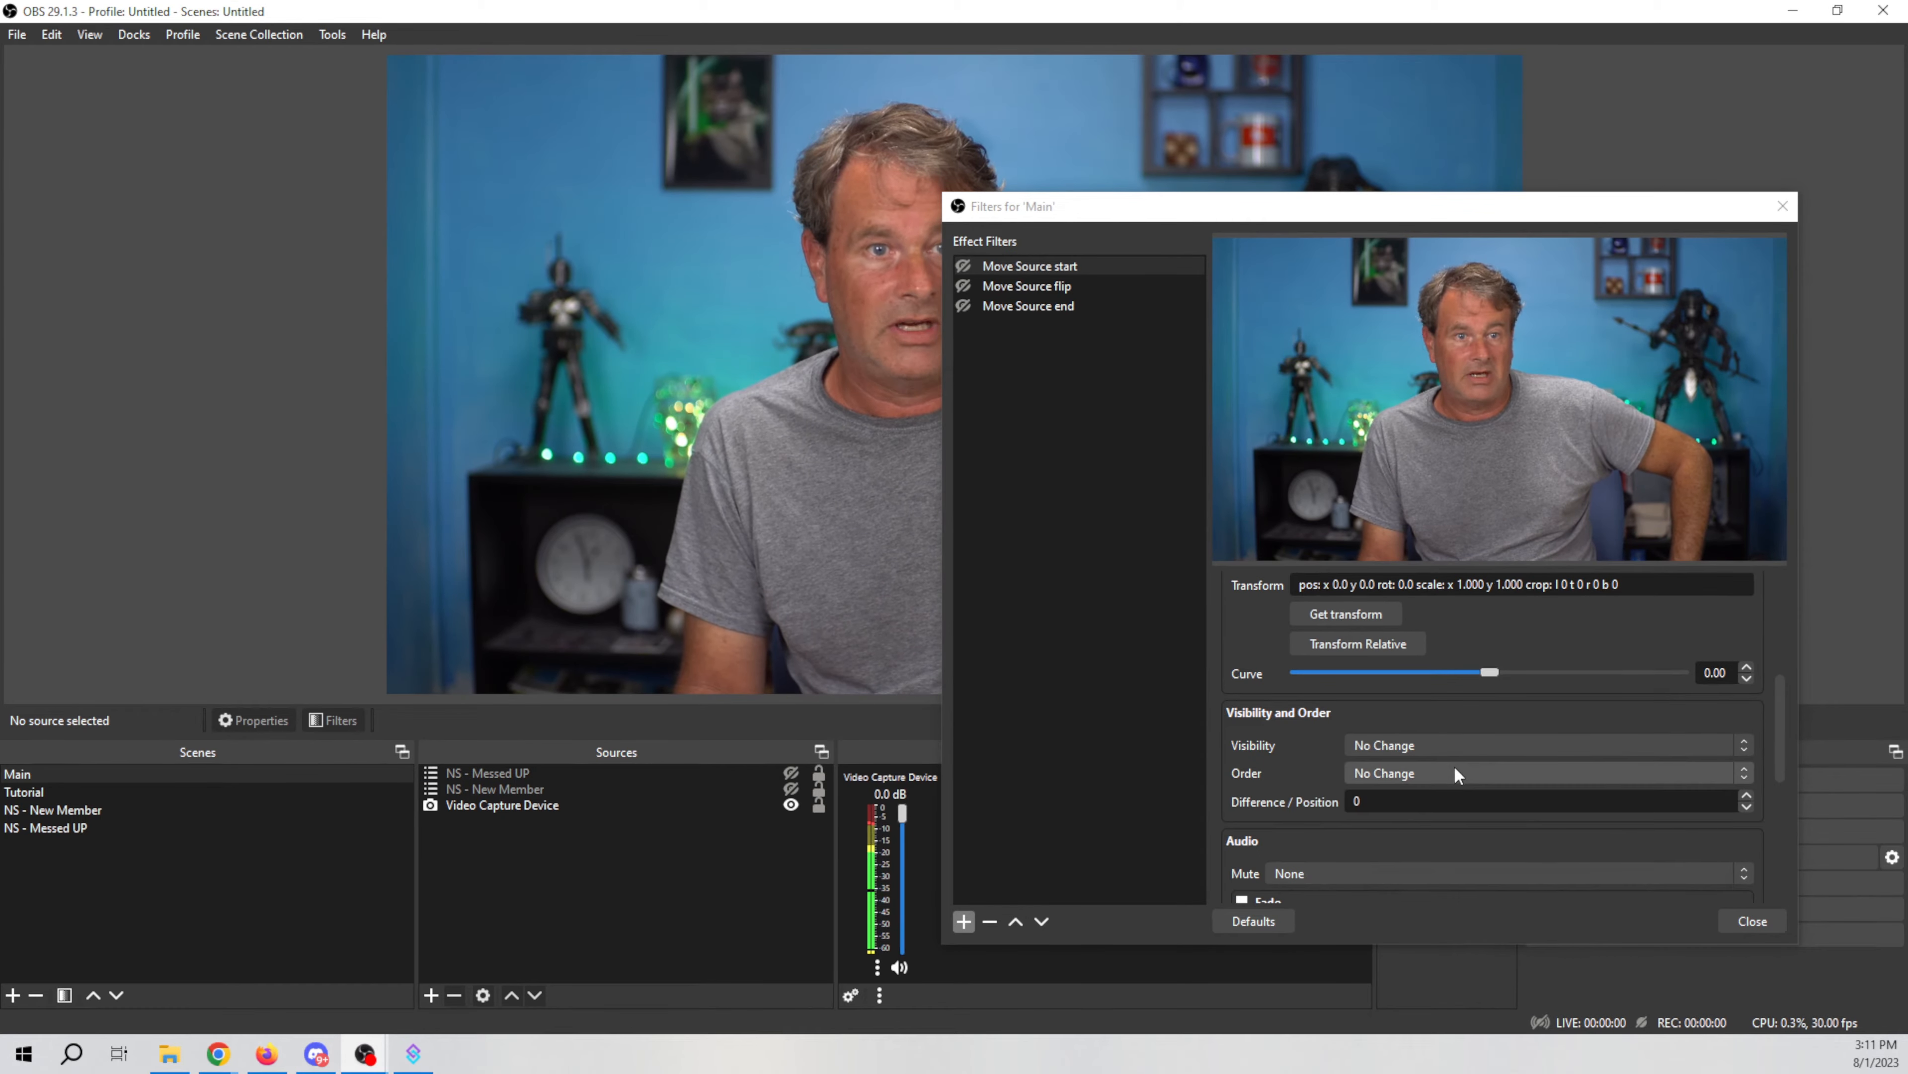
scroll(1249, 730, "up", 5)
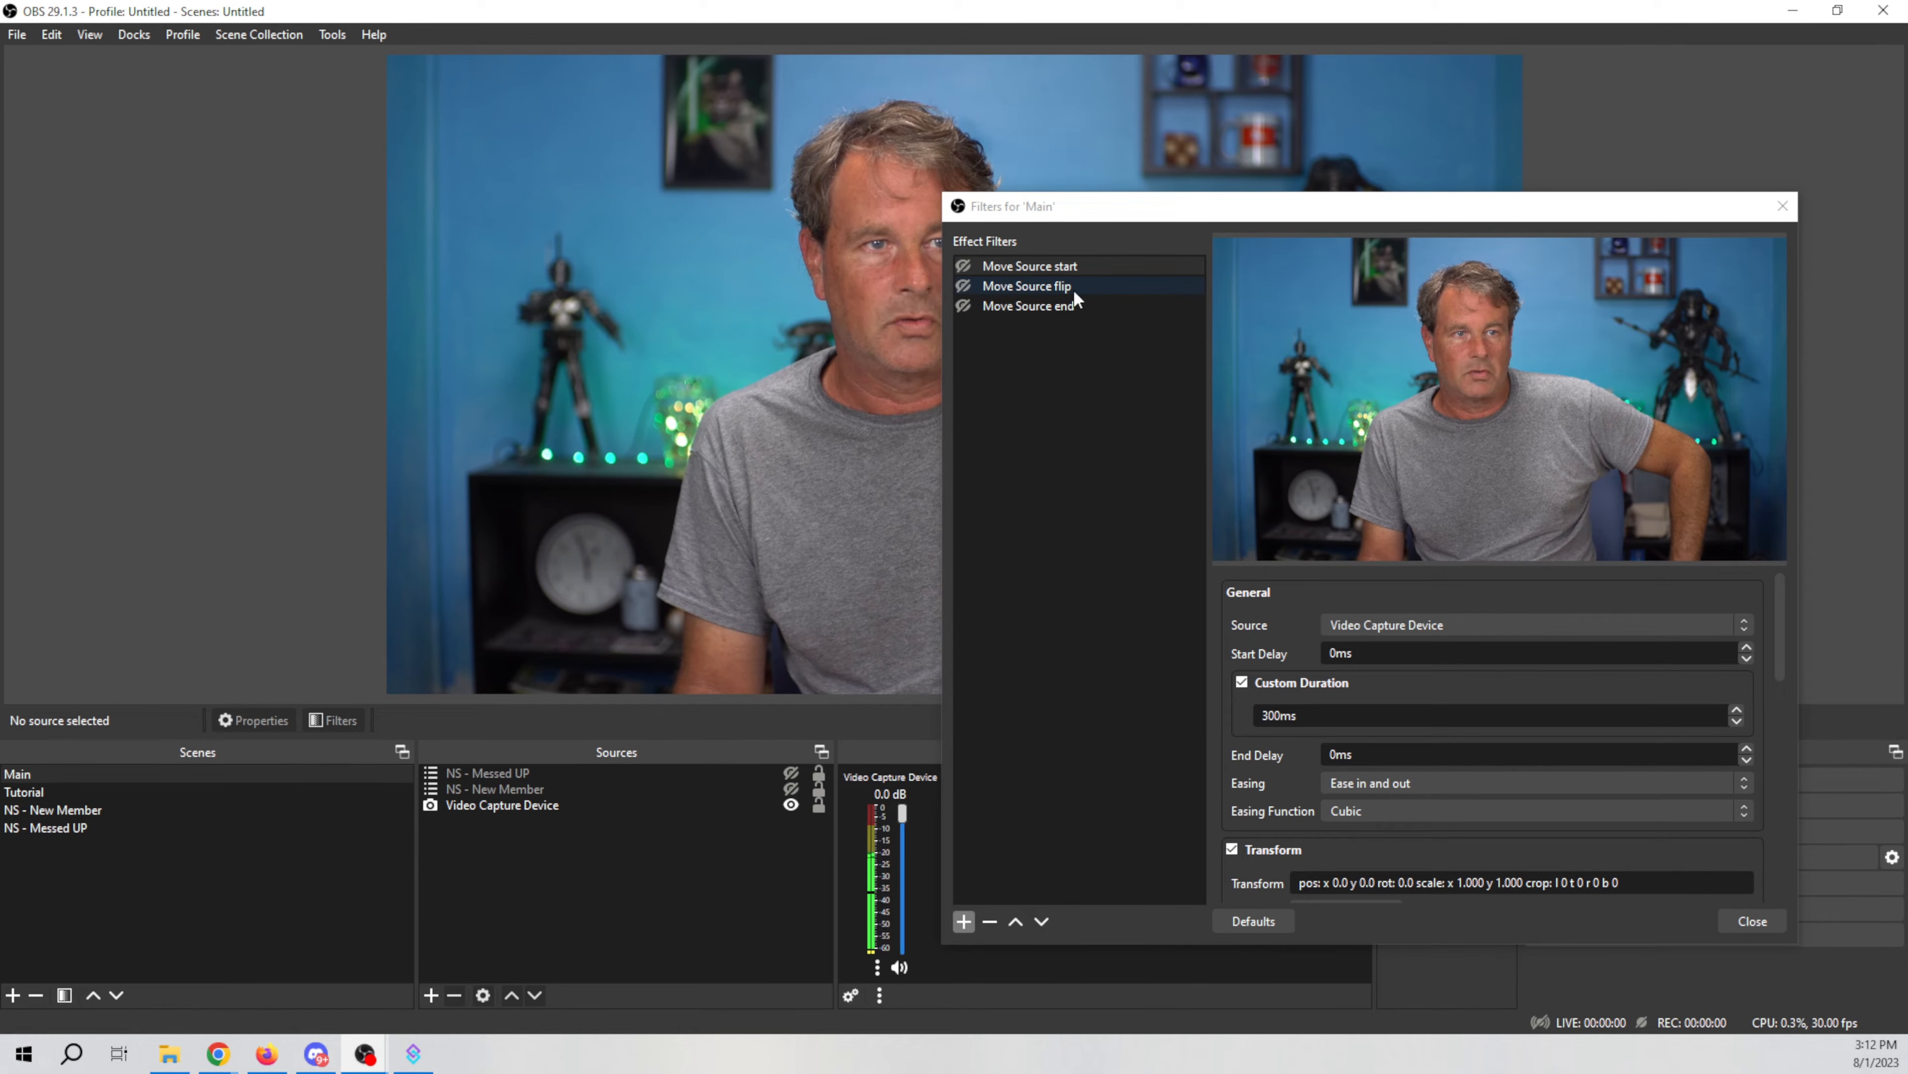
left_click(963, 921)
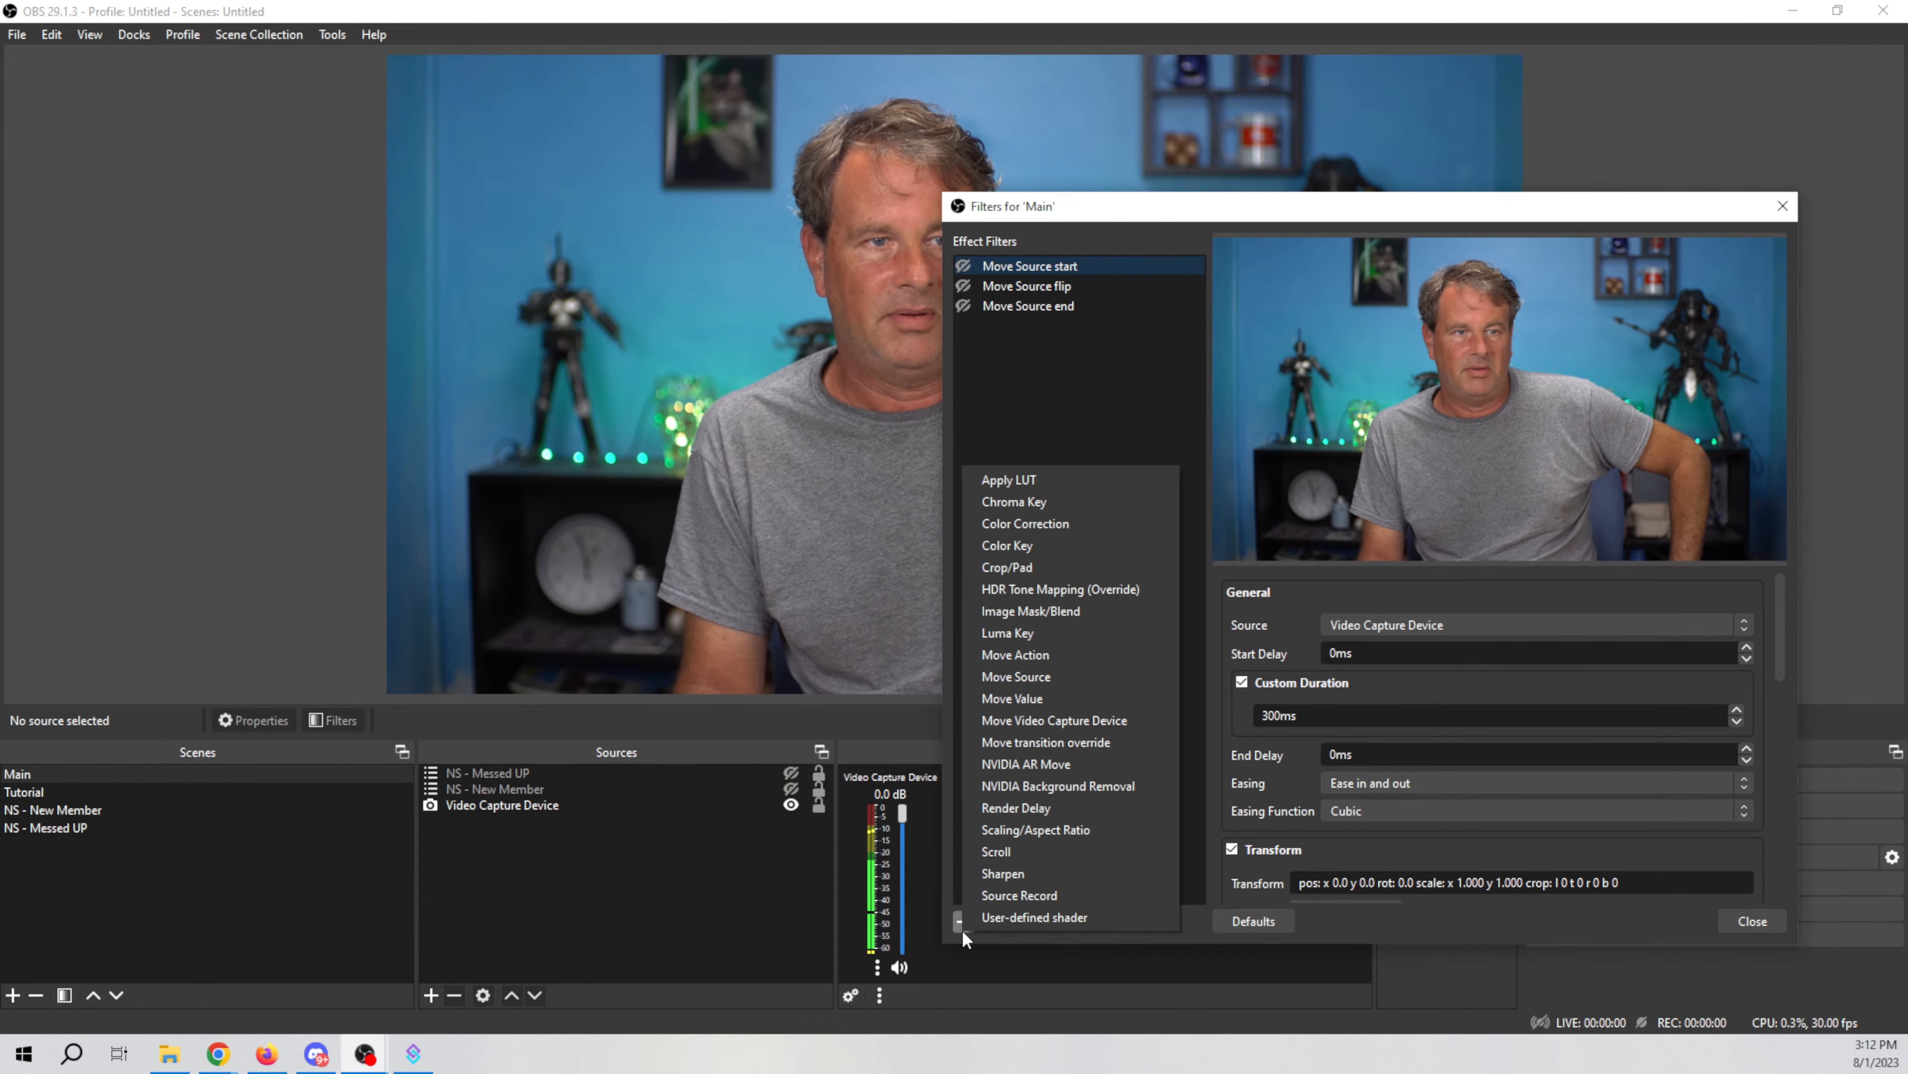
left_click(1062, 678)
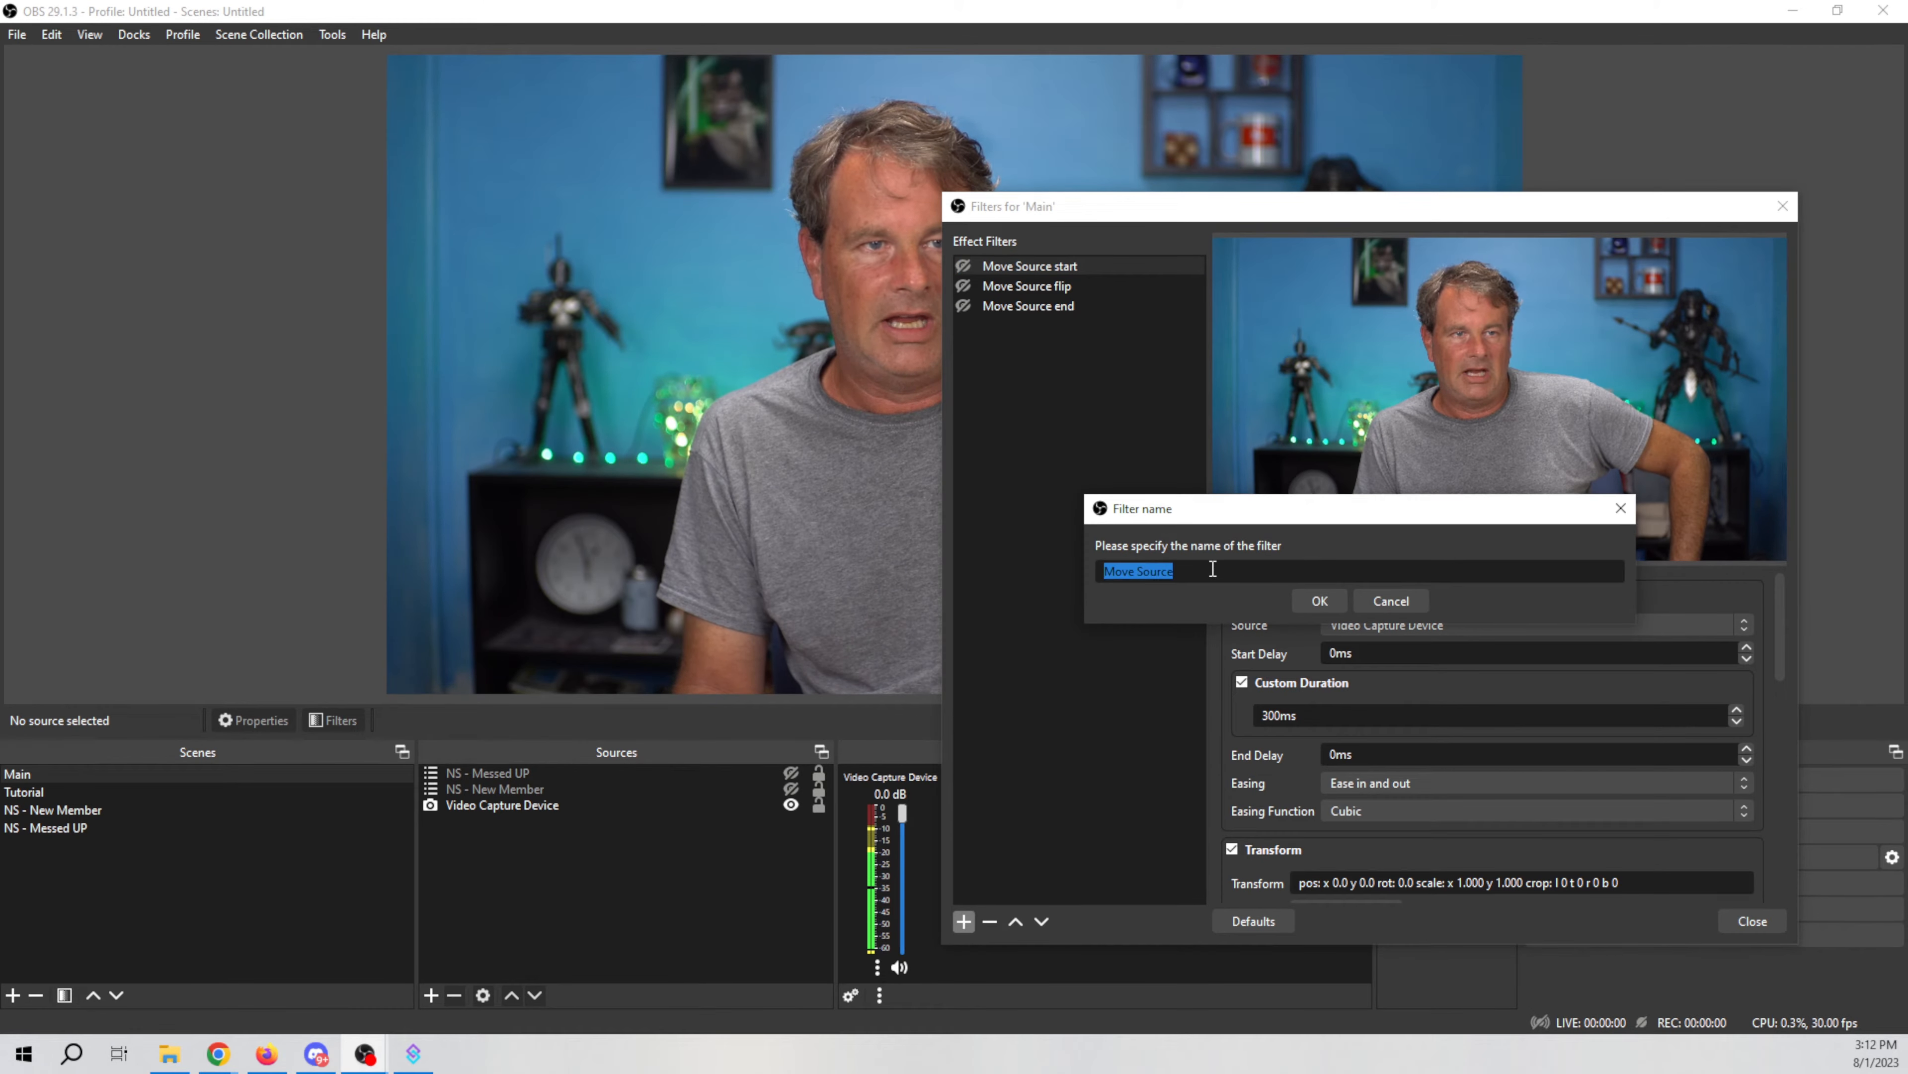
left_click(1391, 599)
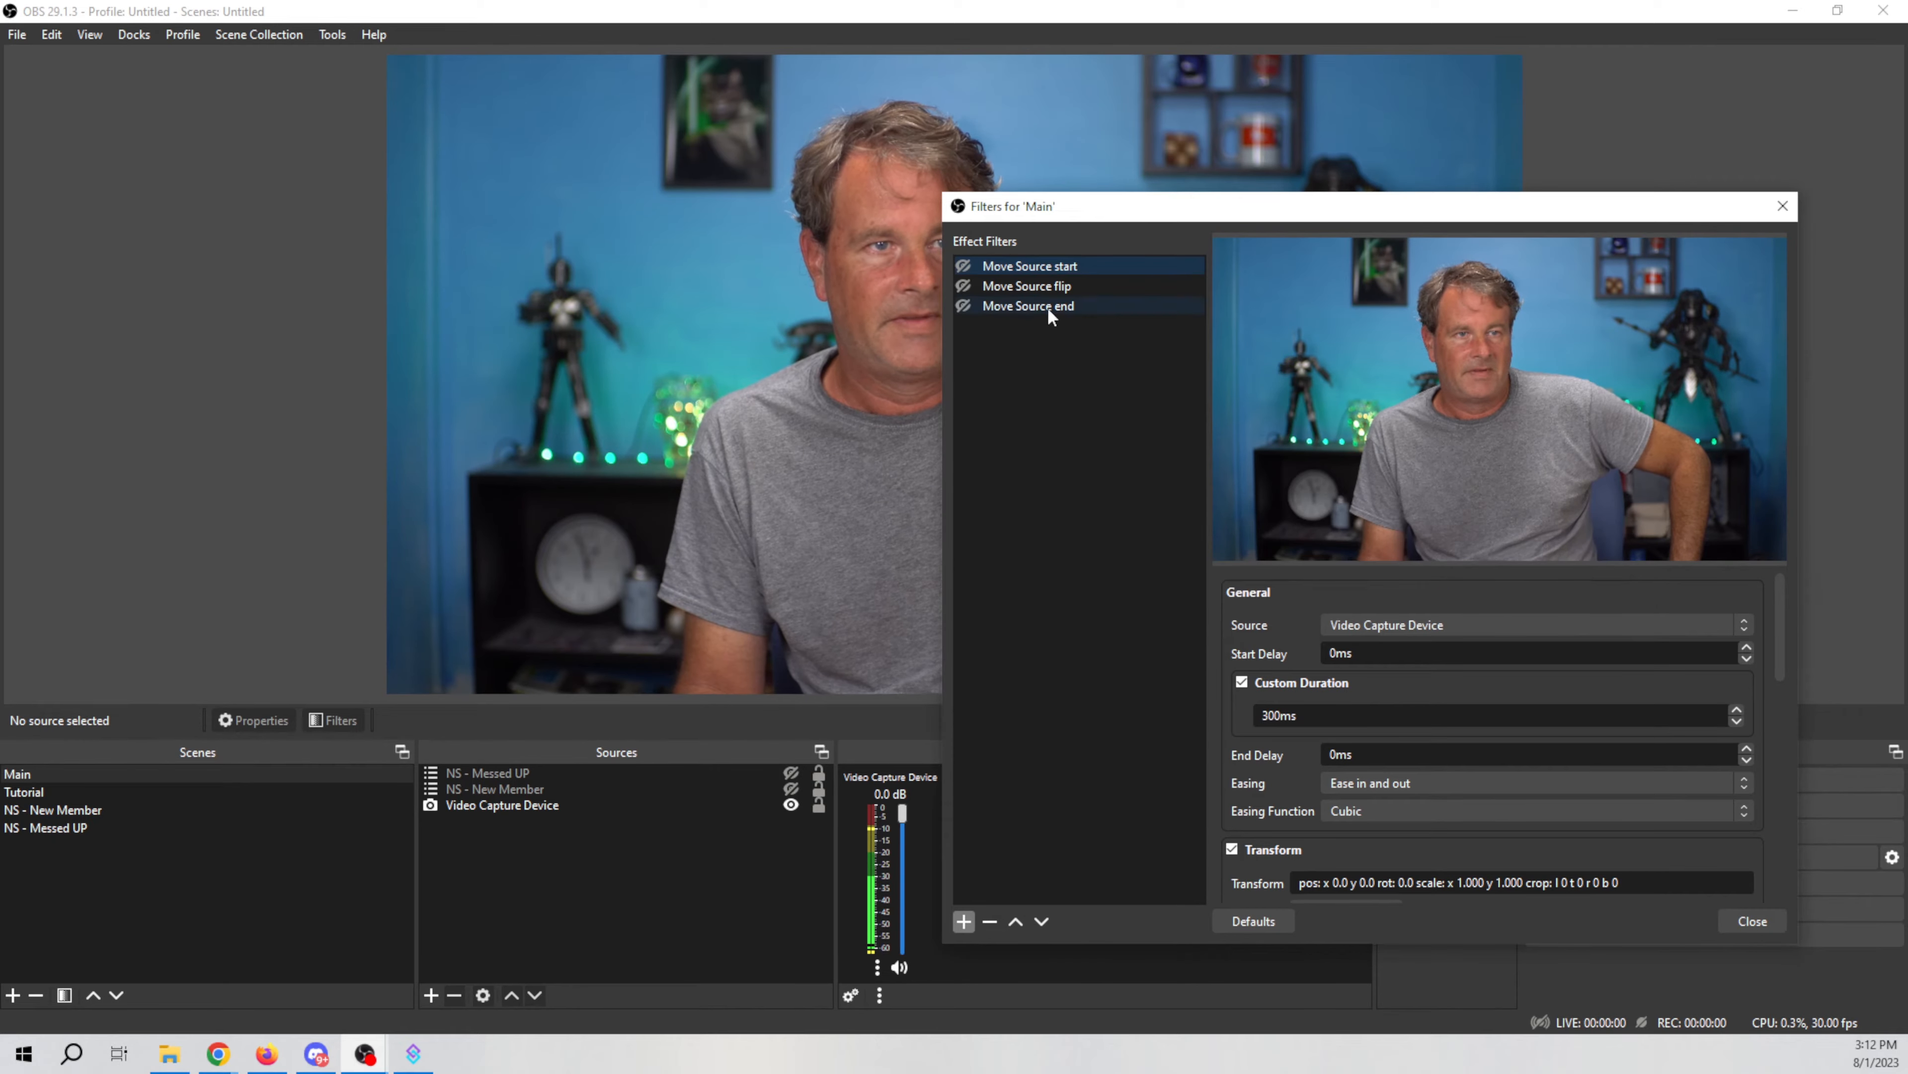
Step: Select the Move Source flip filter and review its settings
left_click(1047, 284)
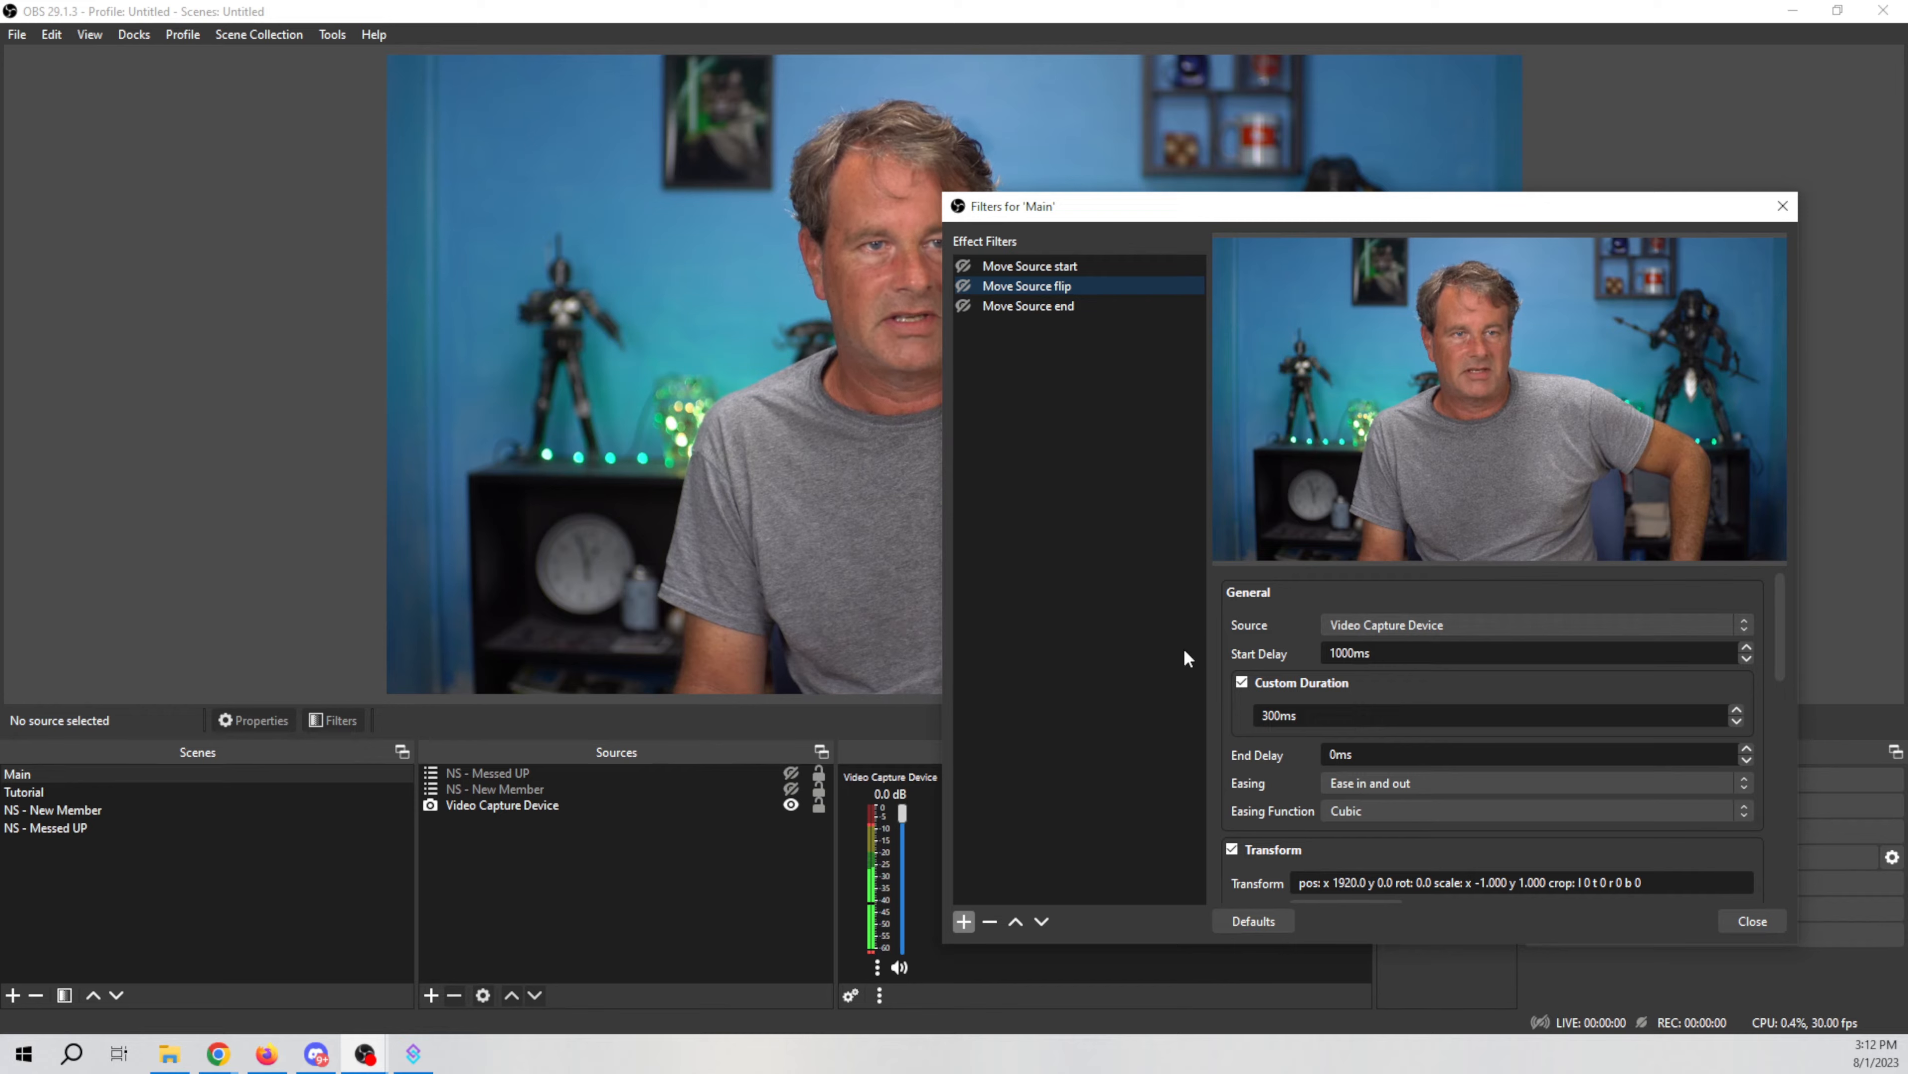
scroll(1239, 715, "down", 1)
scroll(1239, 715, "up", 1)
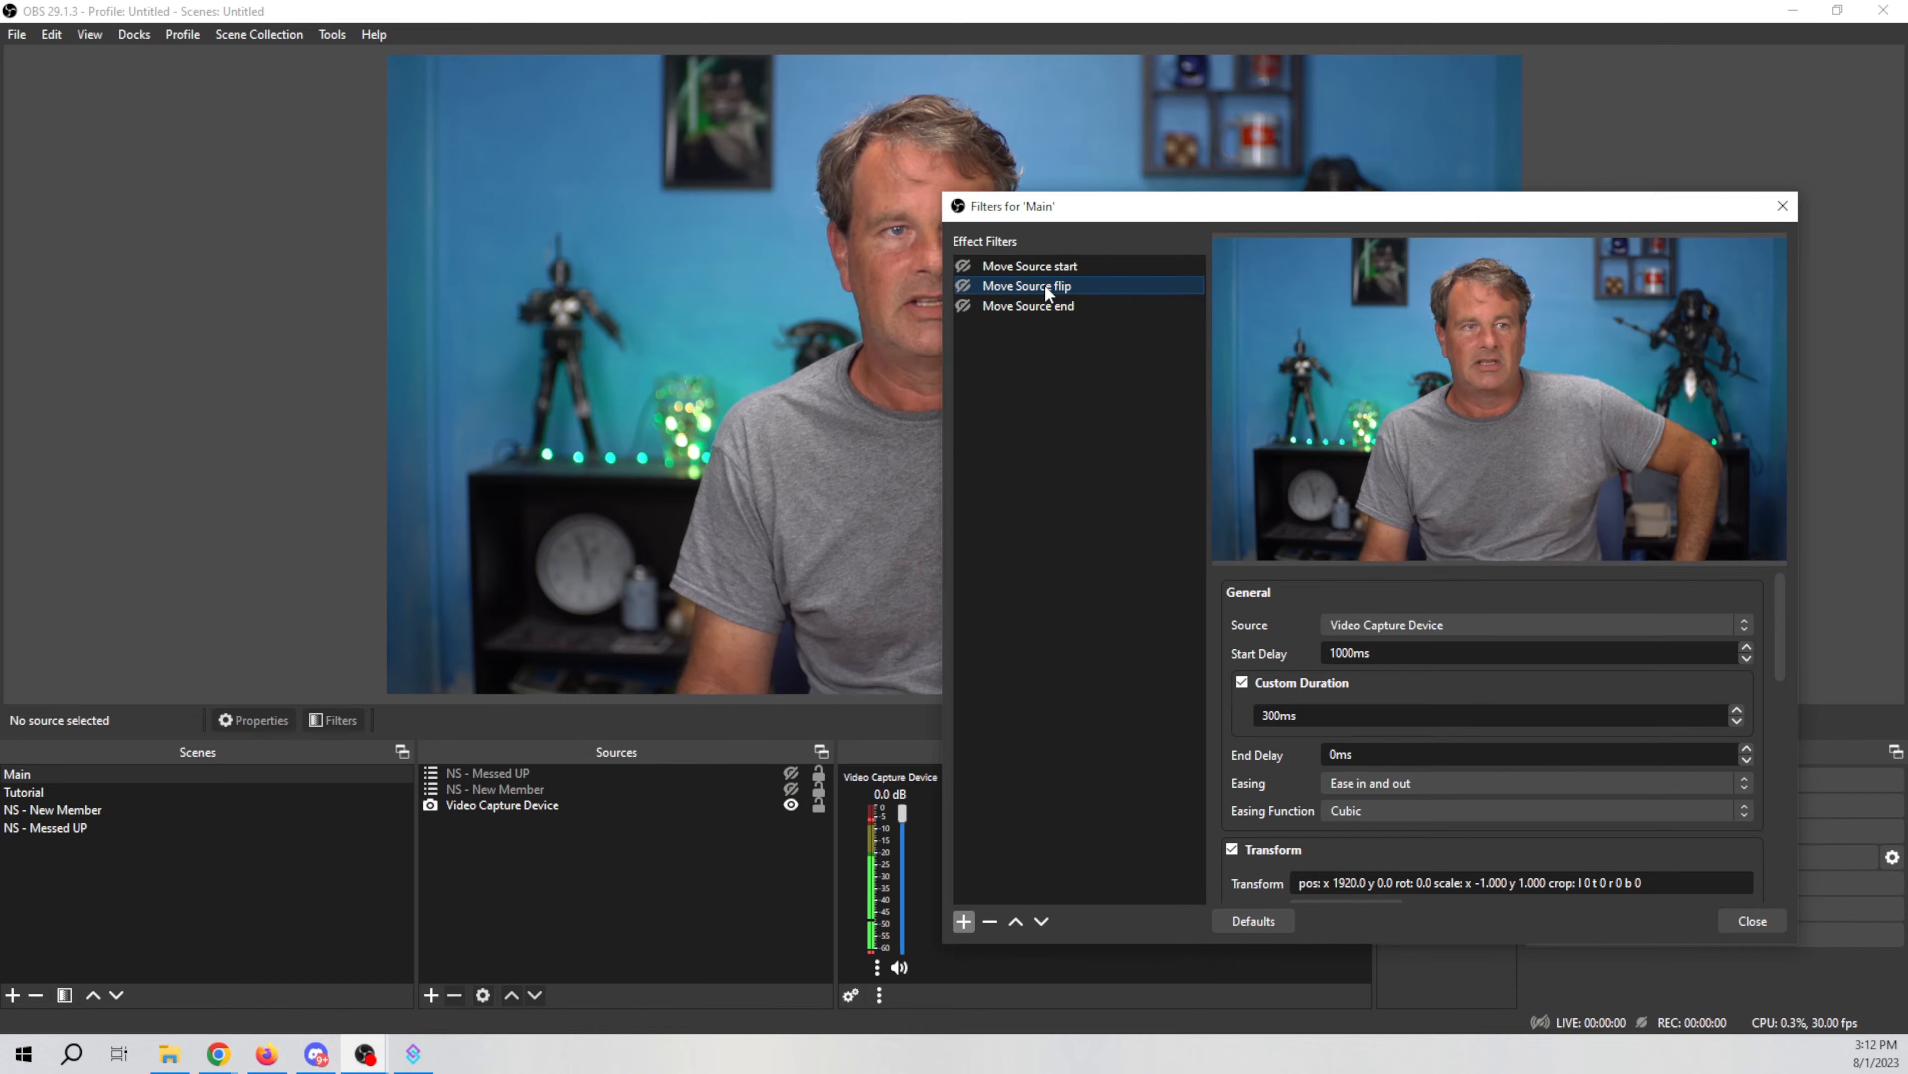
scroll(1266, 644, "down", 2)
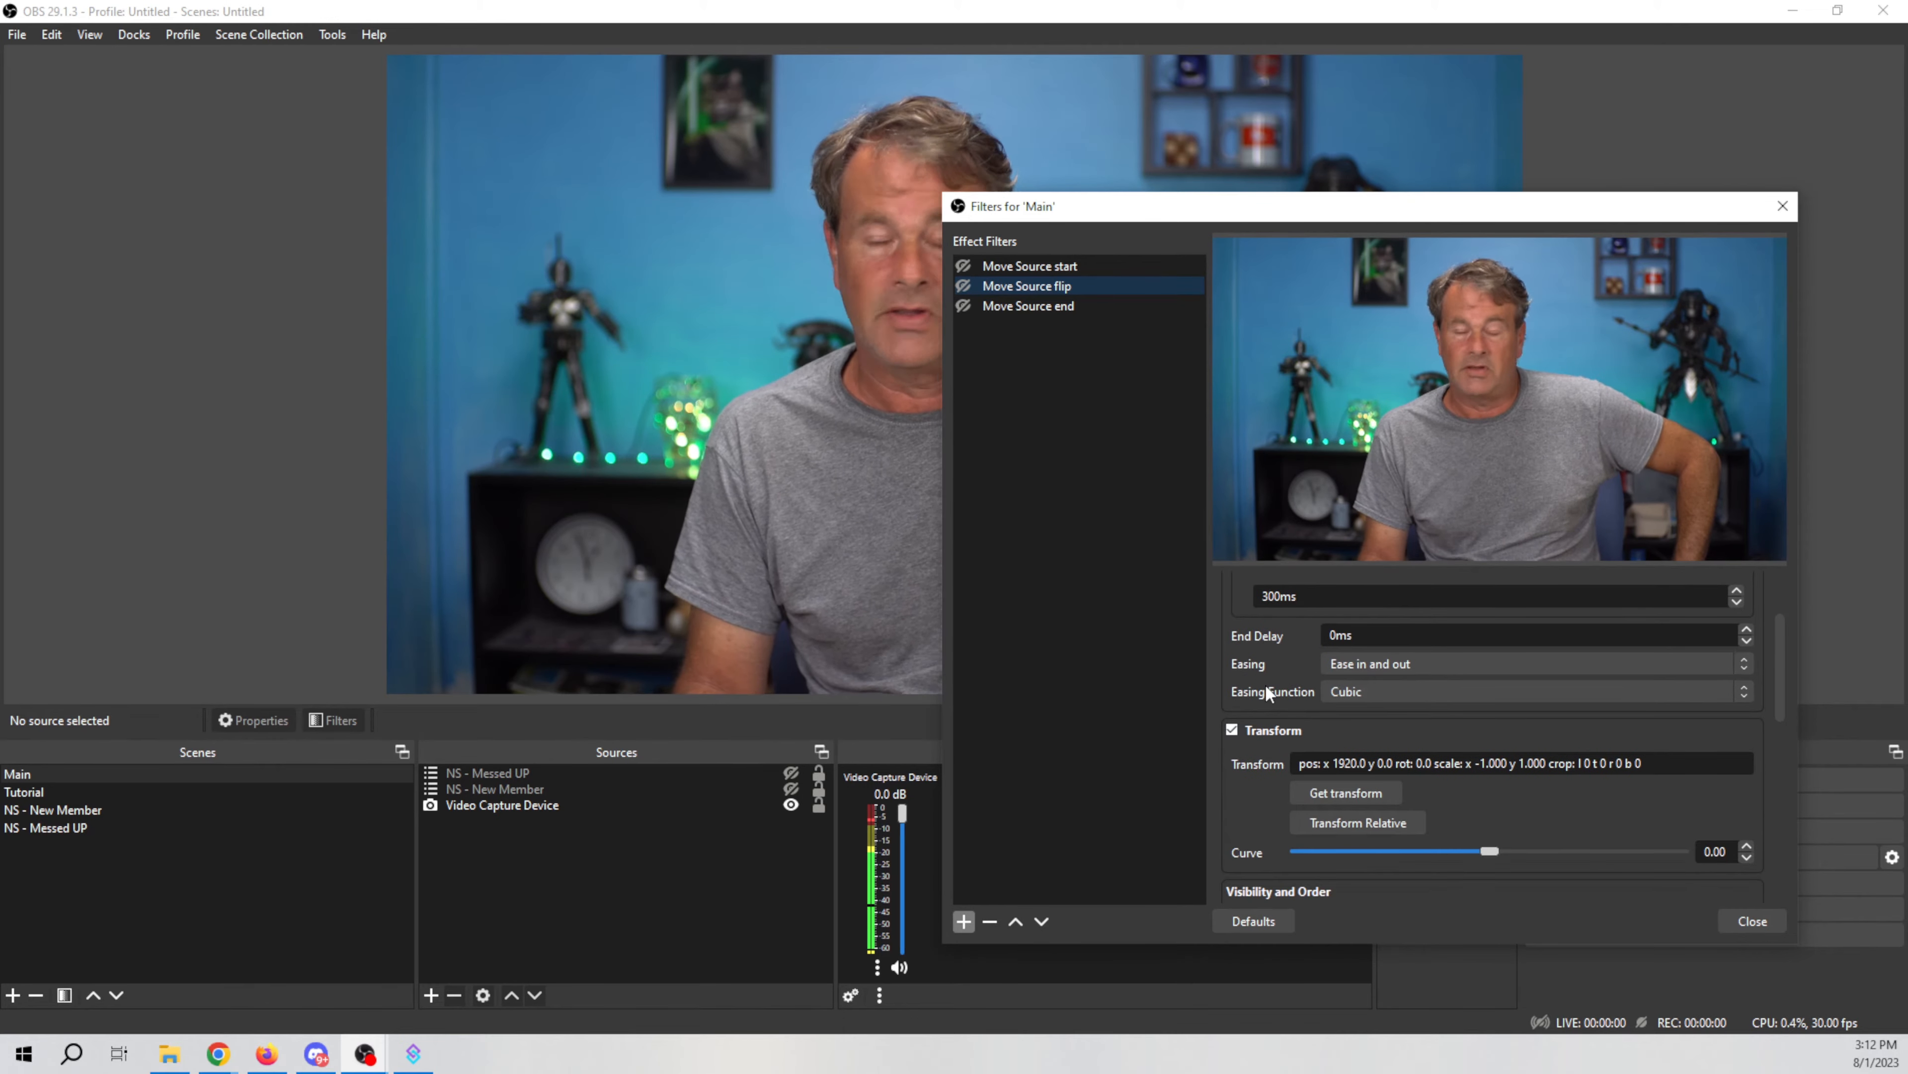
Step: Flip the Video Capture Device source horizontally in the preview
left_click(754, 517)
right_click(748, 515)
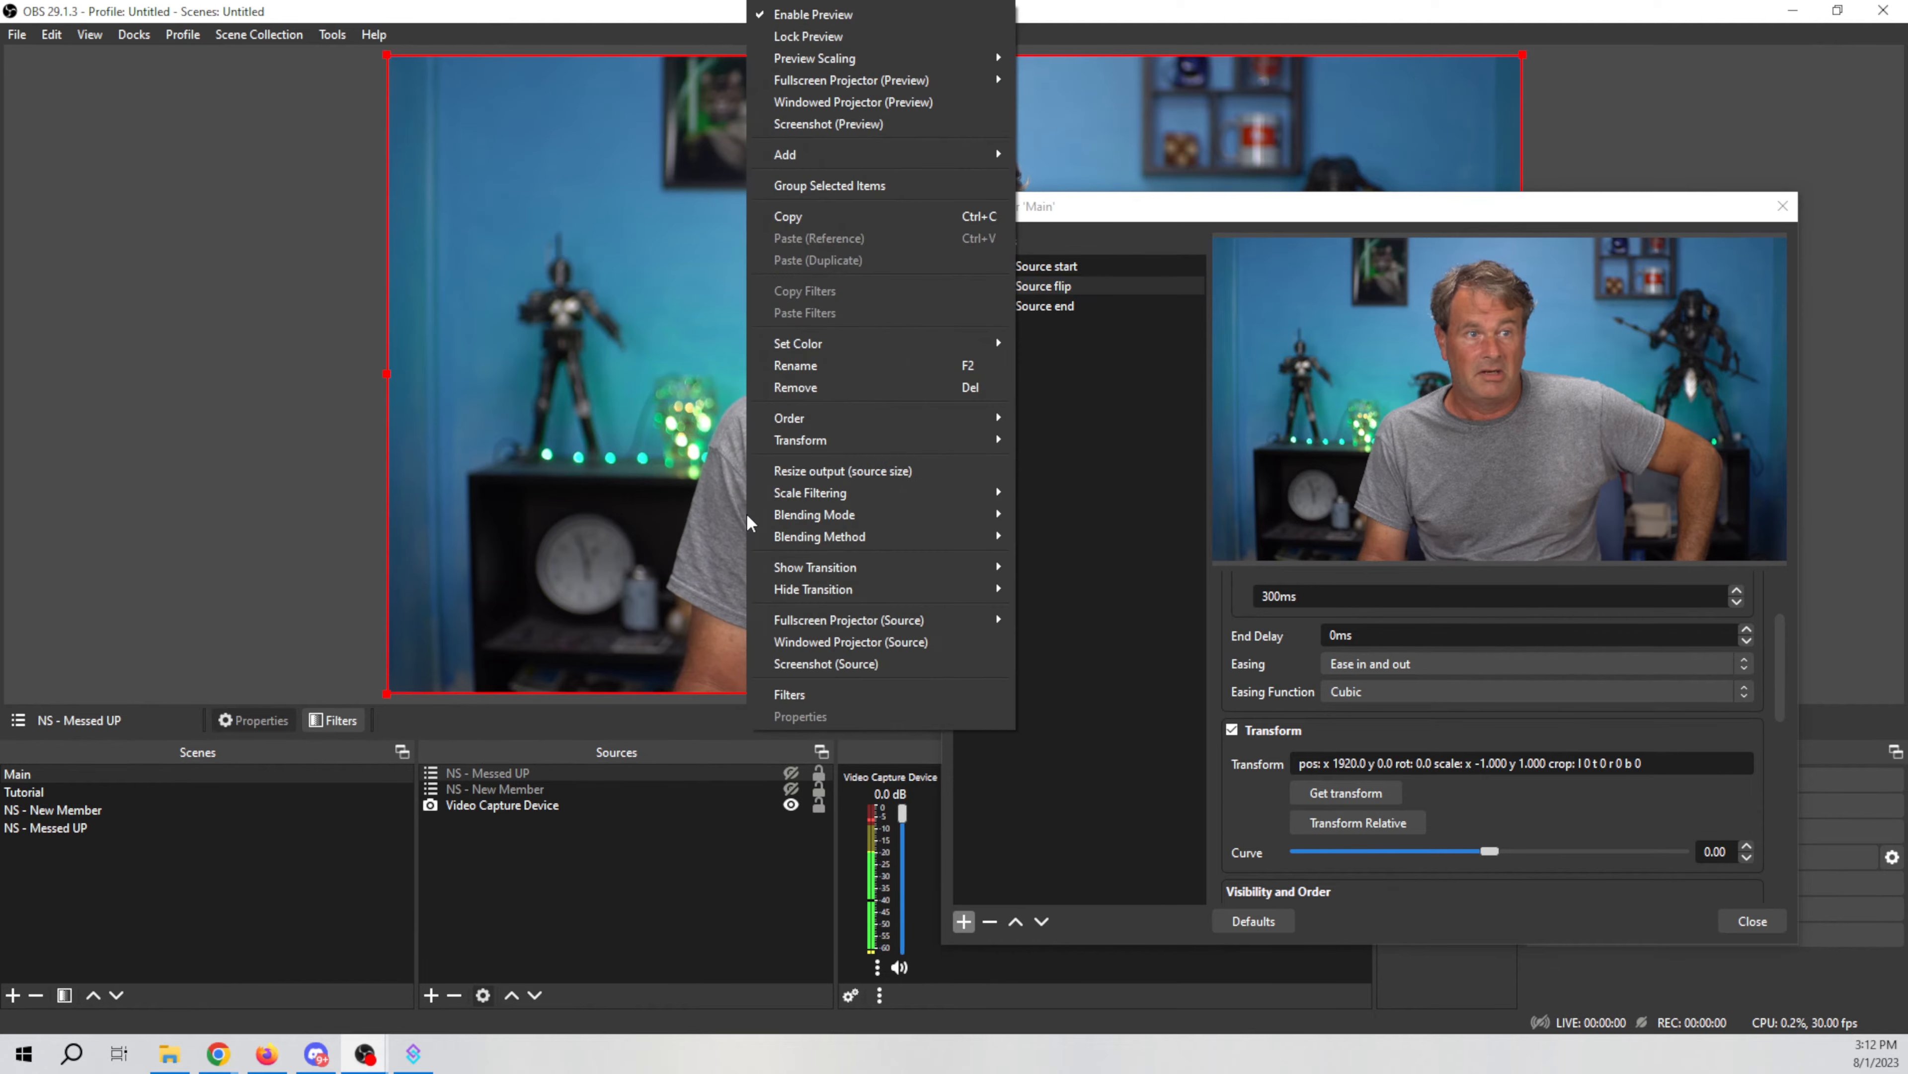
left_click(488, 788)
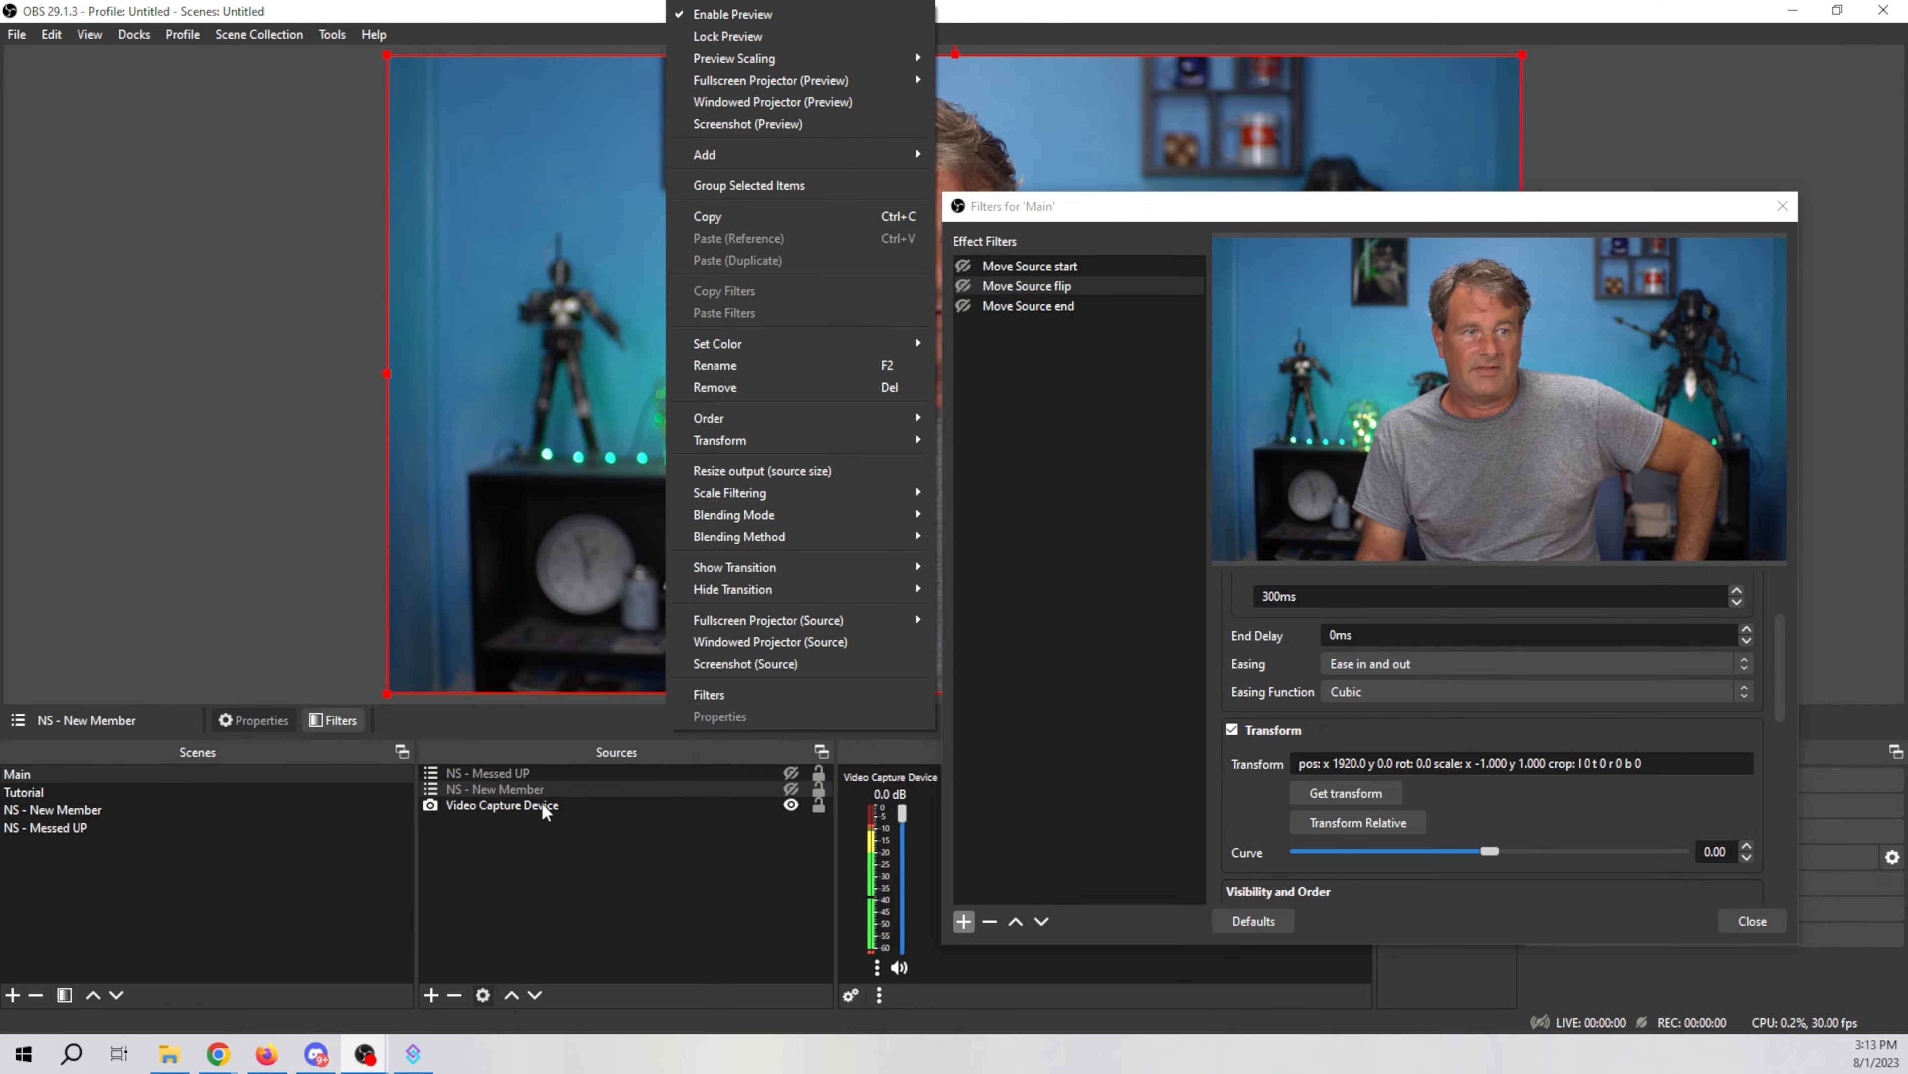
left_click(580, 804)
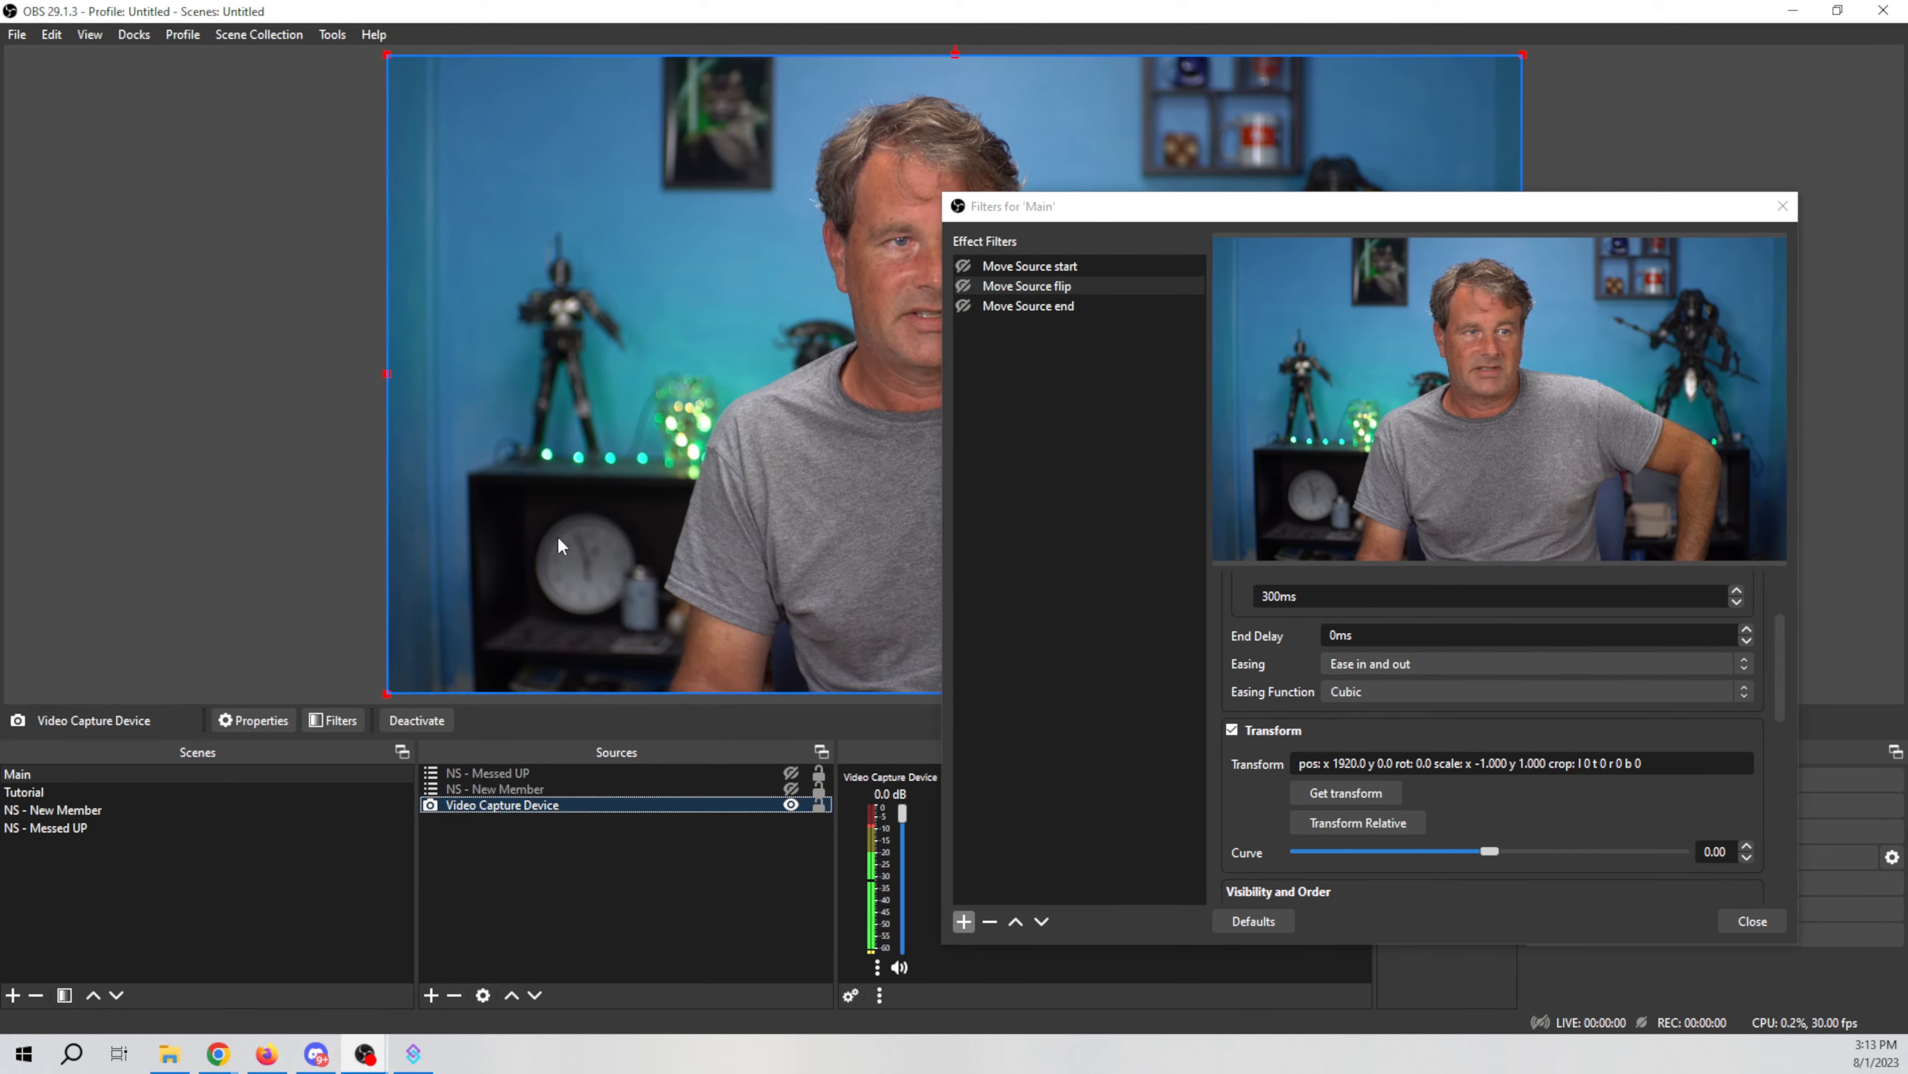
right_click(589, 535)
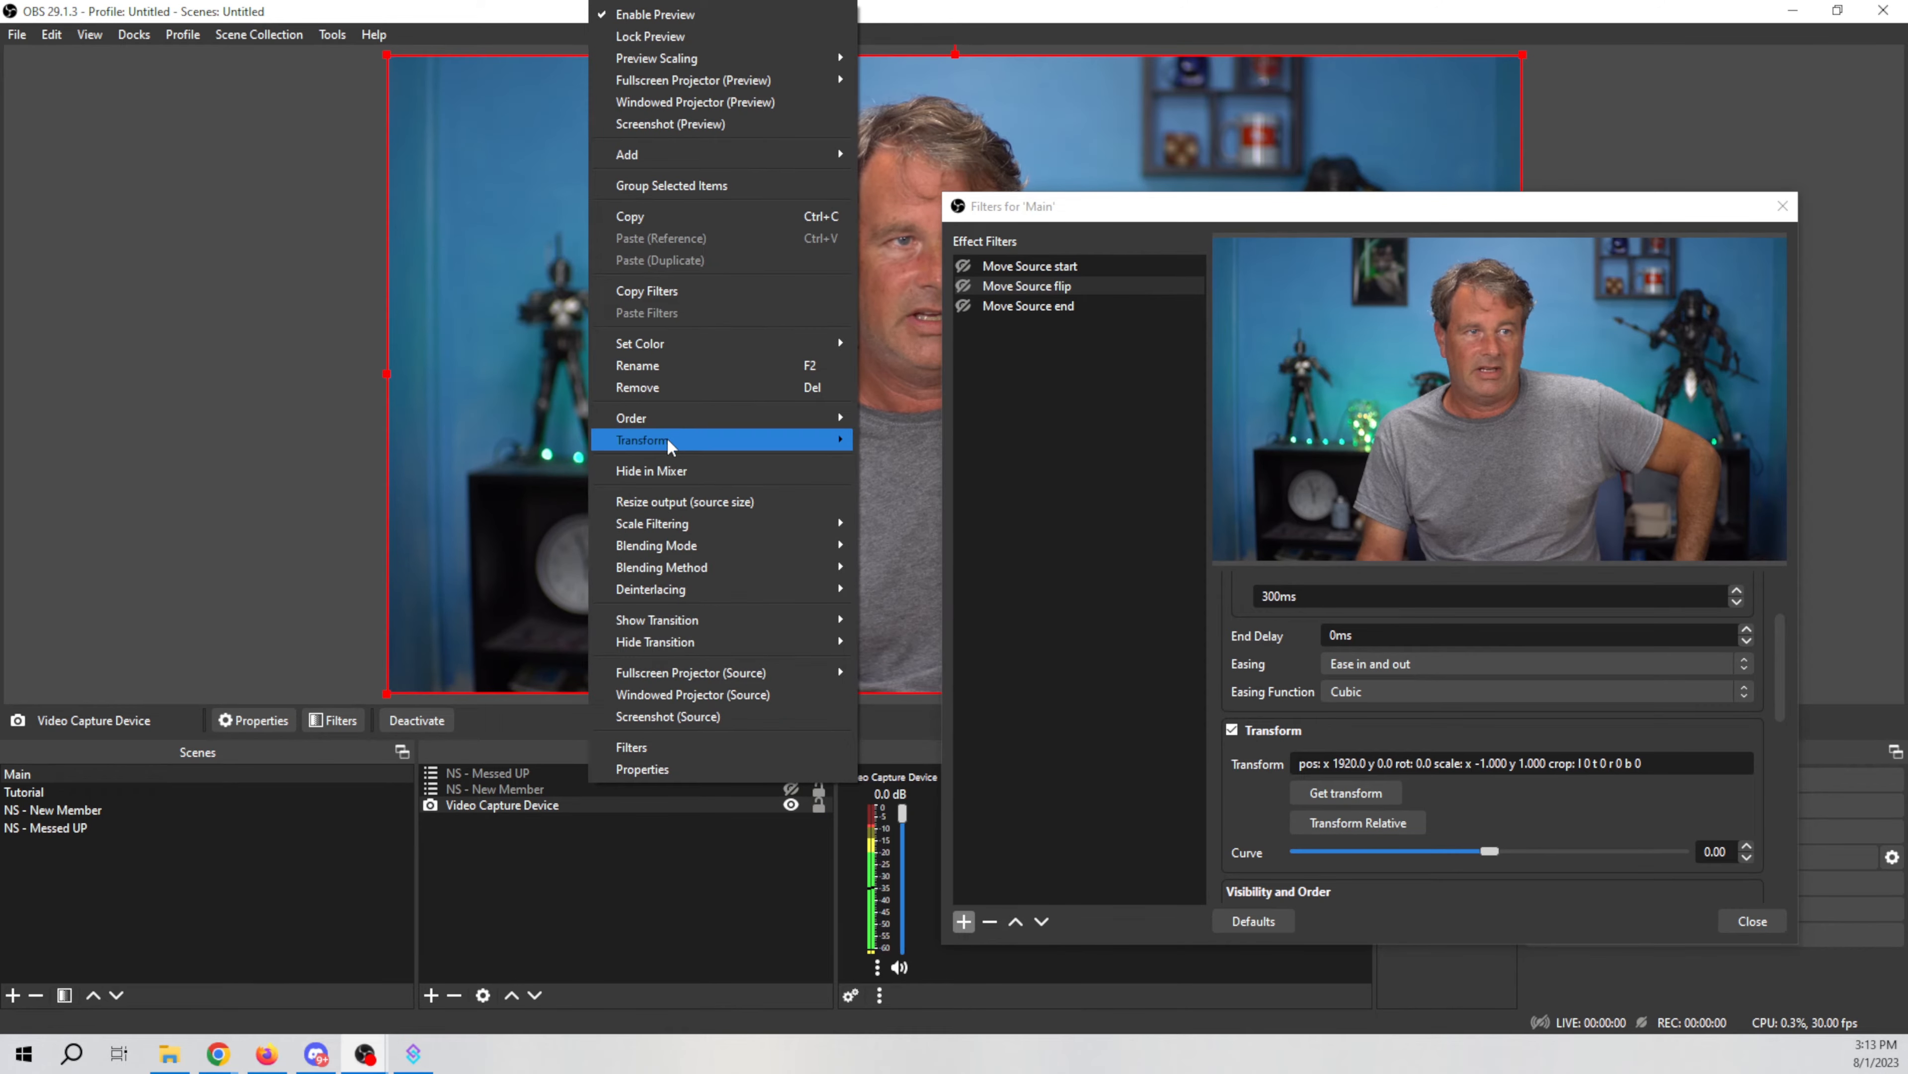
mouse_move(670, 436)
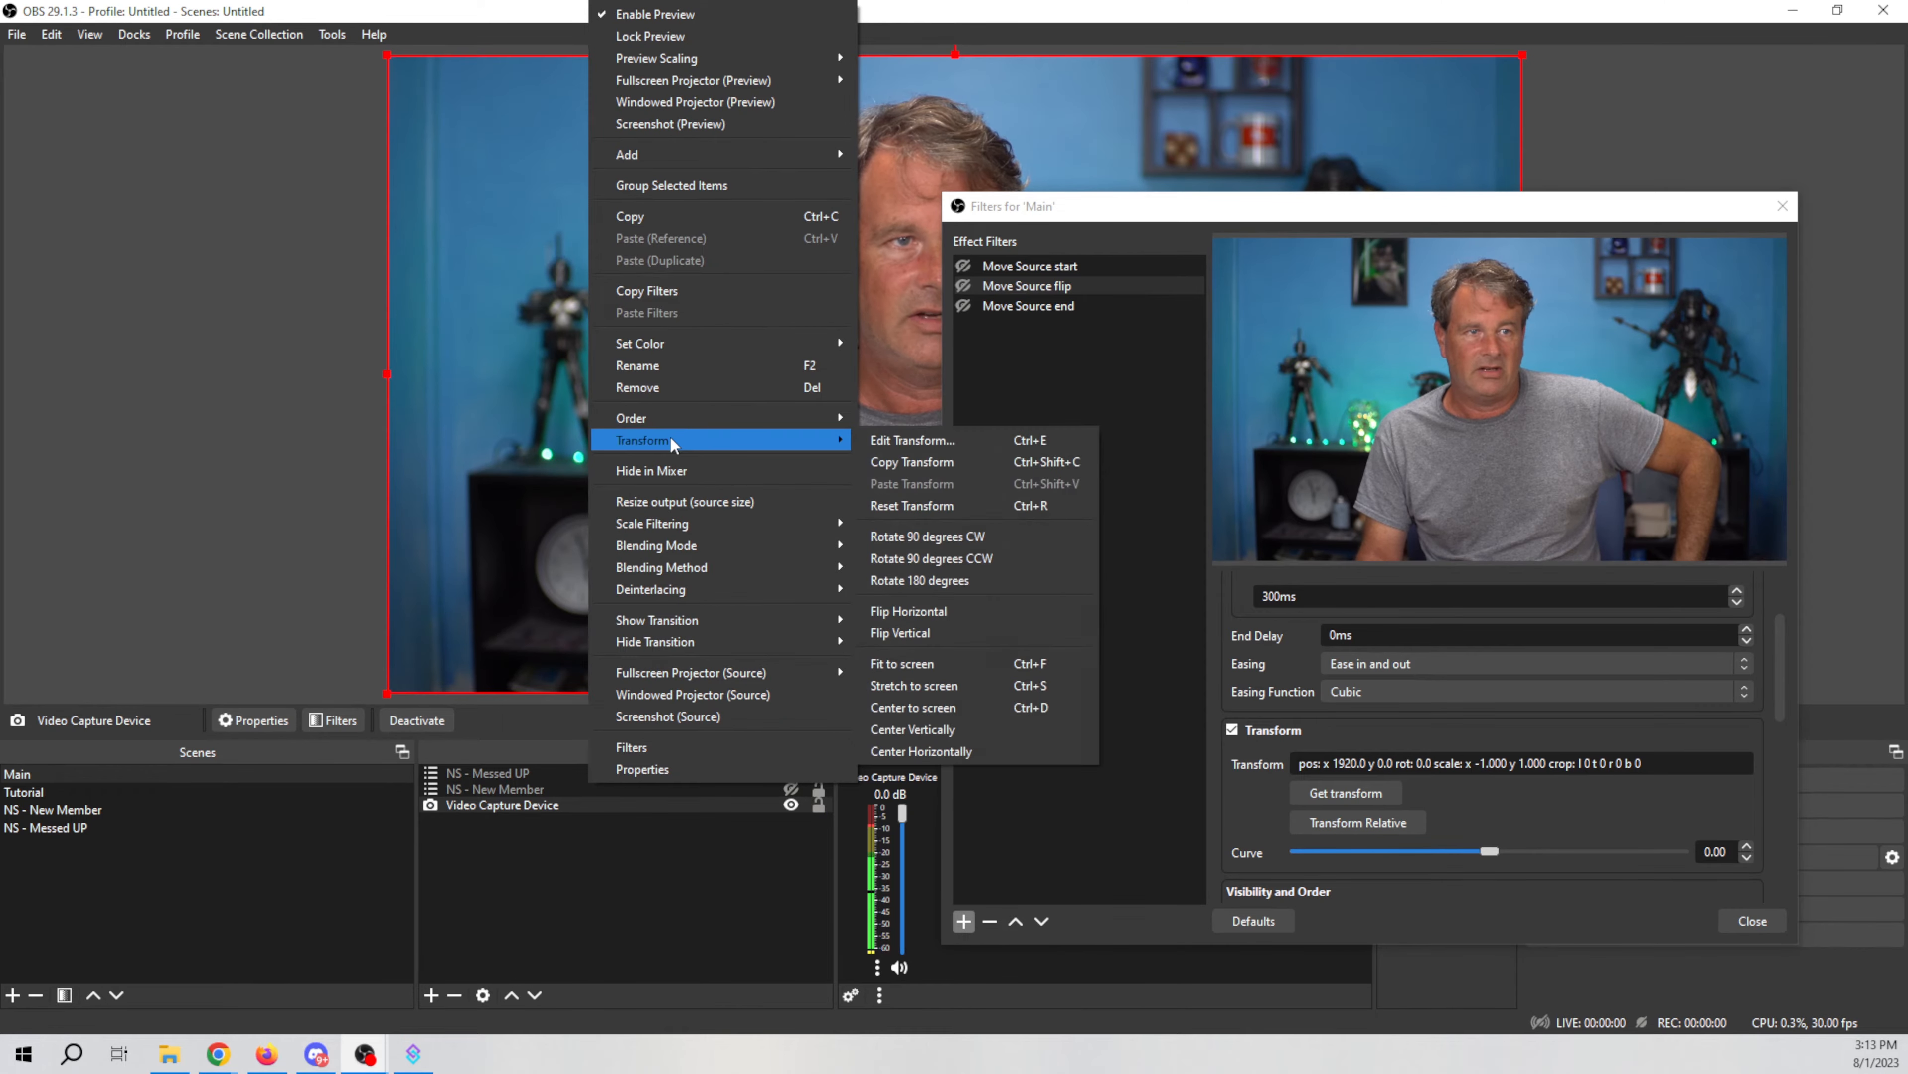
left_click(940, 610)
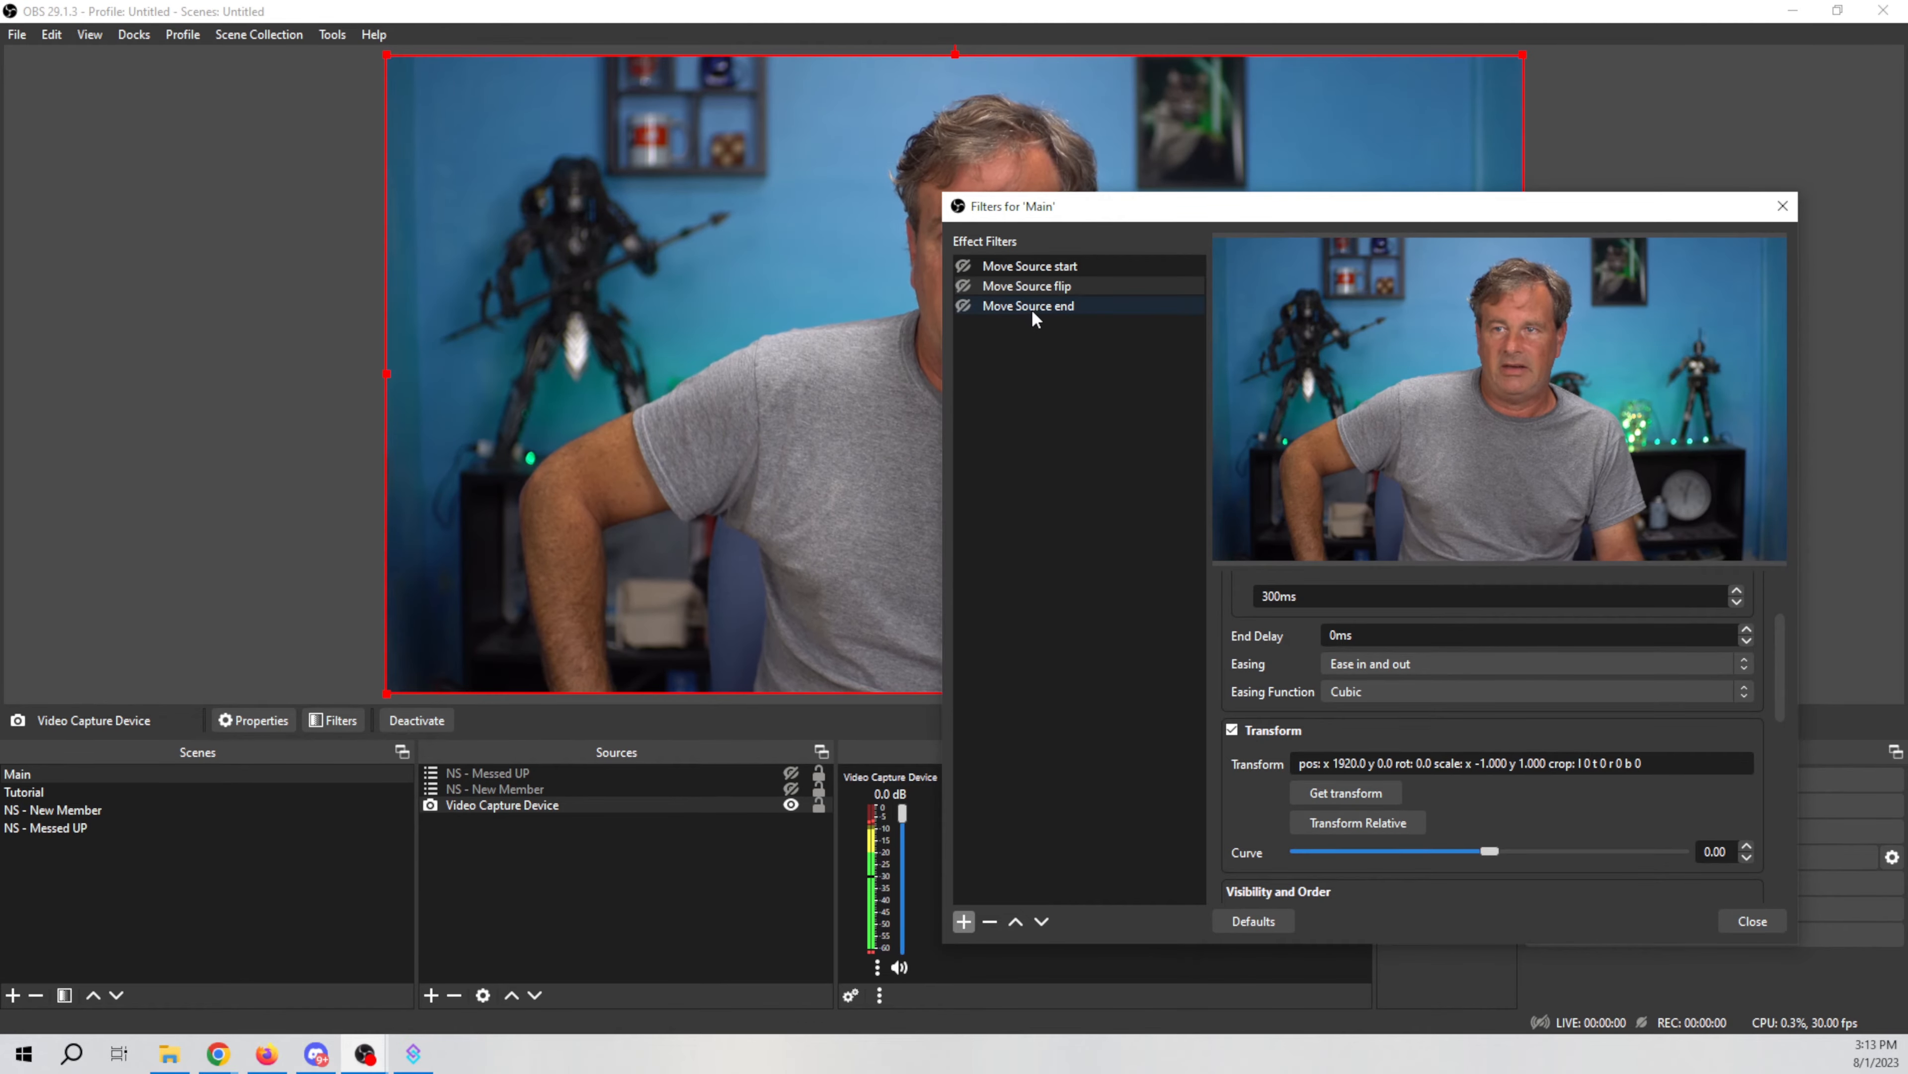
right_click(1029, 265)
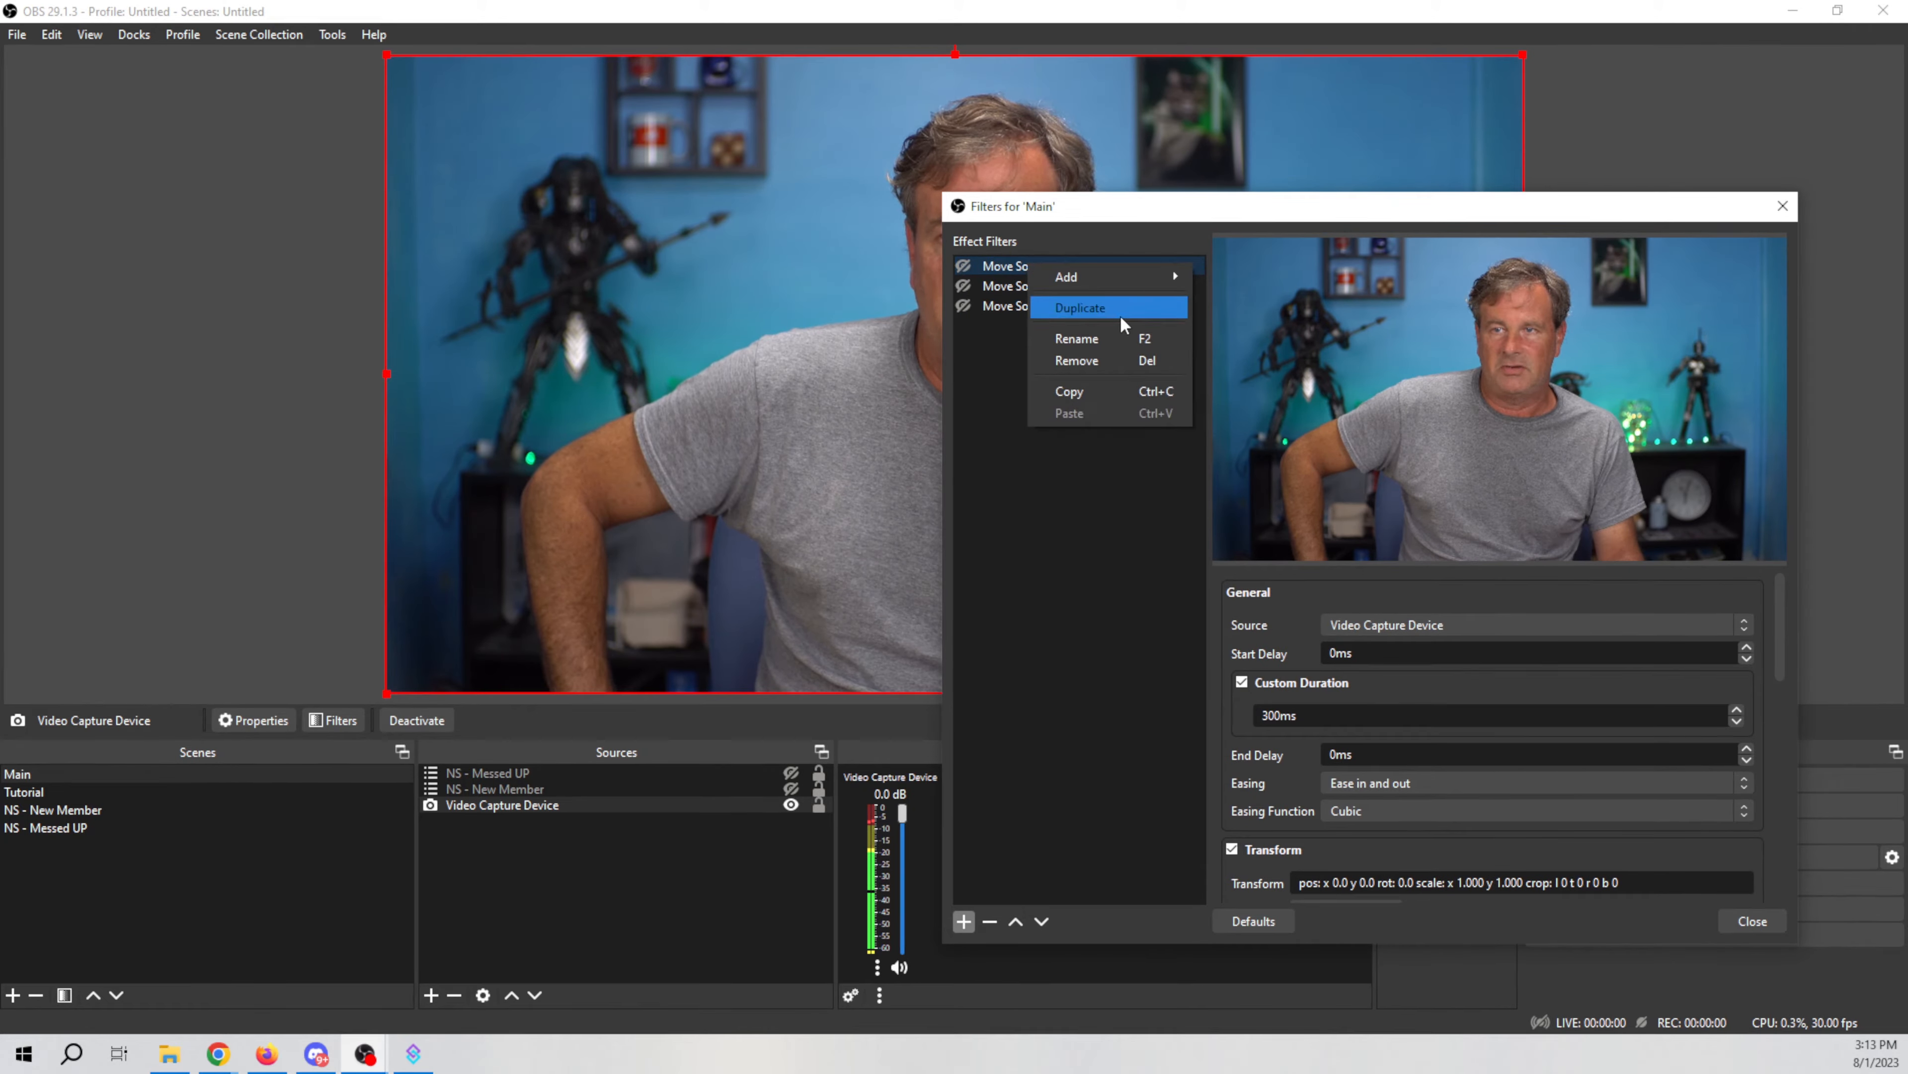
left_click(1064, 572)
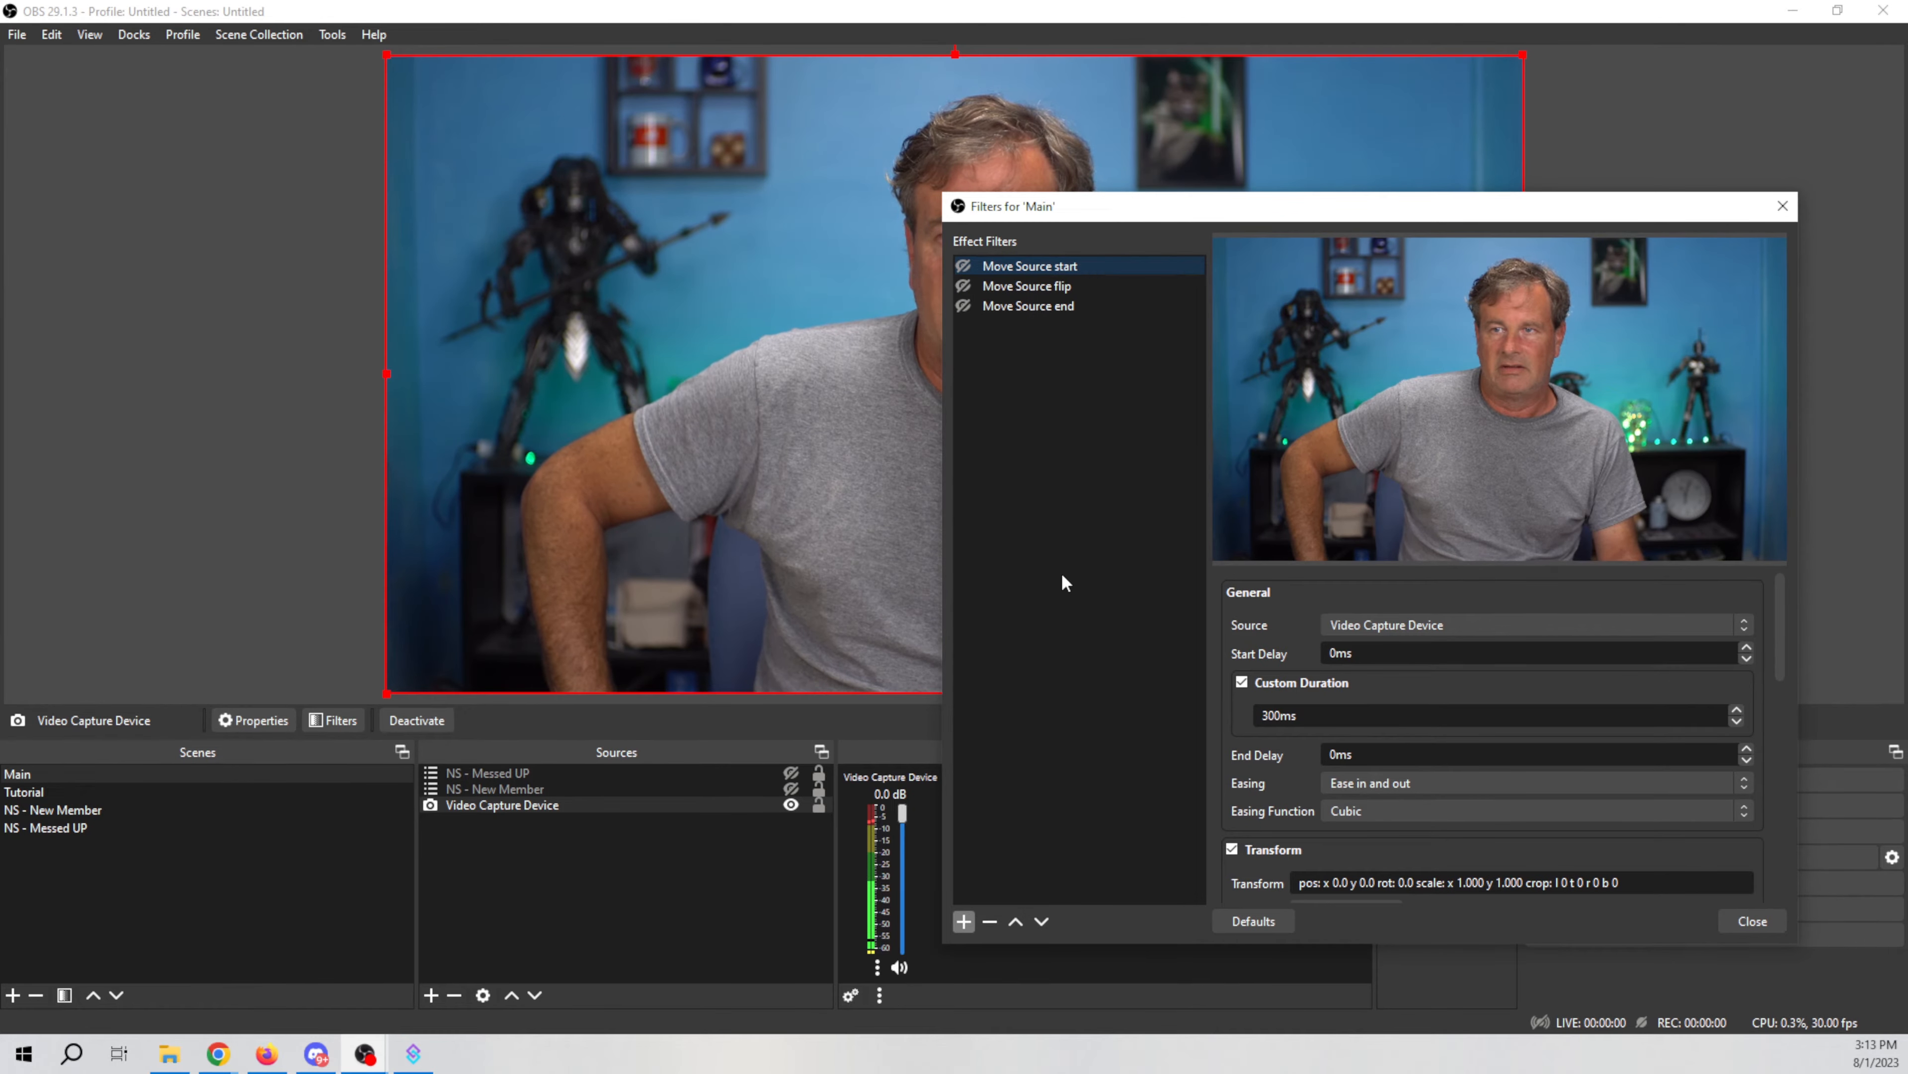
Step: Toggle the Move Source start and flip filters to trigger the webcam move animation
left_click(1023, 303)
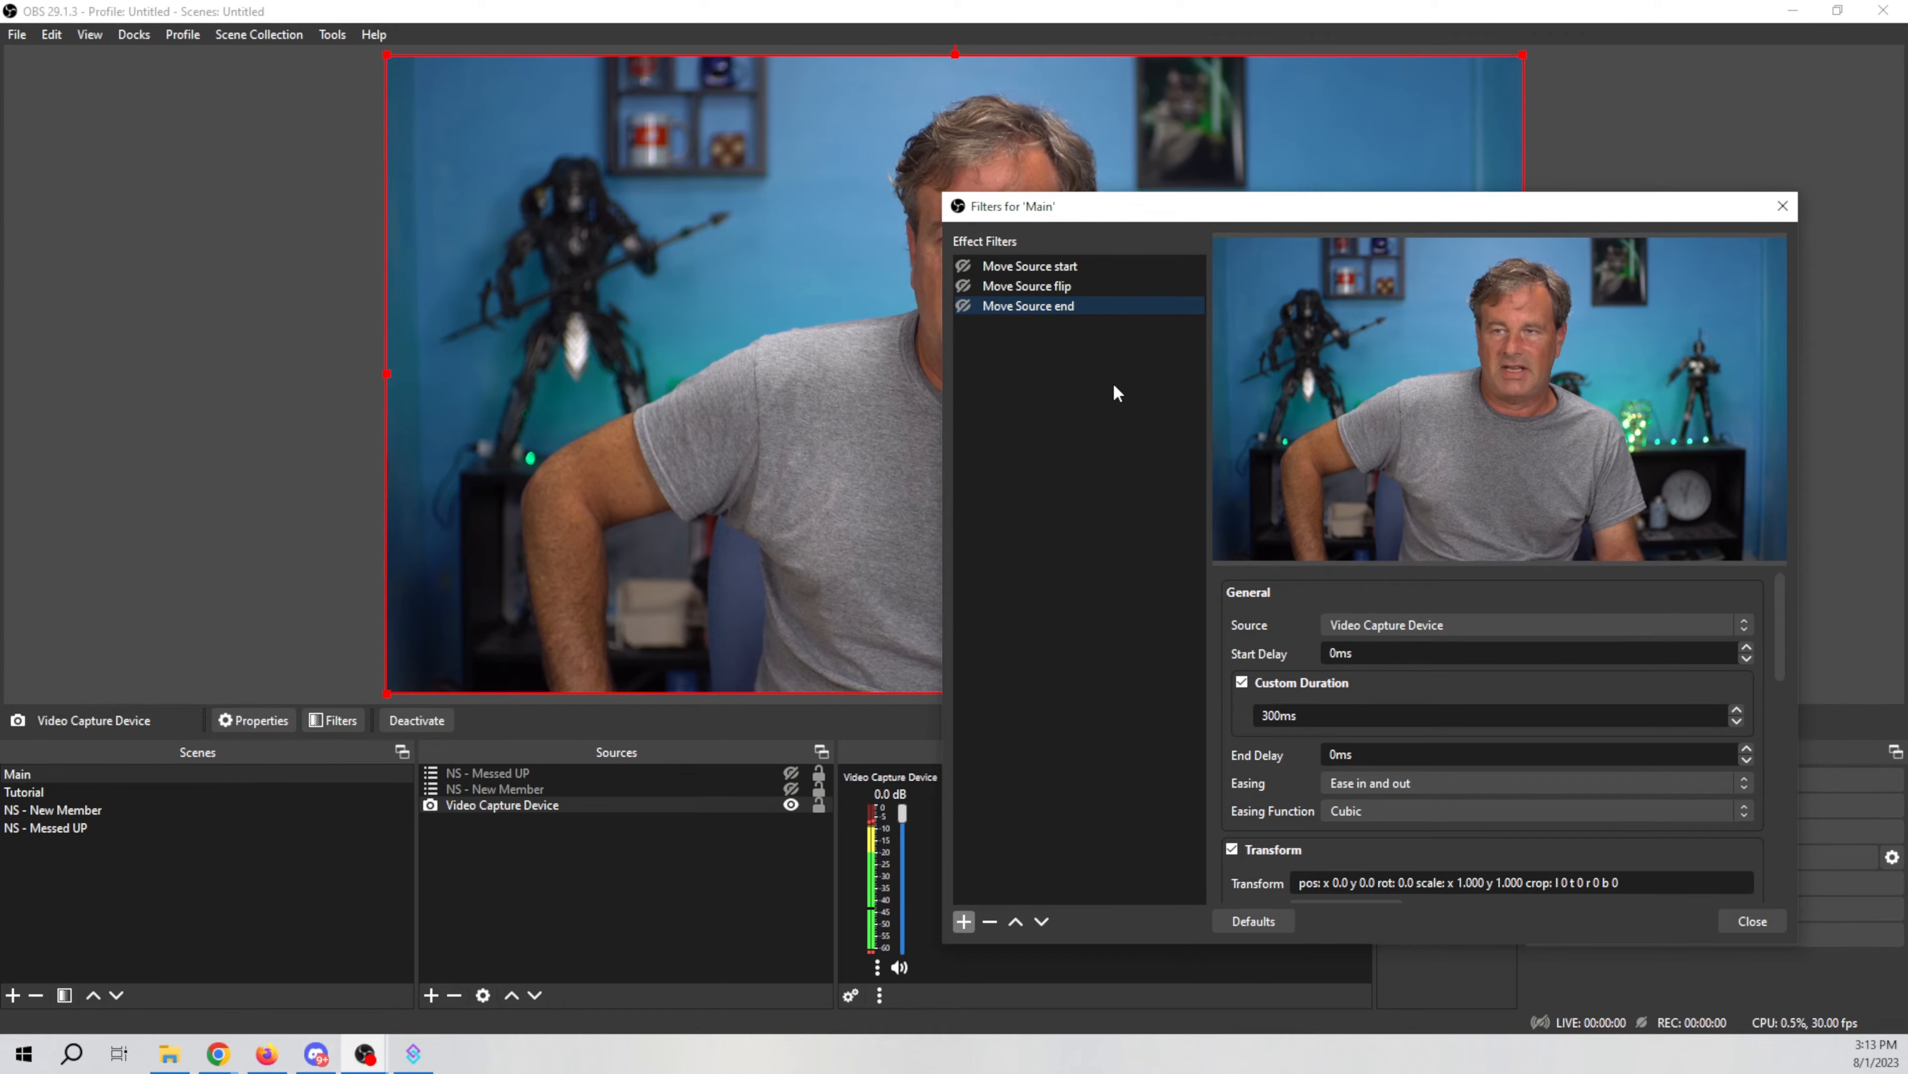
left_click(964, 266)
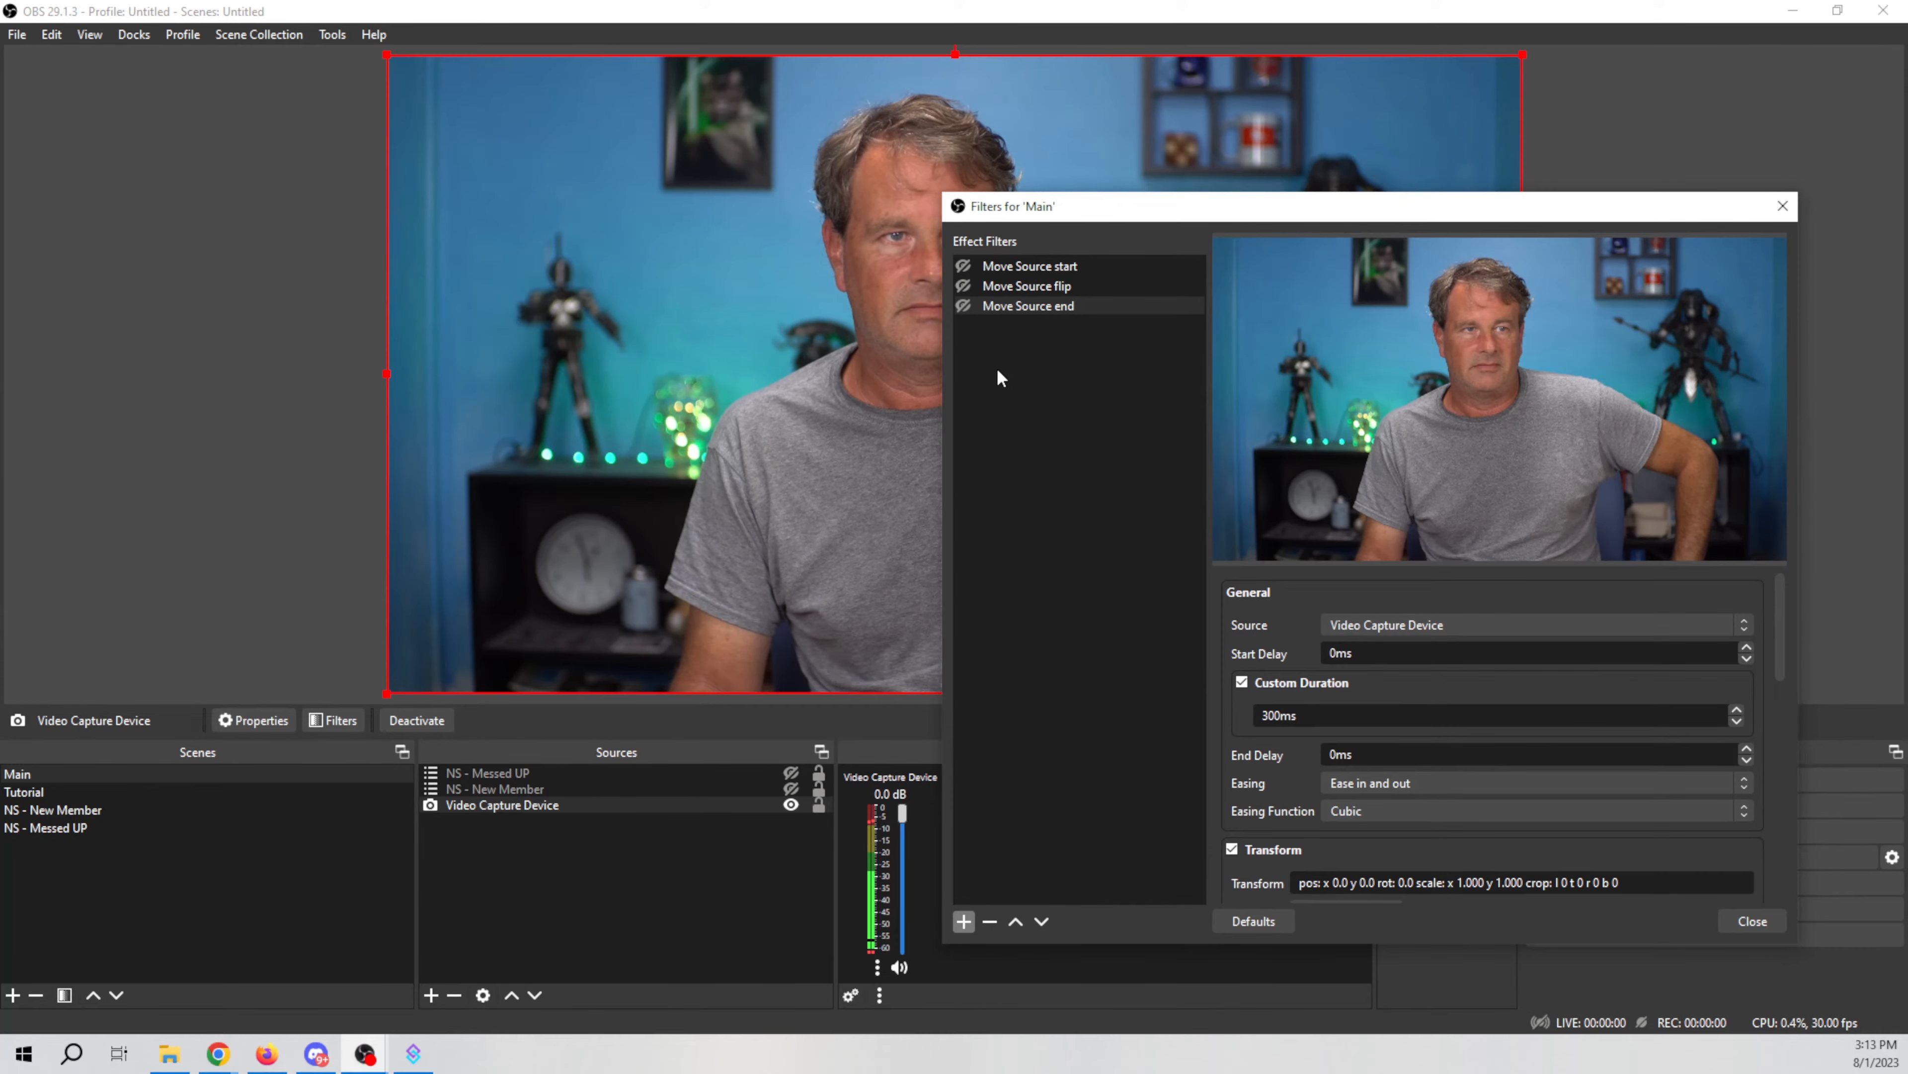
left_click(964, 286)
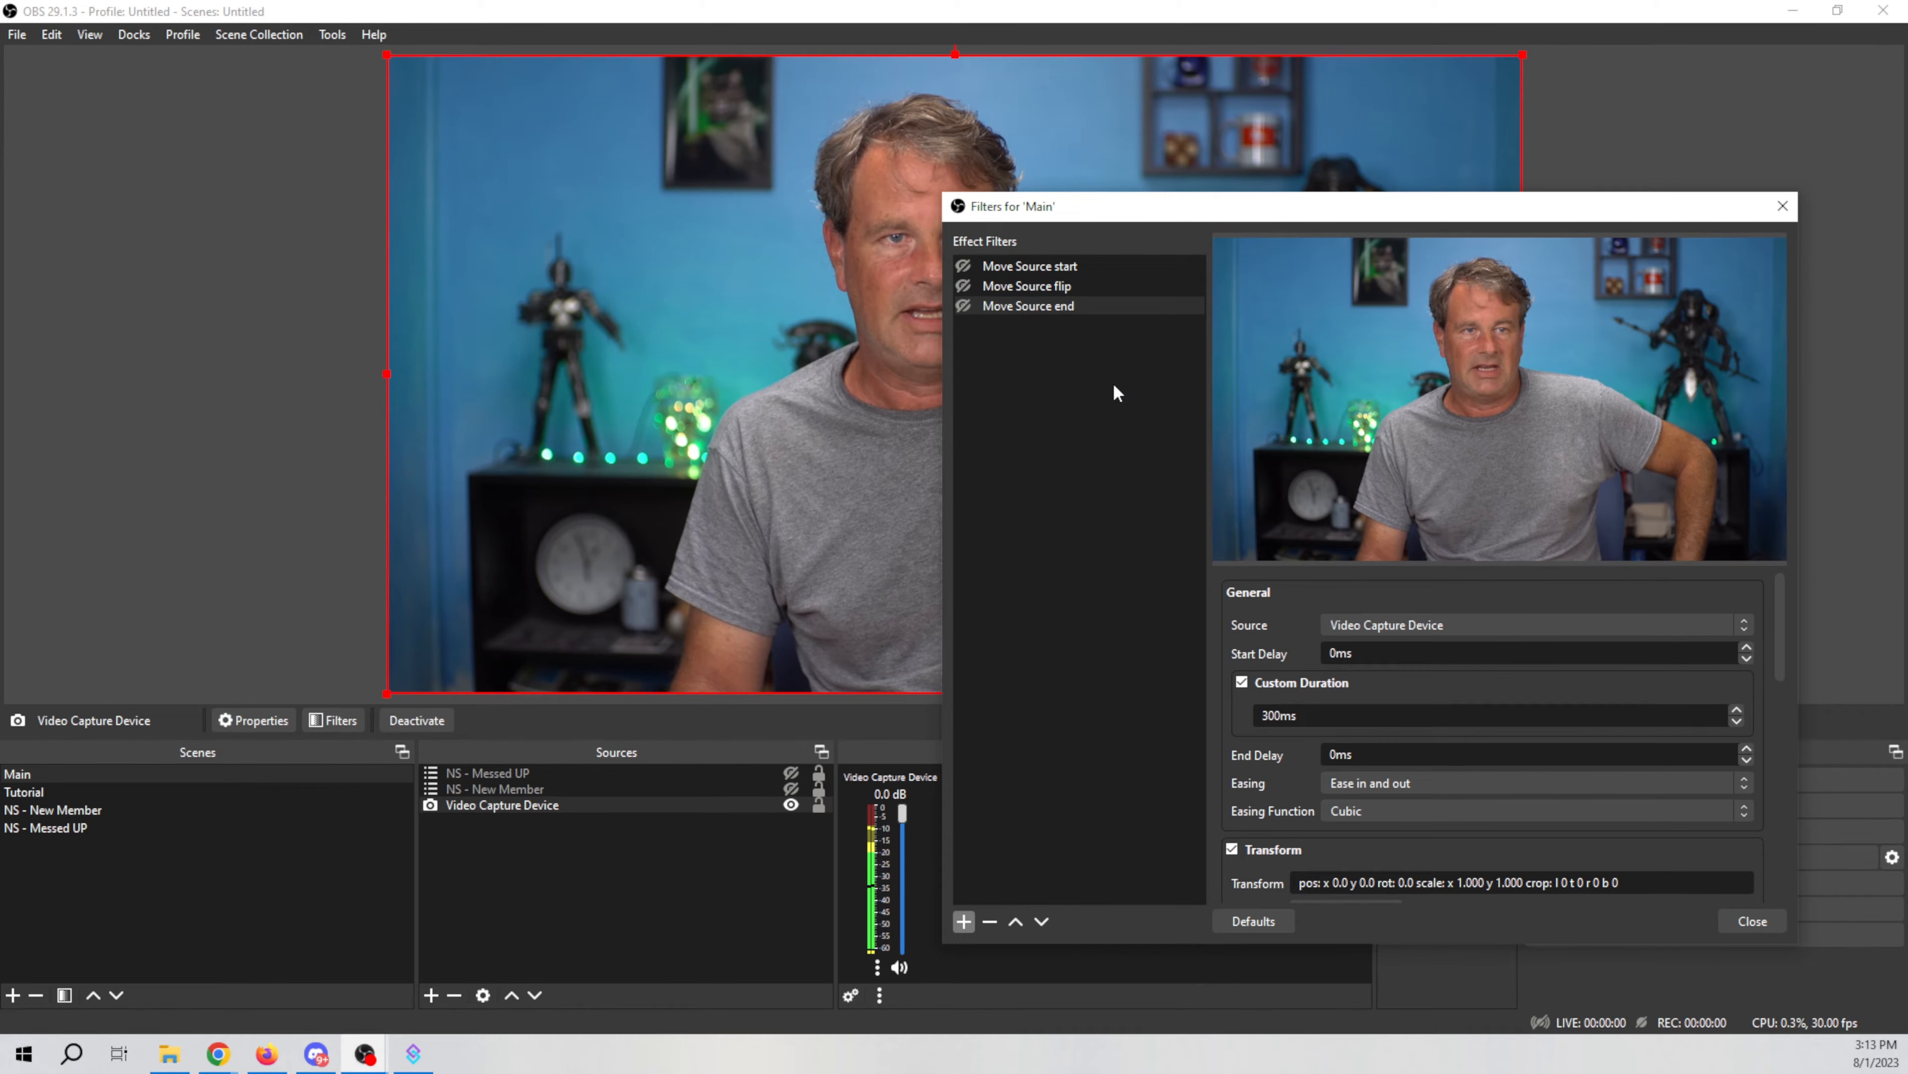
left_click(1039, 264)
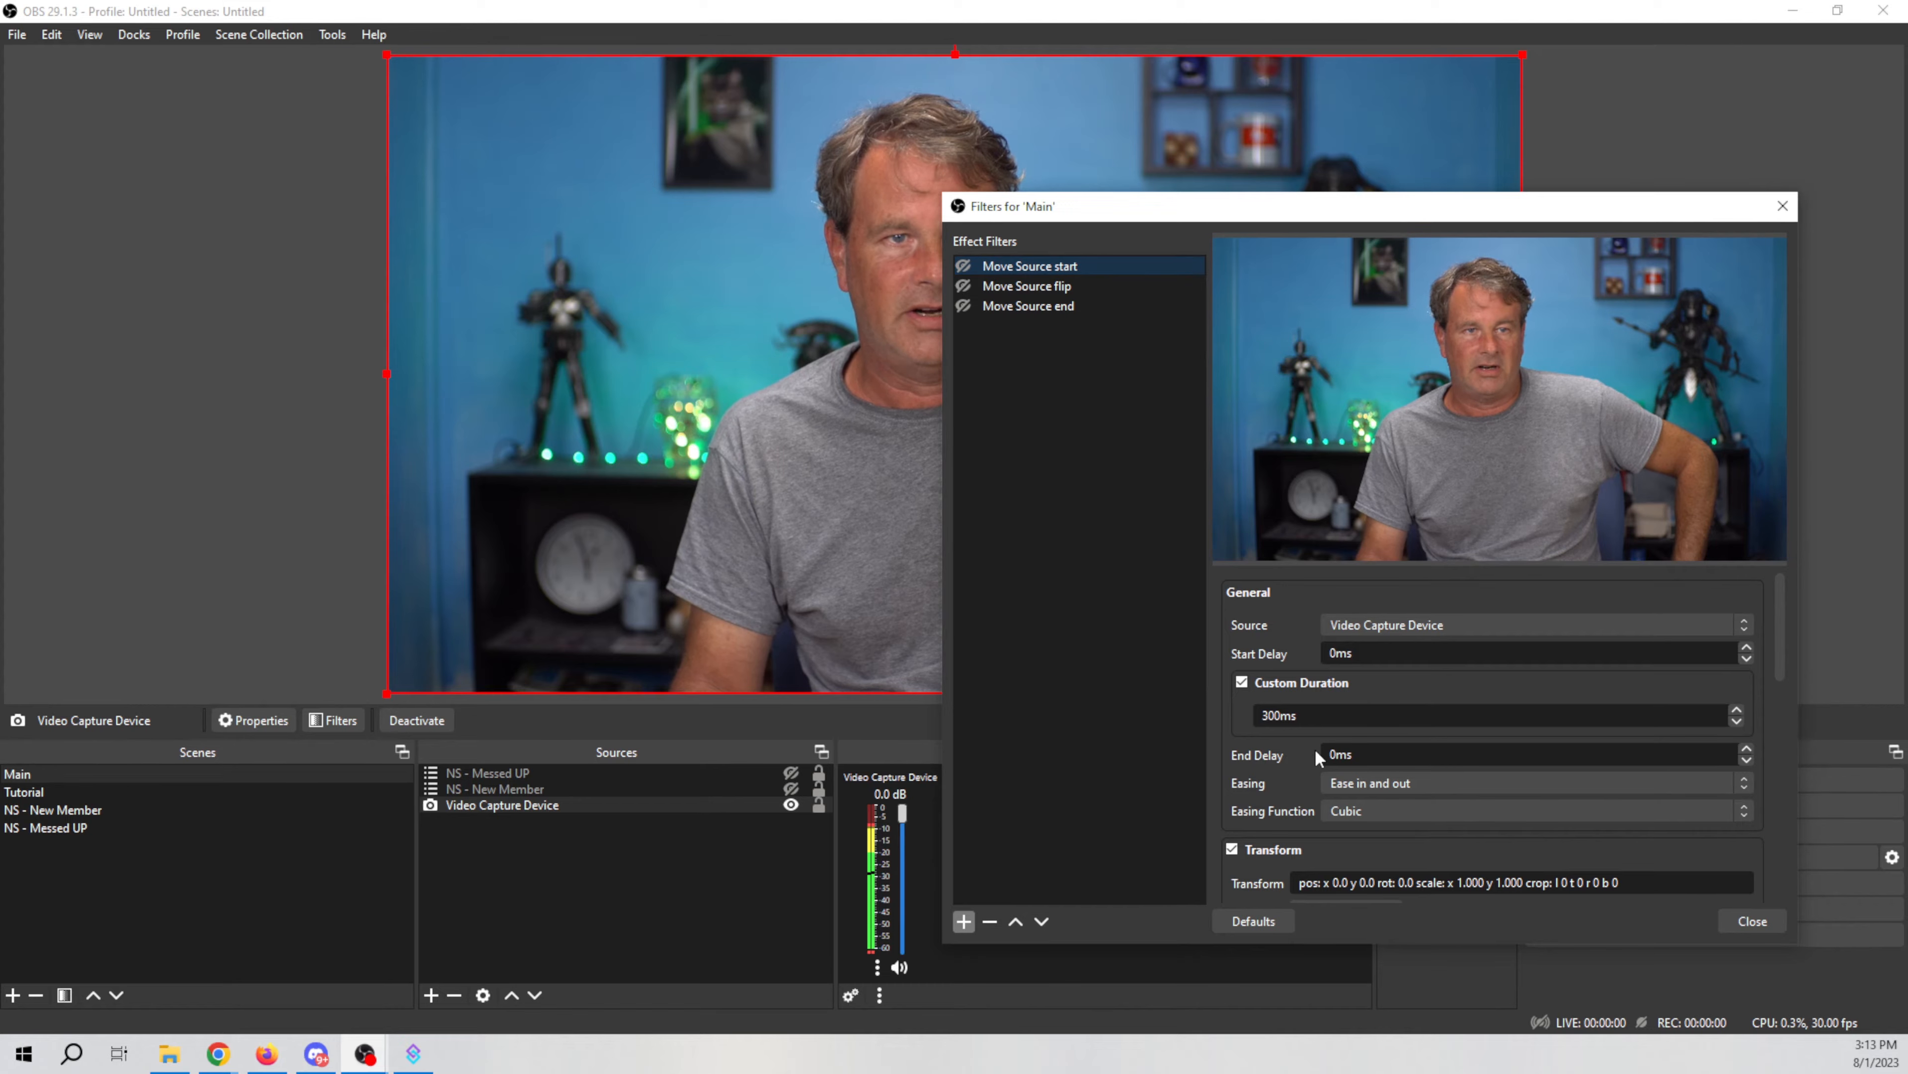
Step: Review the Move Source start filter's transform and action settings
scroll(1297, 746, "down", 1)
left_click_drag(1376, 207, 994, 99)
scroll(876, 677, "down", 6)
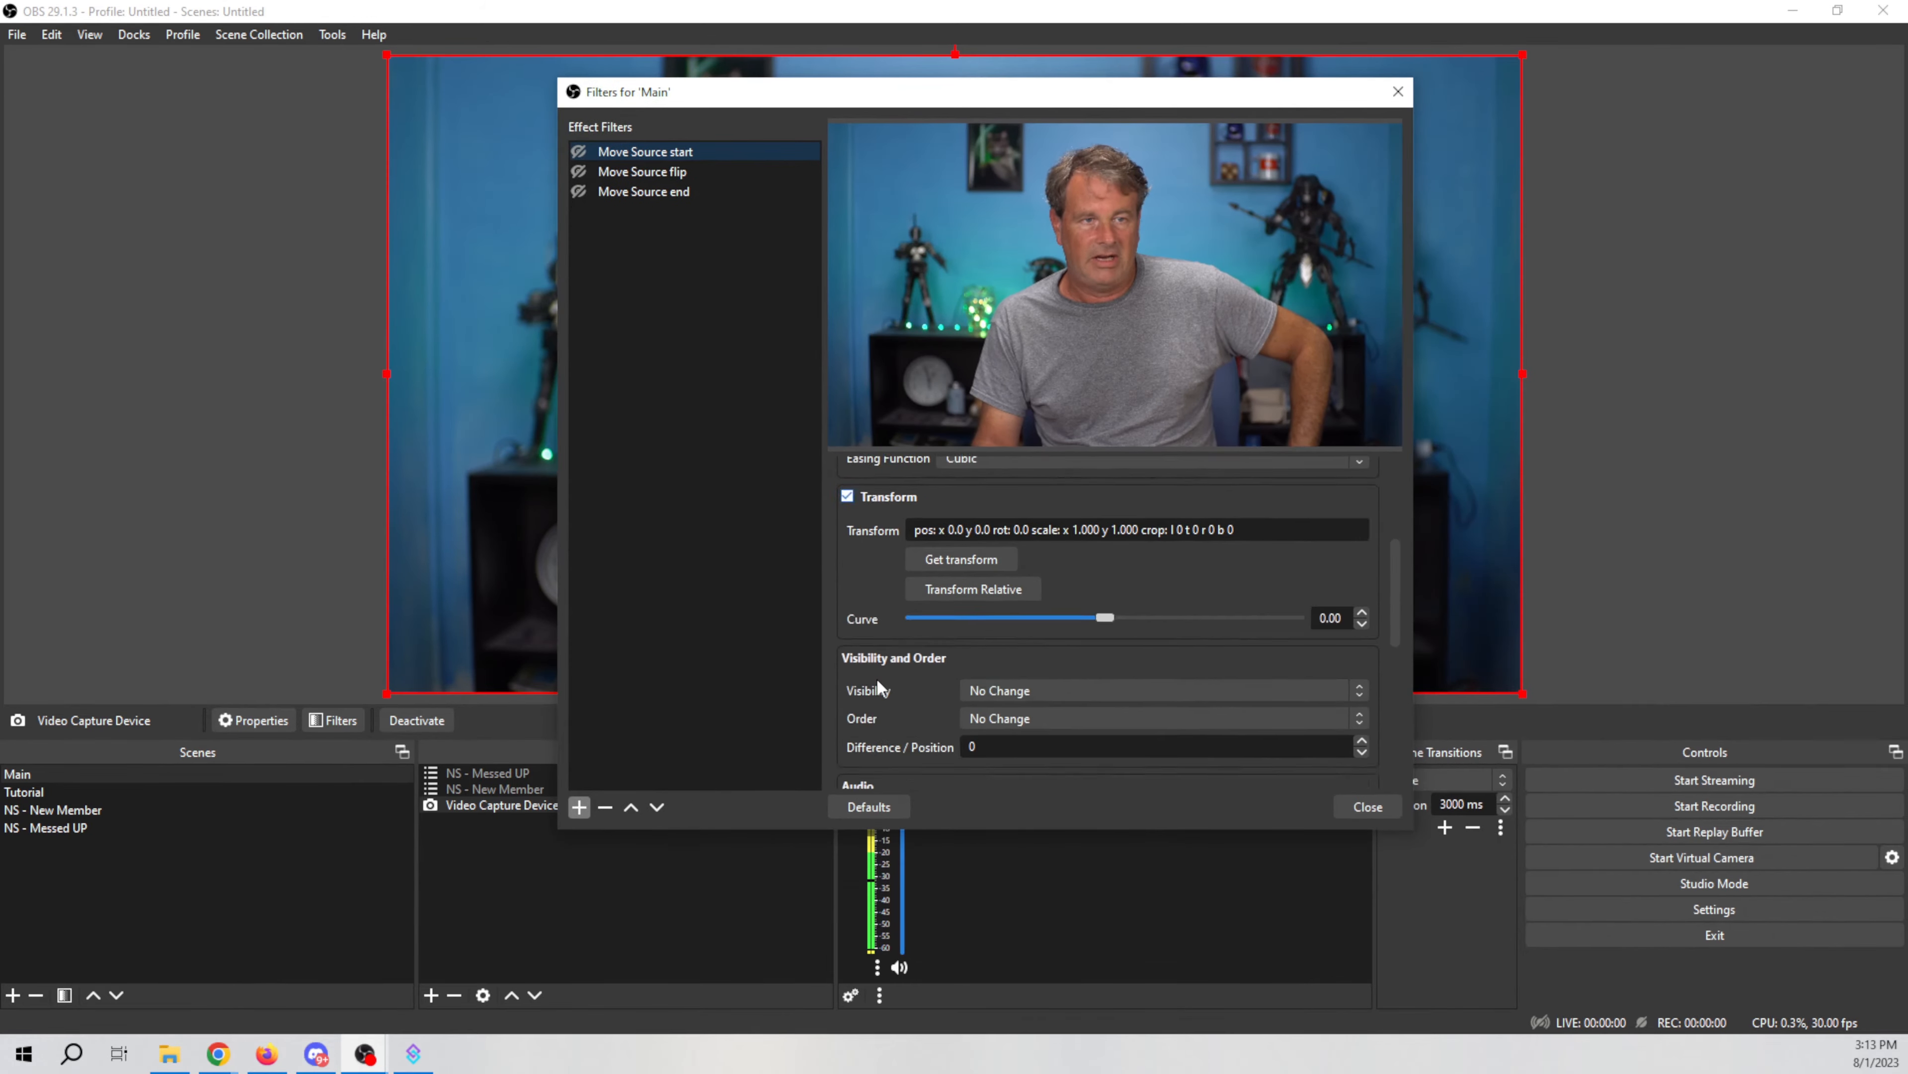
scroll(876, 675, "down", 1)
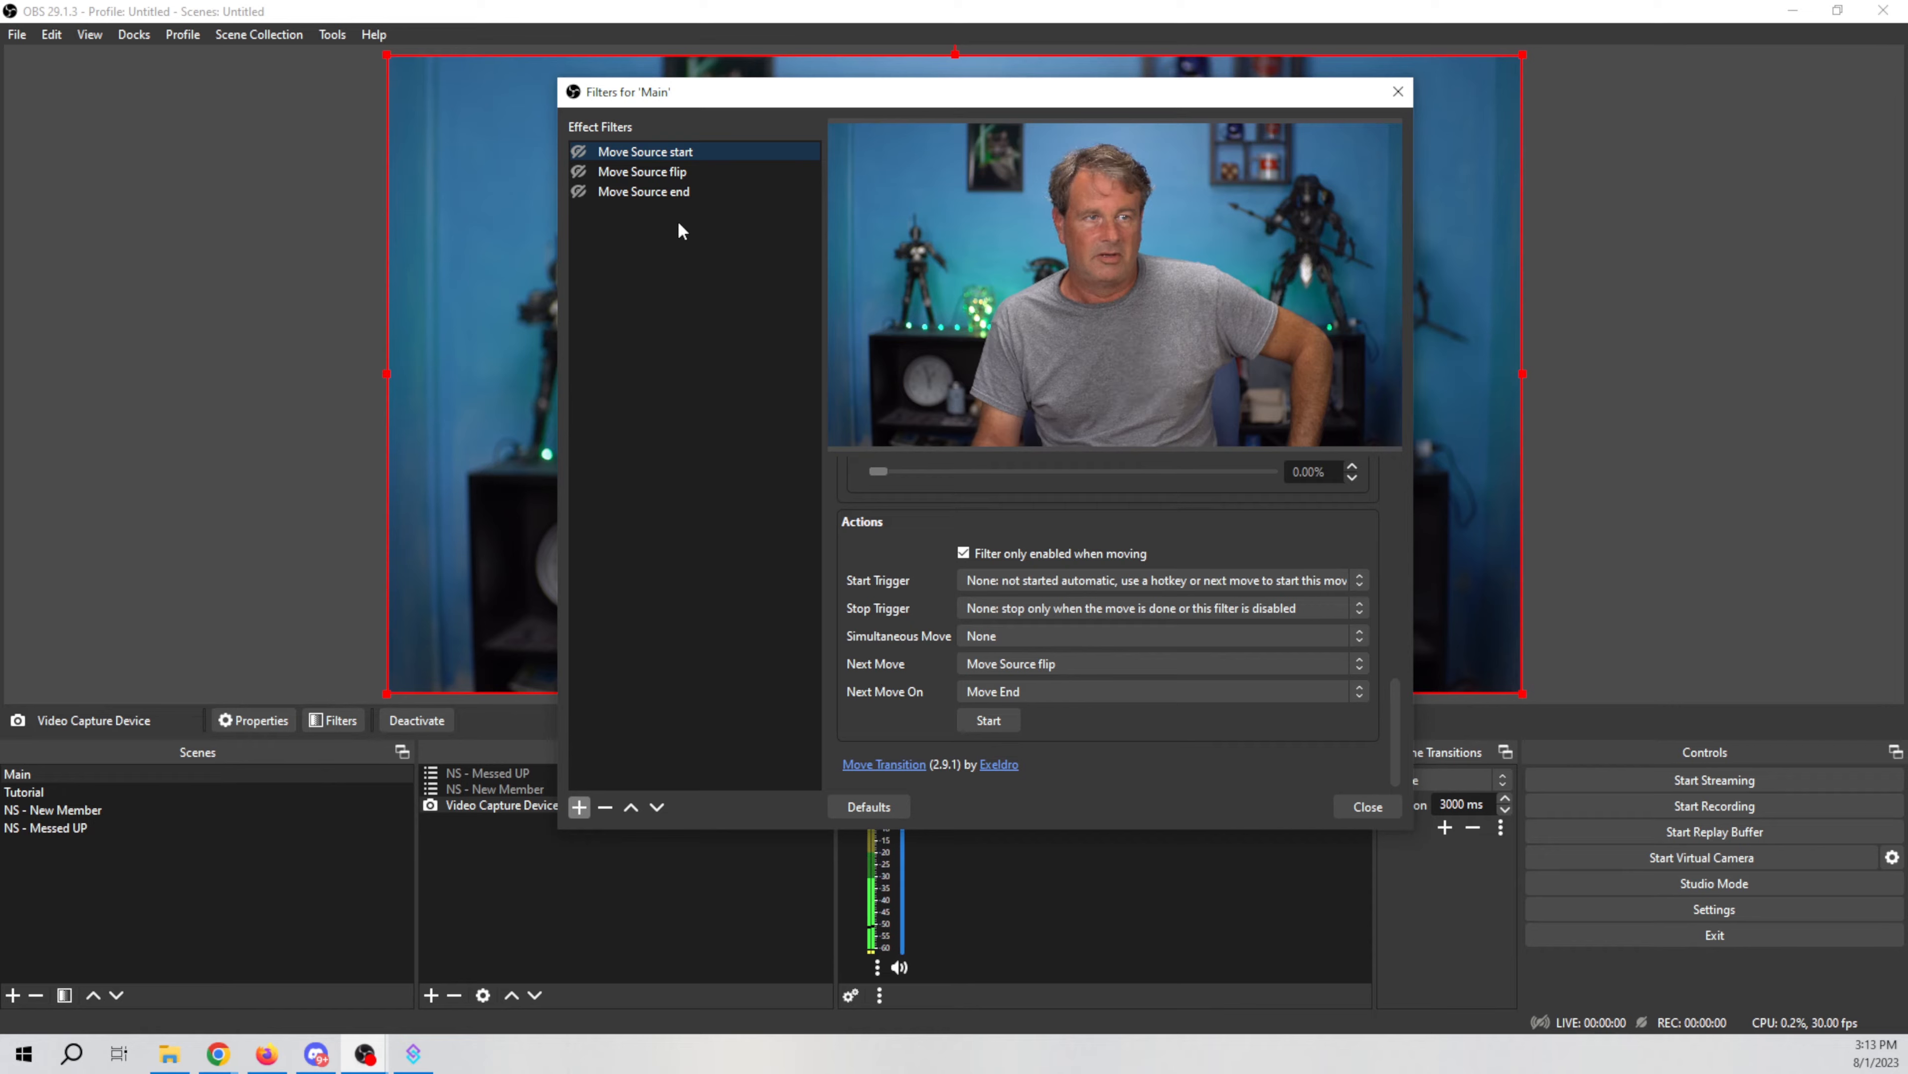
Step: Review the Move Source flip and end filters' transform and next-move settings
left_click(654, 171)
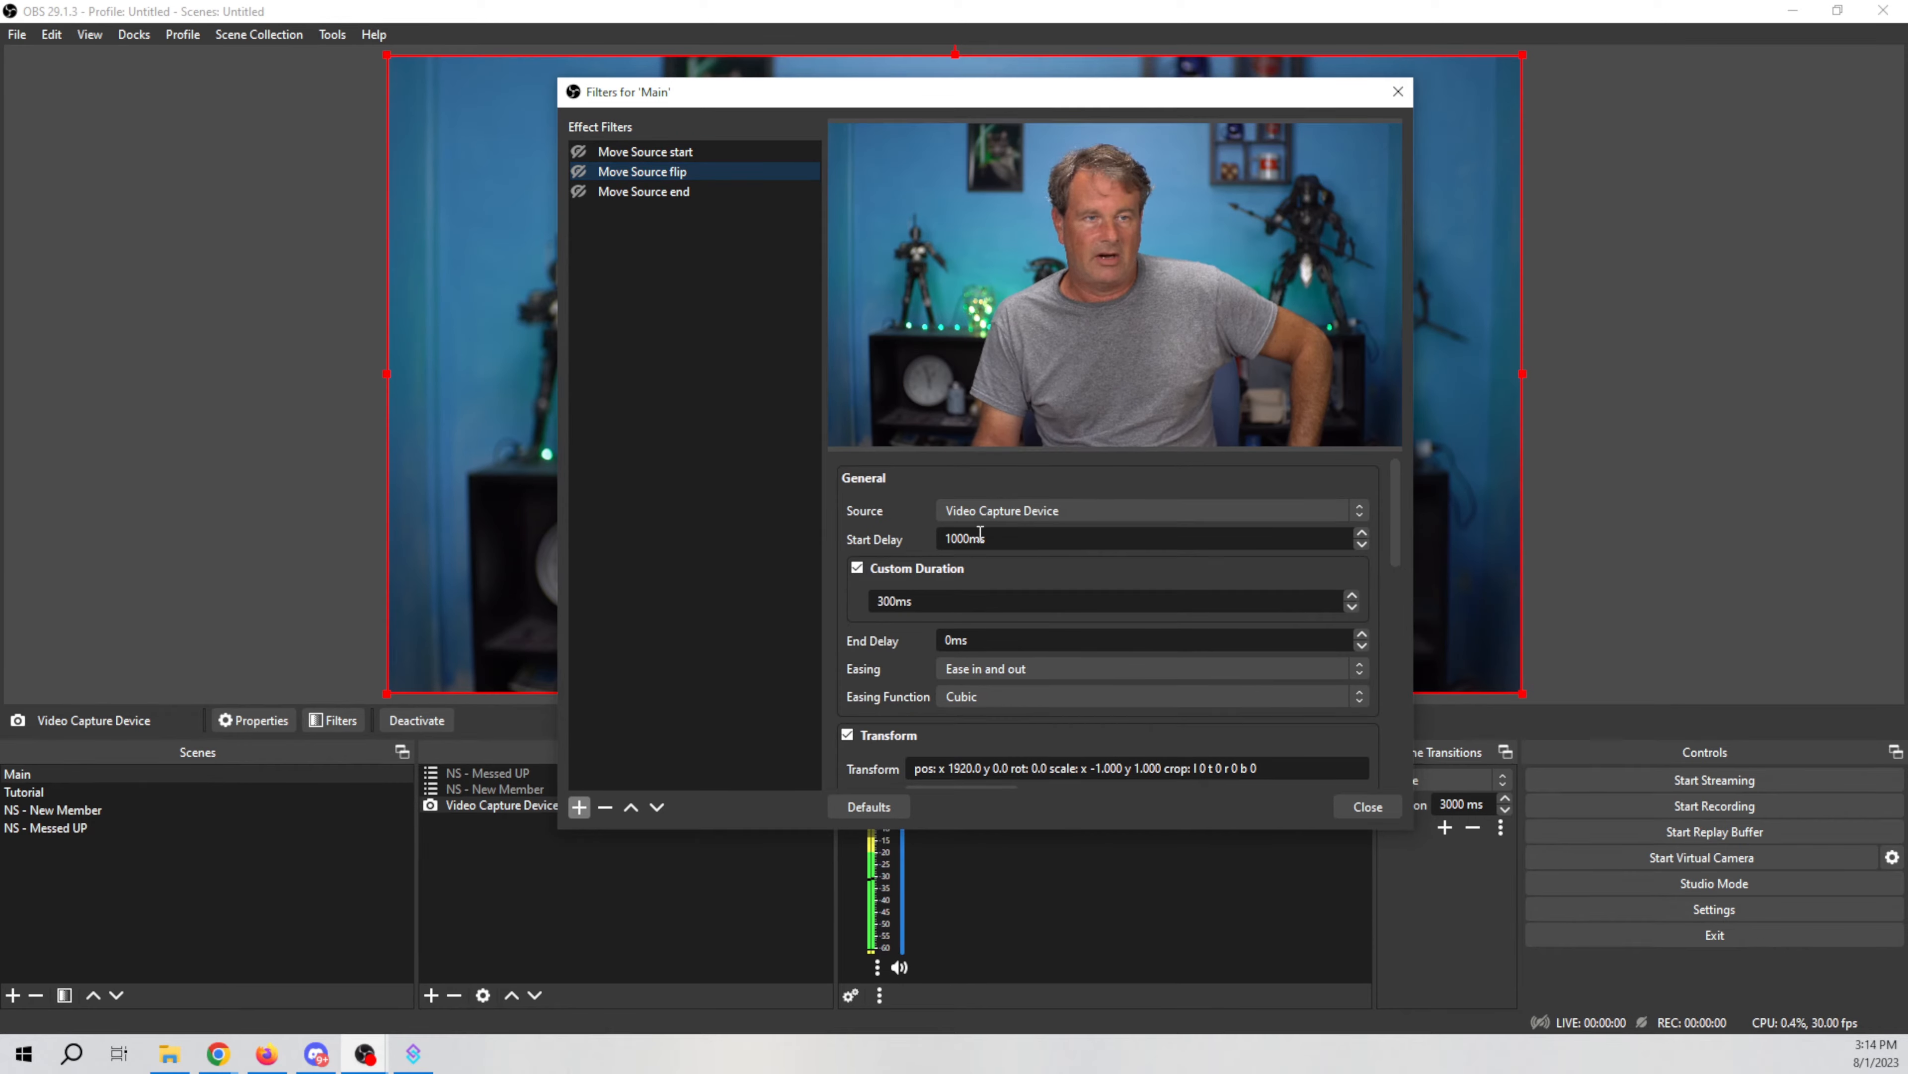
scroll(850, 687, "down", 10)
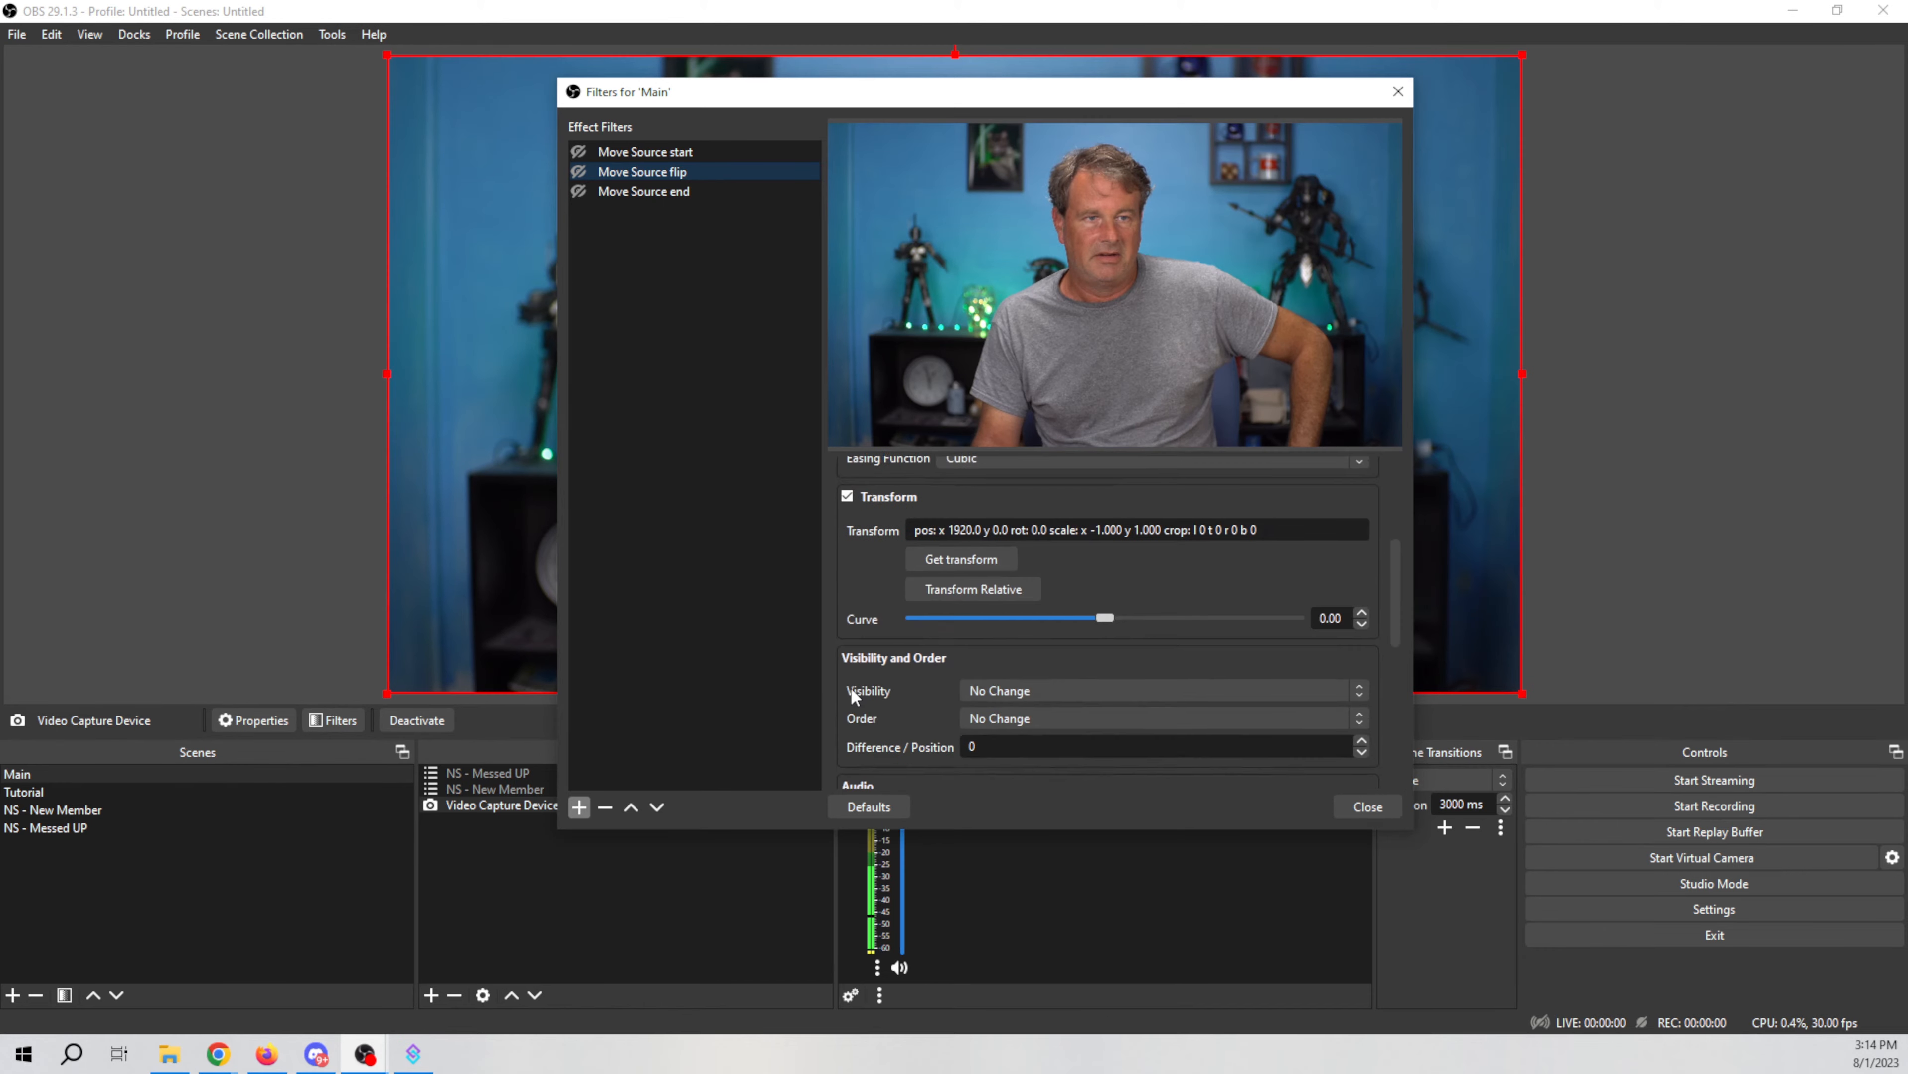
scroll(850, 686, "down", 3)
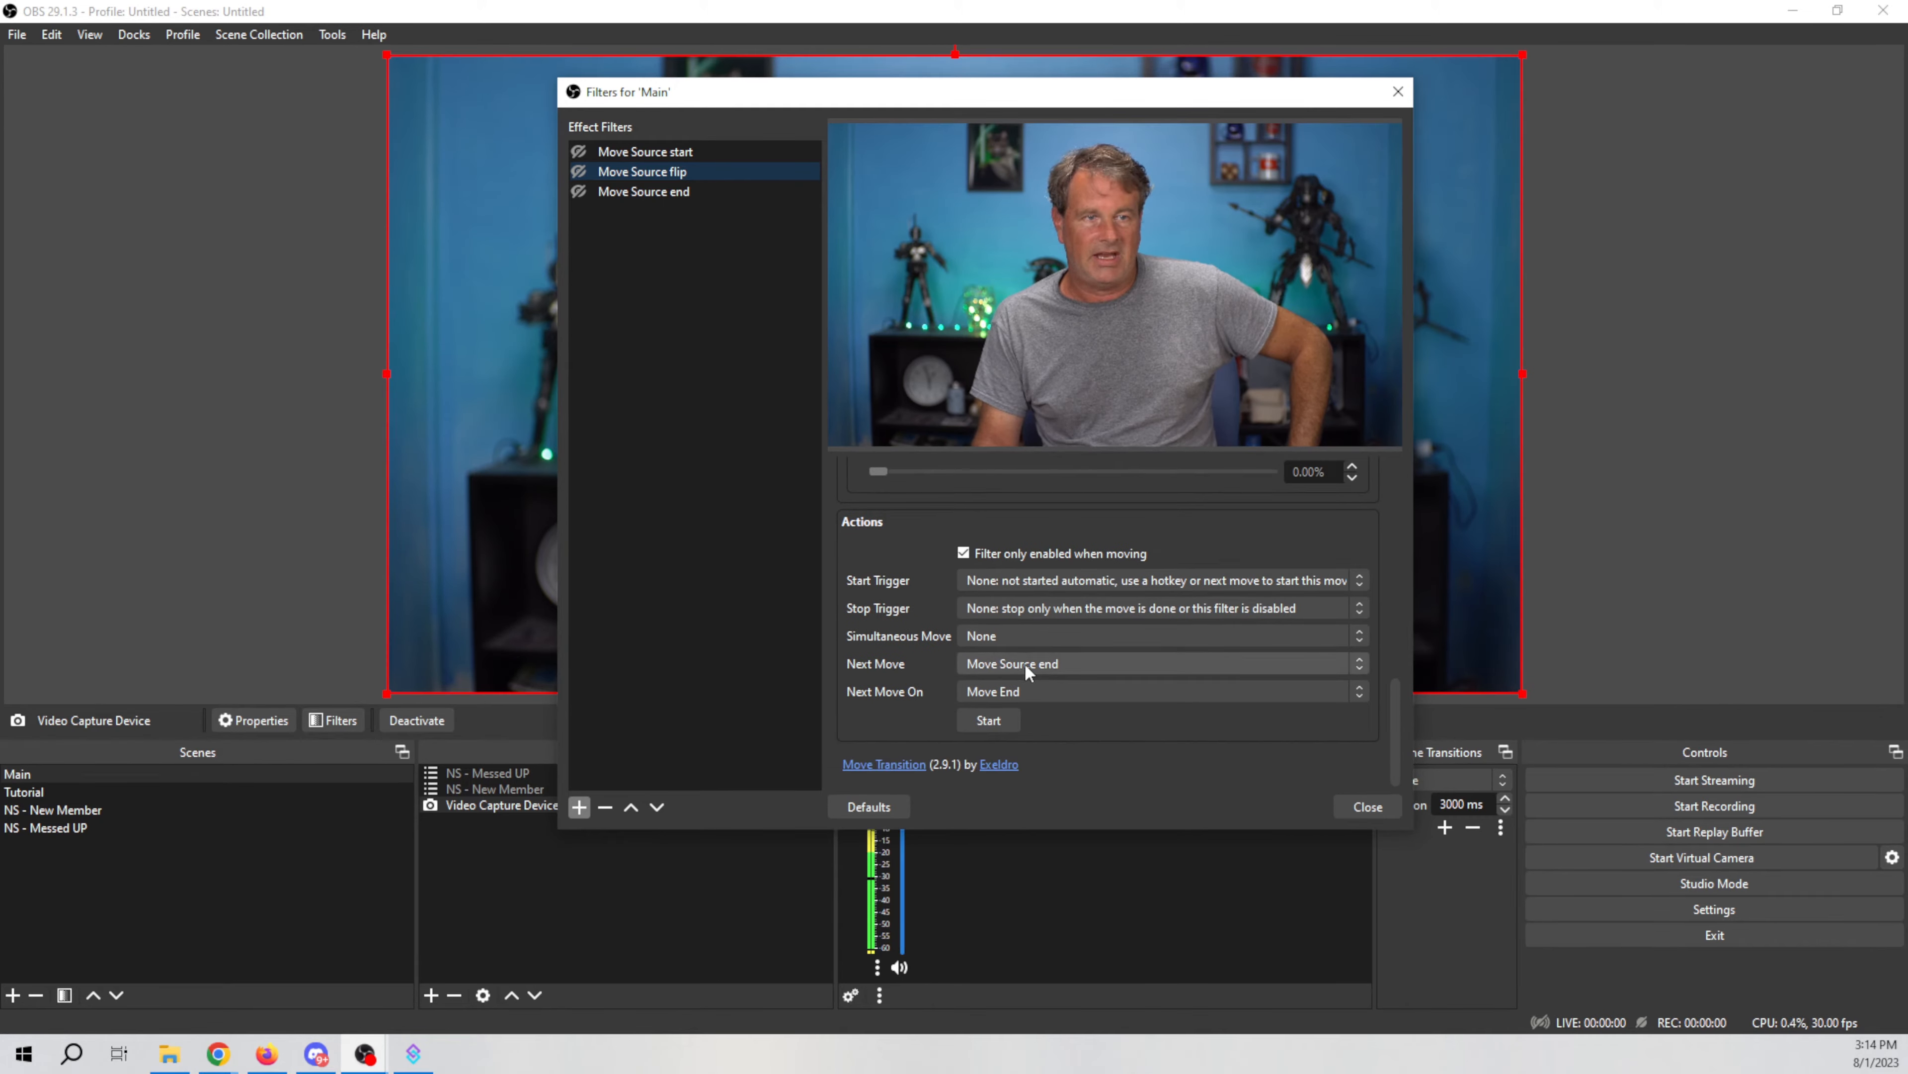
left_click(632, 193)
scroll(879, 626, "down", 10)
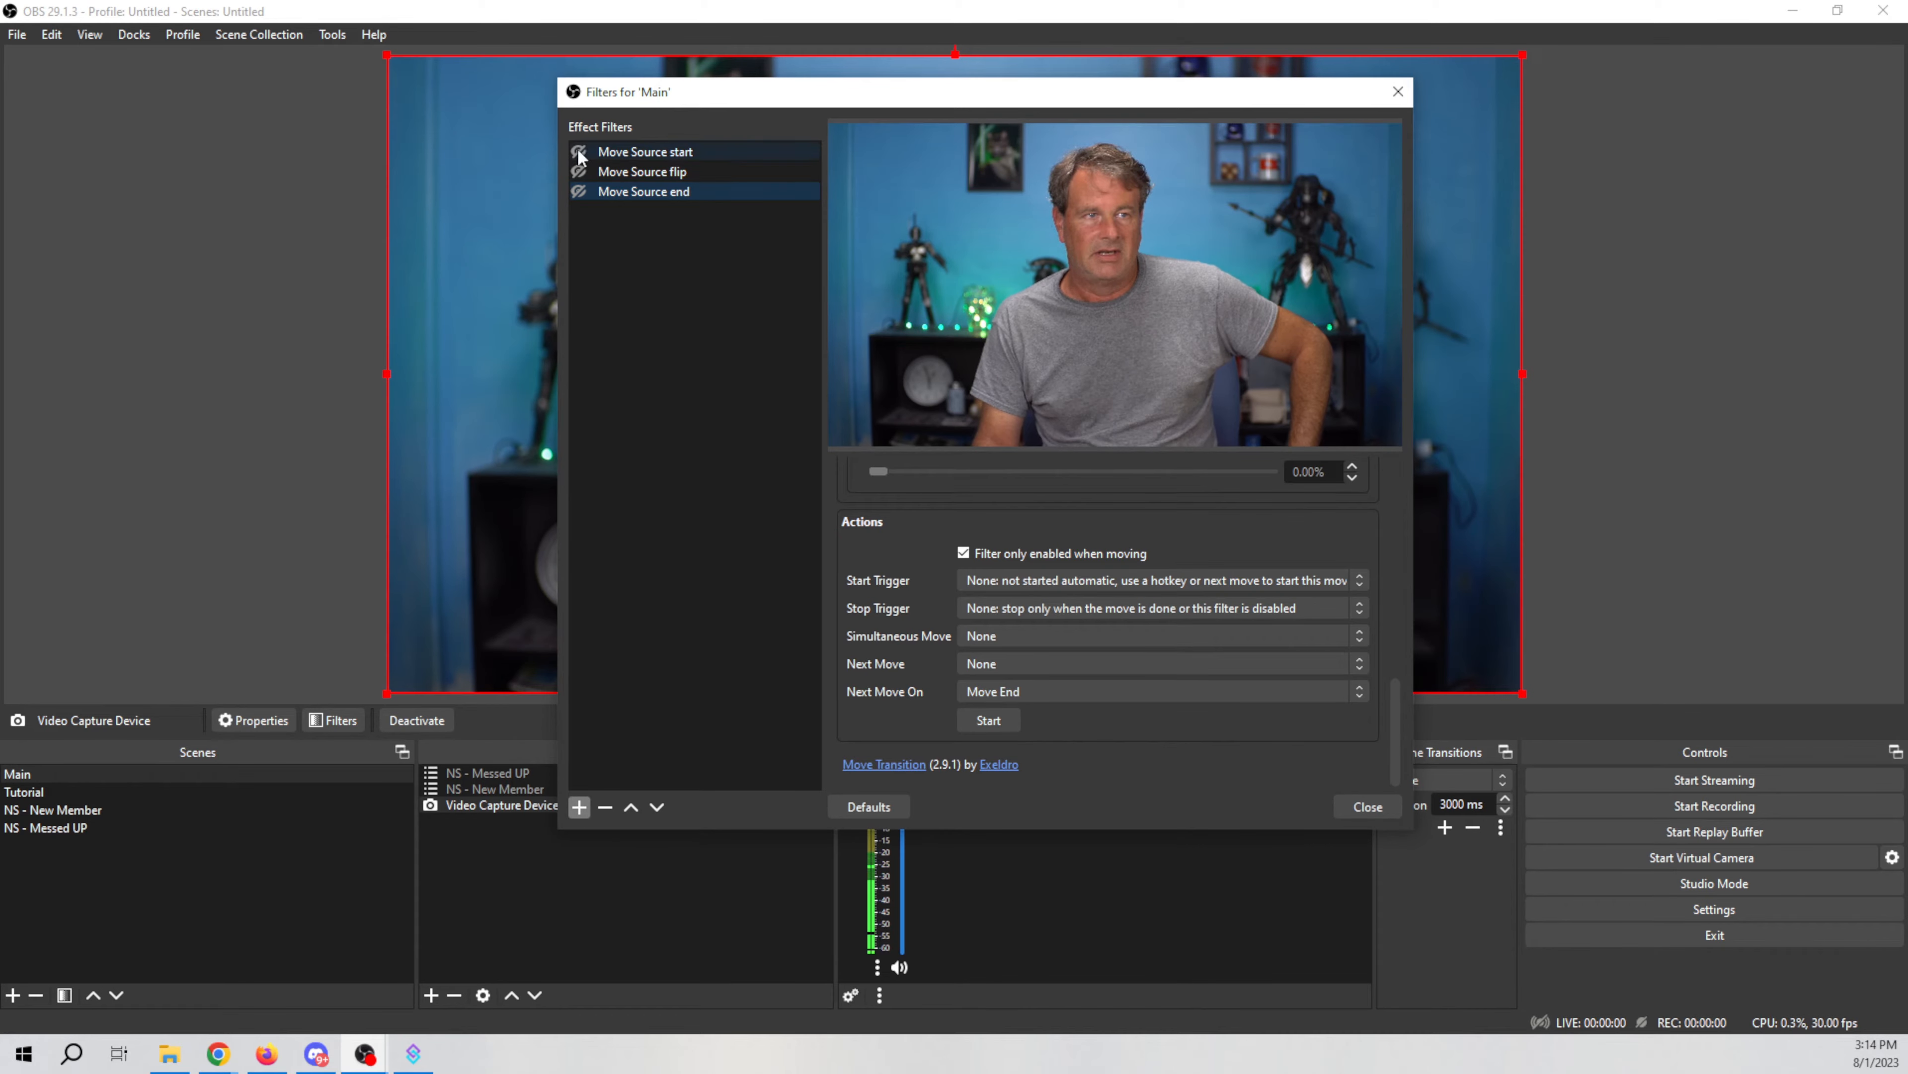
Step: Trigger the Move Source start filter to play the move sequence, and close the filters dialog
left_click_drag(792, 101, 1405, 111)
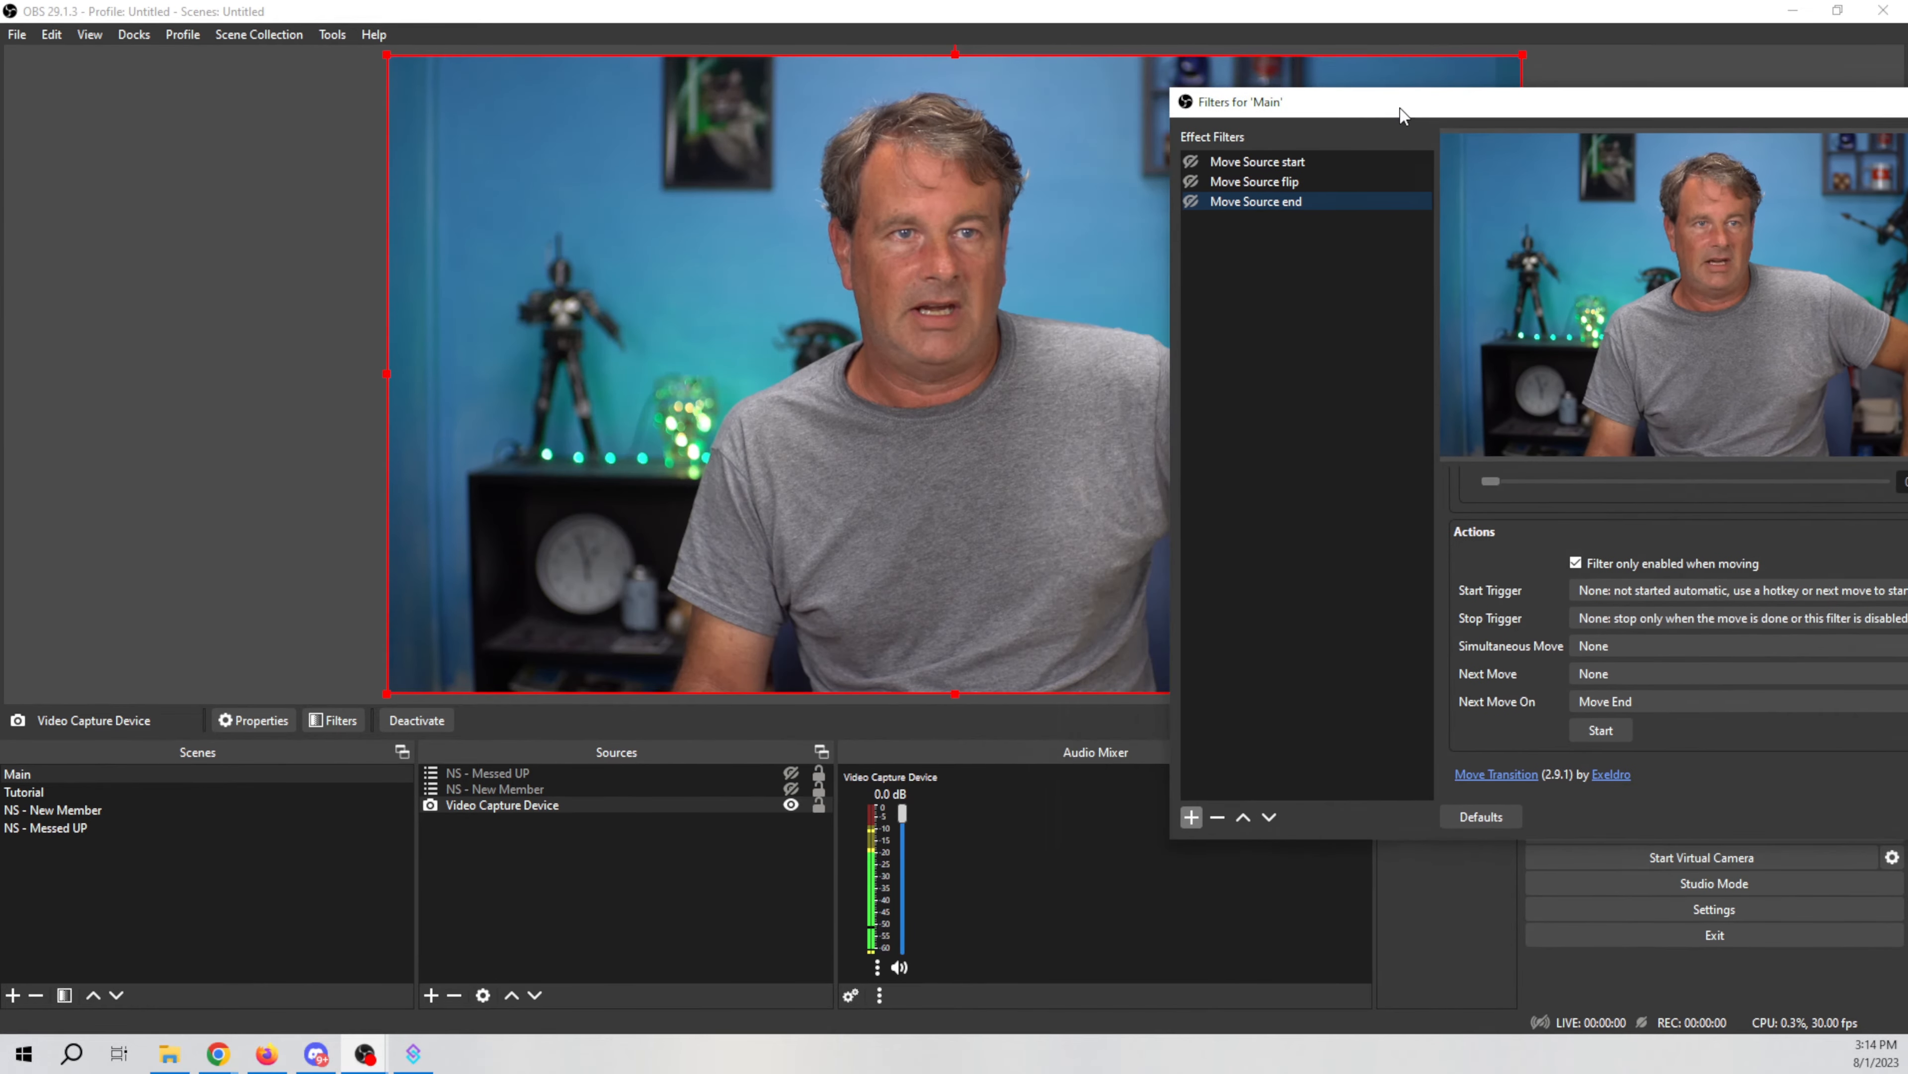
left_click(1190, 161)
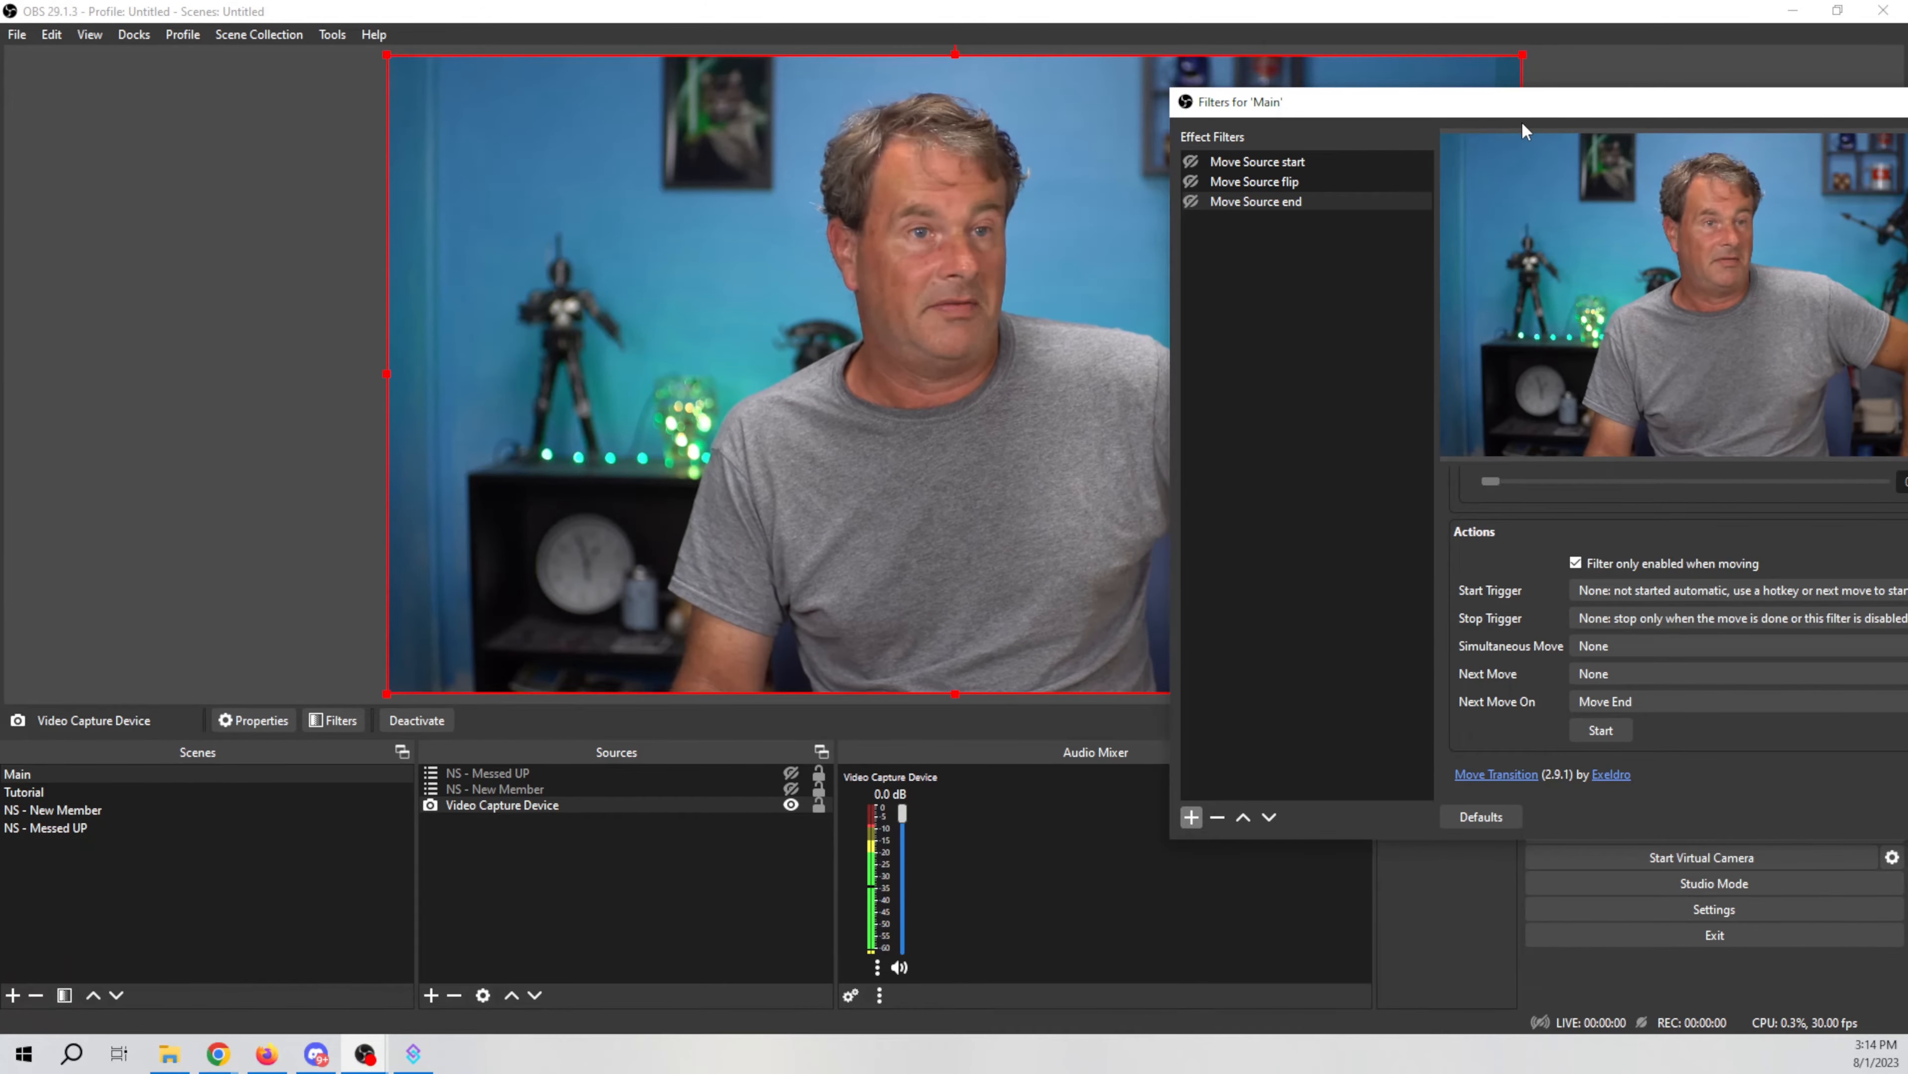
left_click_drag(1578, 106, 1189, 119)
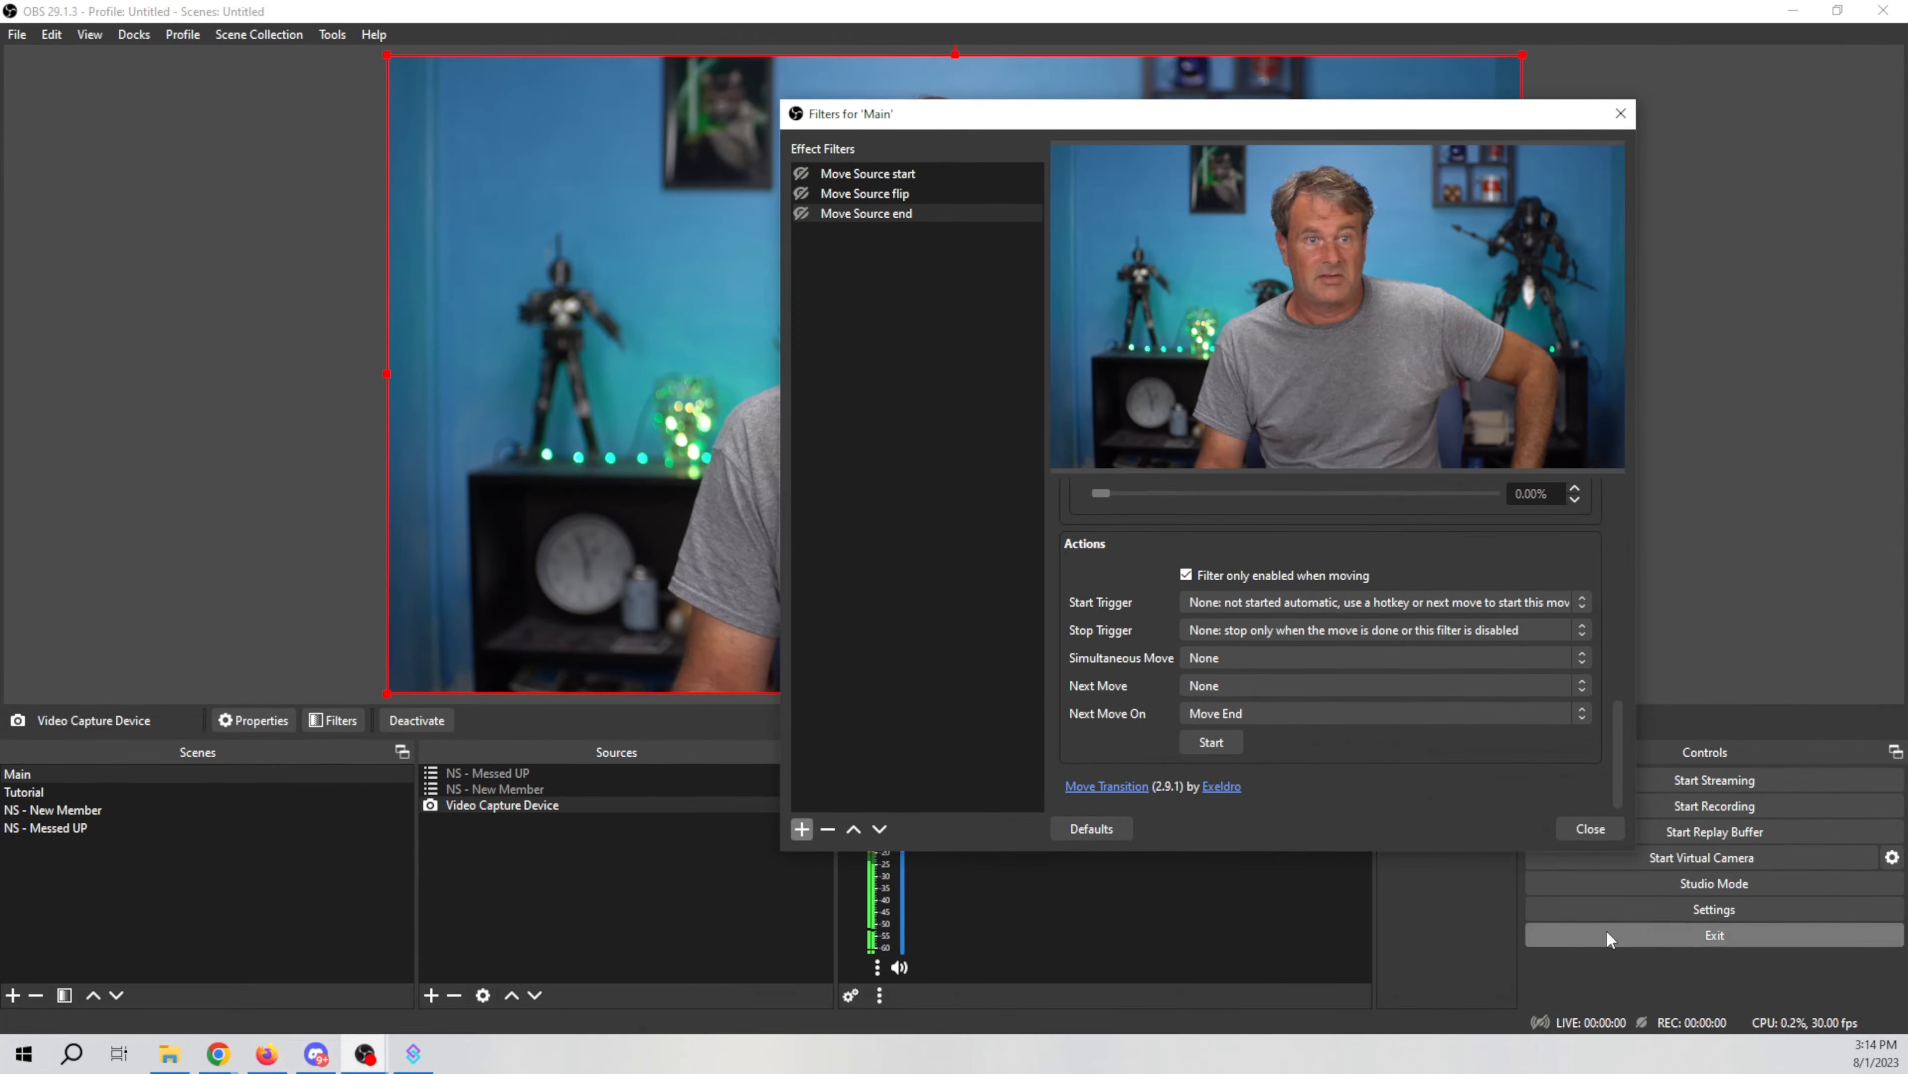
left_click(1588, 827)
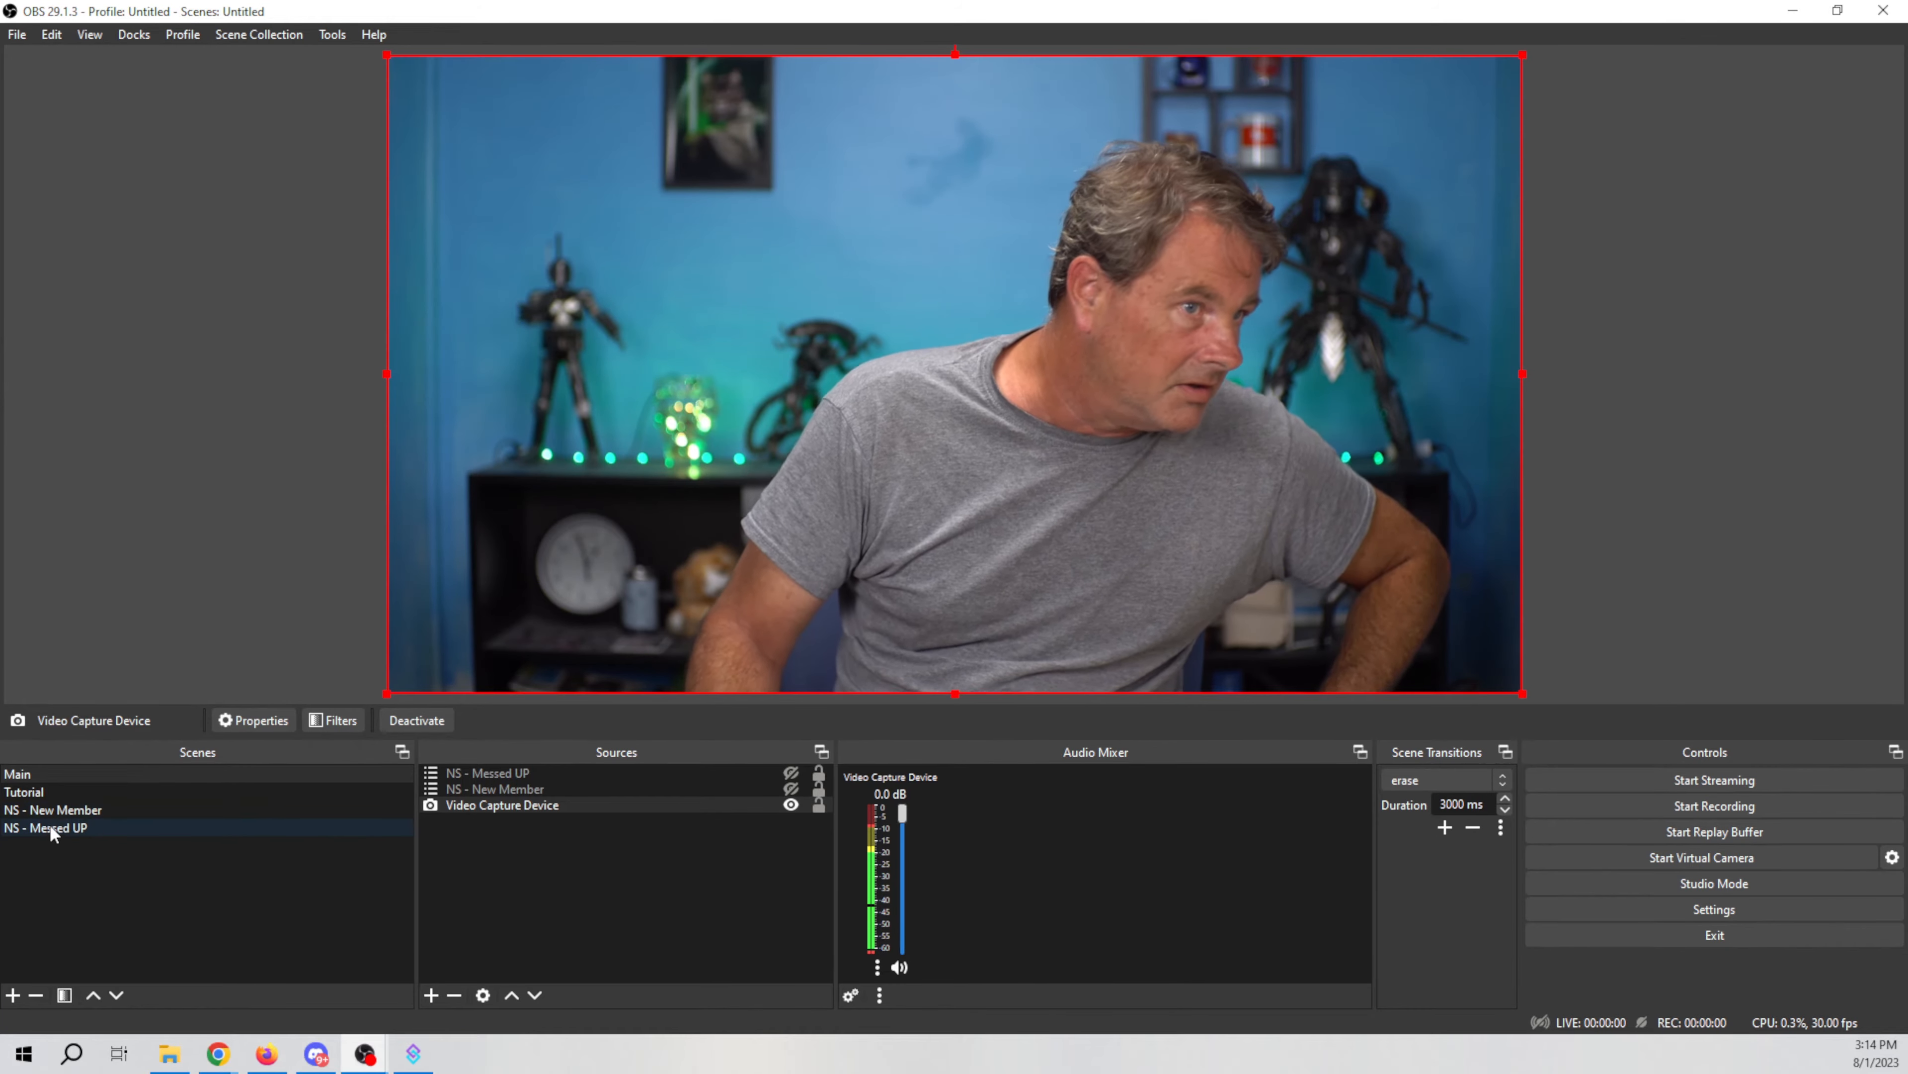
Step: Switch to the NS - Messed UP scene
left_click(46, 831)
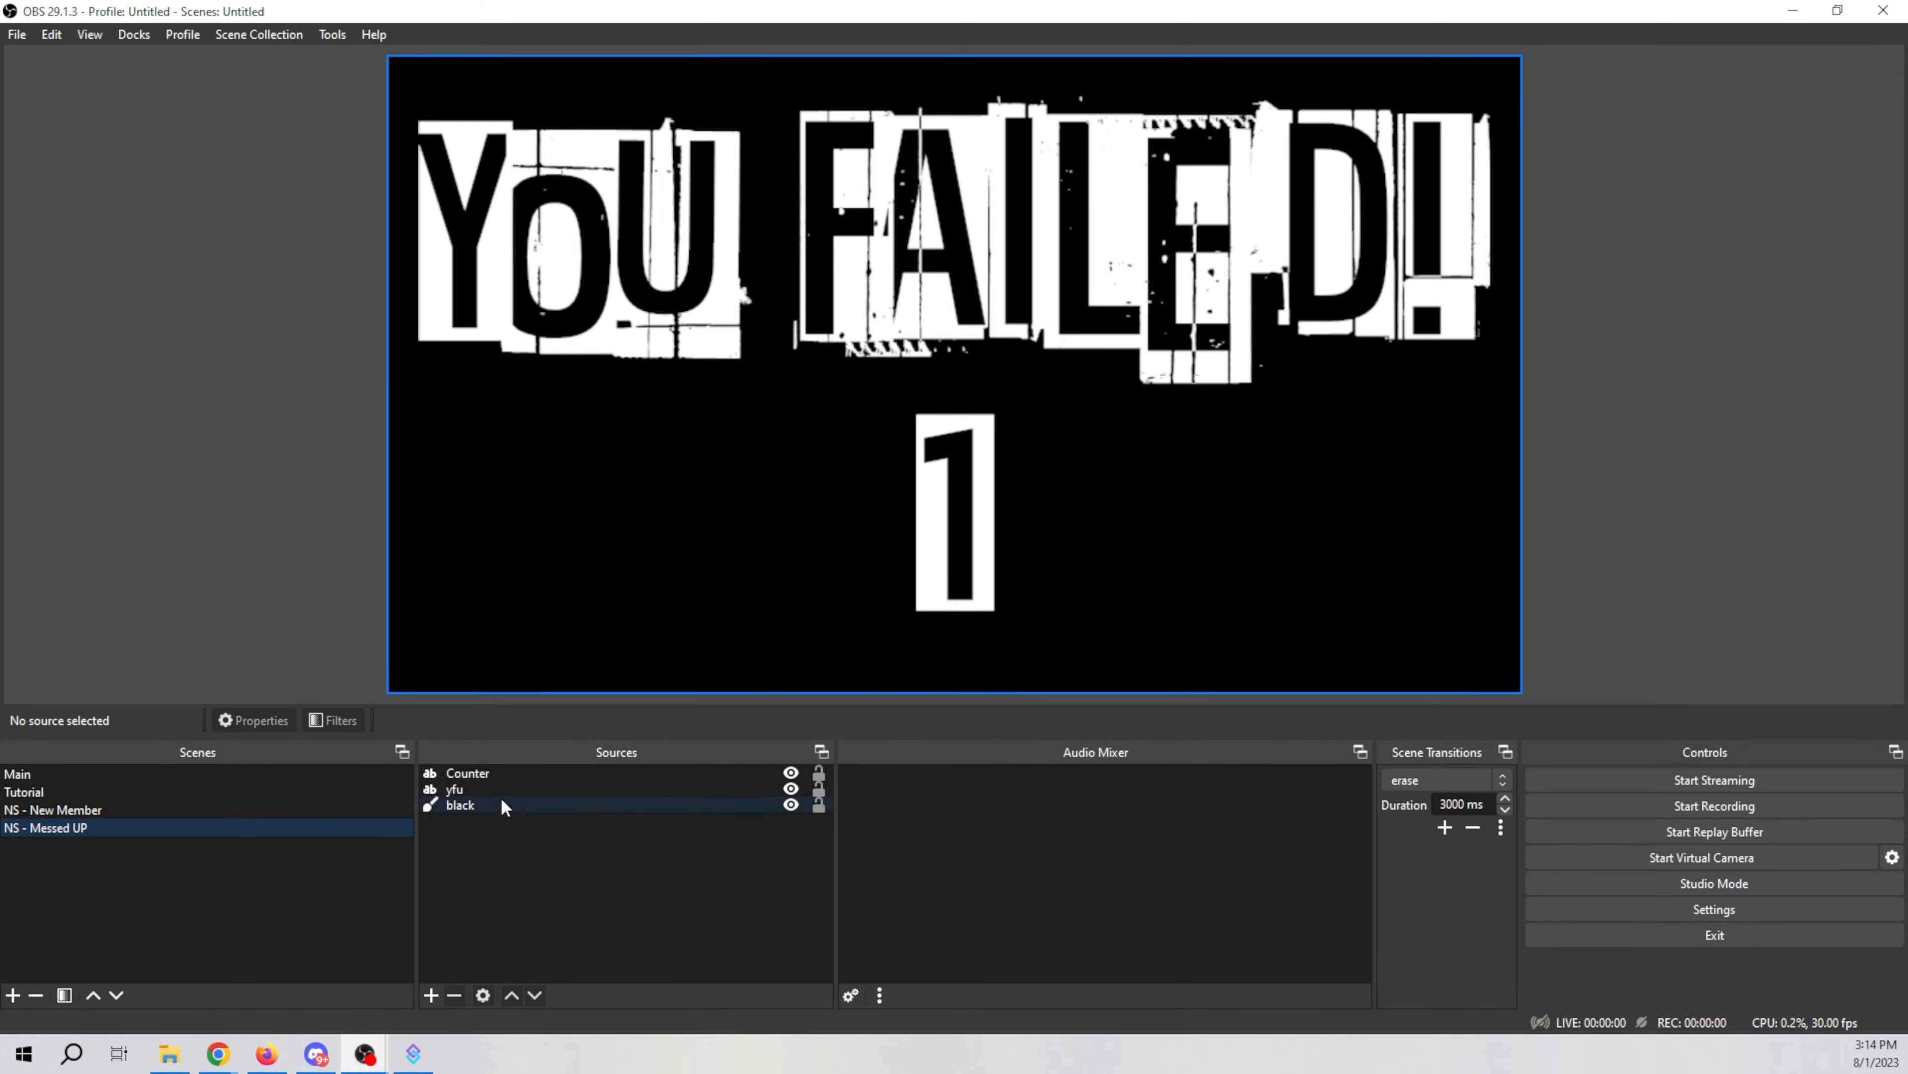
left_click(431, 995)
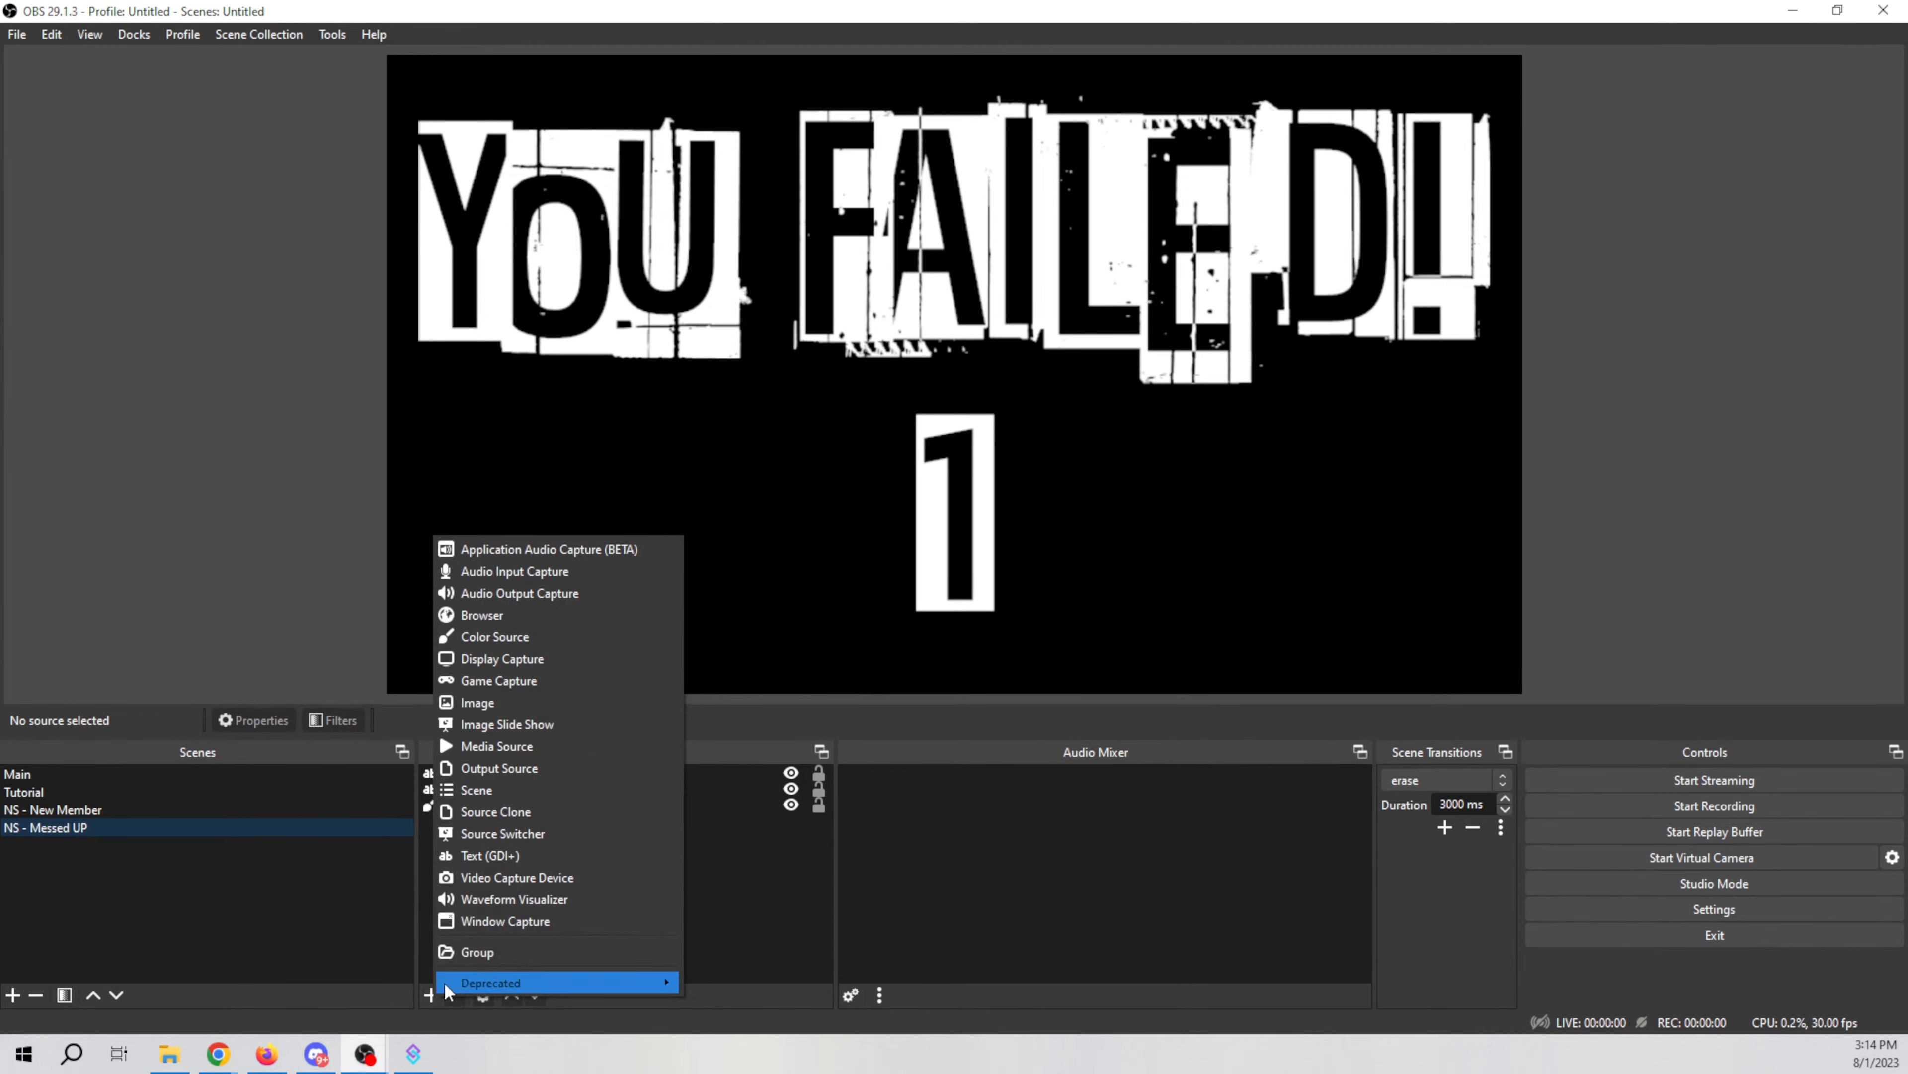
left_click(504, 858)
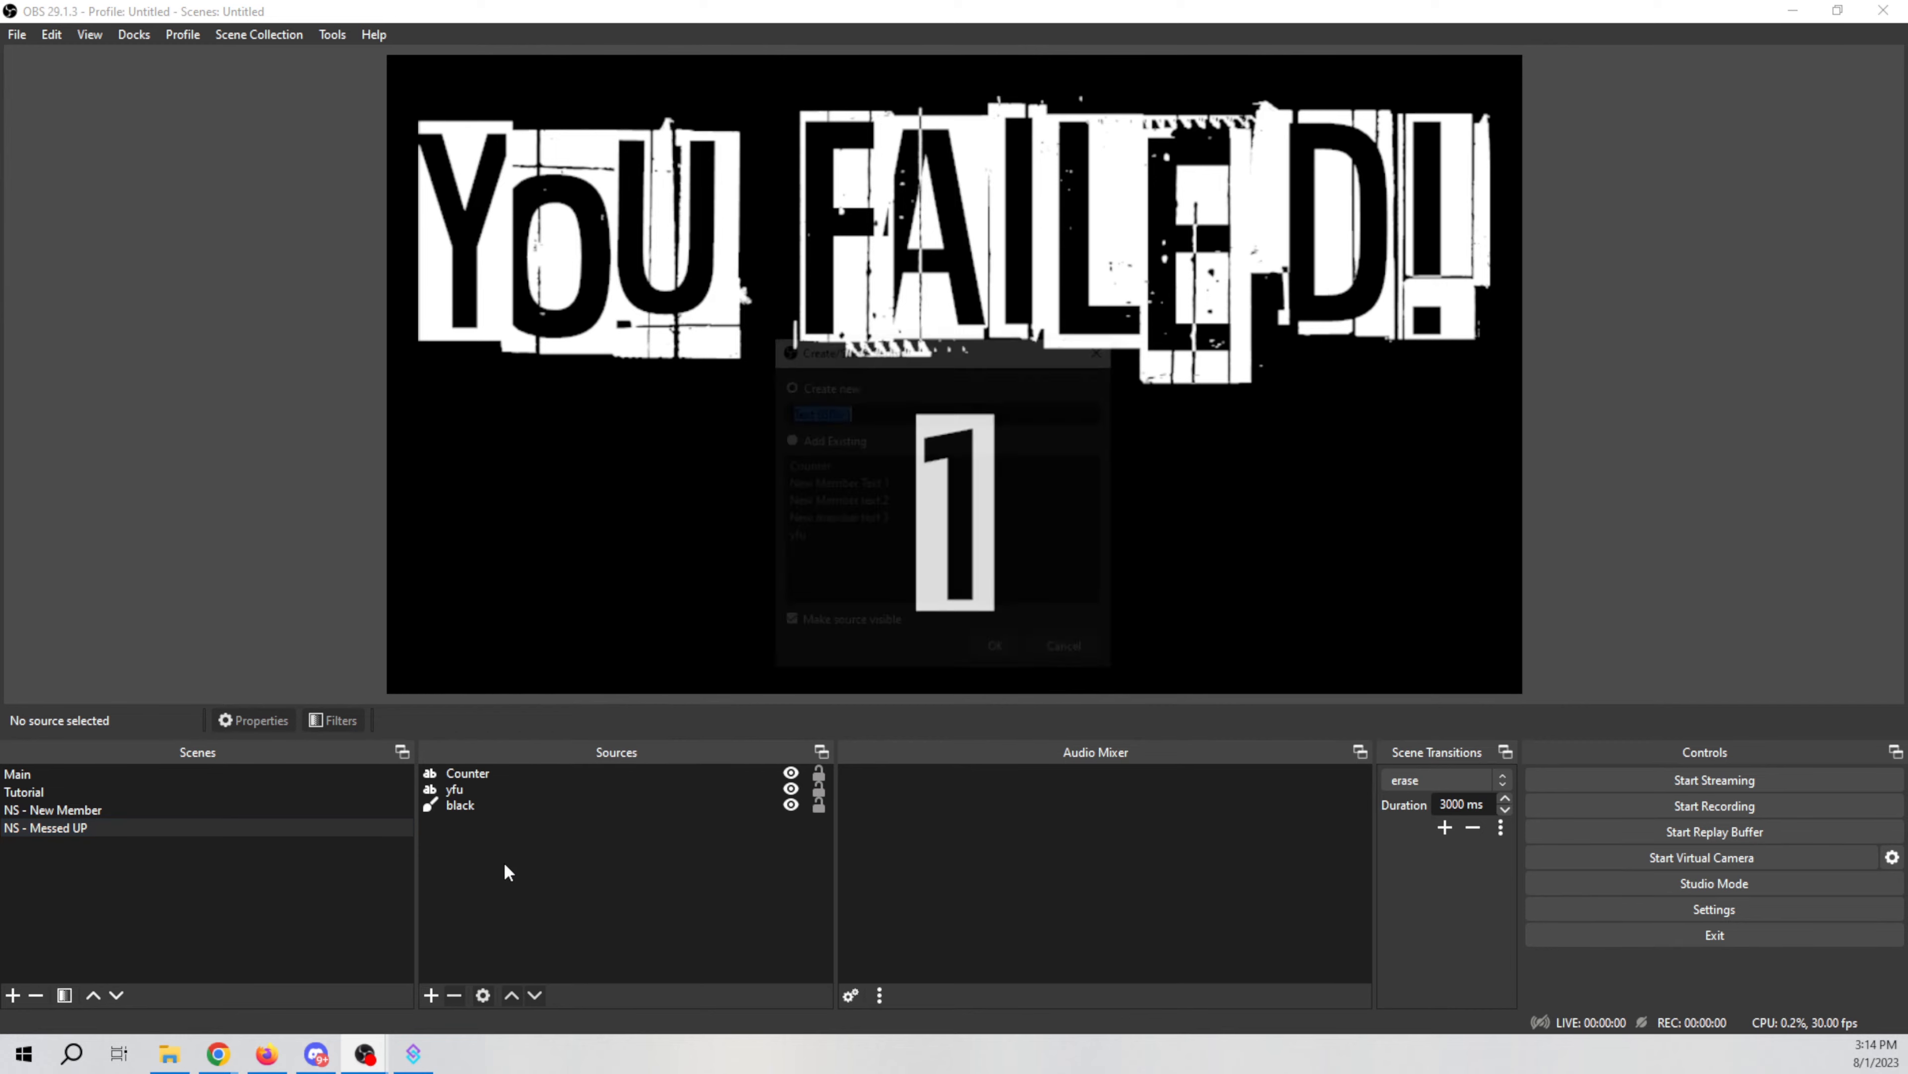
left_click(1070, 652)
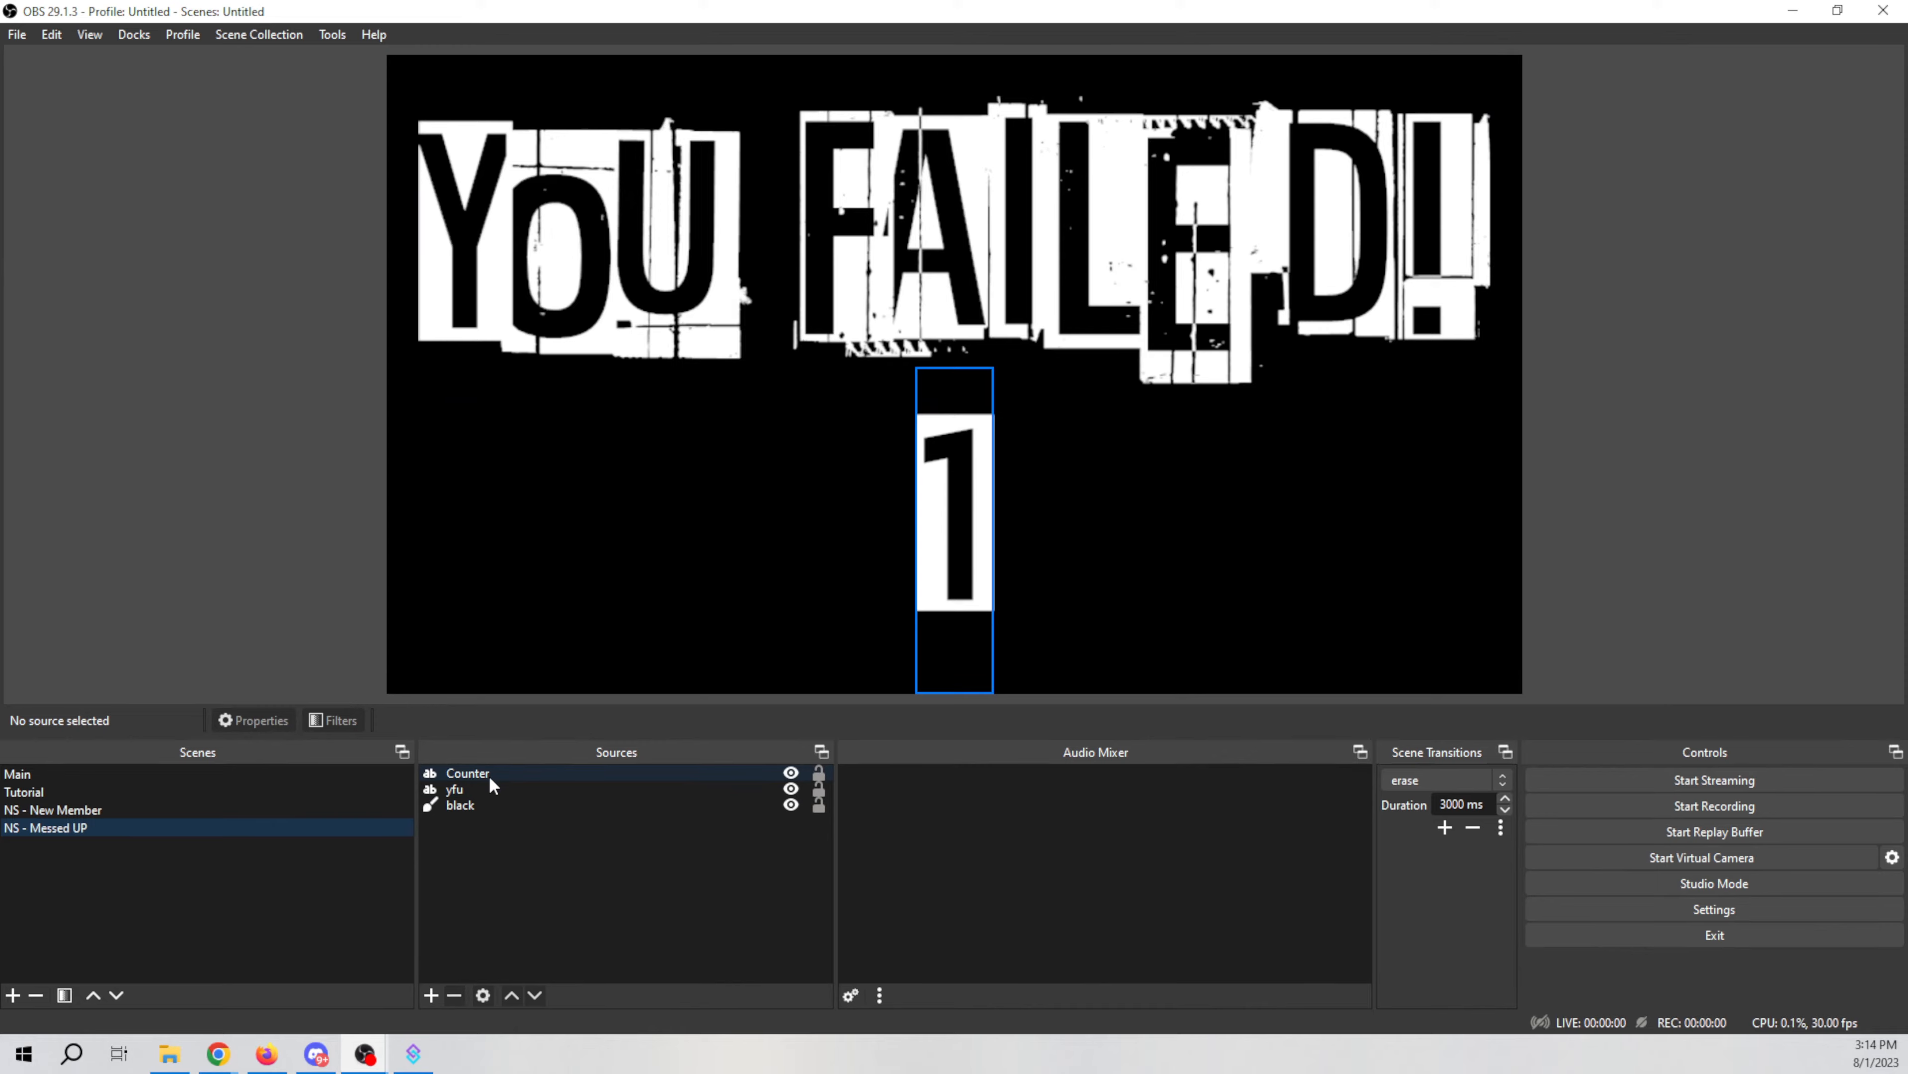
Step: Open the yfu text source's properties and review its settings
right_click(482, 790)
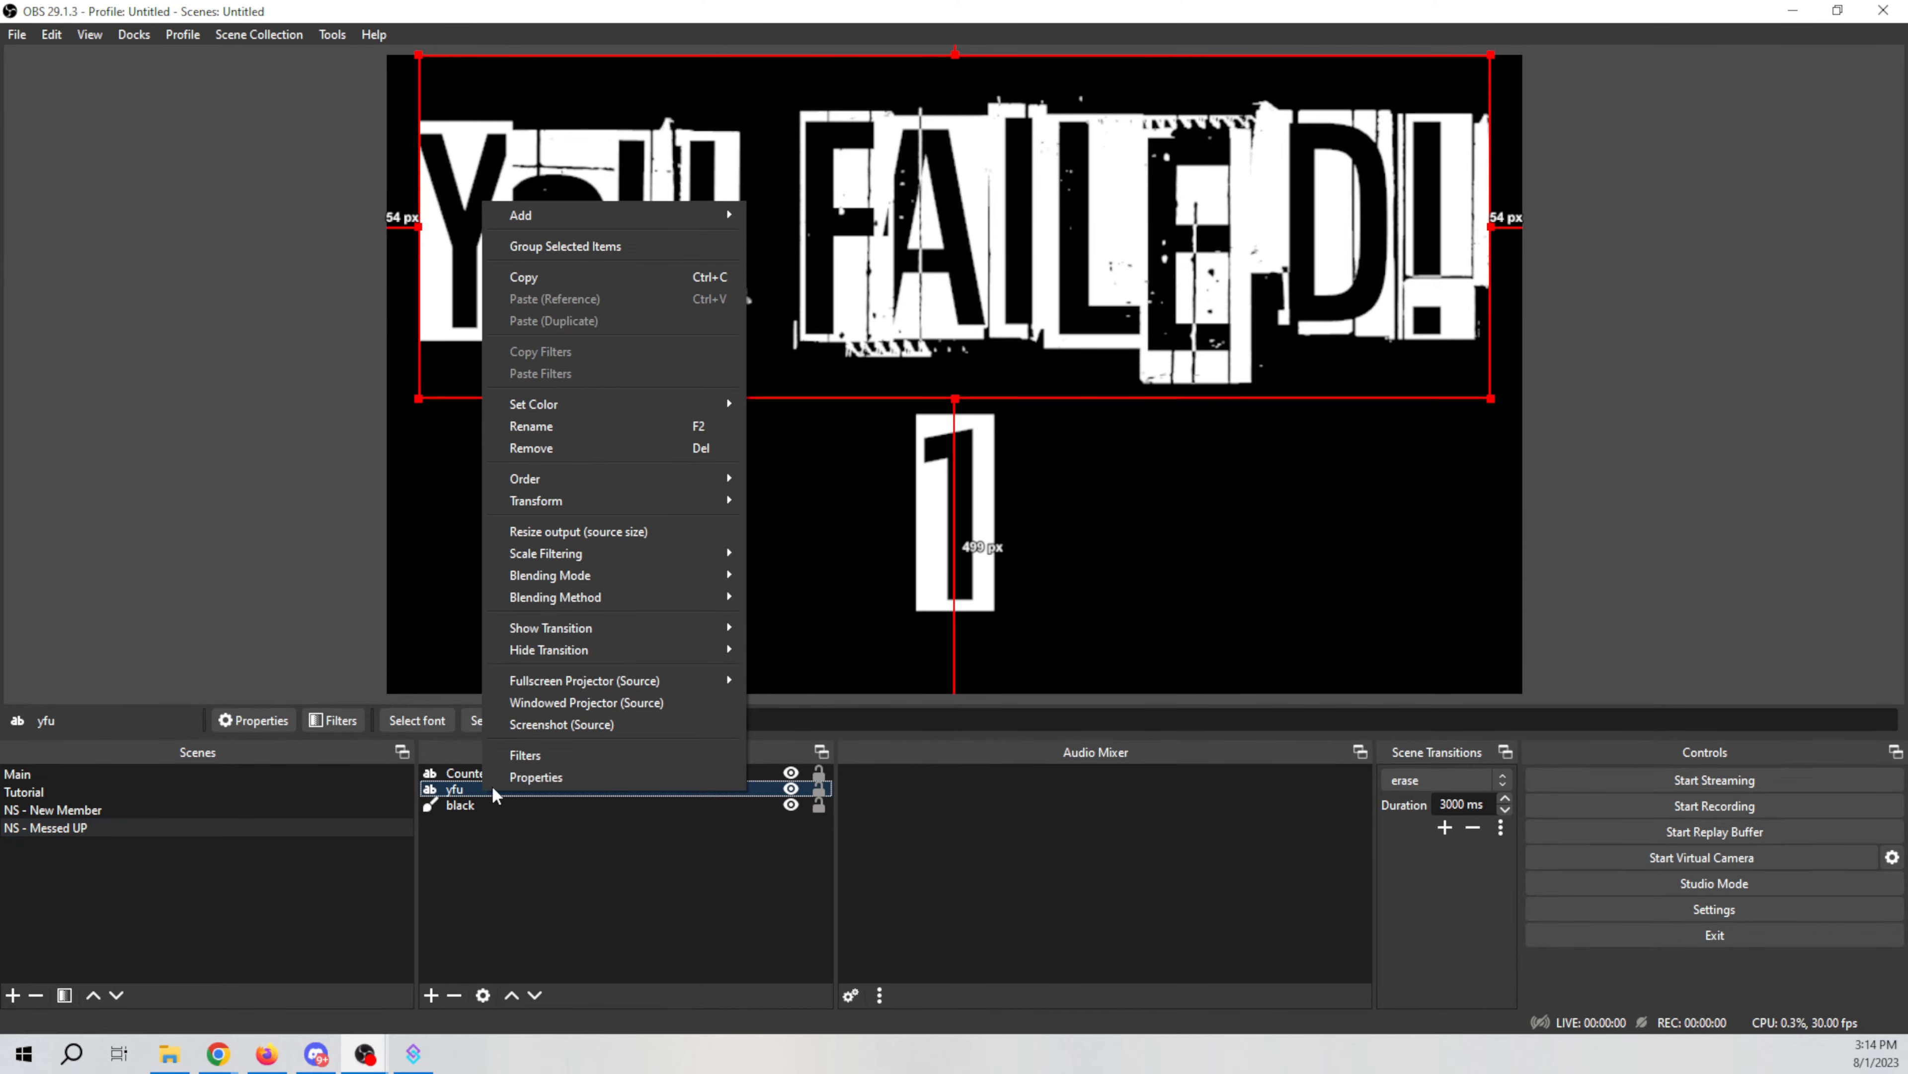
left_click(536, 777)
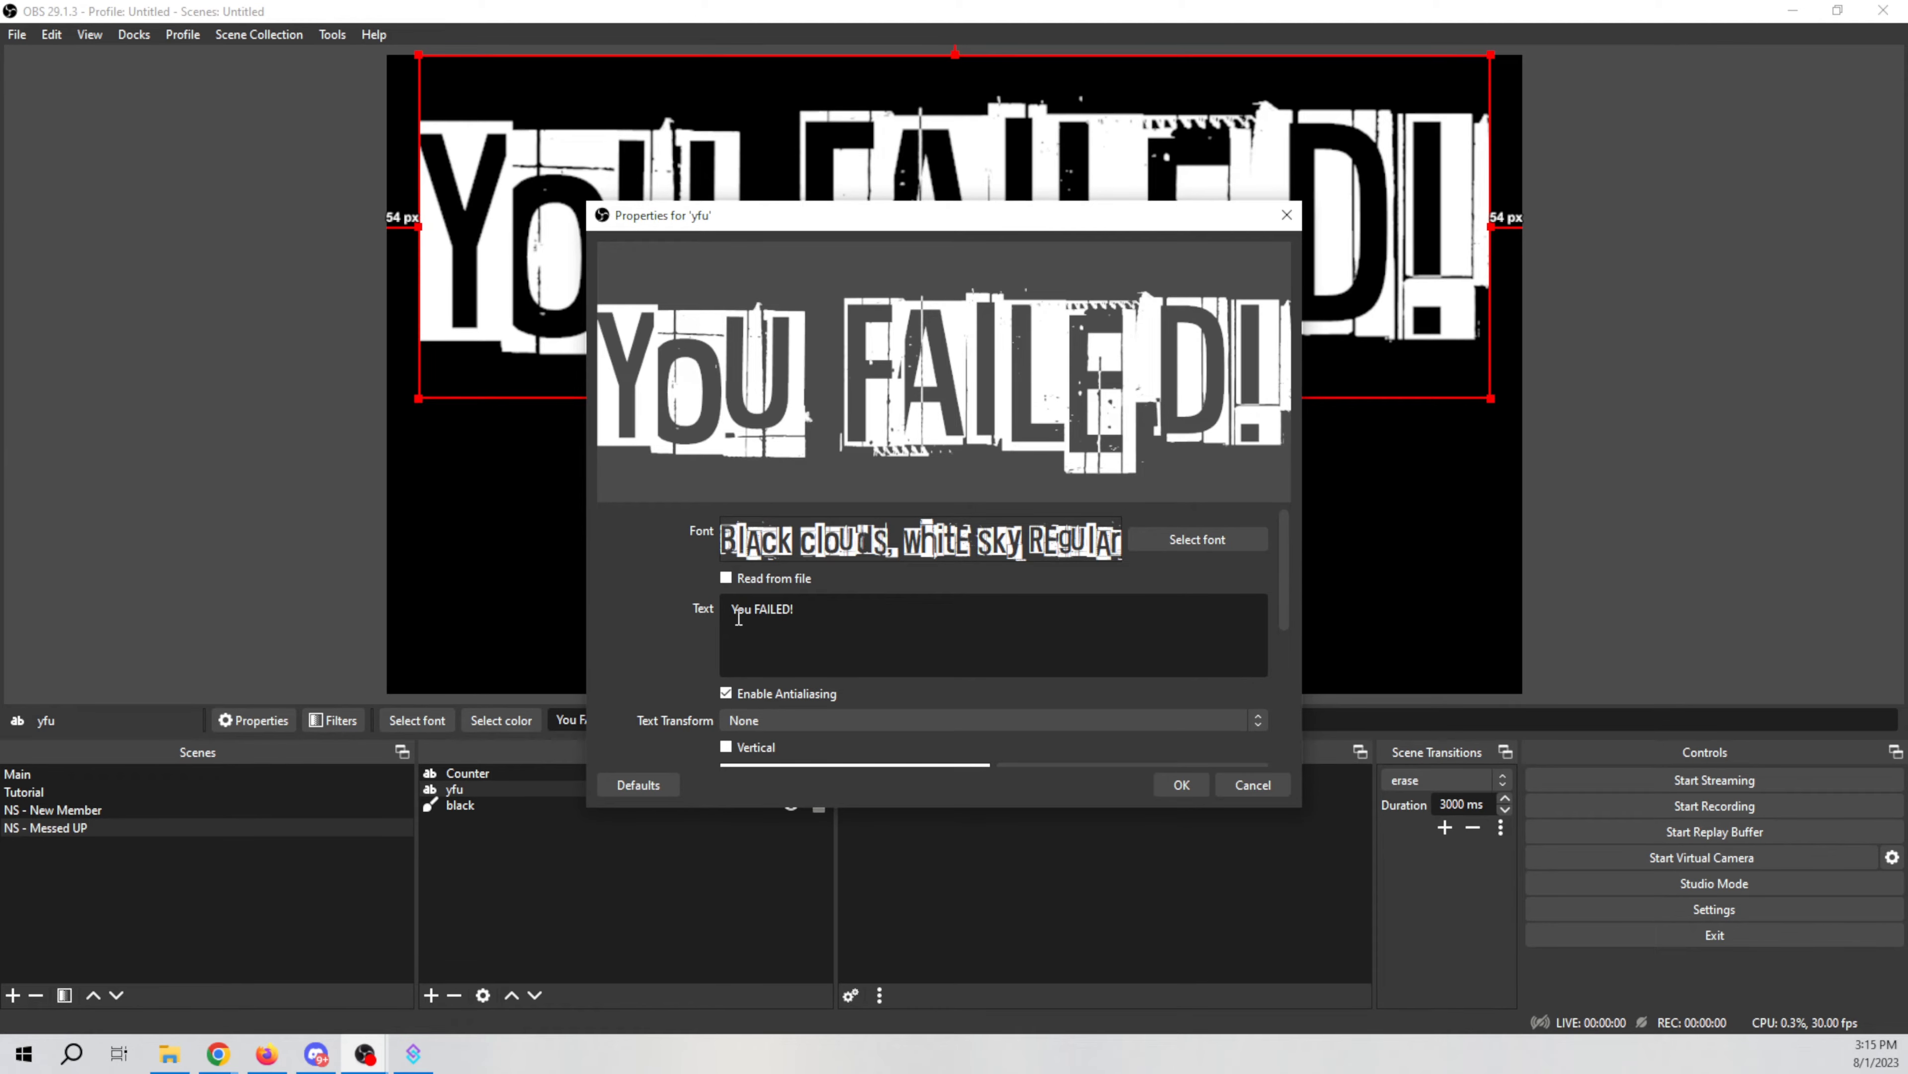
scroll(677, 690, "down", 4)
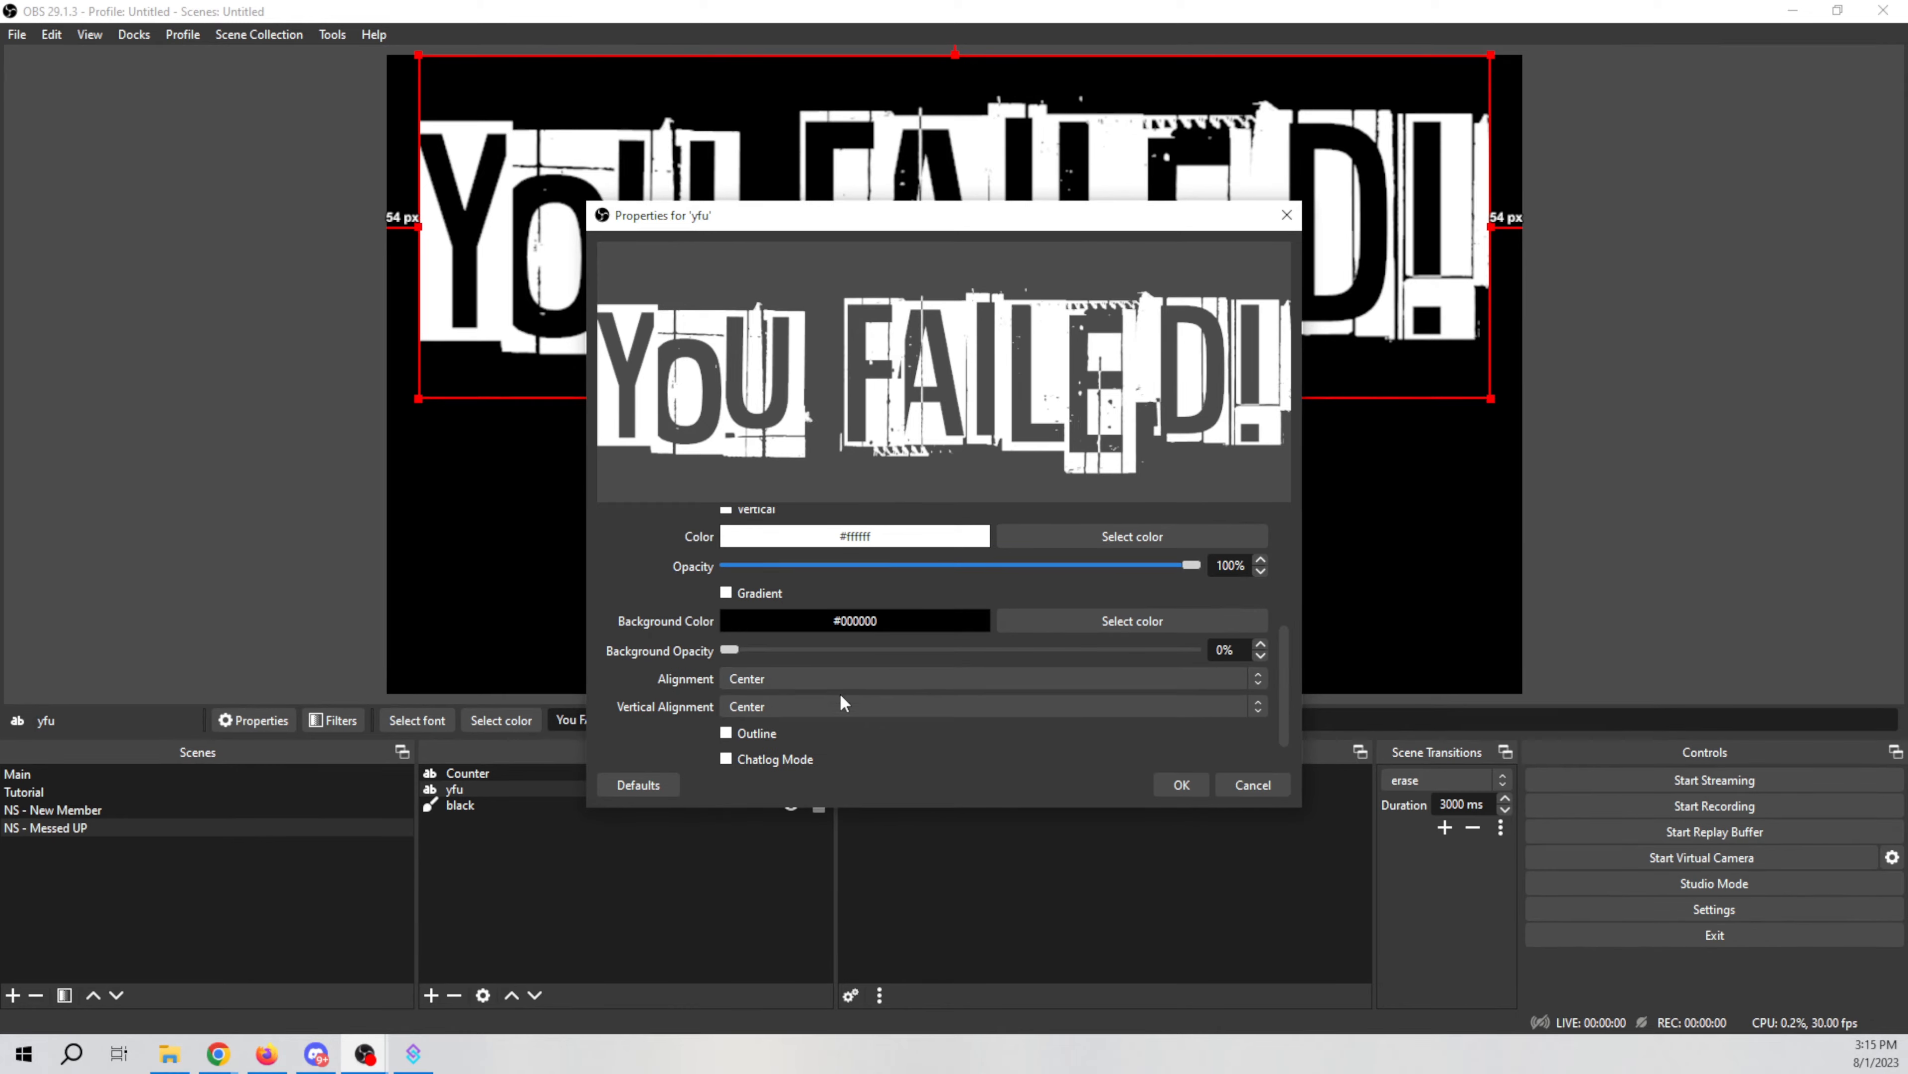
scroll(650, 707, "down", 1)
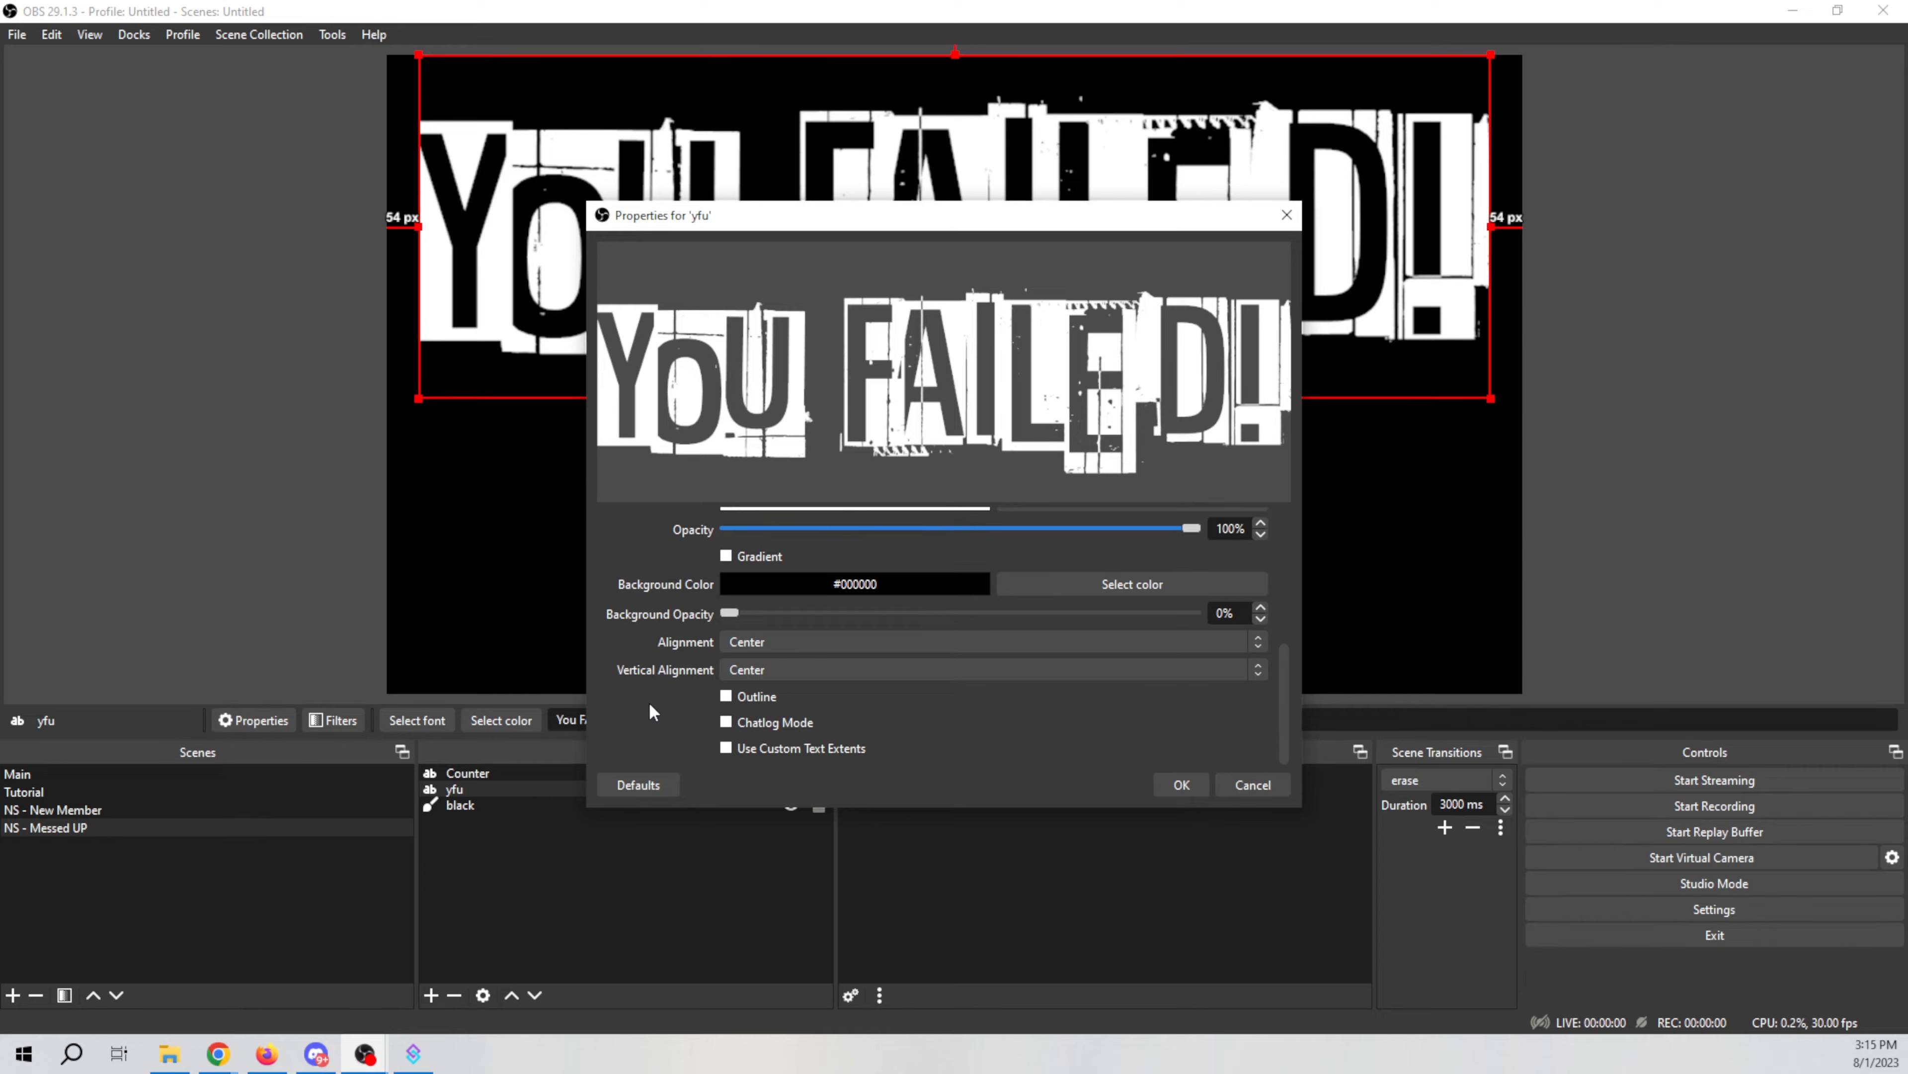
left_click(1179, 784)
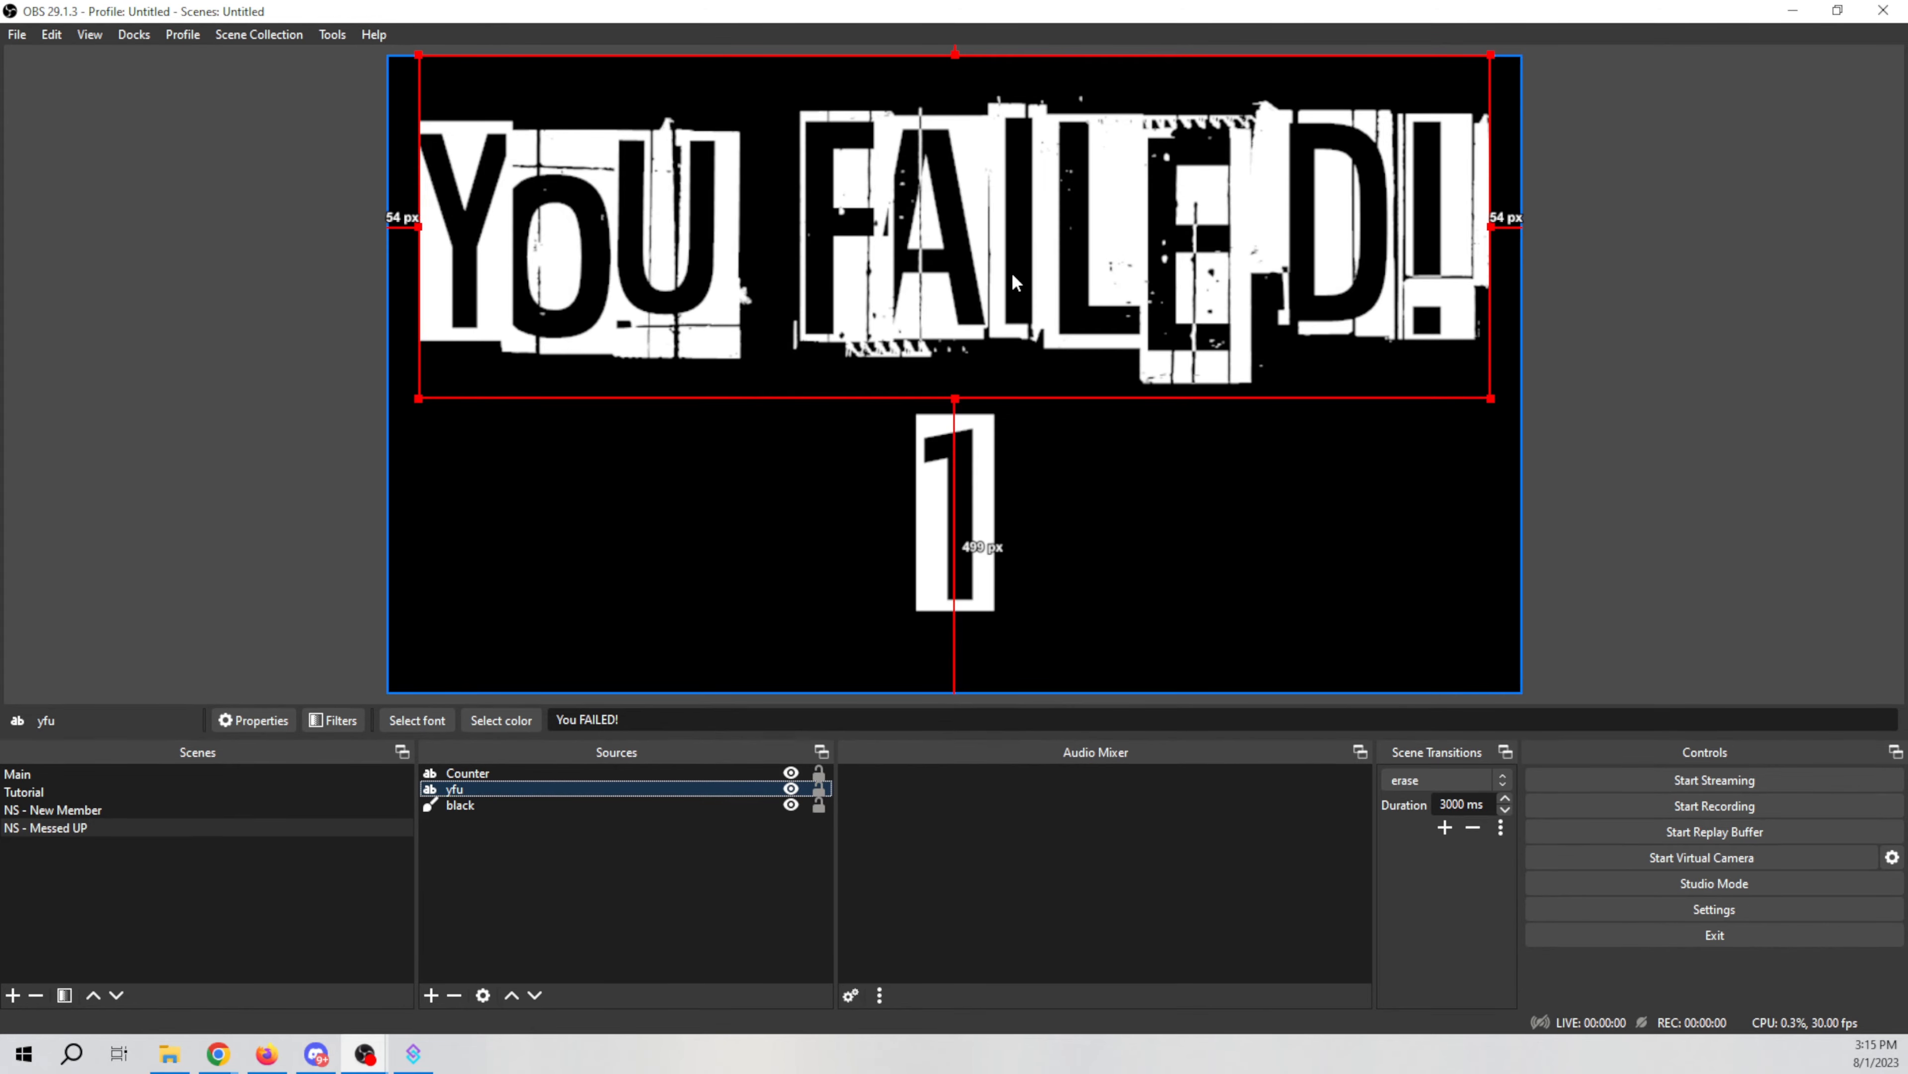
Step: Set the yfu text's positional alignment to Center and move it back near the top of the canvas
right_click(981, 241)
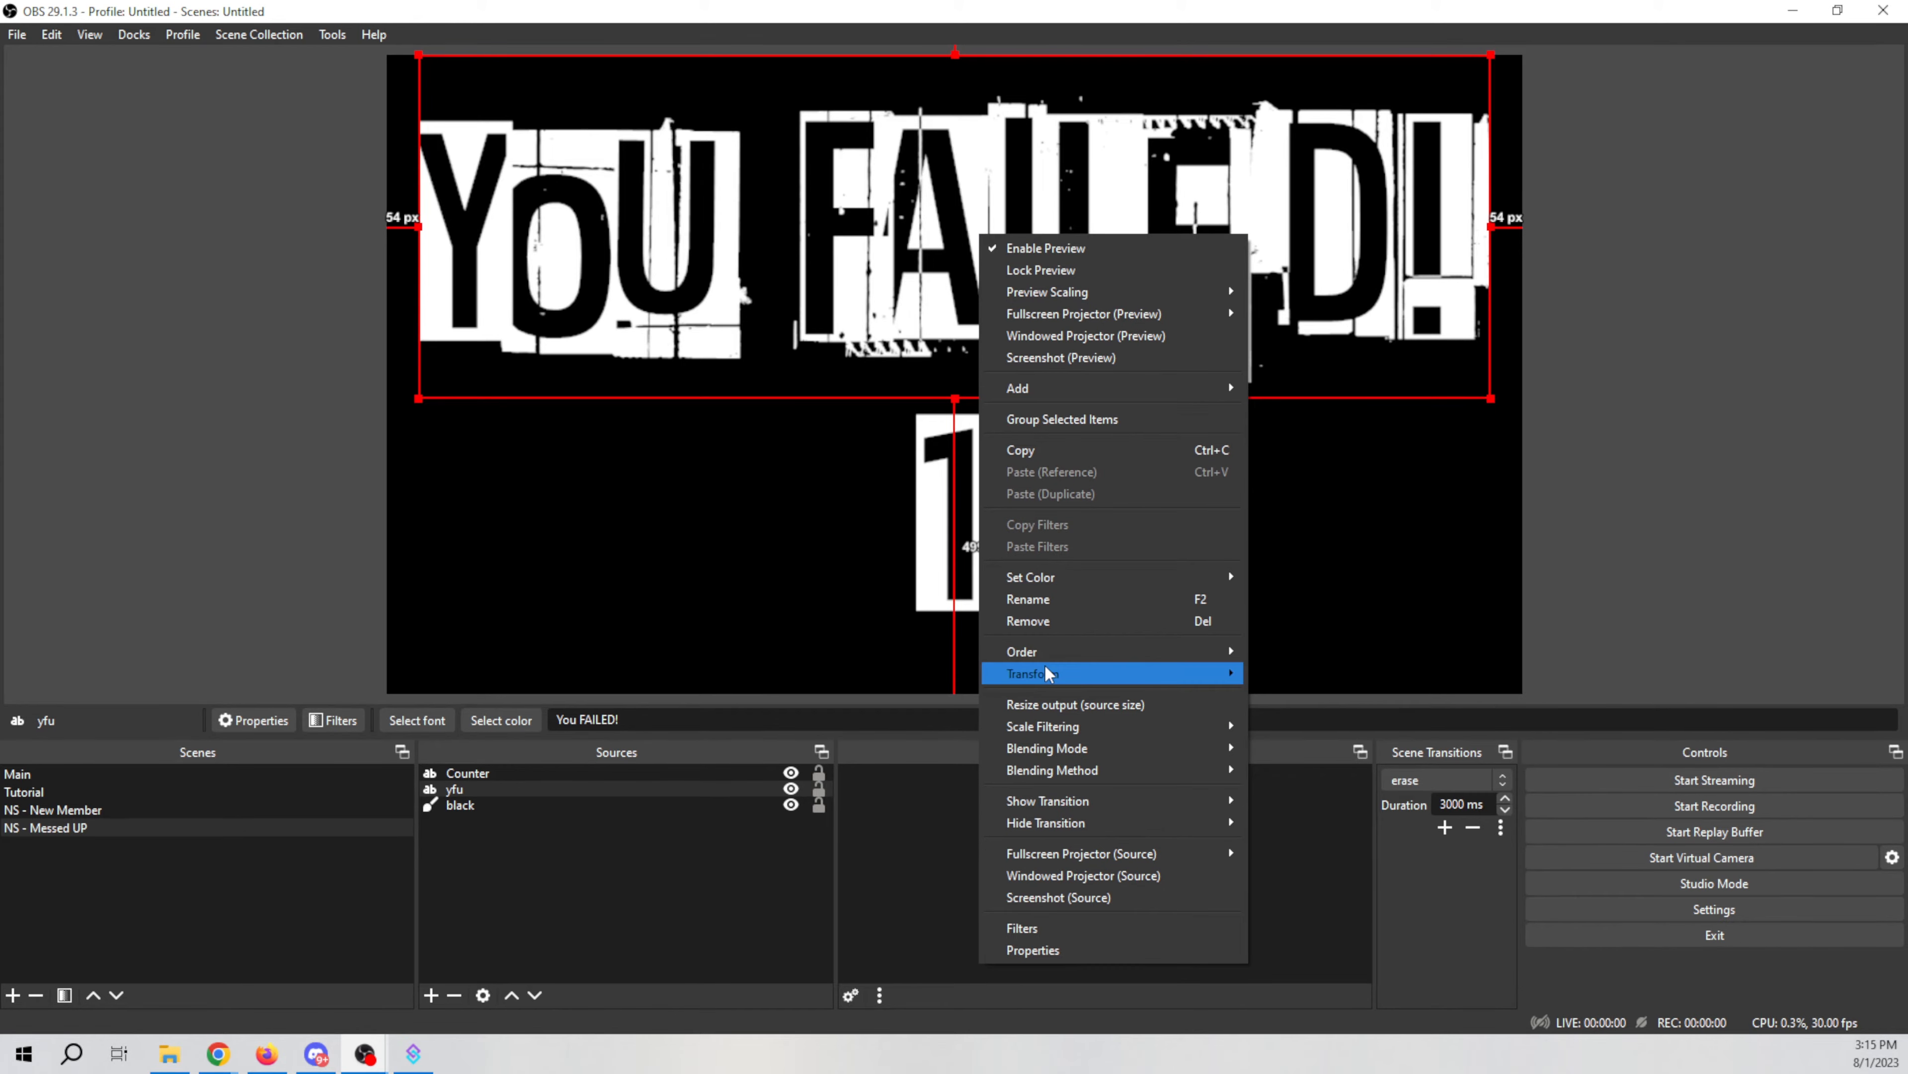
mouse_move(1052, 673)
left_click(1288, 669)
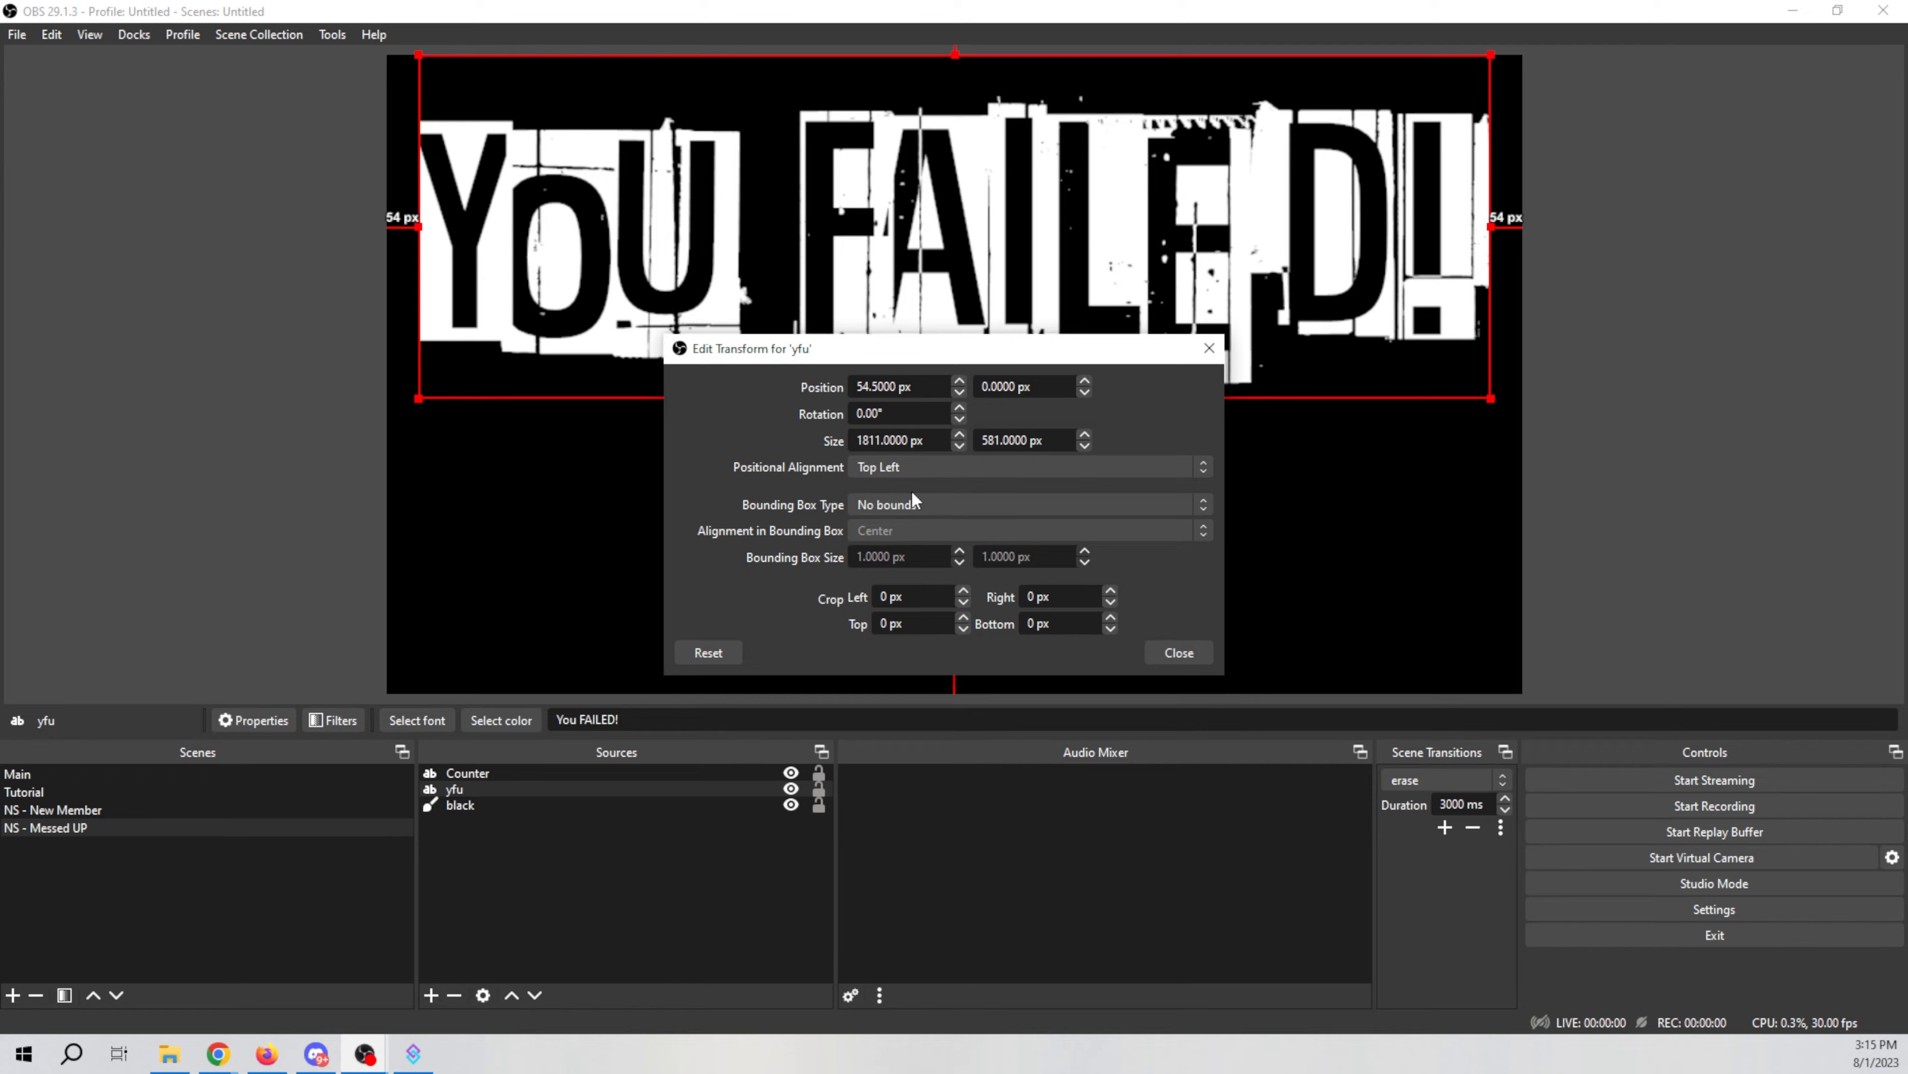
left_click(959, 466)
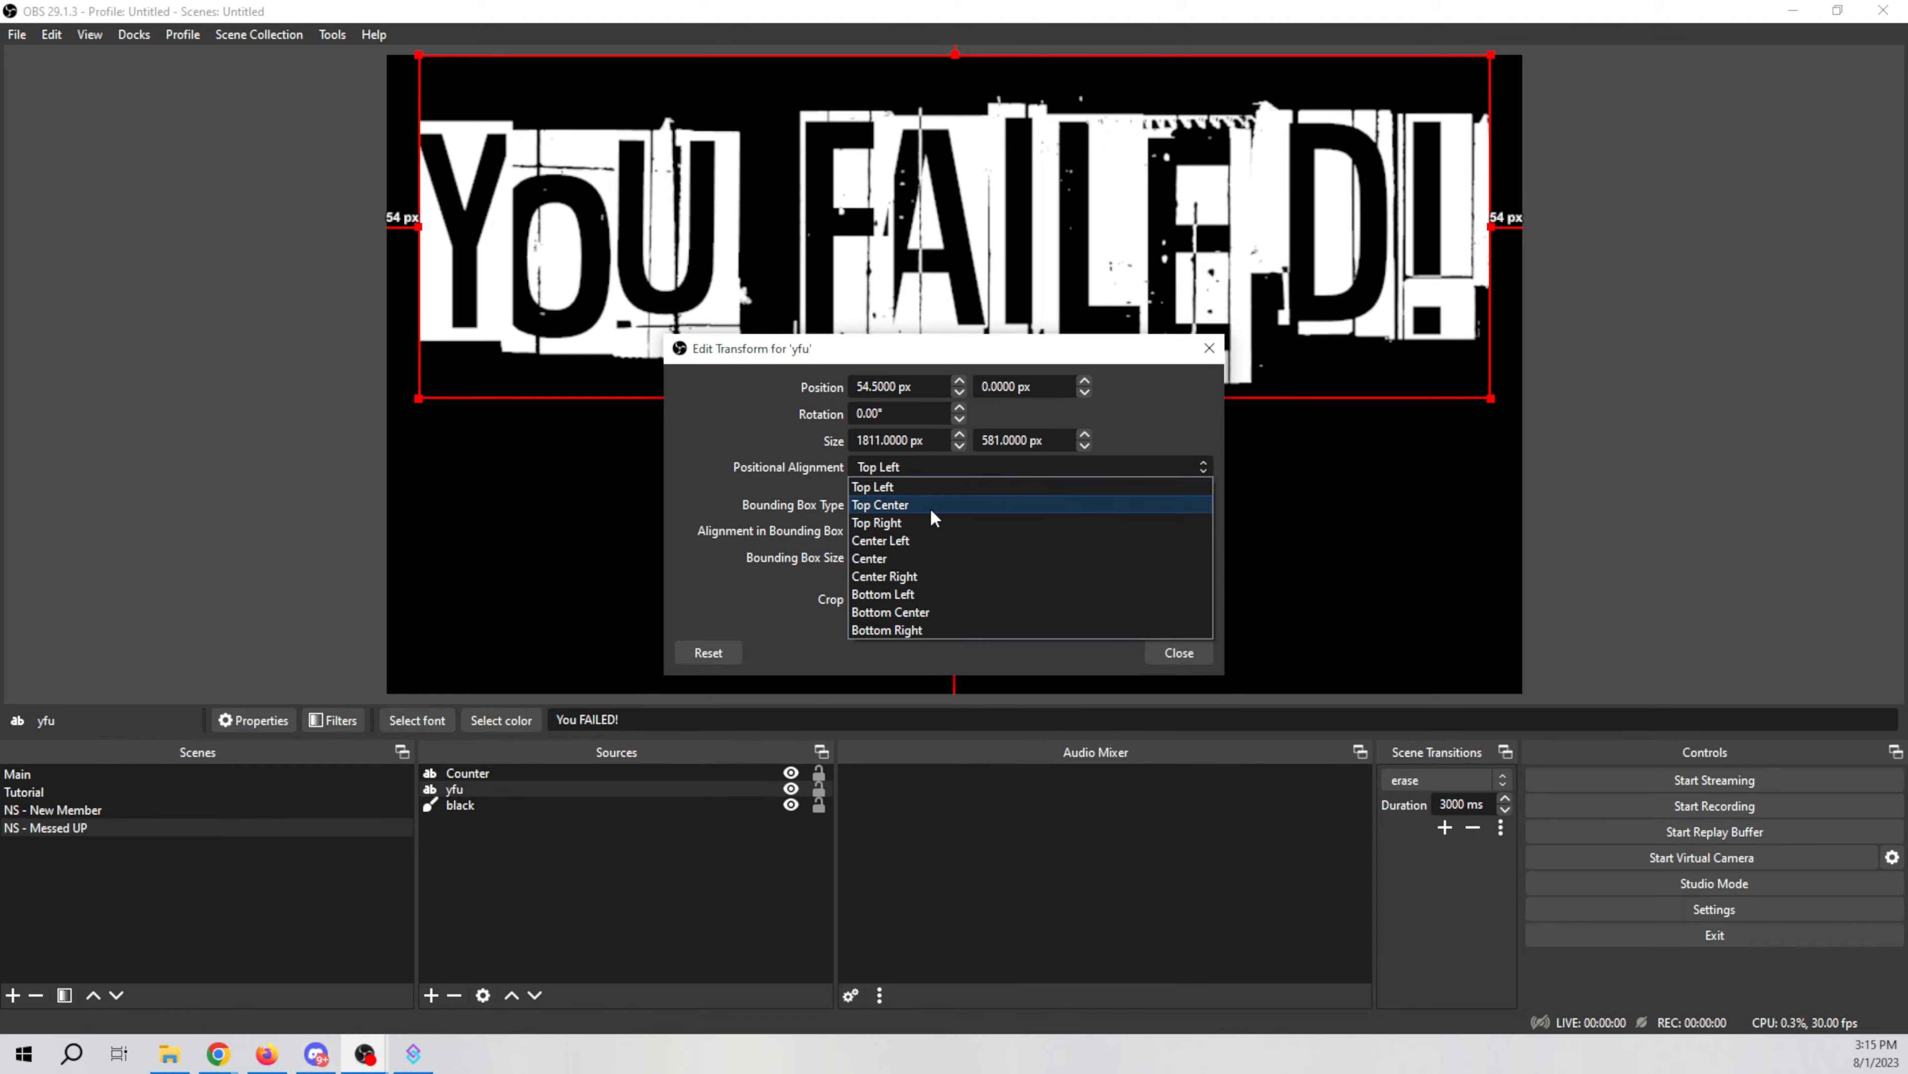
left_click(930, 556)
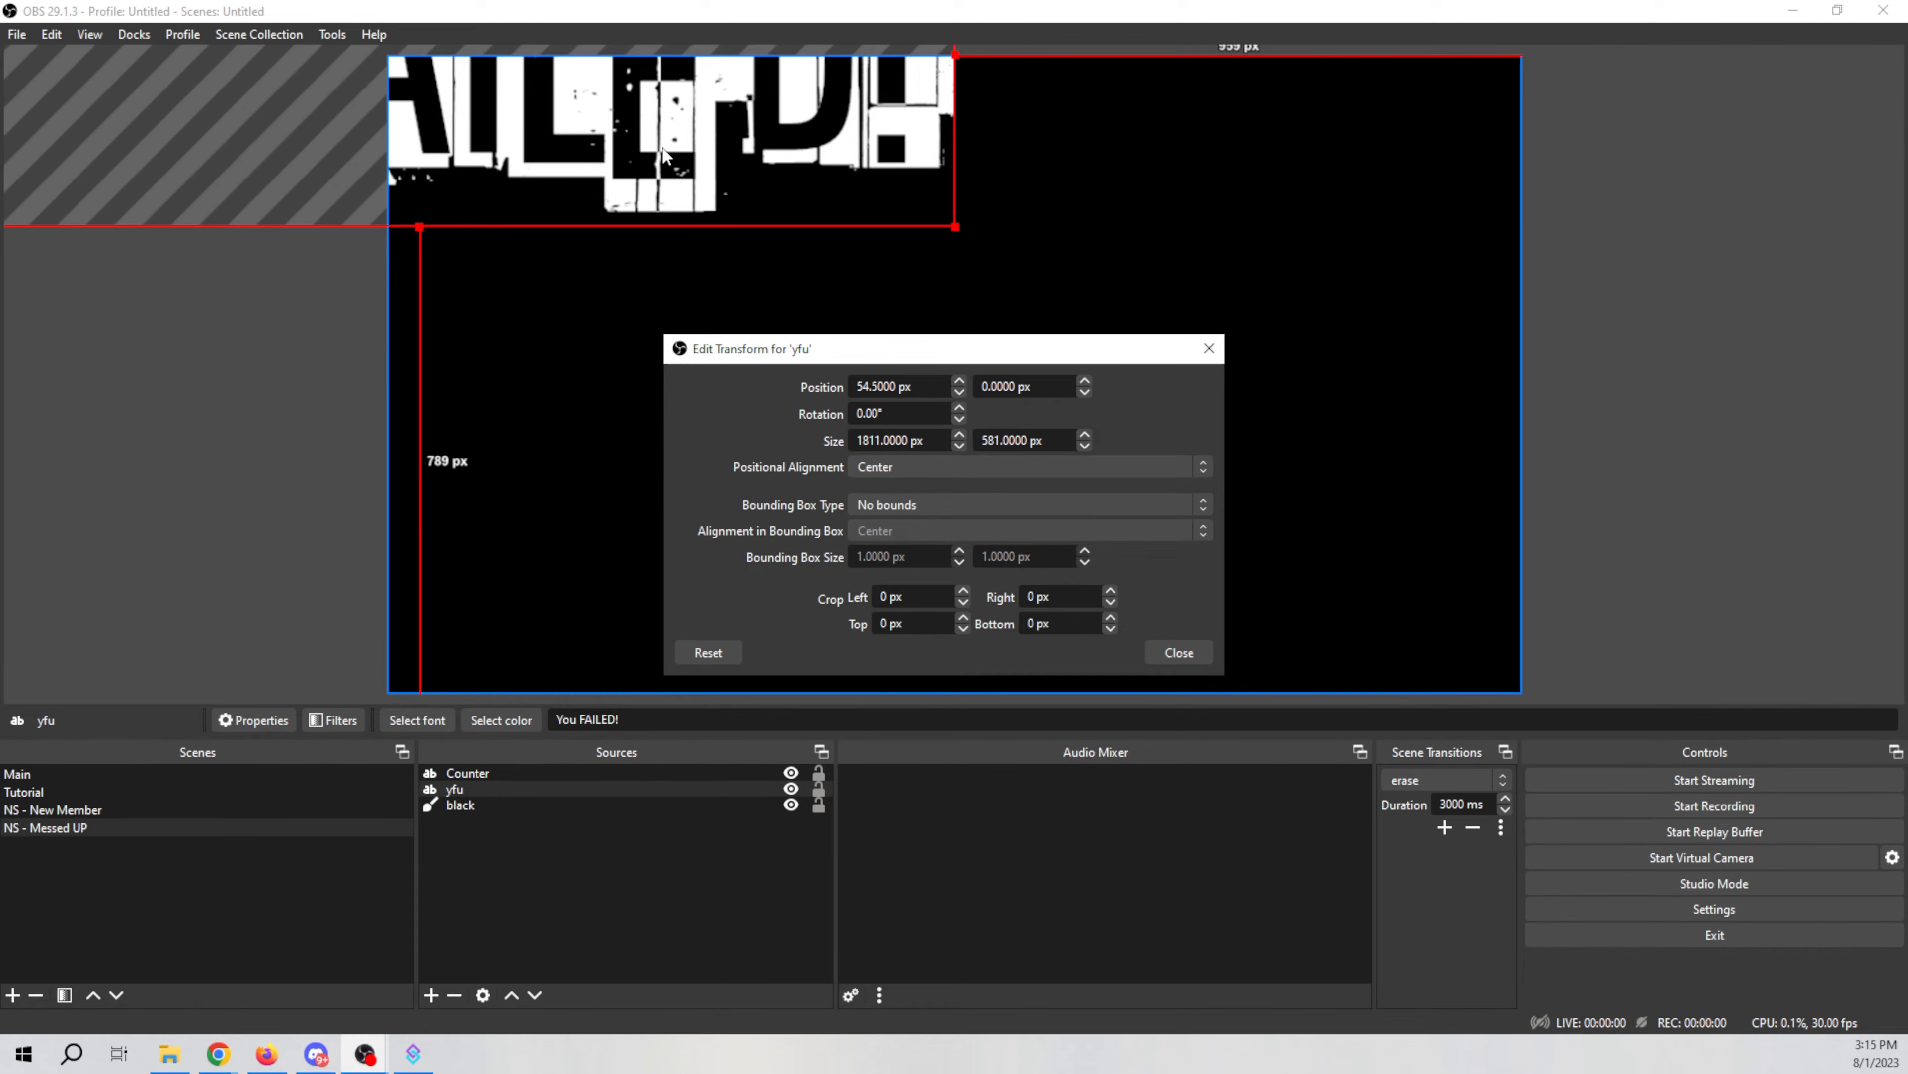
left_click_drag(663, 154, 1211, 343)
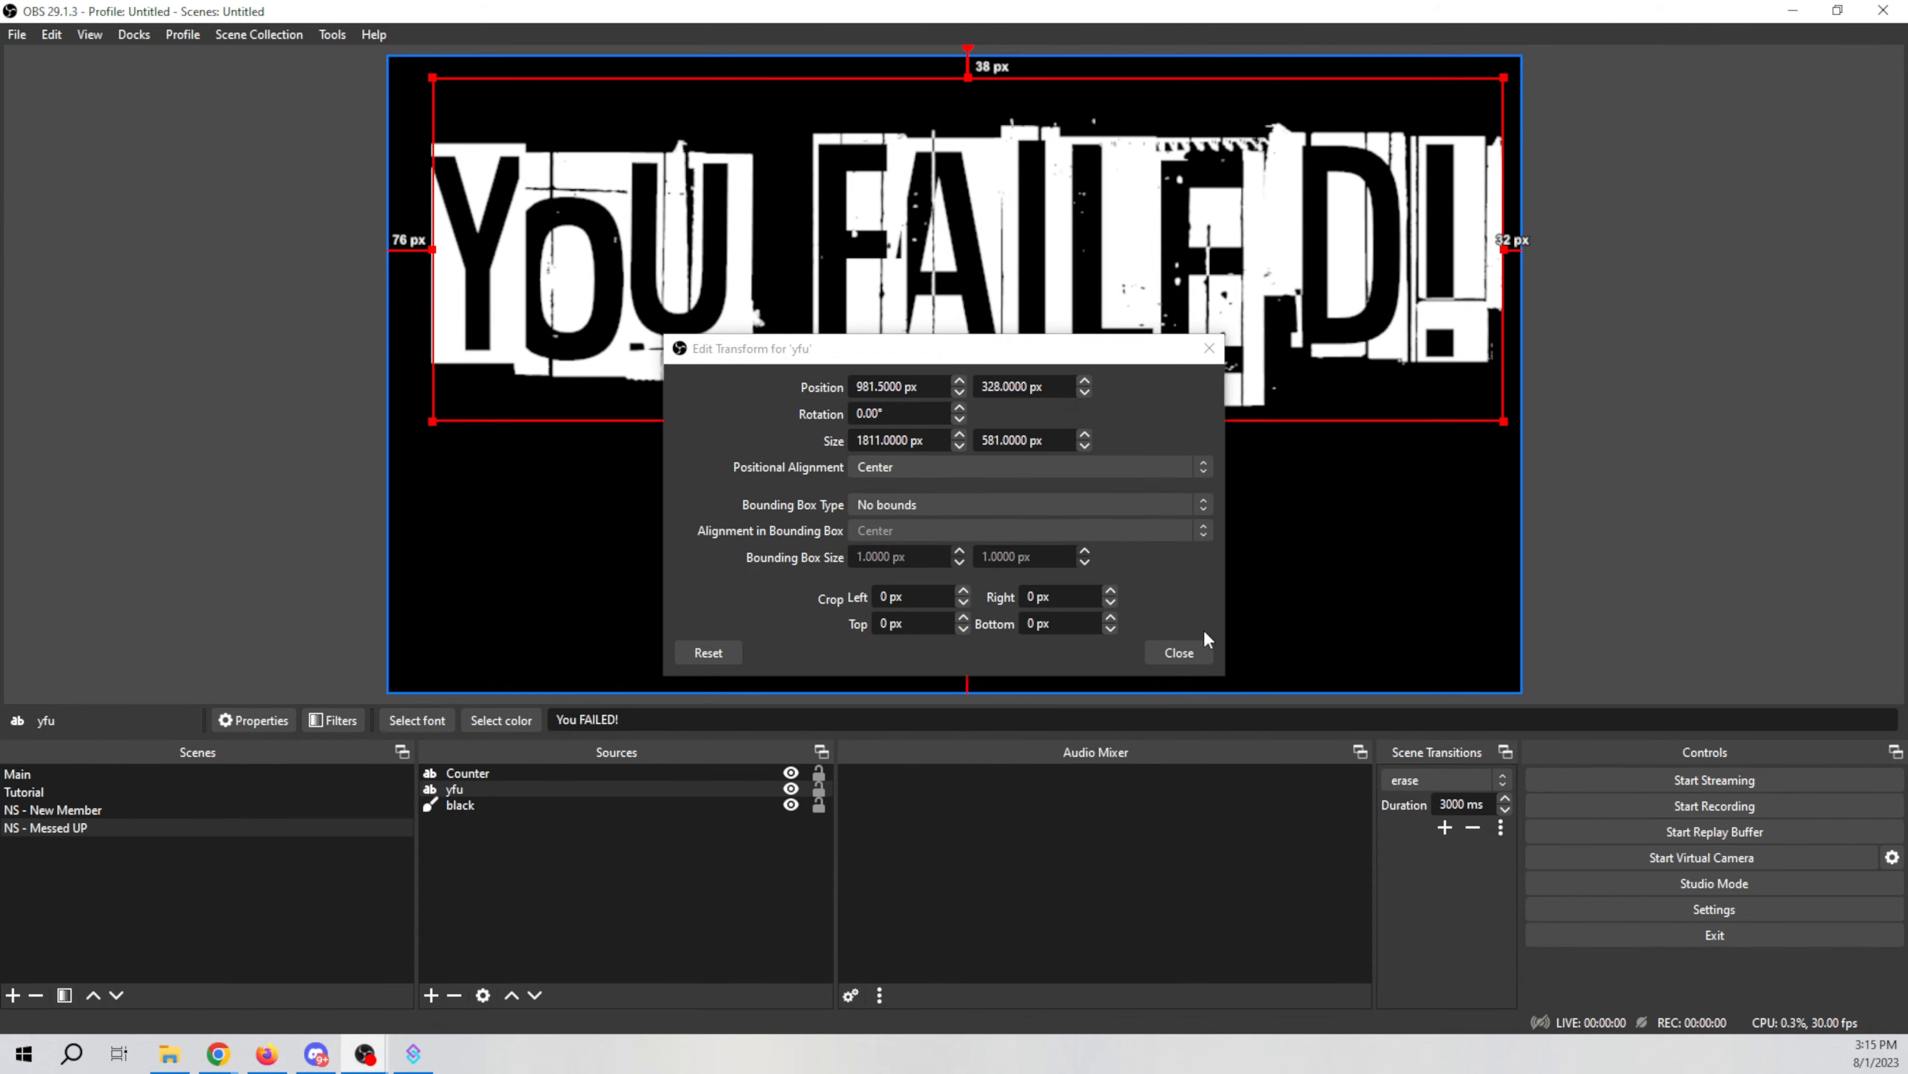
left_click(1192, 648)
Step: Center the yfu text horizontally on the canvas
right_click(975, 274)
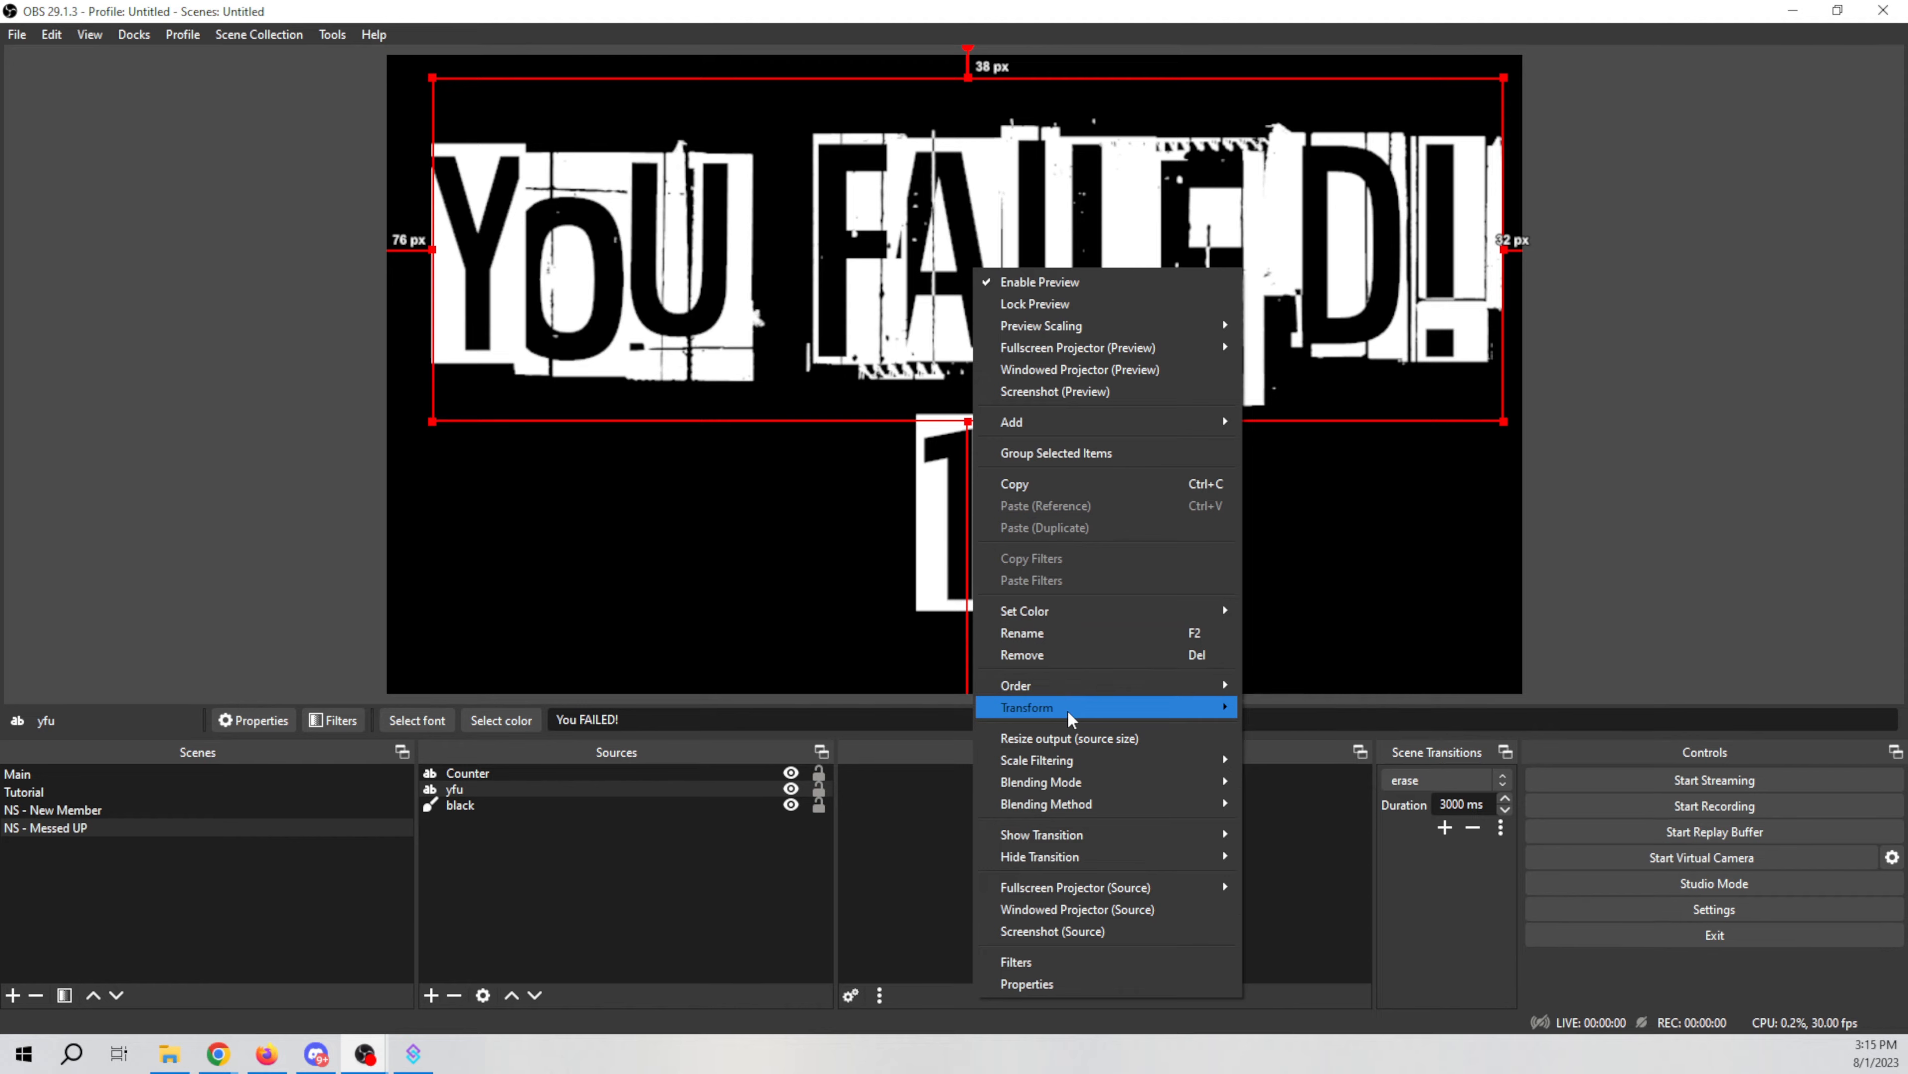
mouse_move(1066, 708)
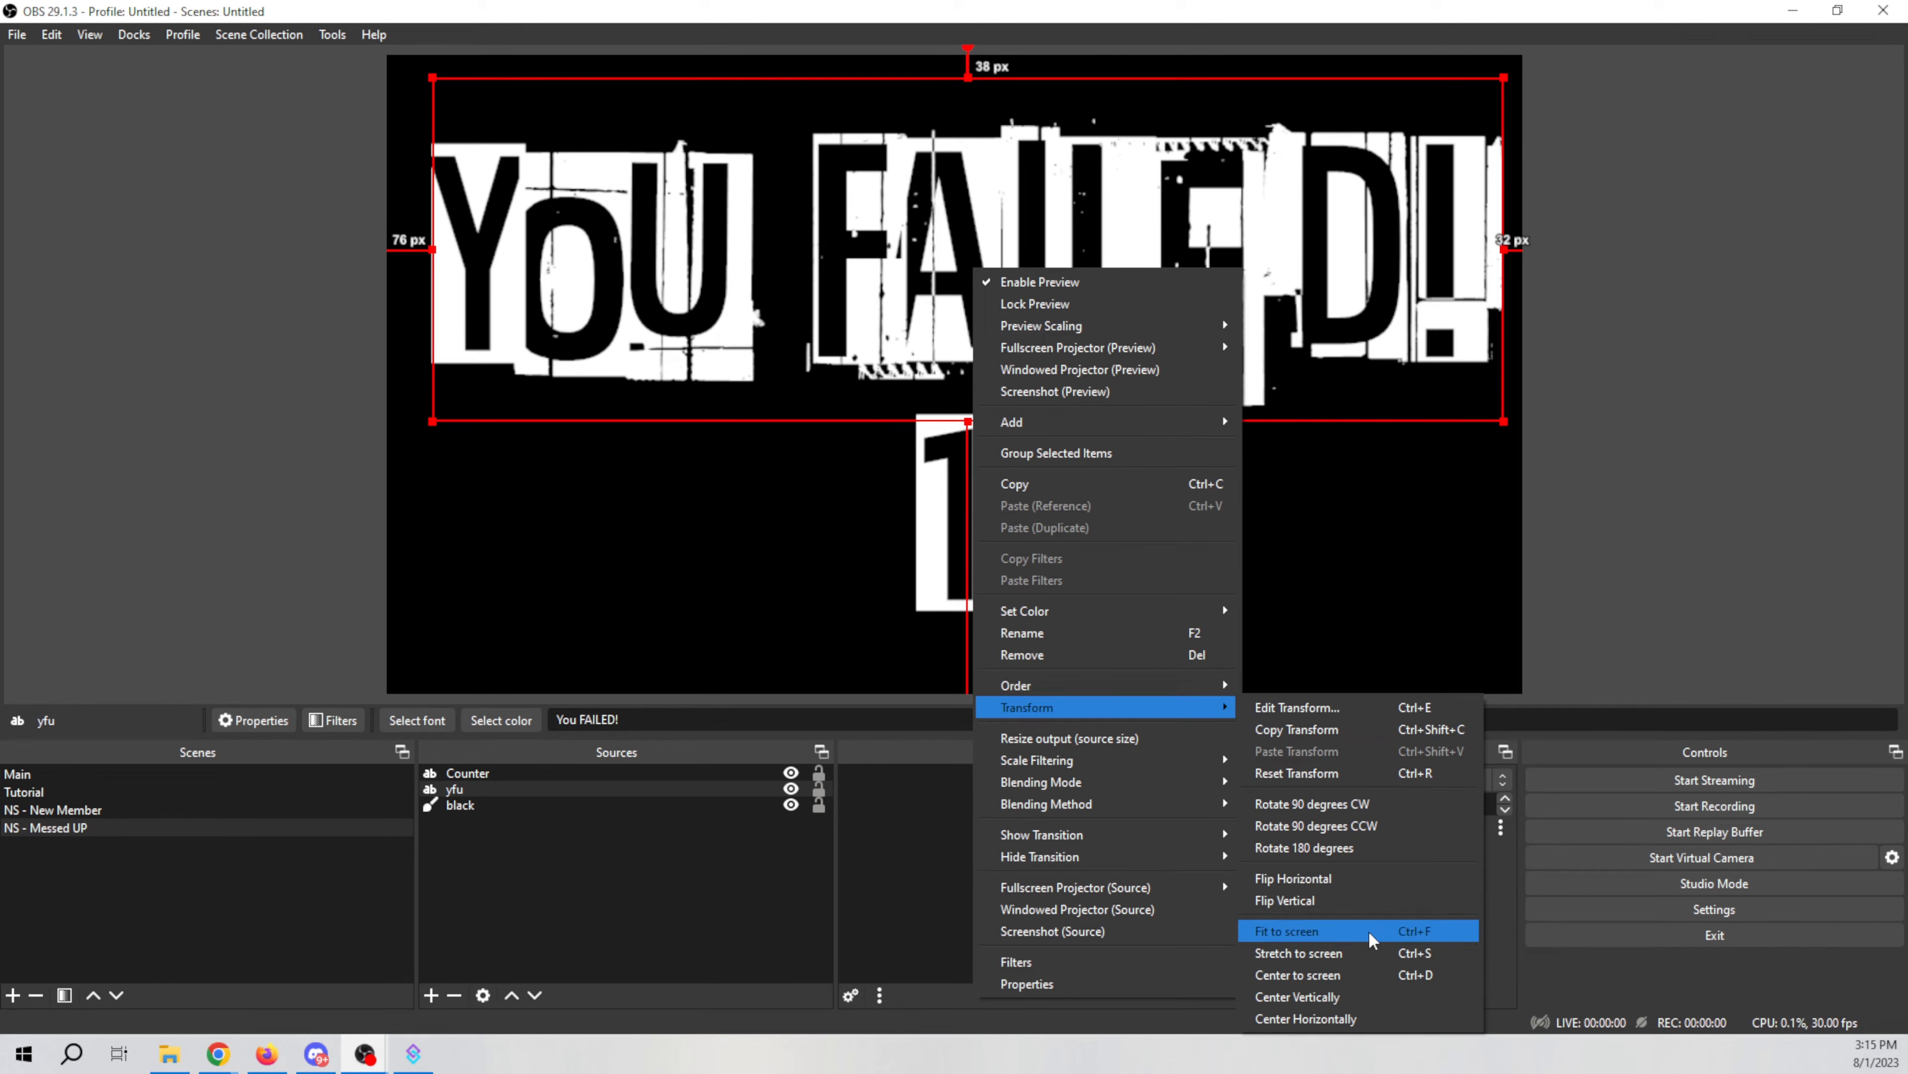
left_click(1343, 1019)
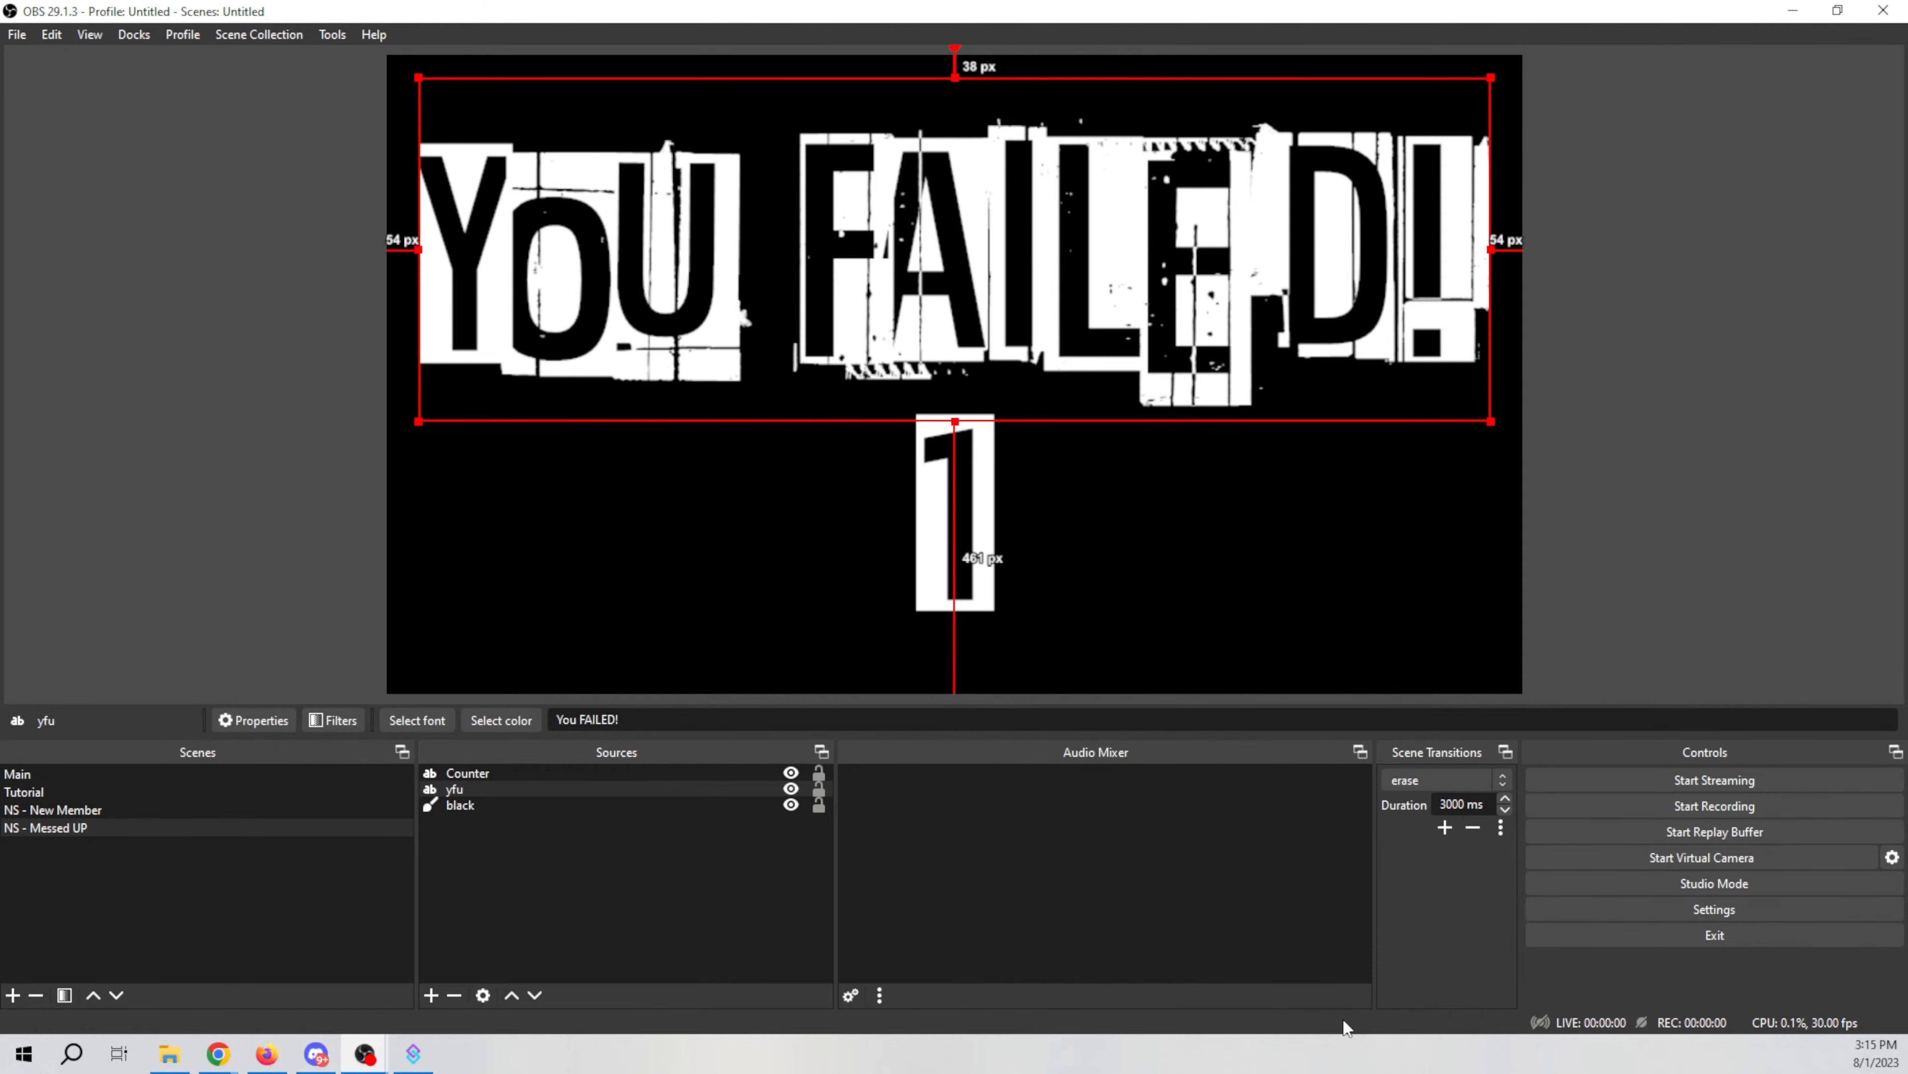
Step: Select the Counter text and review its text properties, including font, color and alignment settings
left_click(964, 524)
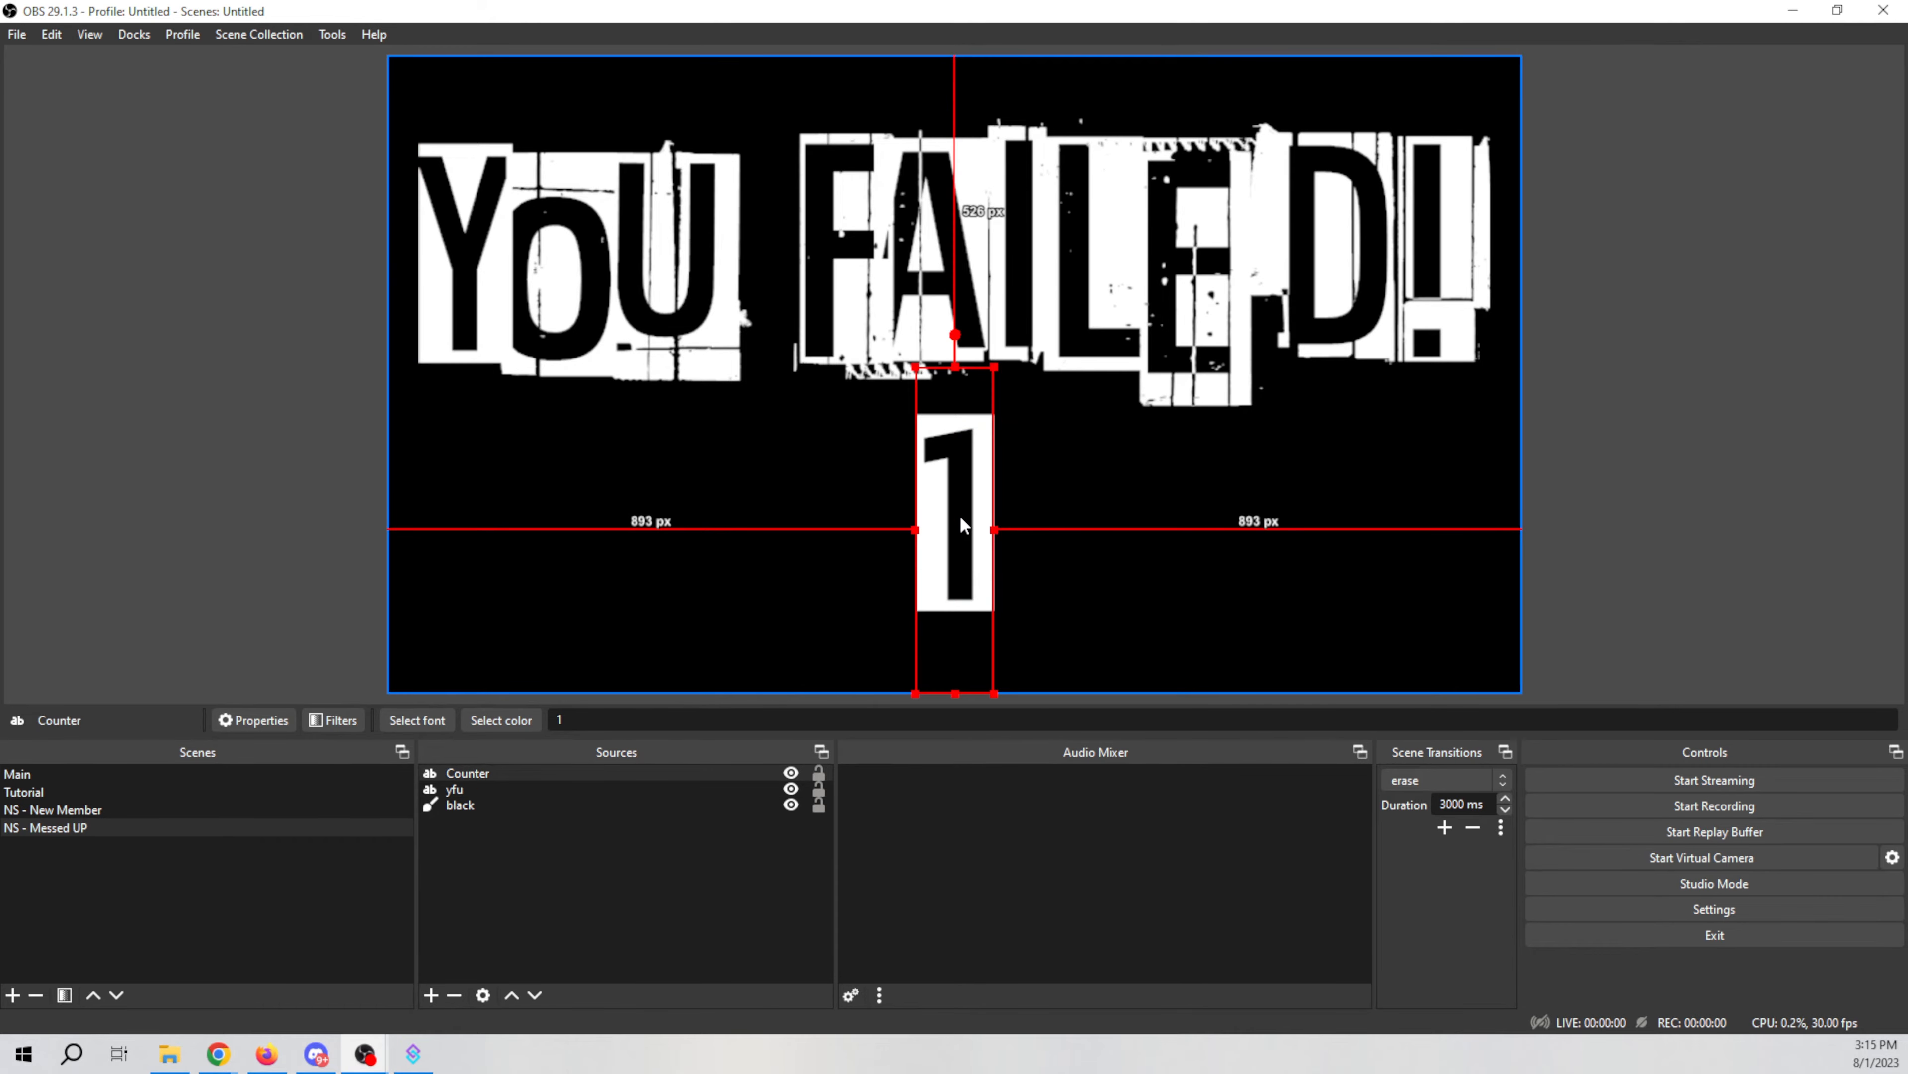
right_click(961, 524)
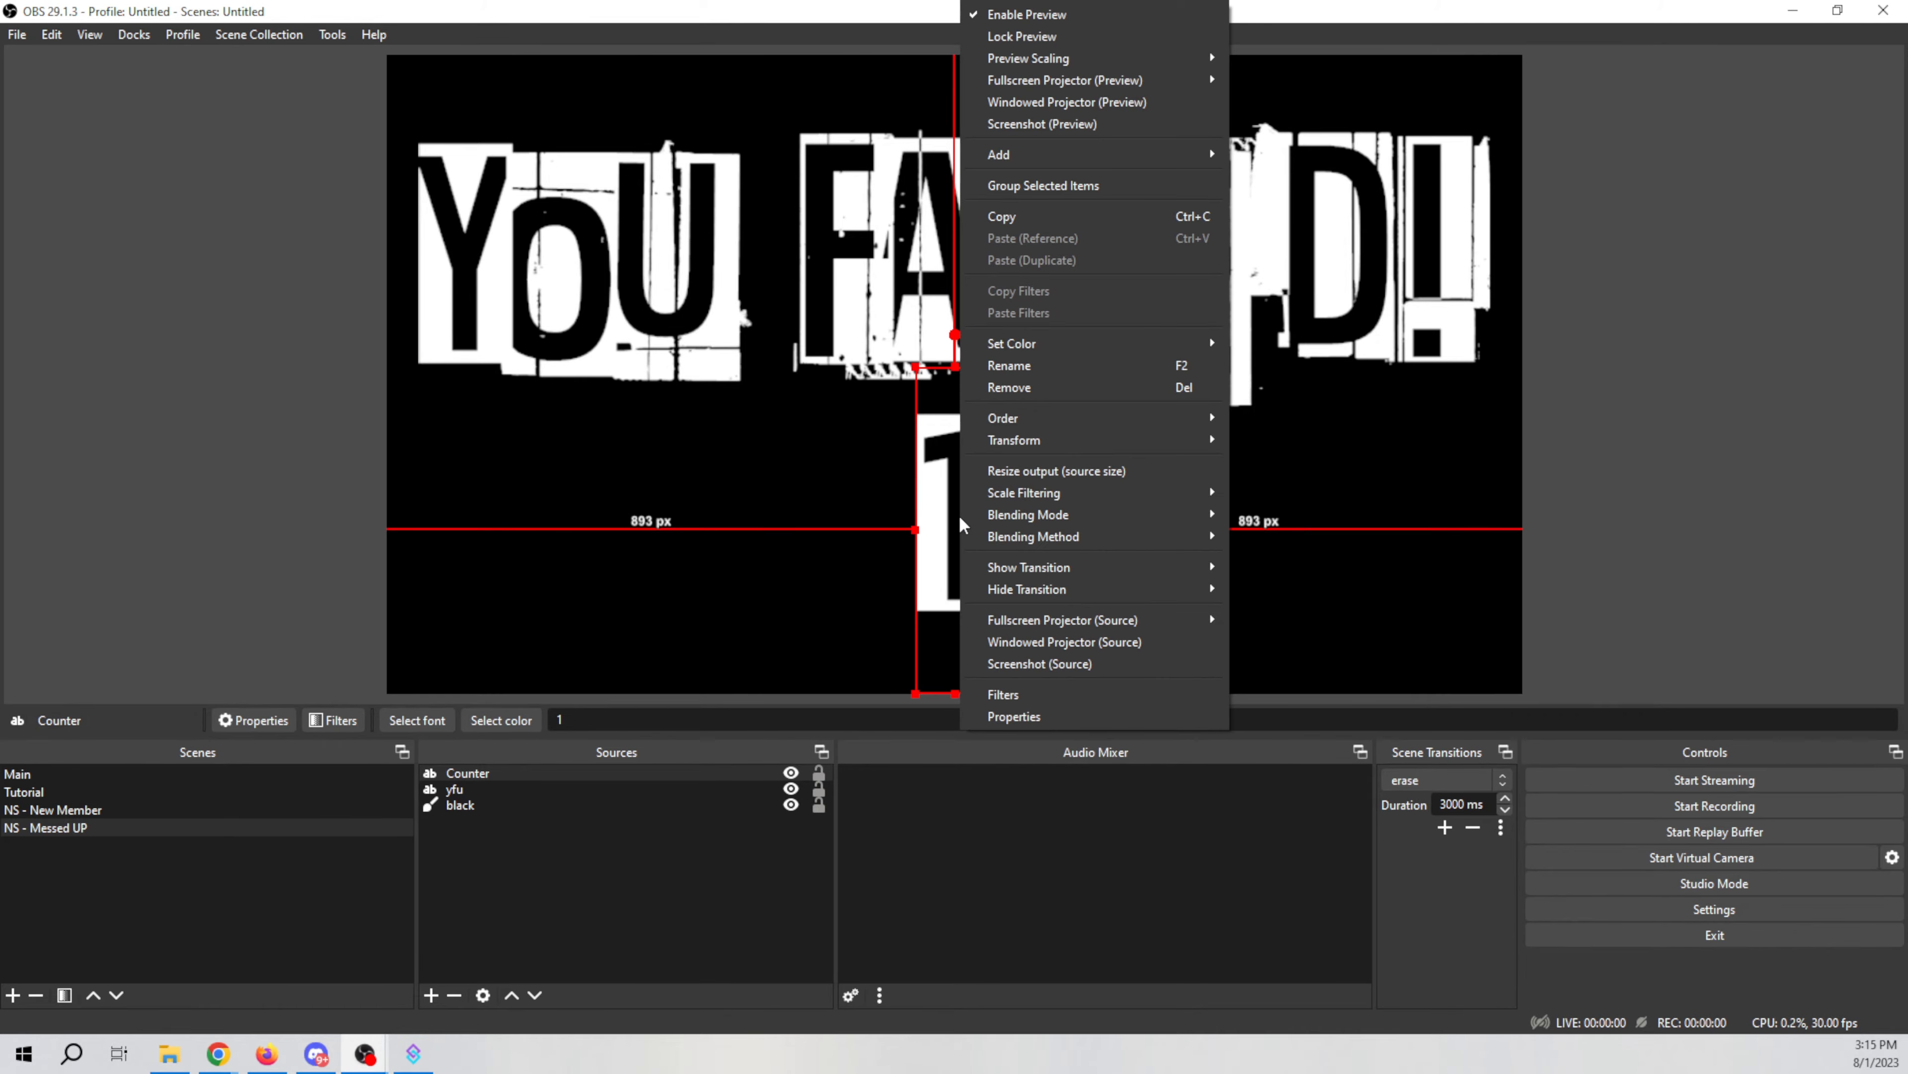
left_click(959, 519)
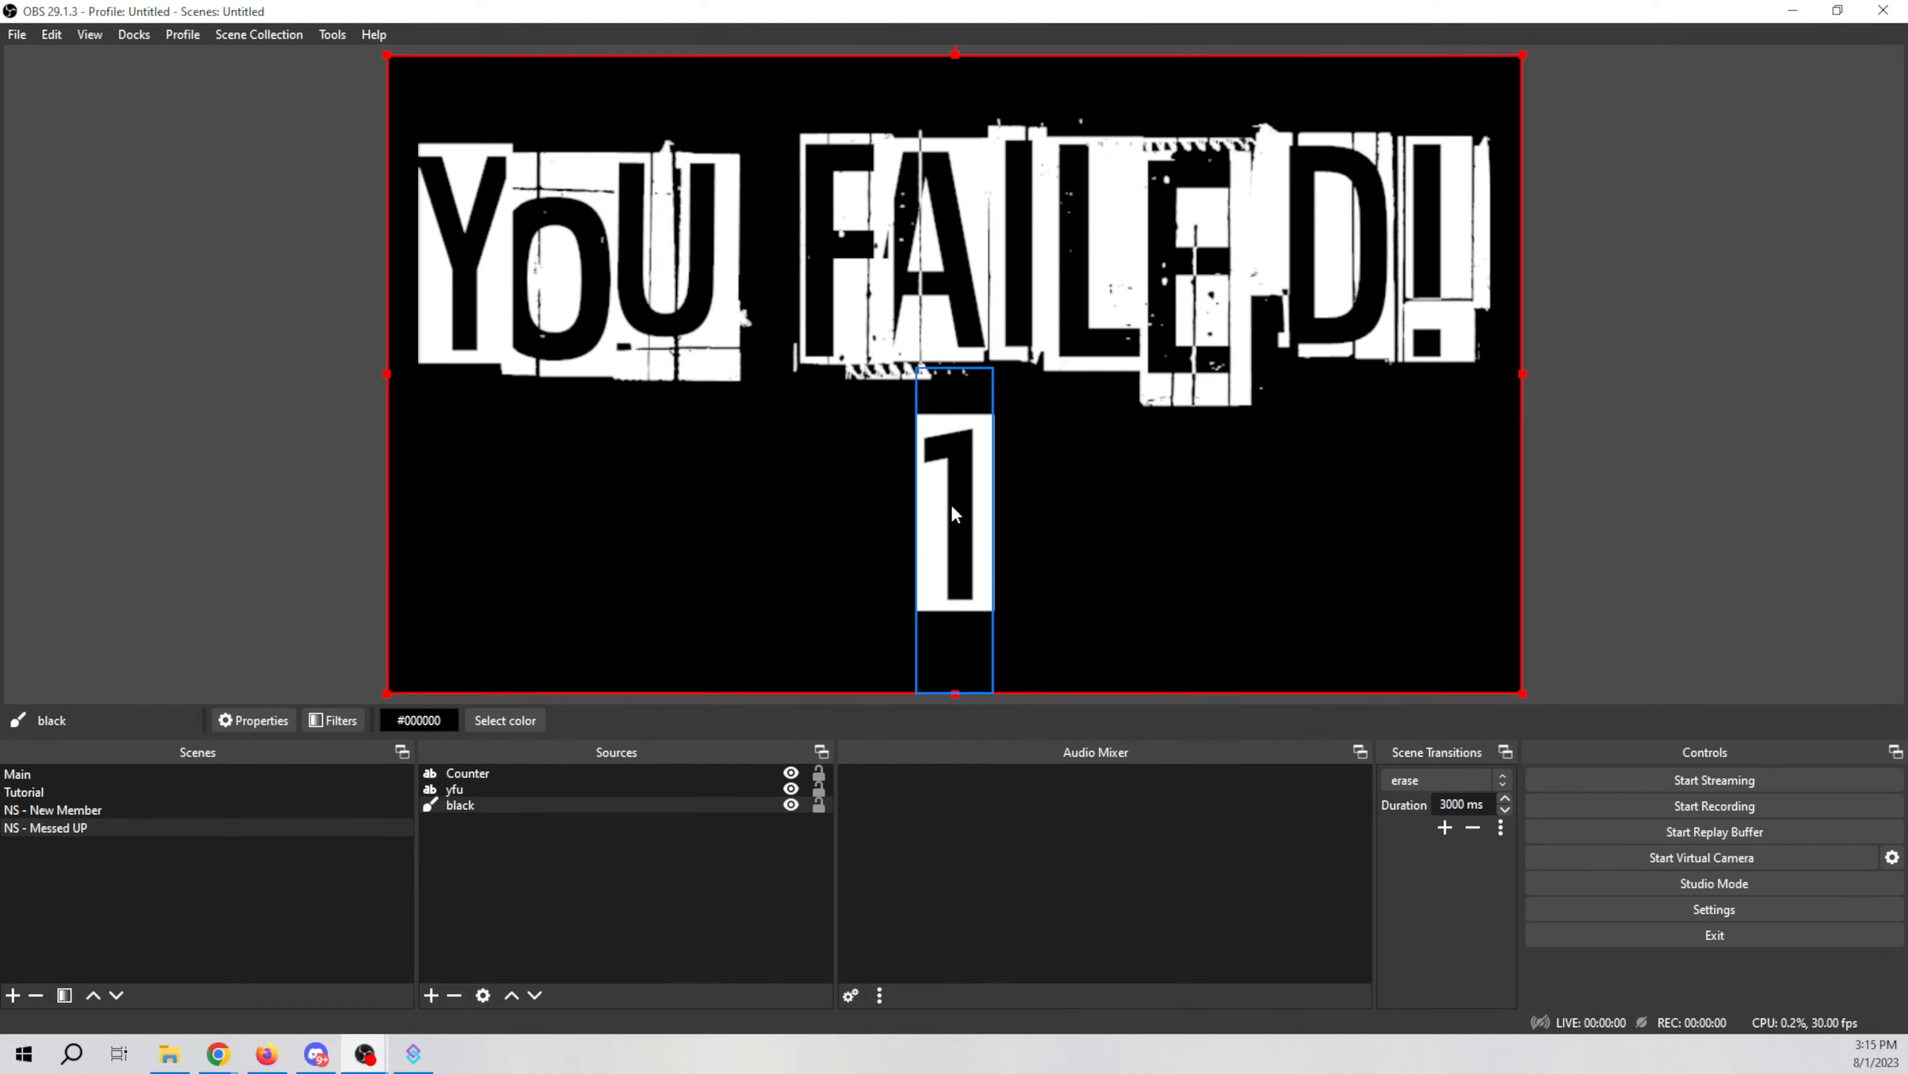
right_click(964, 536)
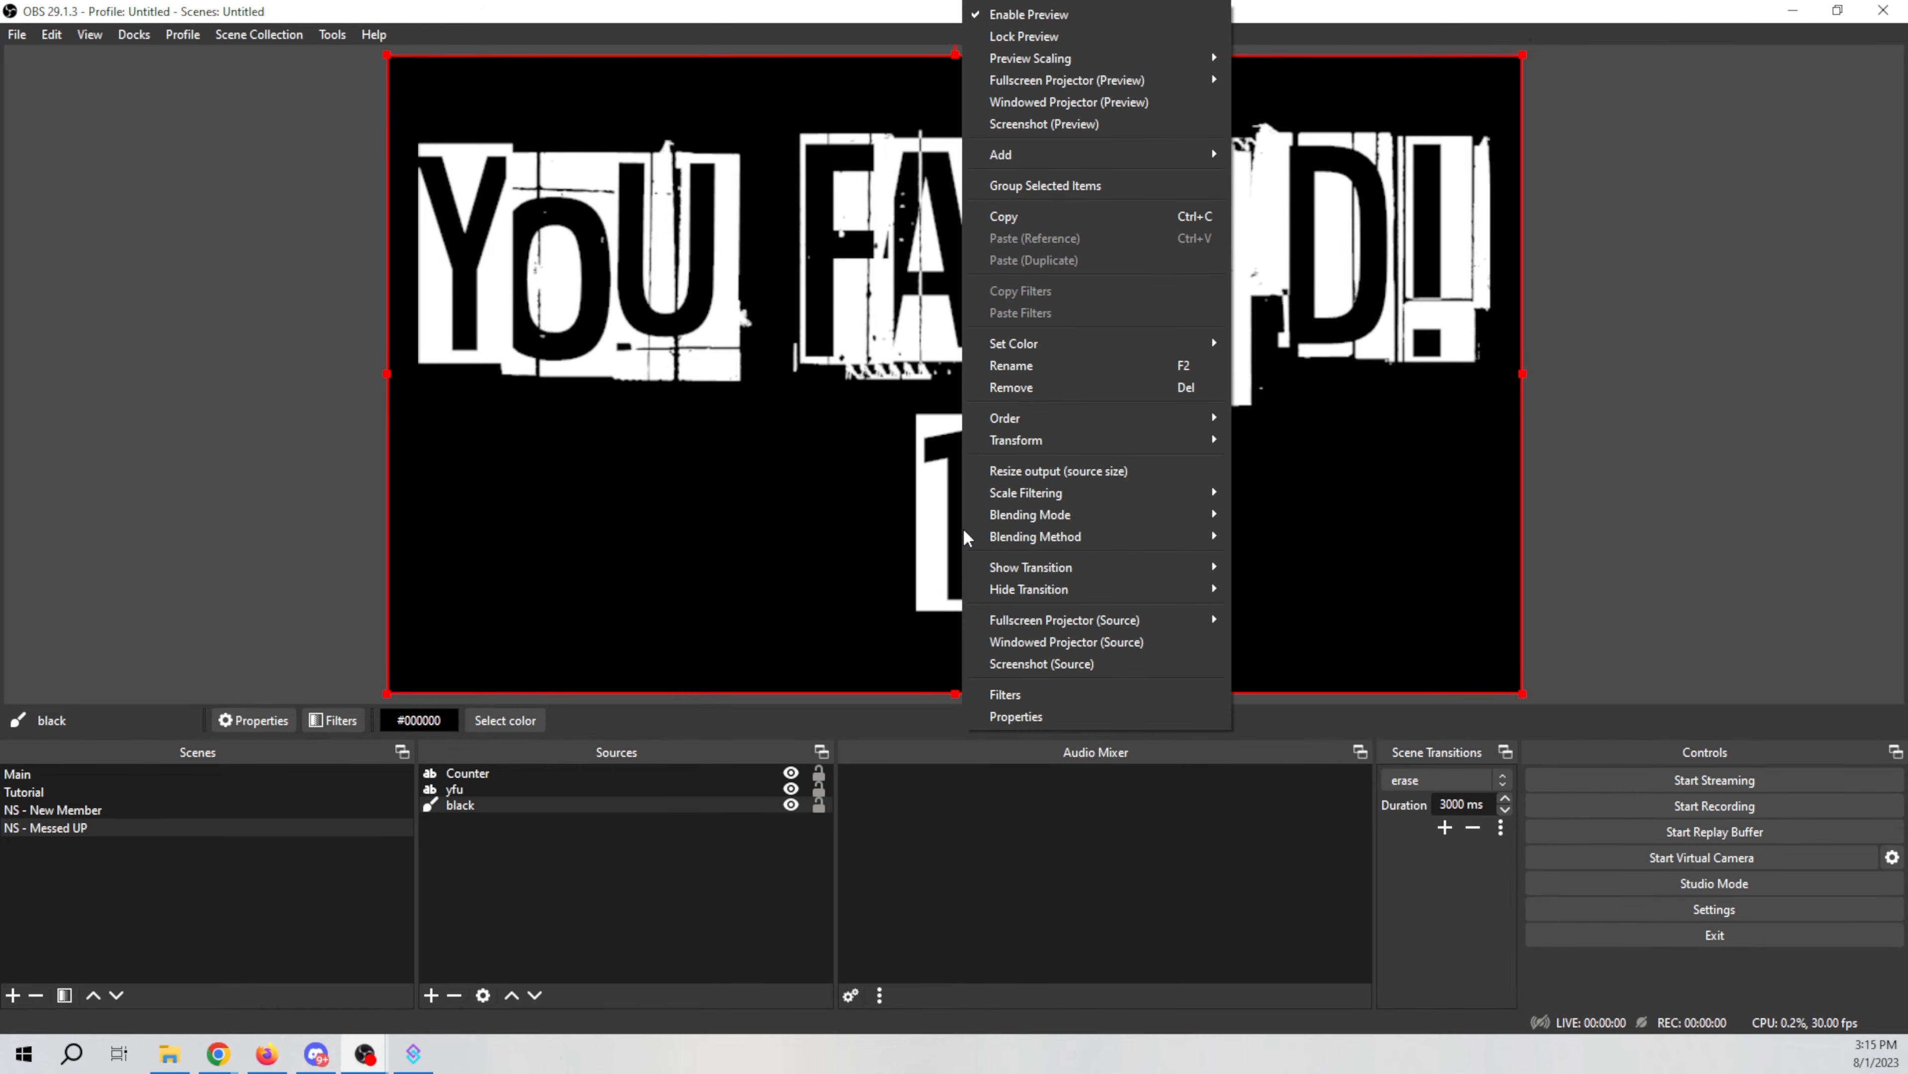
left_click(1024, 718)
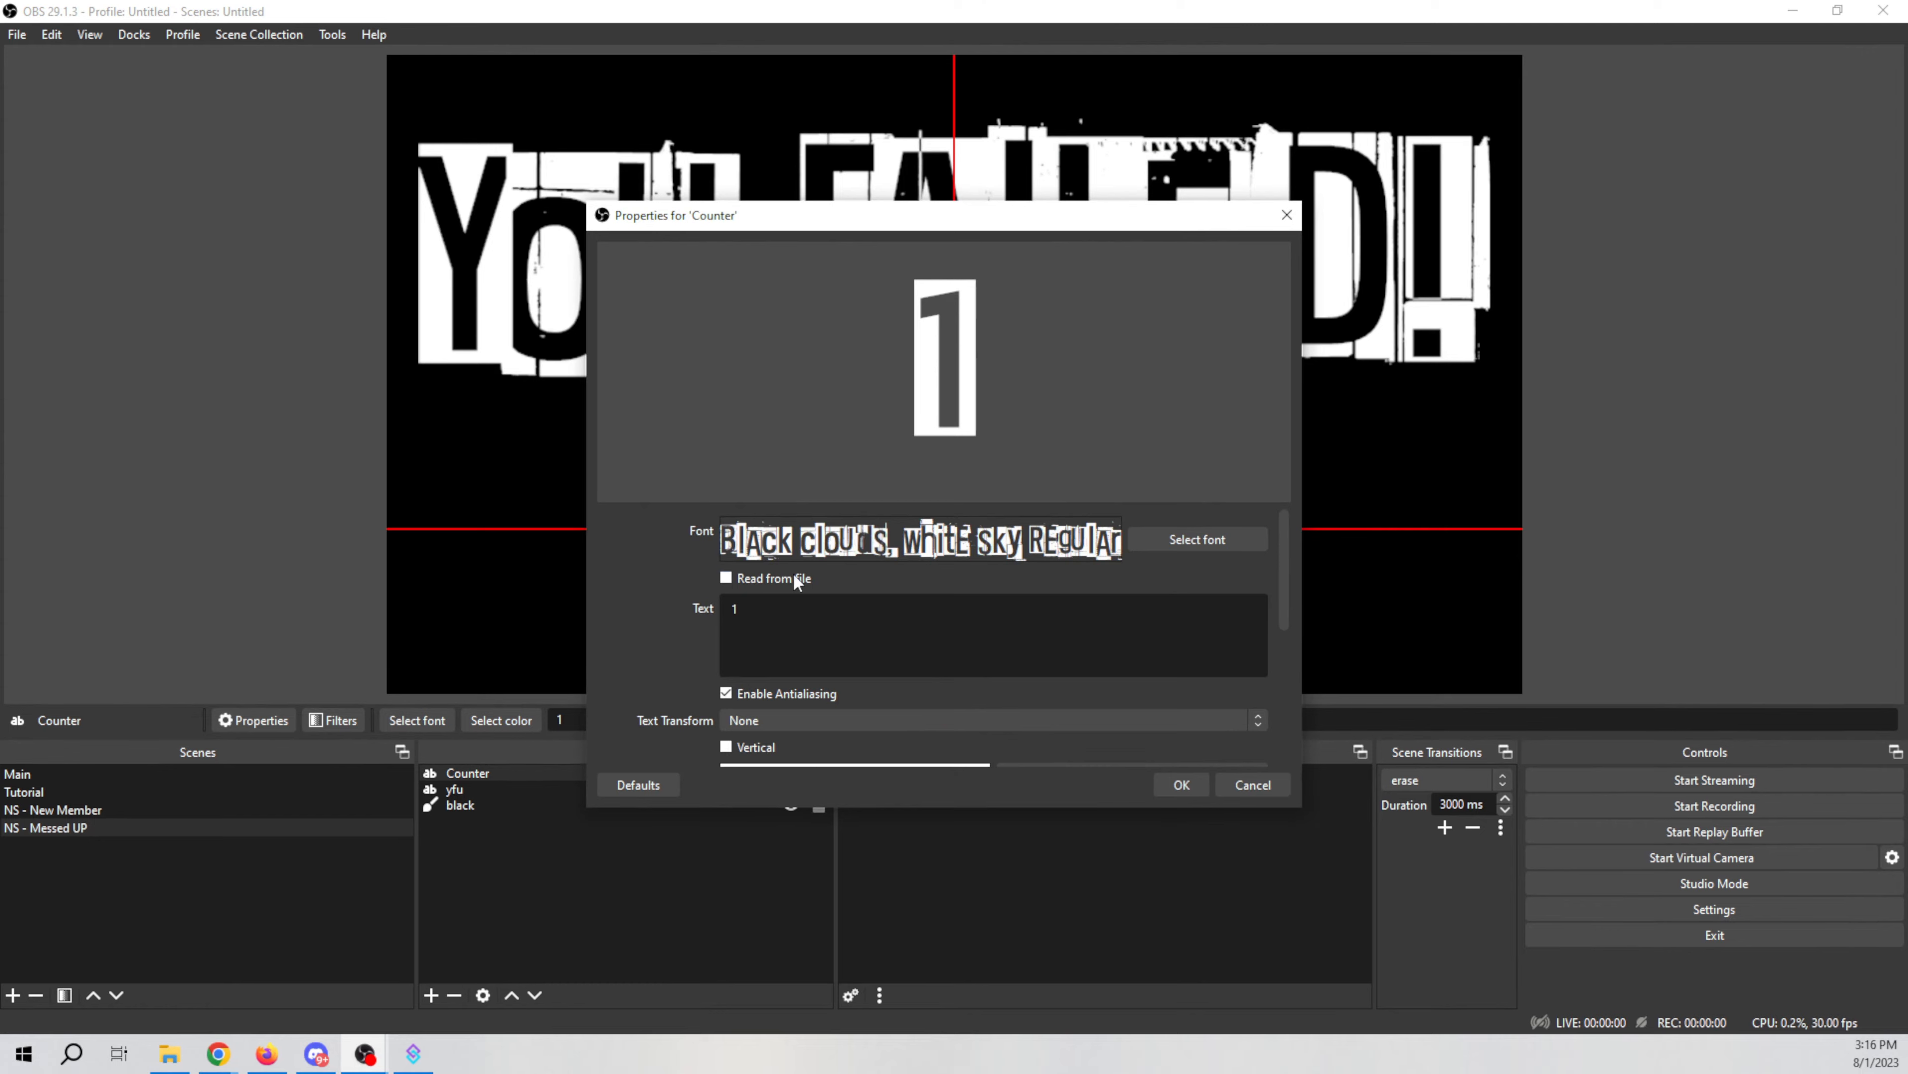
scroll(678, 652, "down", 2)
scroll(677, 660, "down", 1)
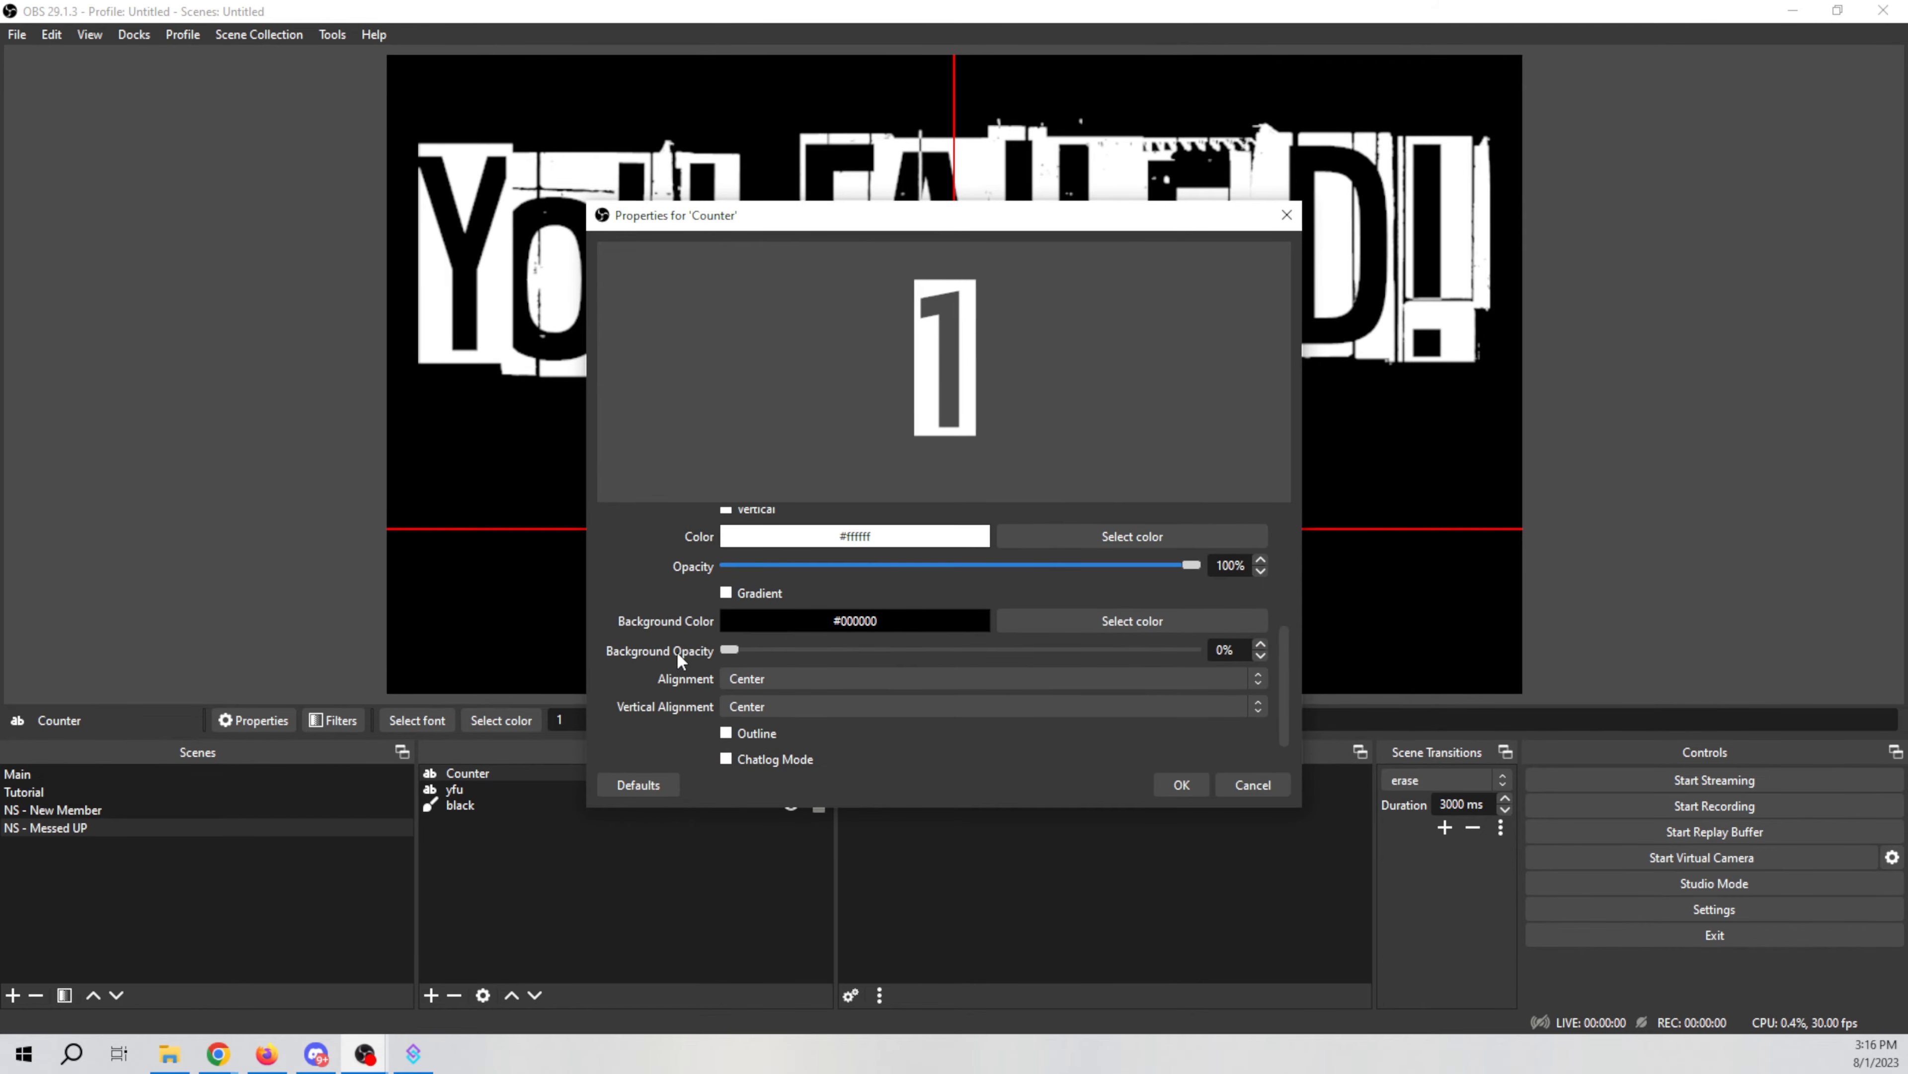
left_click(1182, 785)
Step: Check the Counter text's transform settings and center it horizontally on the canvas
right_click(969, 523)
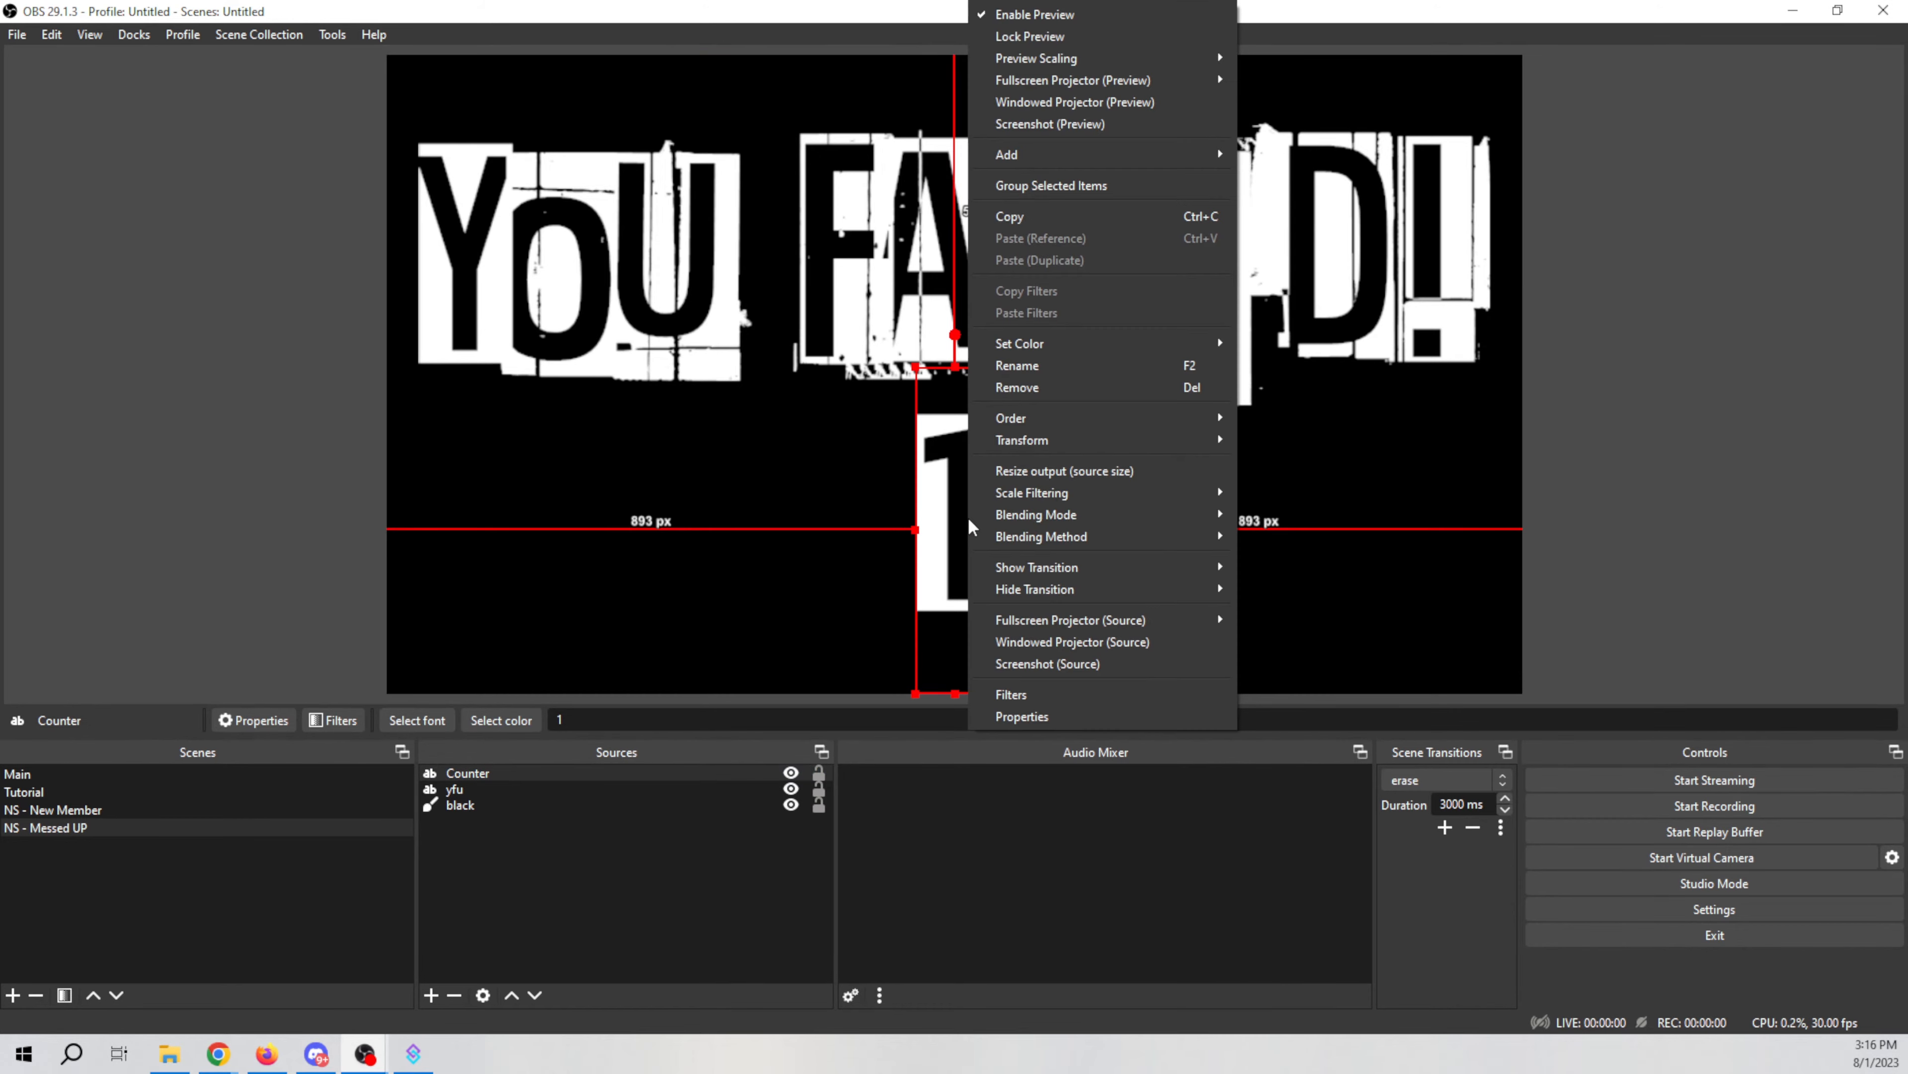
mouse_move(1052, 440)
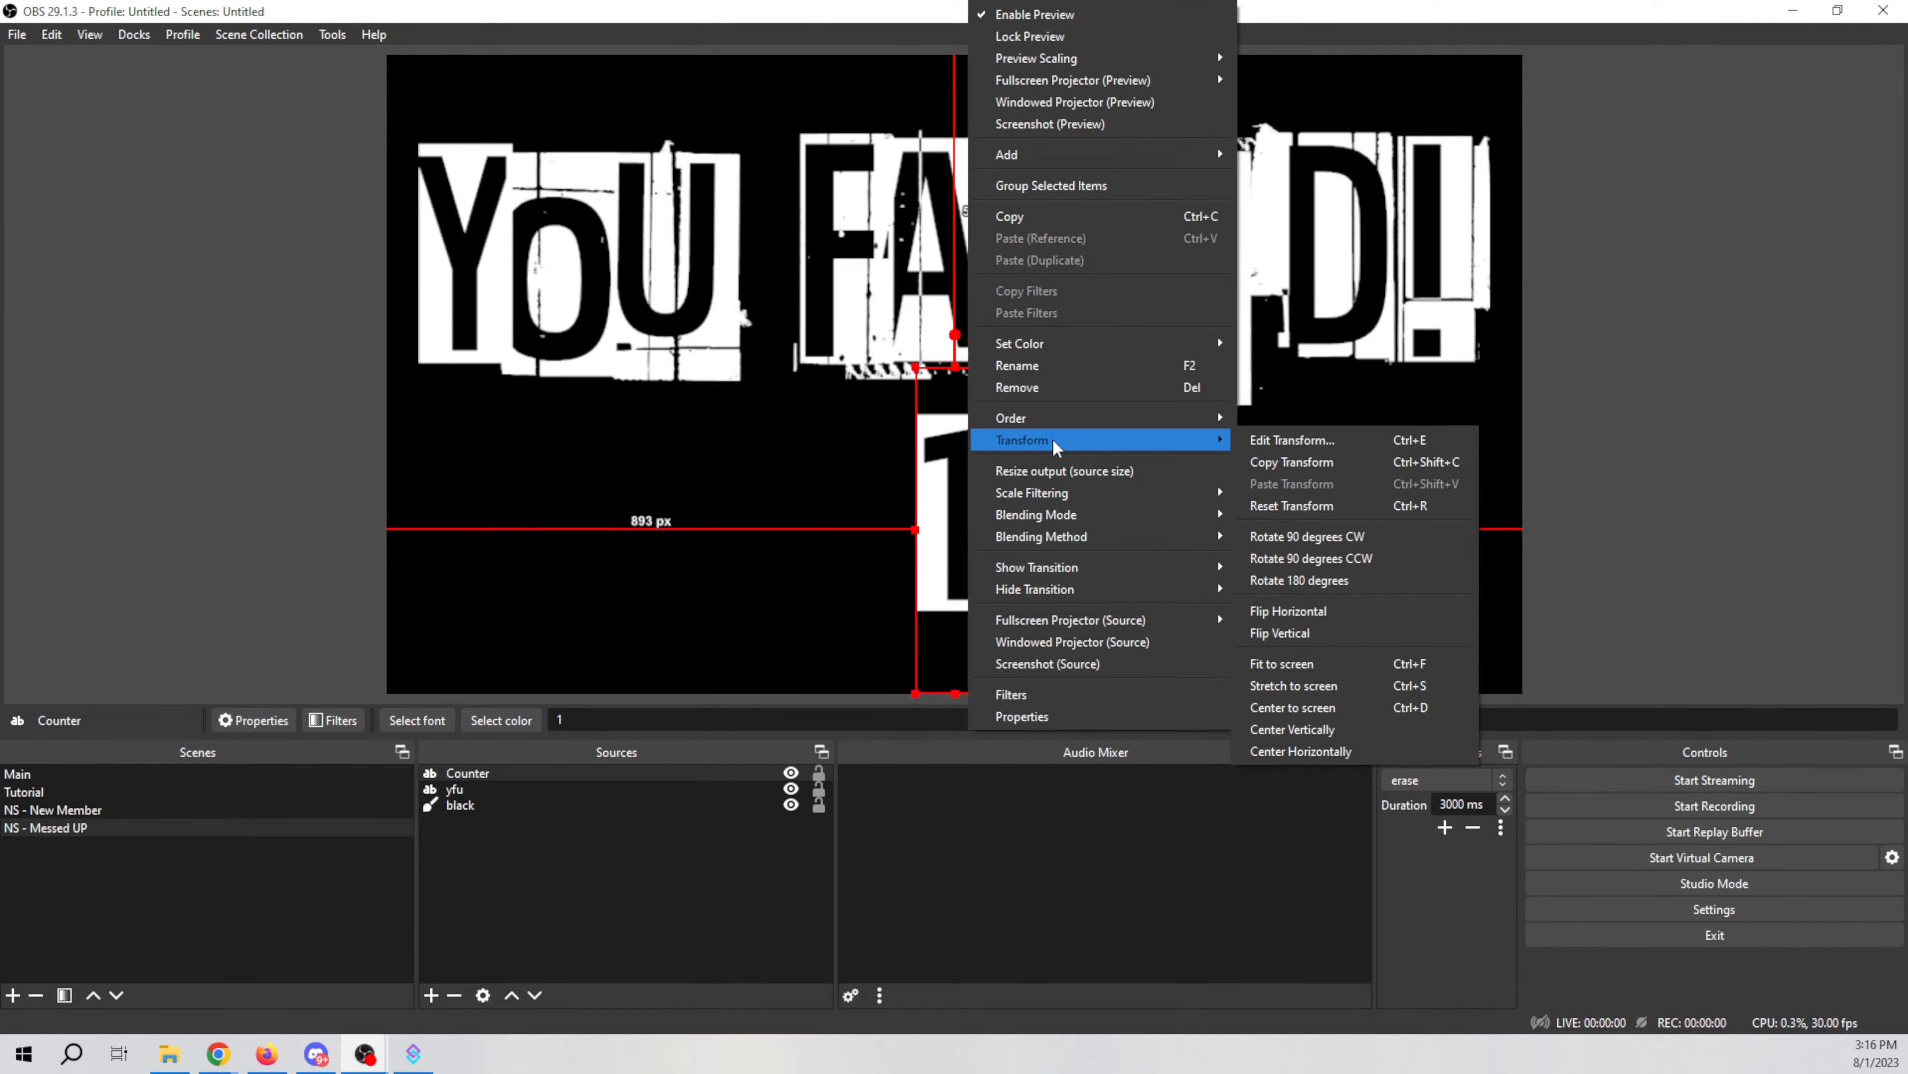
left_click(1311, 441)
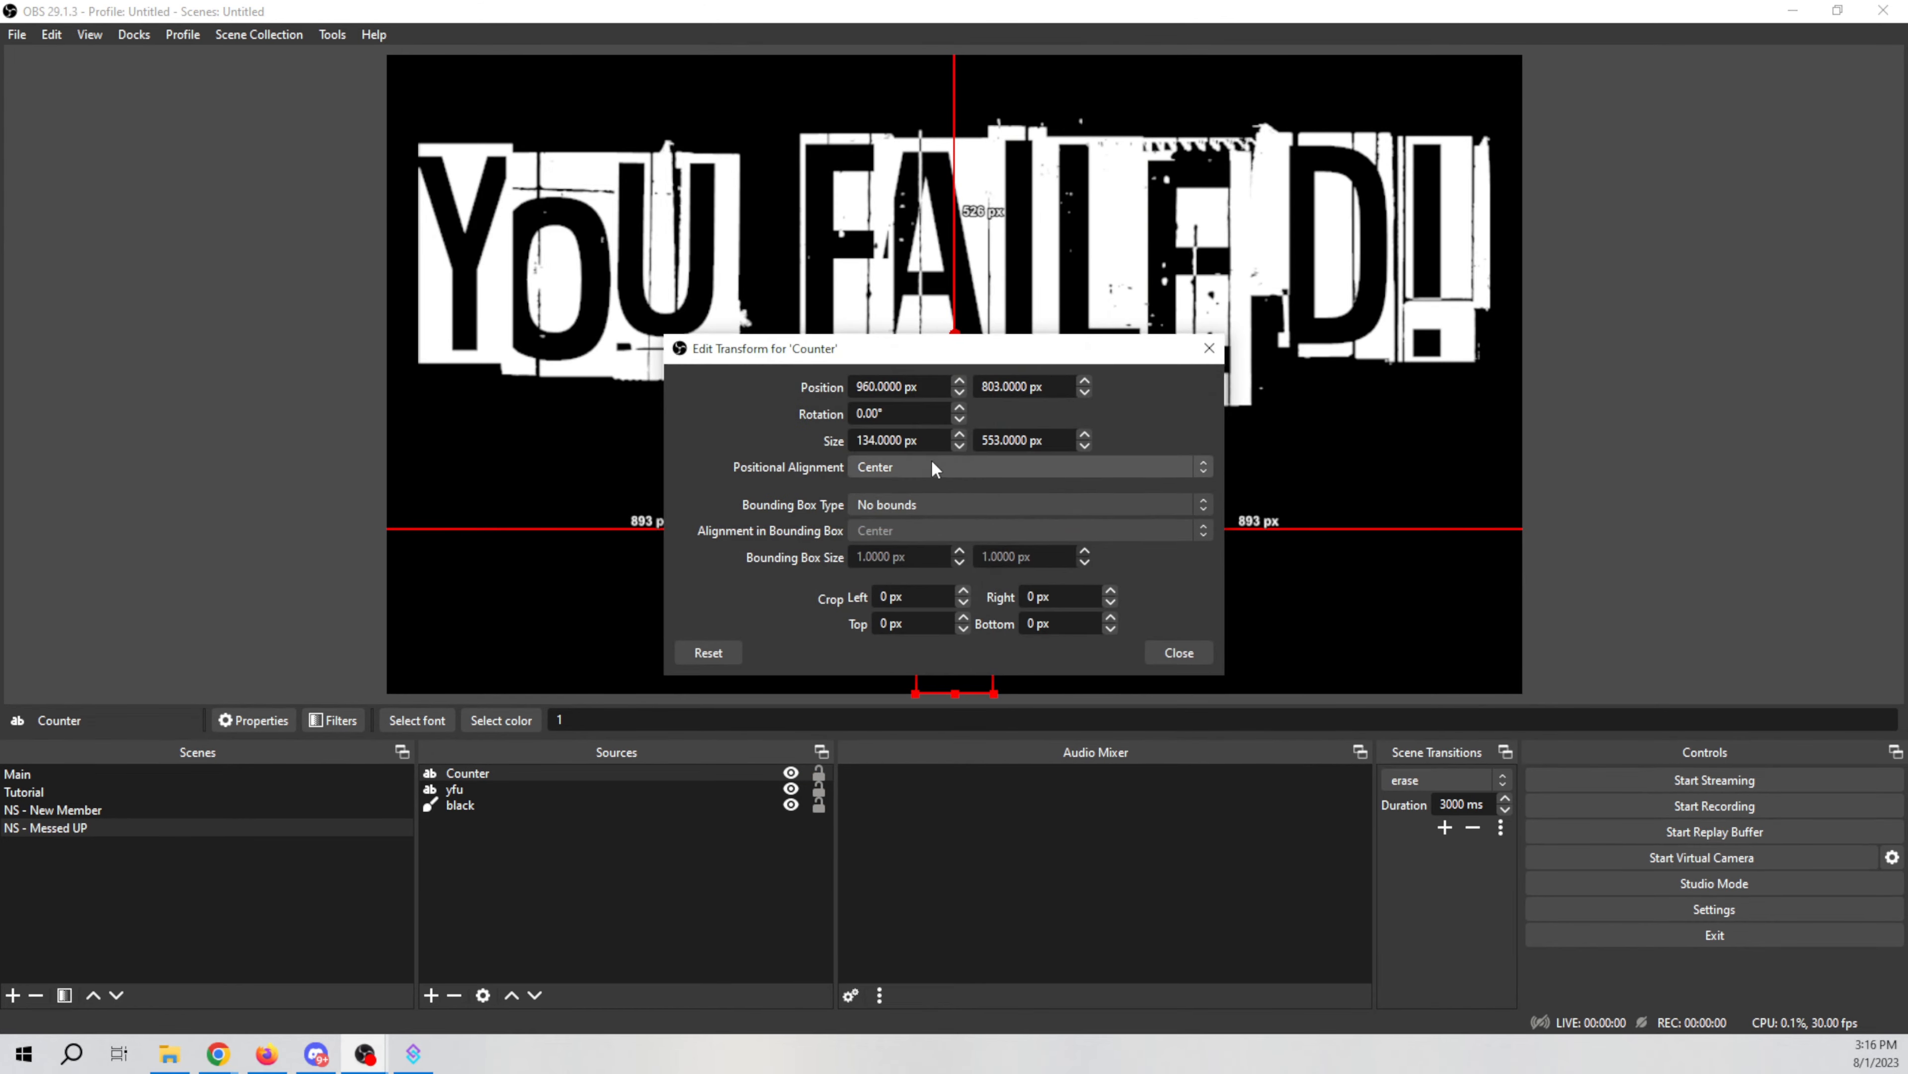
left_click(1162, 659)
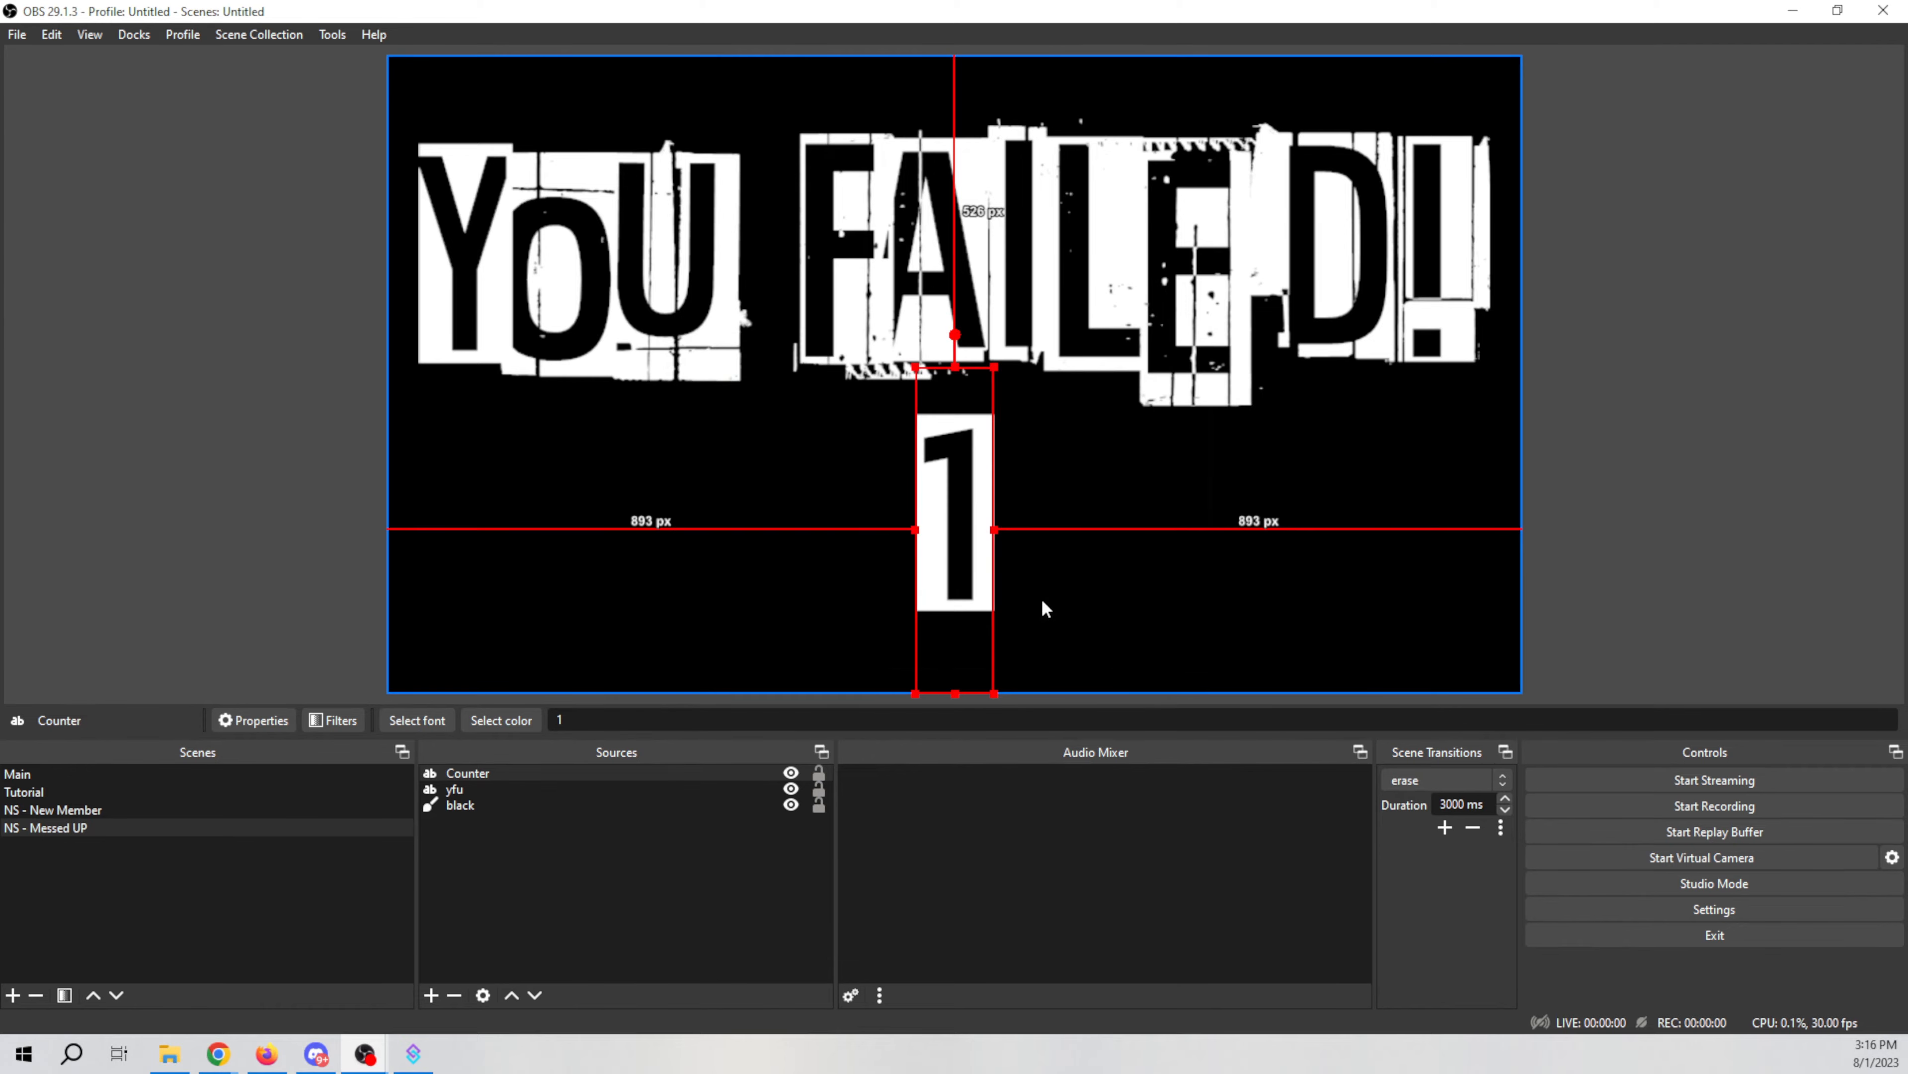
right_click(970, 554)
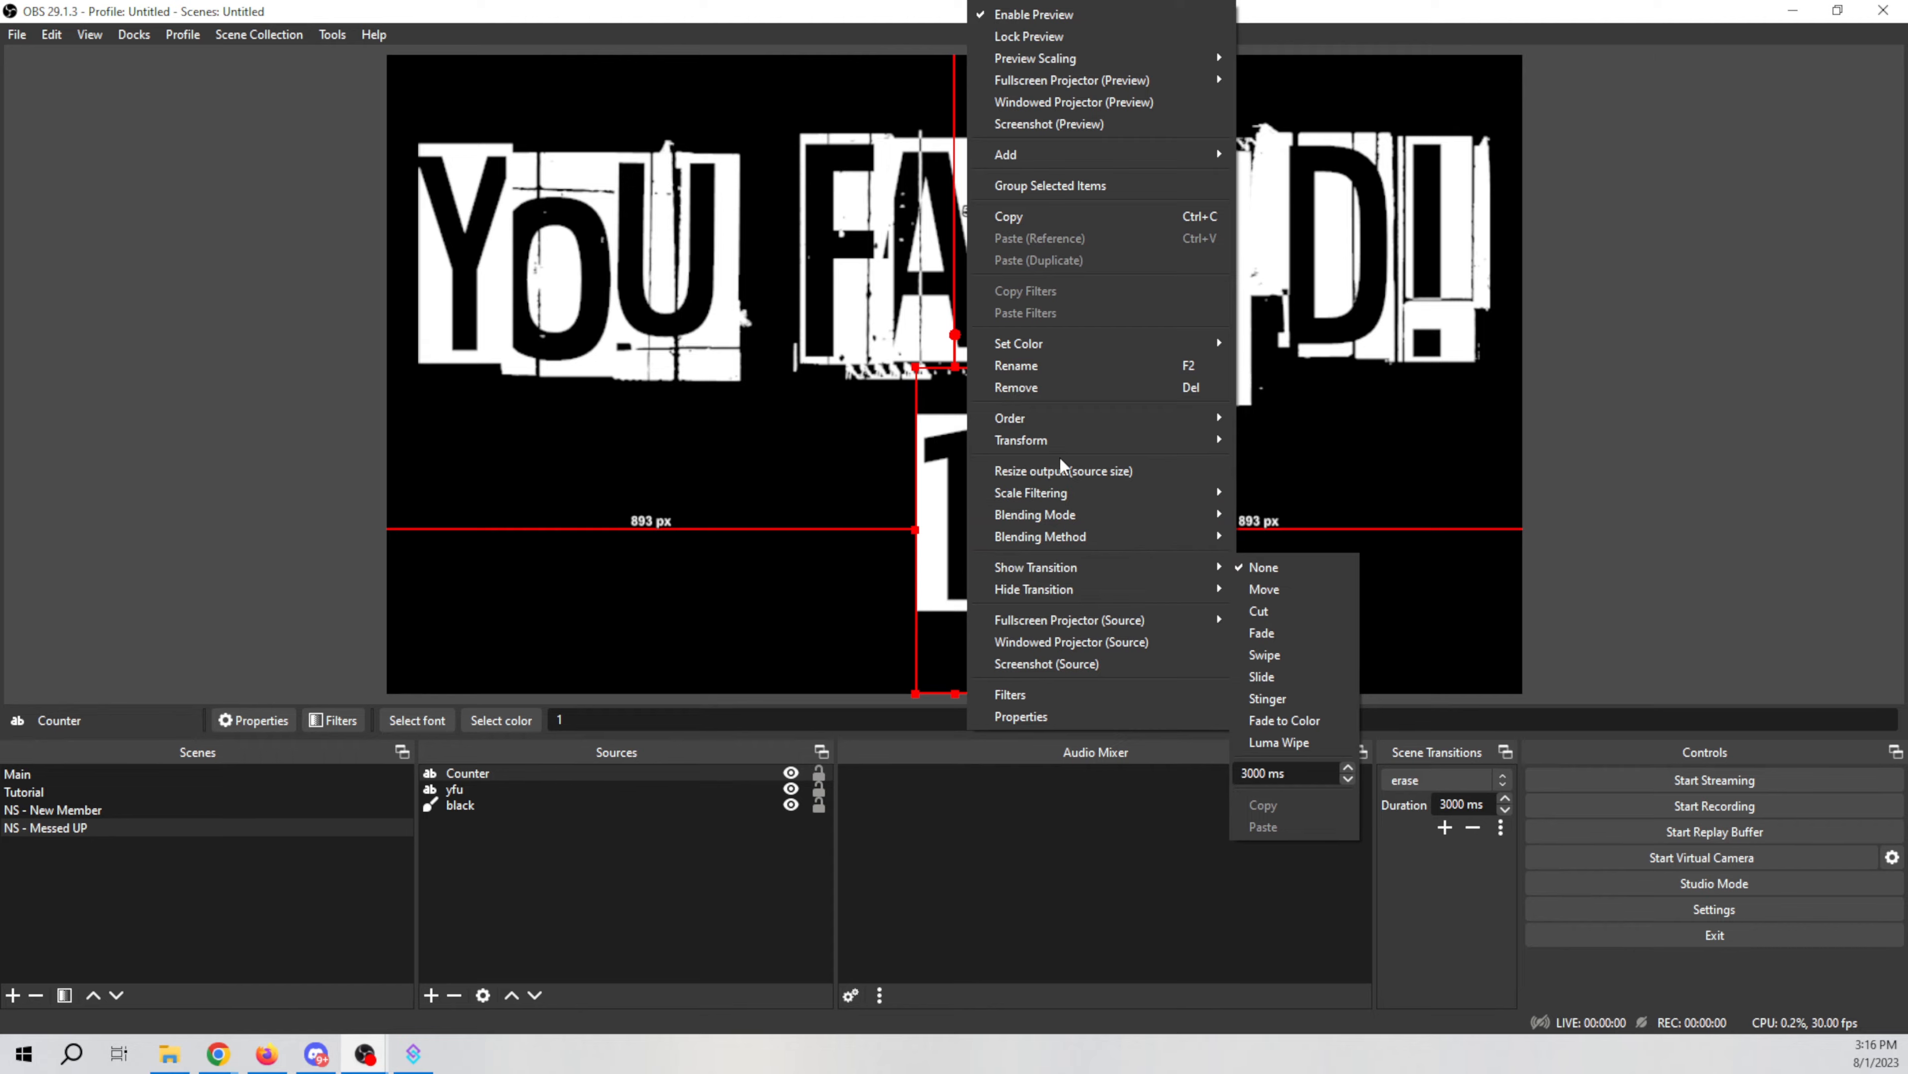
mouse_move(1071, 444)
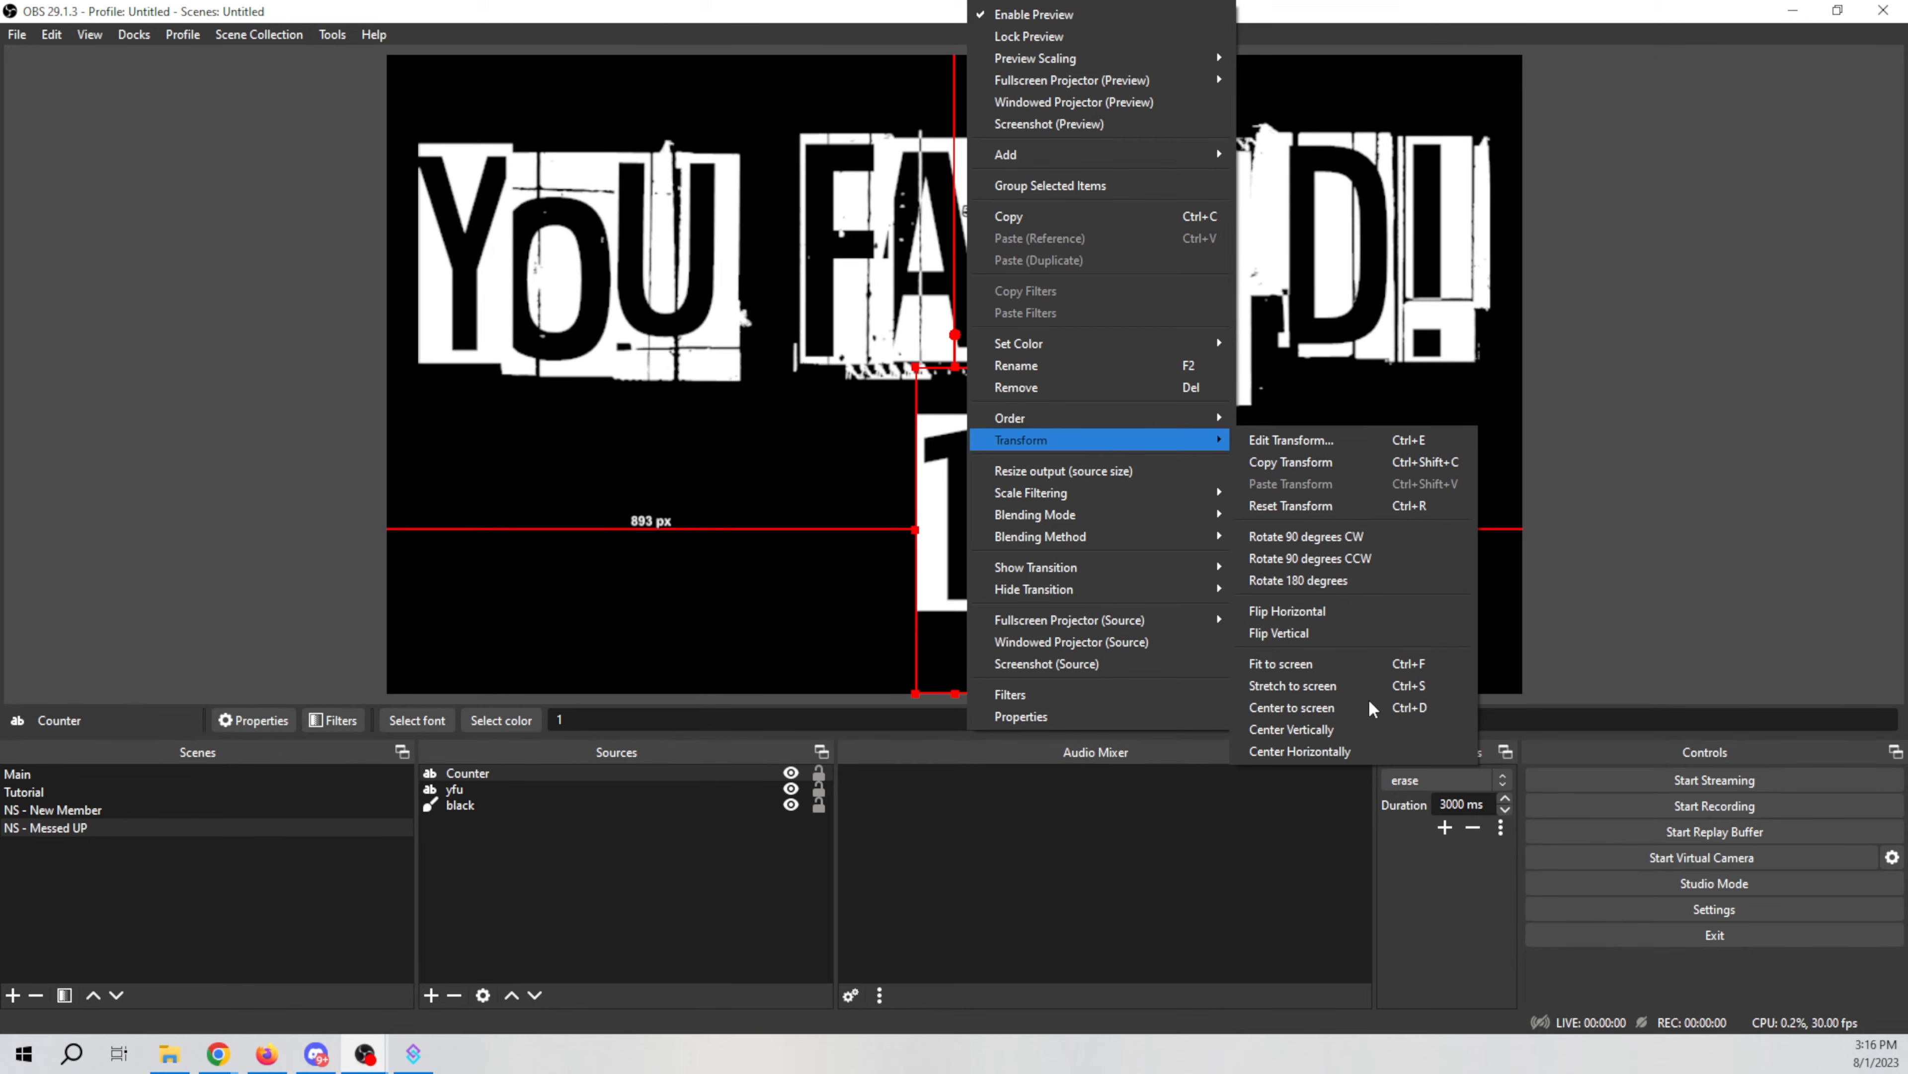
left_click(1369, 752)
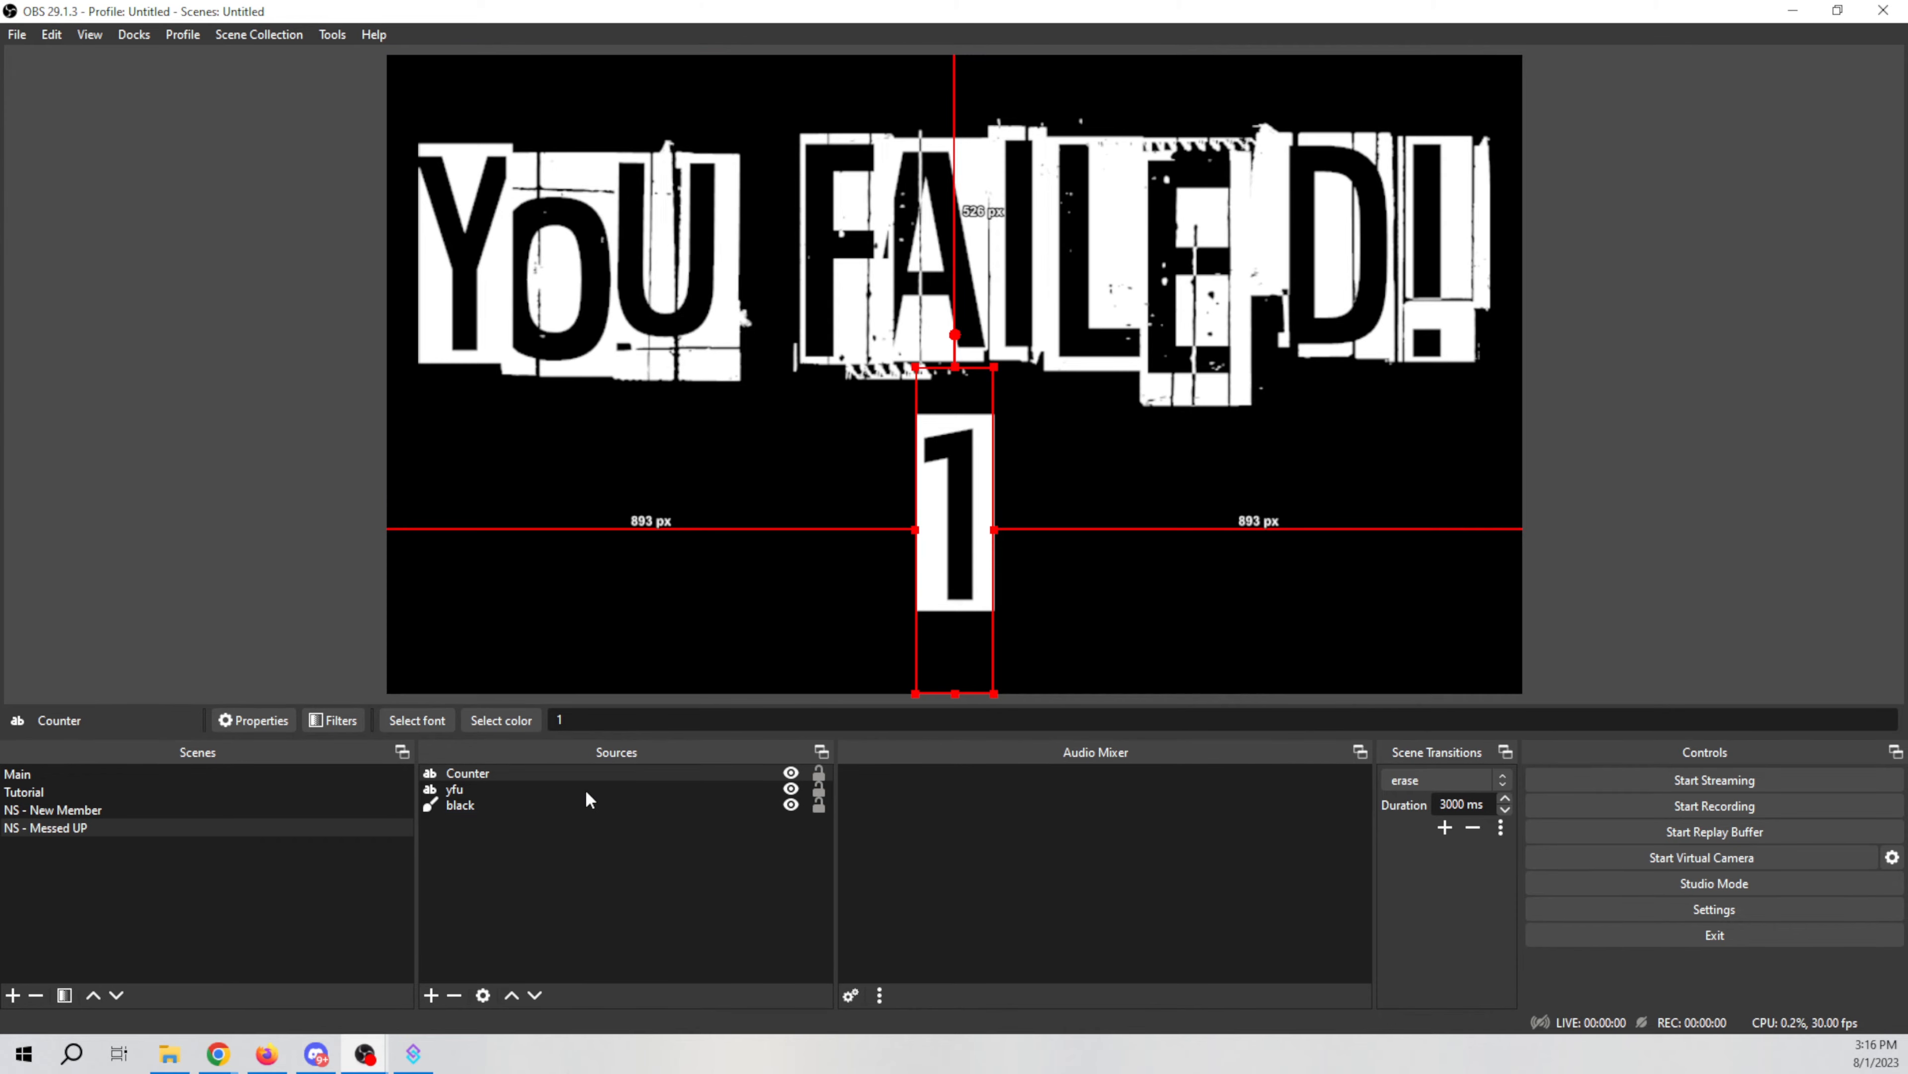
left_click(536, 807)
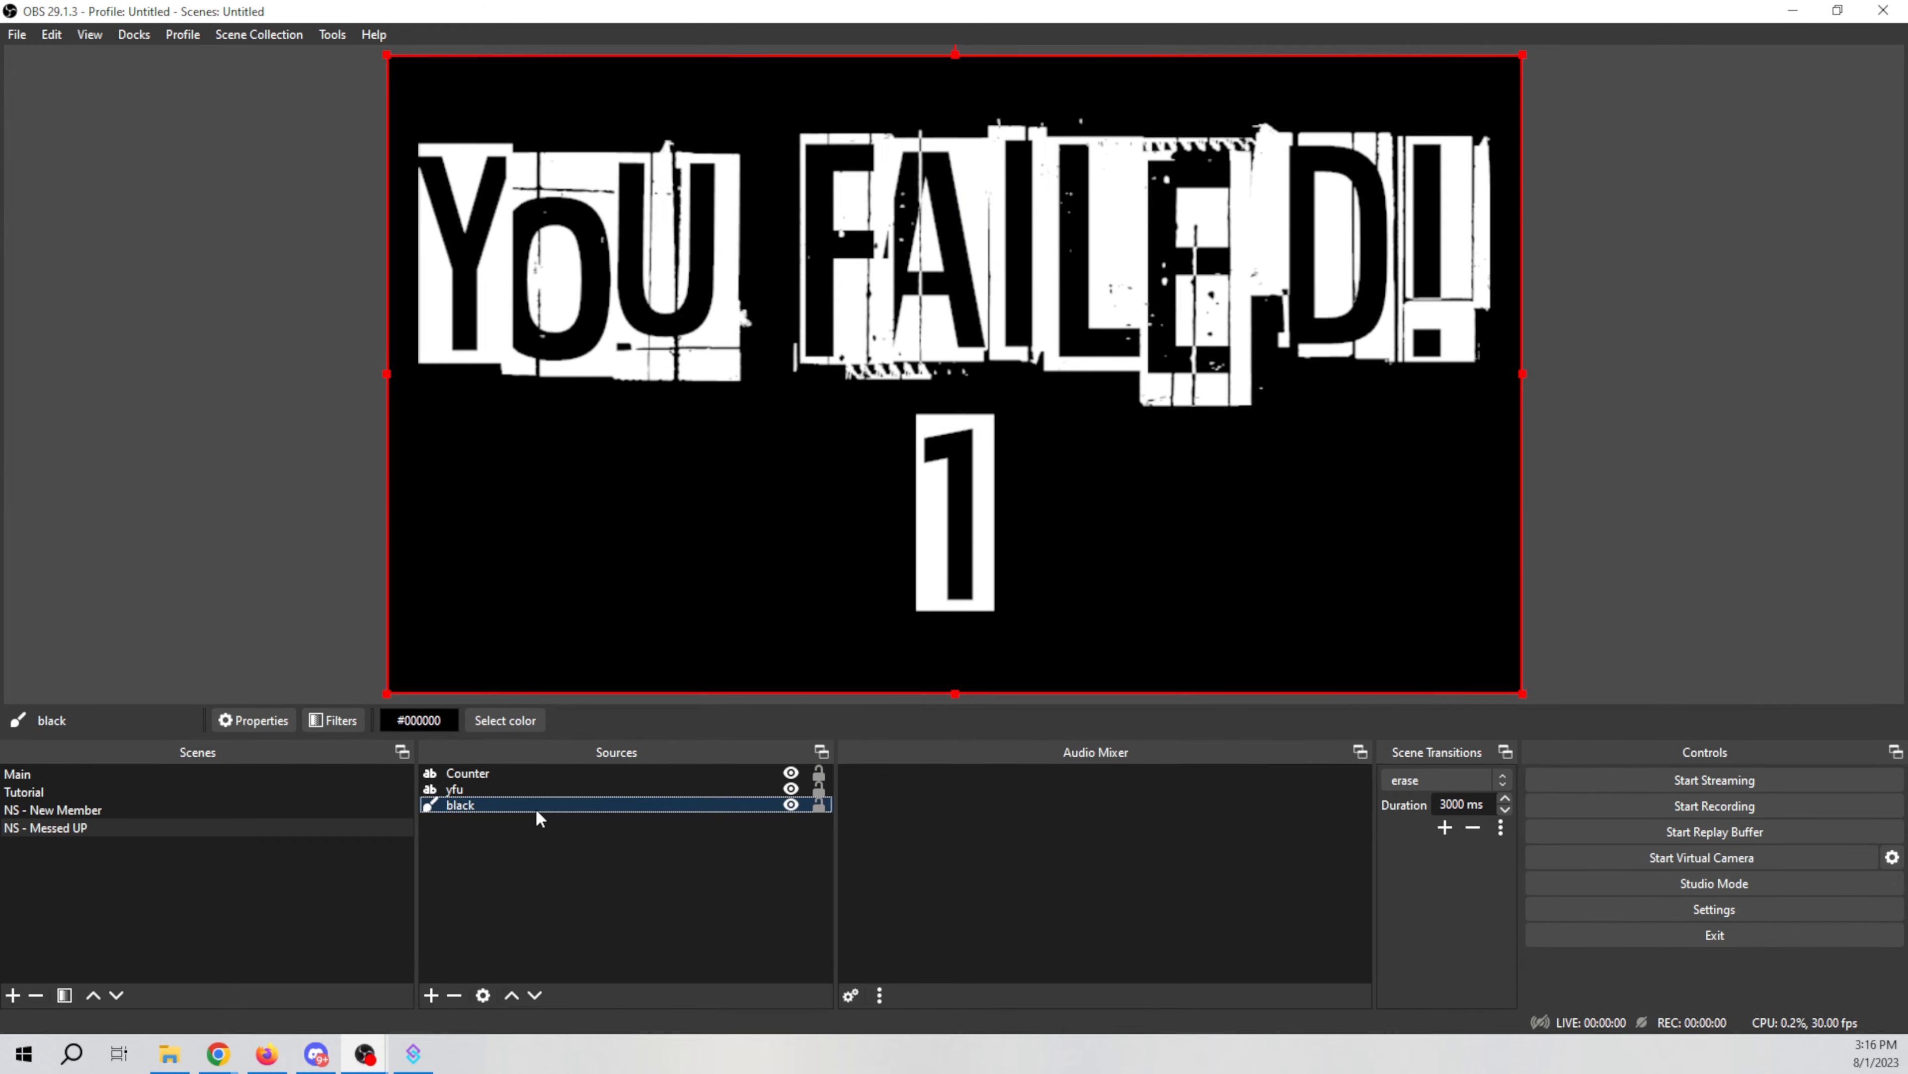
left_click(431, 1000)
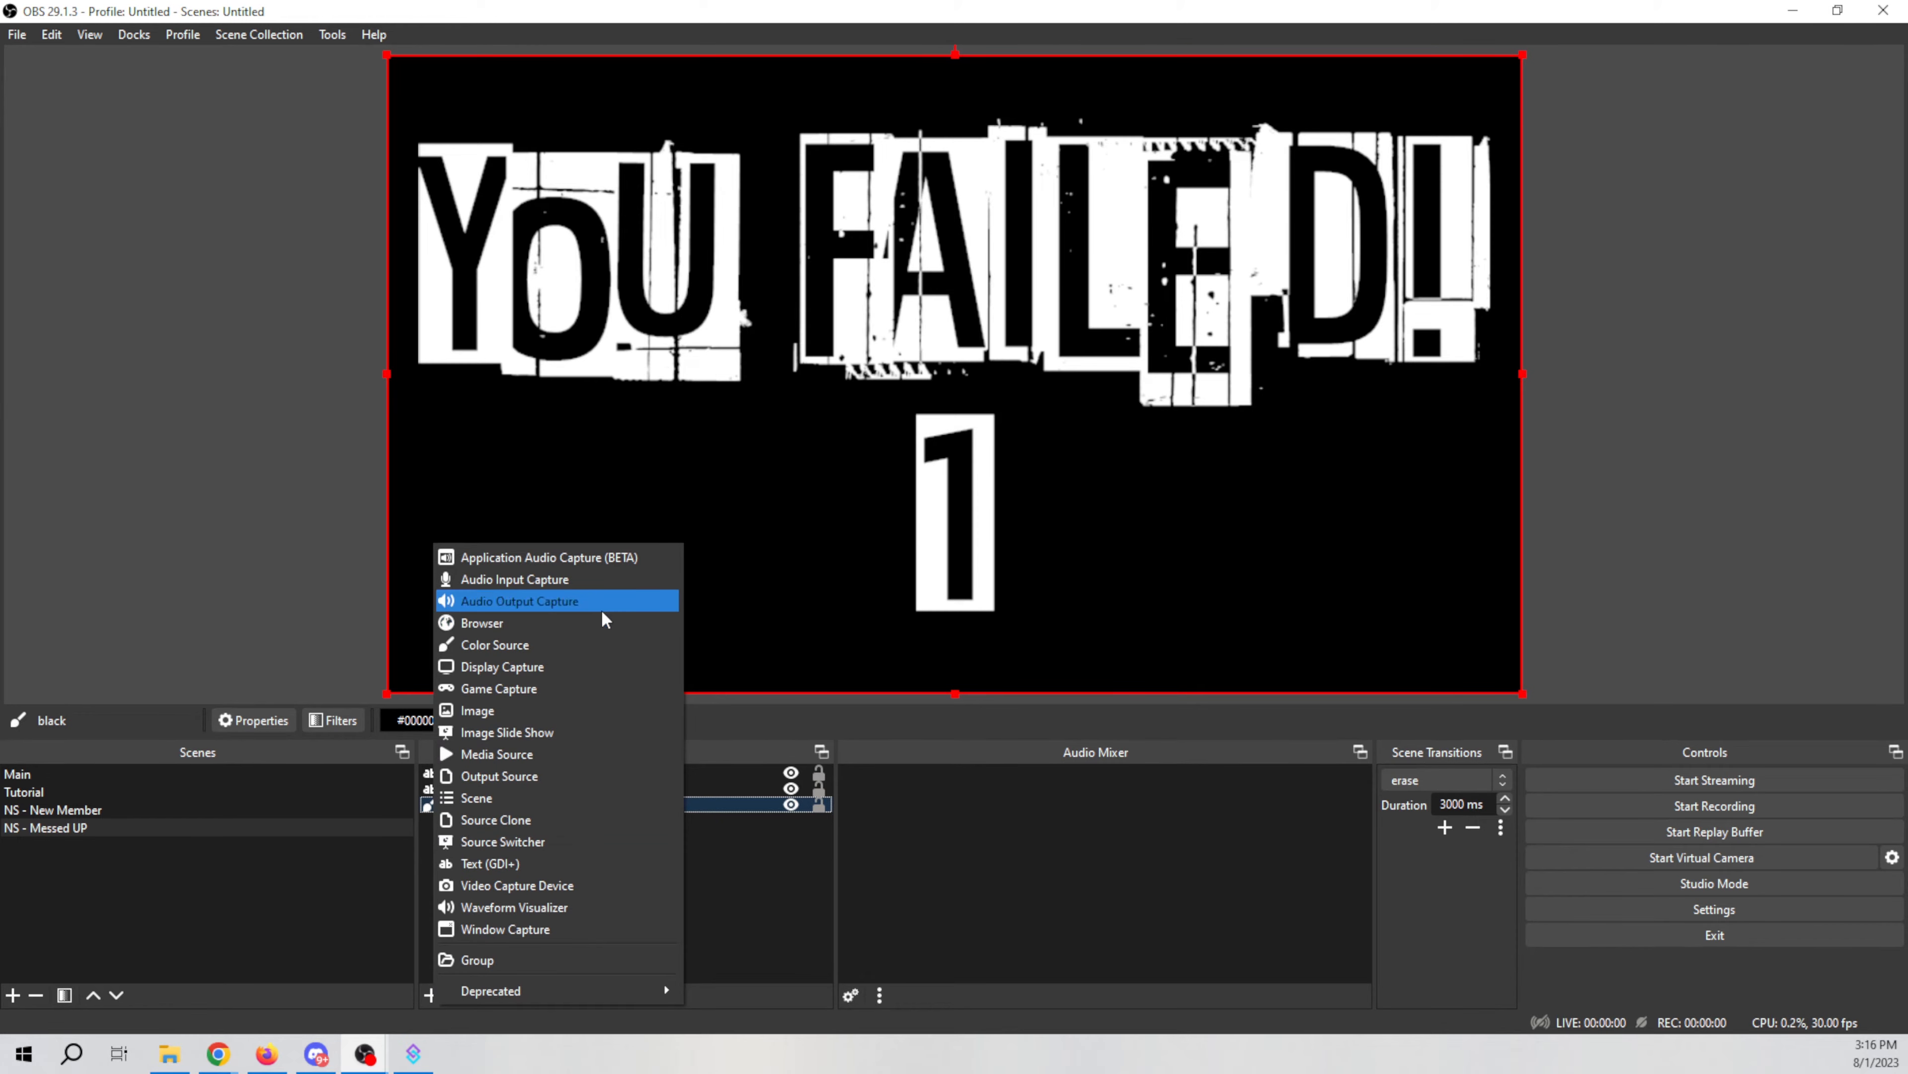
left_click(601, 644)
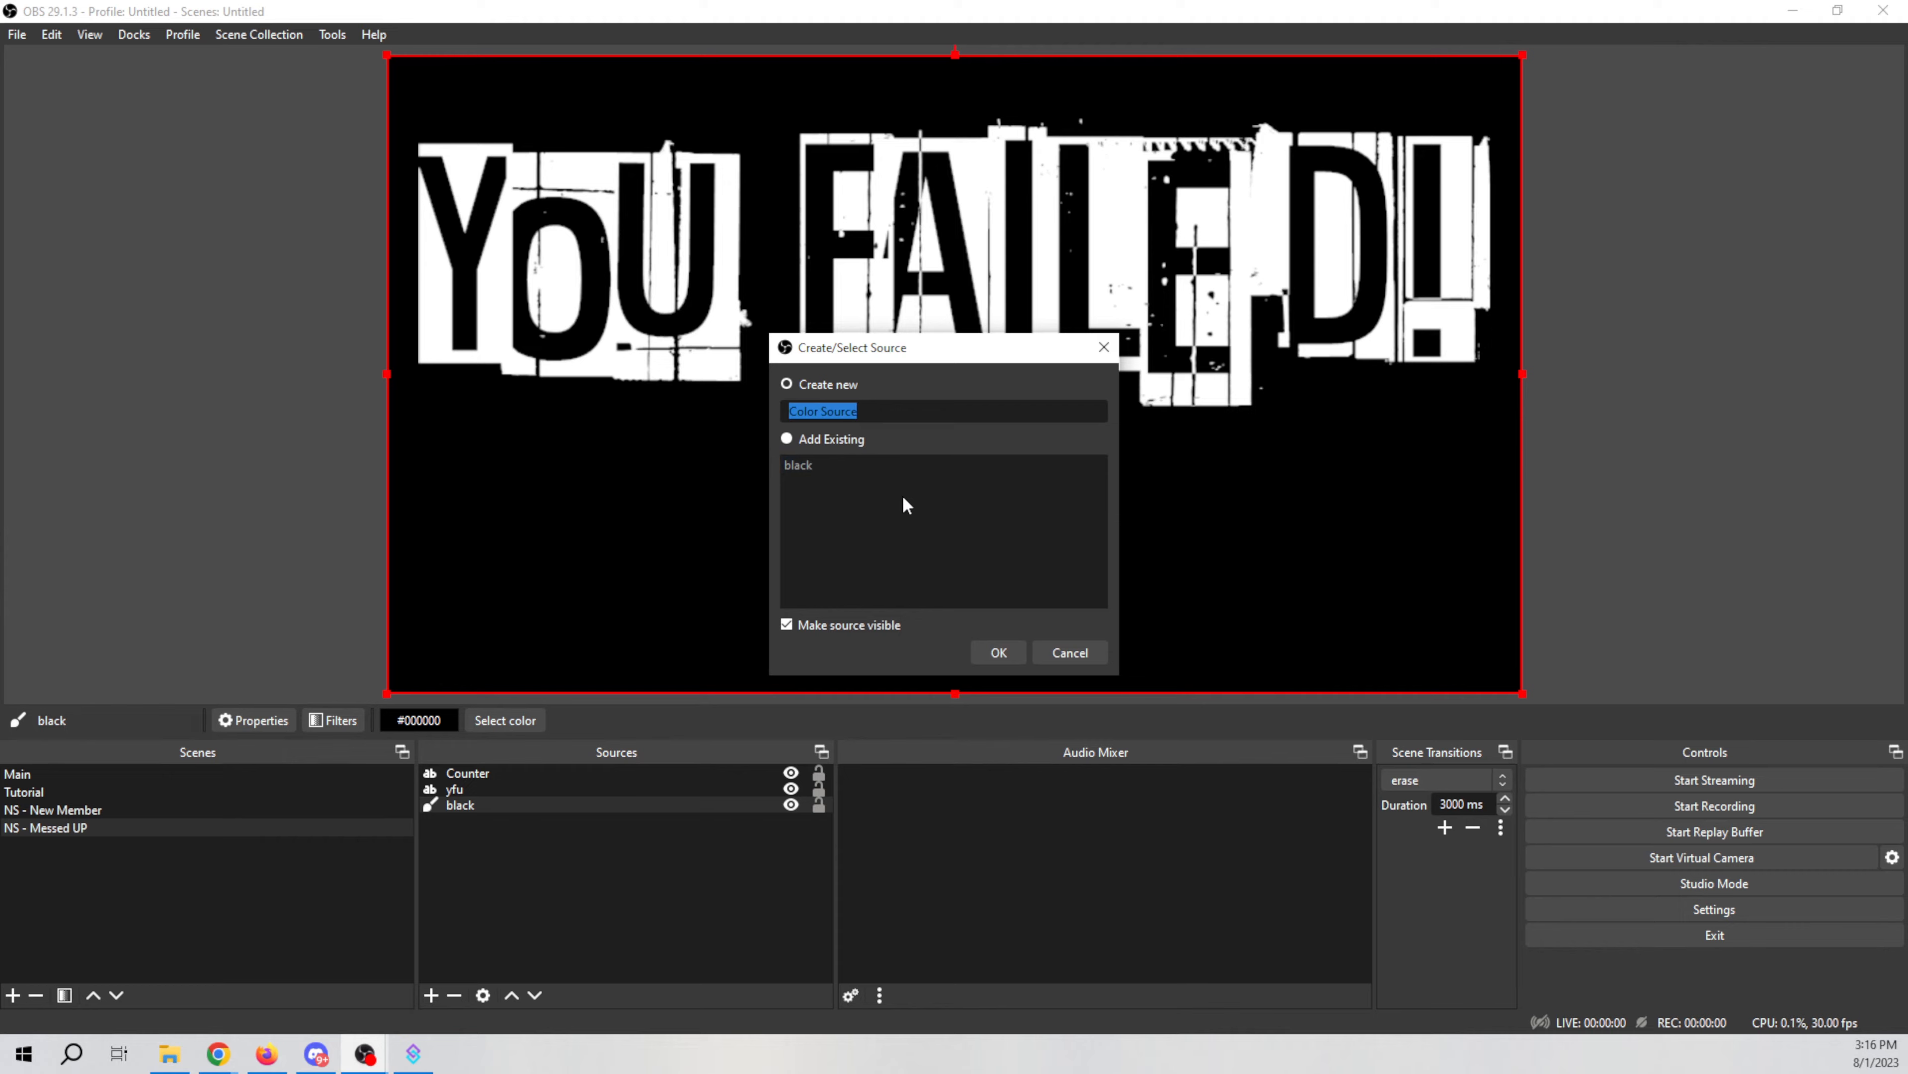
left_click(1075, 653)
Step: Review the black color source's properties and its color picker settings
right_click(498, 806)
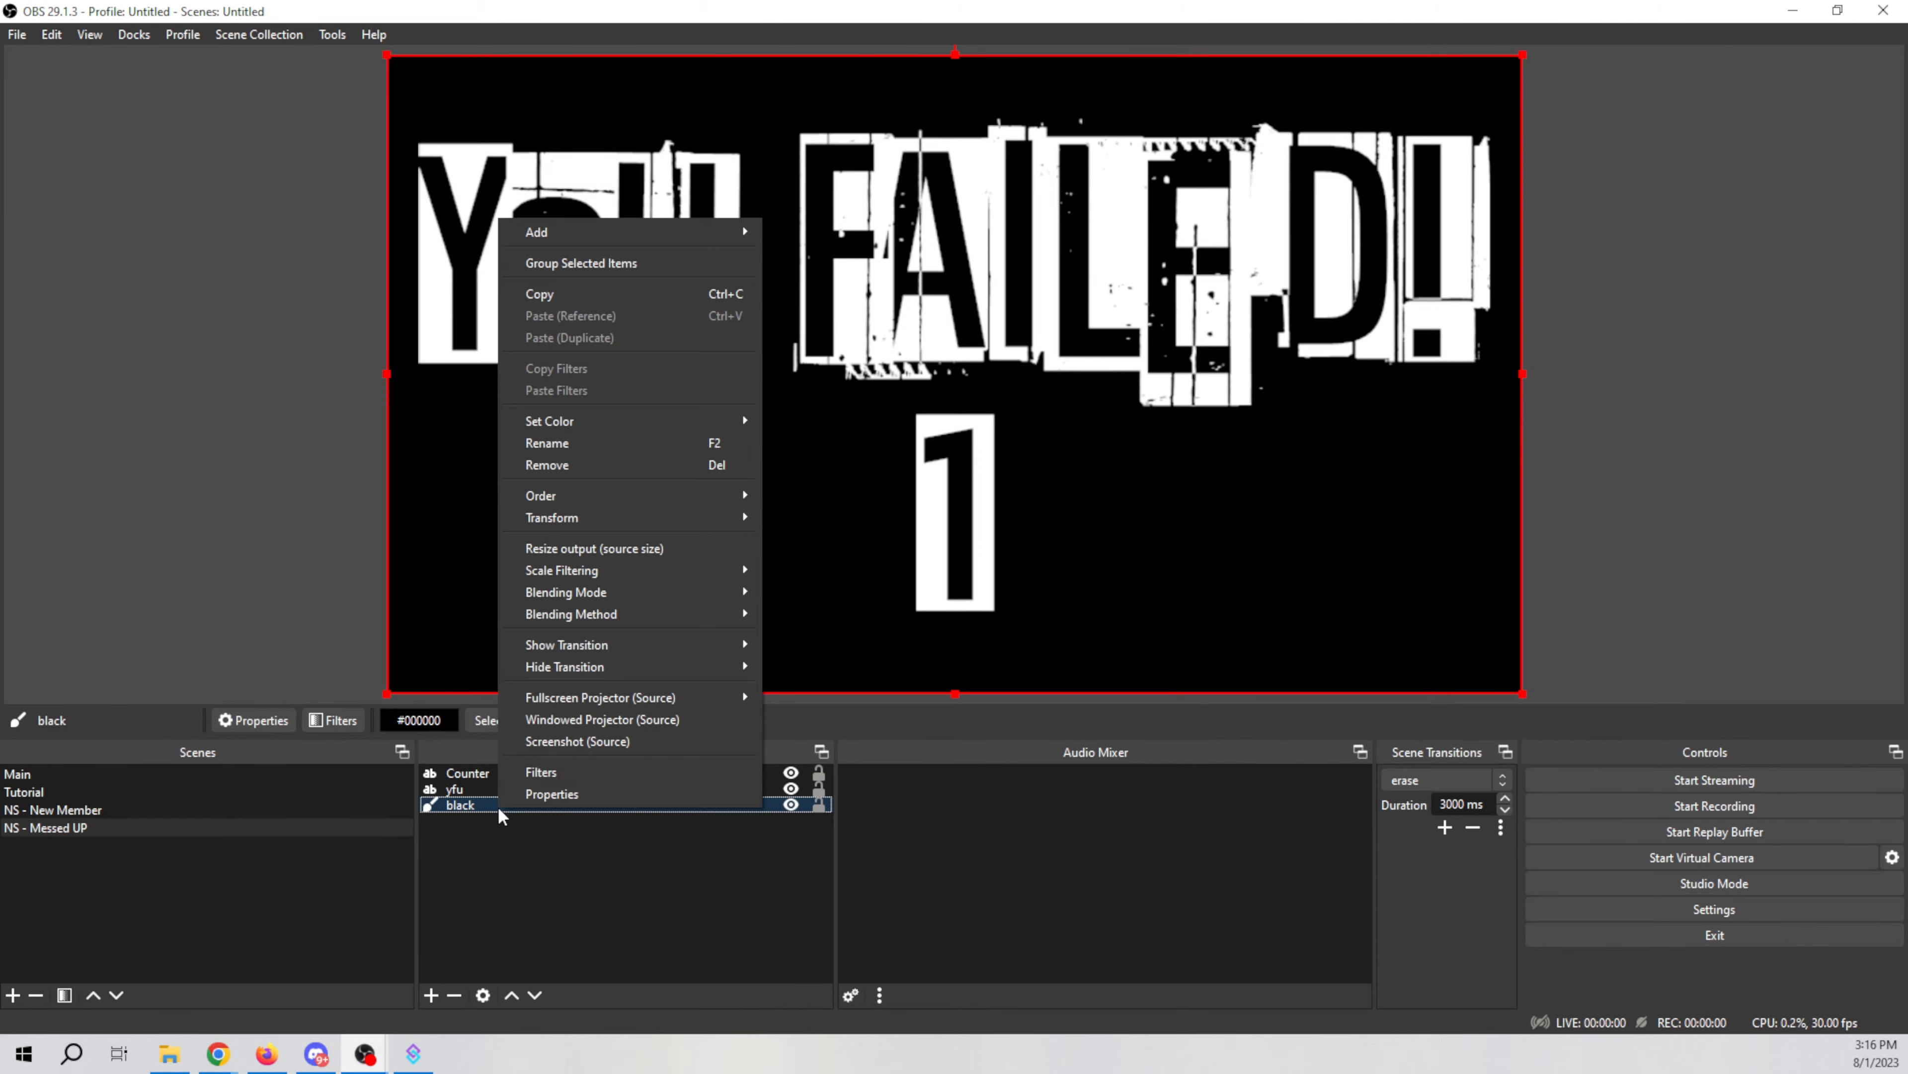
left_click(569, 794)
left_click(1144, 528)
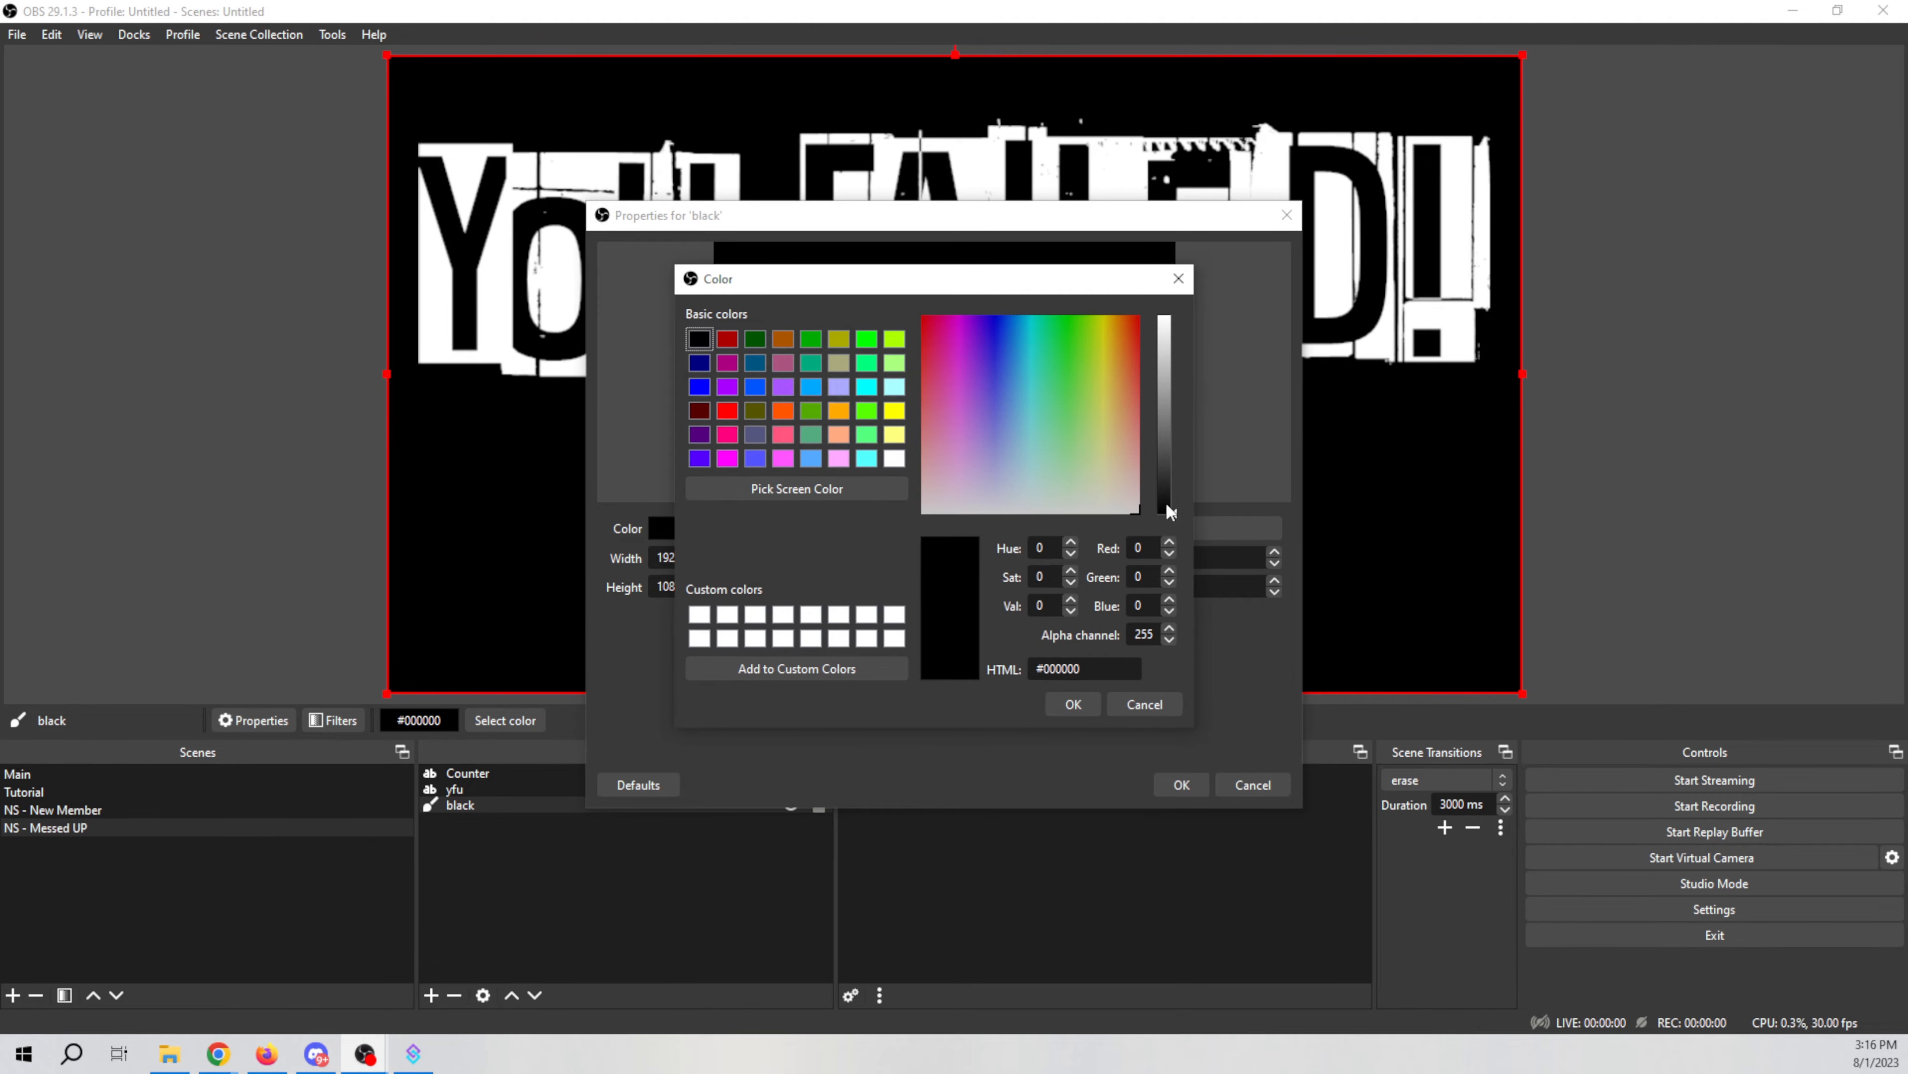
left_click(1065, 704)
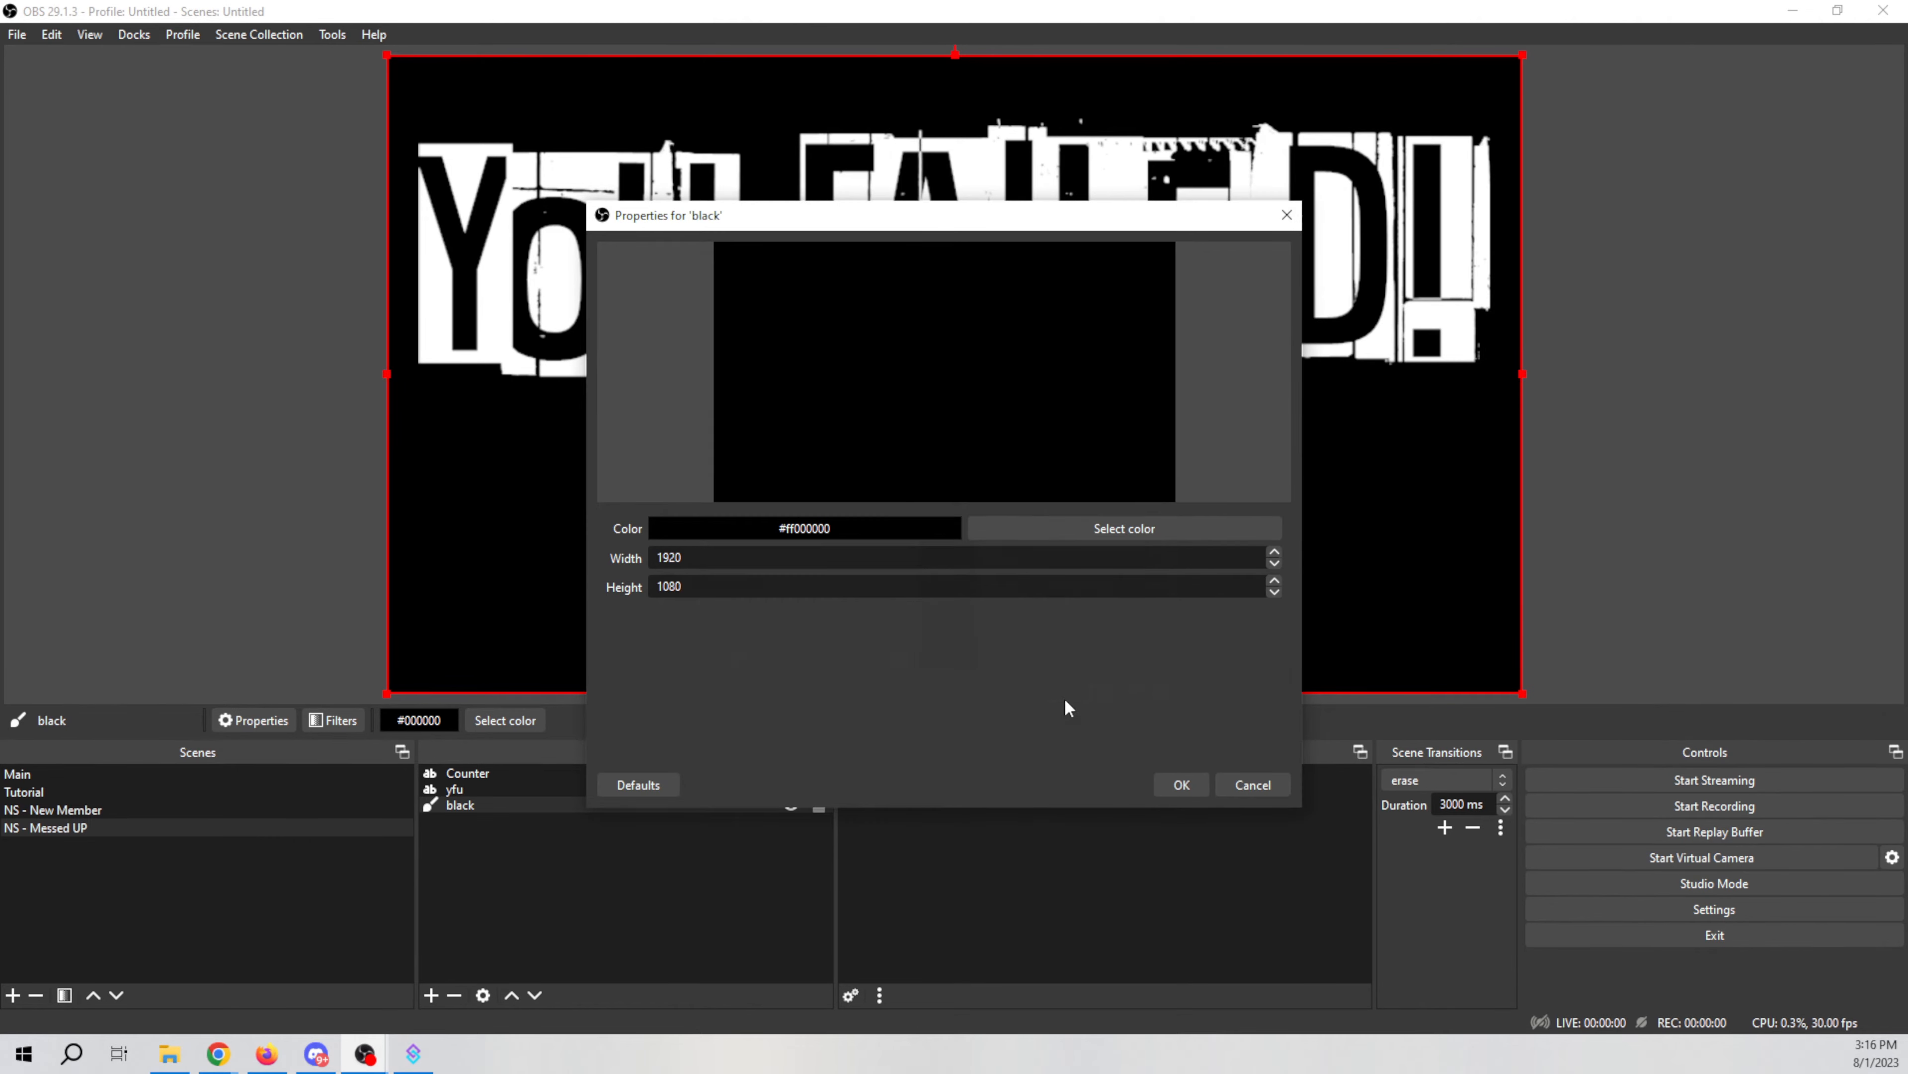
left_click(1179, 787)
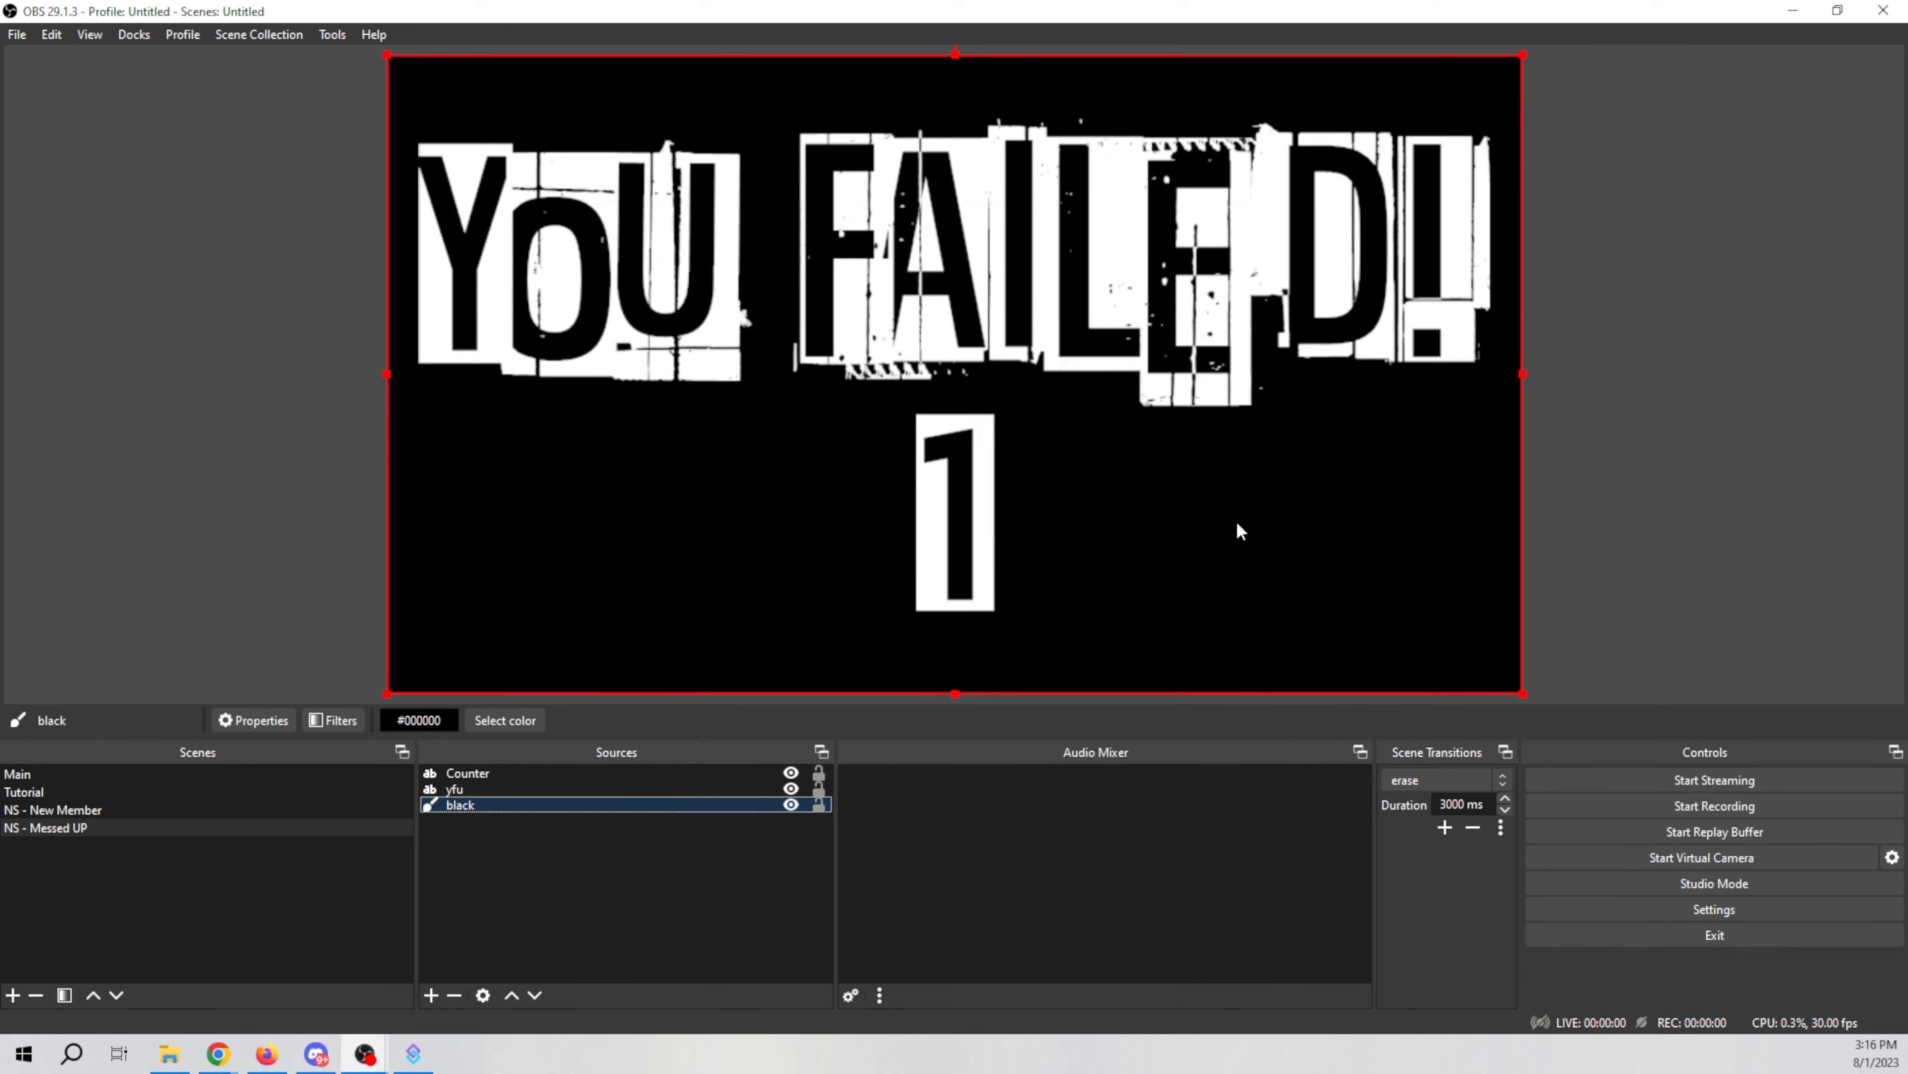
Step: Try to reorder the scene's sources in the list
left_click_drag(550, 798, 559, 770)
left_click_drag(674, 780, 669, 834)
left_click(909, 232)
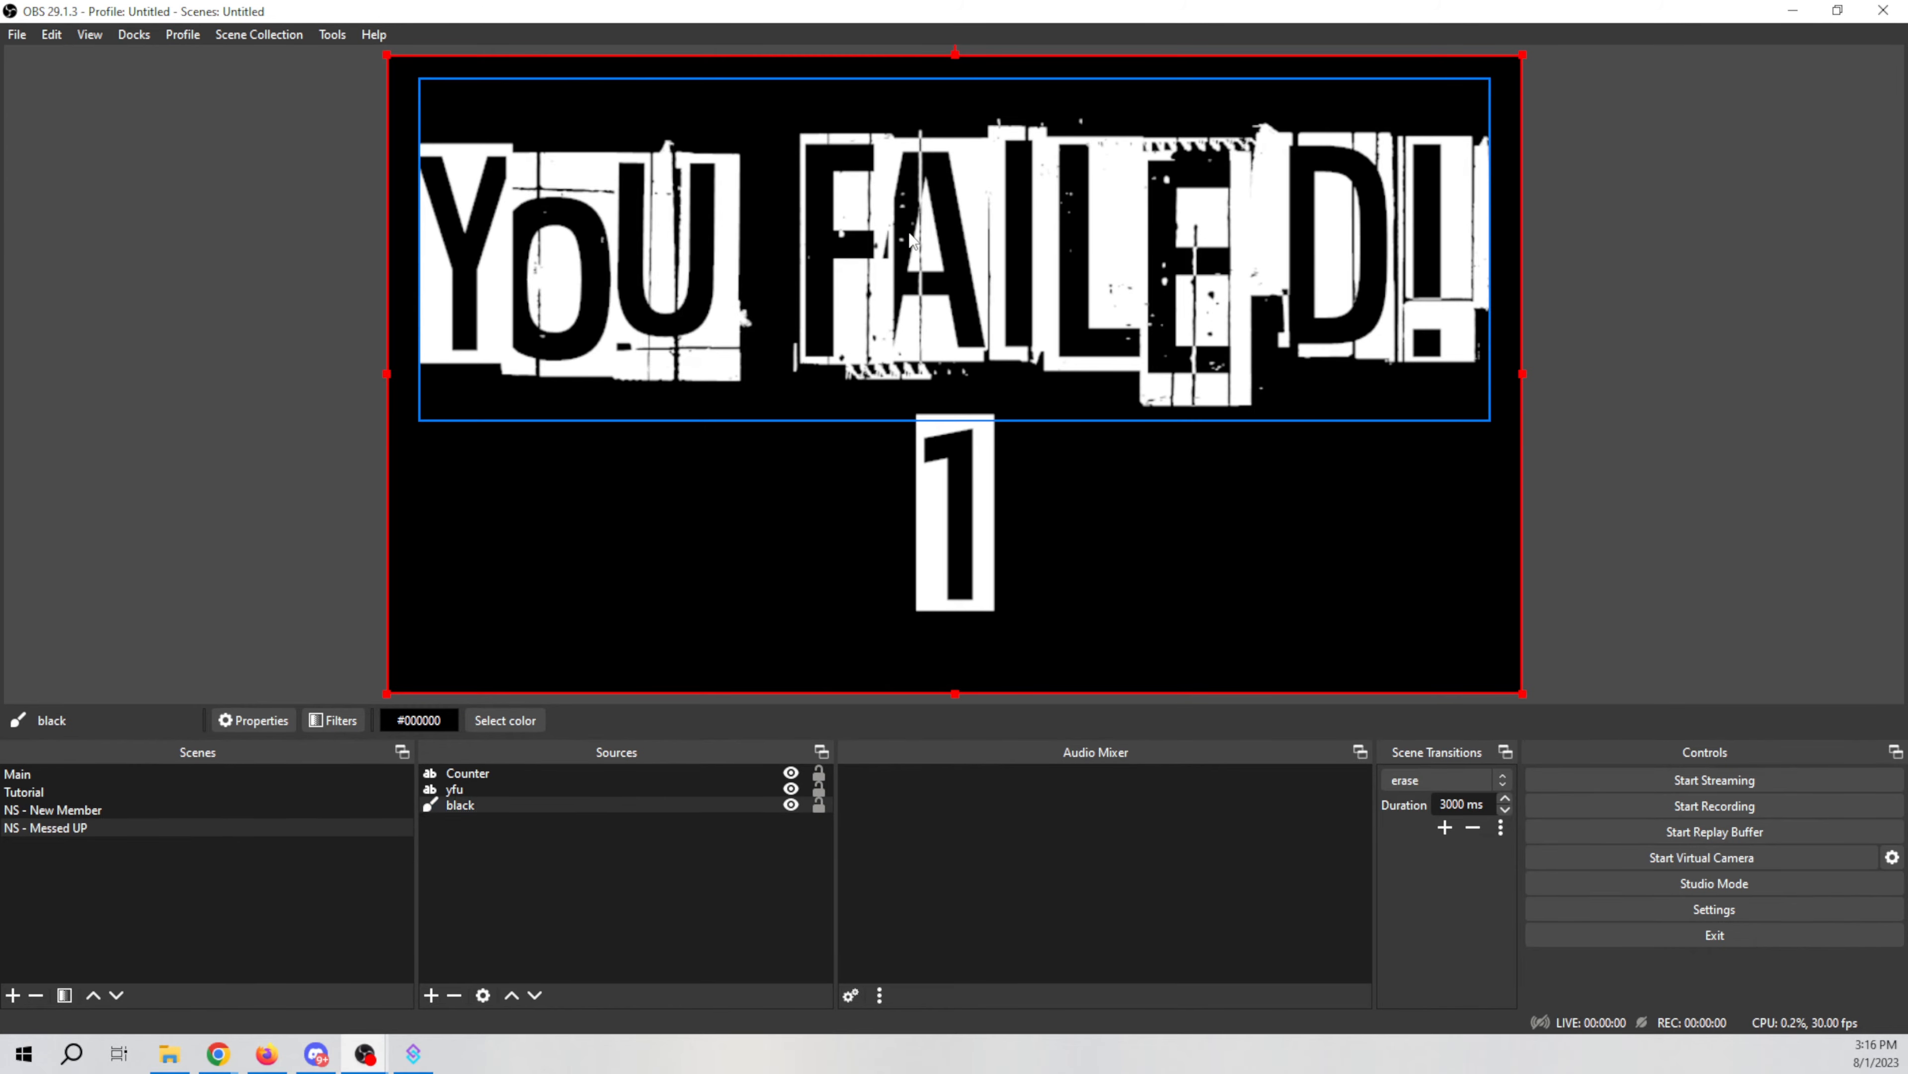
left_click(962, 484)
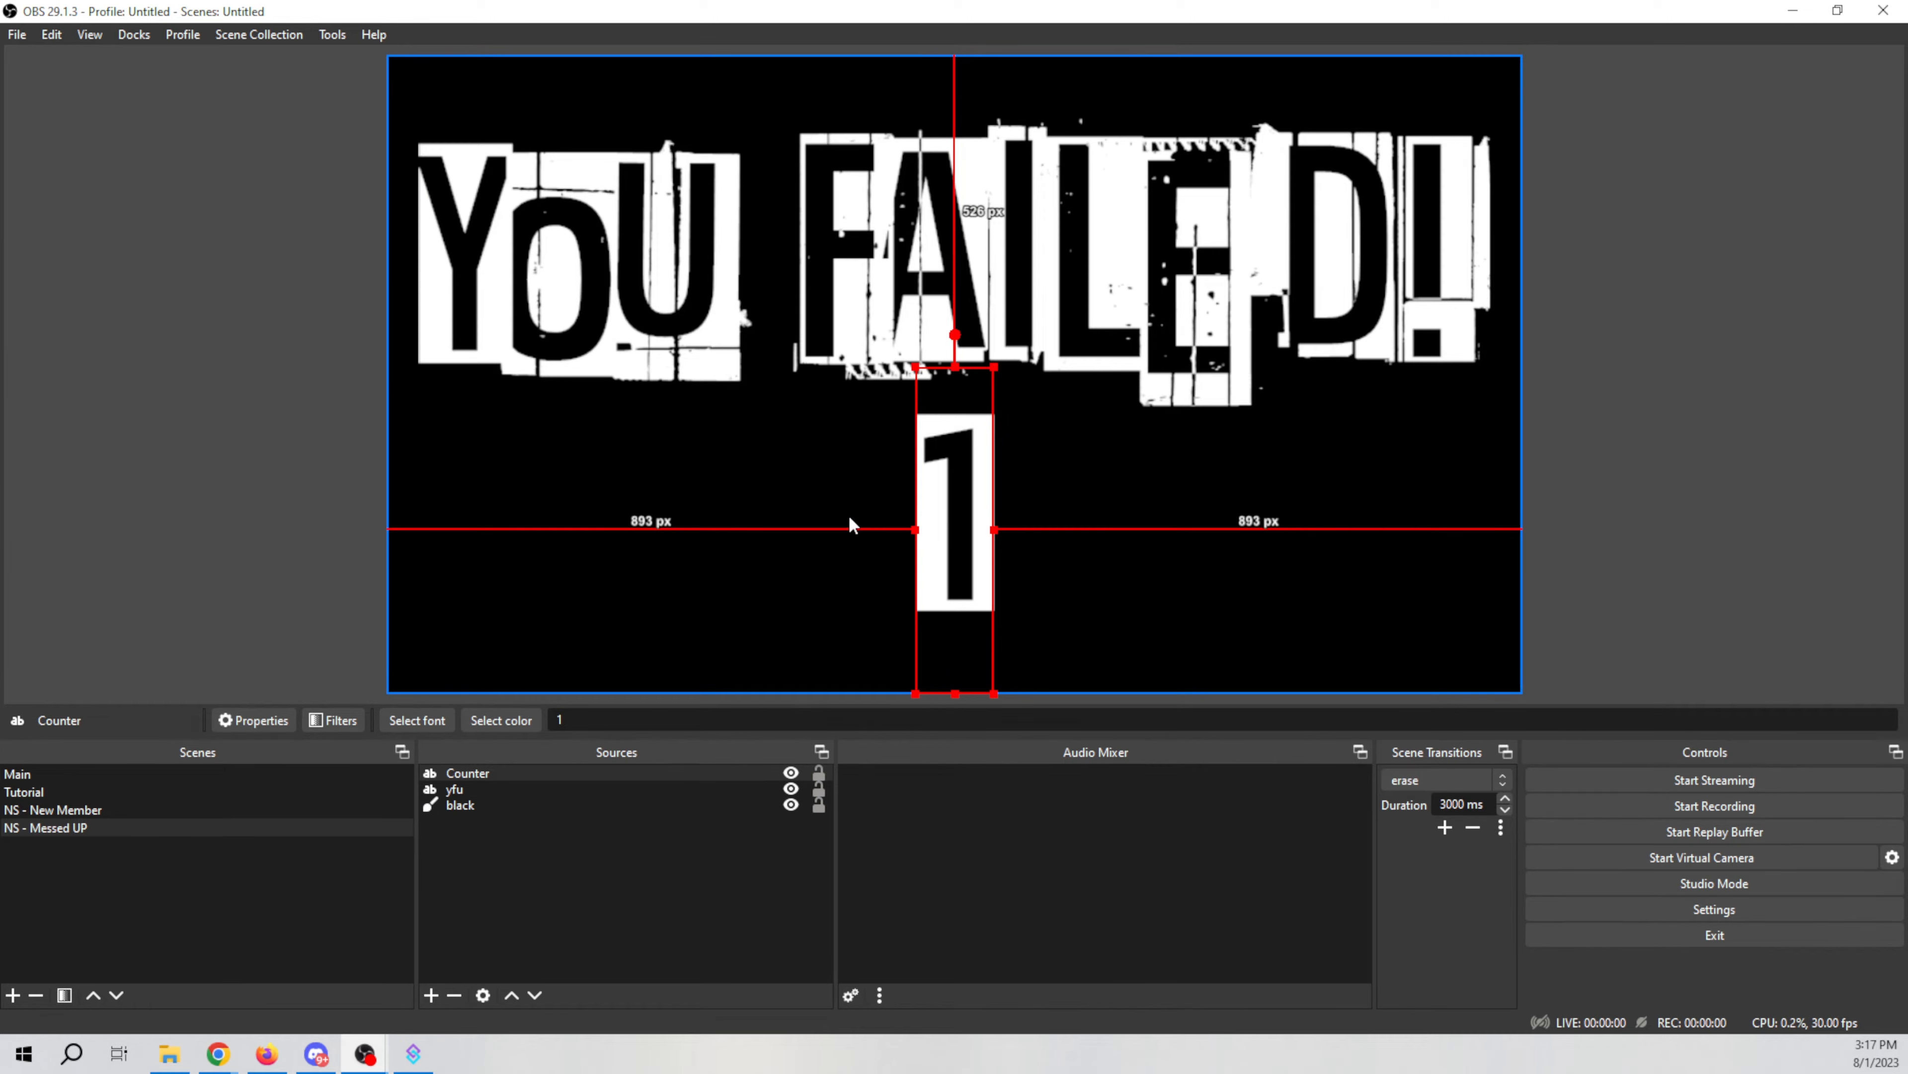
left_click(496, 806)
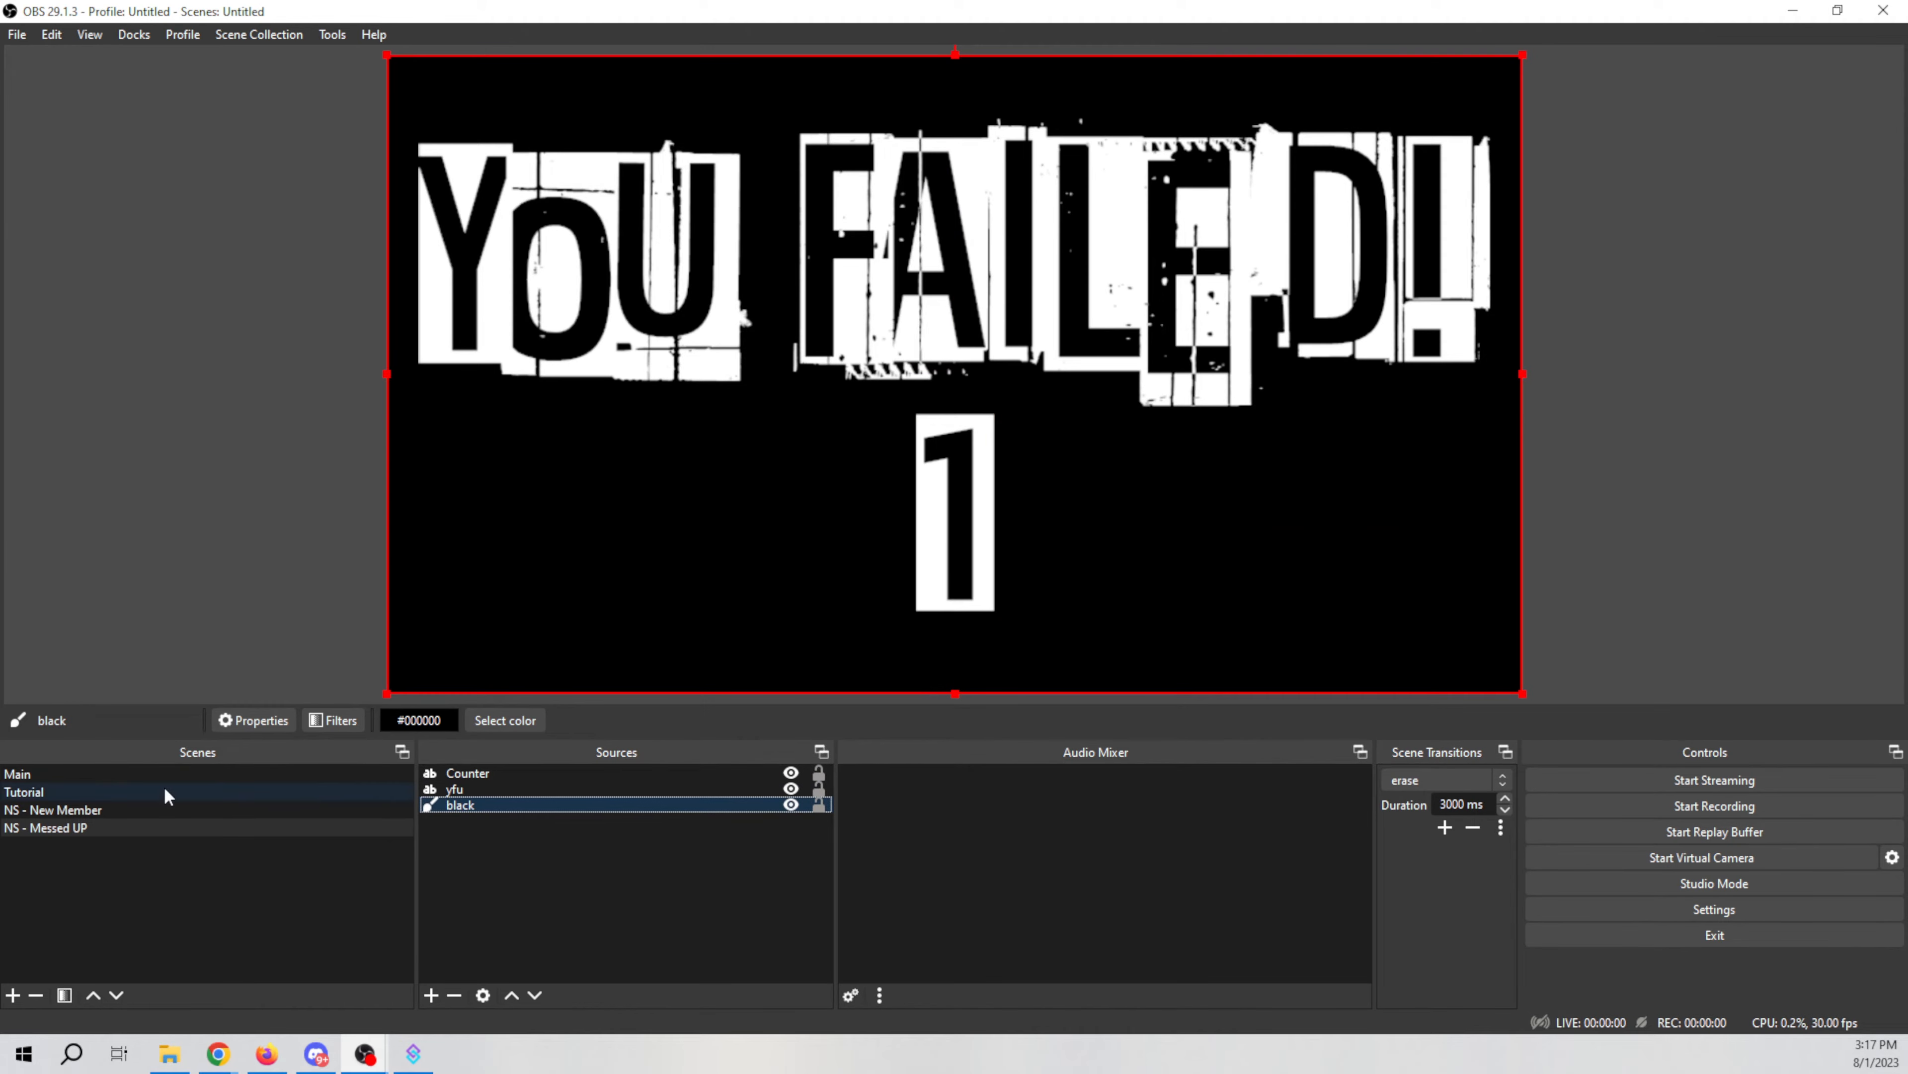
Step: Switch to the Main scene and remove its NS - Messed UP scene source
left_click(120, 772)
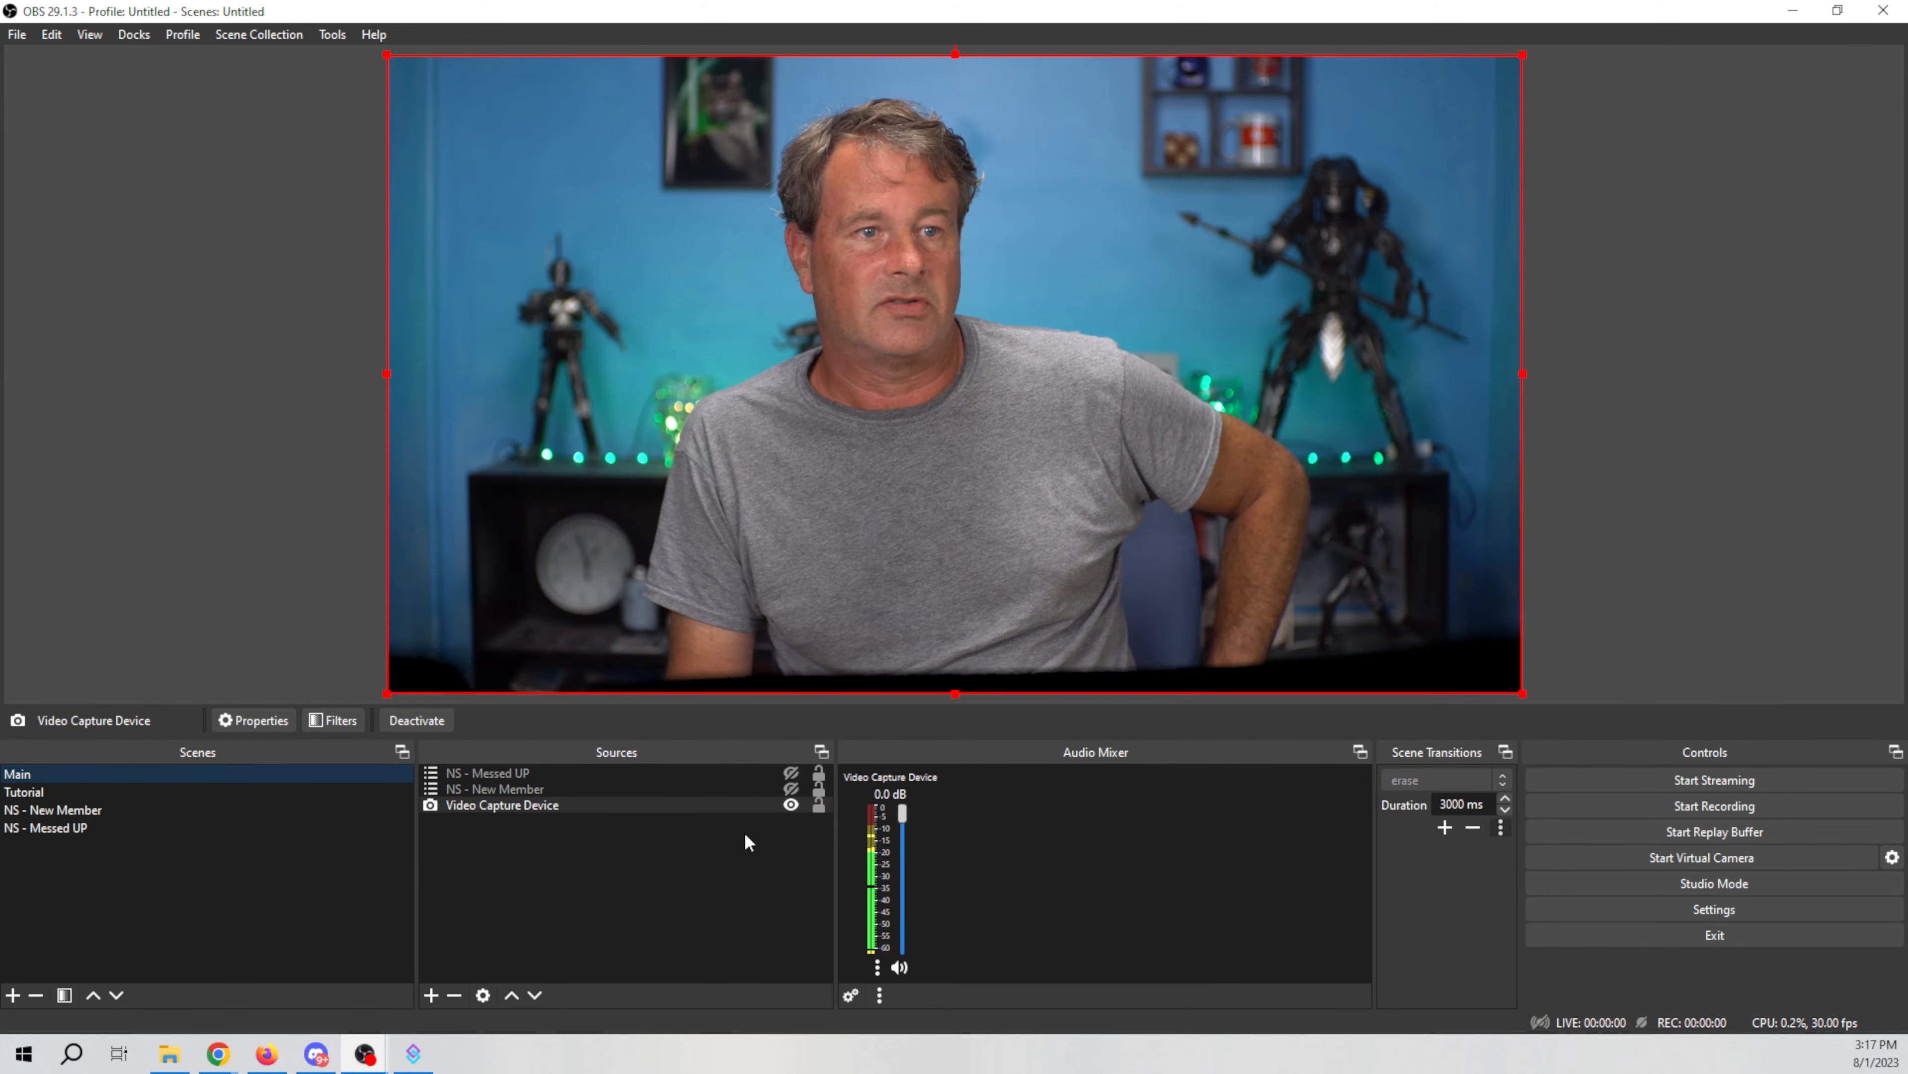
left_click(790, 773)
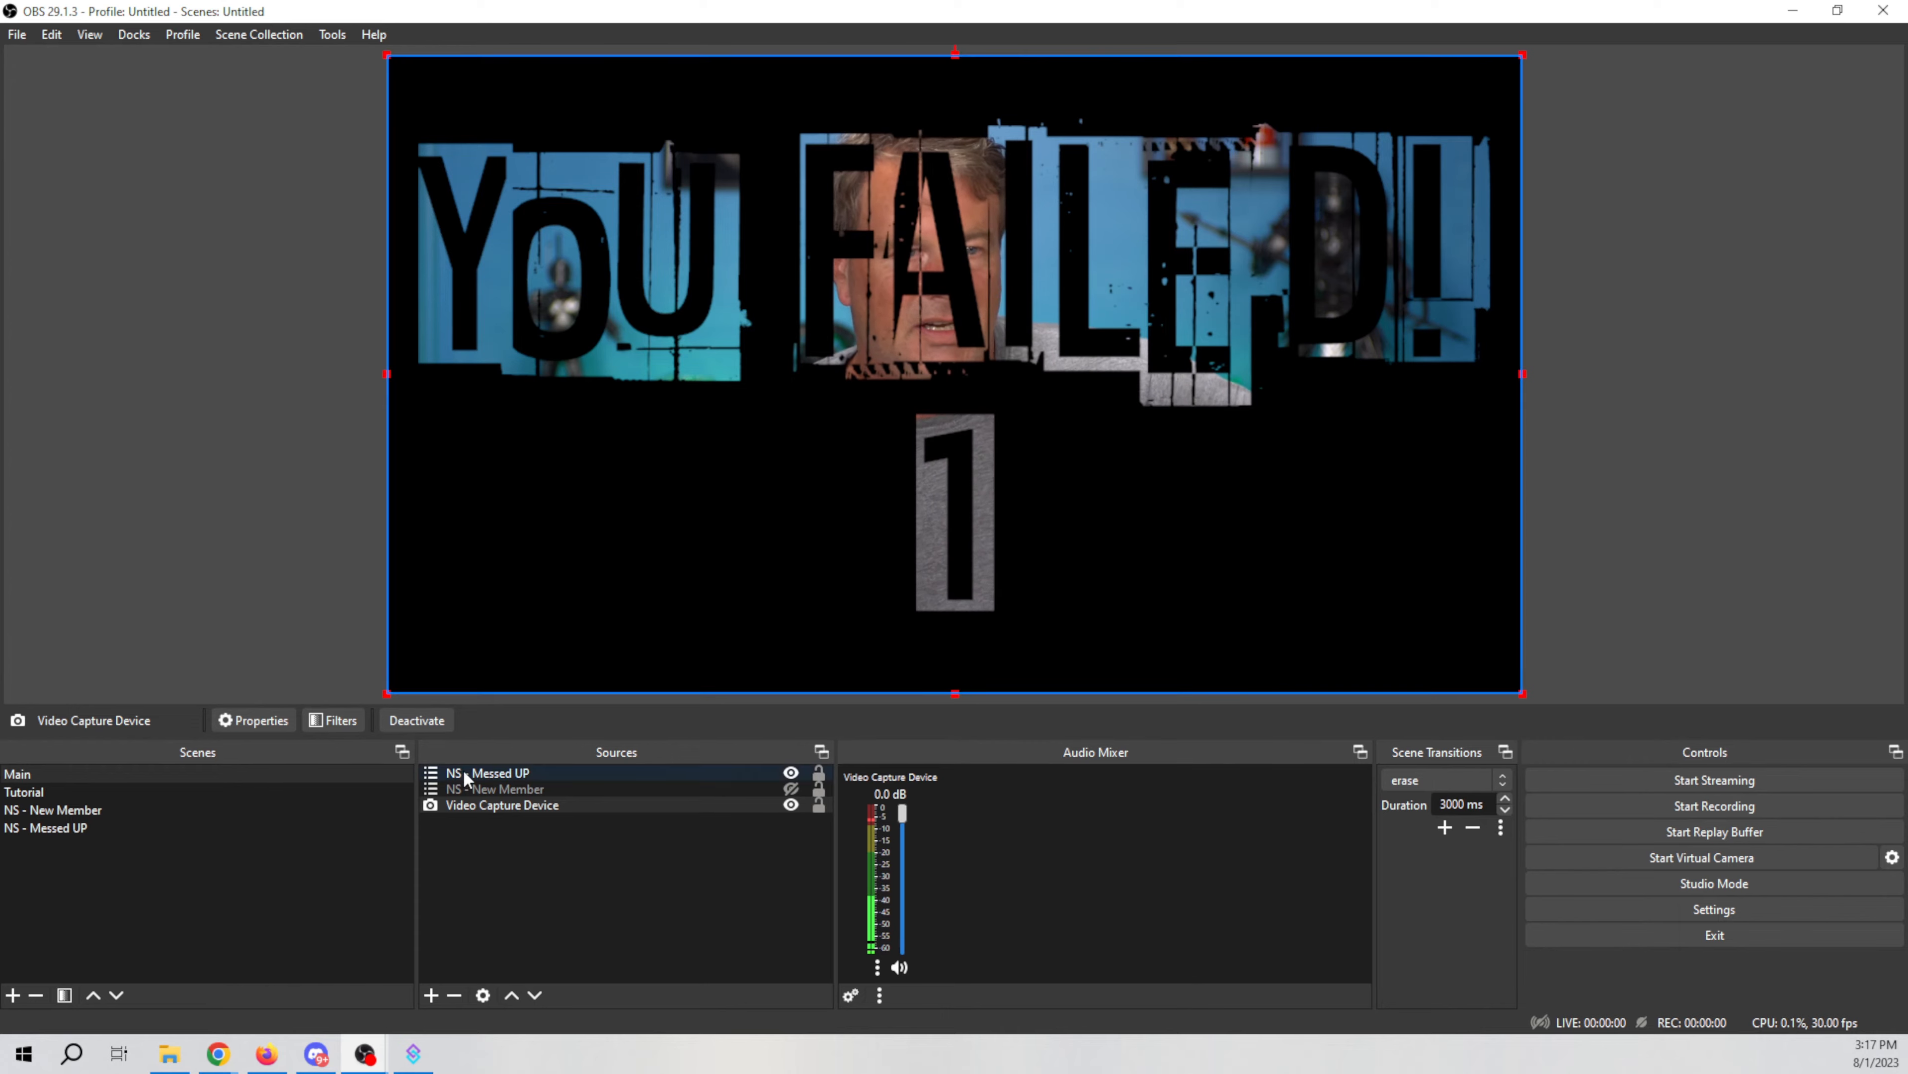
right_click(612, 773)
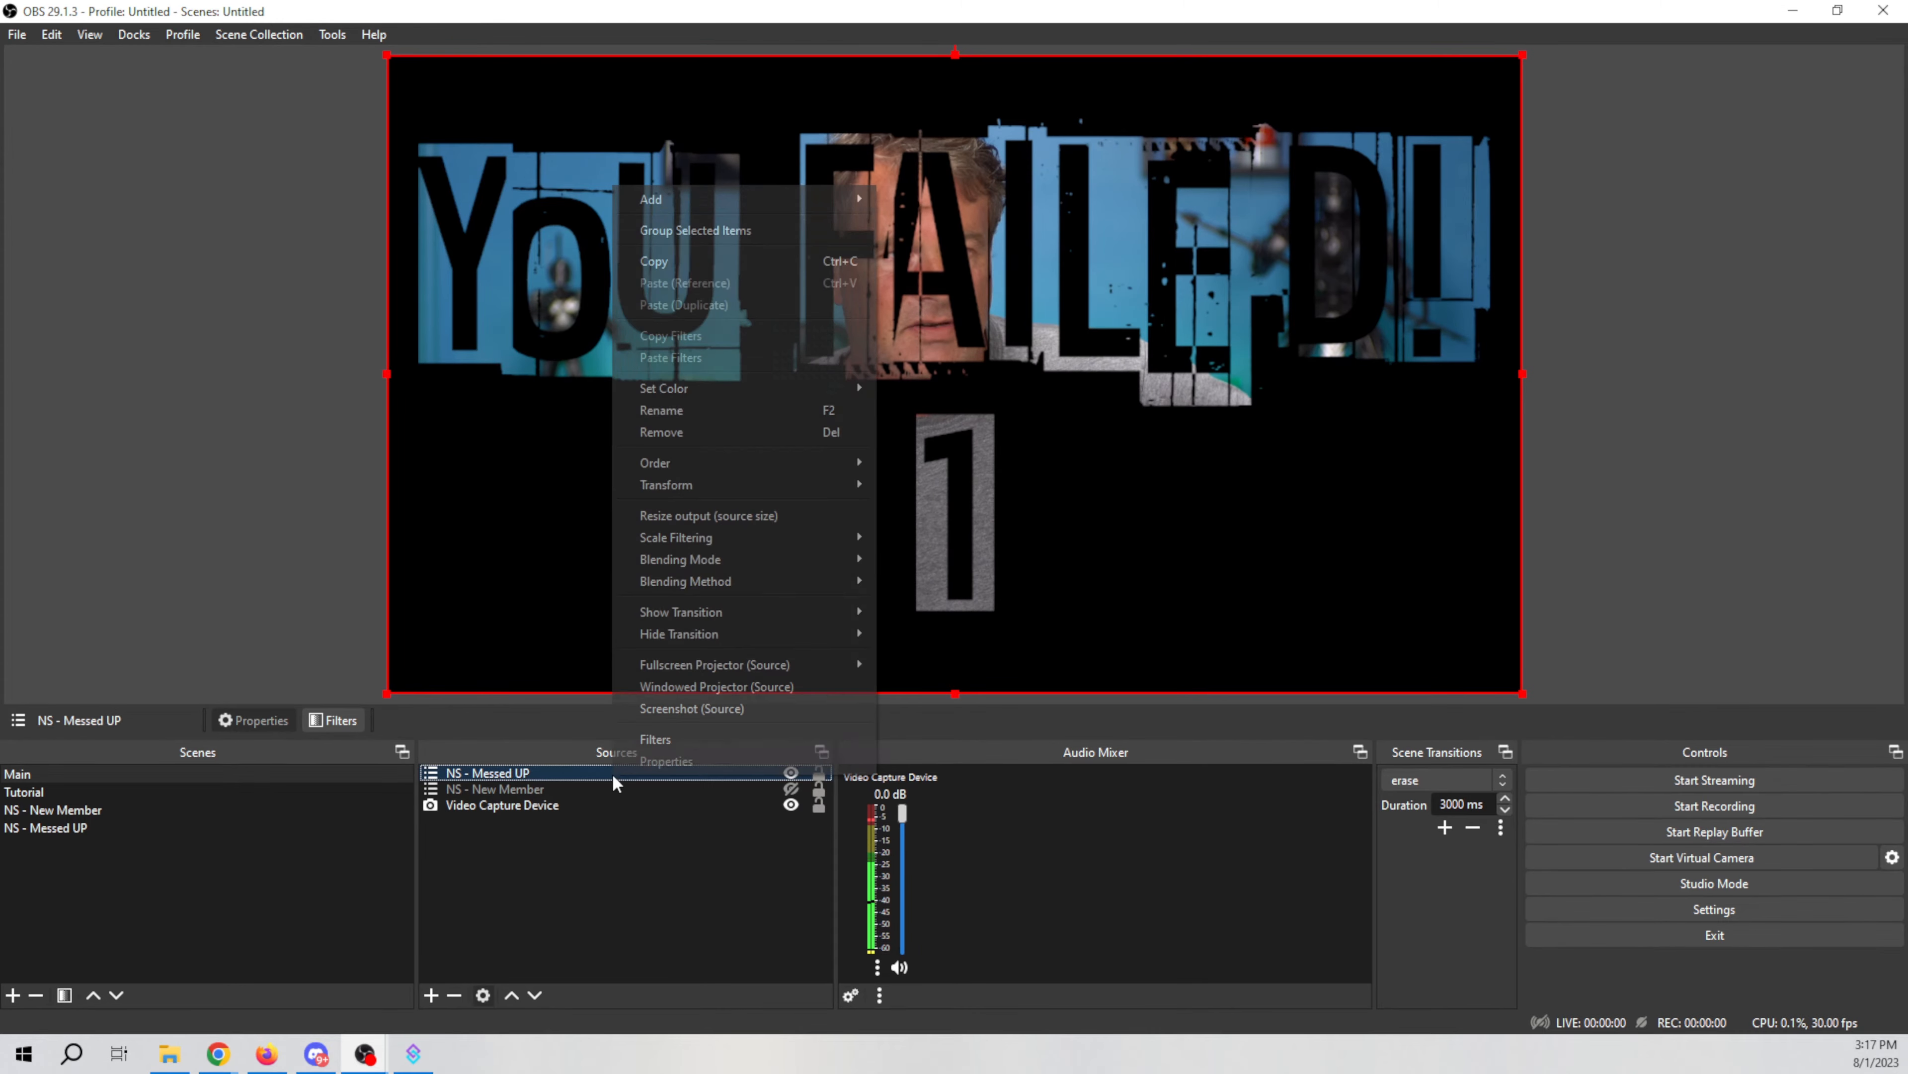
left_click(646, 433)
left_click(1014, 542)
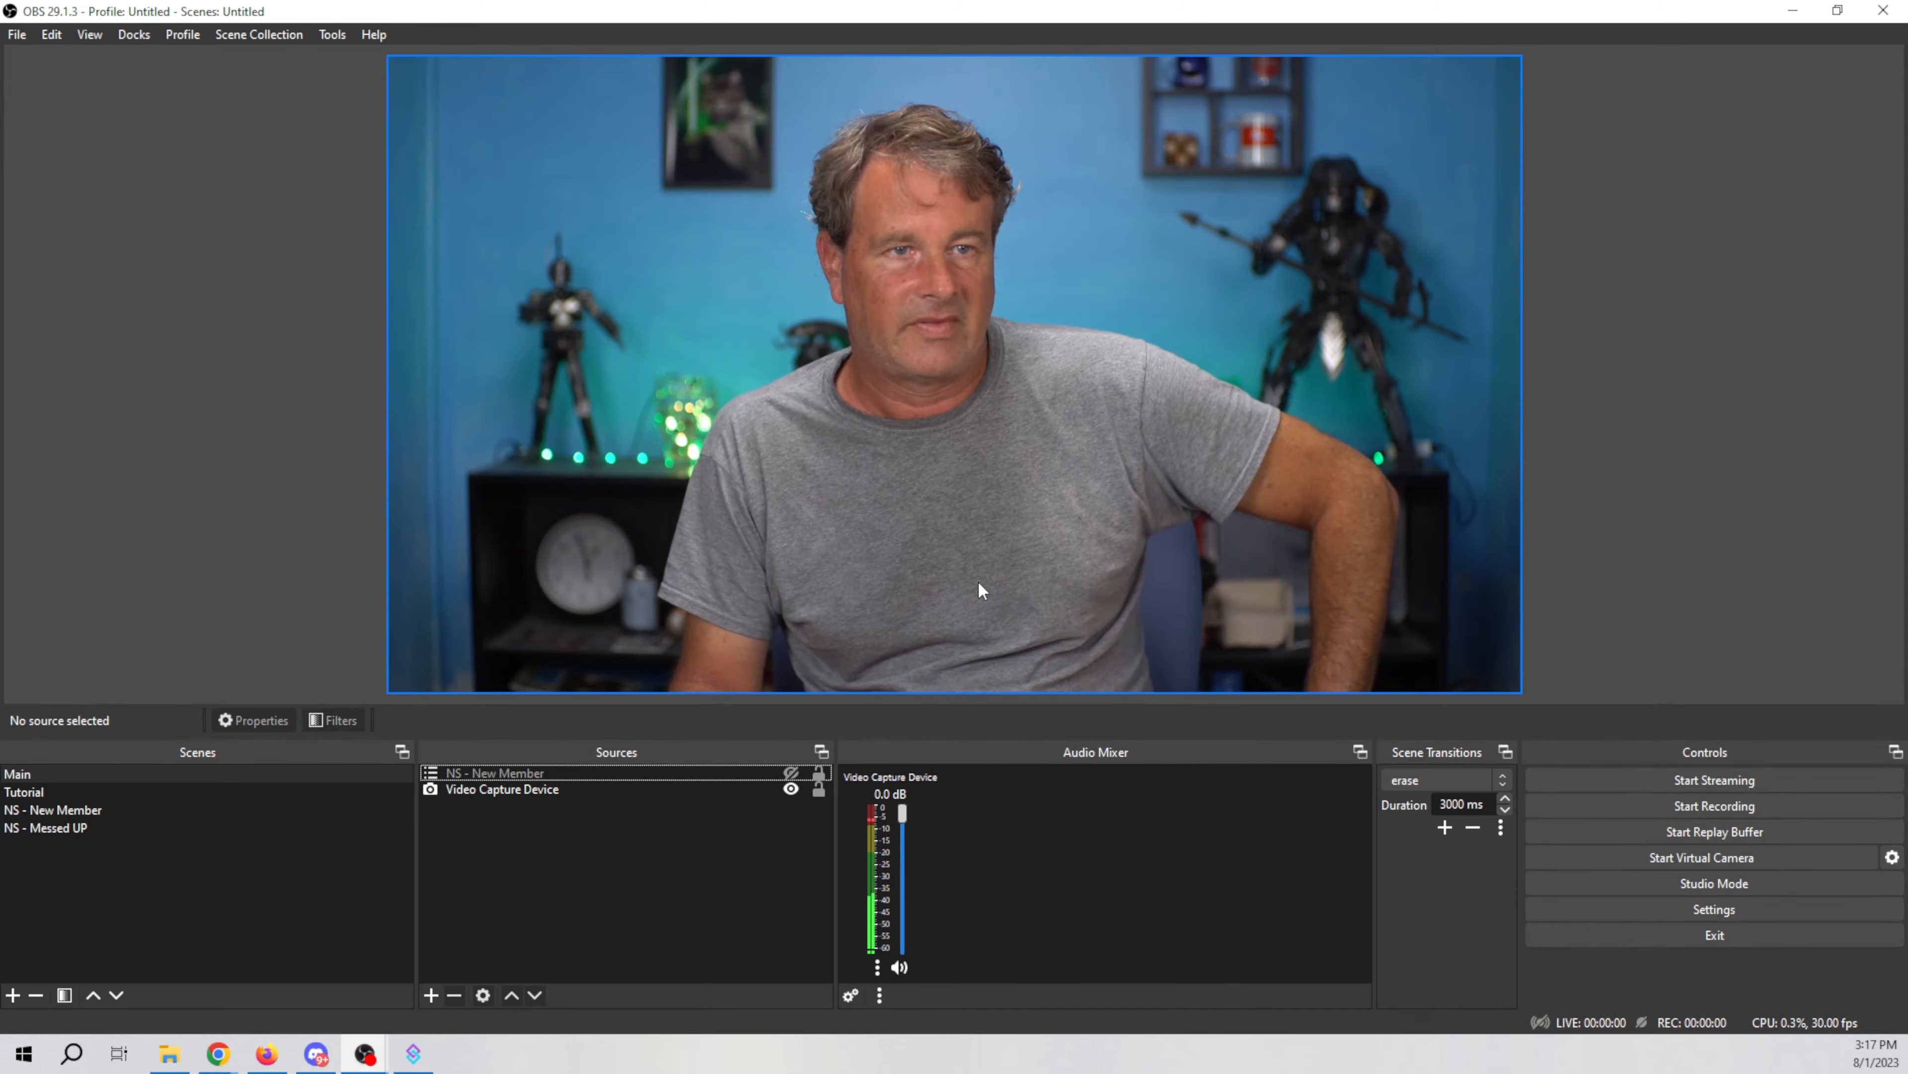
Step: Add the existing NS - Messed UP scene as a source in the Main scene
left_click(432, 995)
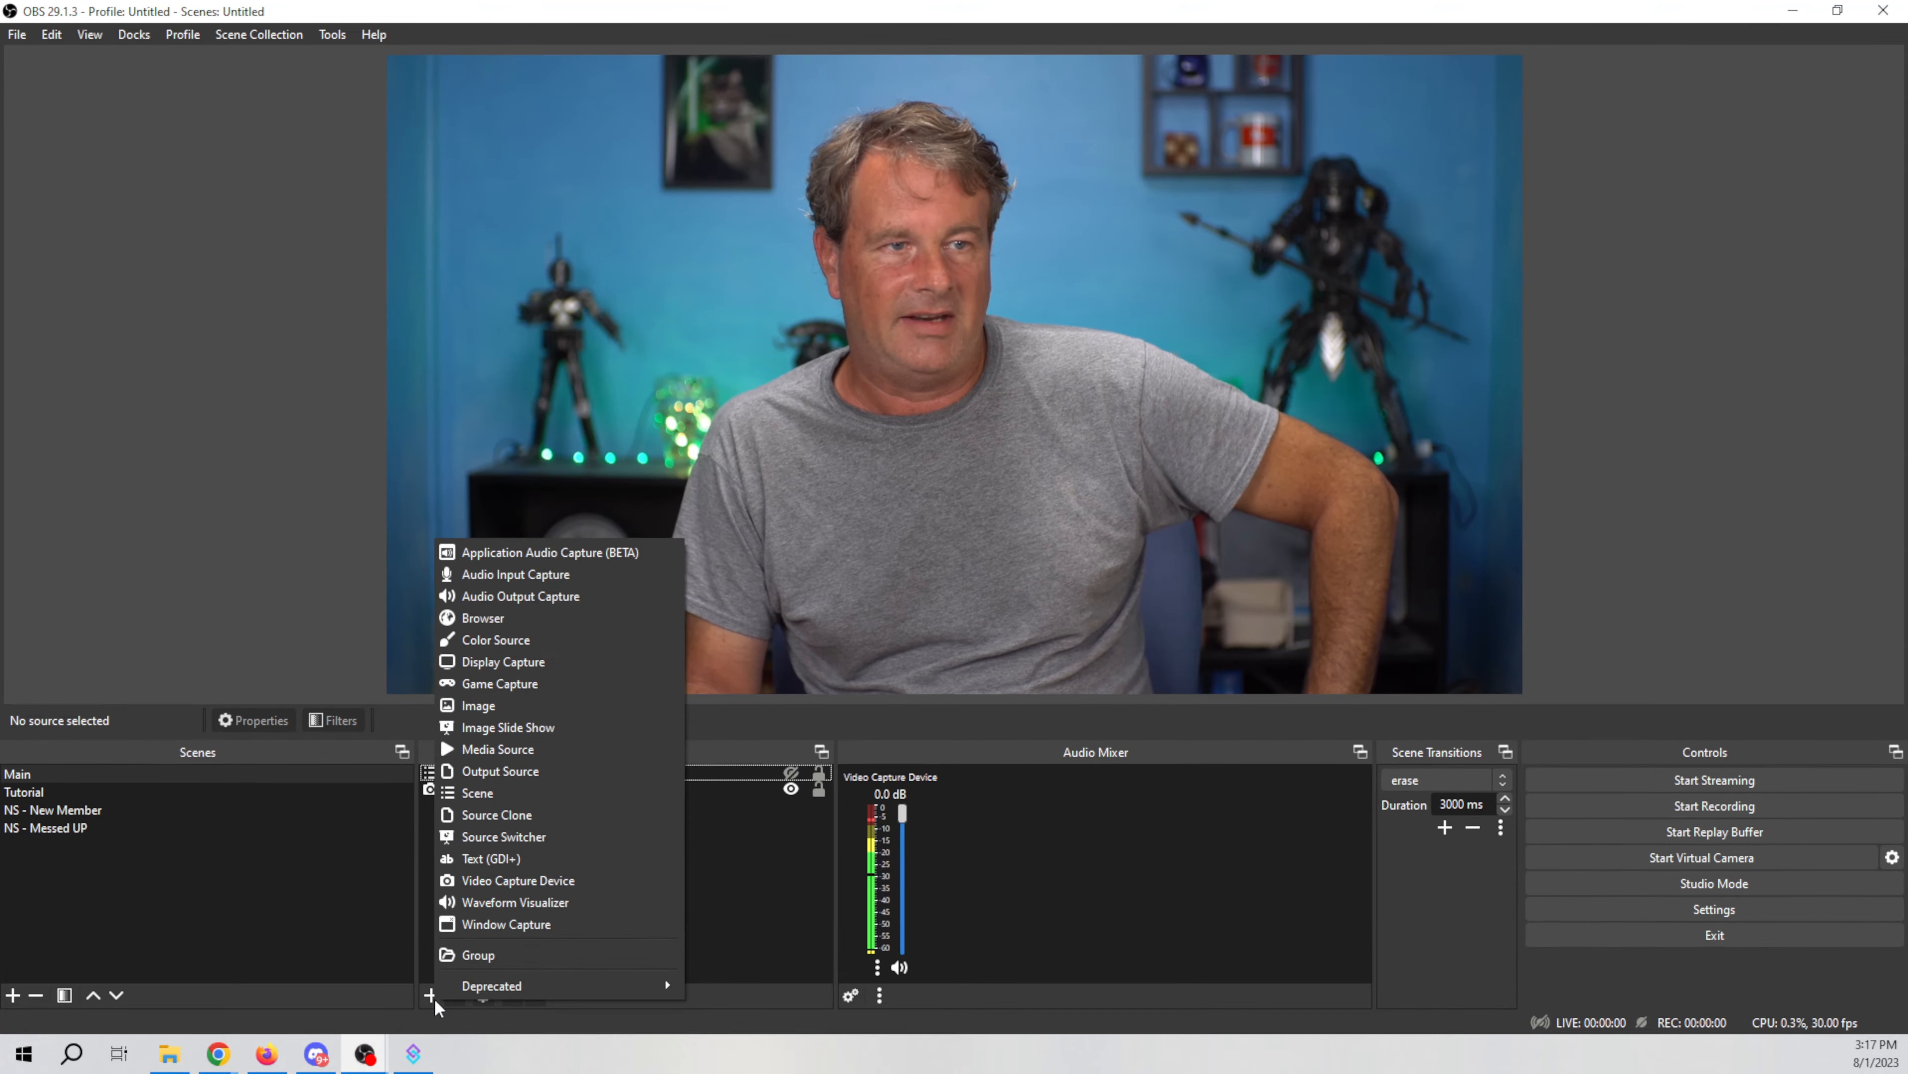
left_click(501, 793)
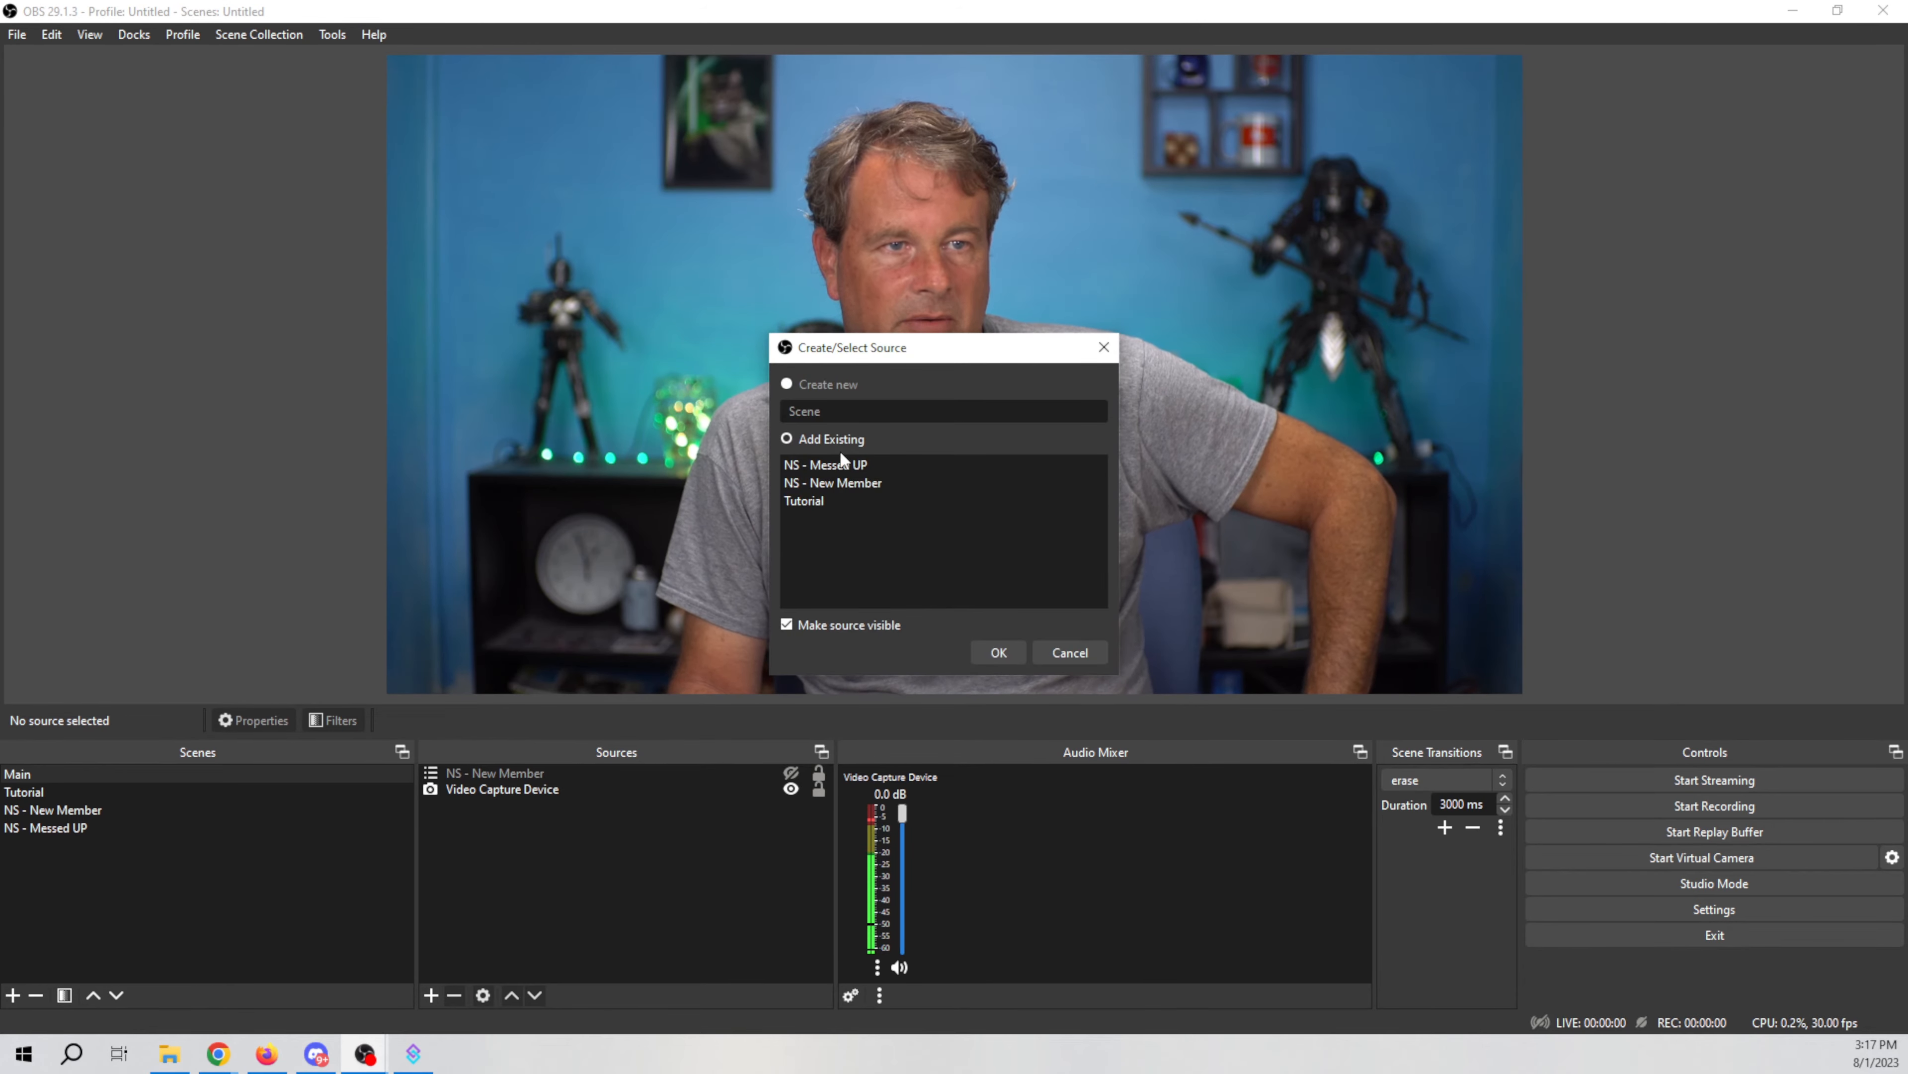
left_click(806, 463)
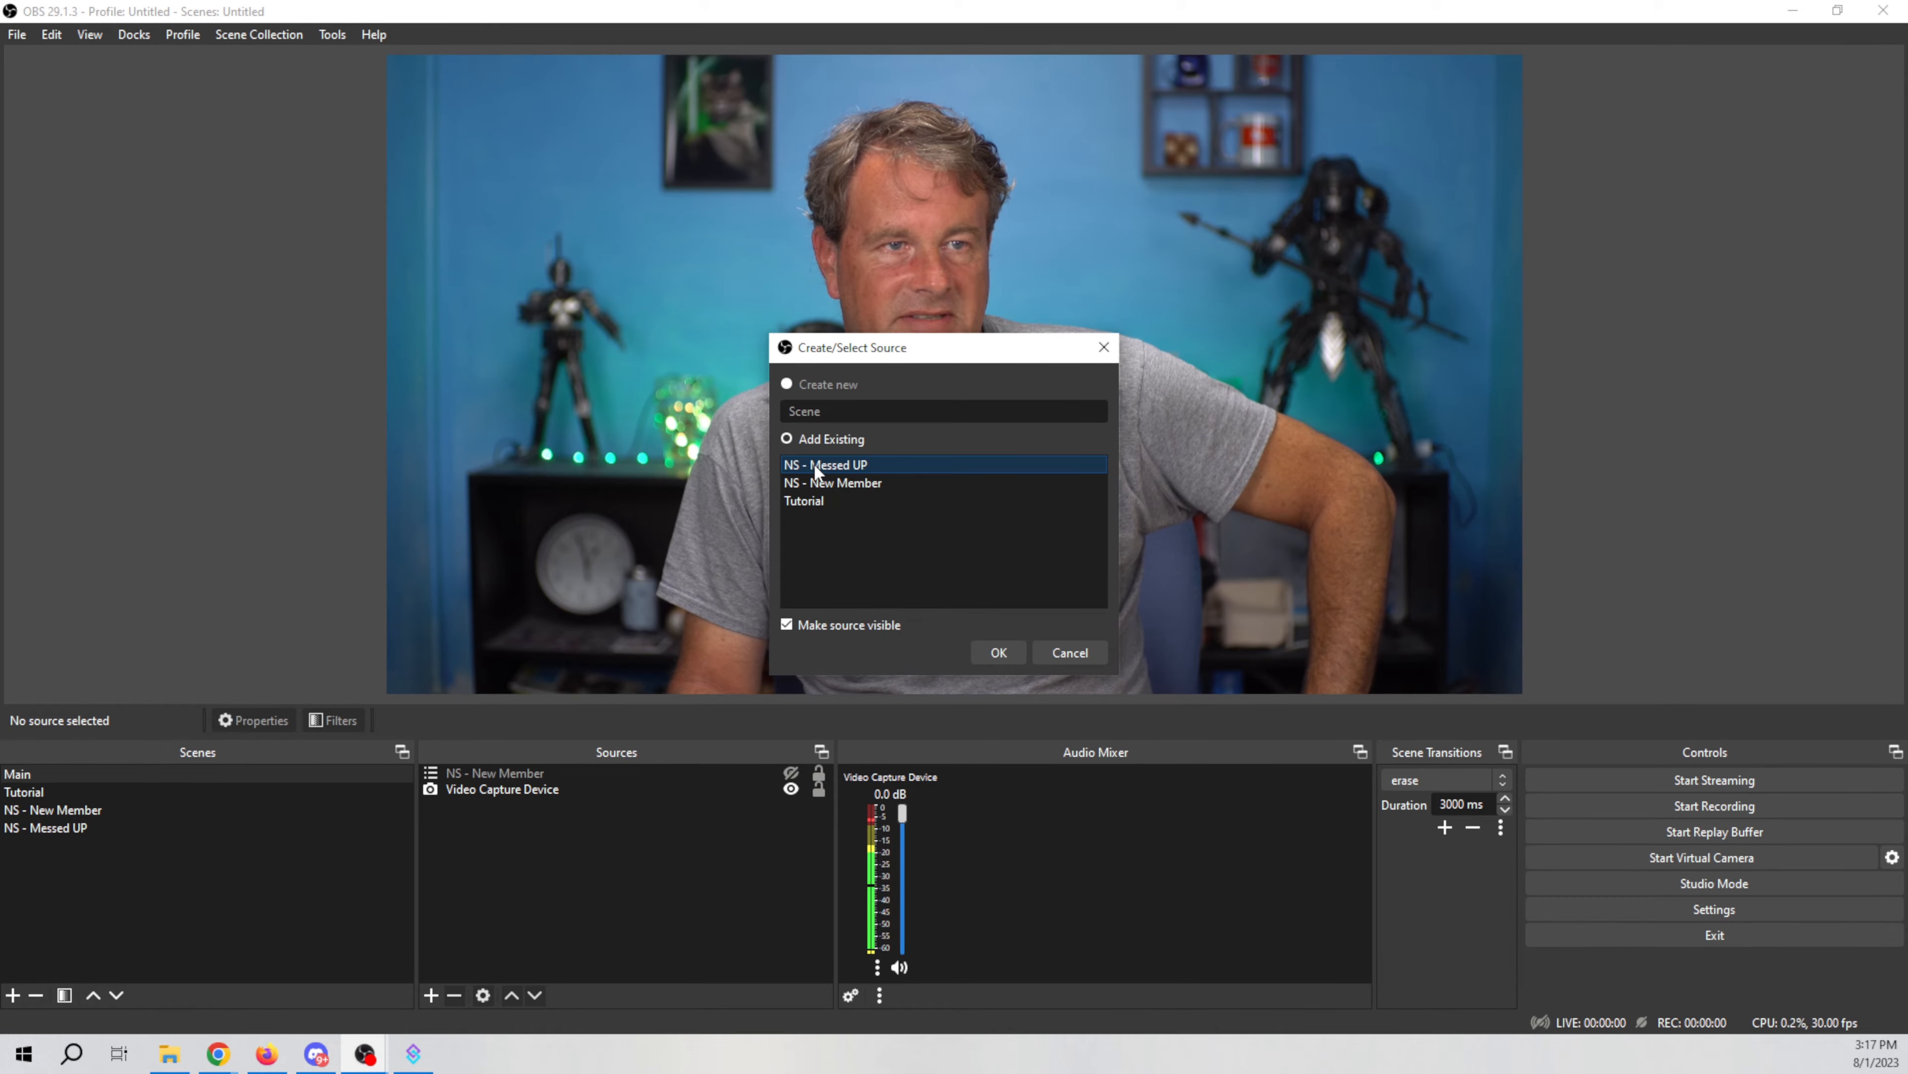
left_click(986, 653)
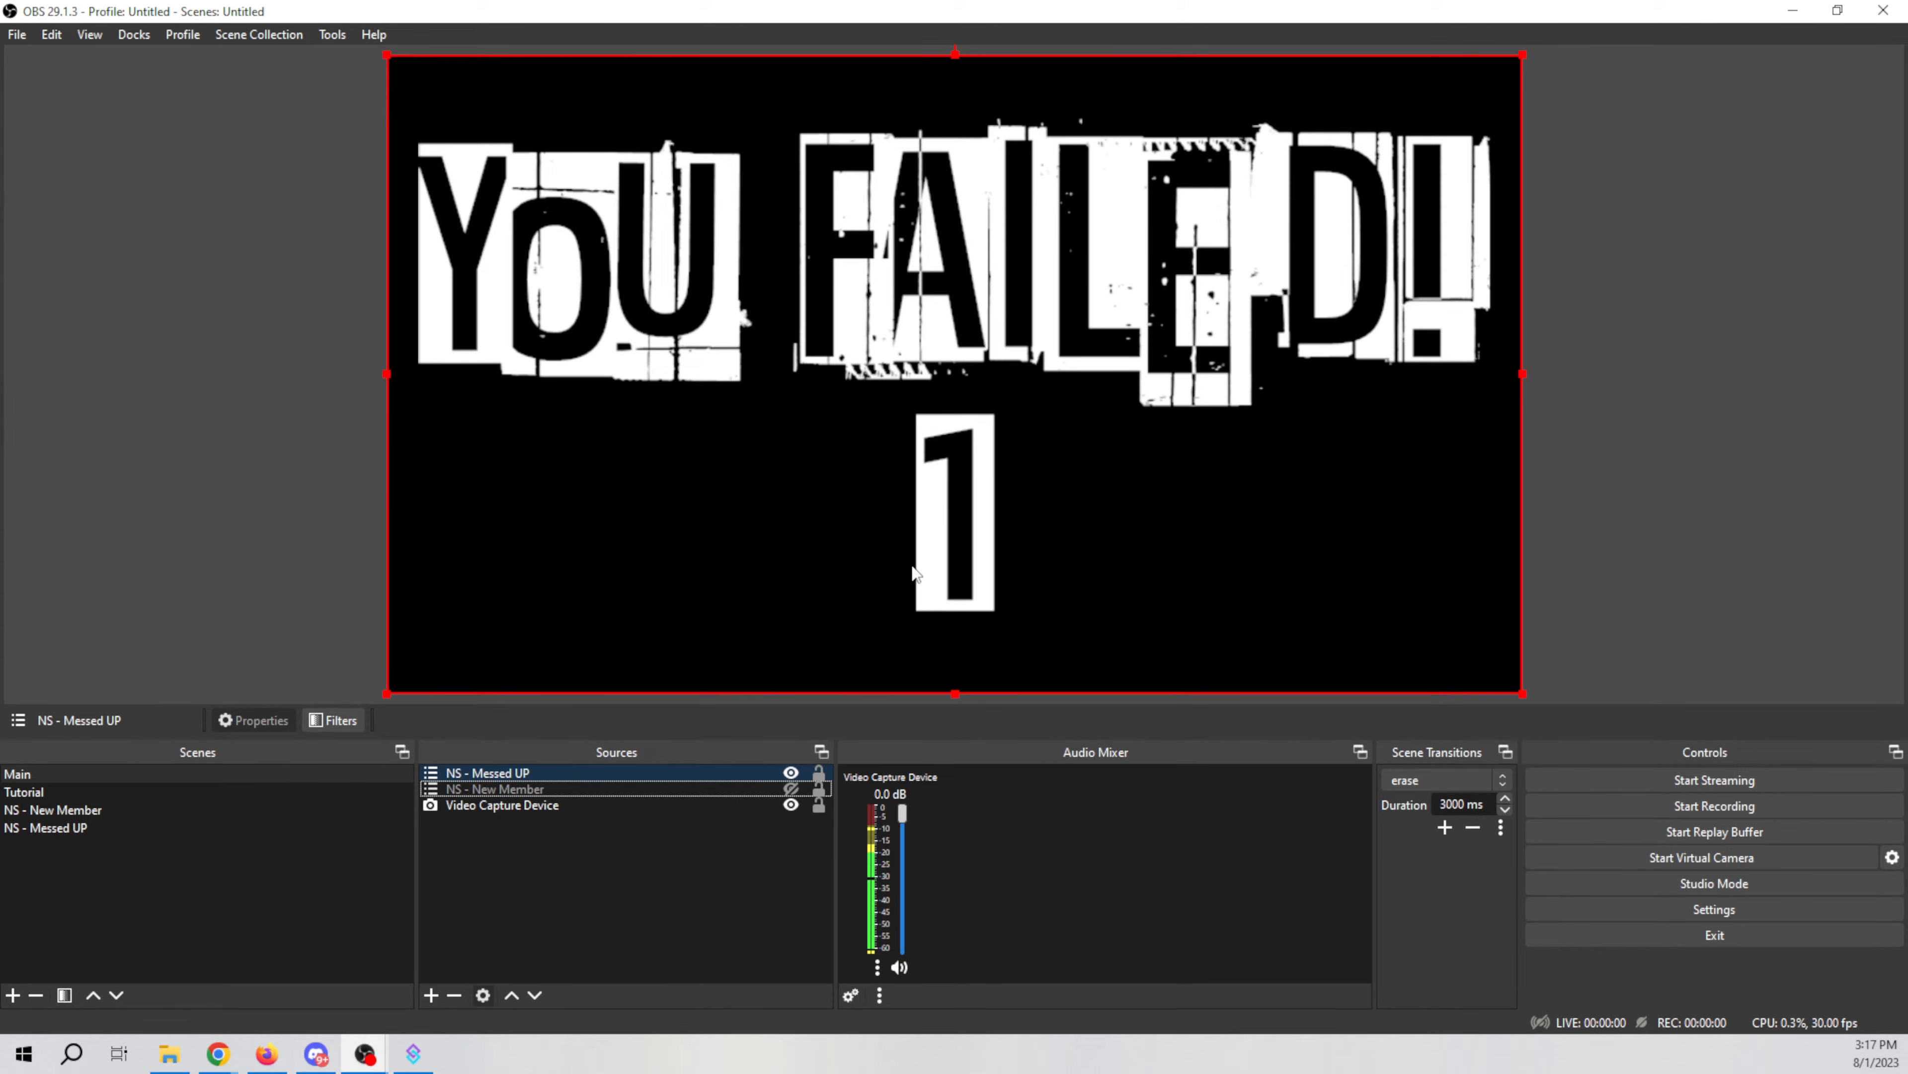
Step: Set the NS - Messed UP source's blending mode to Multiply and hide it
right_click(937, 536)
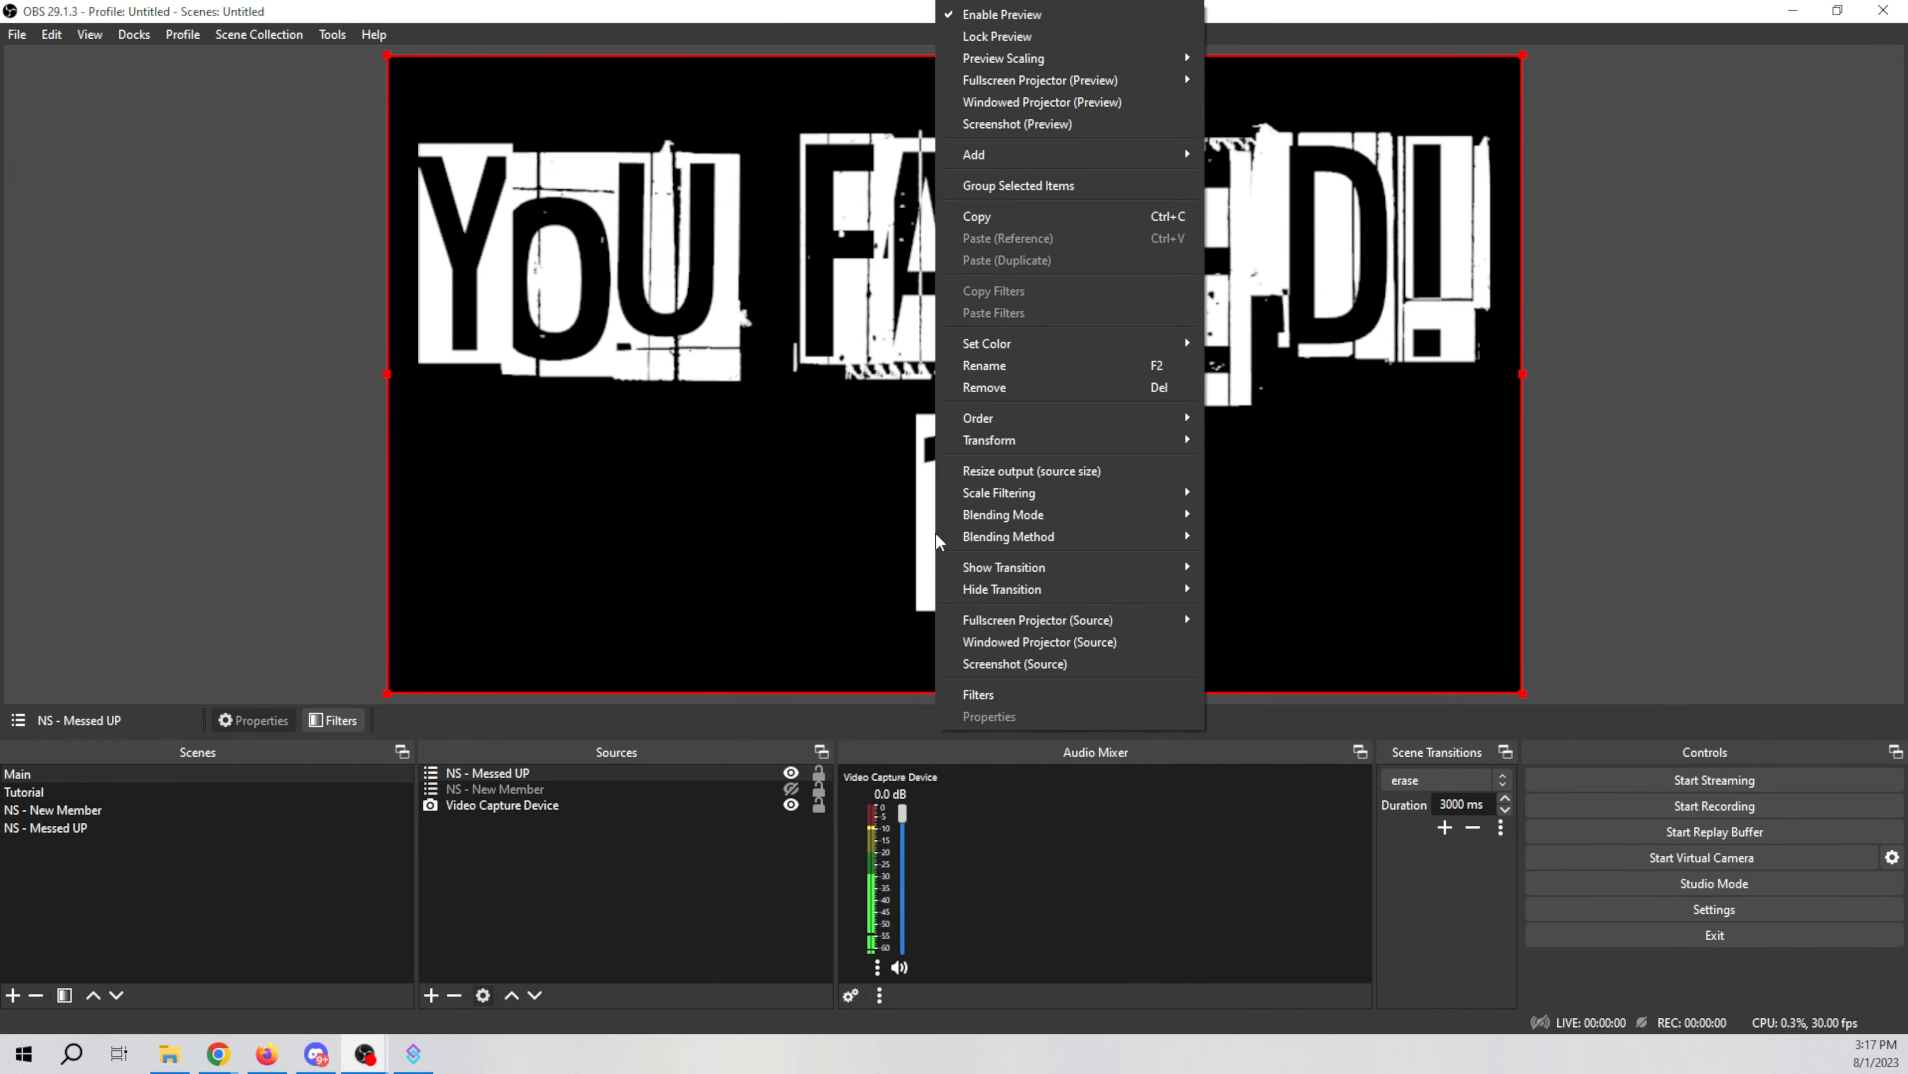
mouse_move(1021, 514)
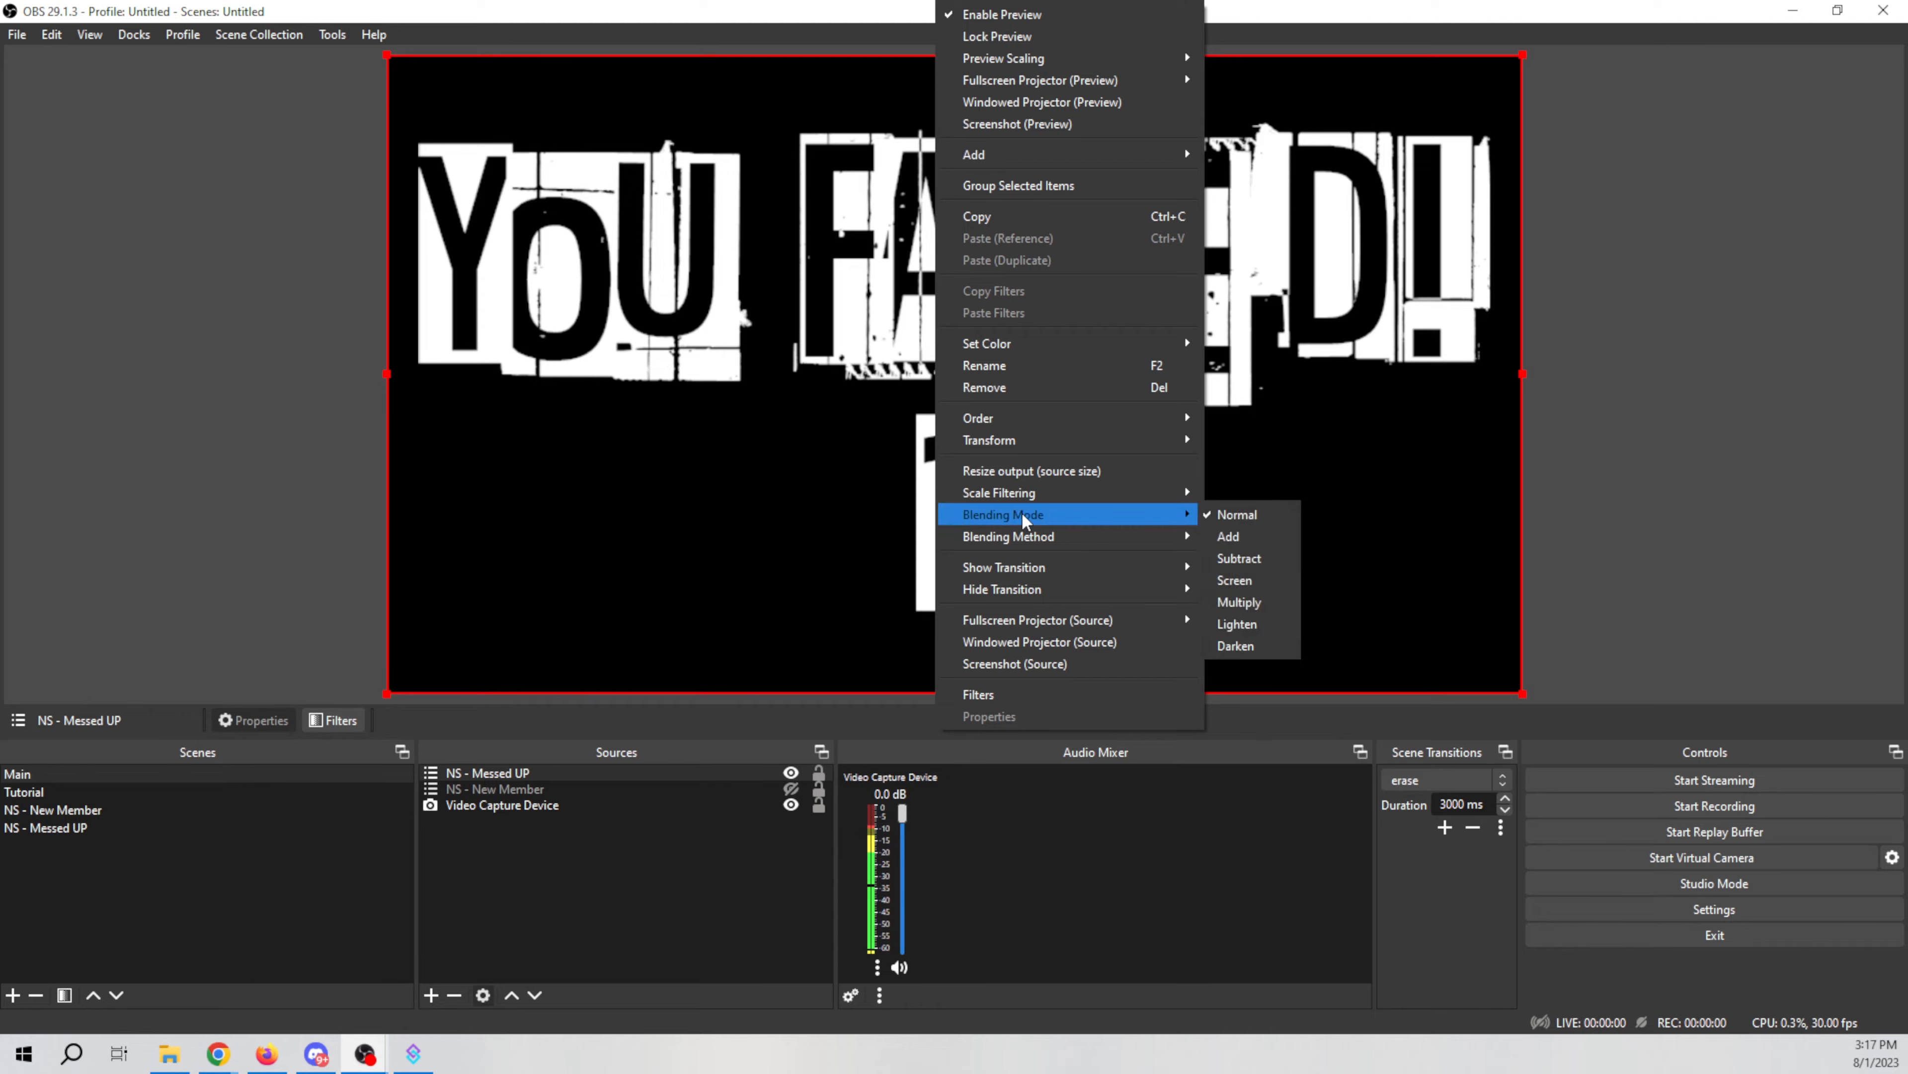
left_click(1259, 601)
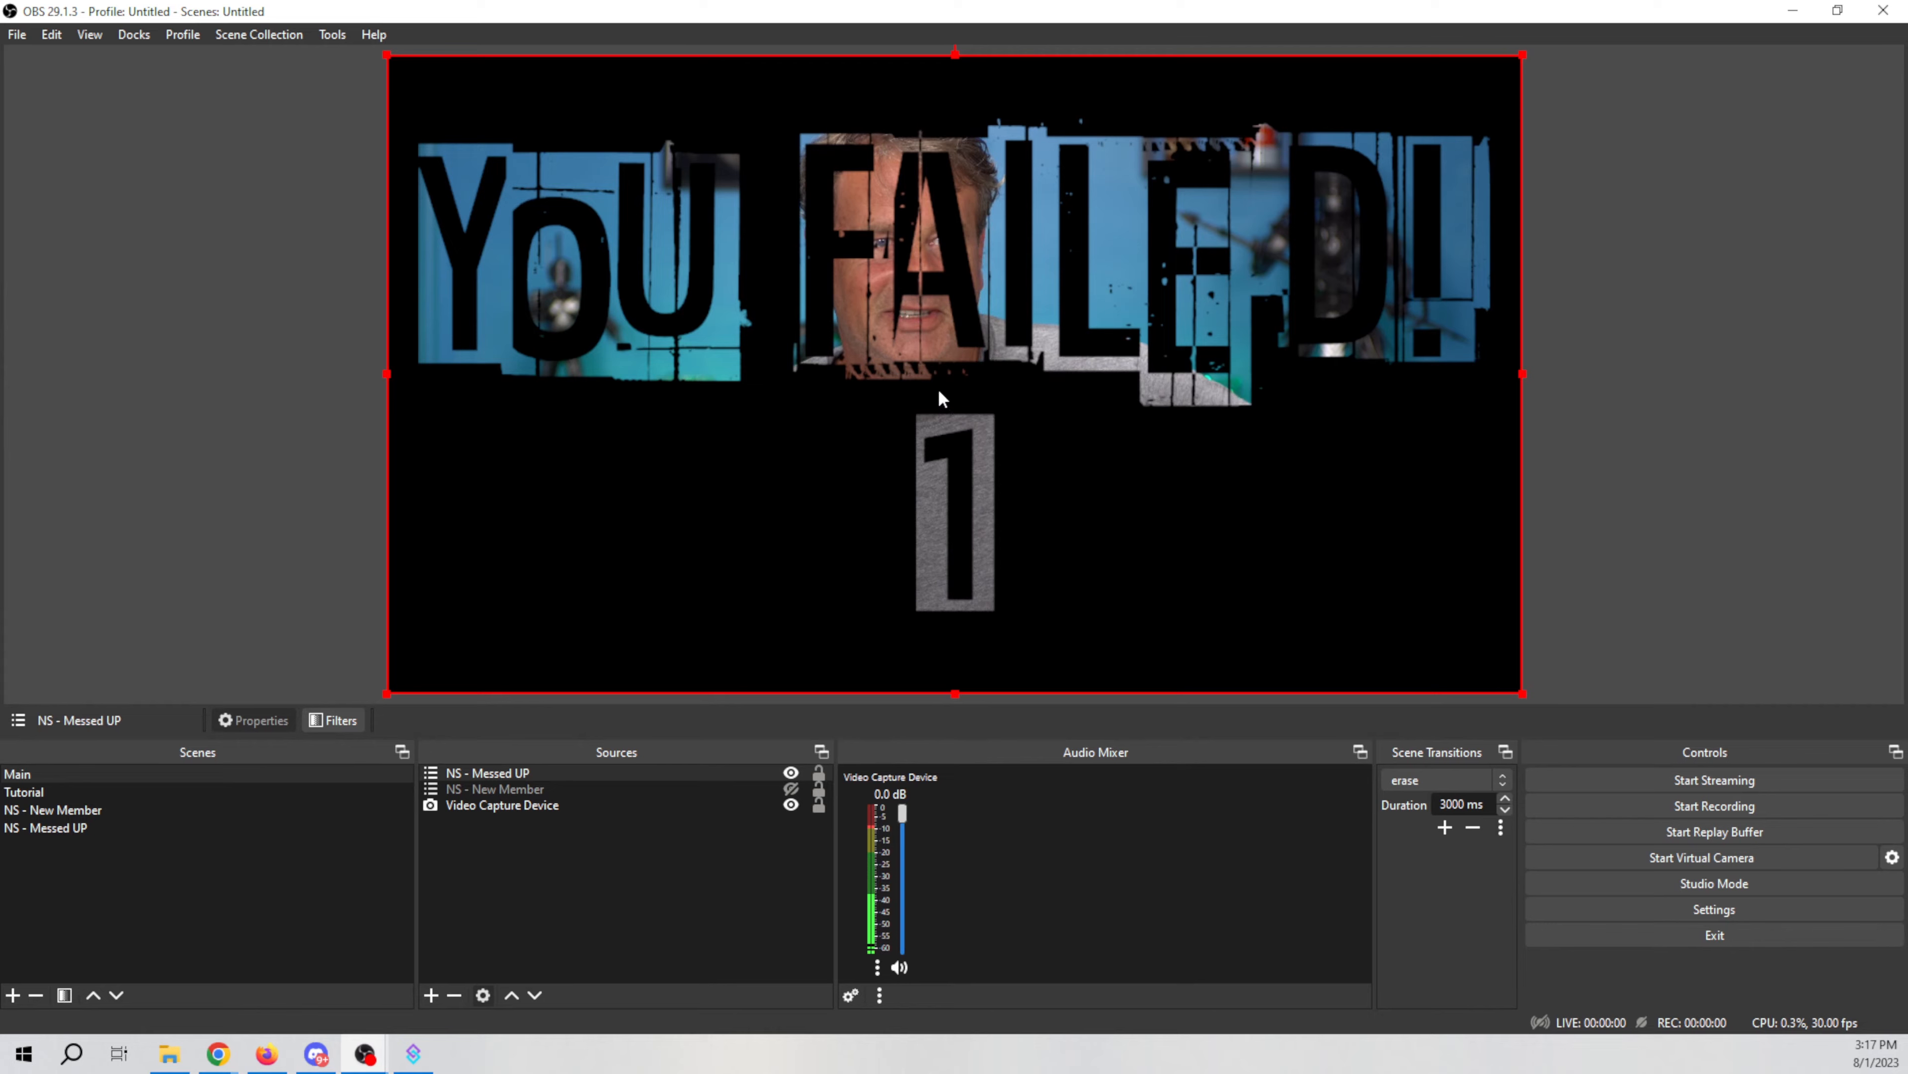
left_click(791, 772)
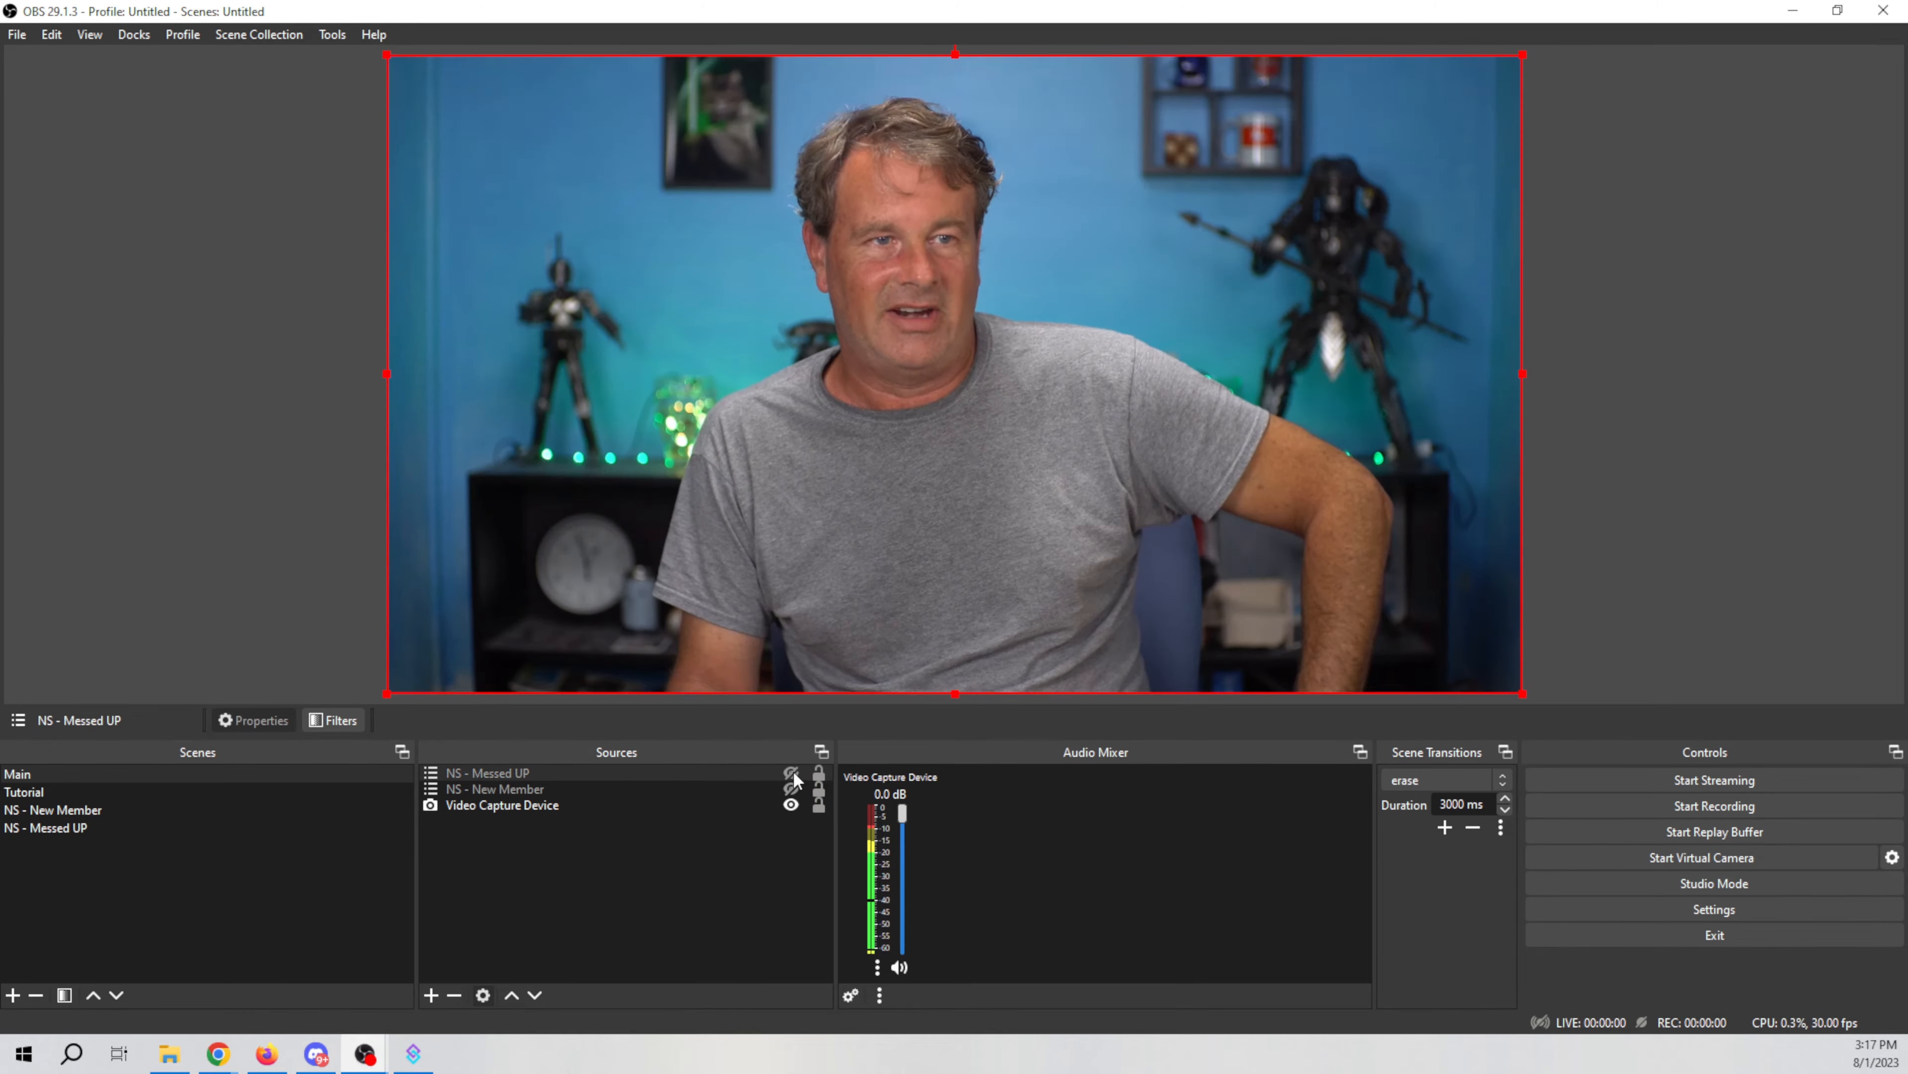
Step: Toggle the NS - Messed UP source's visibility on and off to preview the overlay, ending hidden
left_click(790, 773)
left_click(791, 772)
left_click(790, 773)
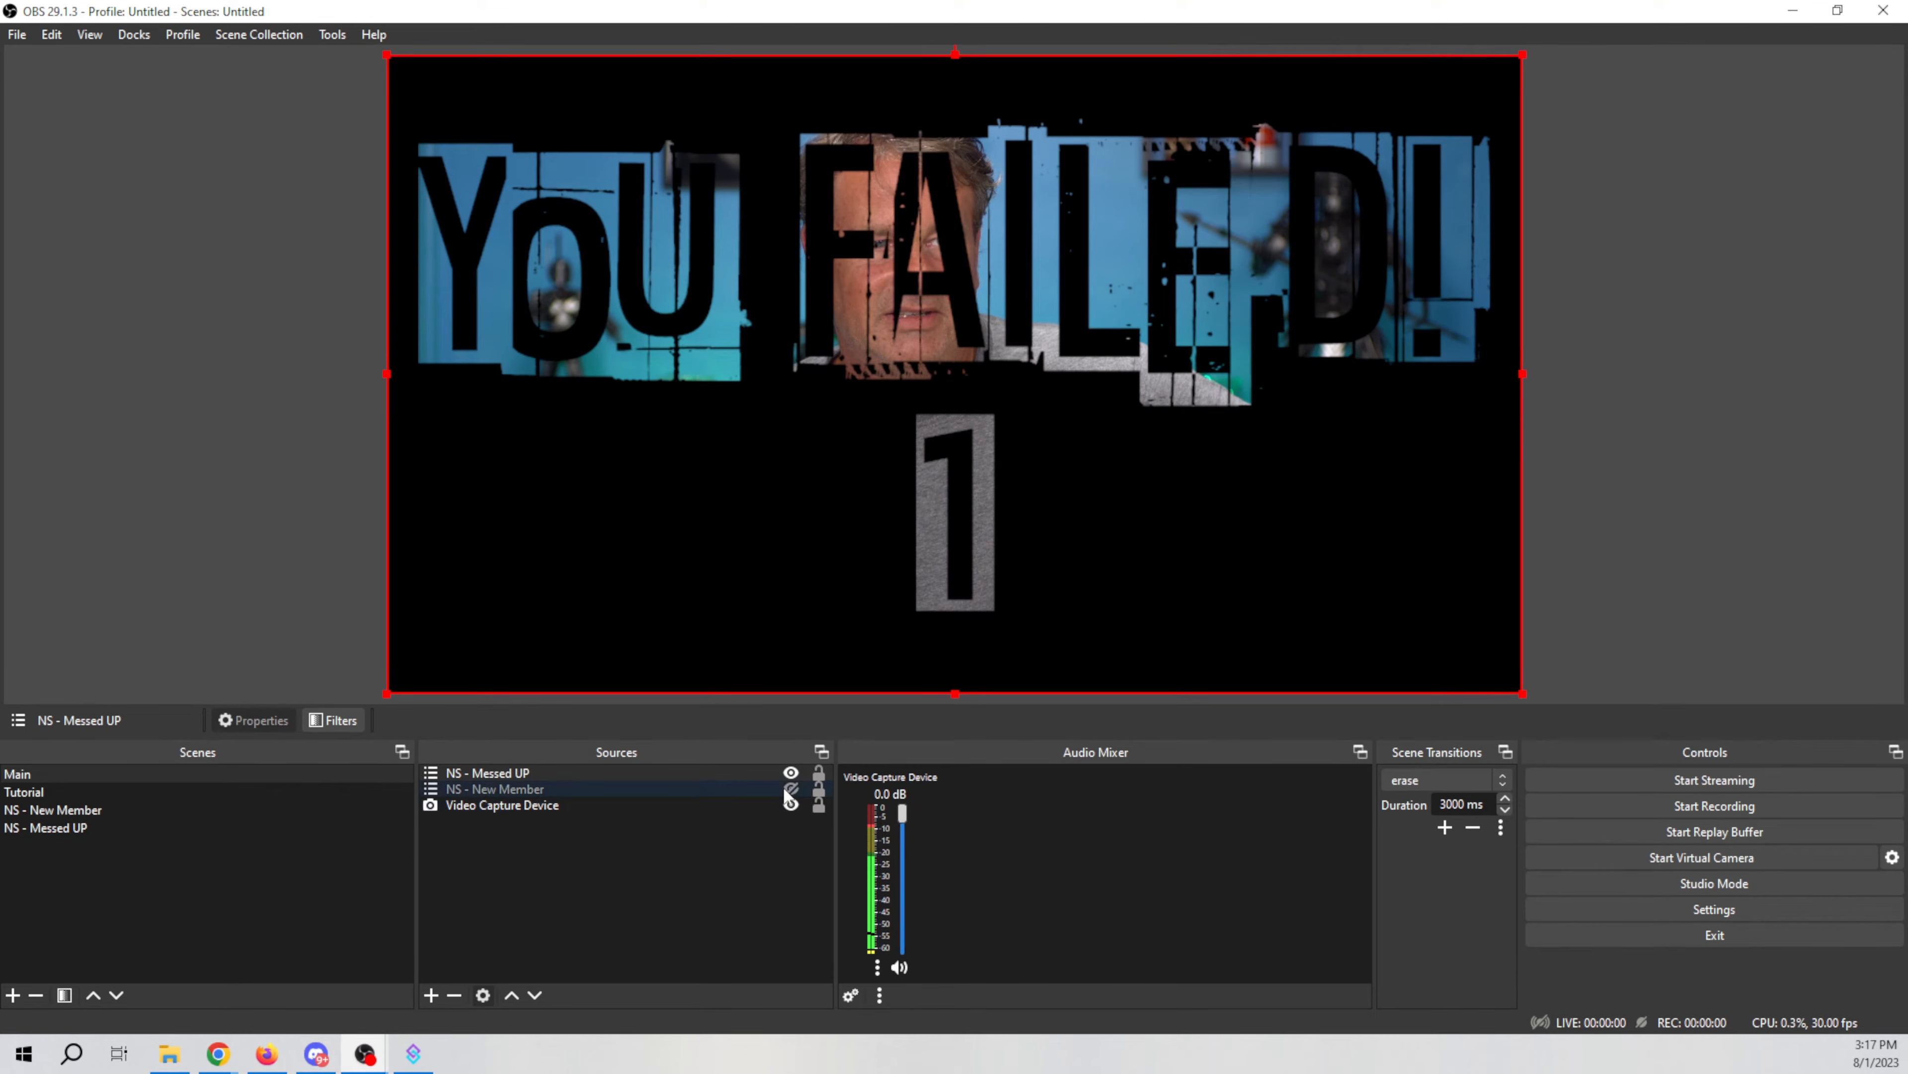
left_click(790, 771)
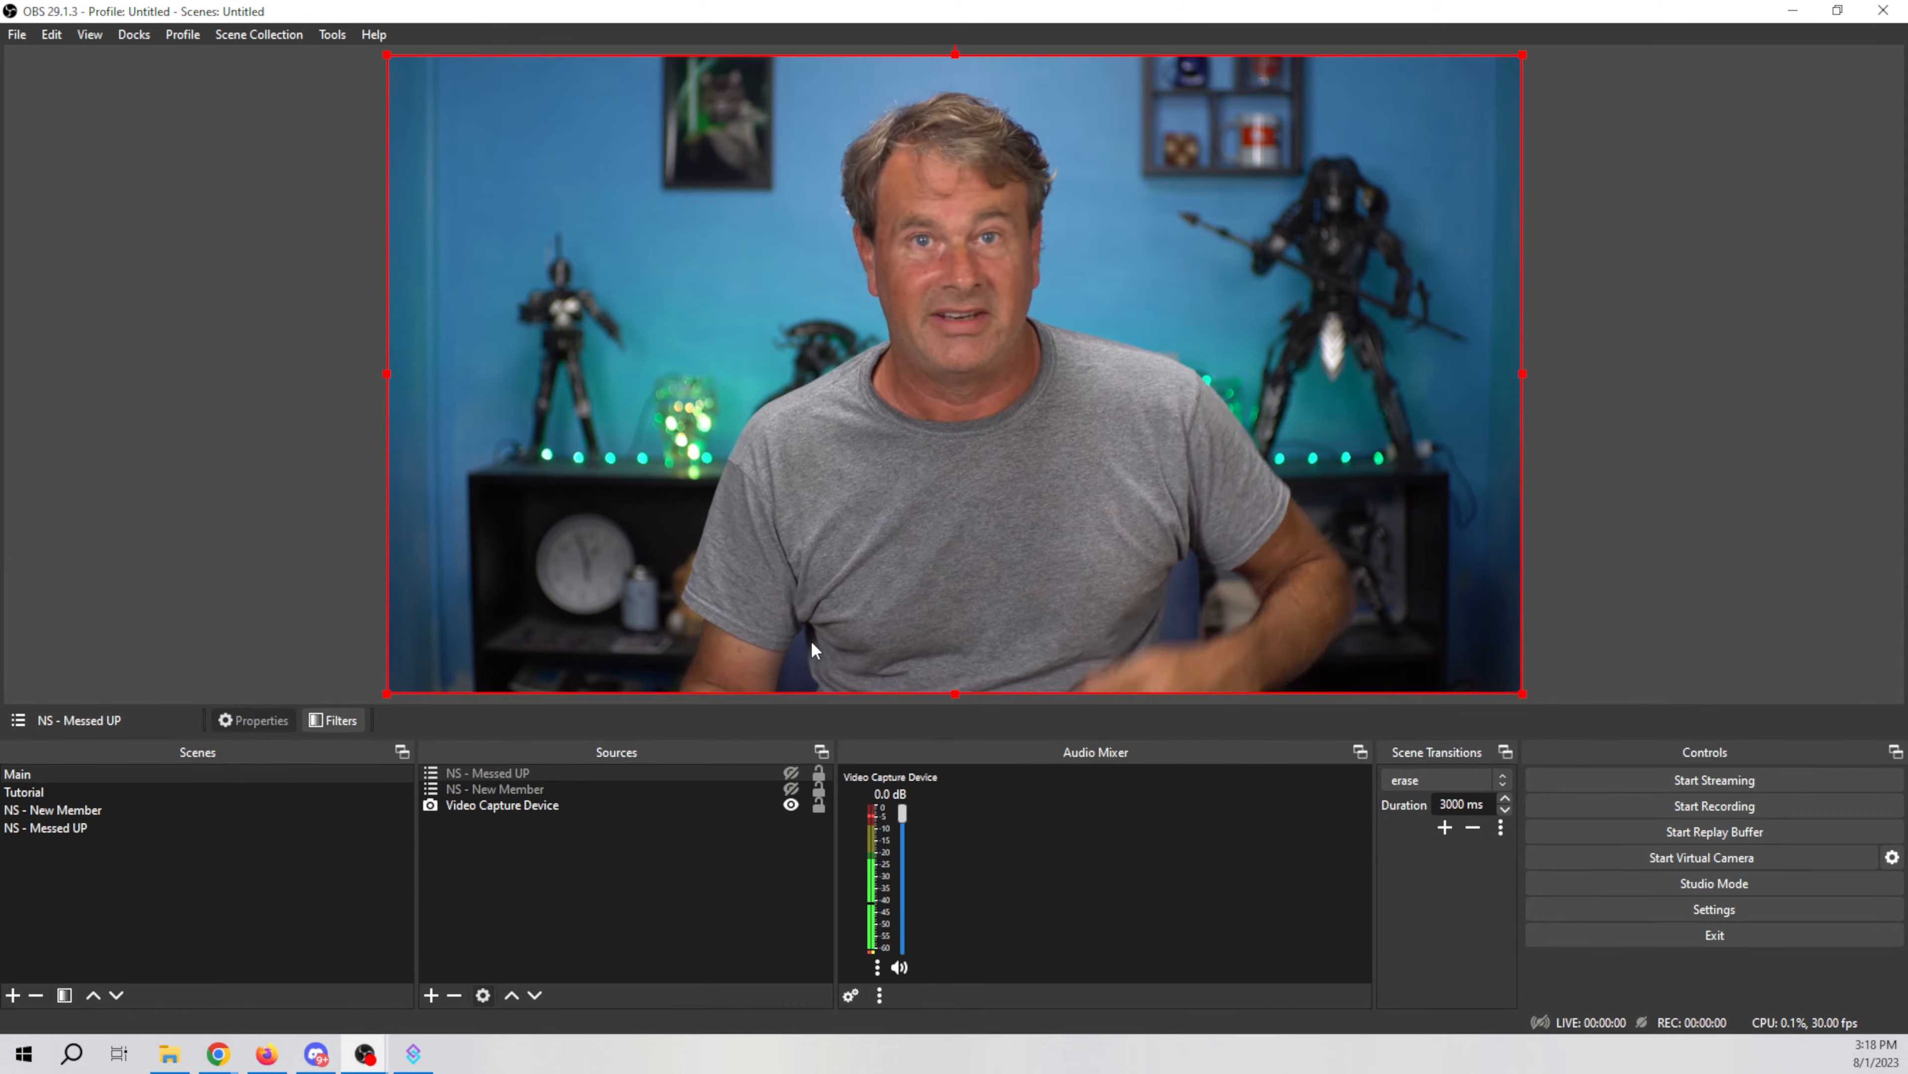
Step: Switch to Streamer.bot and add a new action named Fail in the Chat group
key("alt+Tab")
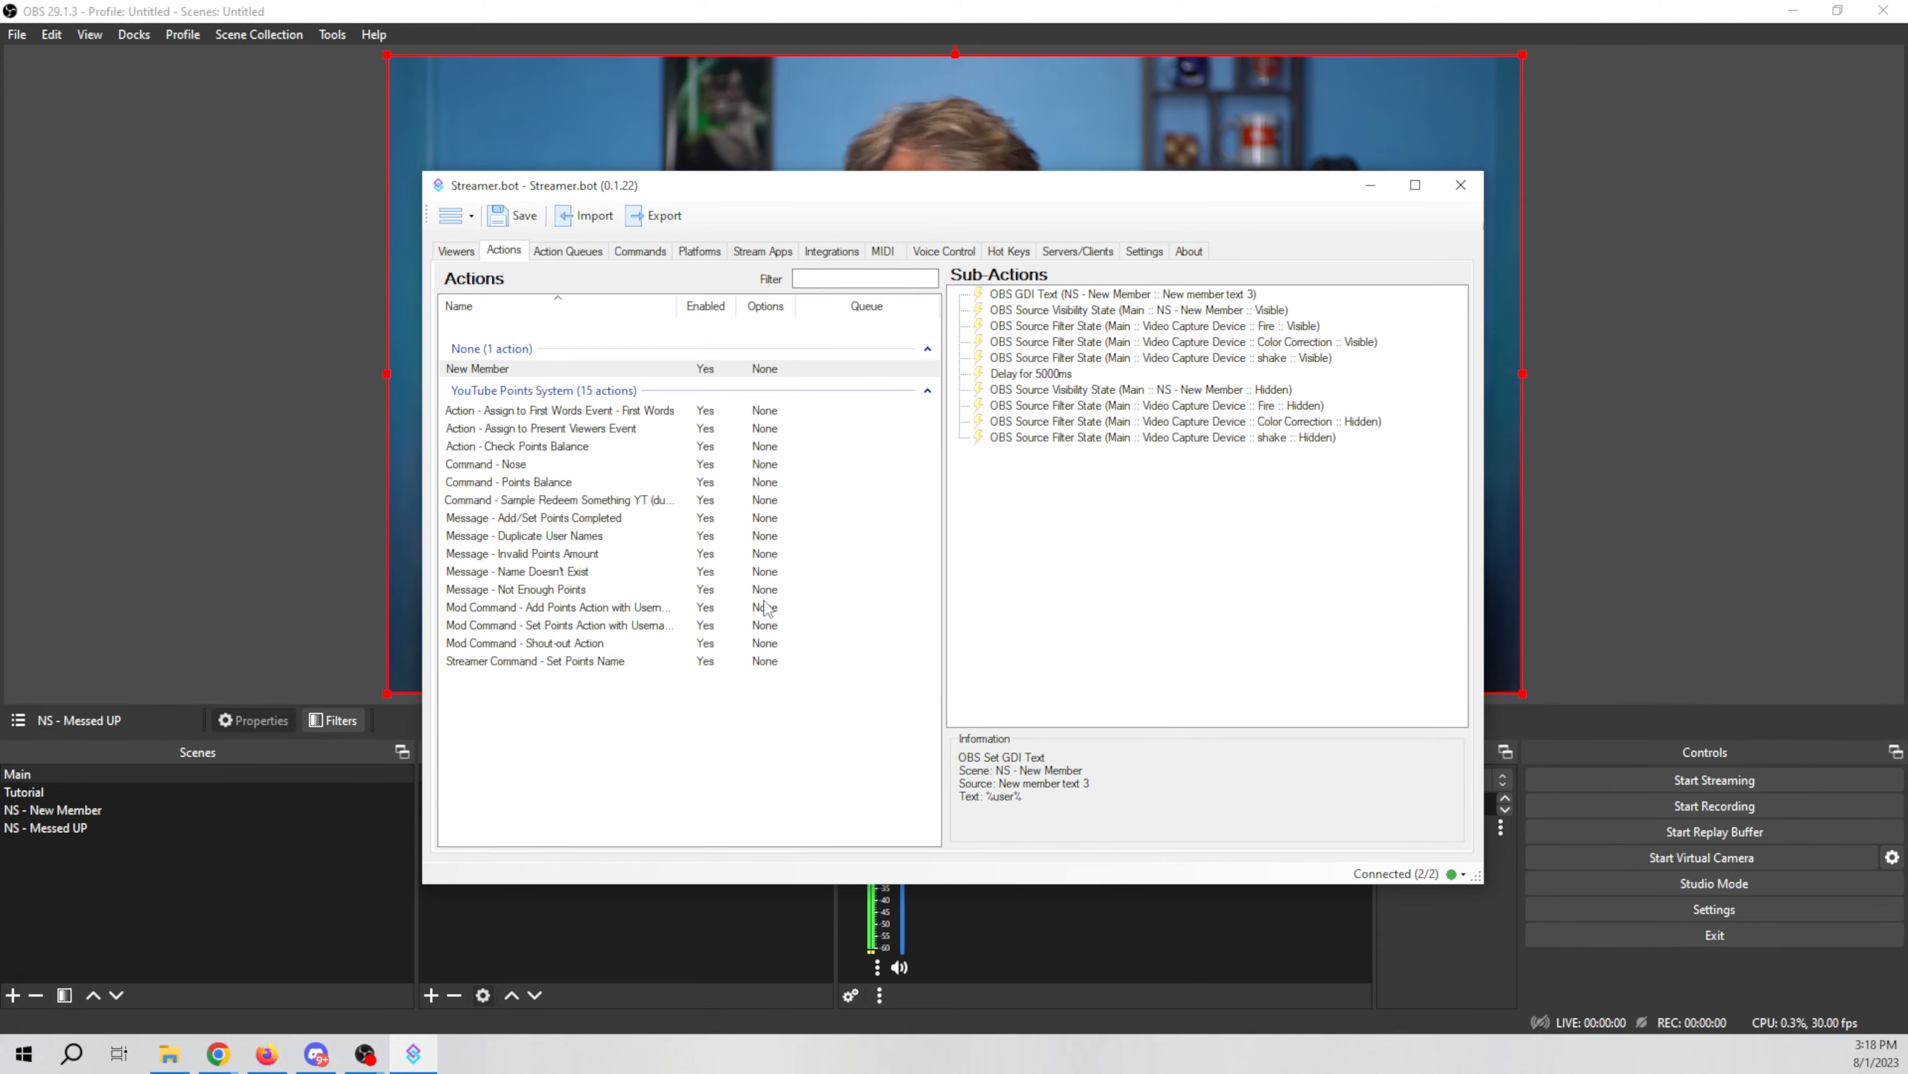
left_click_drag(913, 186, 915, 103)
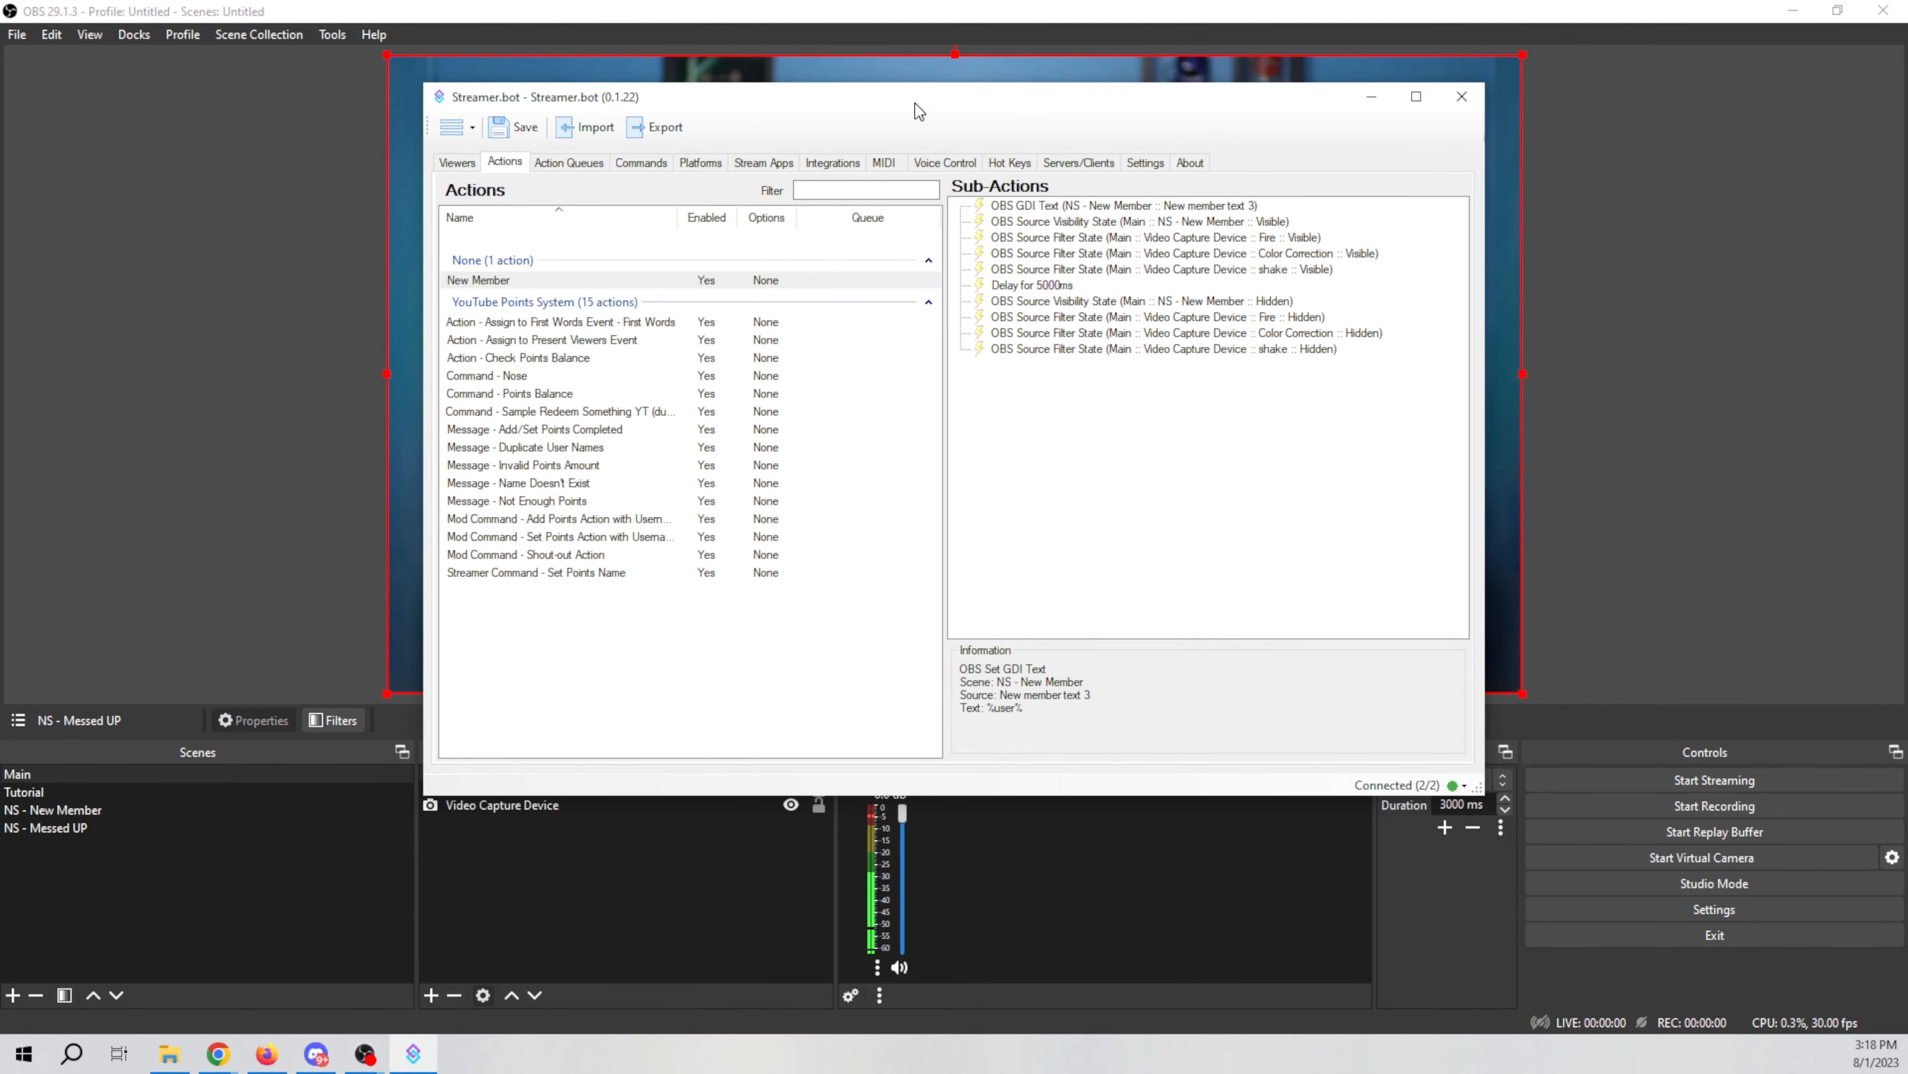
right_click(705, 666)
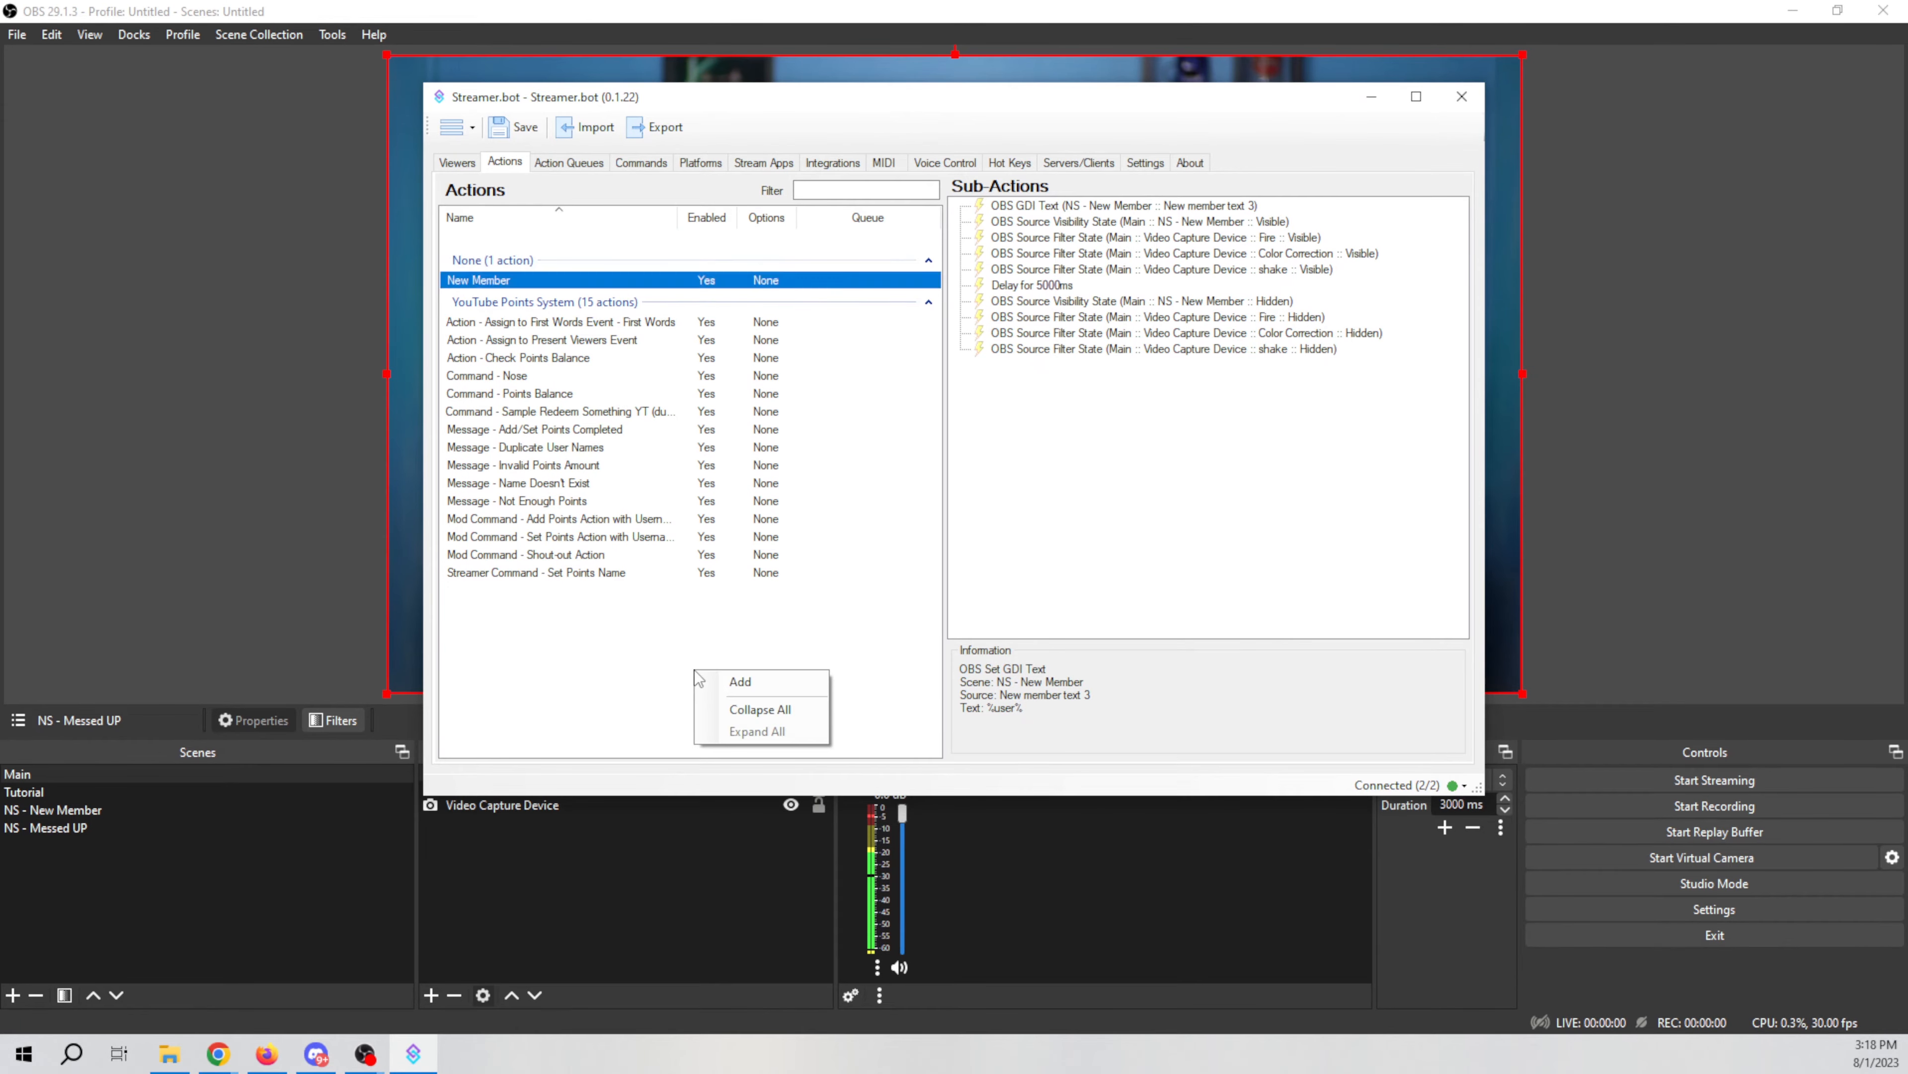
left_click(775, 682)
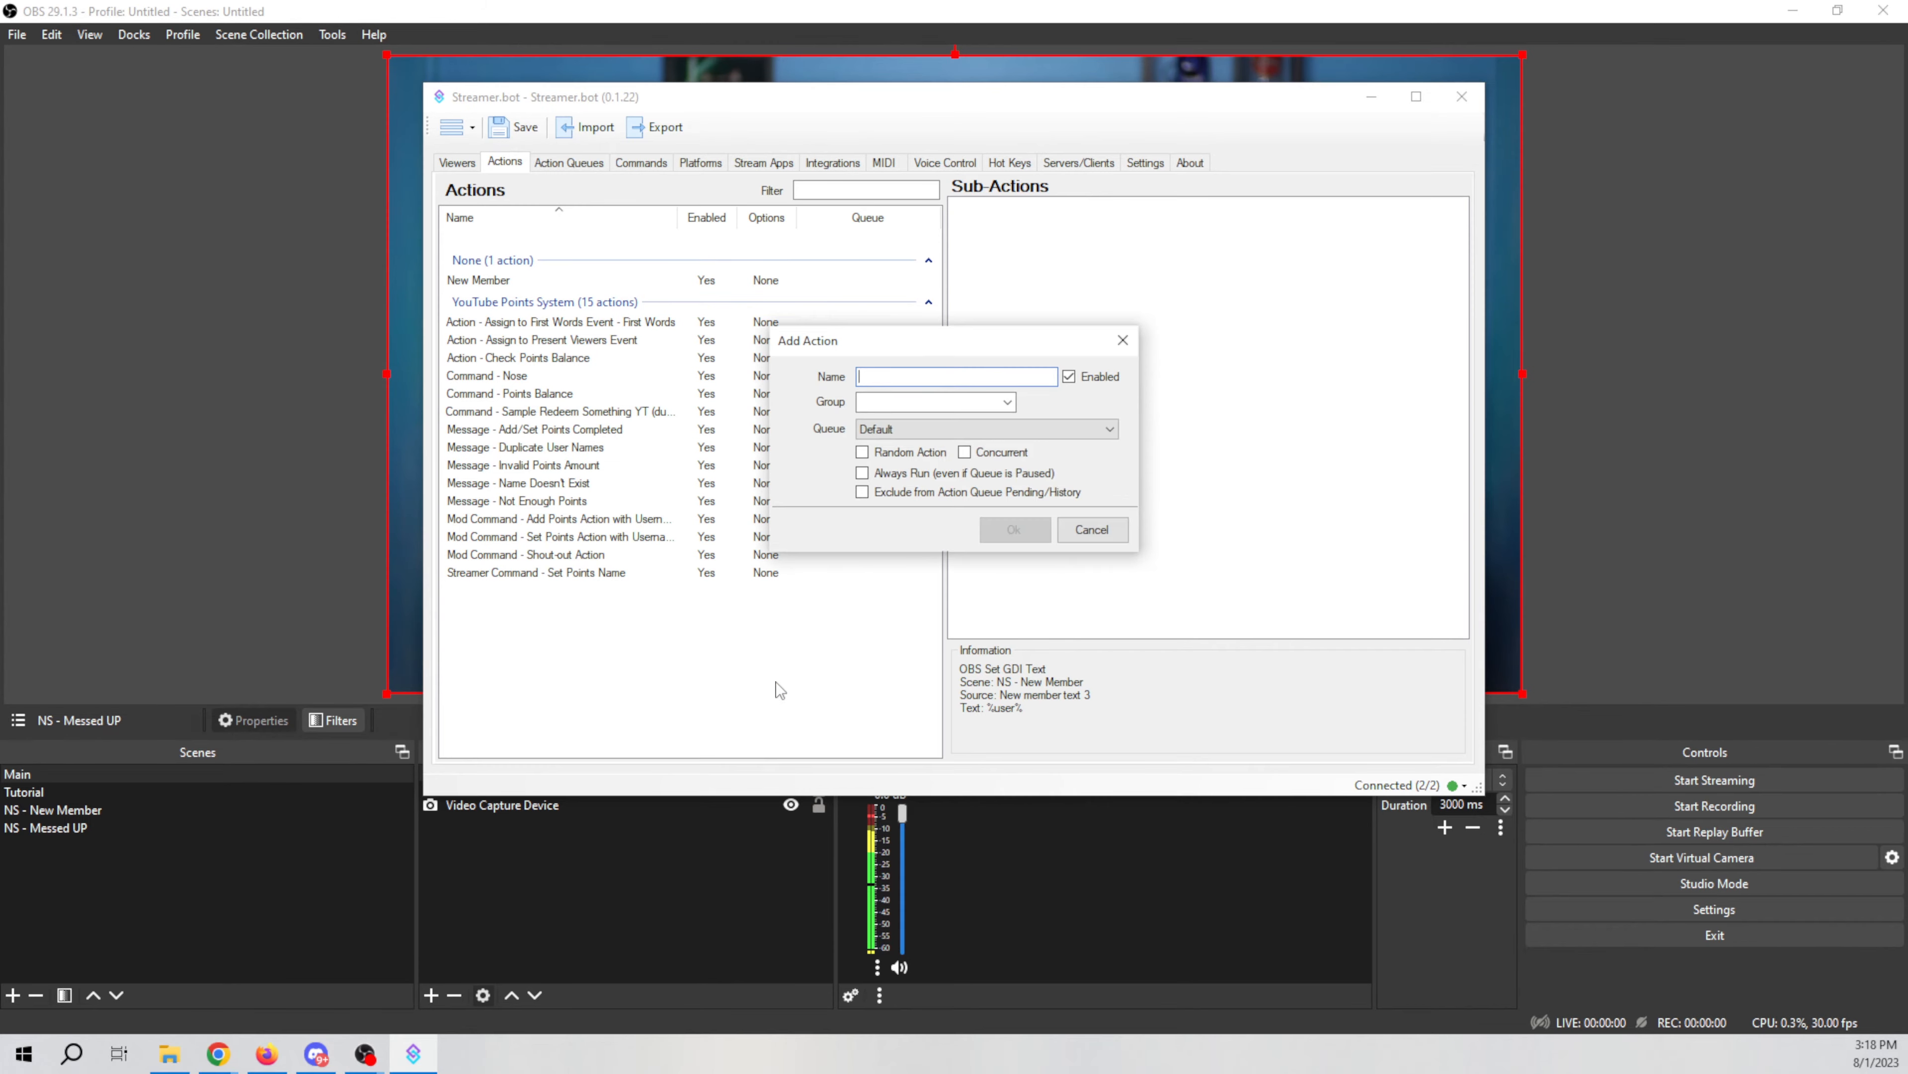
type("Fail")
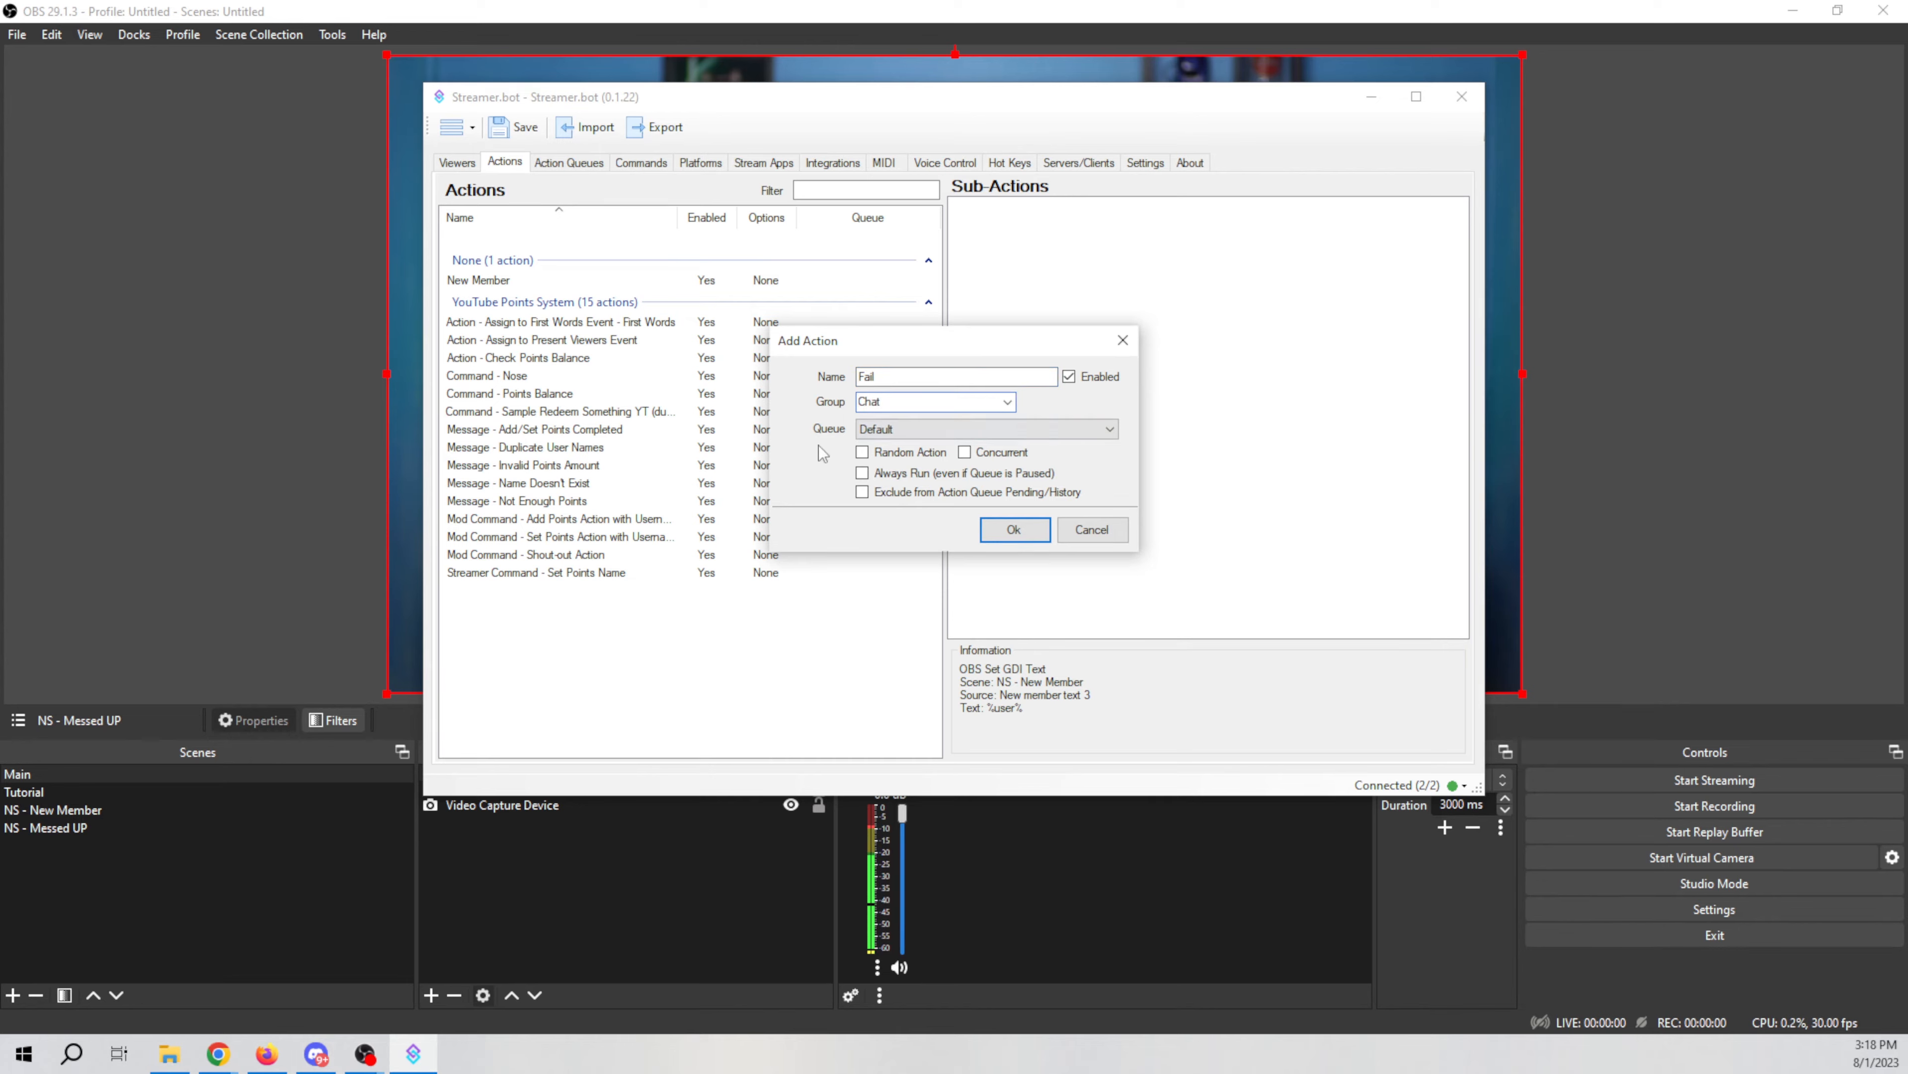
left_click(1010, 529)
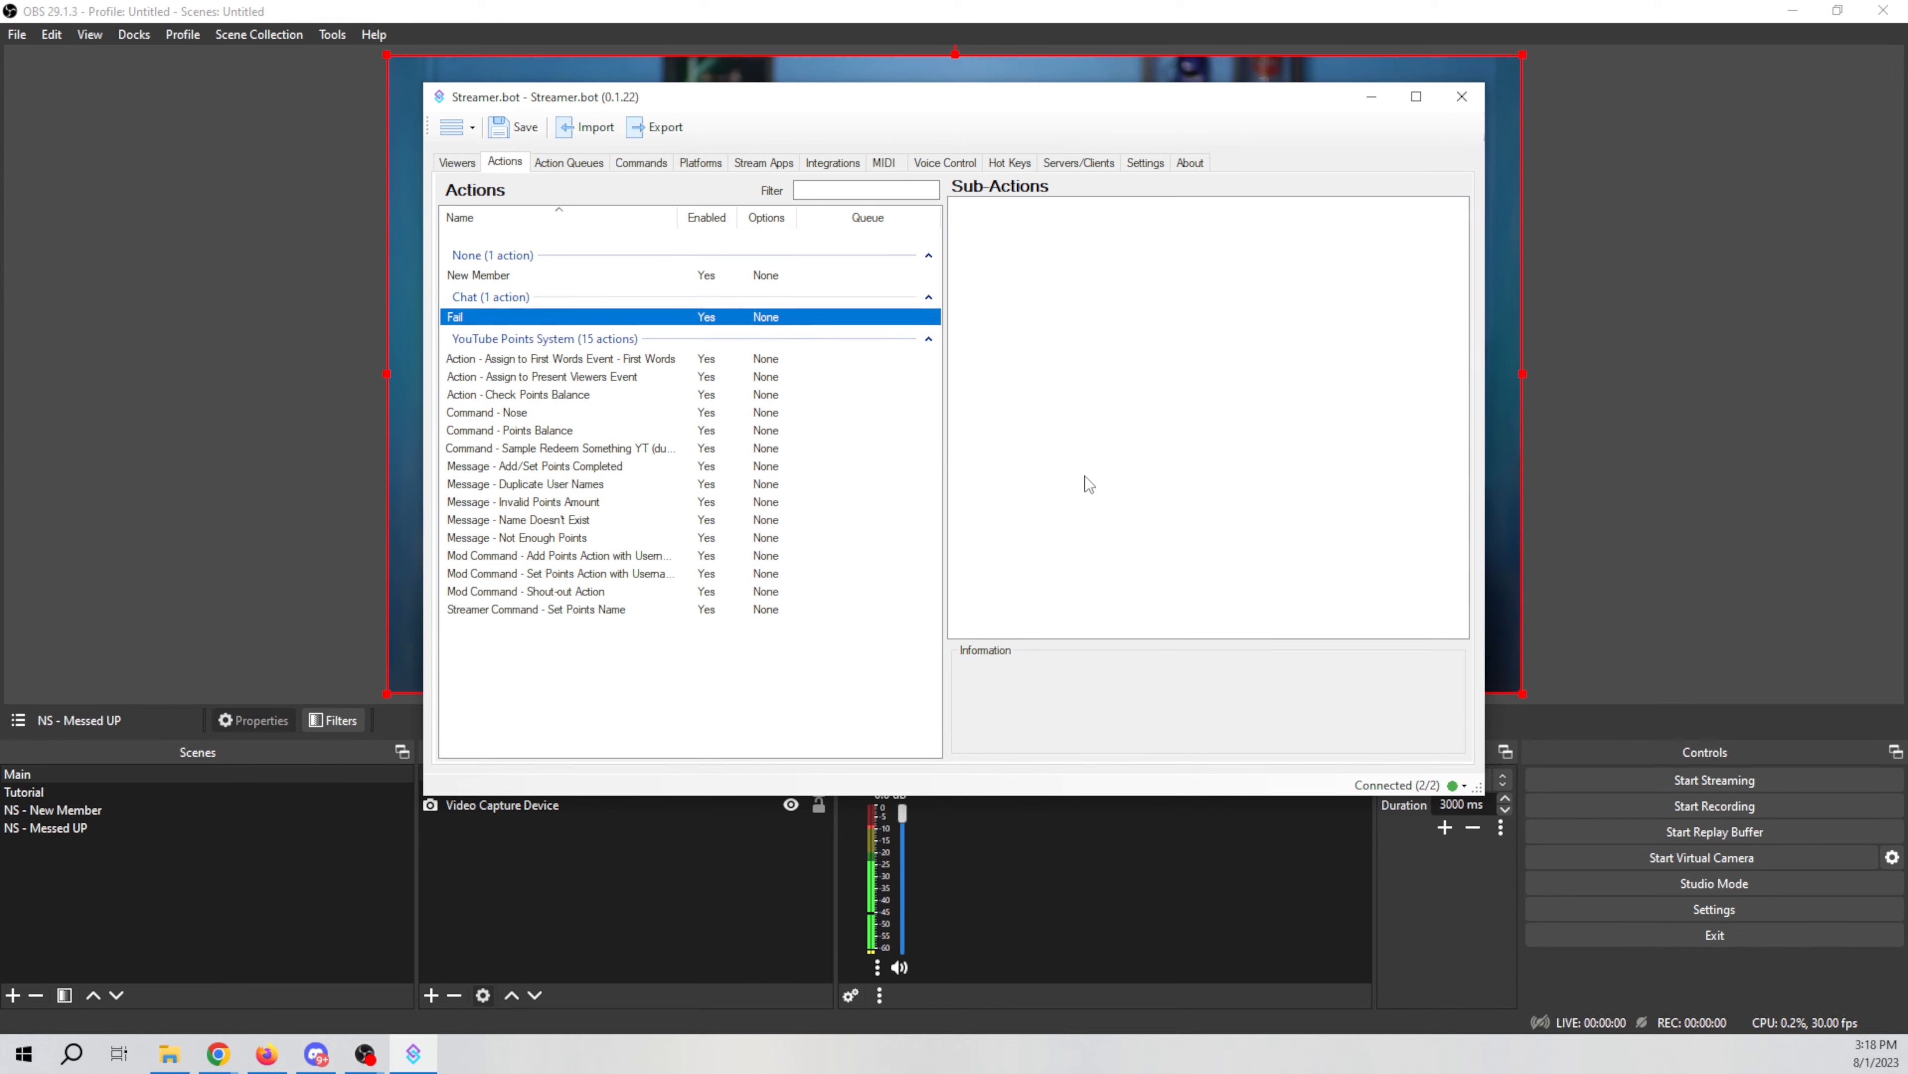
Step: Add an OBS Set Source Visibility sub-action making the Main scene's NS - Messed UP source Visible
right_click(1041, 471)
mouse_move(1154, 671)
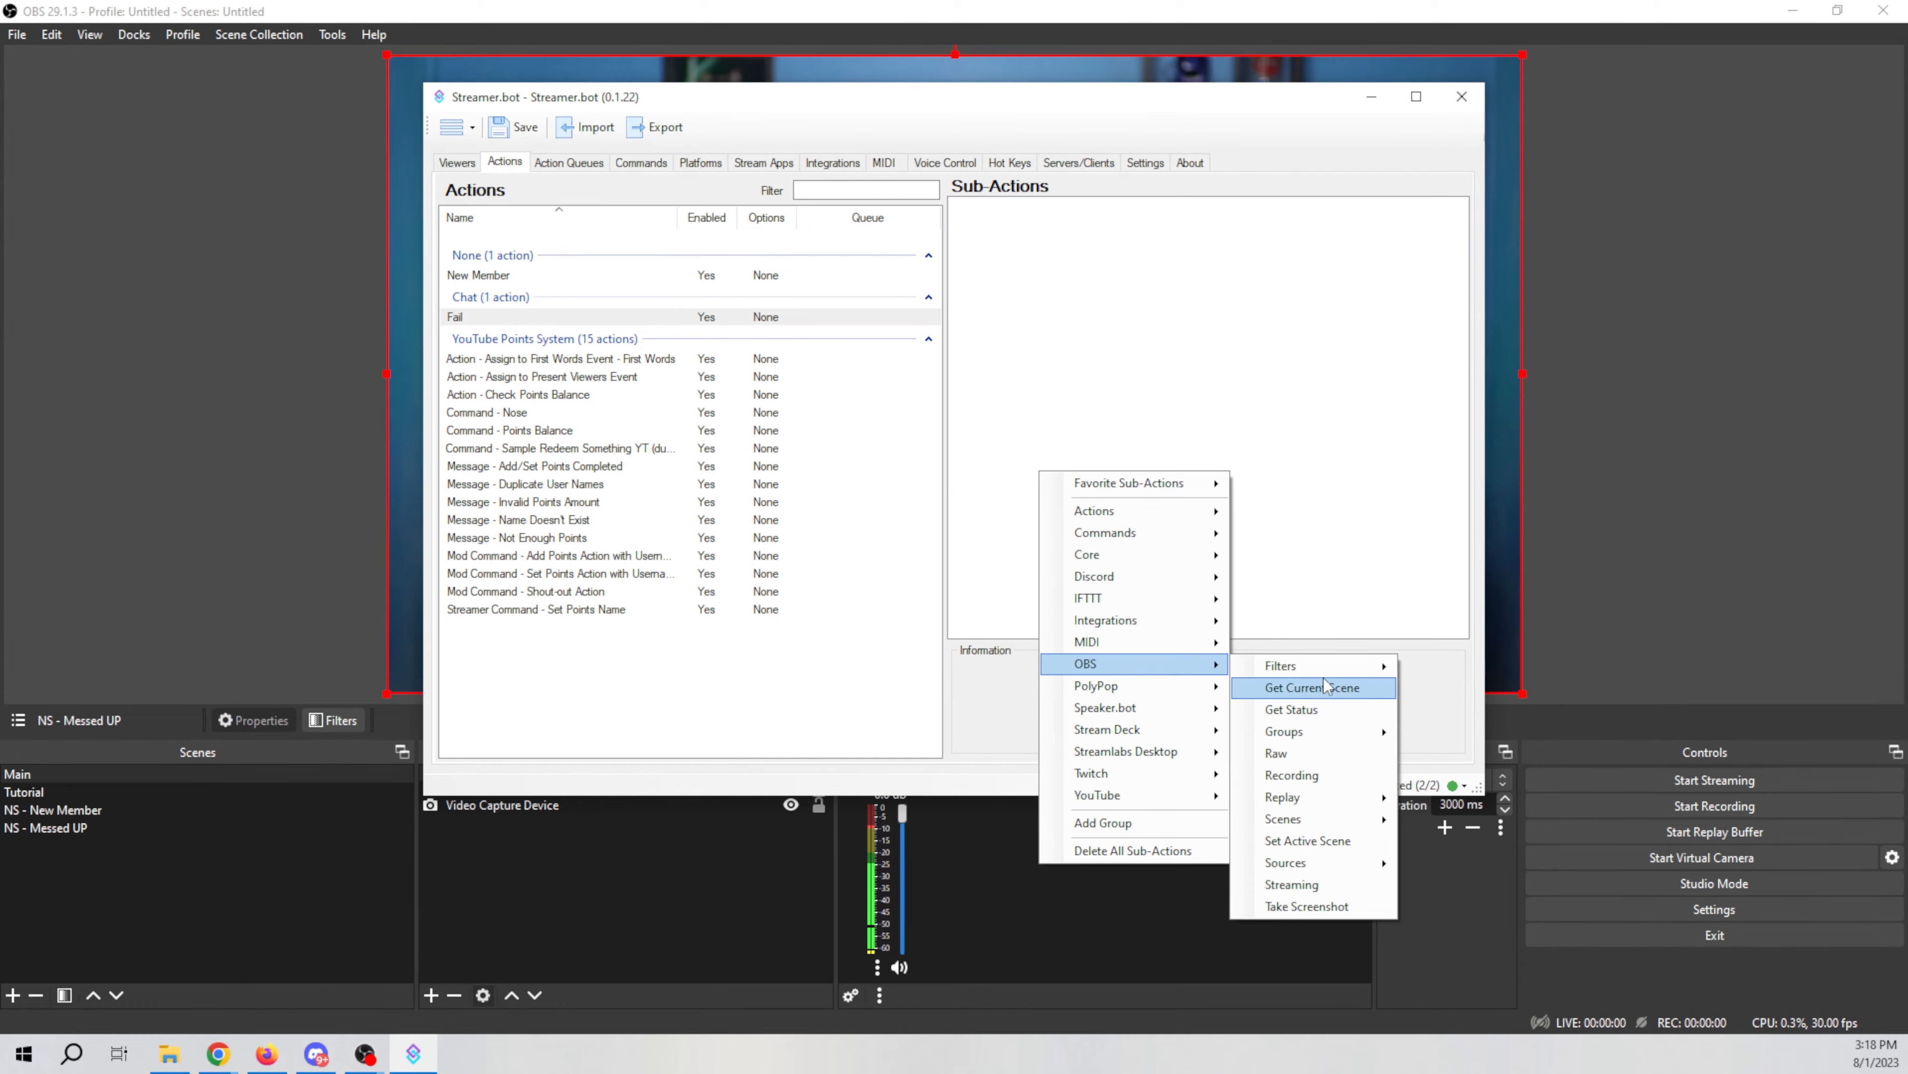
mouse_move(1311, 871)
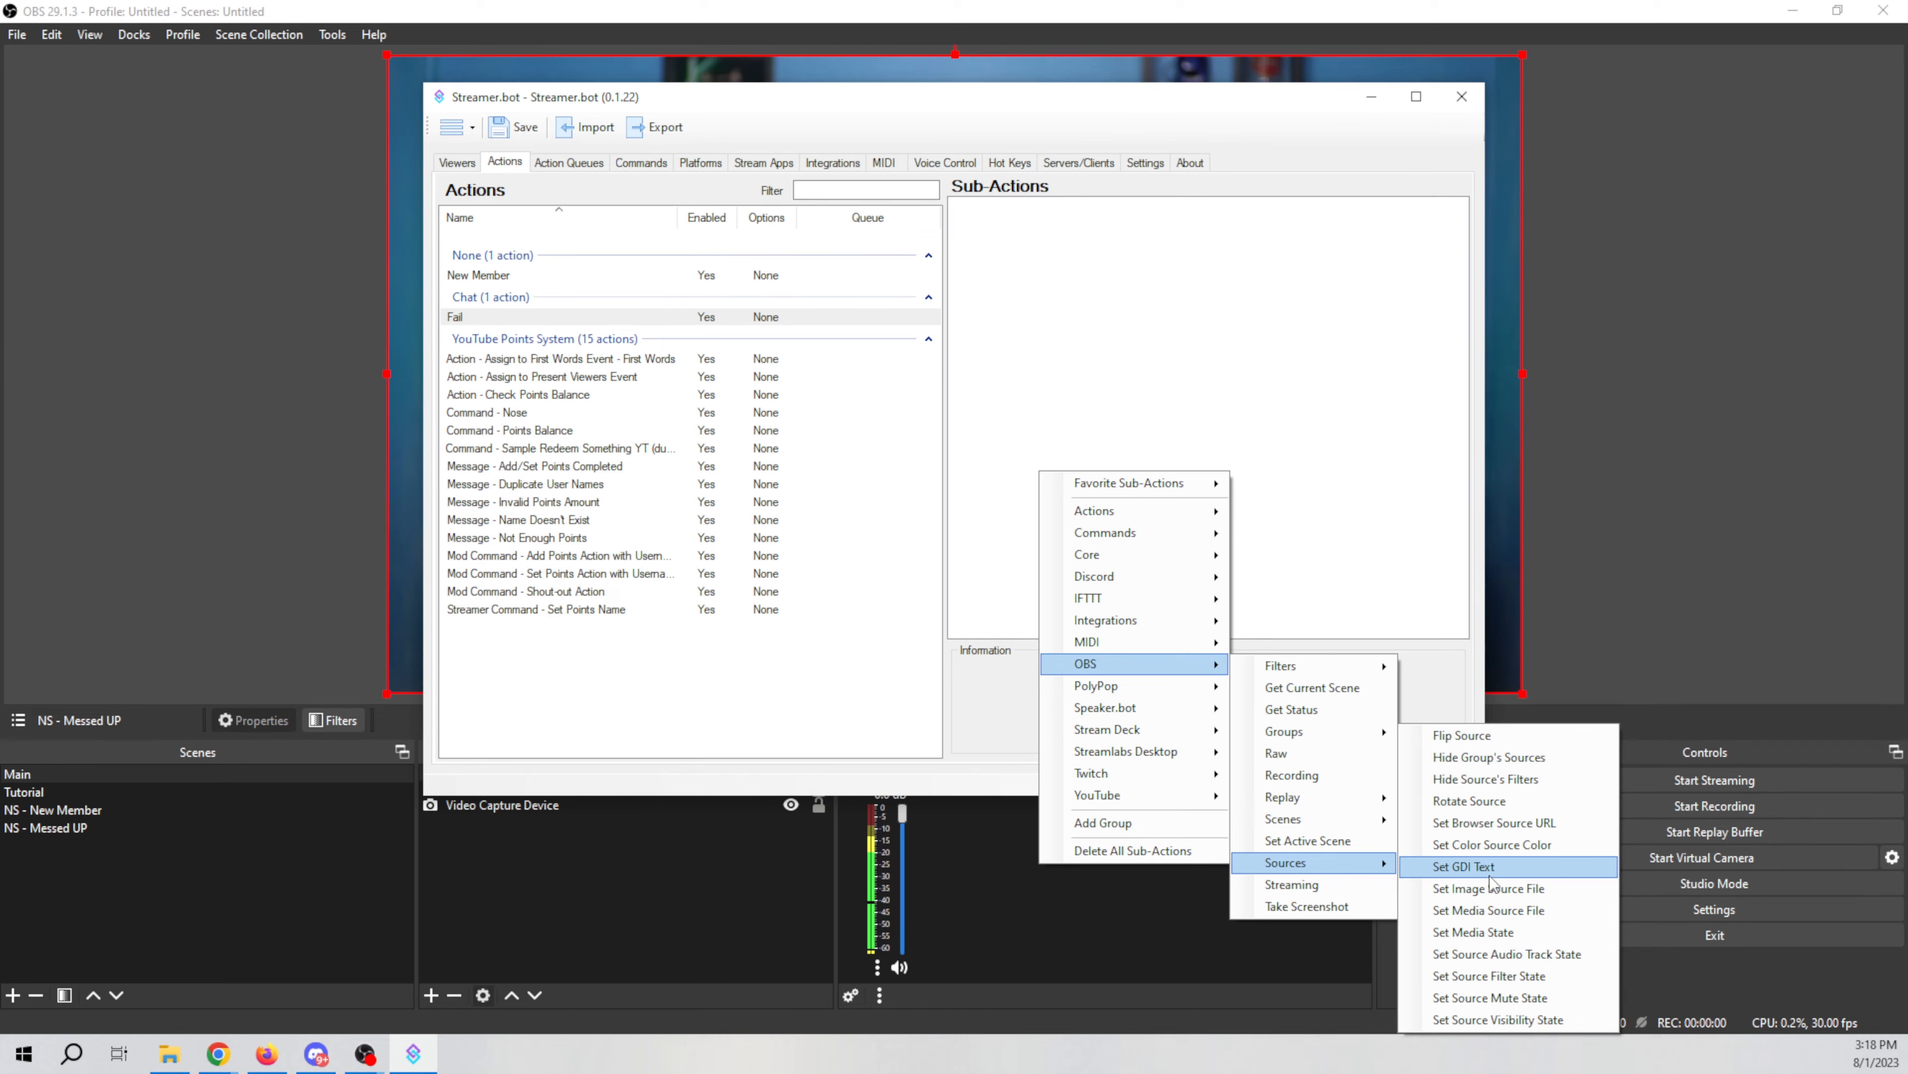
left_click(1483, 1017)
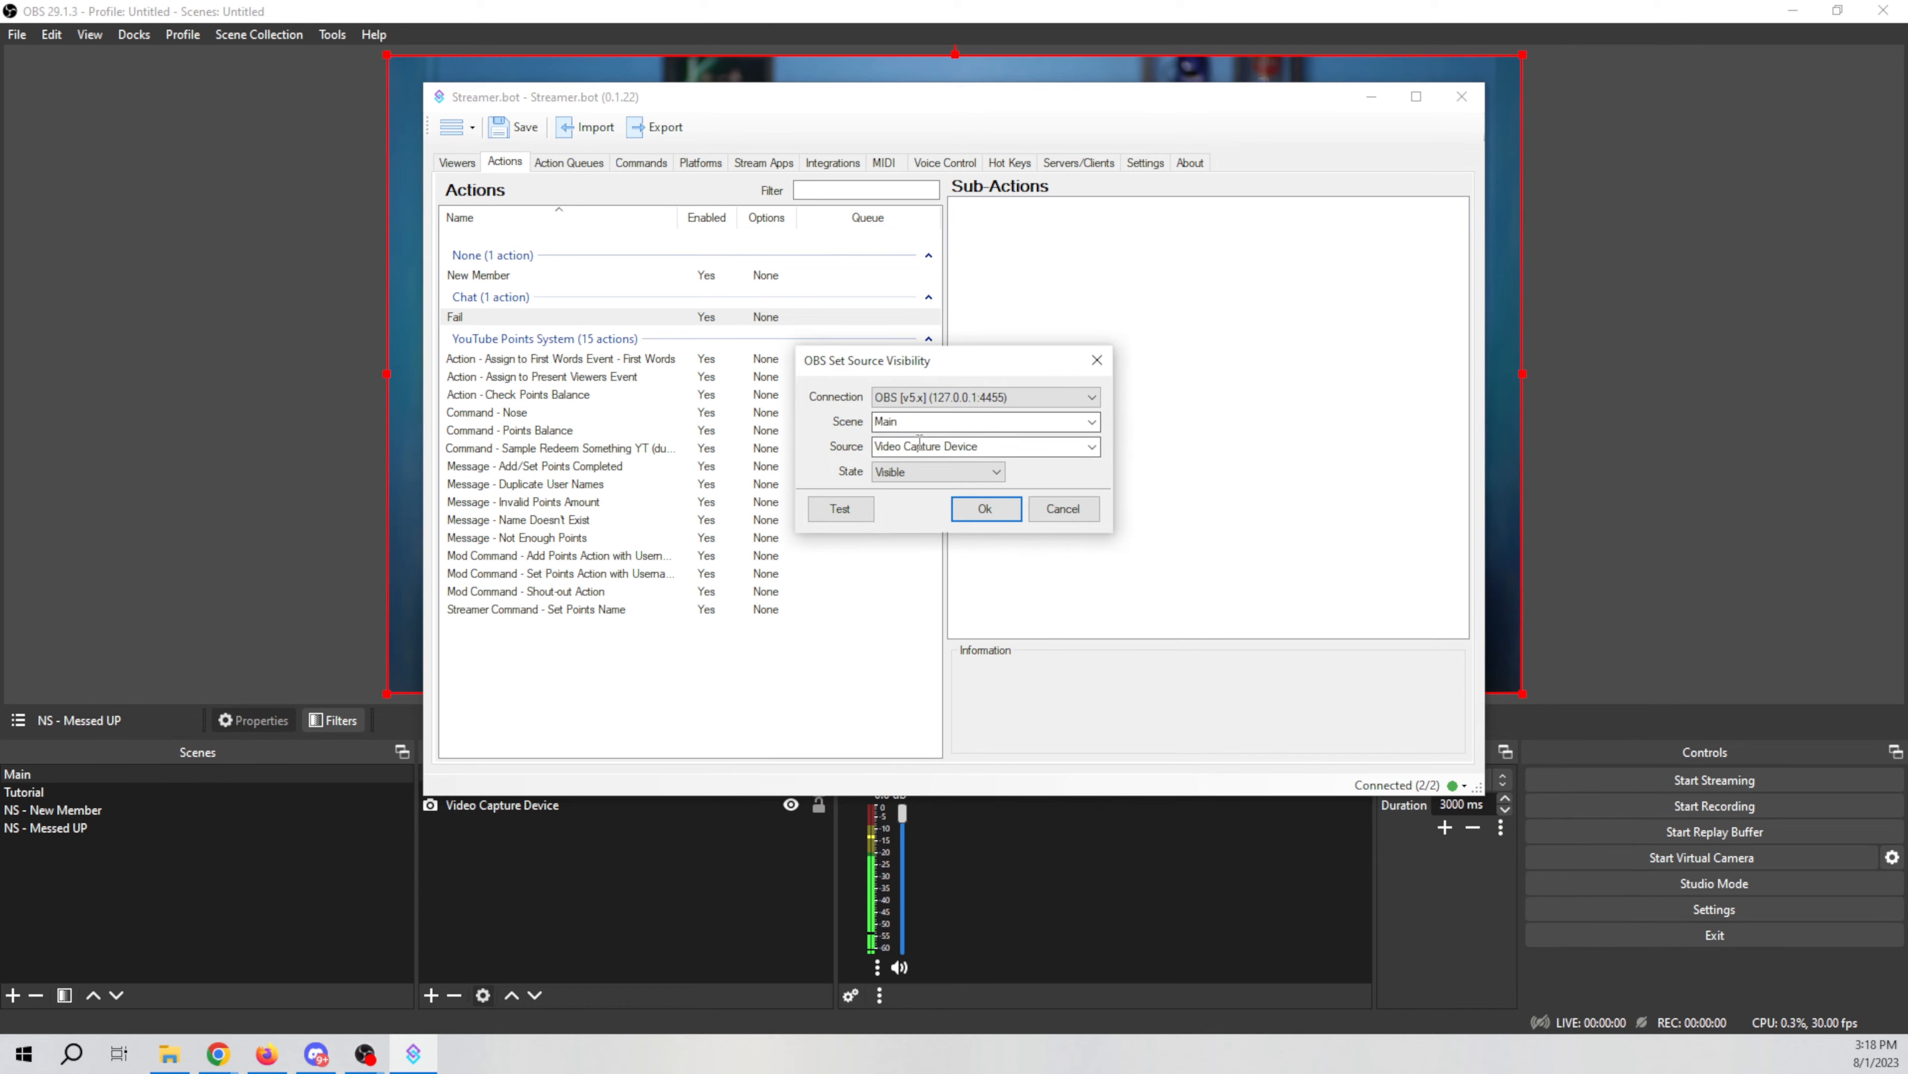
left_click(1092, 446)
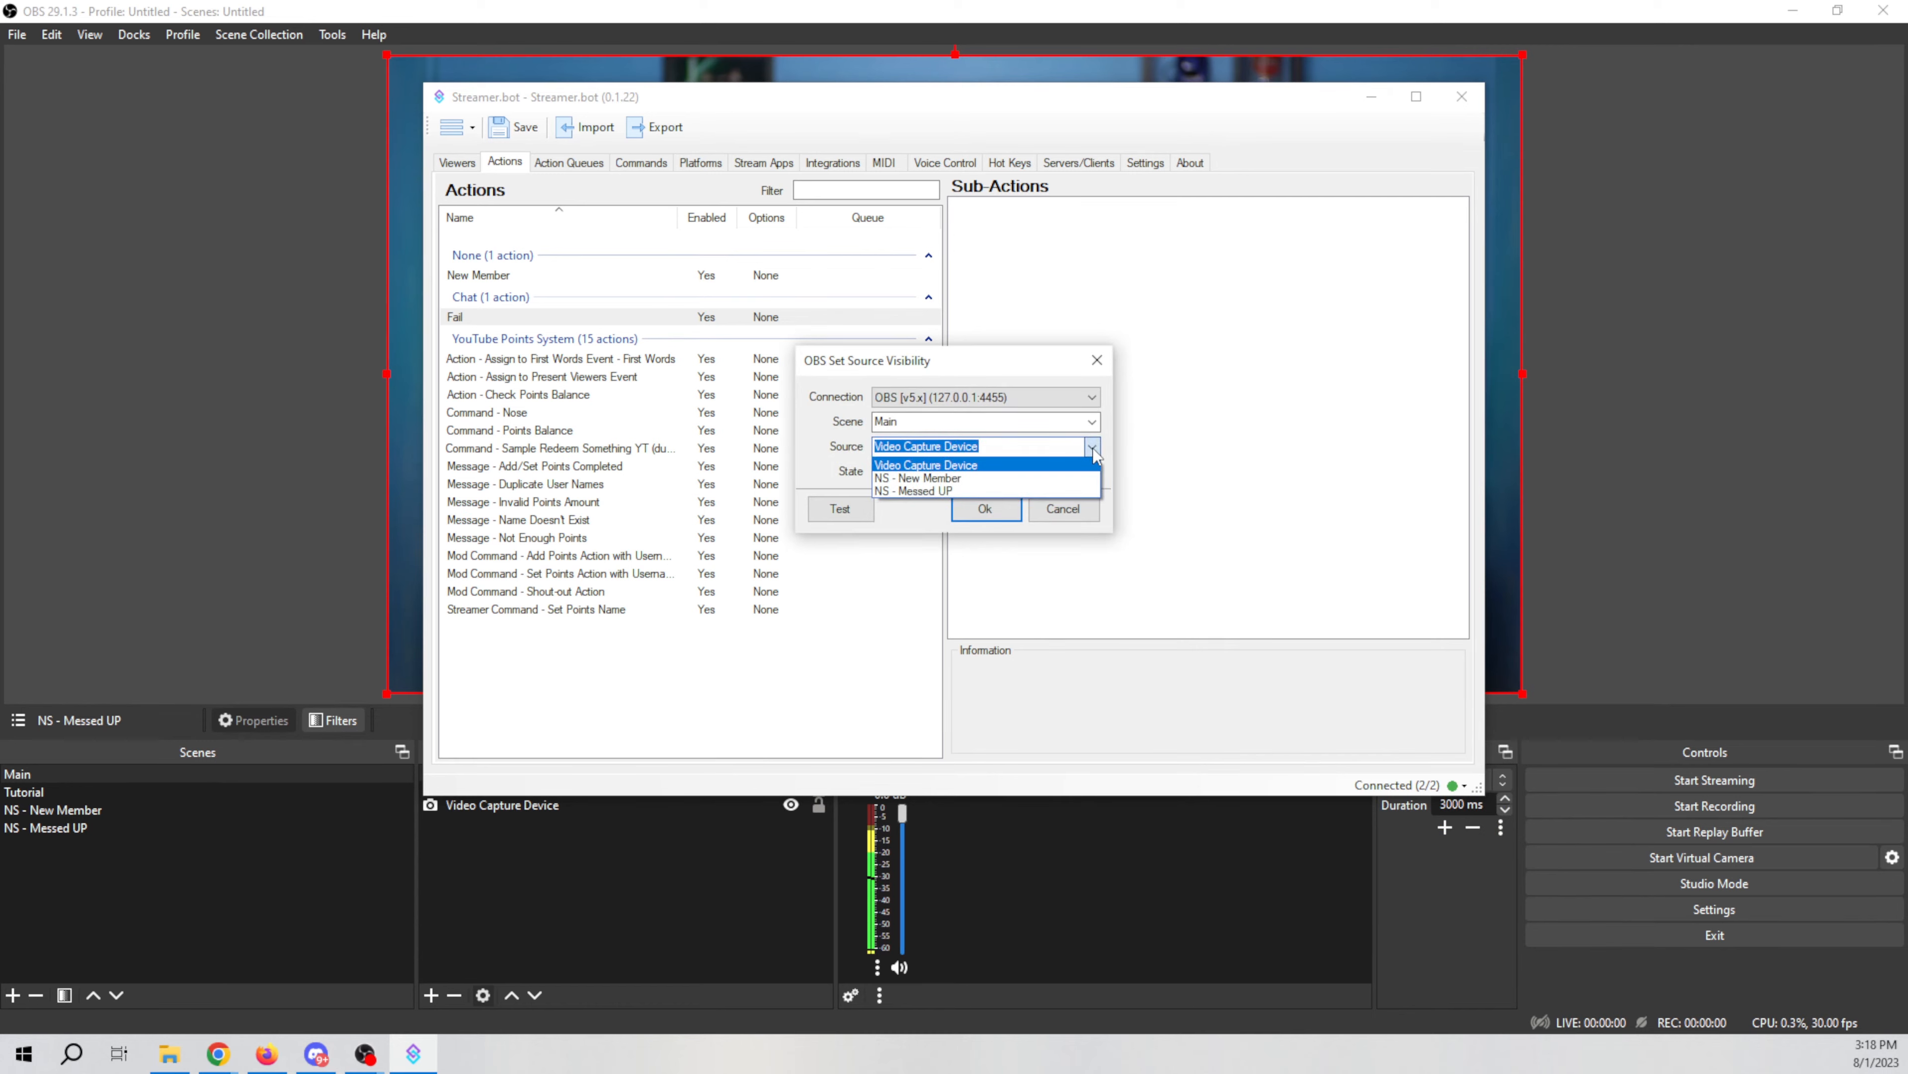
left_click(965, 491)
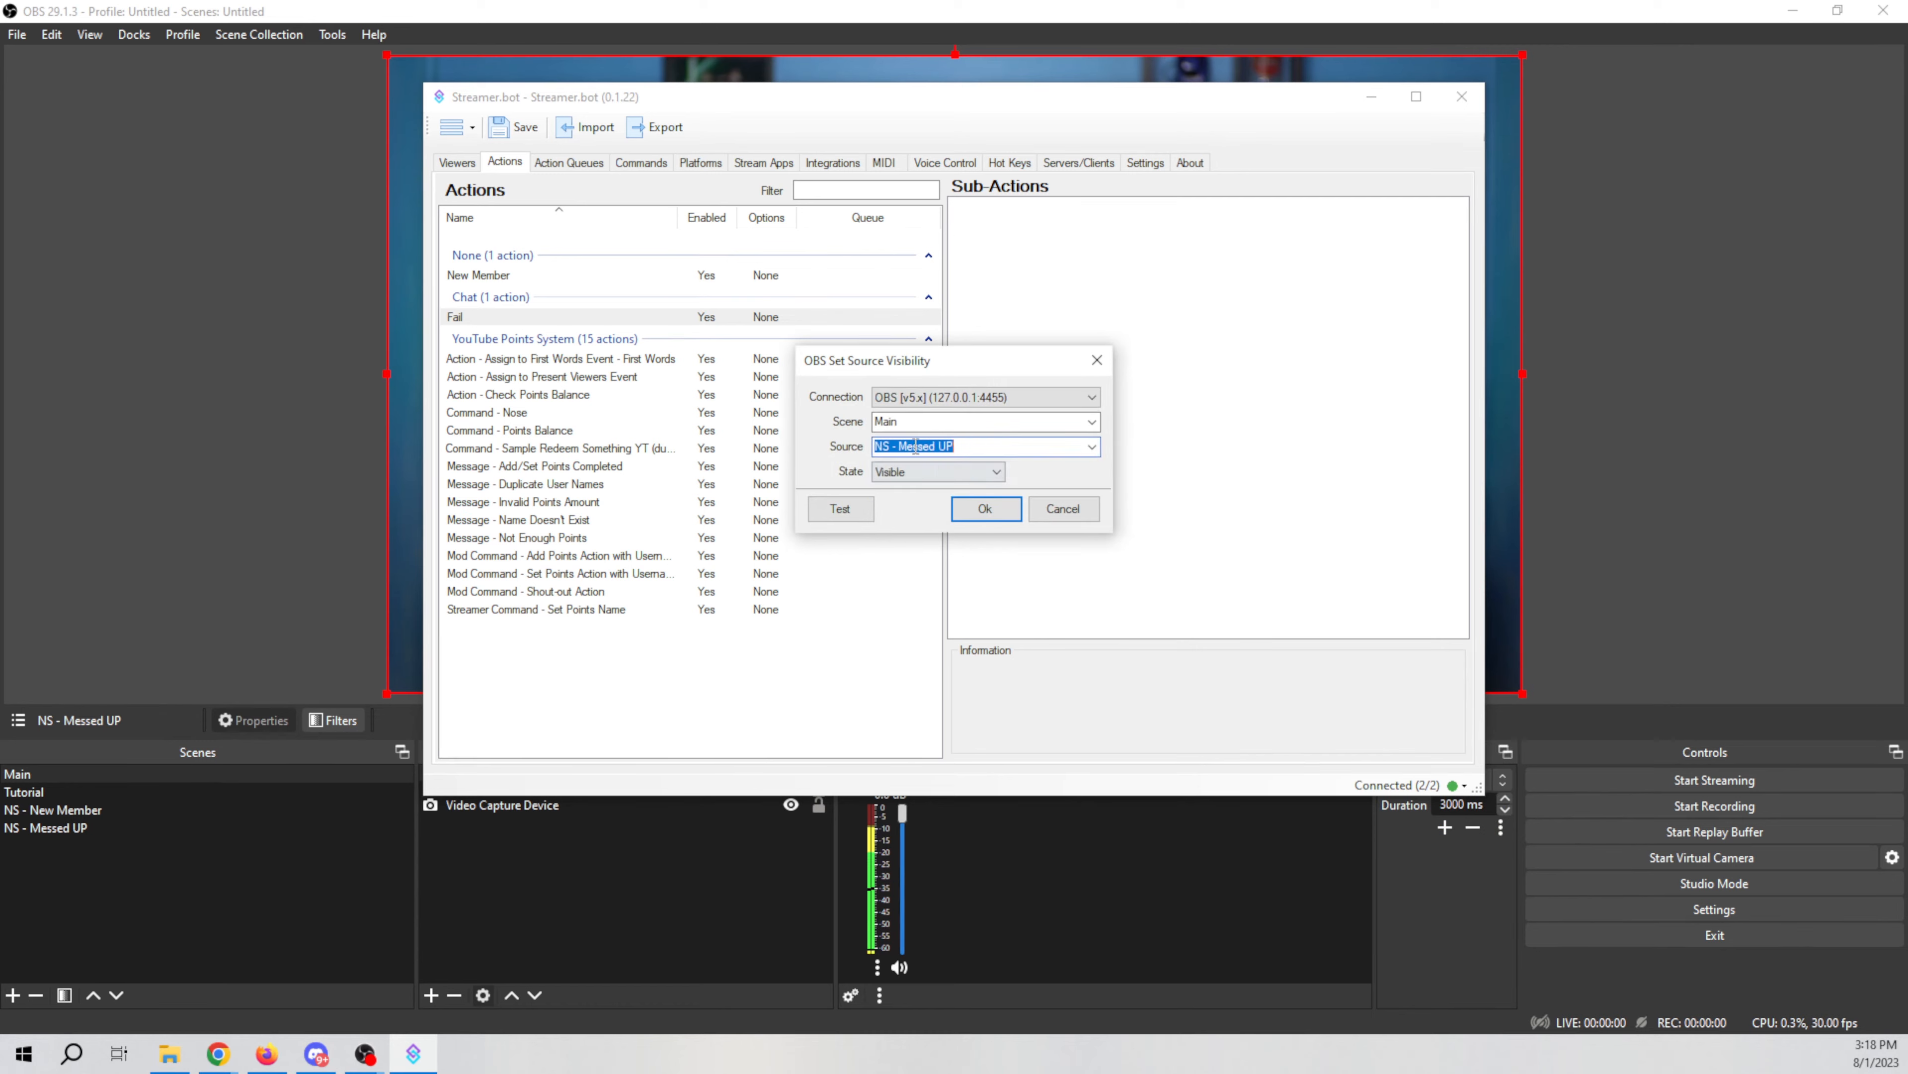
left_click(1000, 509)
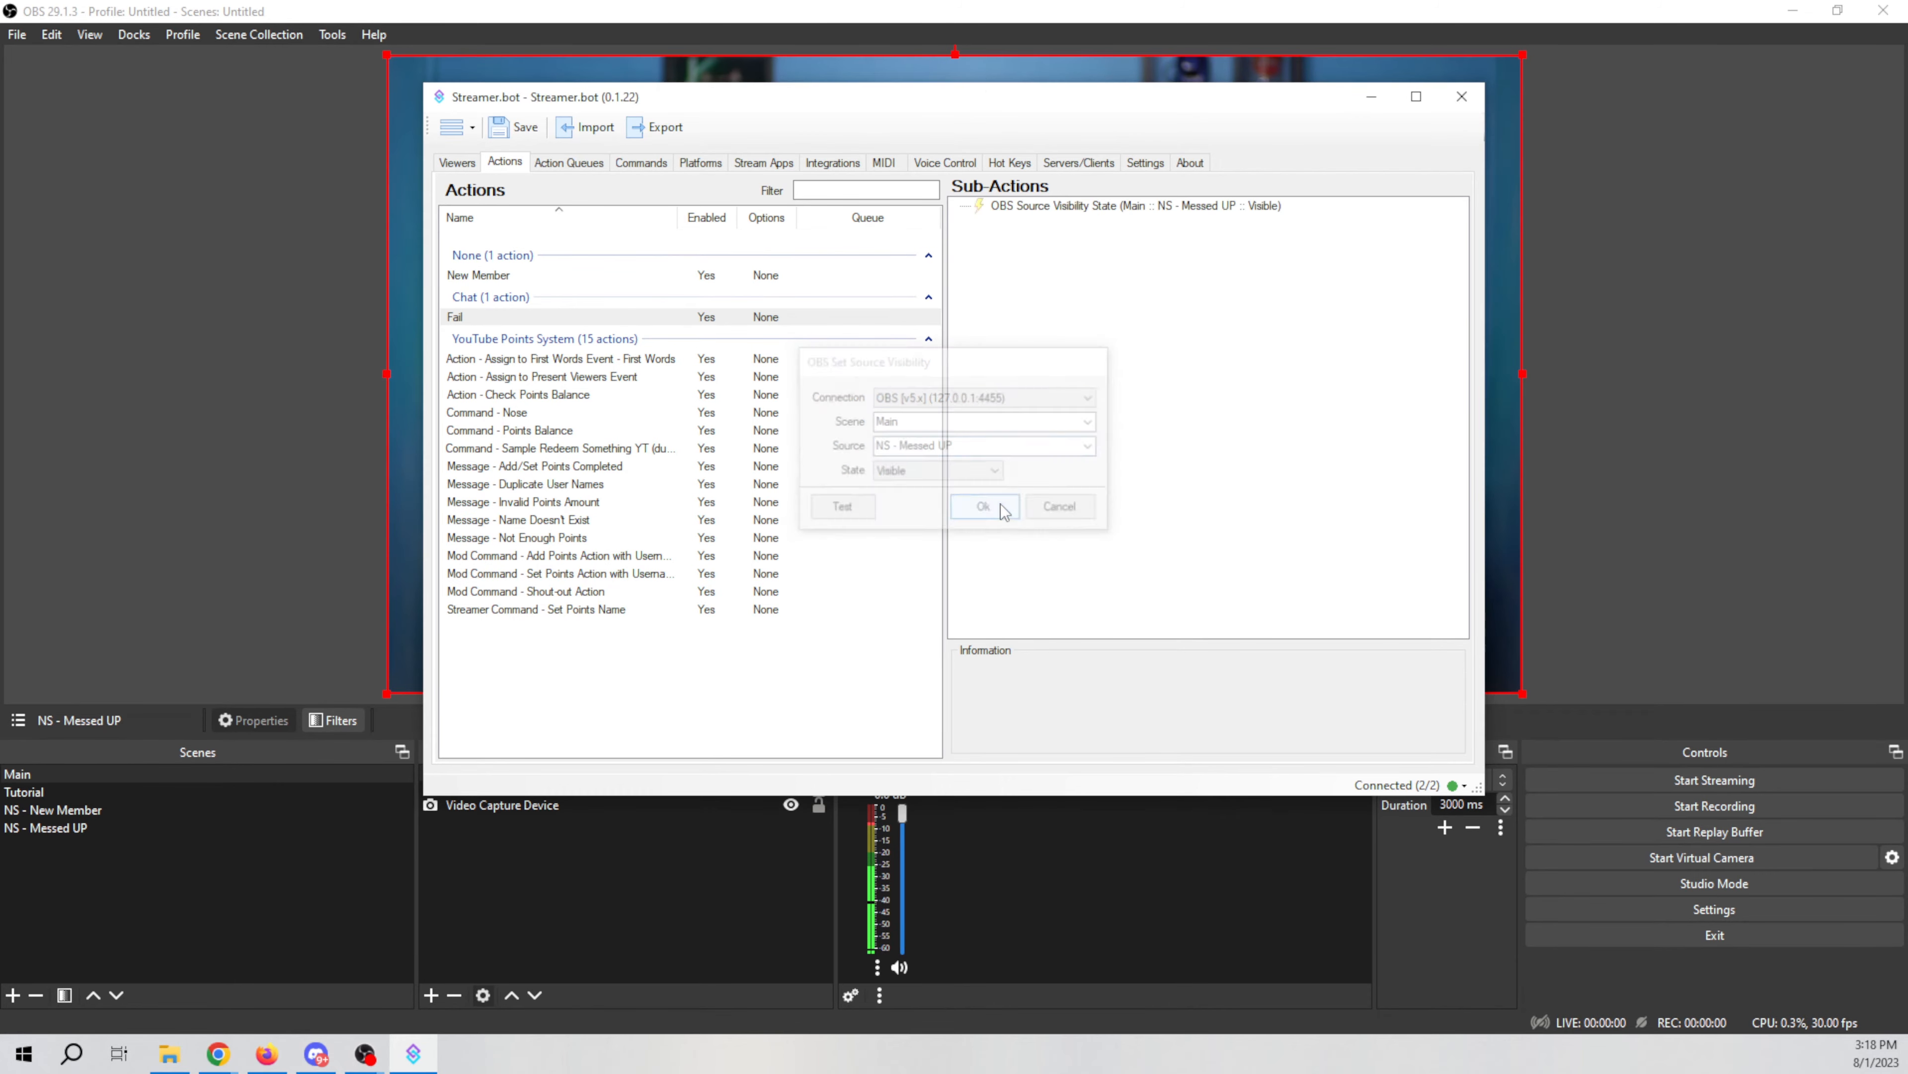
Step: Test the visibility sub-action with its Visible and Hidden states, keeping it set to Visible
left_click_drag(973, 103, 1811, 230)
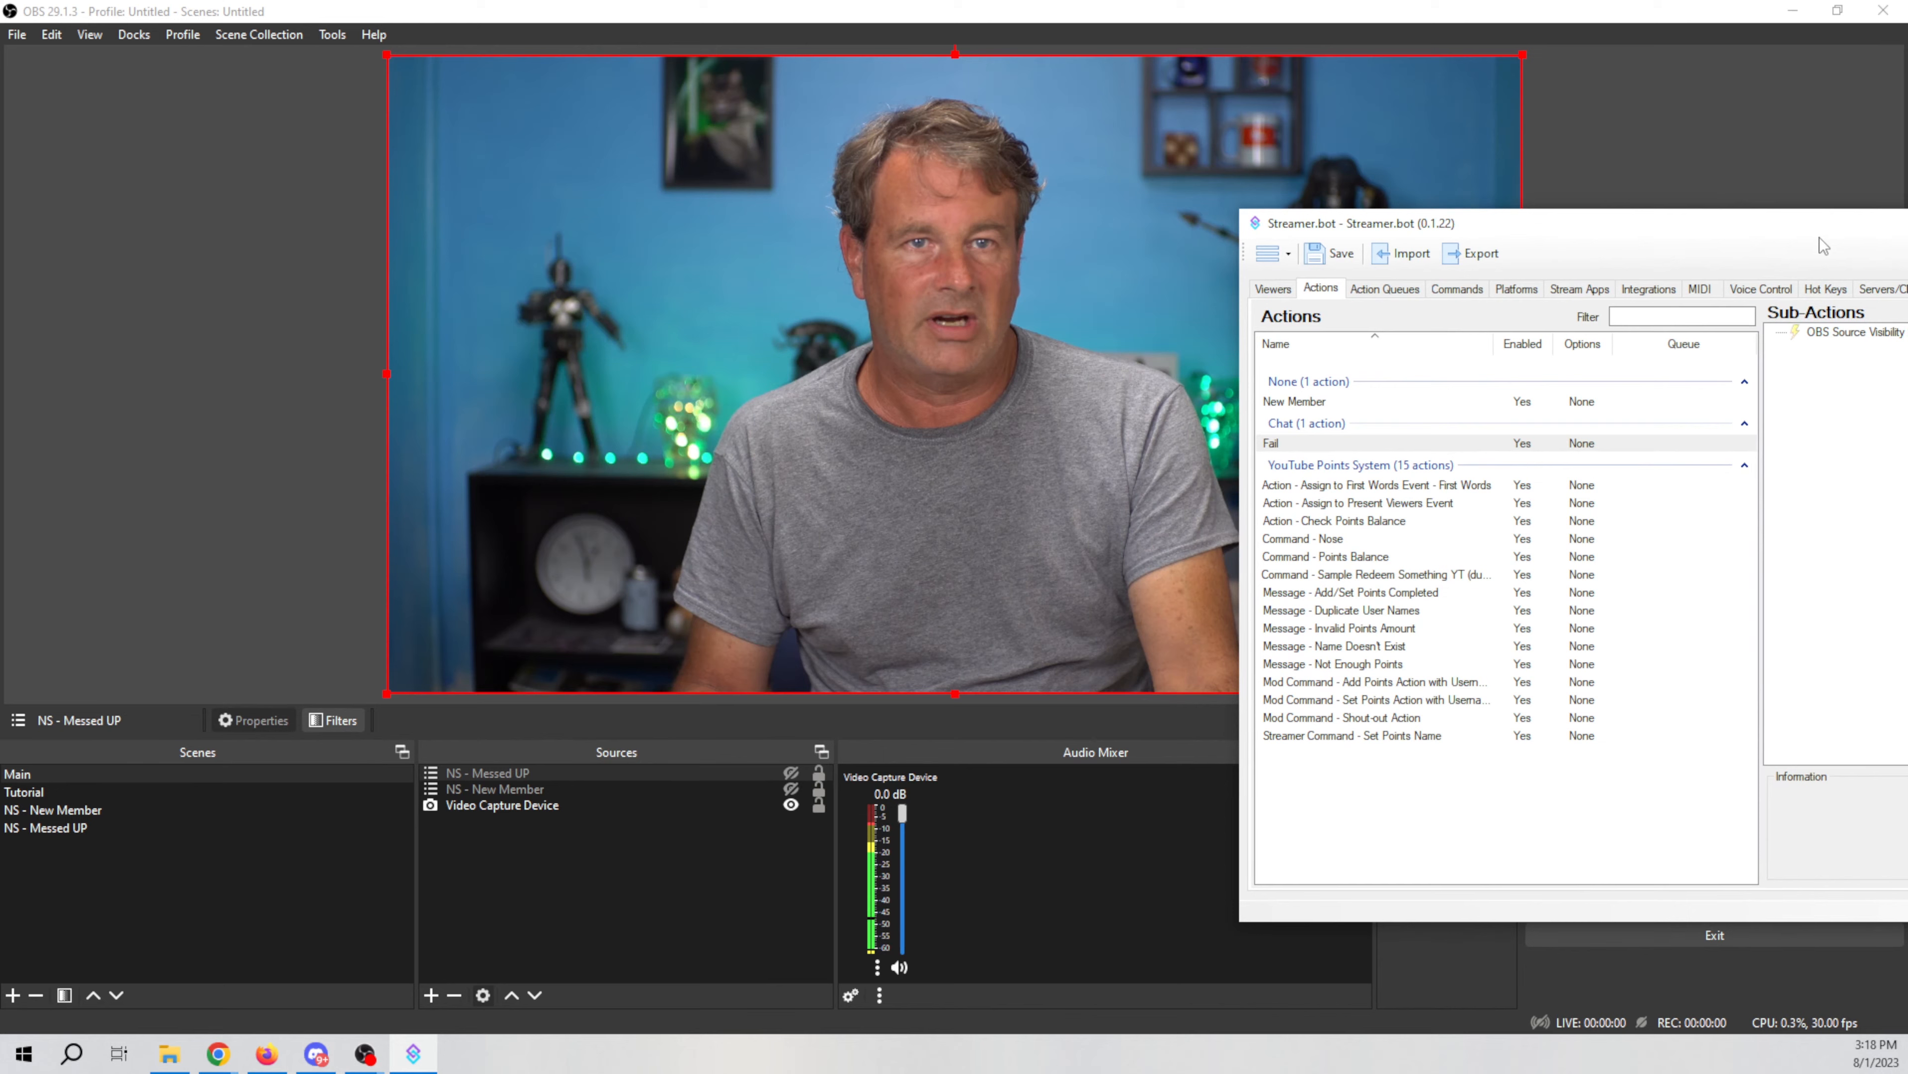
left_click(1881, 333)
double_click(1881, 333)
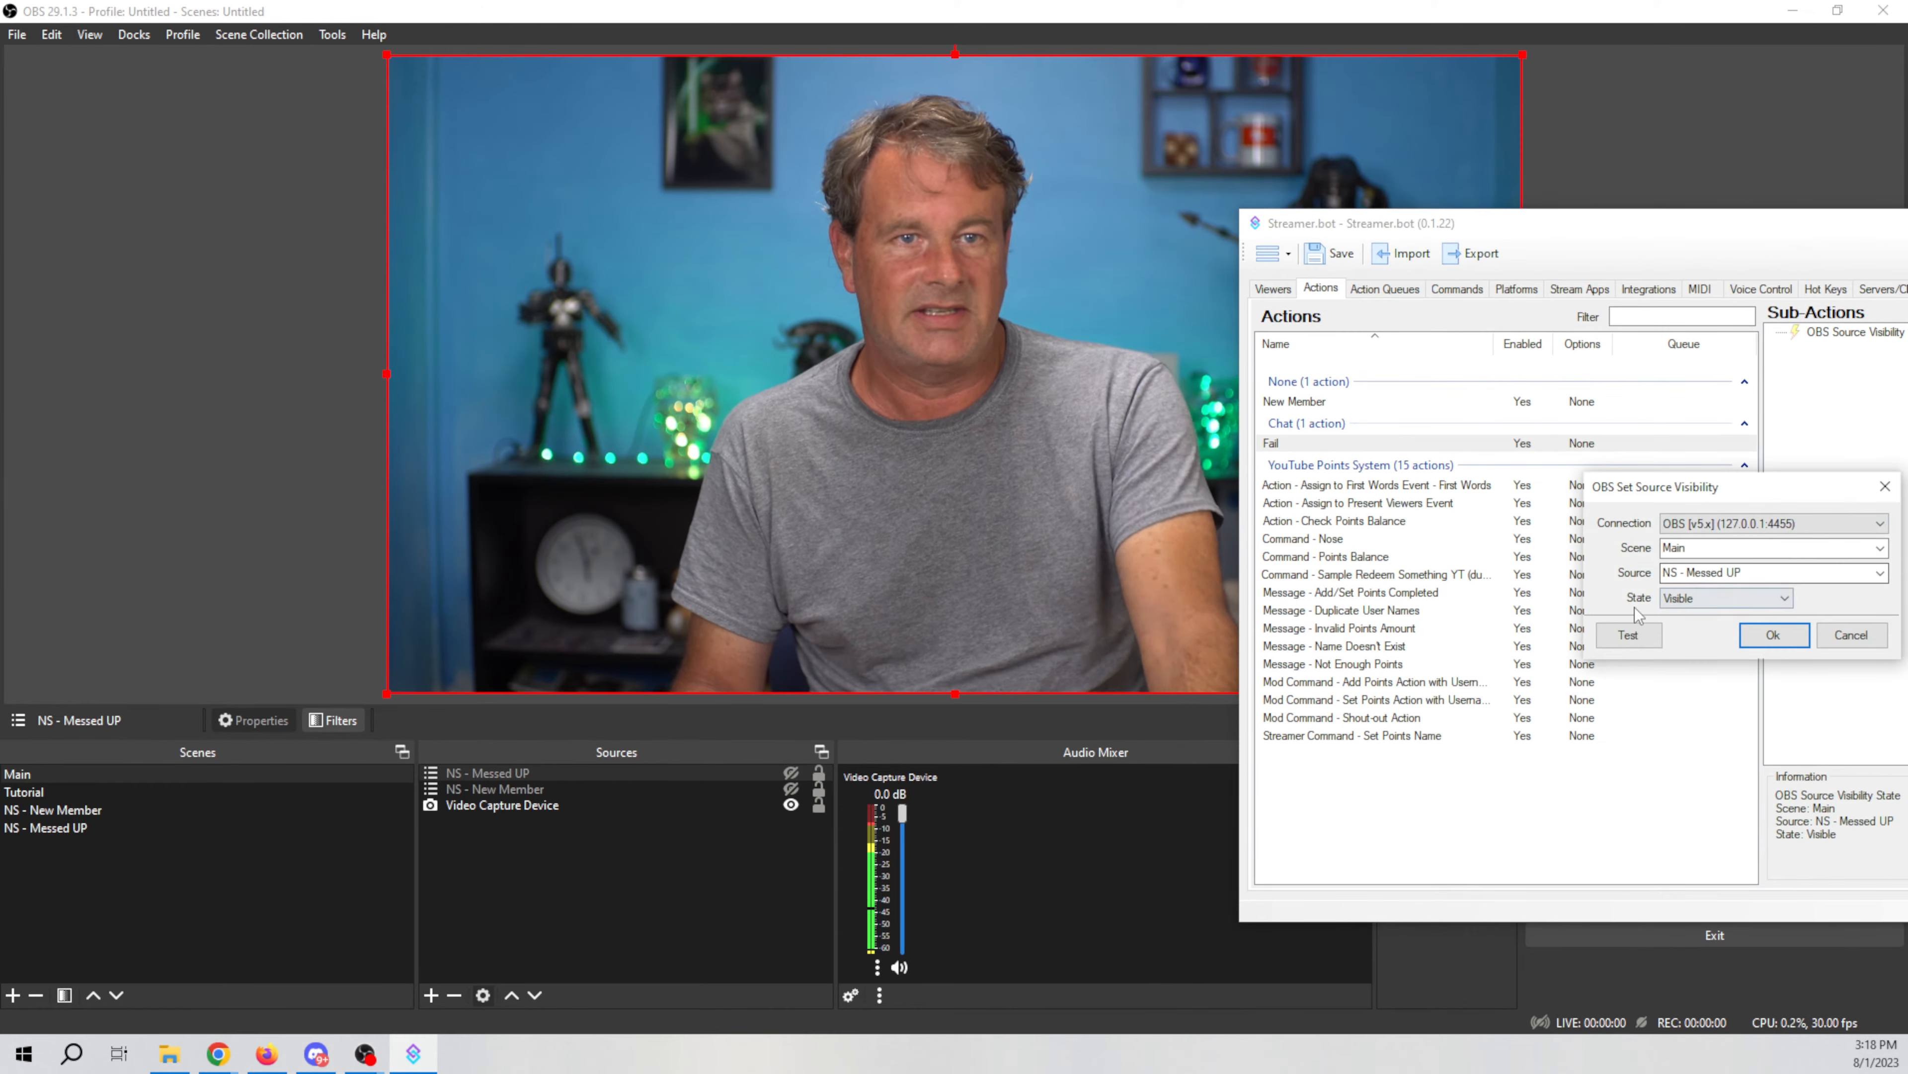
left_click(1628, 635)
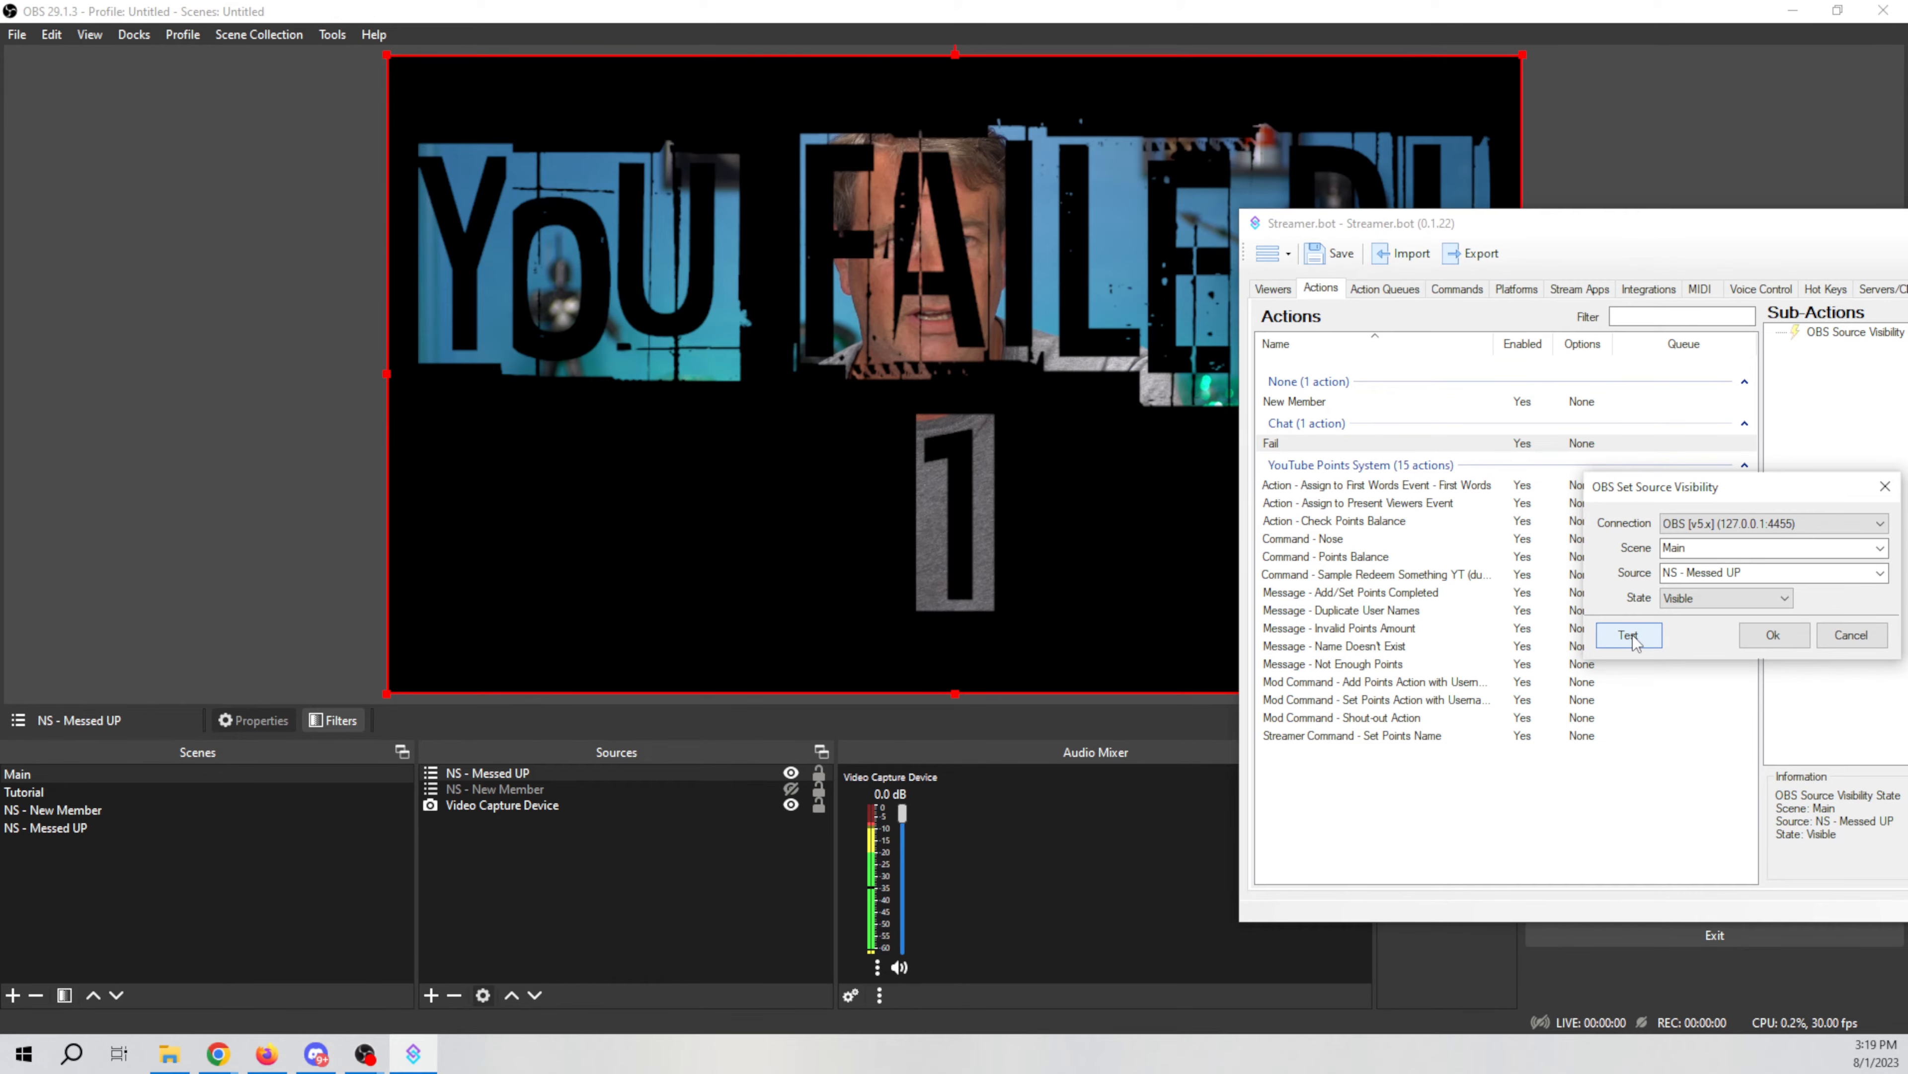
left_click(1724, 597)
left_click(1700, 633)
left_click(1628, 635)
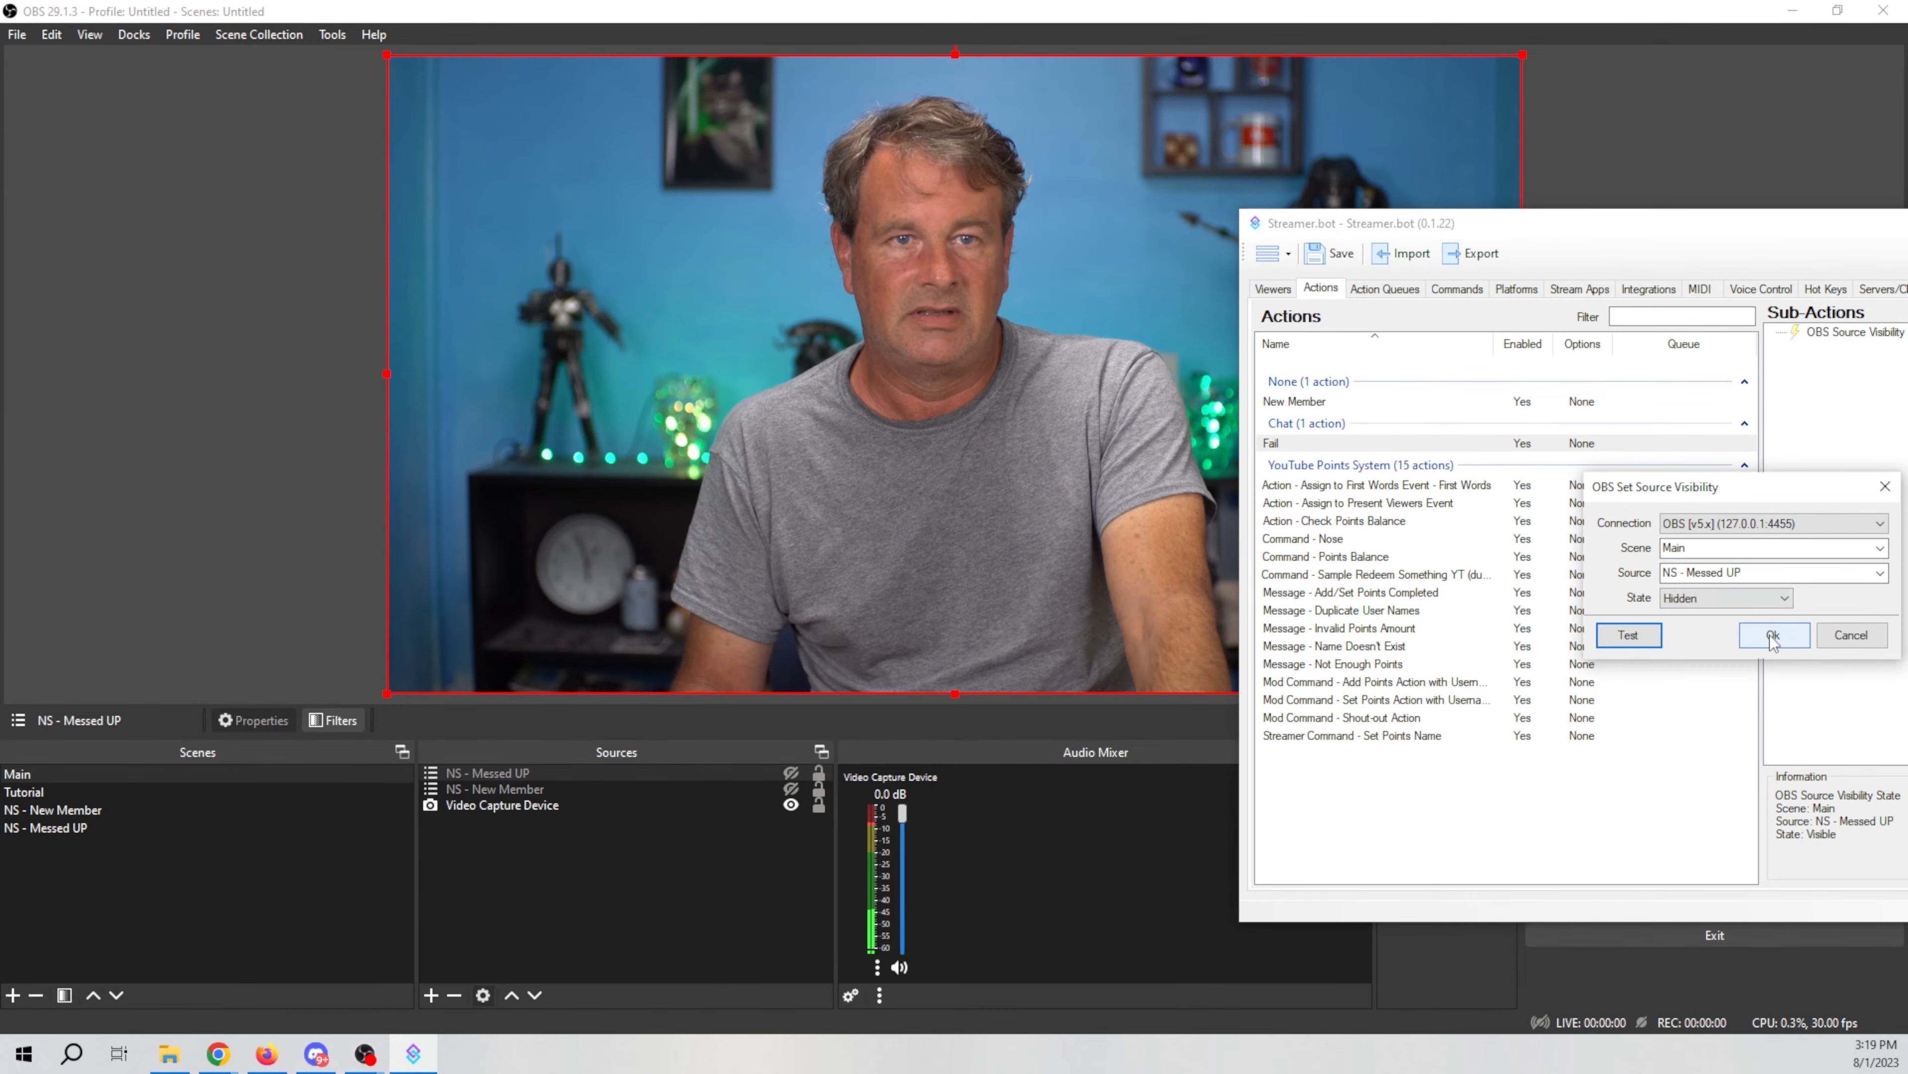
left_click(1724, 598)
left_click(1700, 614)
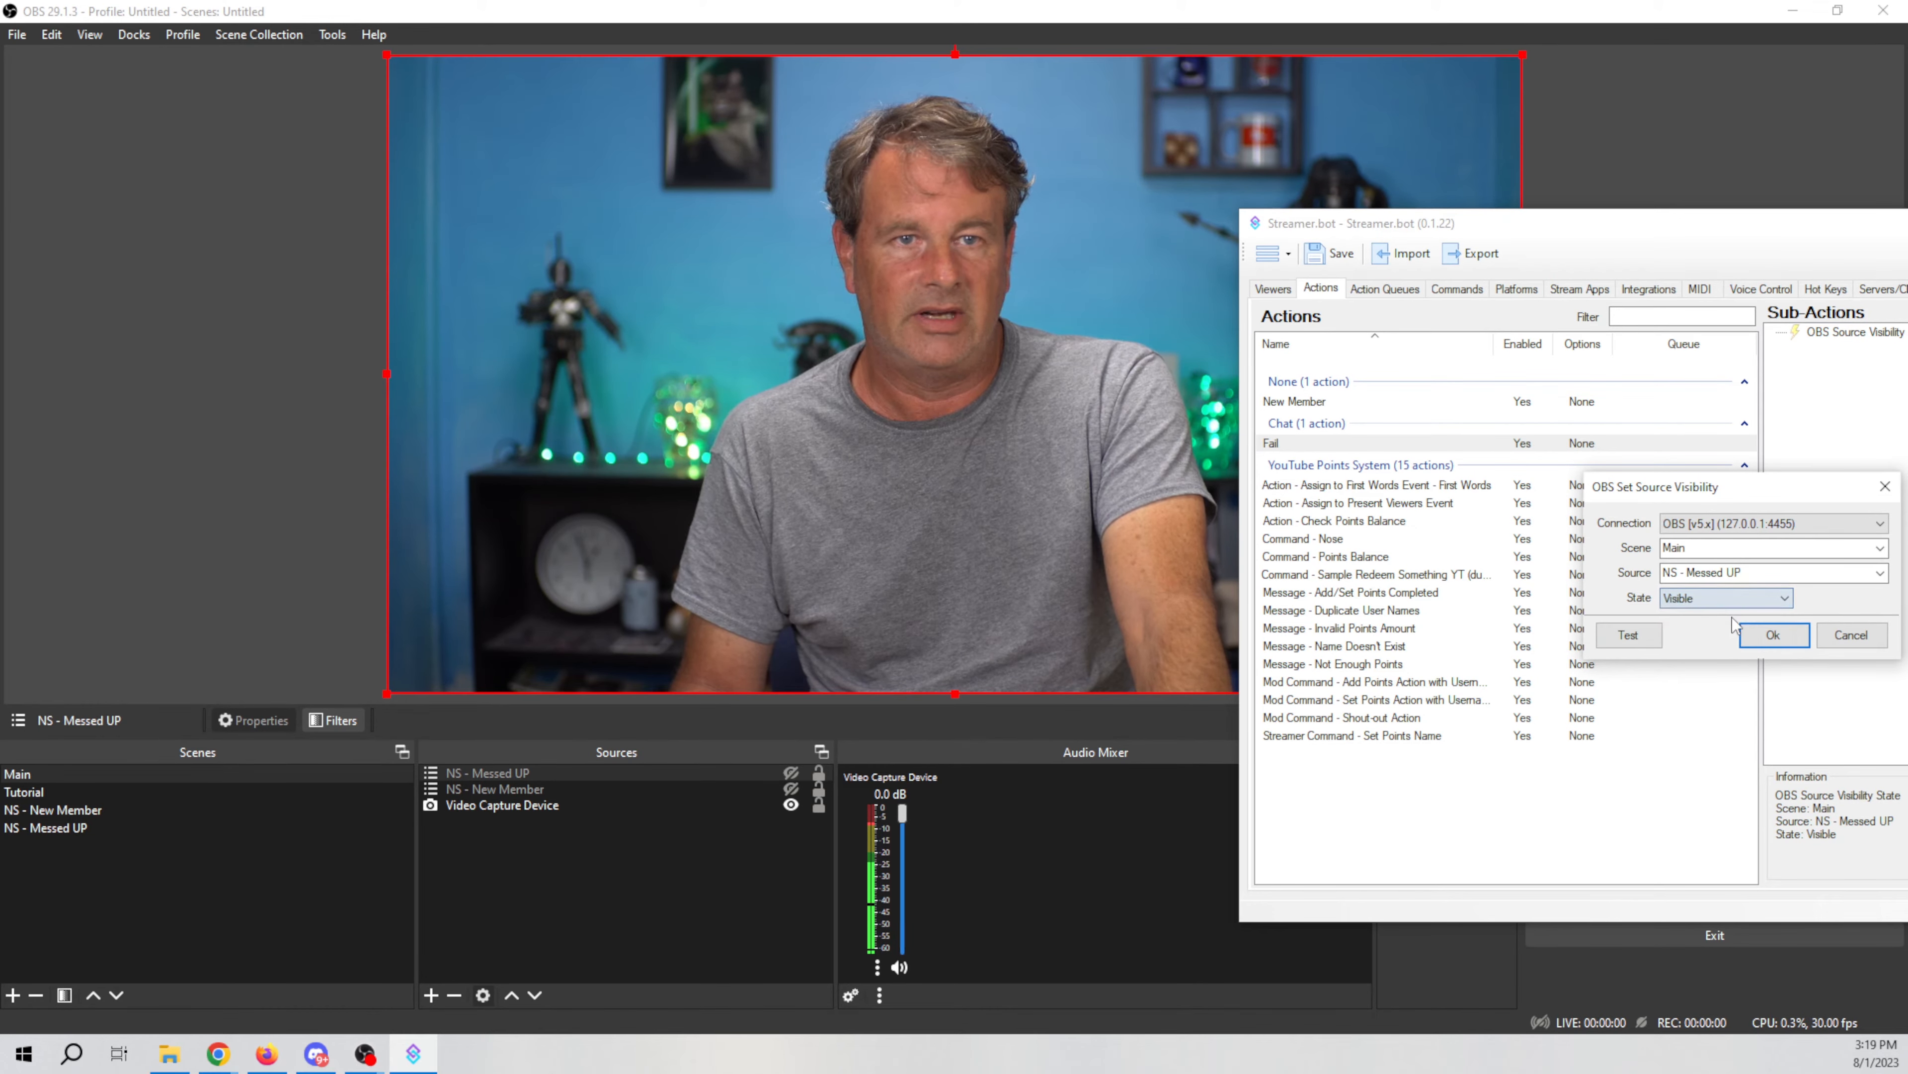
left_click(1774, 636)
left_click_drag(1763, 231, 1115, 240)
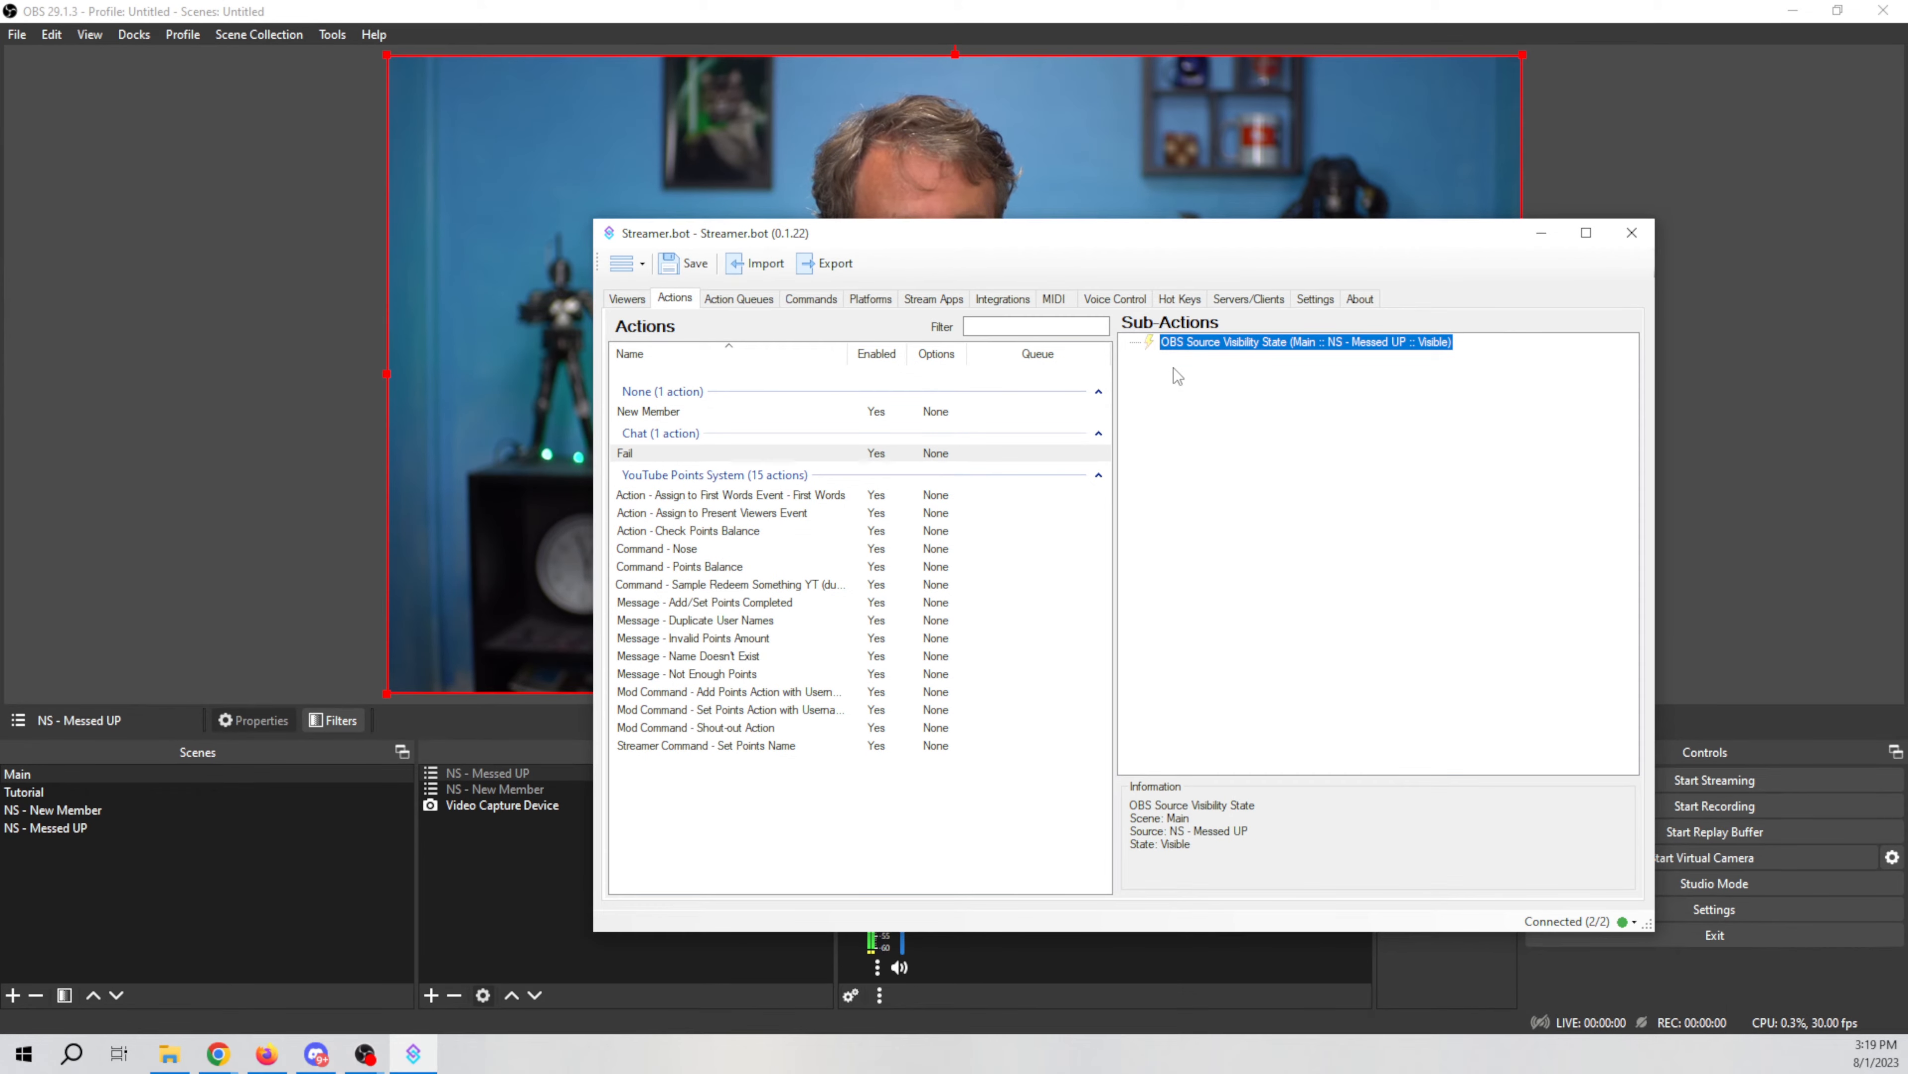
right_click(1224, 446)
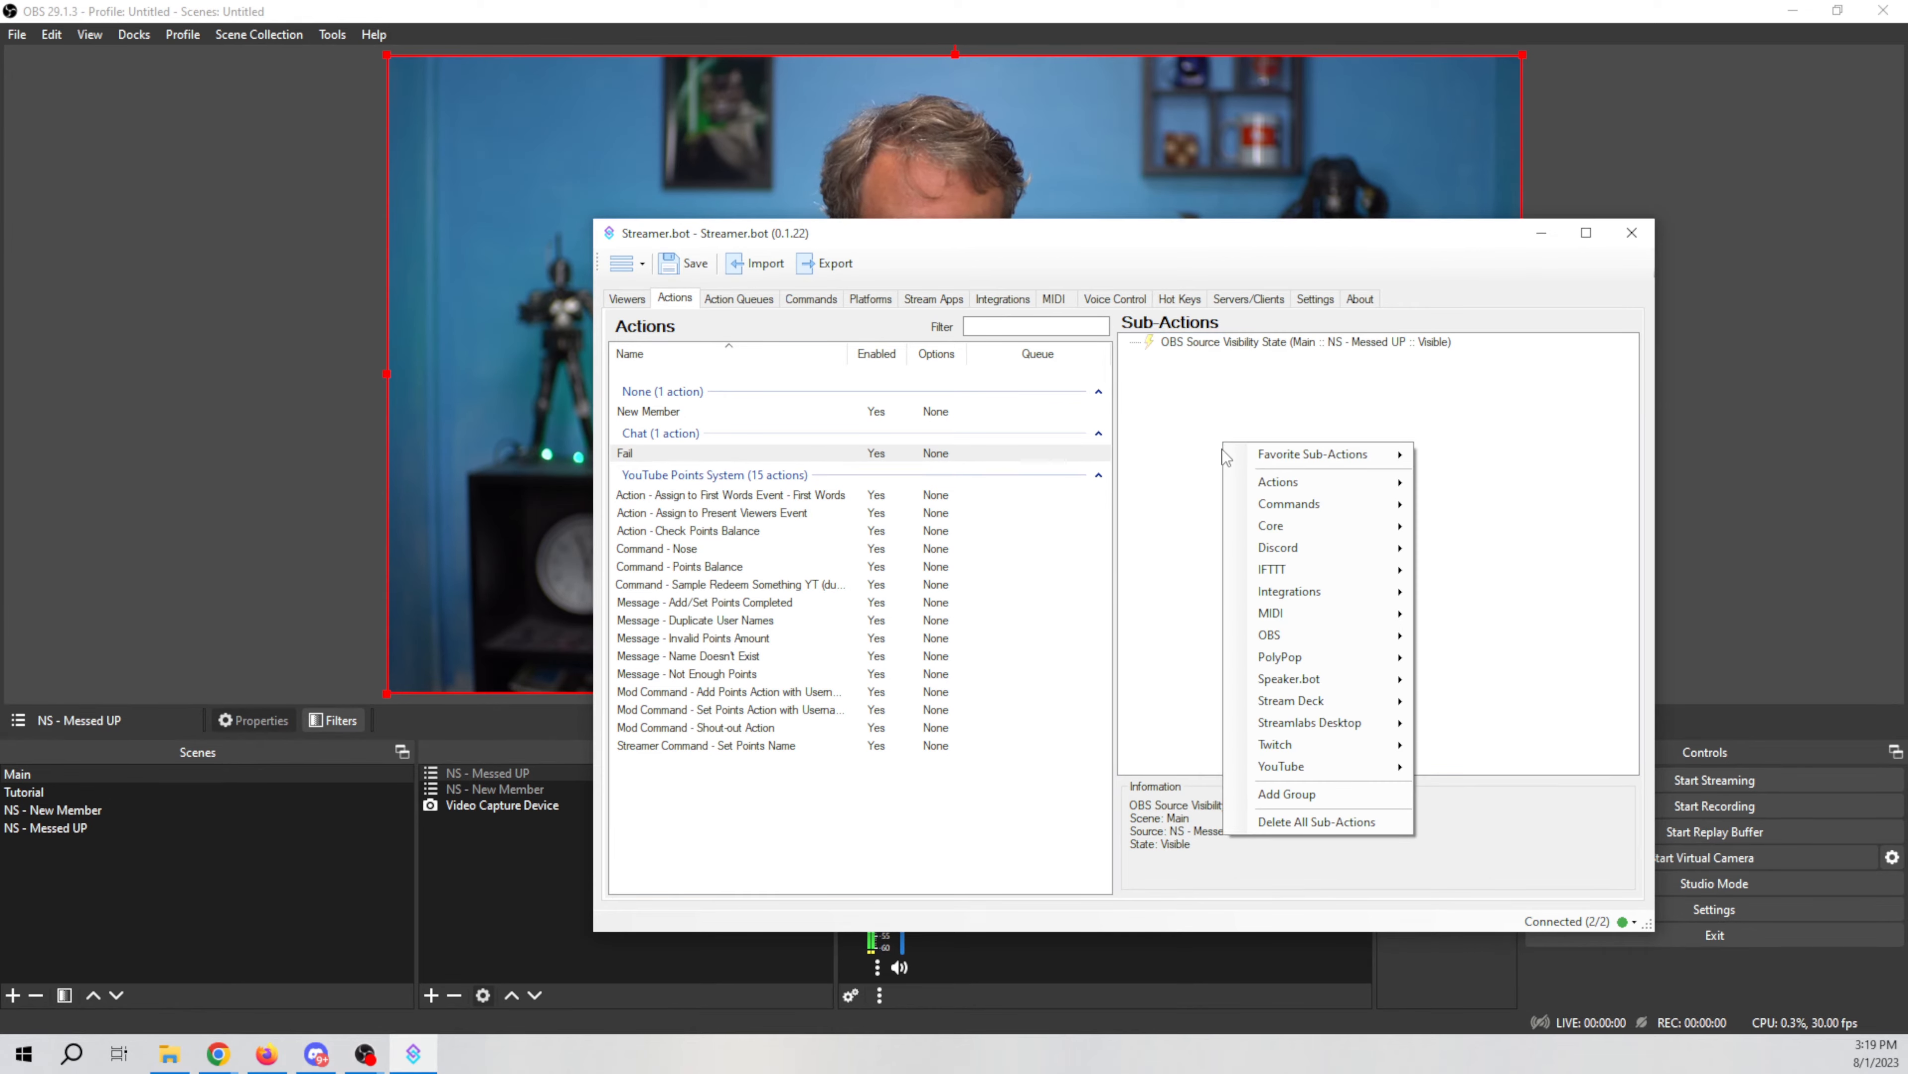
mouse_move(1270, 643)
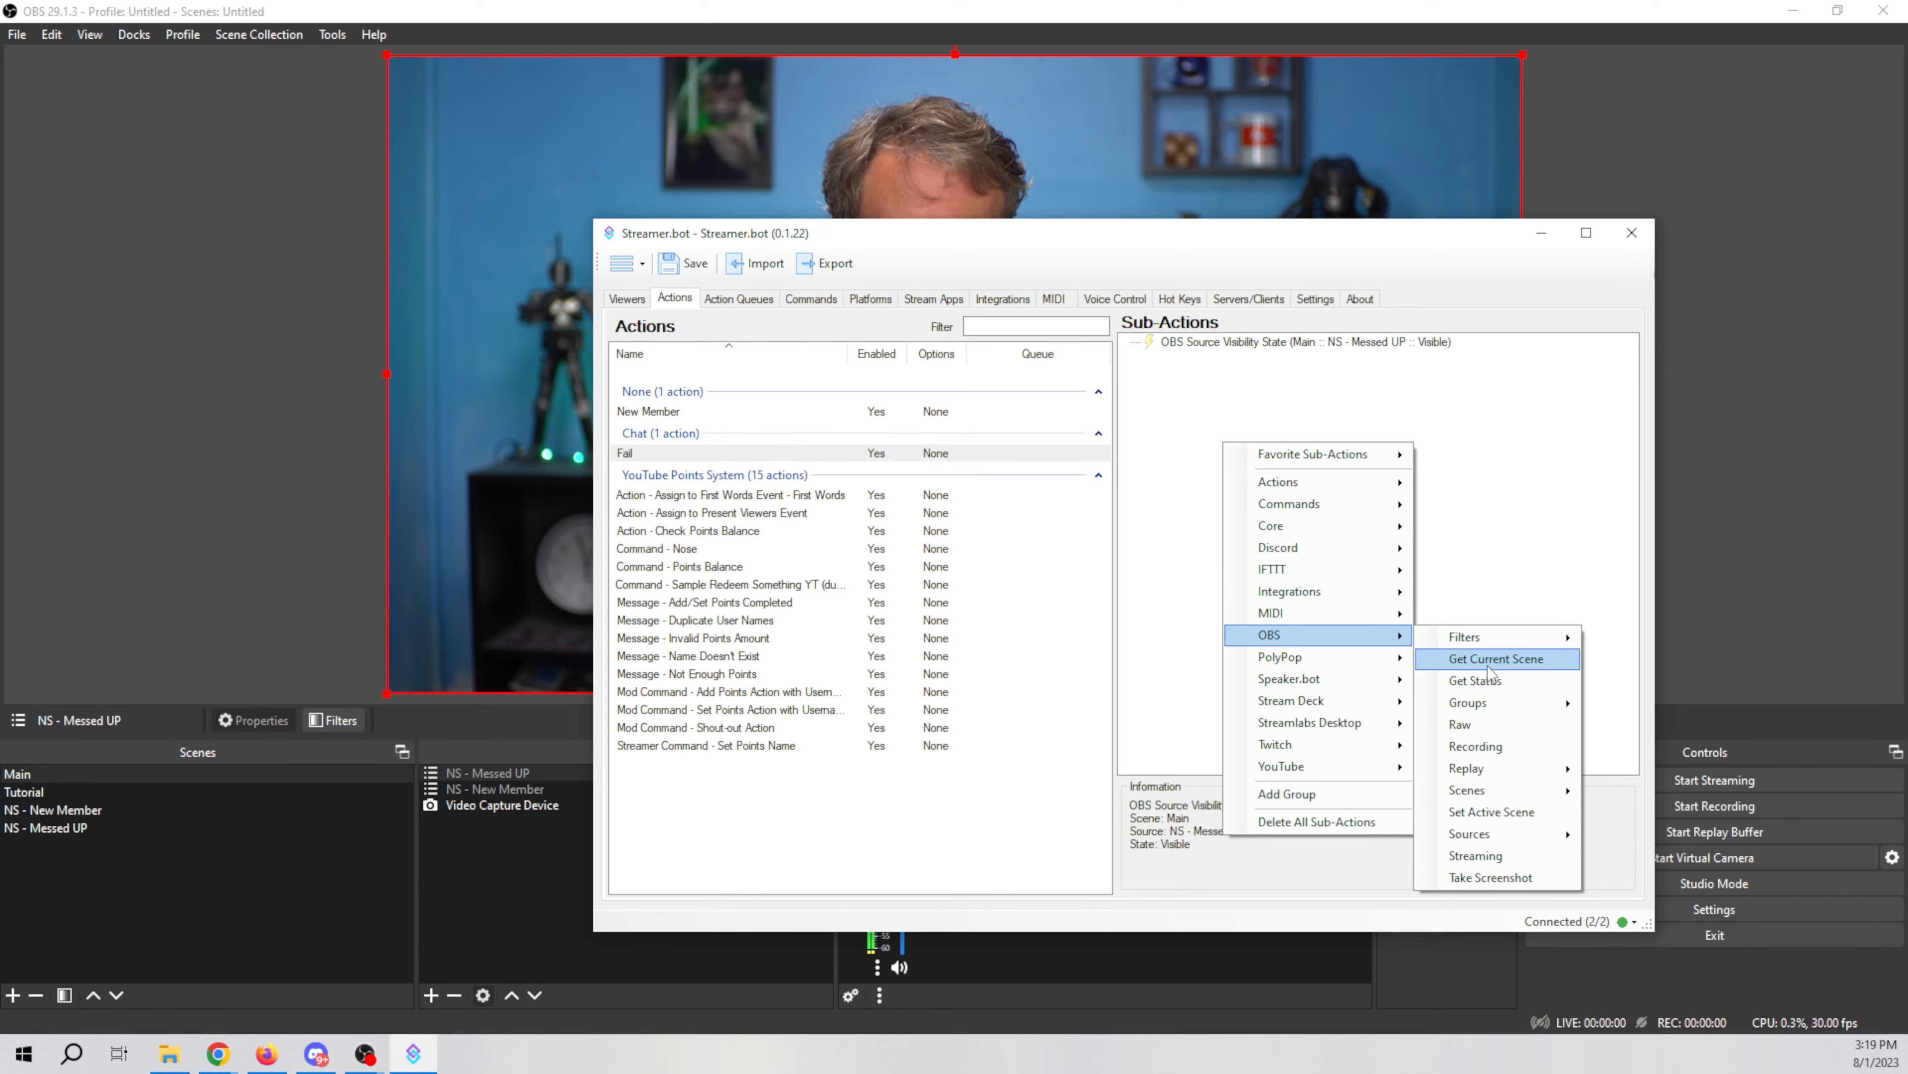
mouse_move(1513, 796)
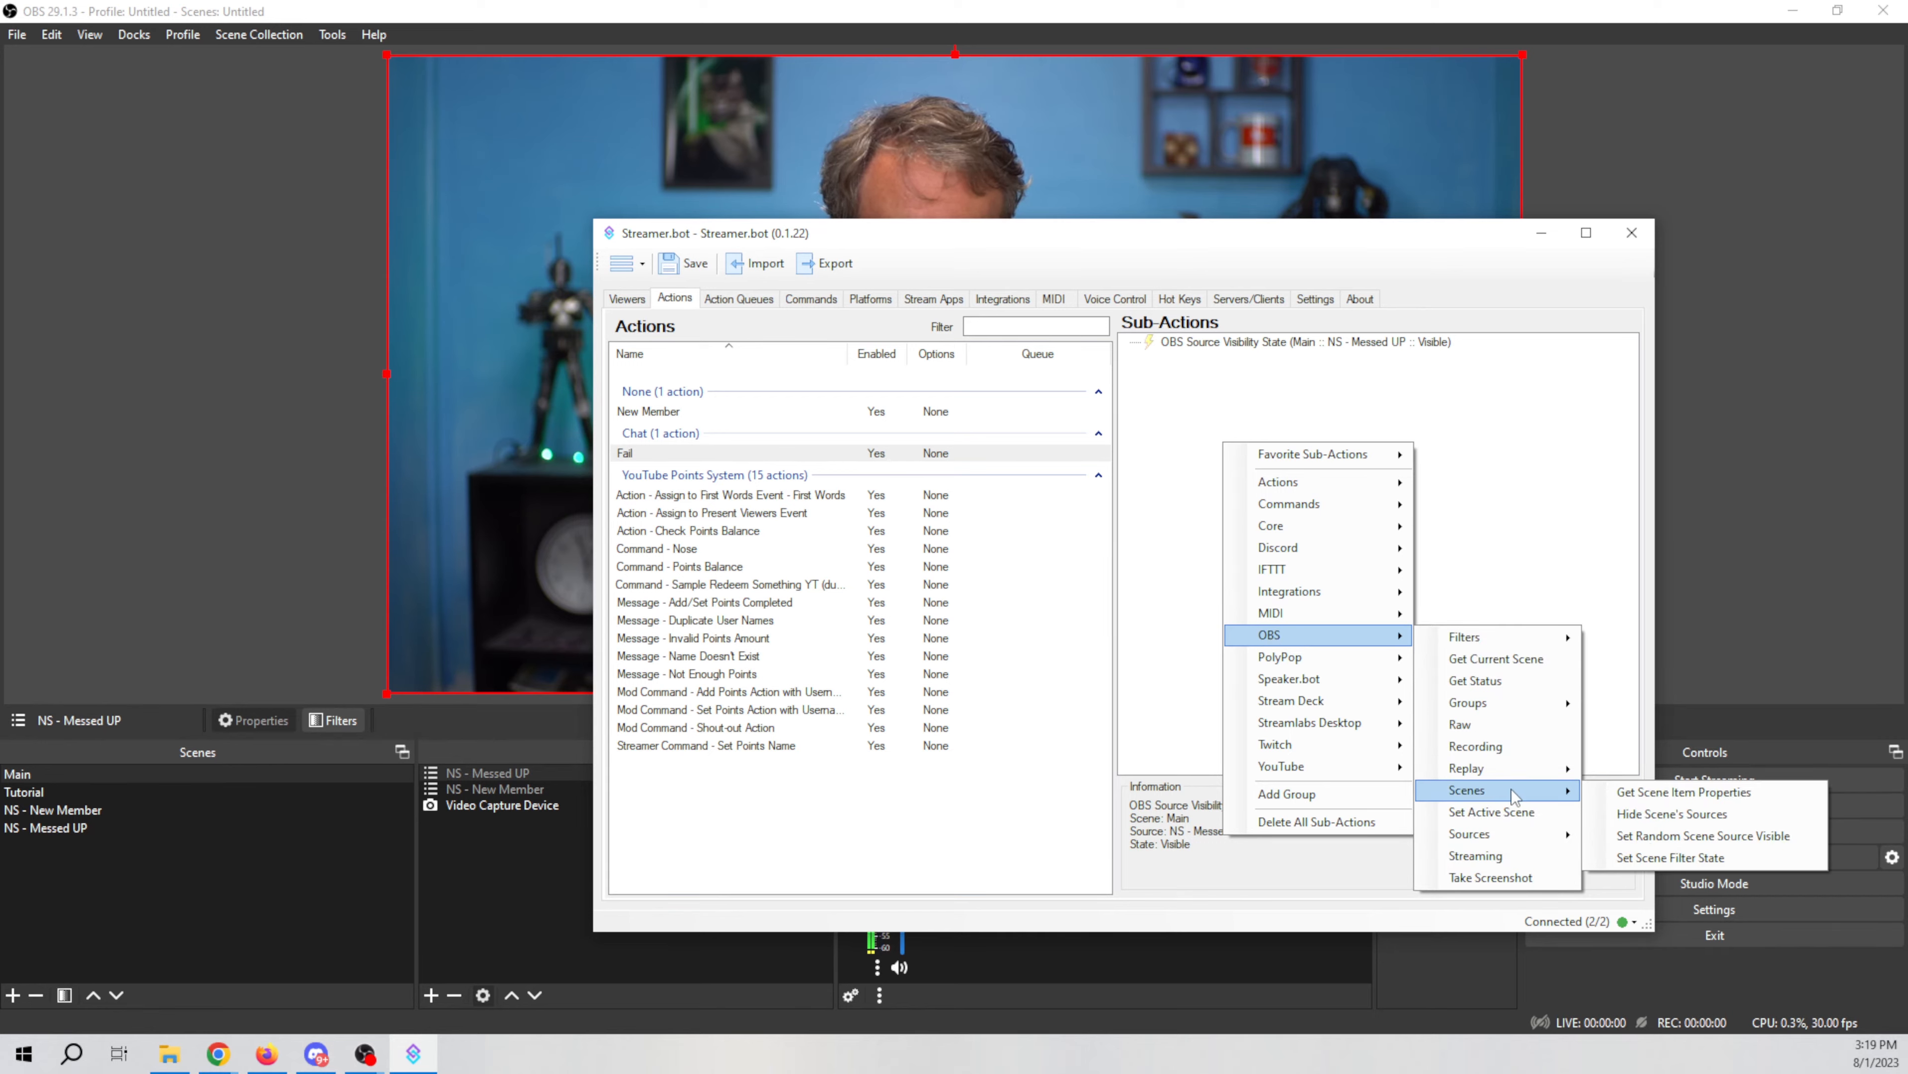
left_click(1632, 232)
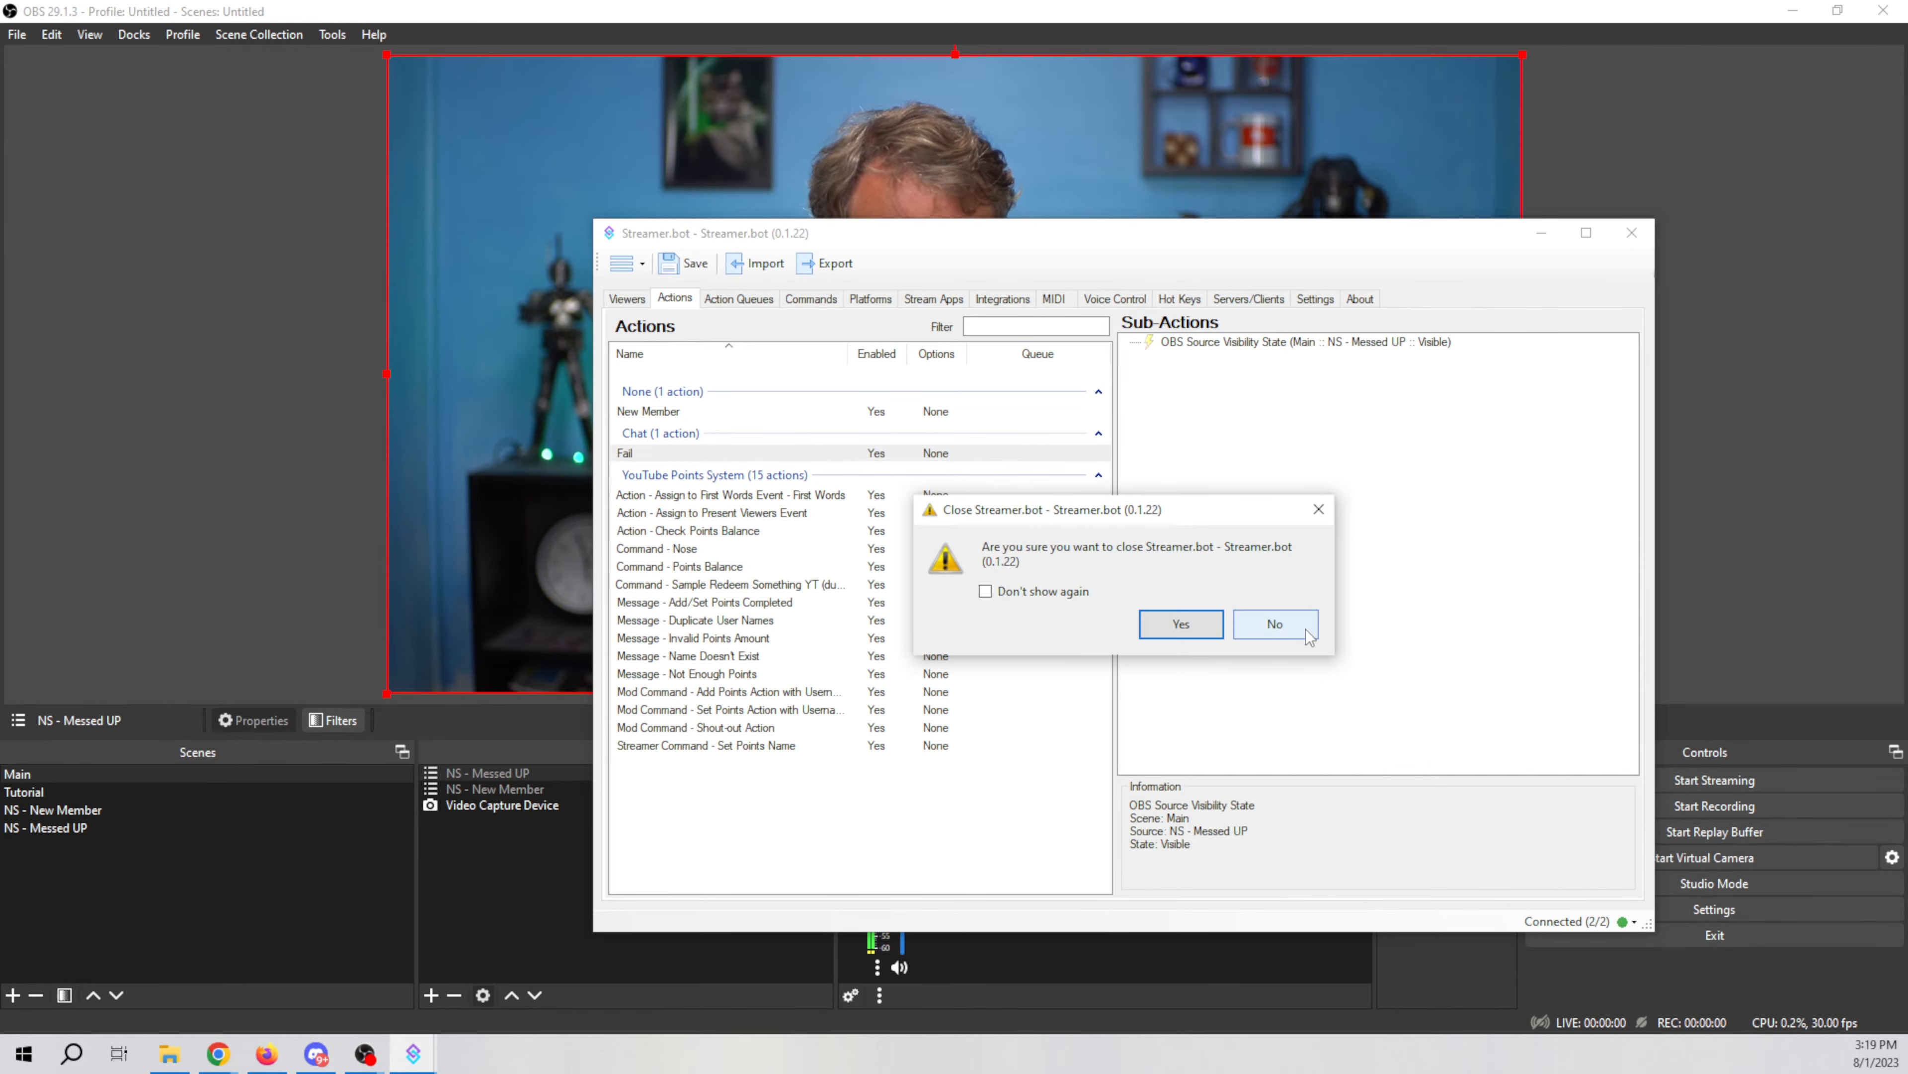
left_click(1276, 623)
left_click(283, 610)
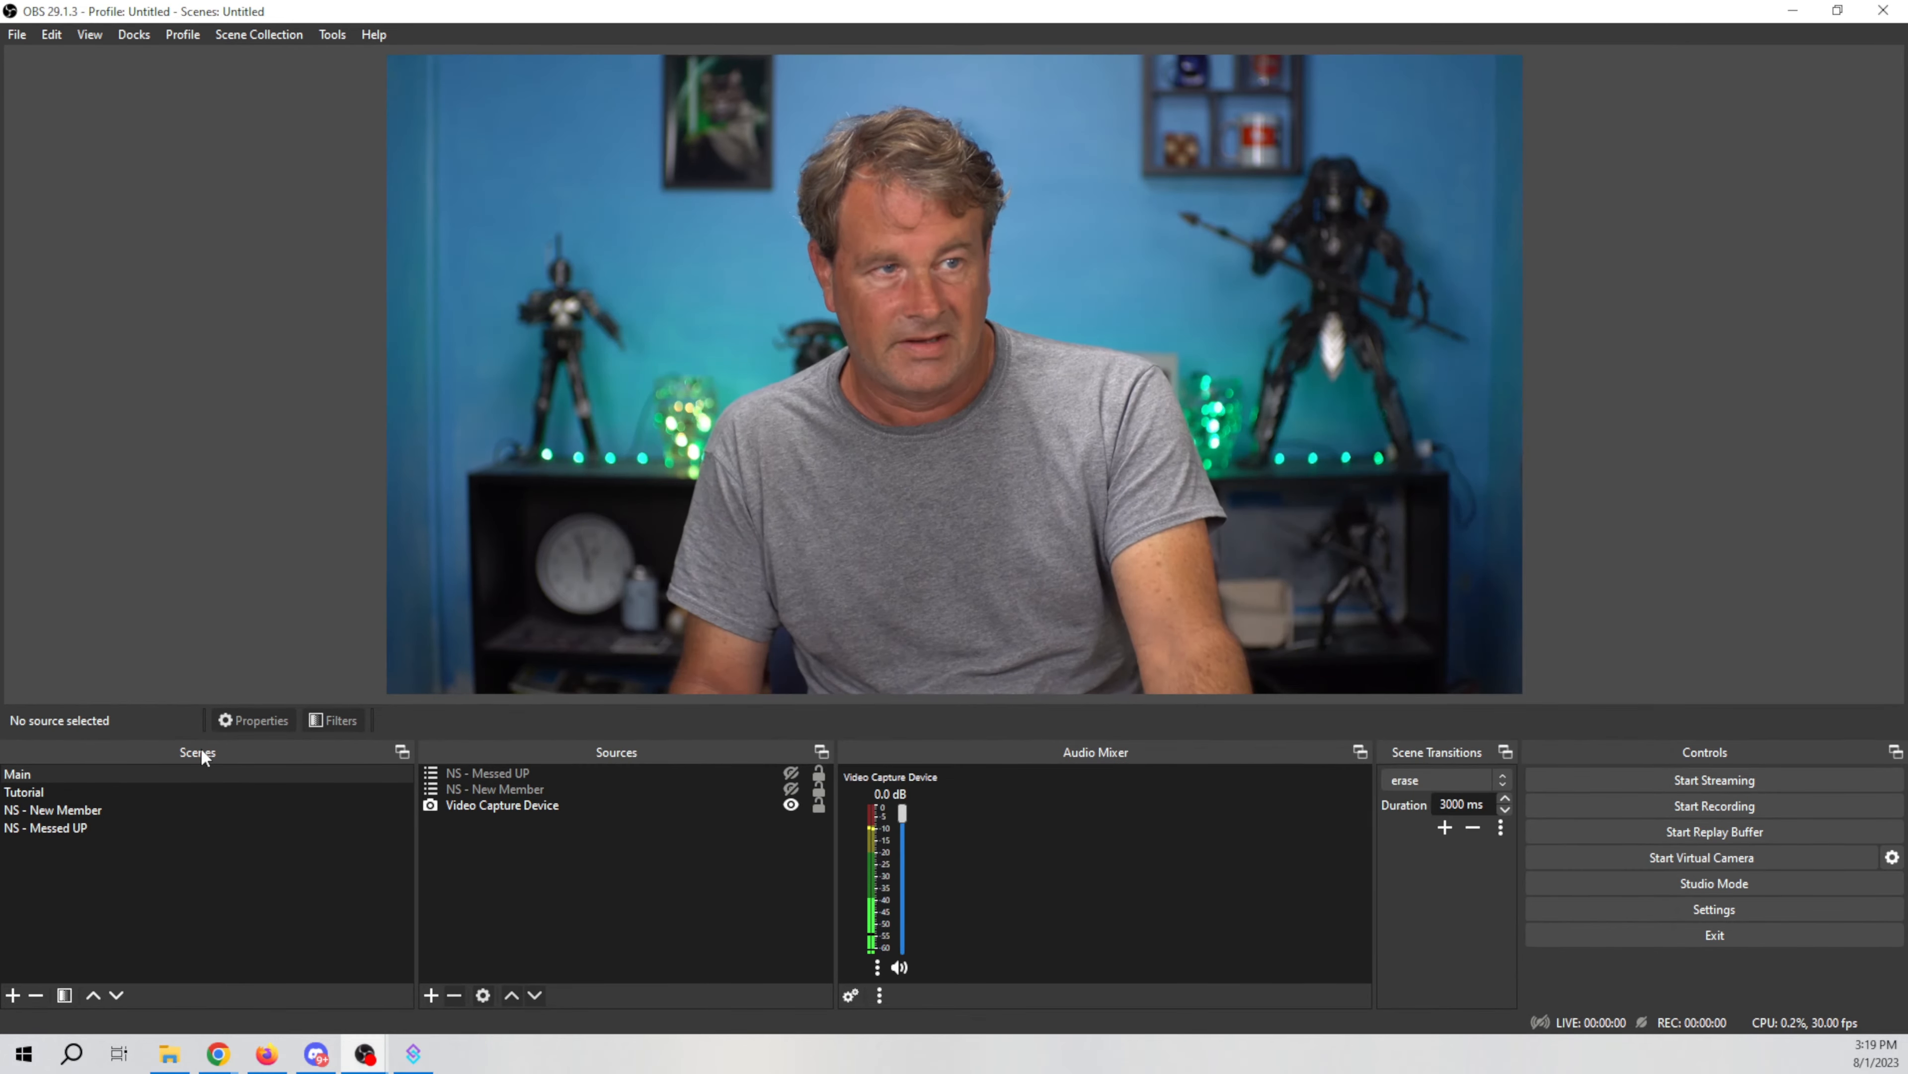
Step: Review the filters on the Main scene and on the Video Capture Device source
right_click(133, 777)
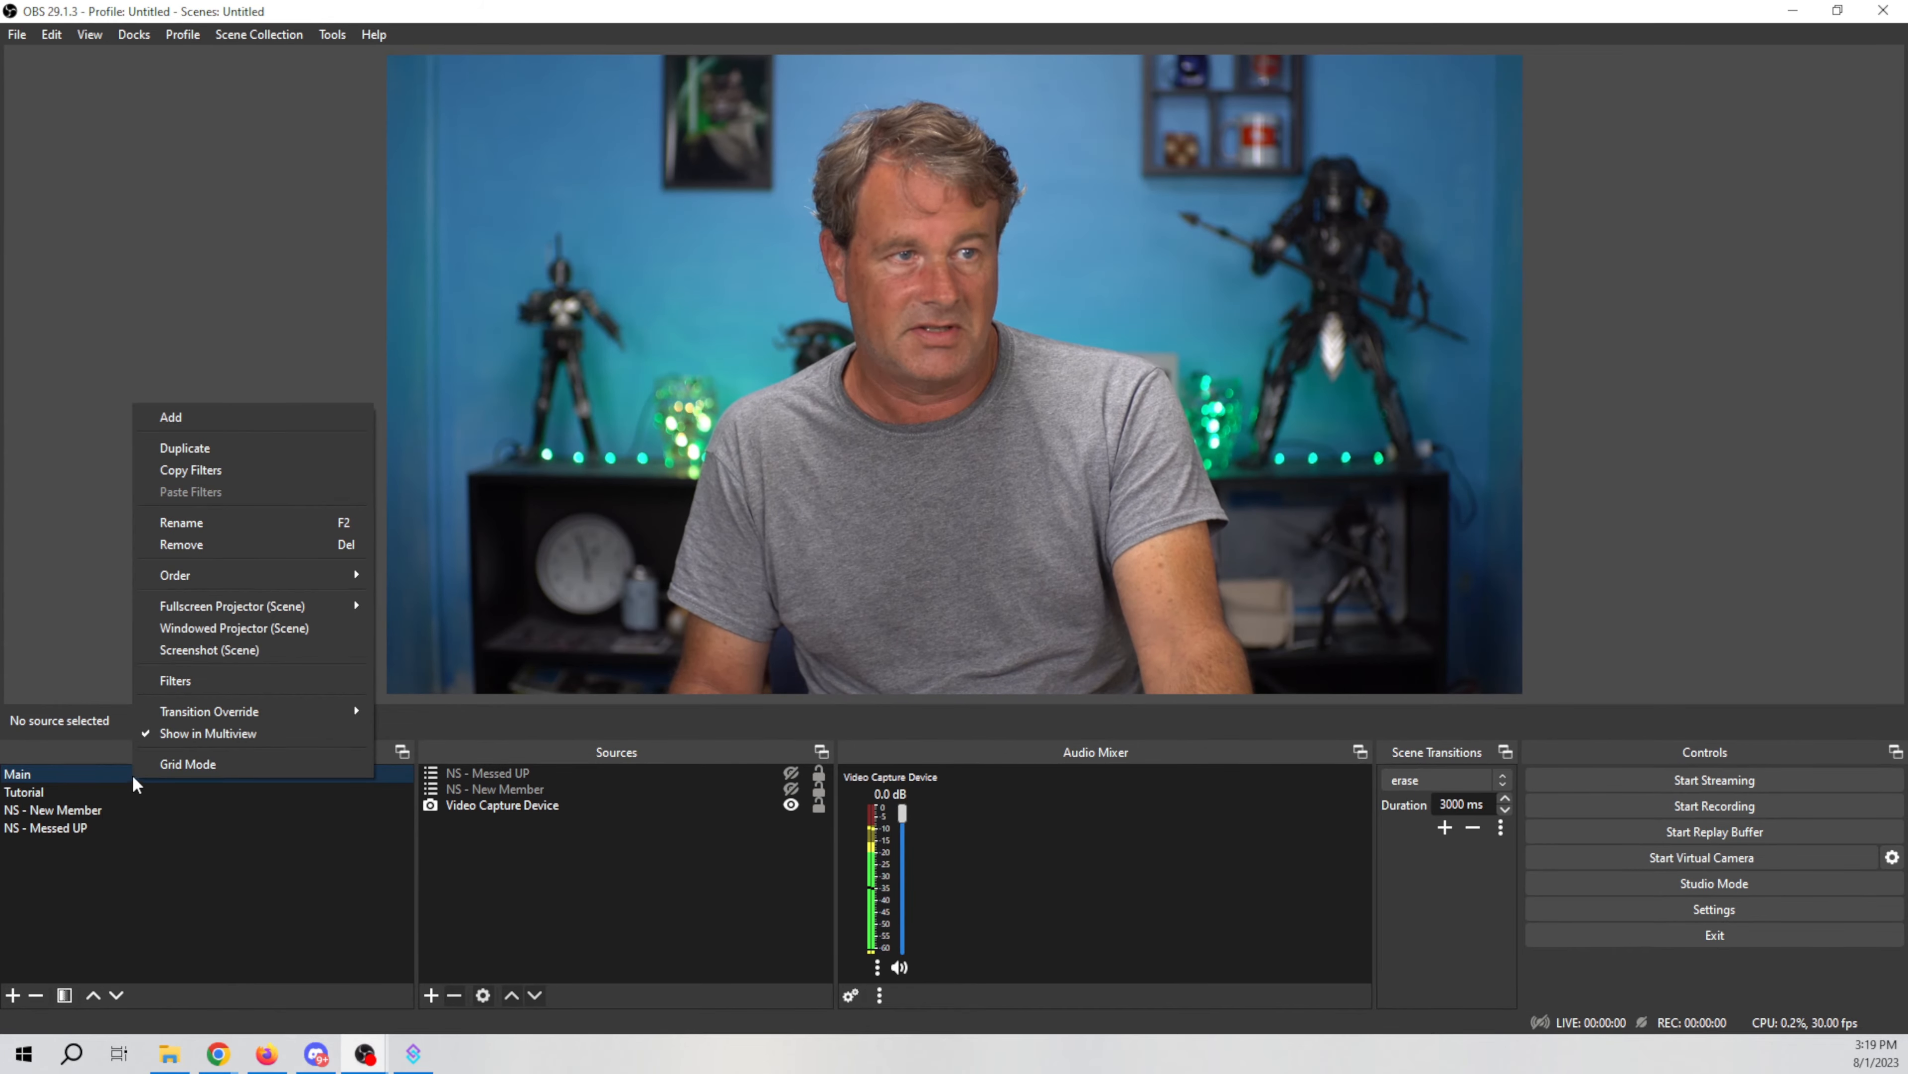
left_click(191, 679)
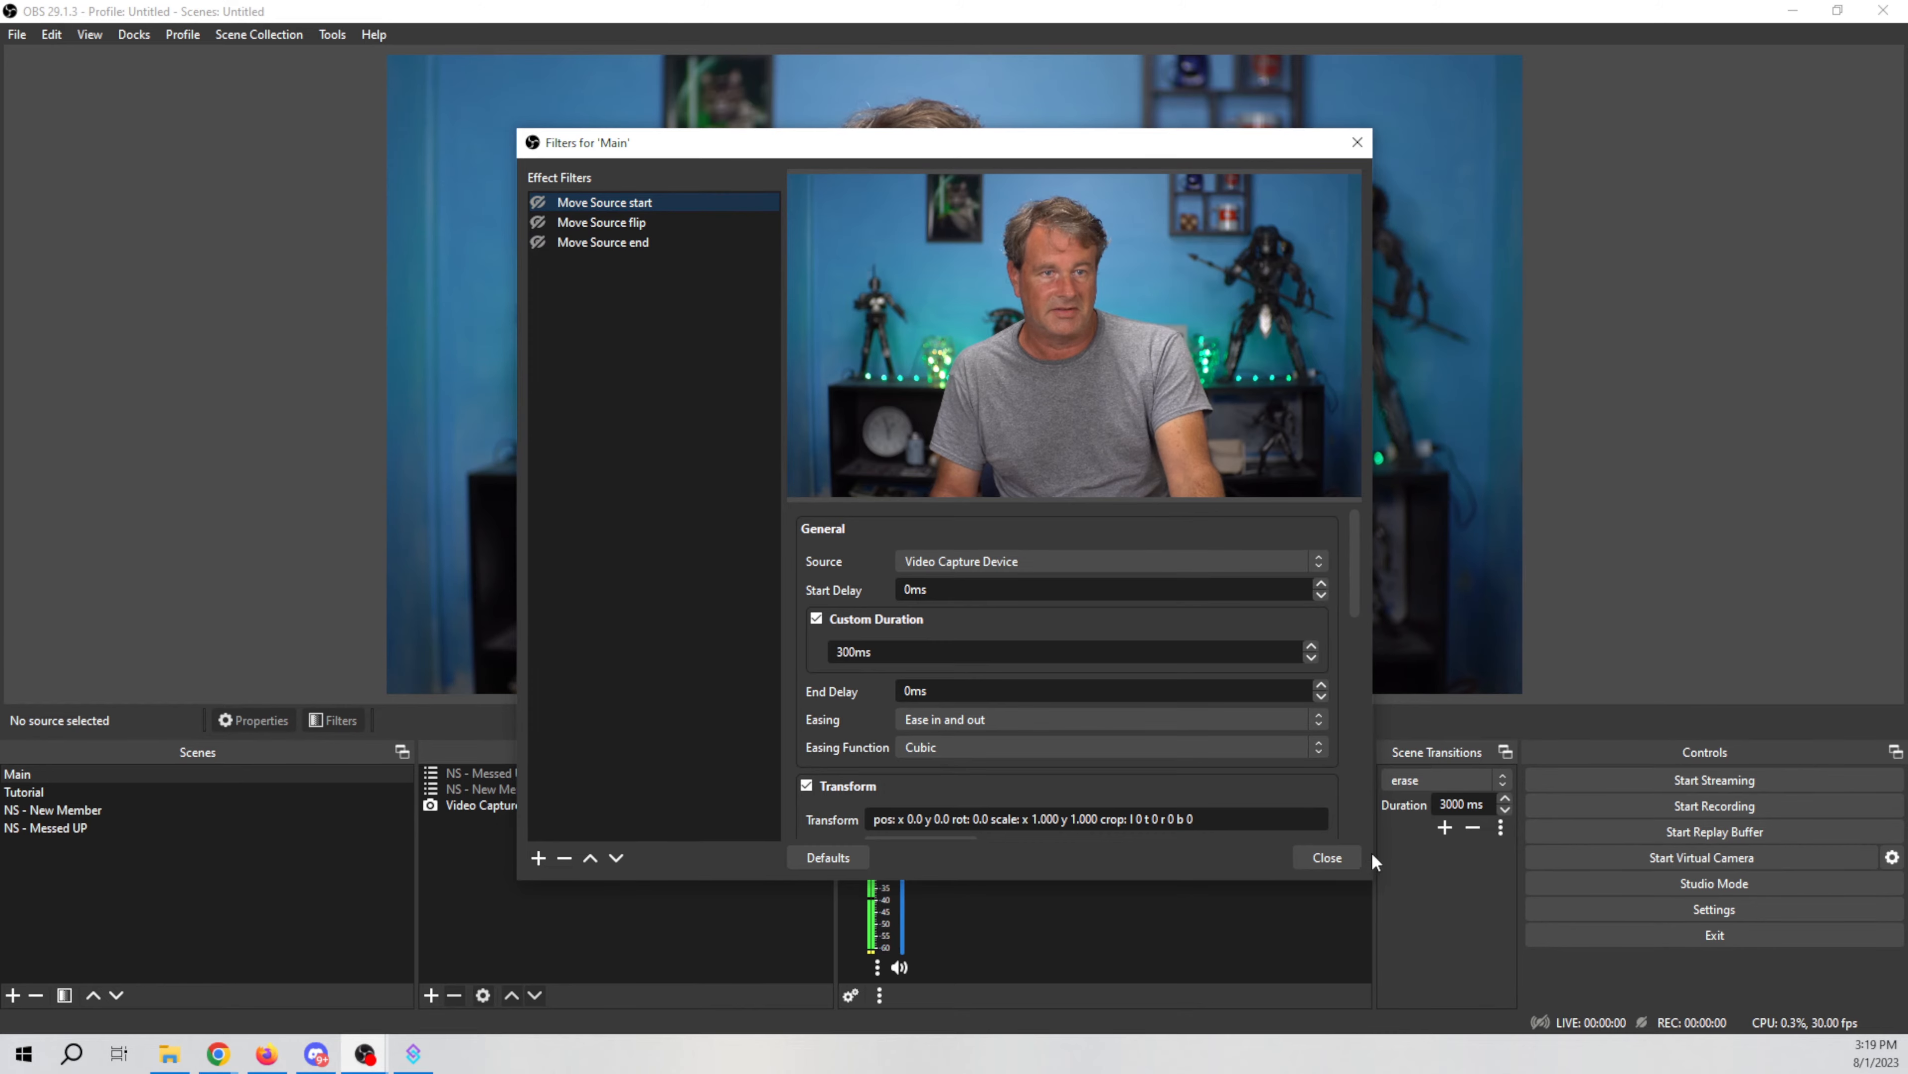
left_click(1352, 858)
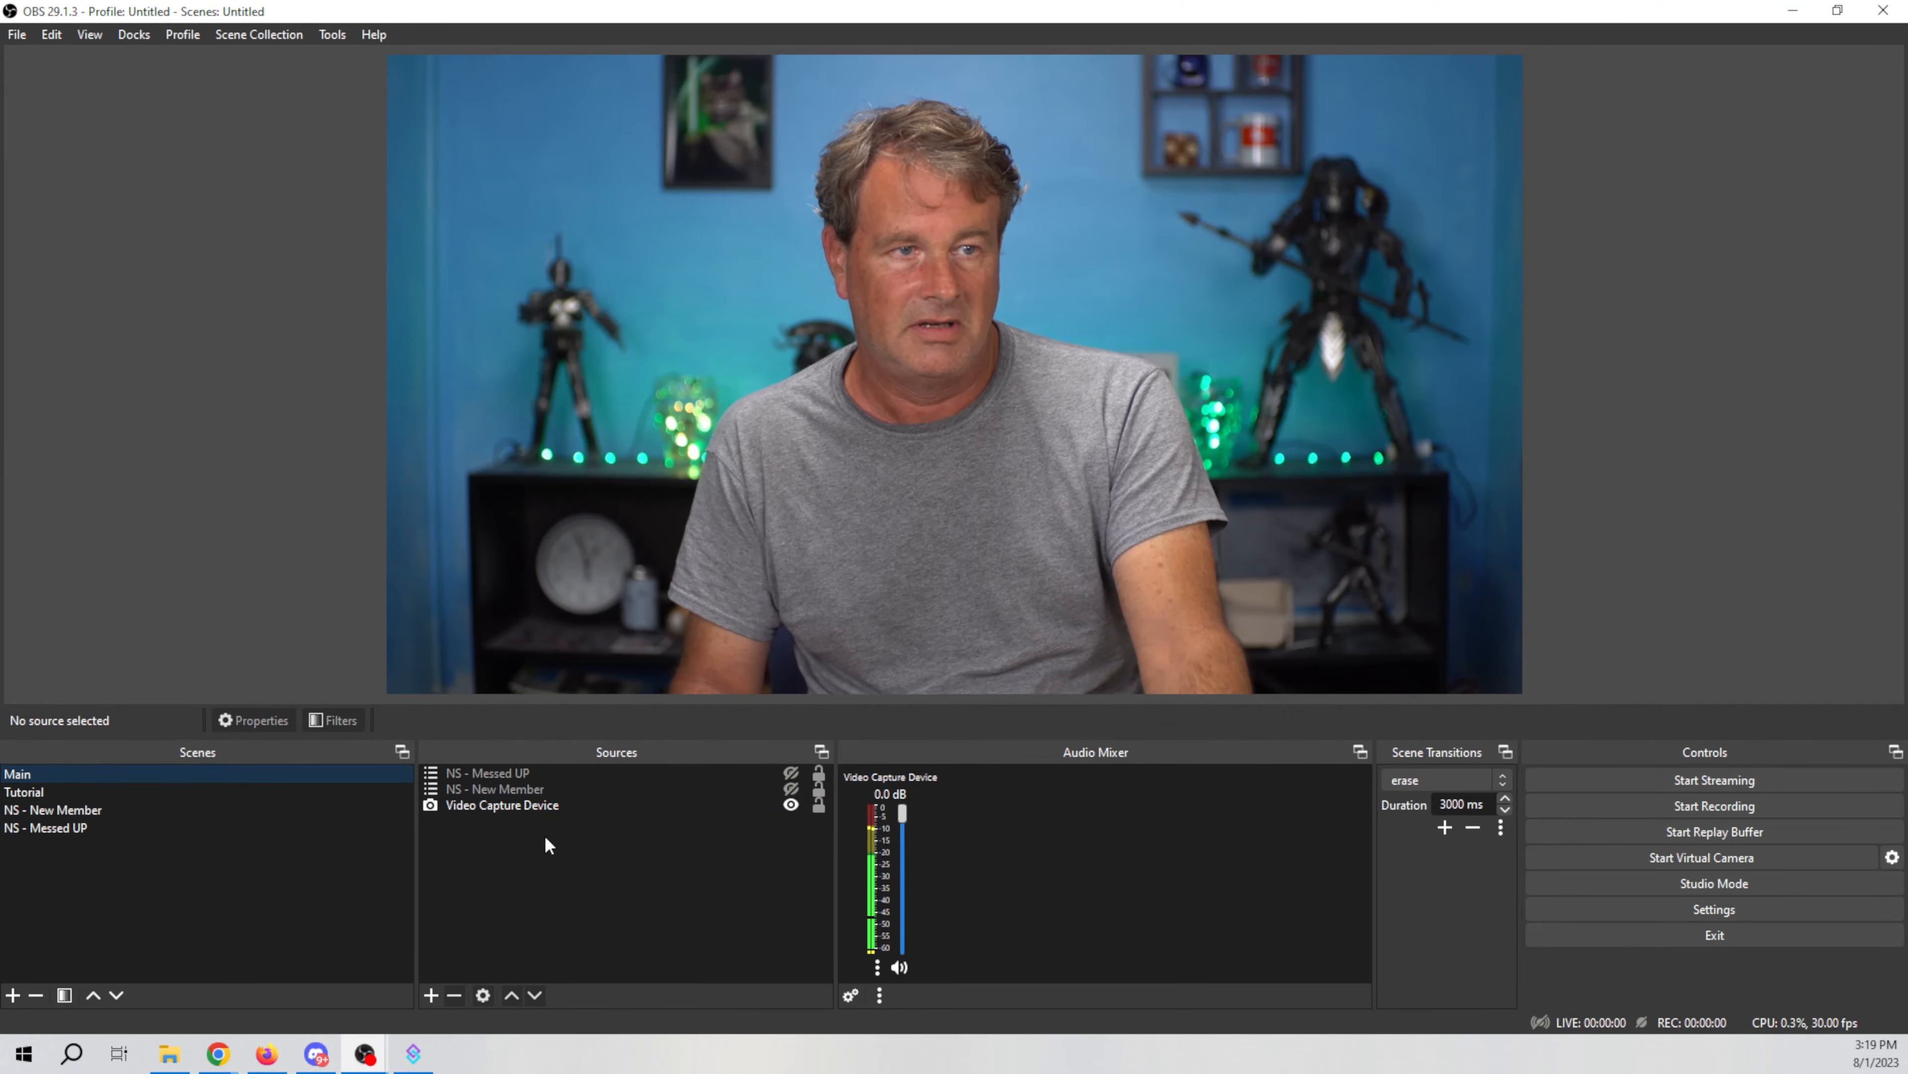
right_click(535, 809)
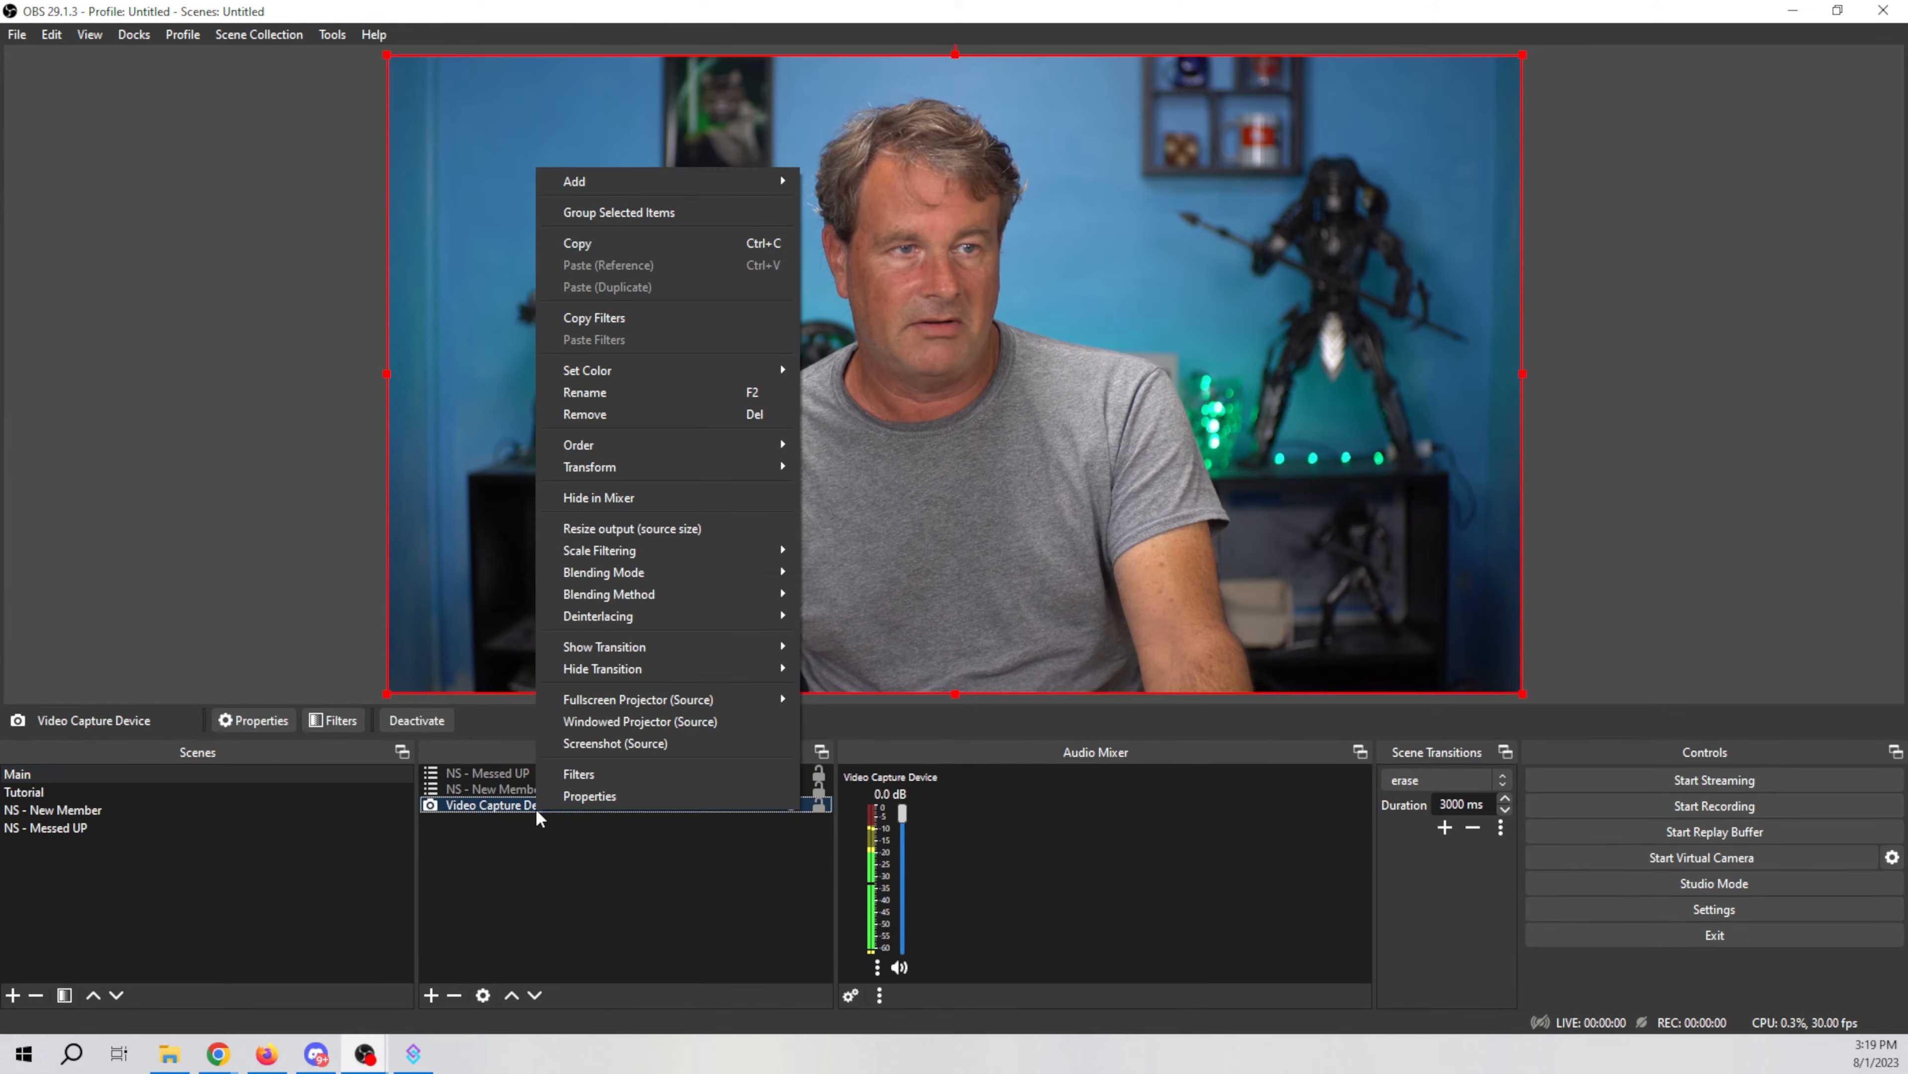
left_click(598, 775)
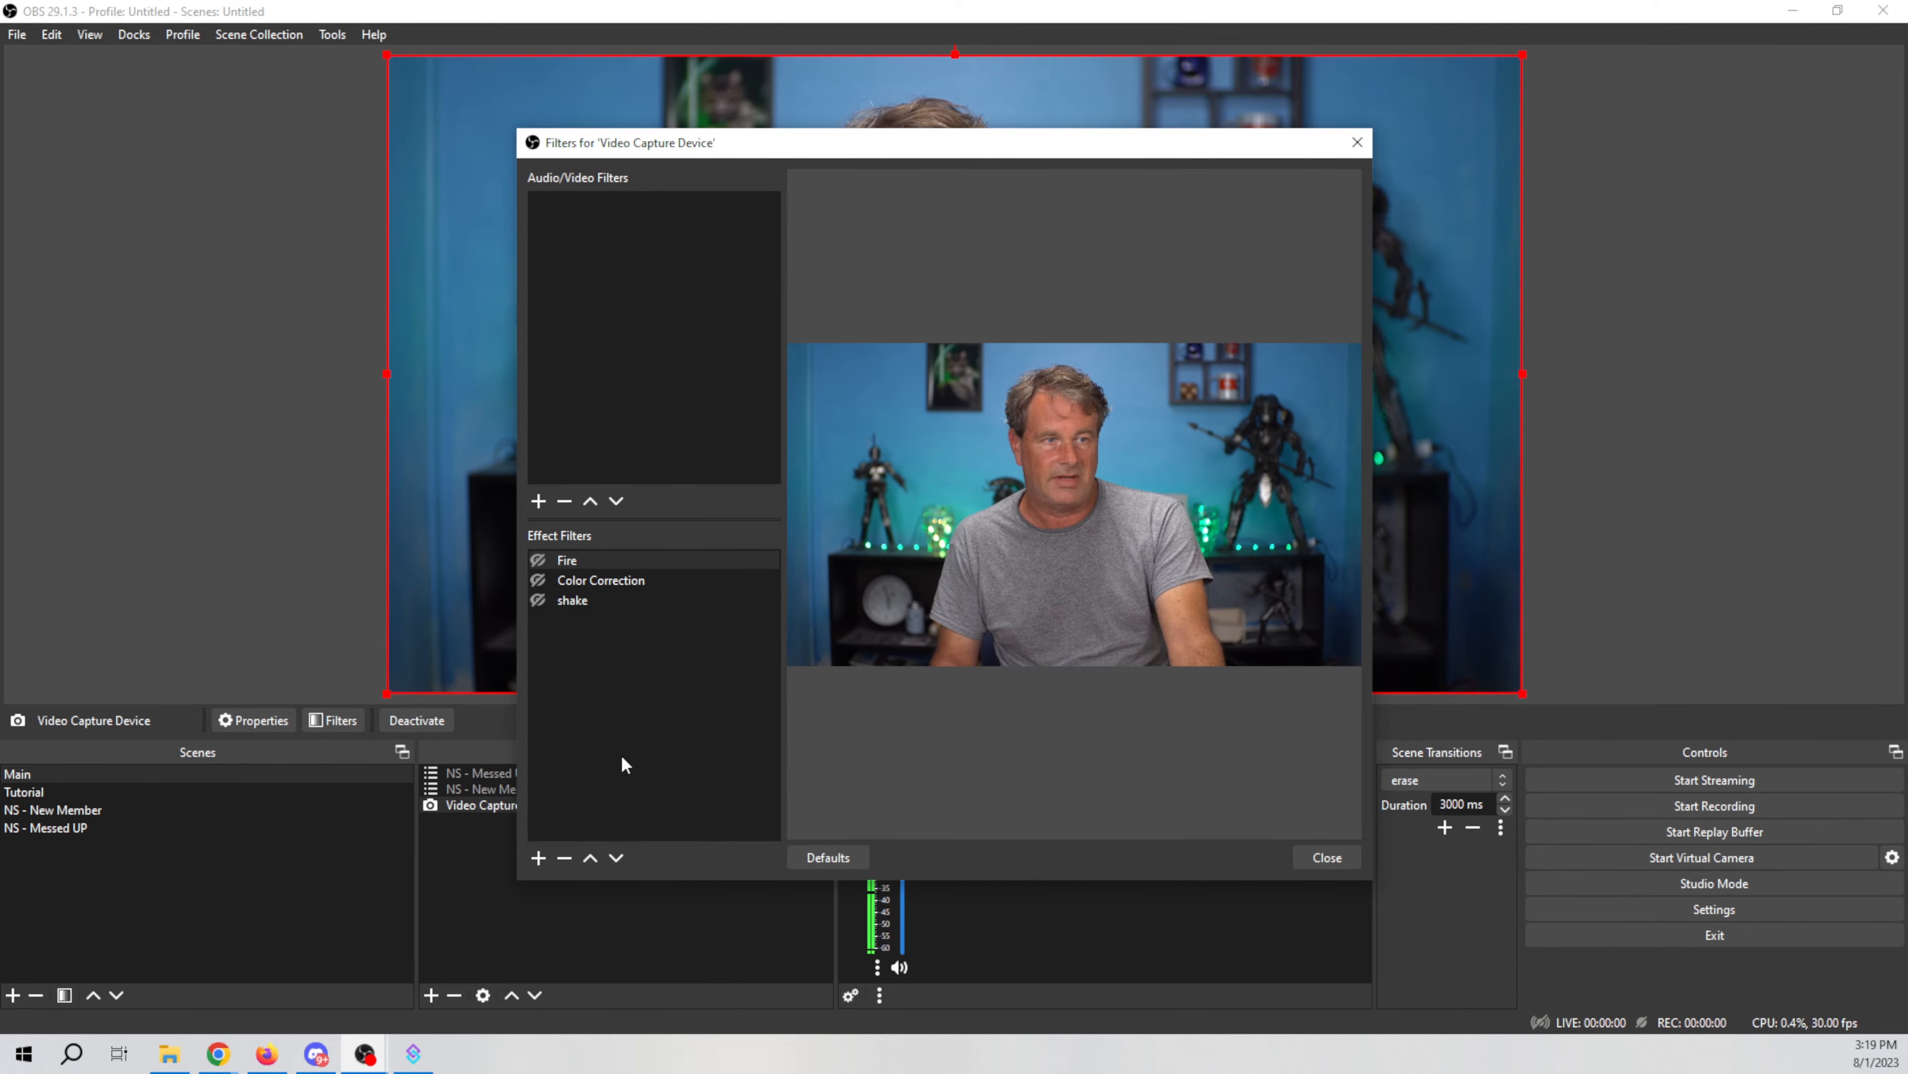
left_click(1342, 863)
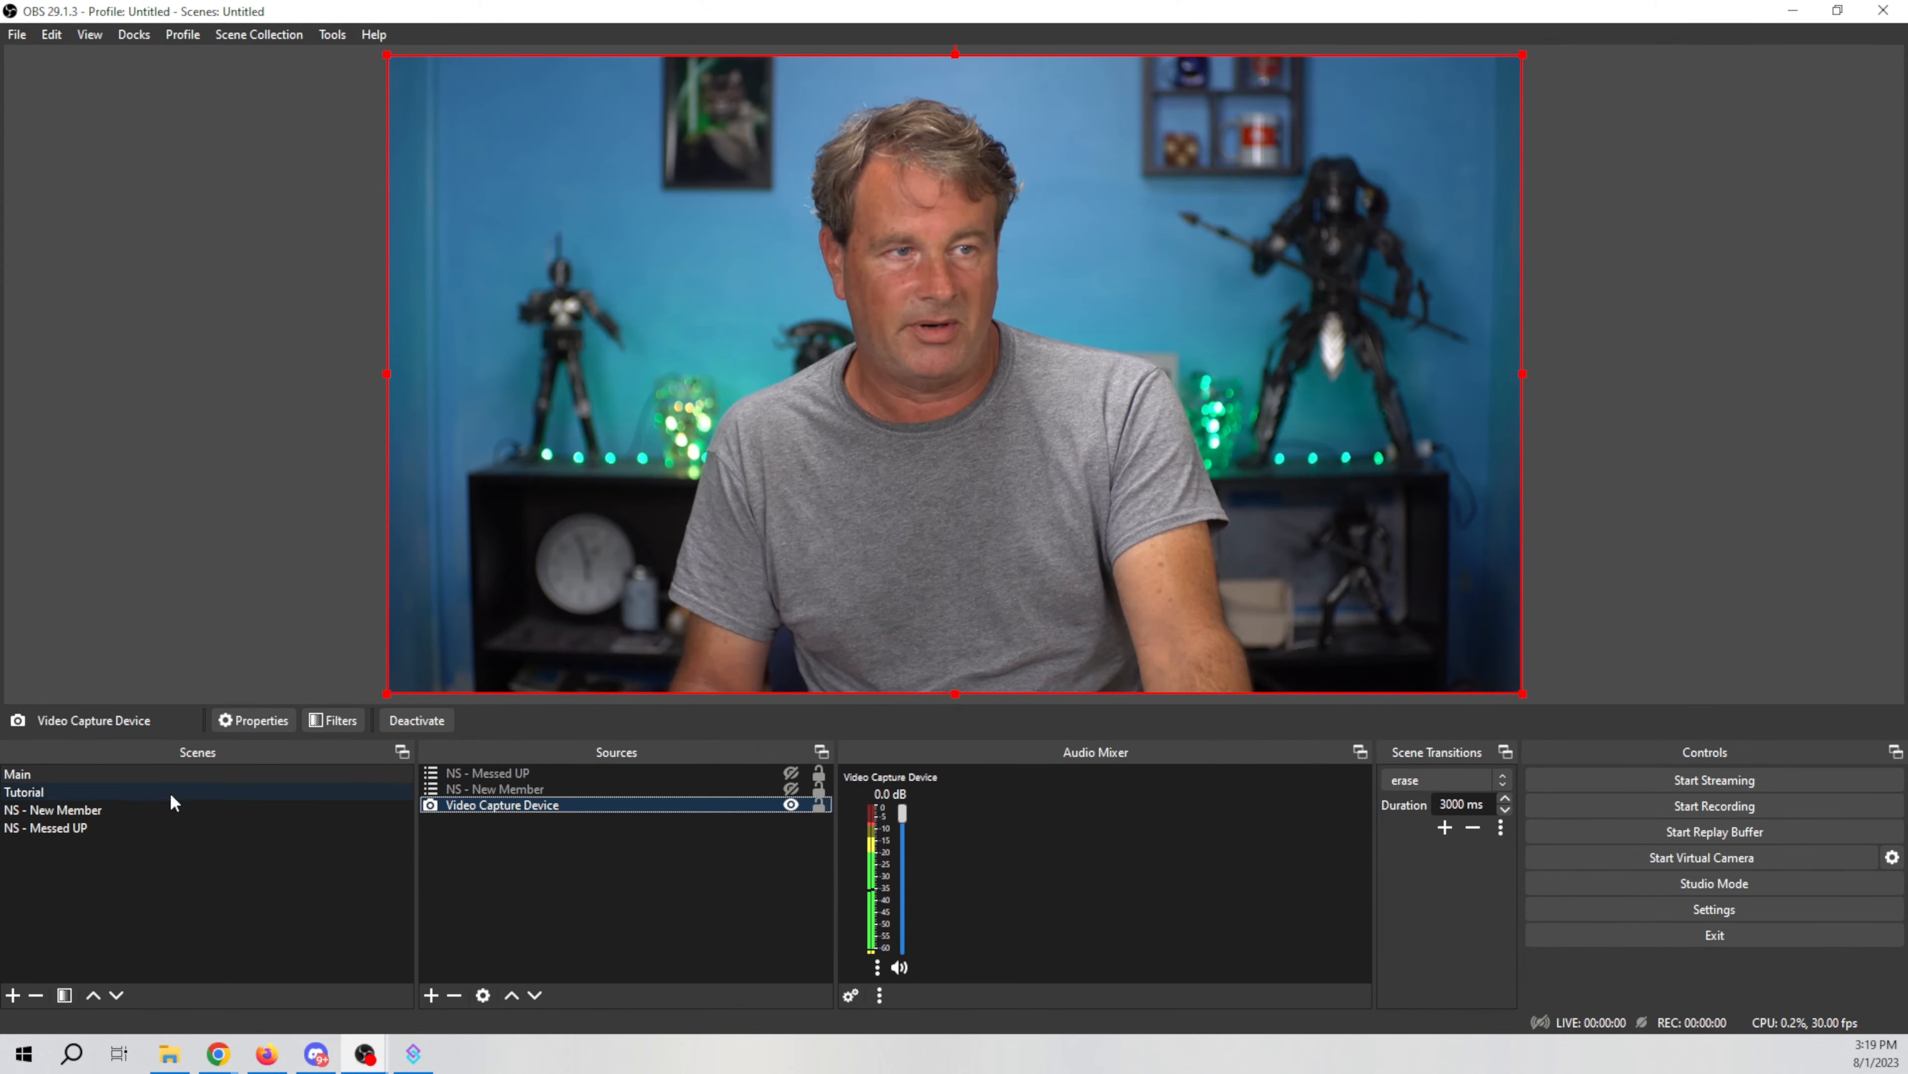
right_click(100, 773)
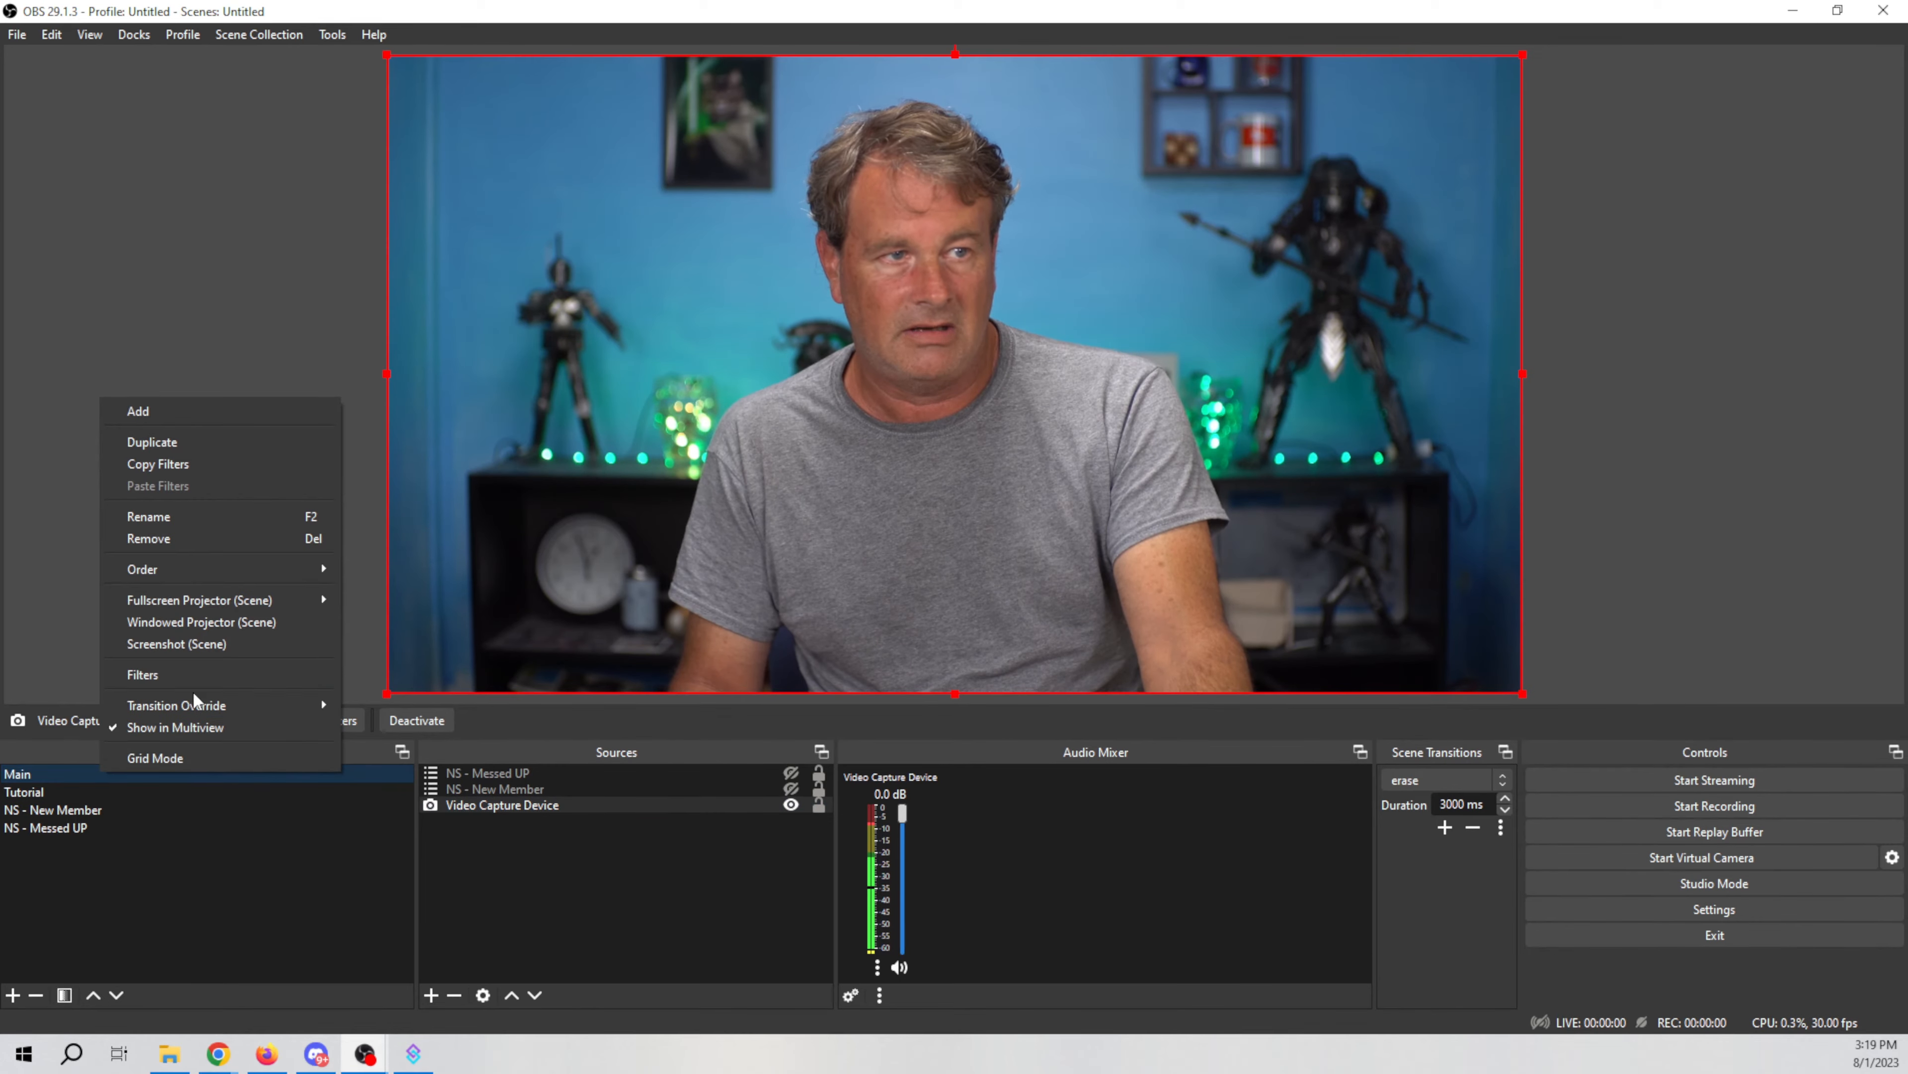
left_click(197, 677)
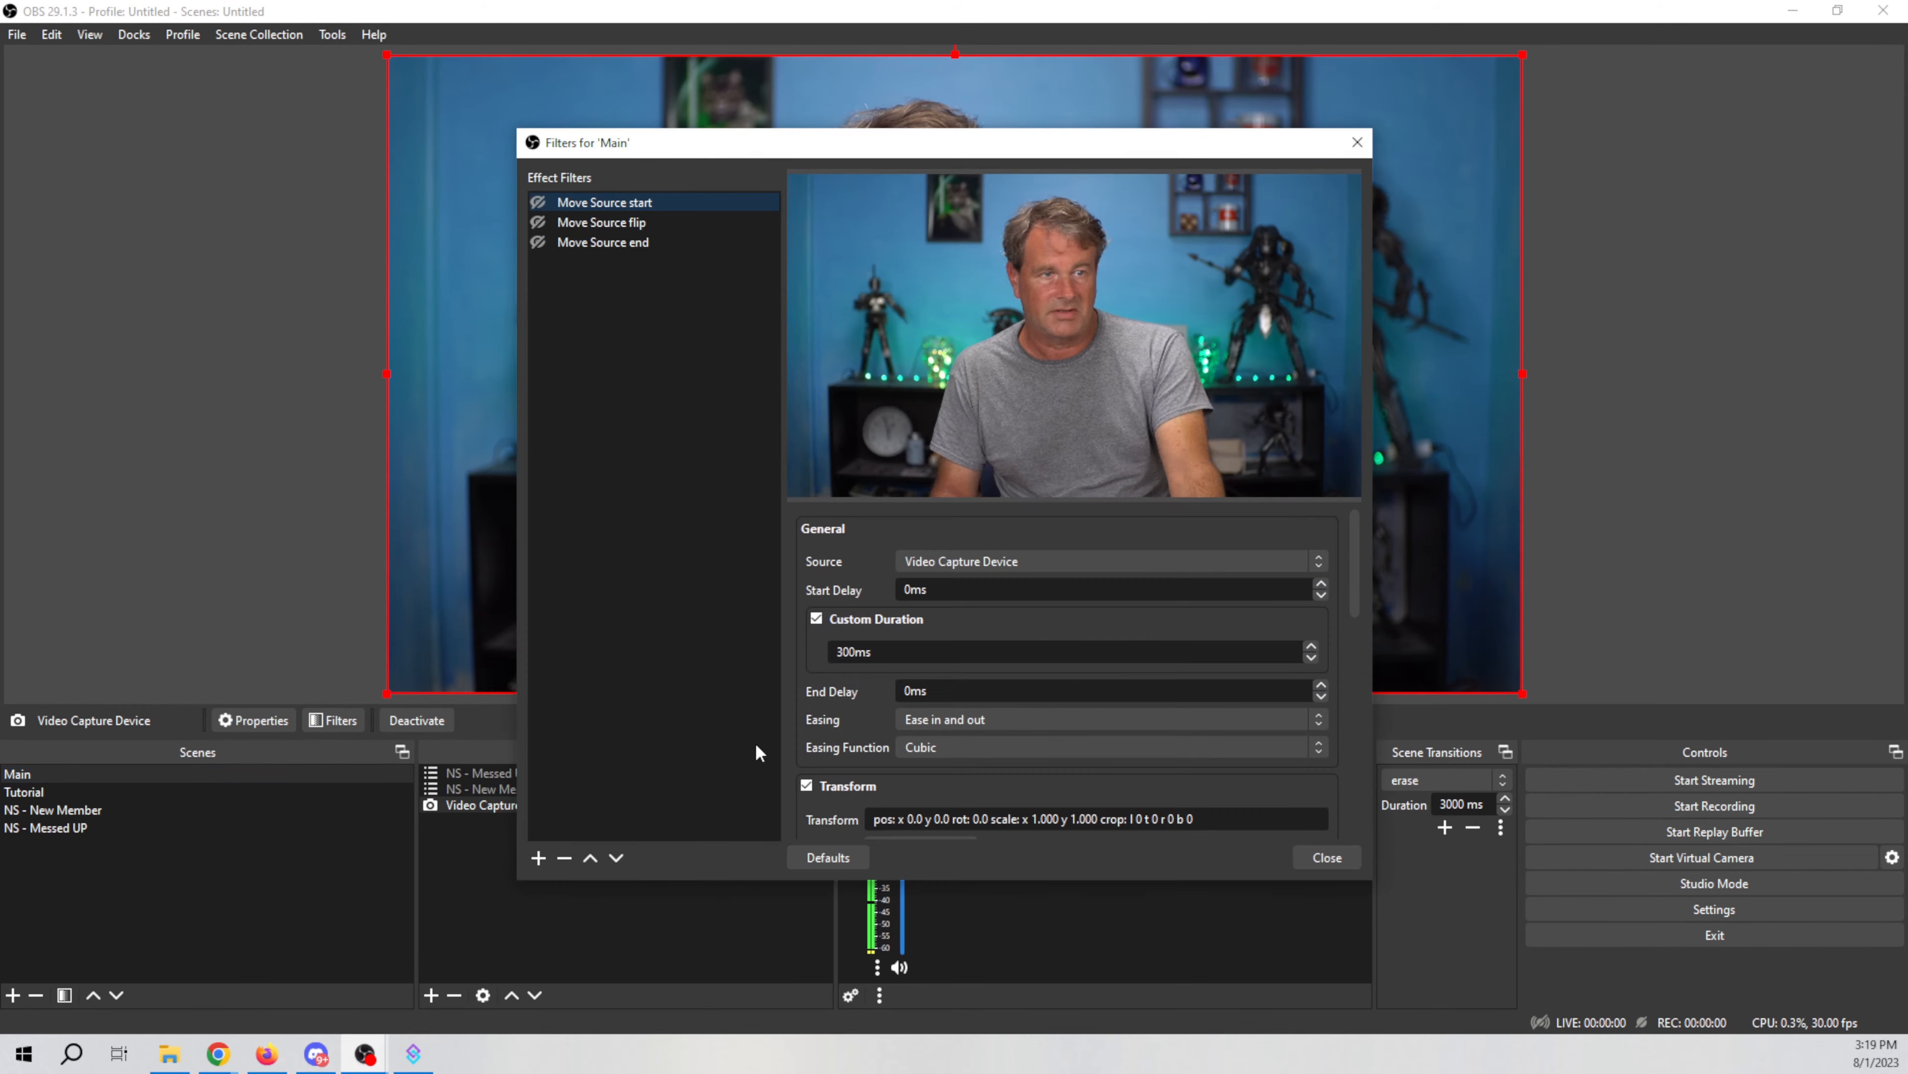
left_click(1334, 855)
Step: Back in Streamer.bot, add an OBS Set Scene Filter State sub-action enabling the Main scene's Move Source start filter, testing it
left_click(413, 1052)
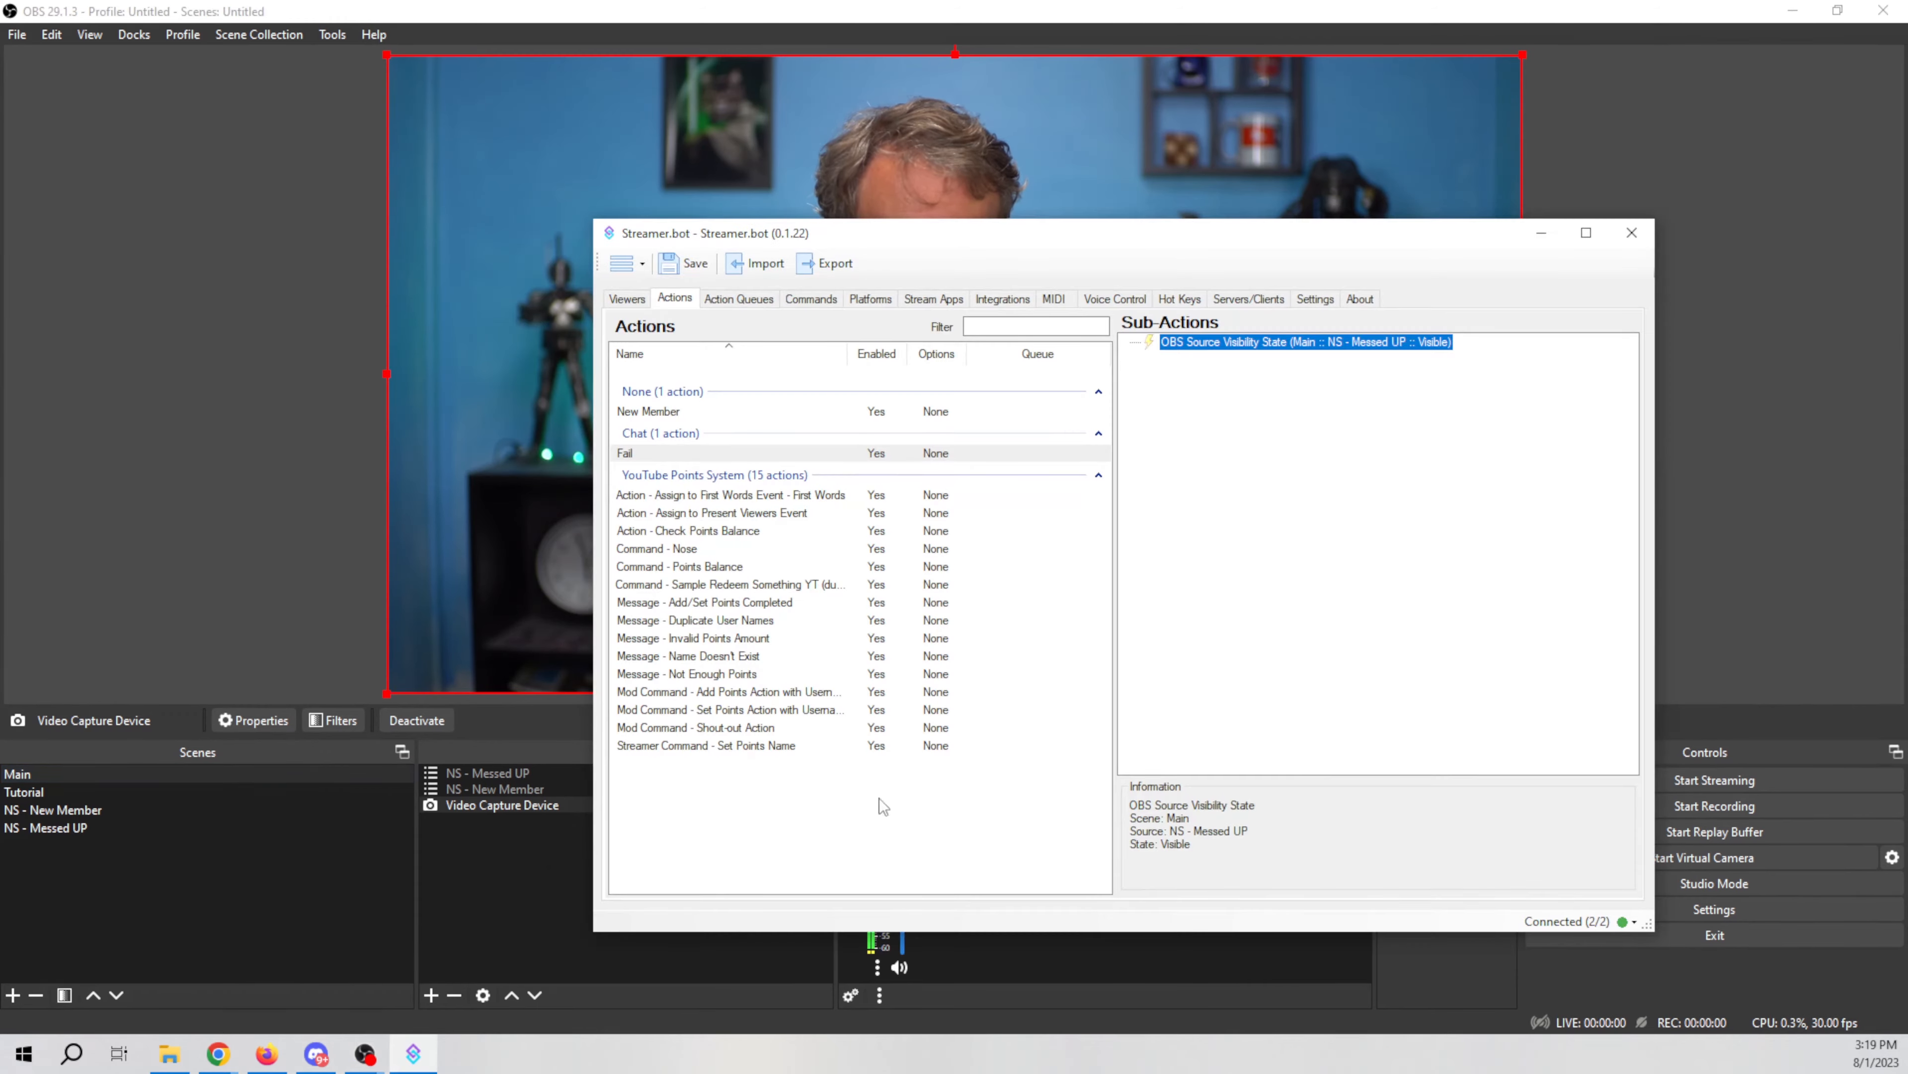
right_click(1201, 452)
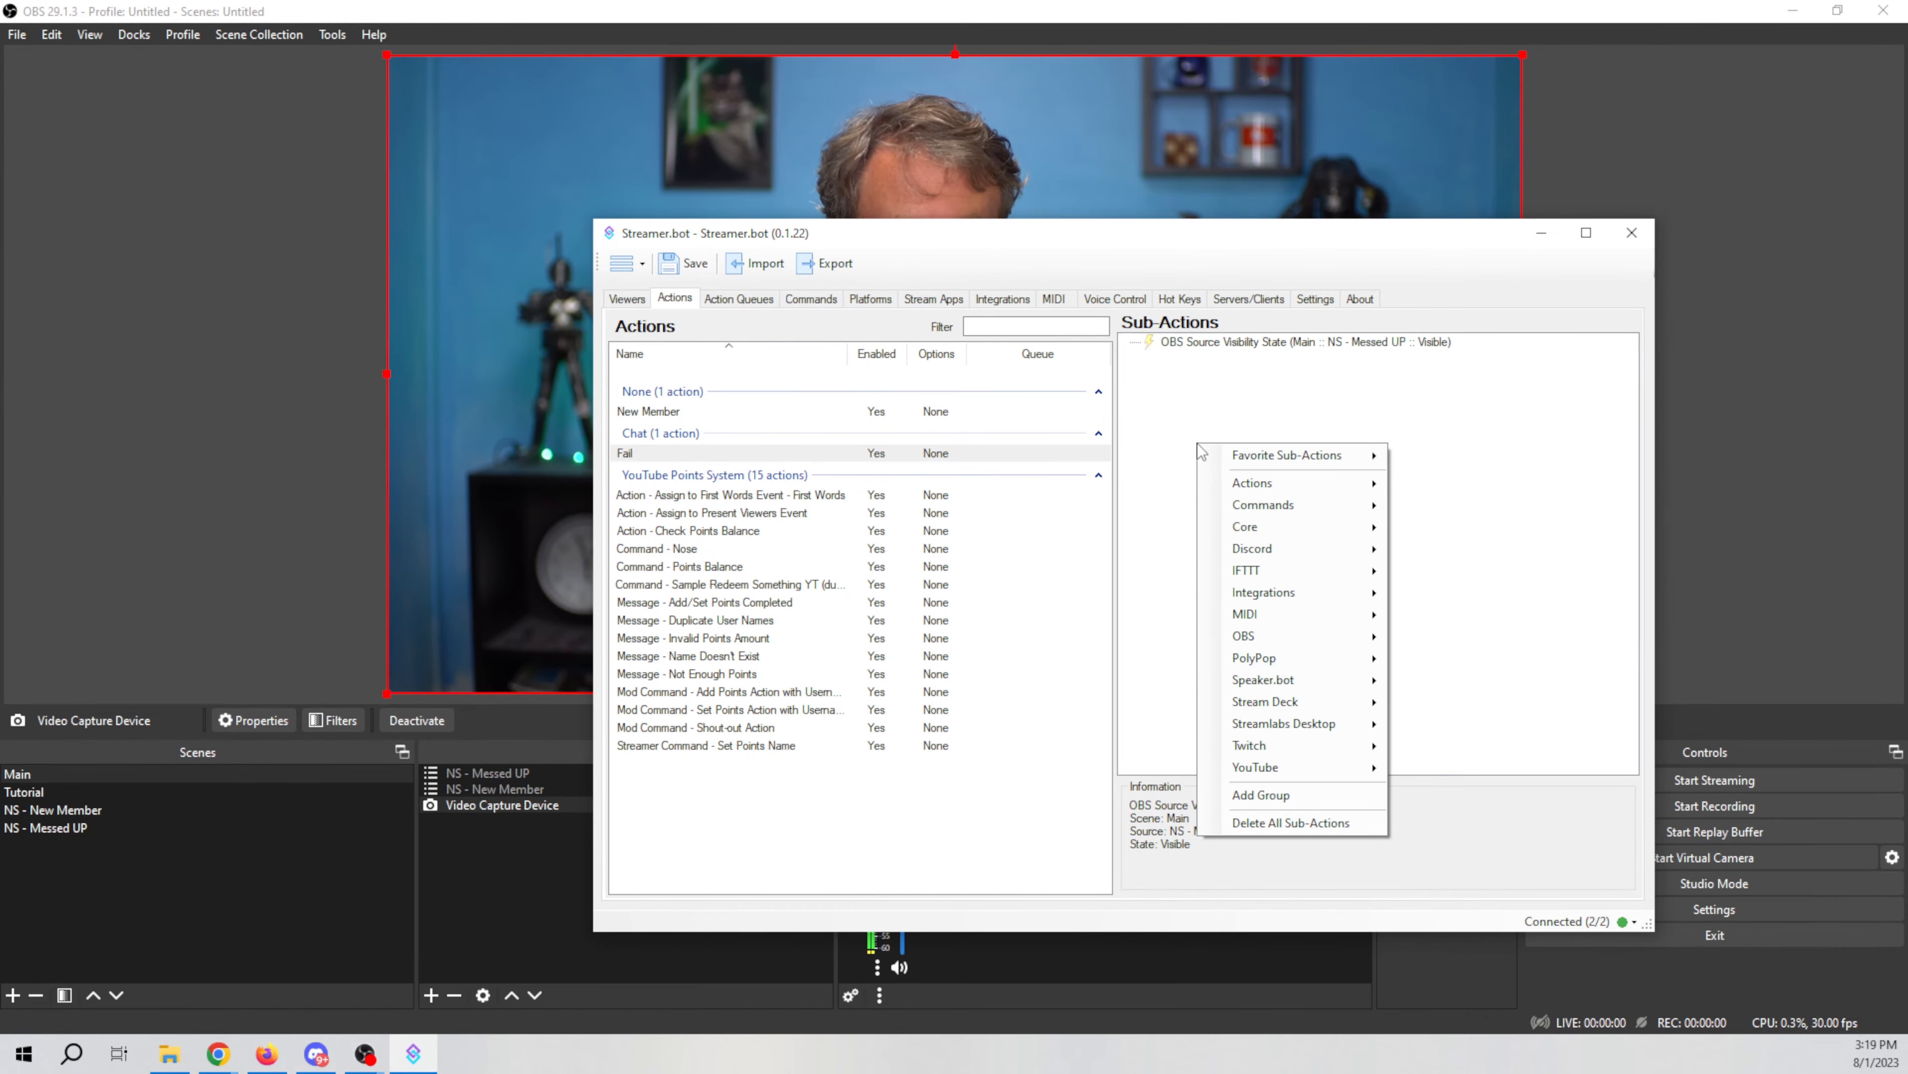
mouse_move(1304, 645)
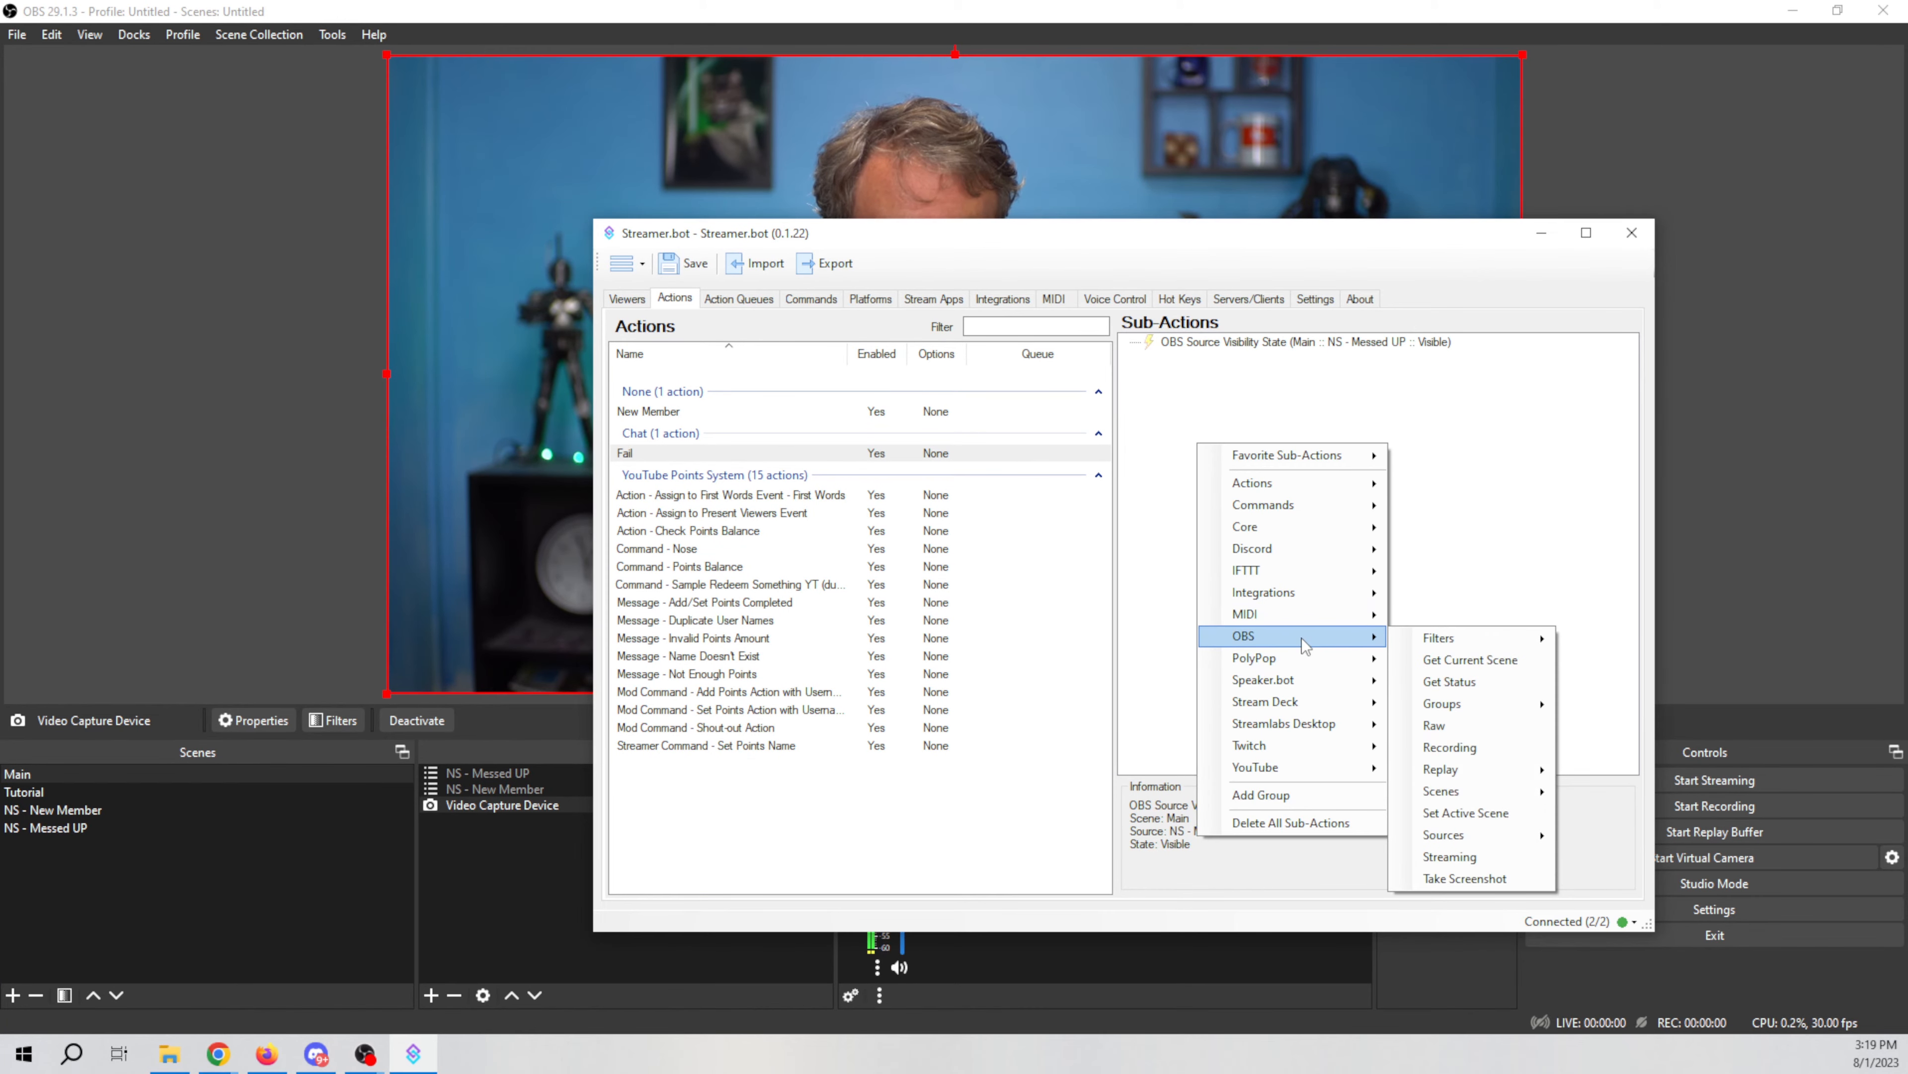
mouse_move(1477, 795)
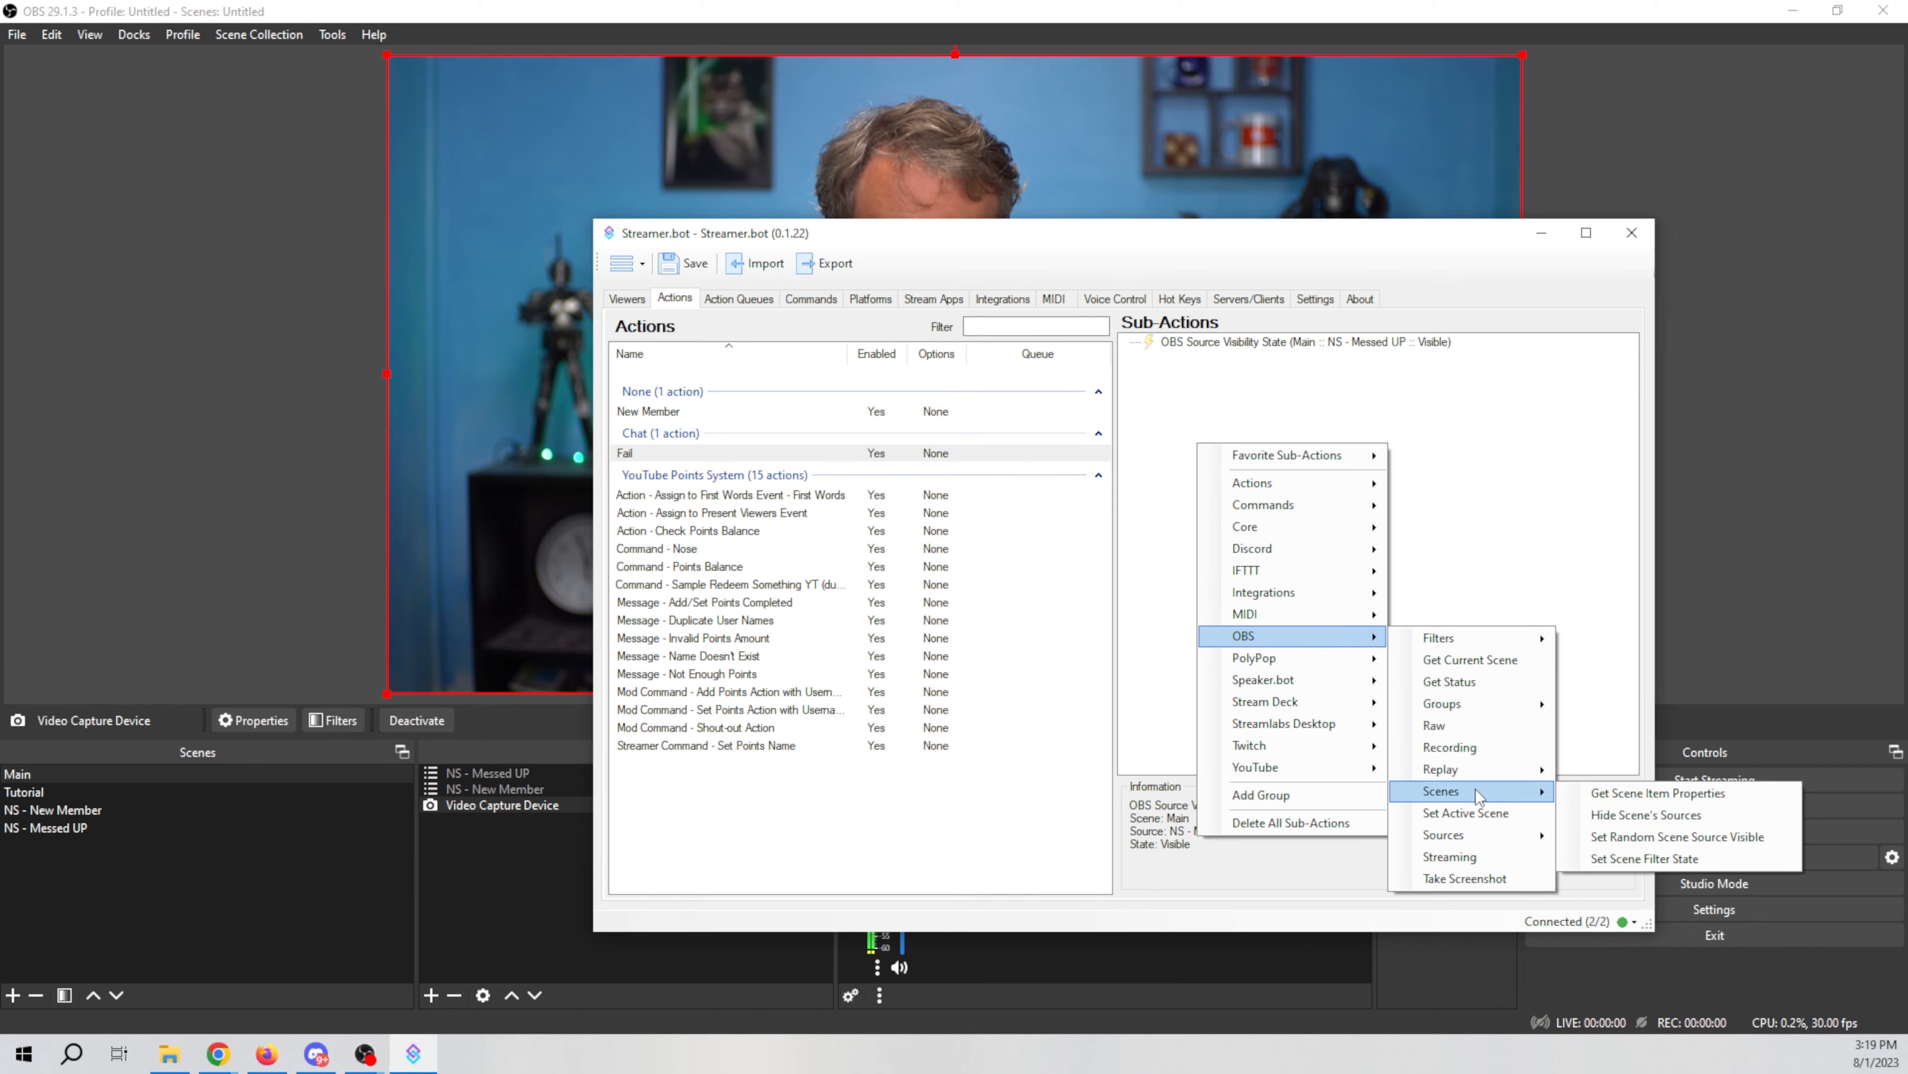
left_click(1645, 857)
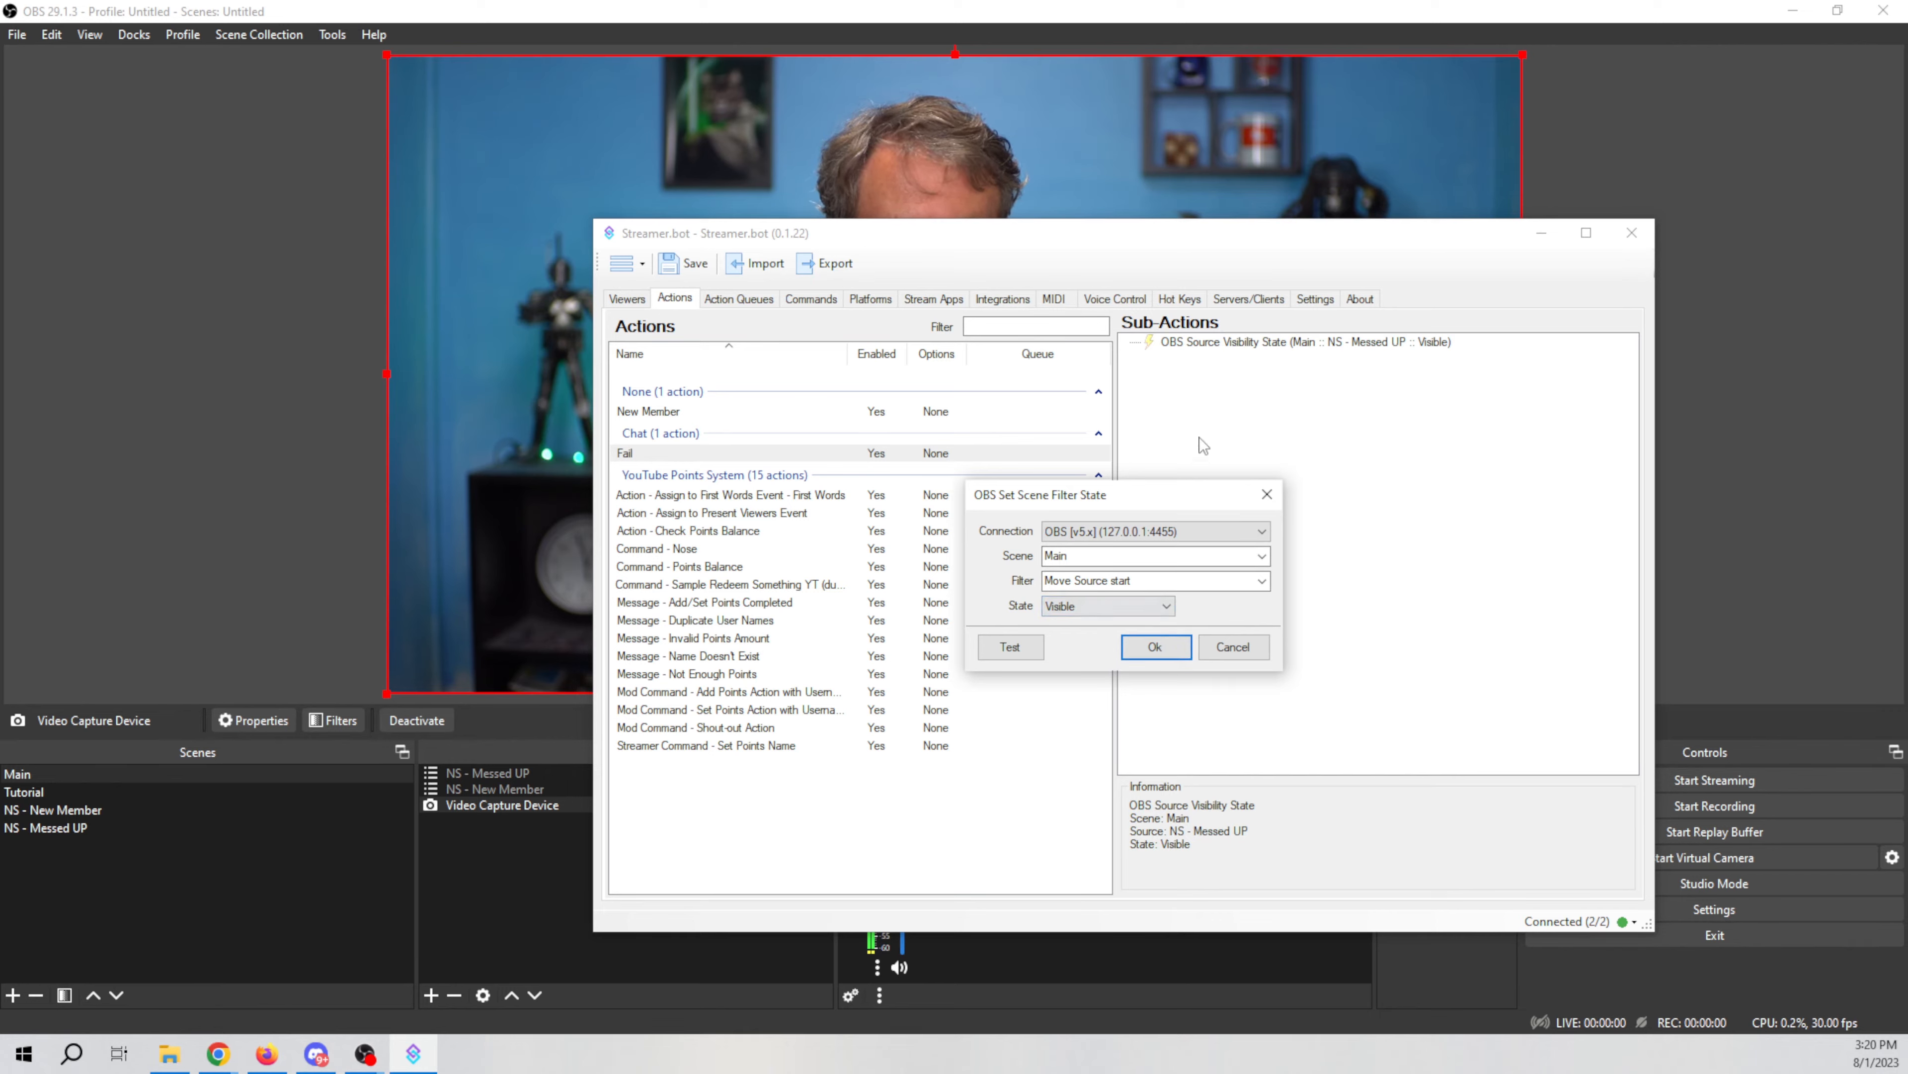
left_click(1011, 648)
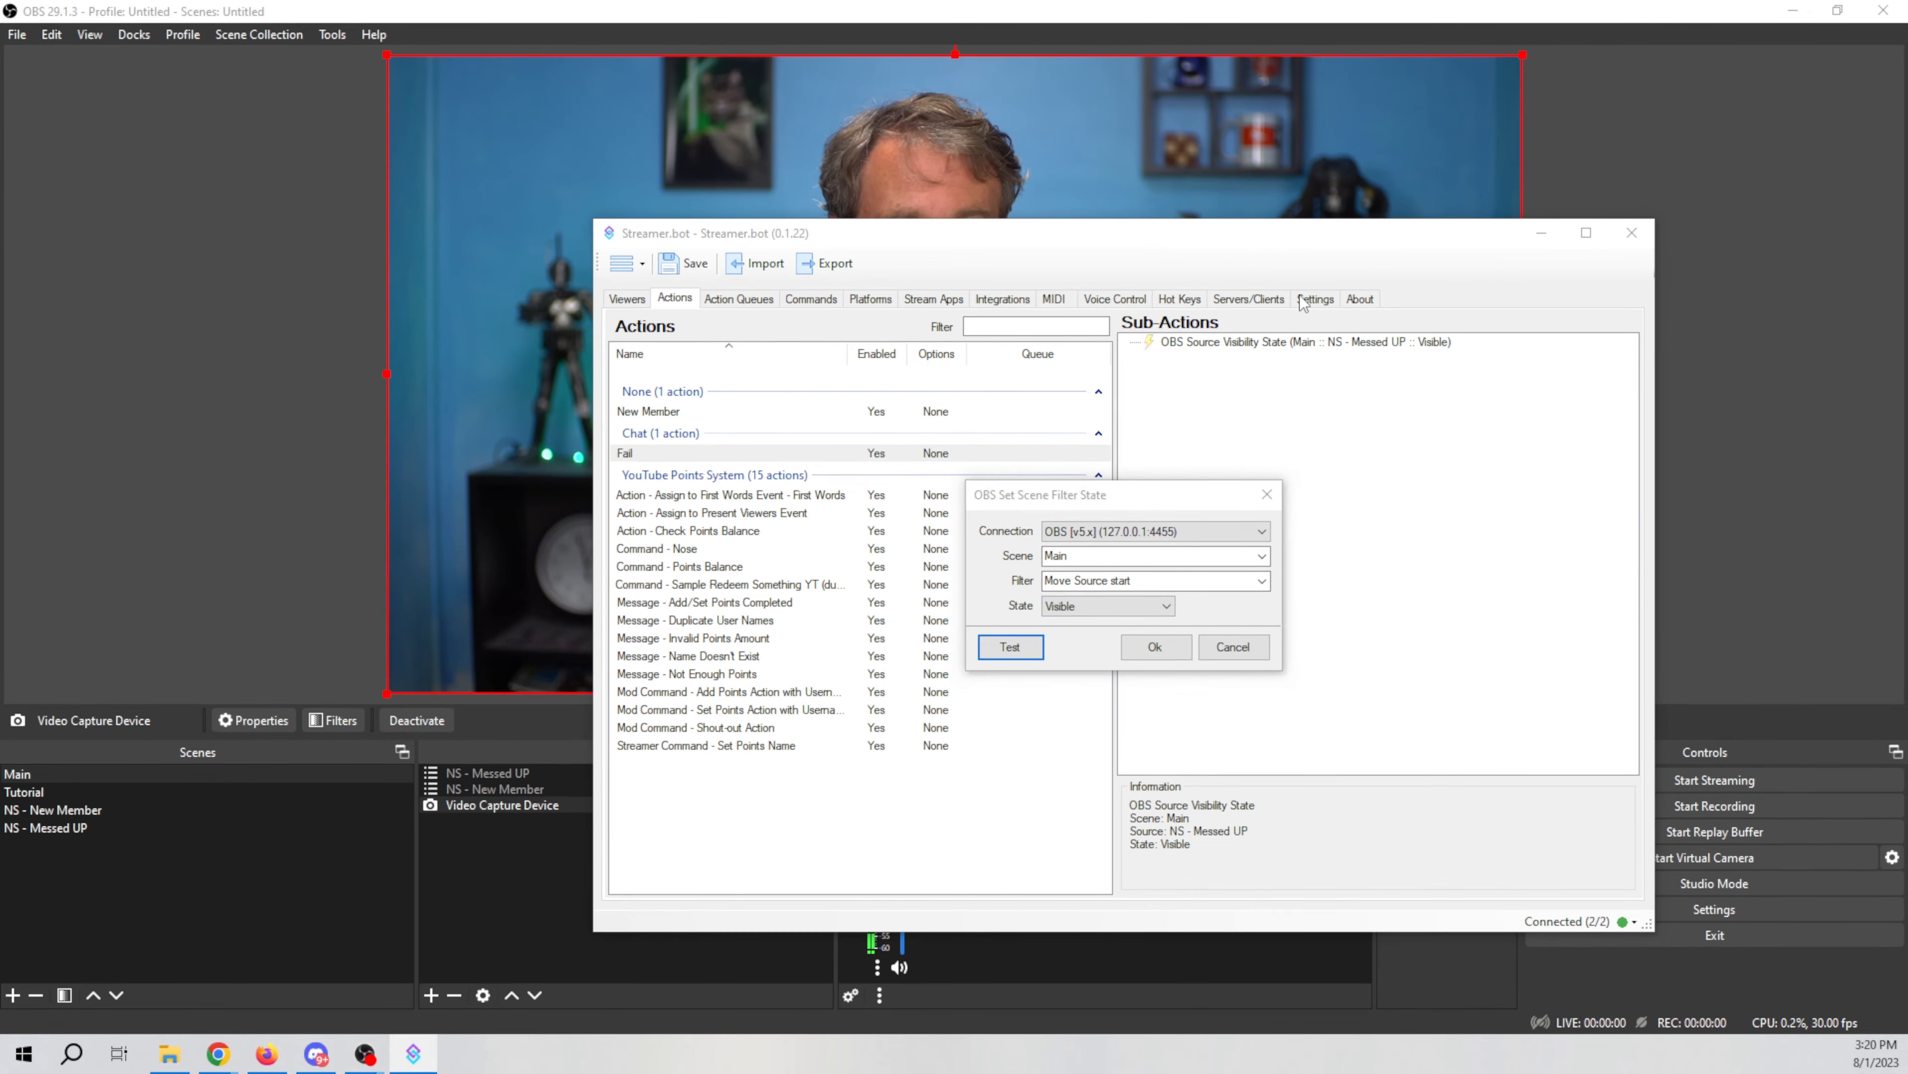
left_click(1155, 648)
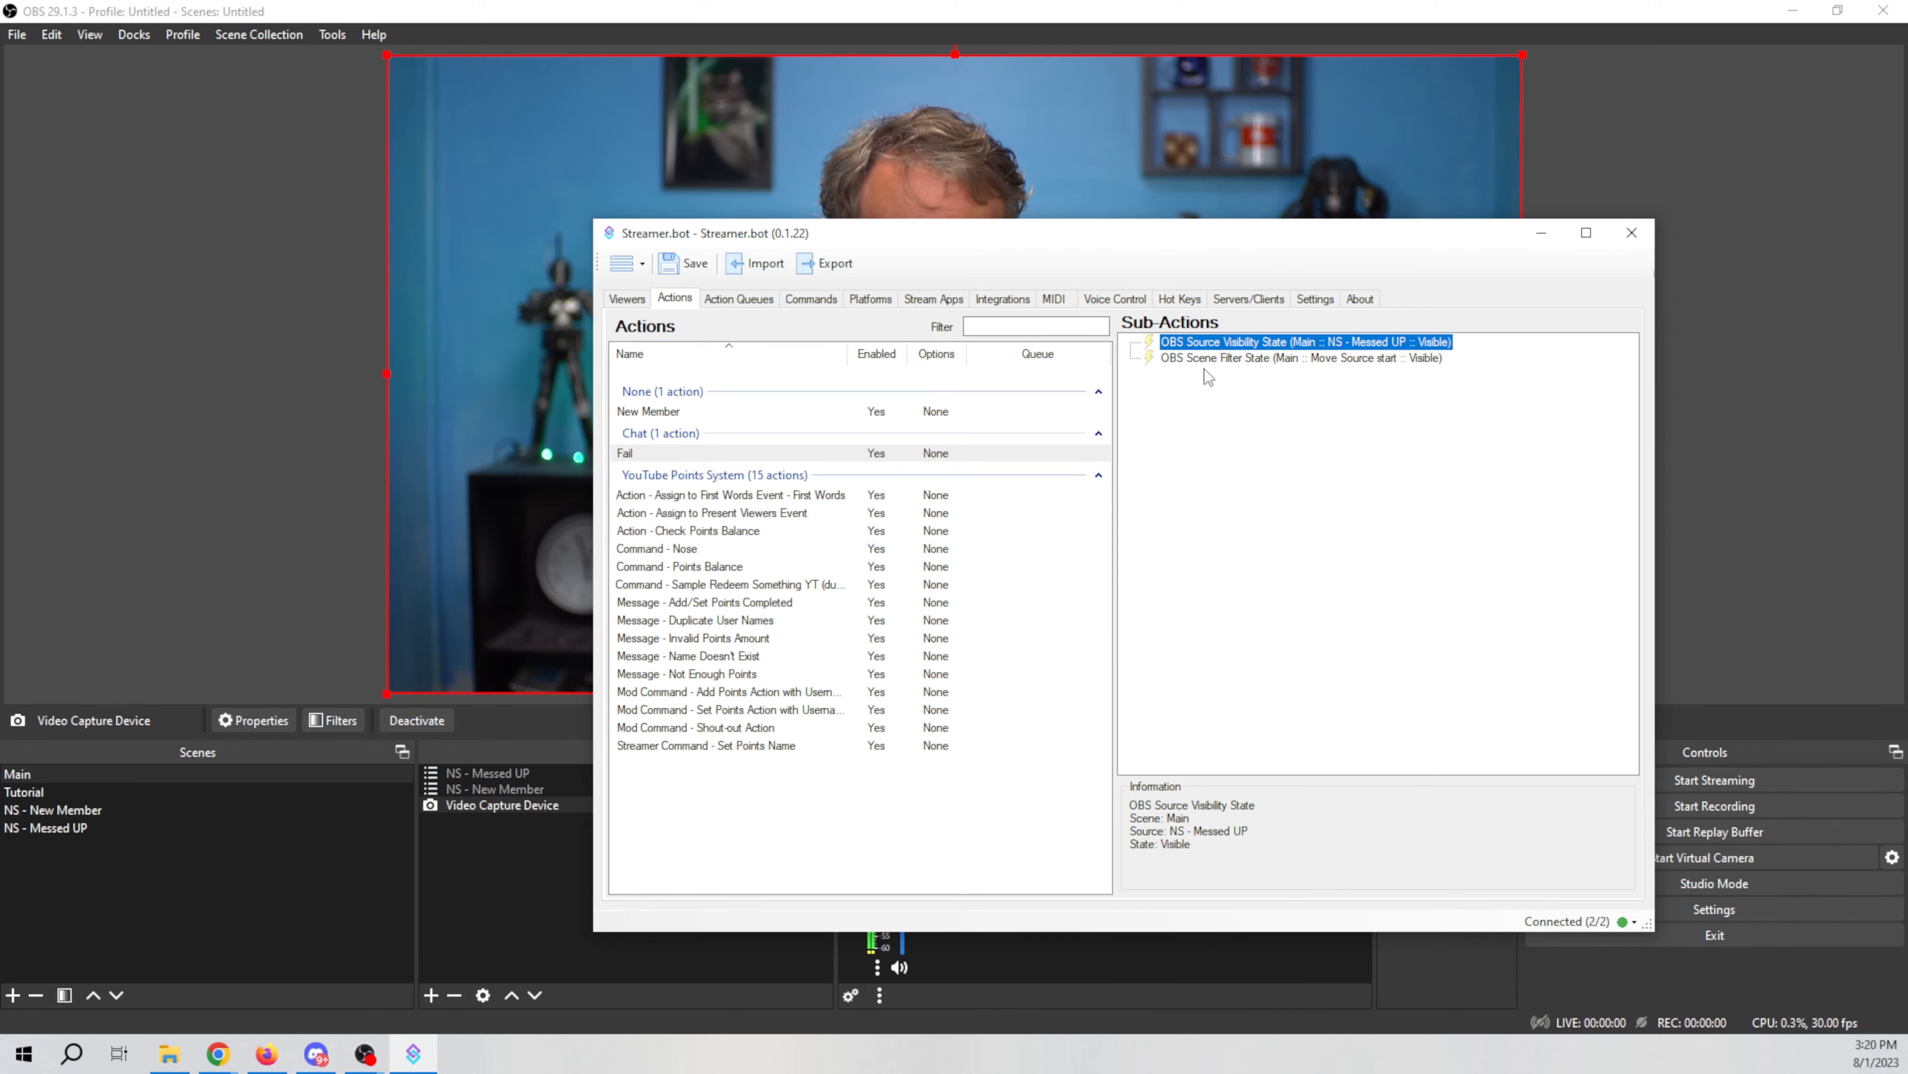
Step: Add a Core Delay sub-action and set its delay to 2000 ms
right_click(1238, 346)
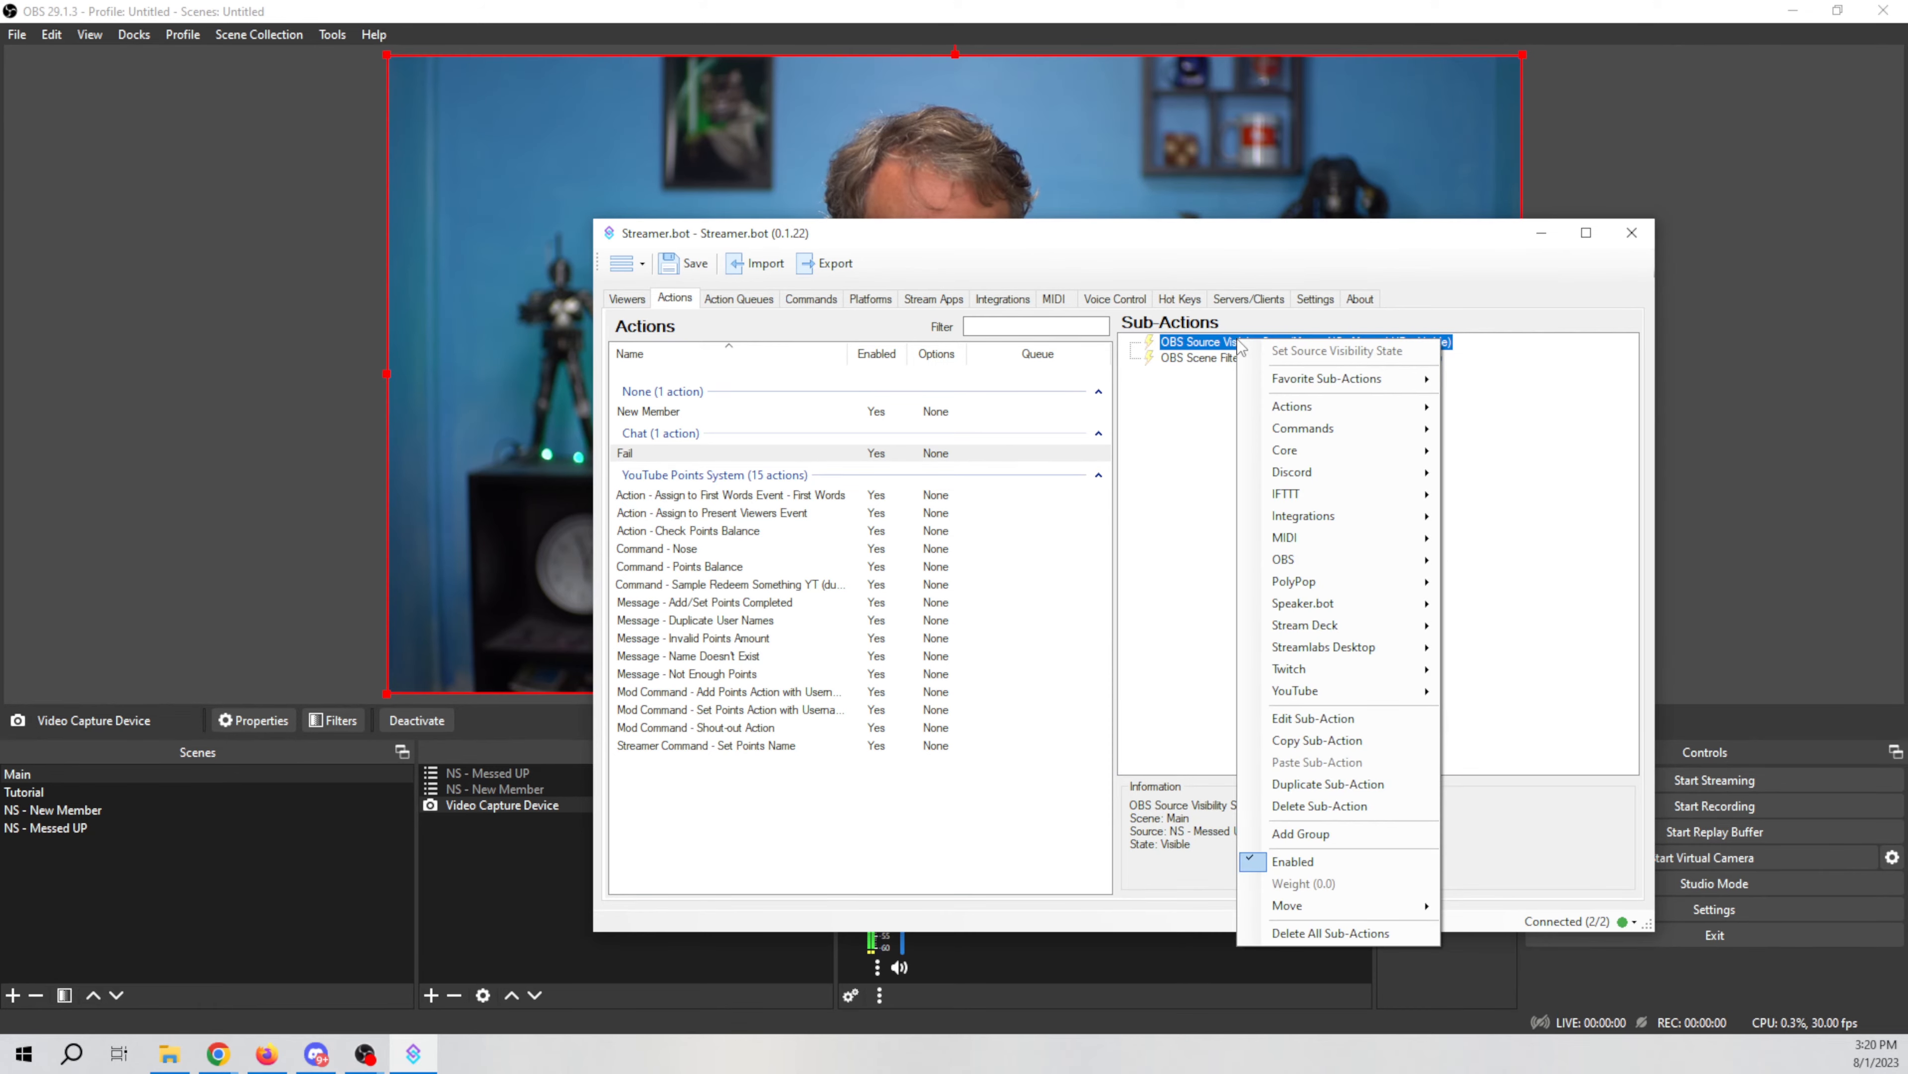
left_click(1223, 440)
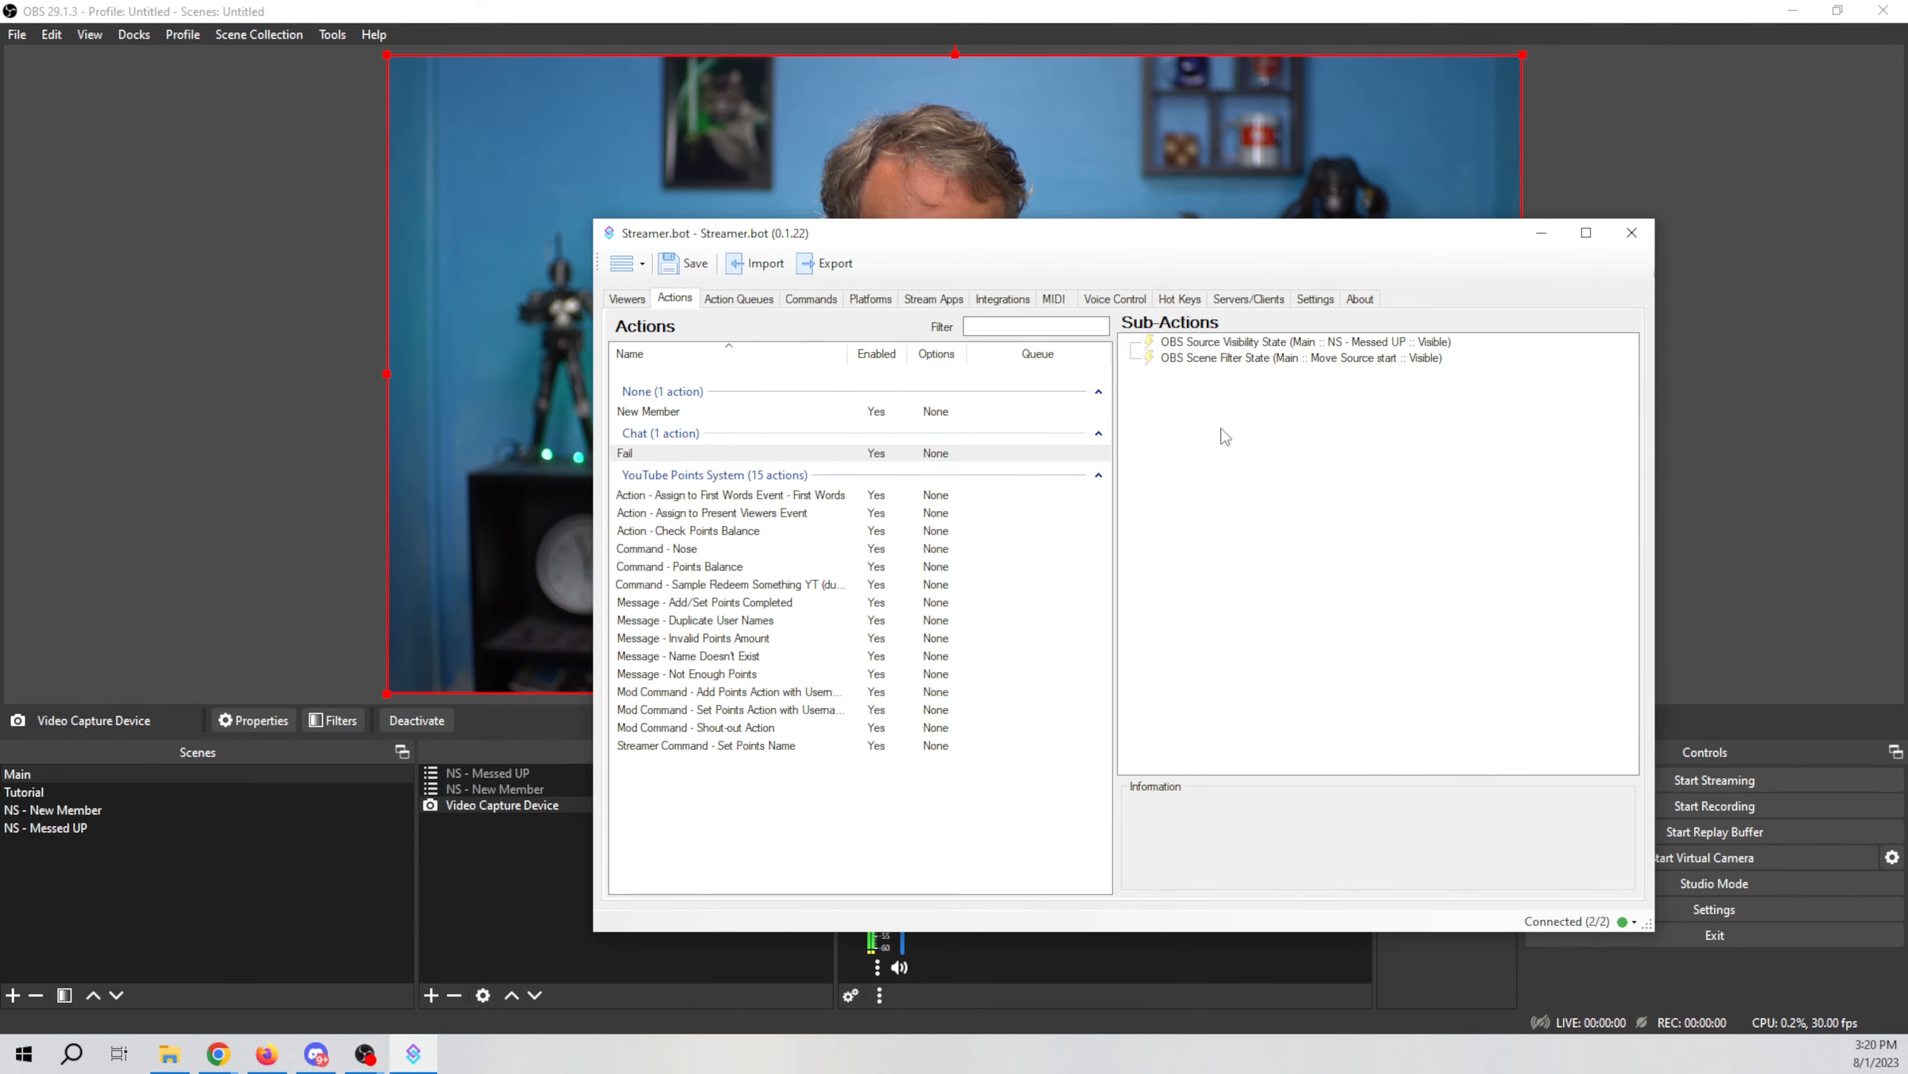
right_click(1223, 437)
mouse_move(1263, 475)
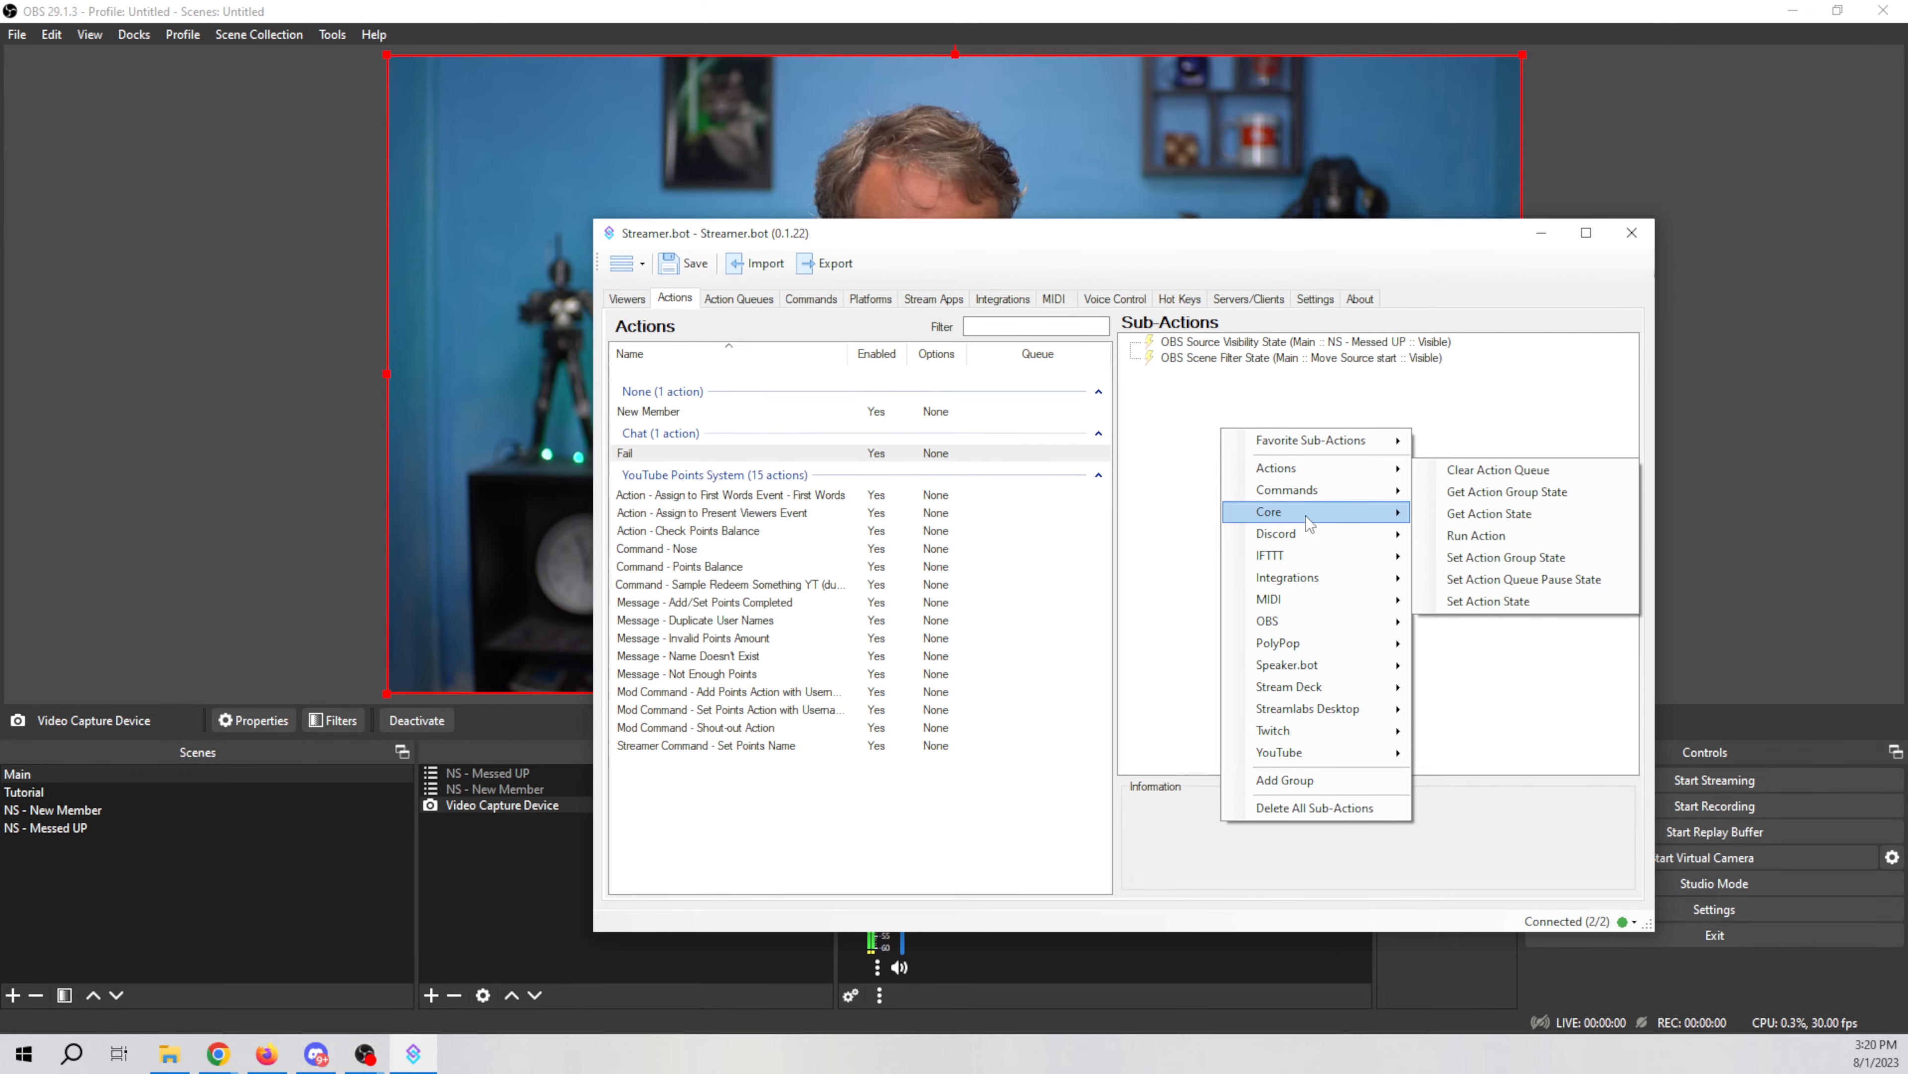
mouse_move(1308, 524)
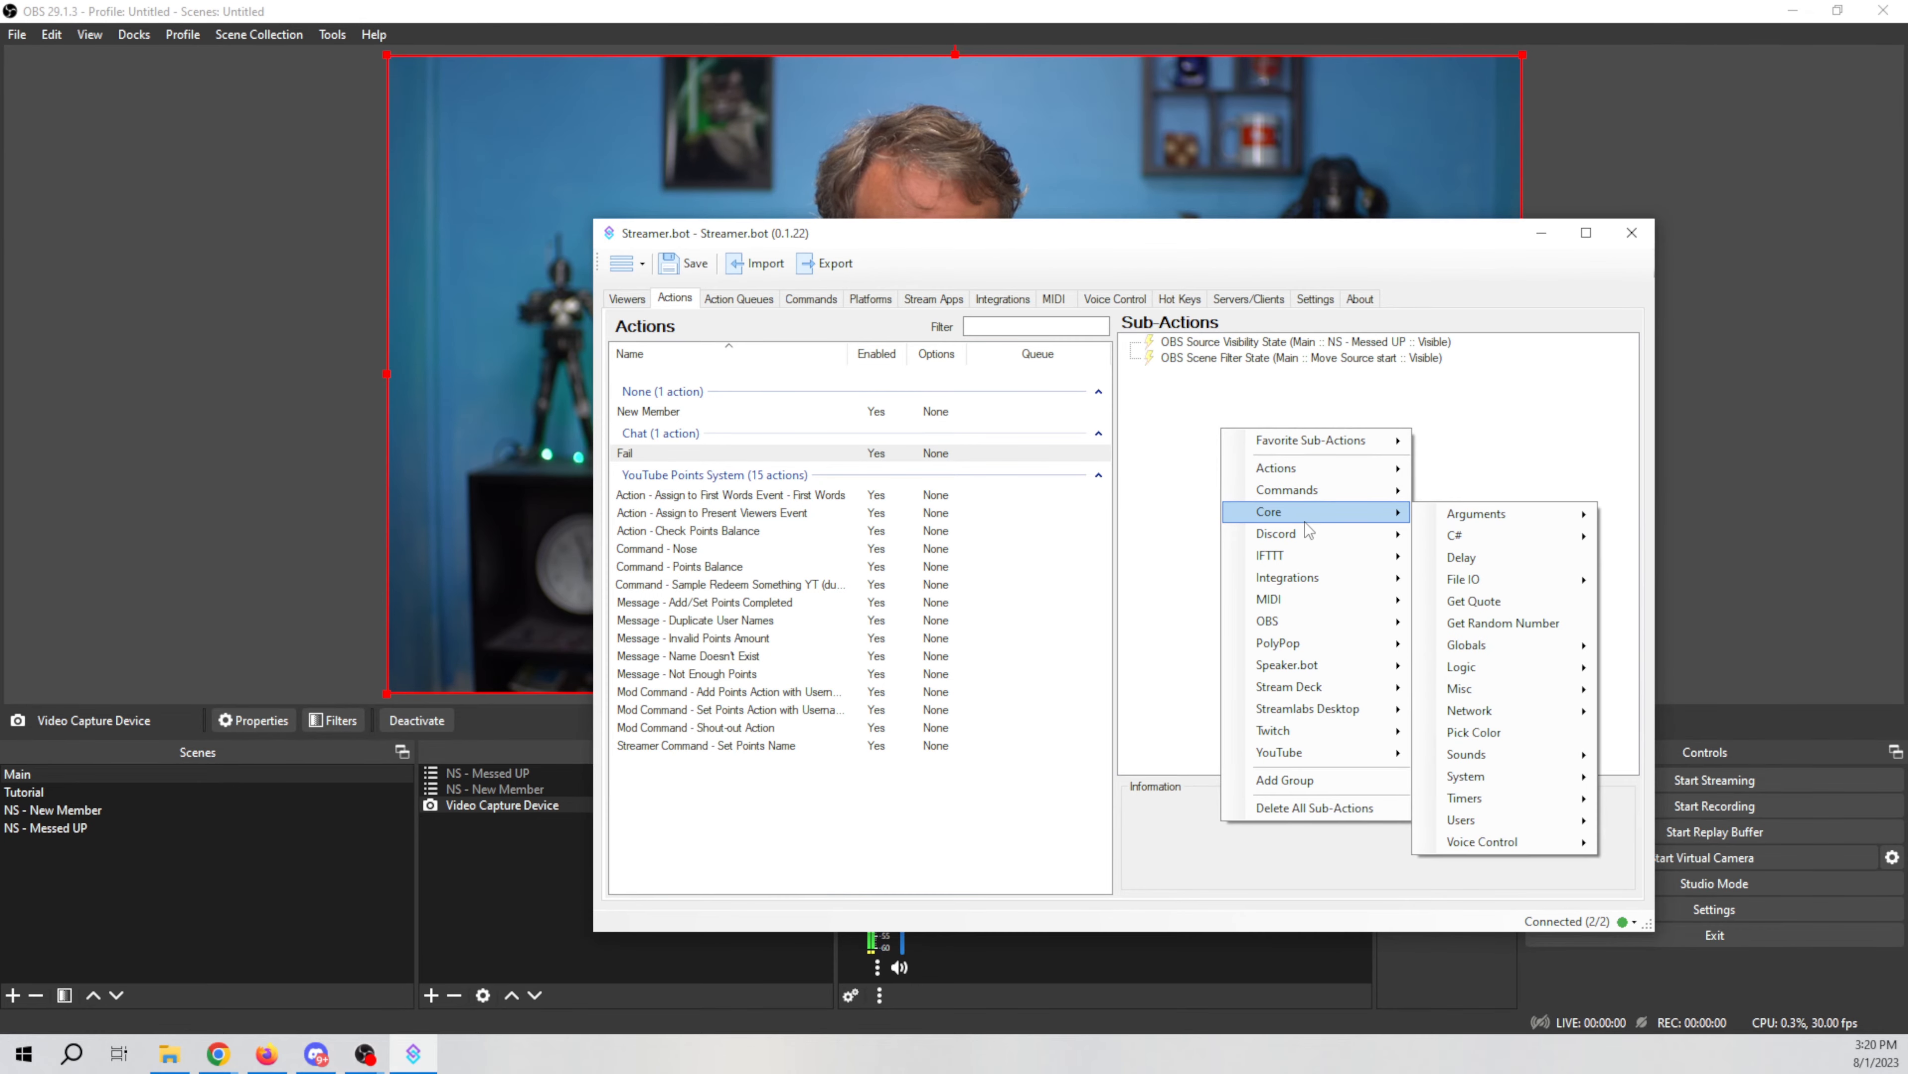
left_click(1459, 557)
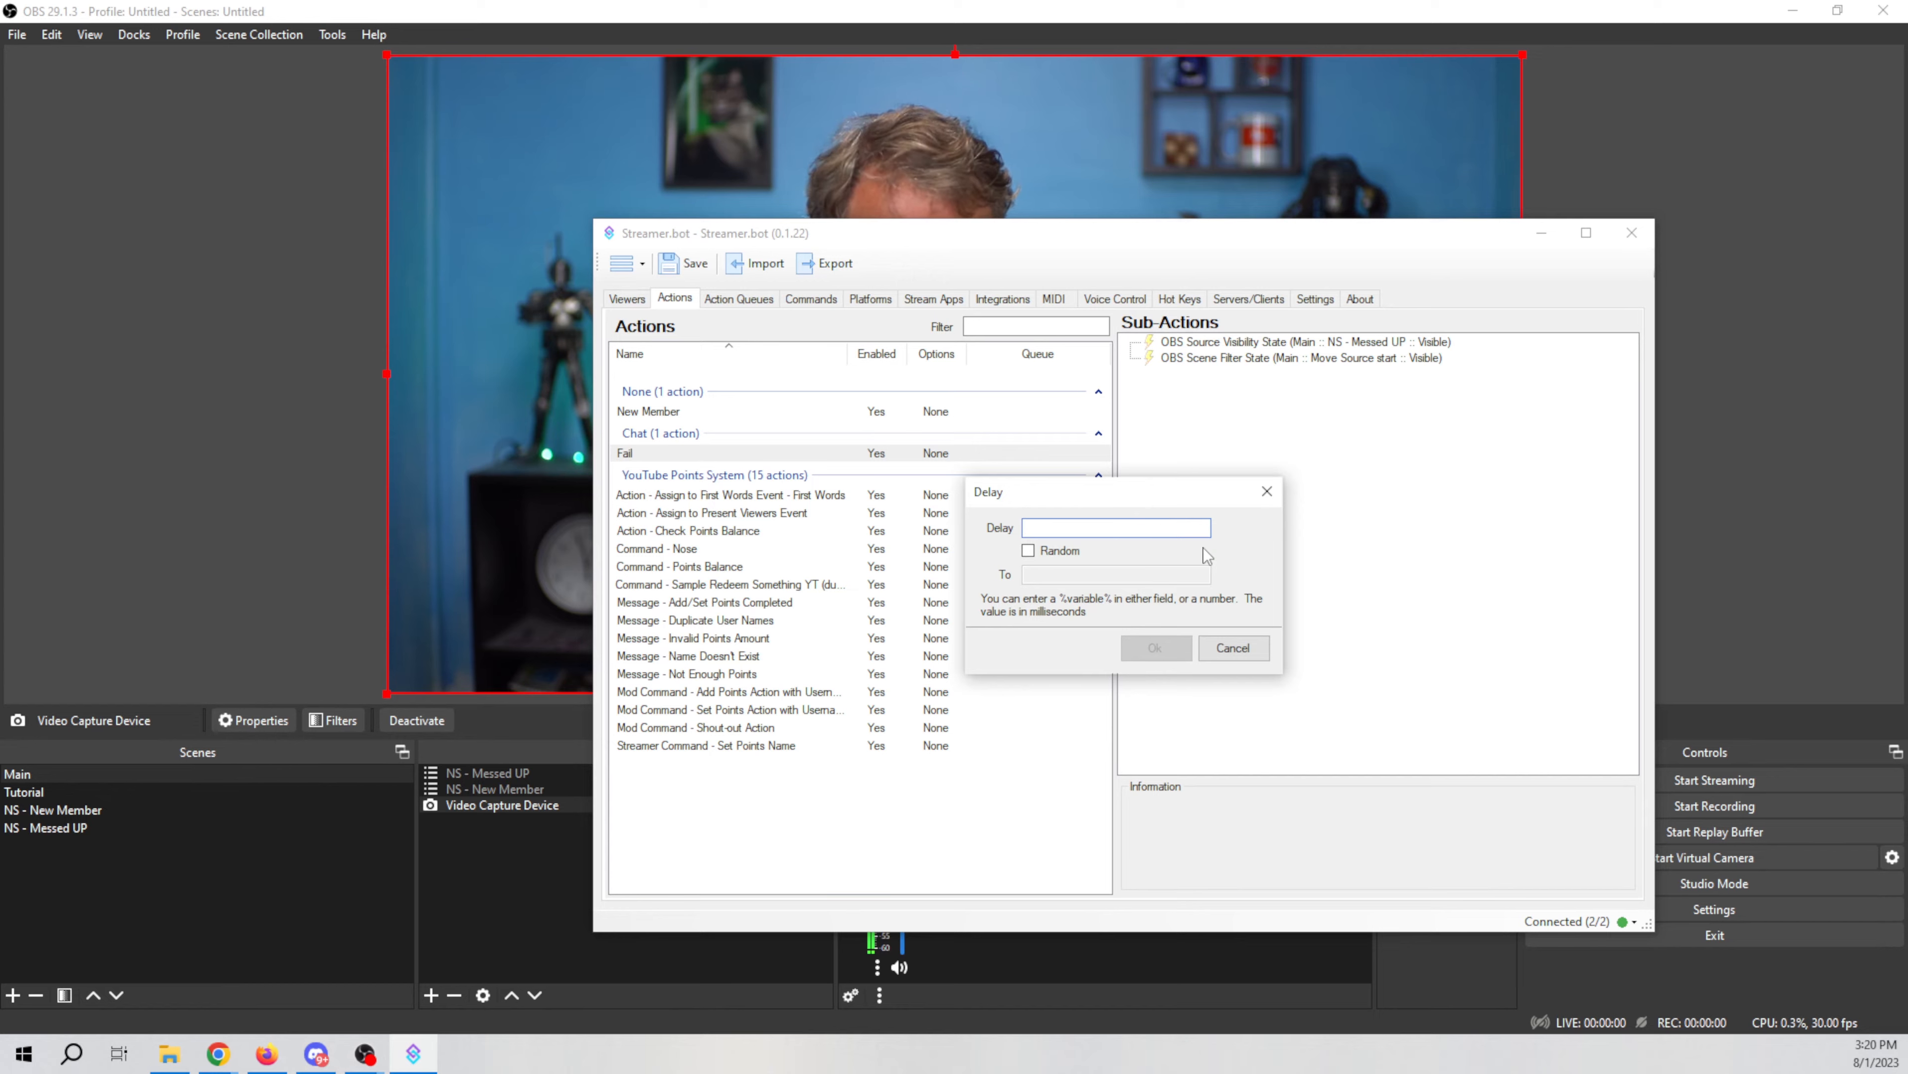
type("20000")
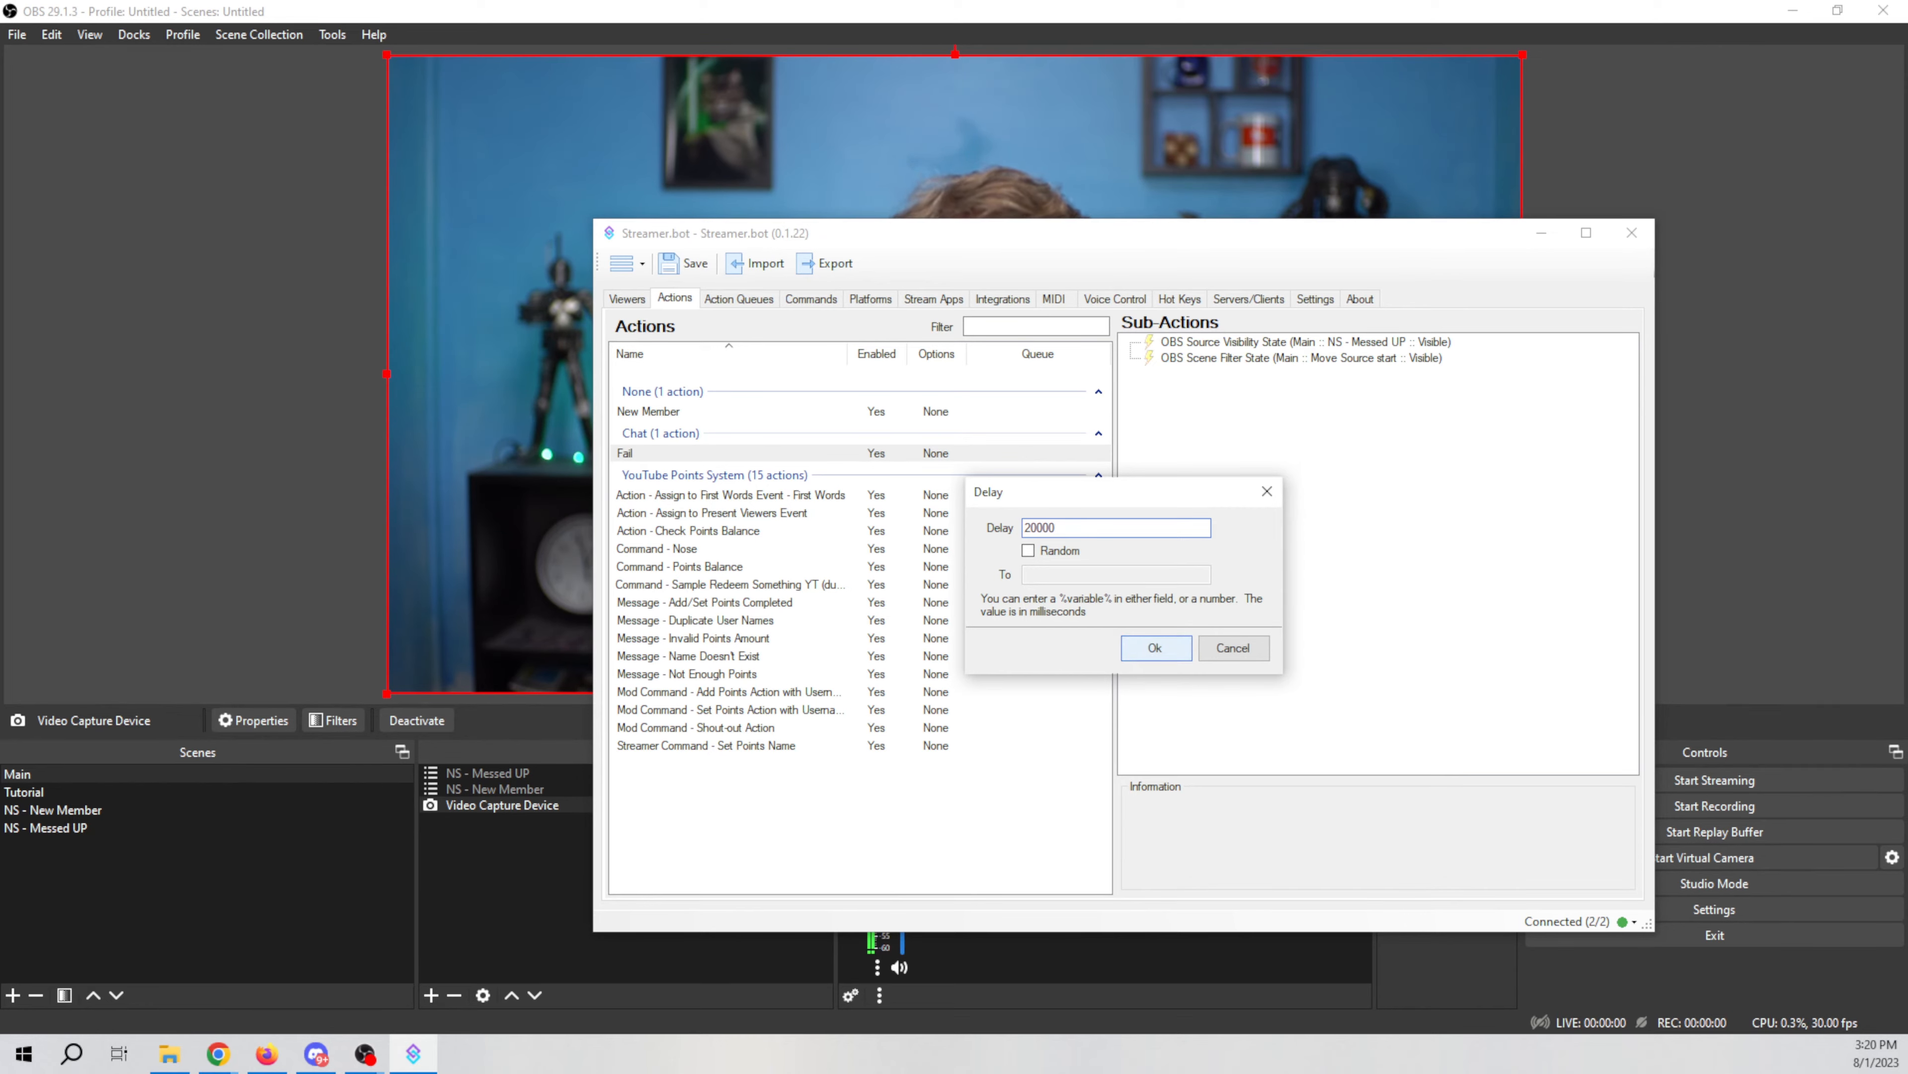
left_click(1155, 648)
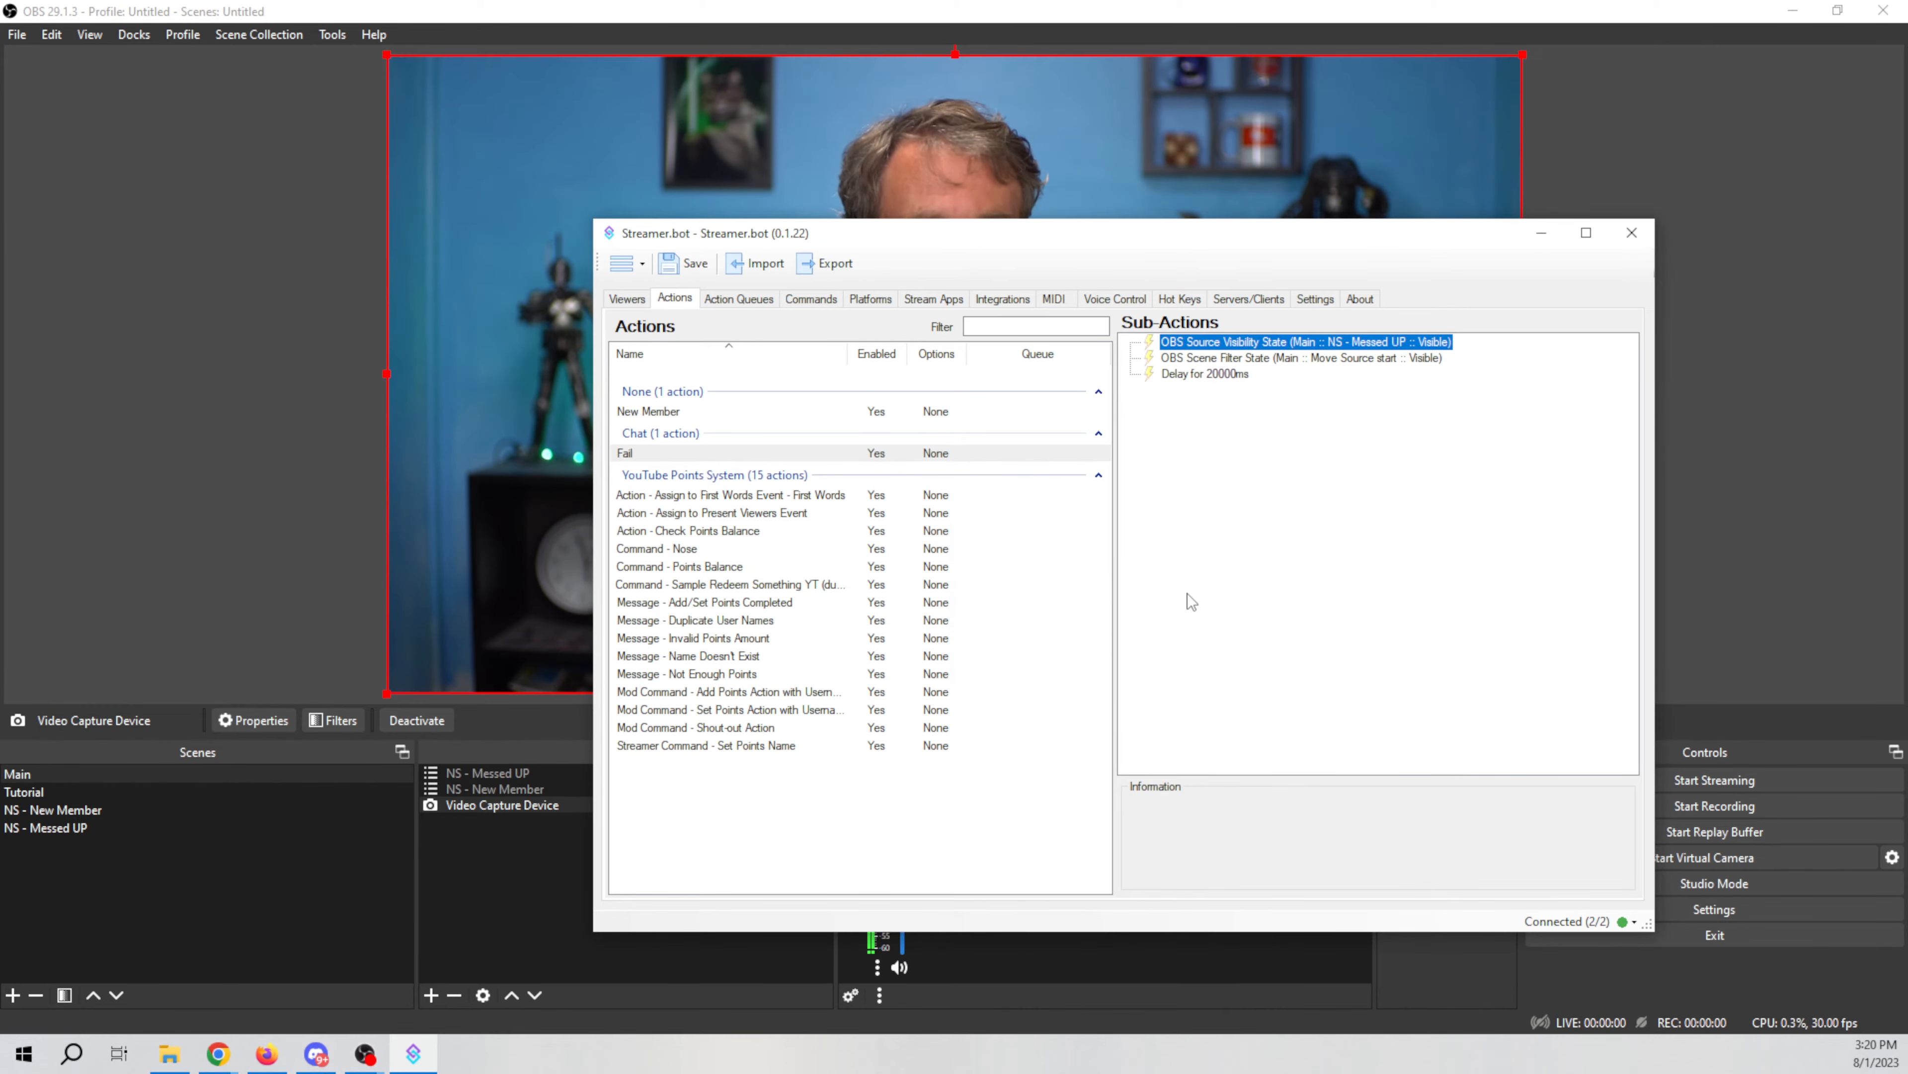
double_click(1201, 375)
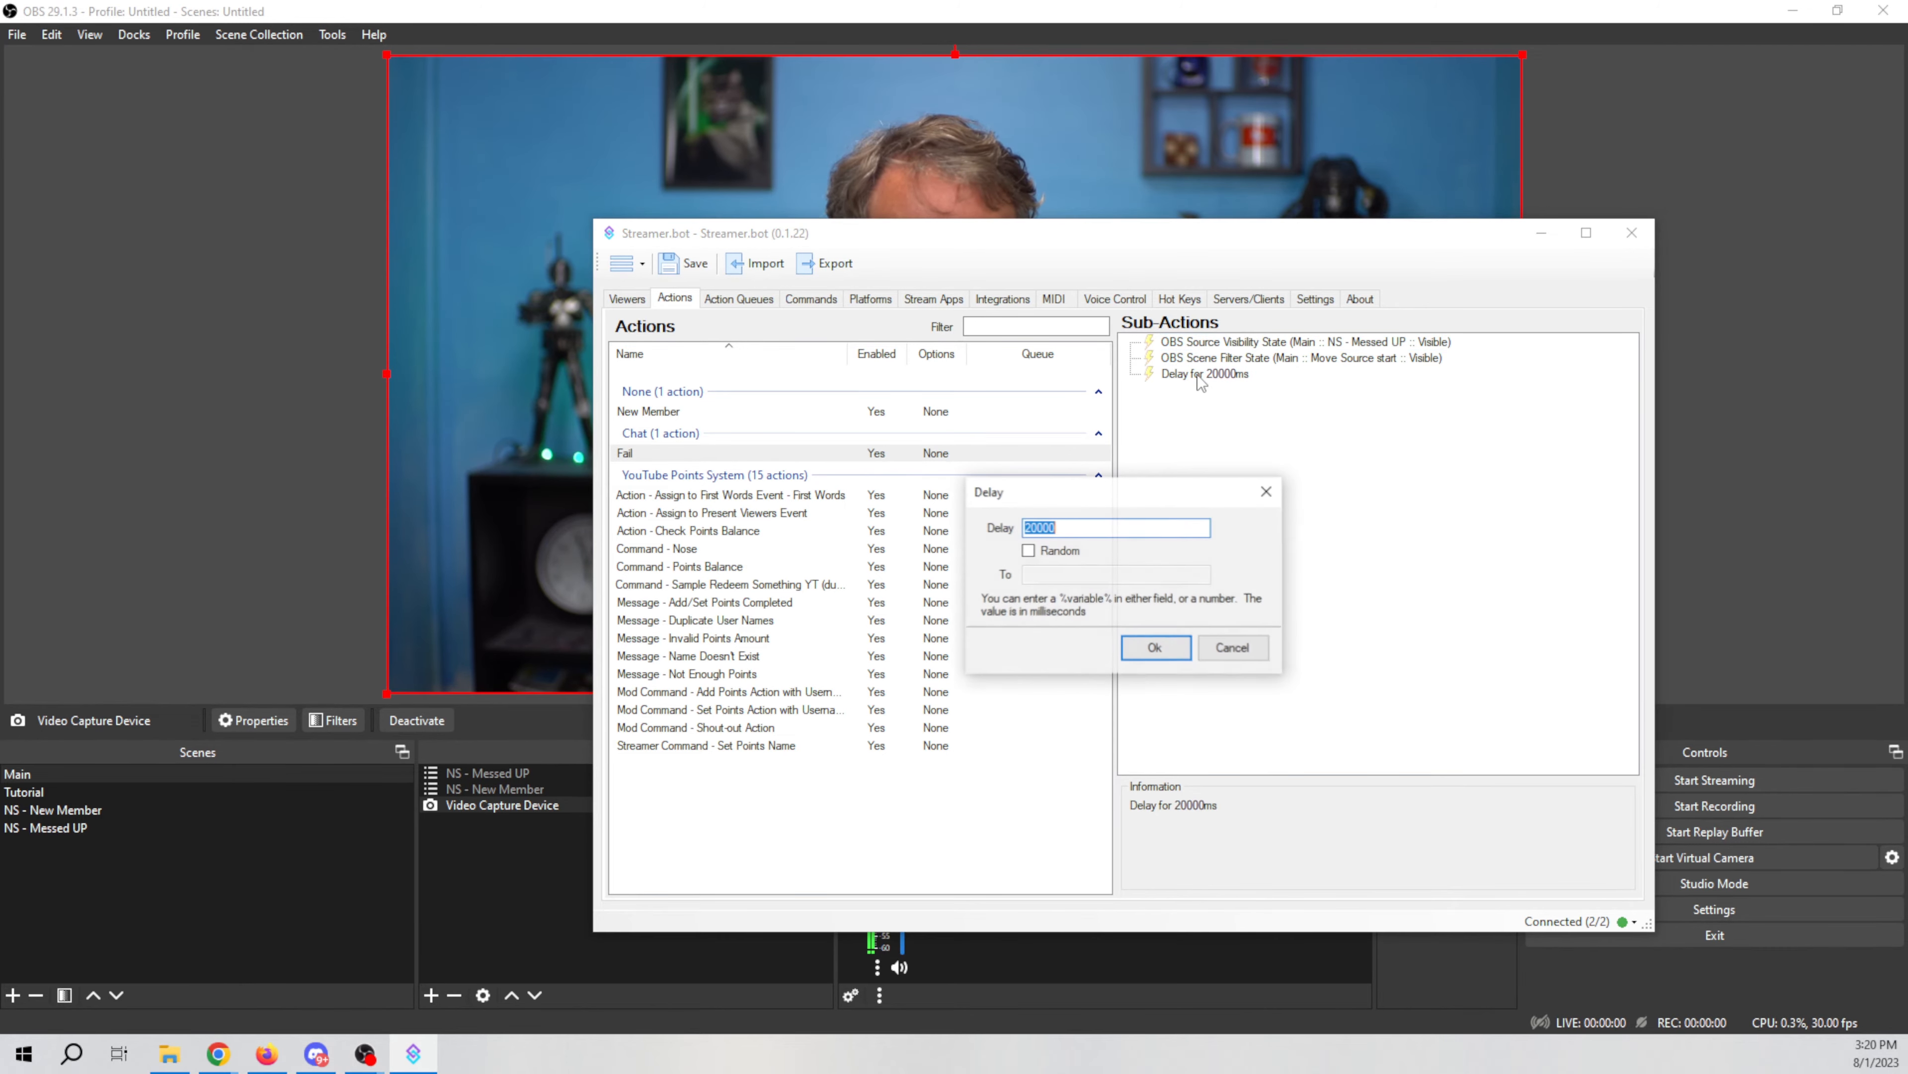
left_click(1099, 526)
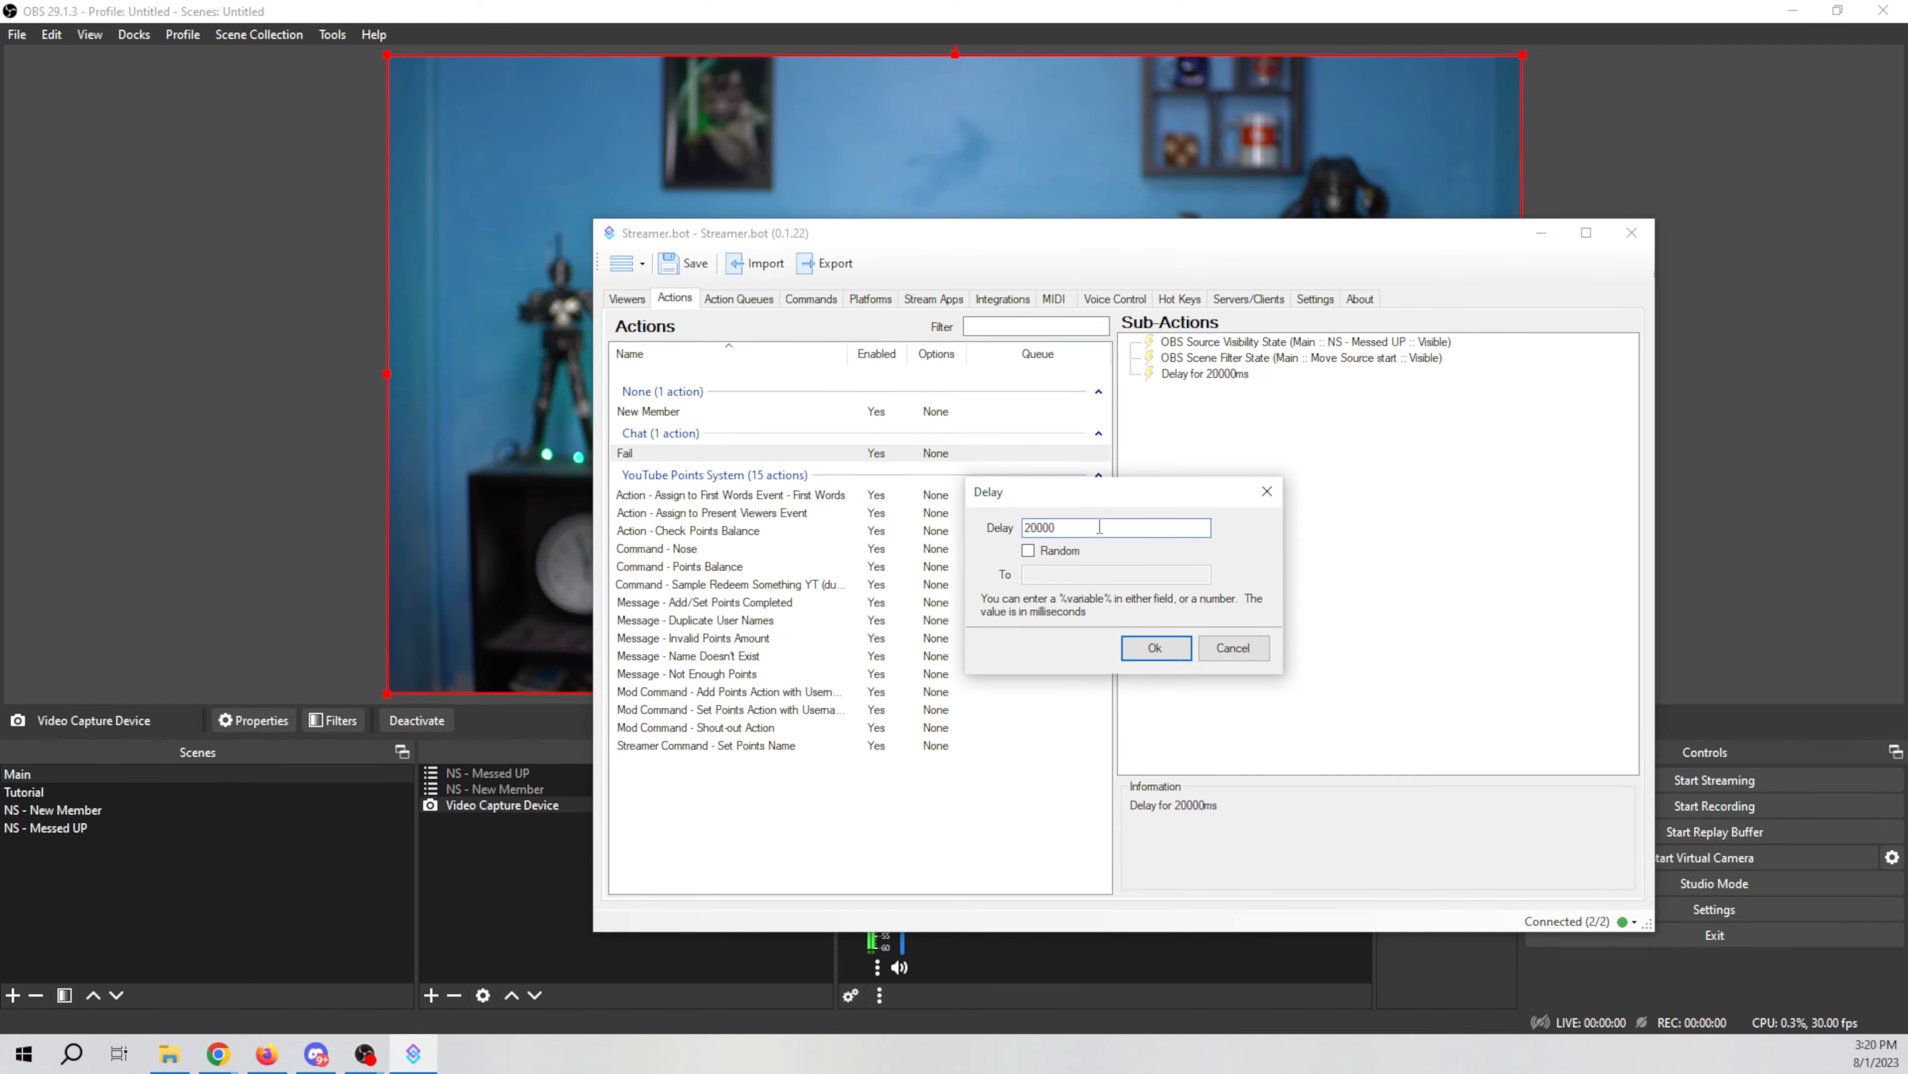
key("BackSpace")
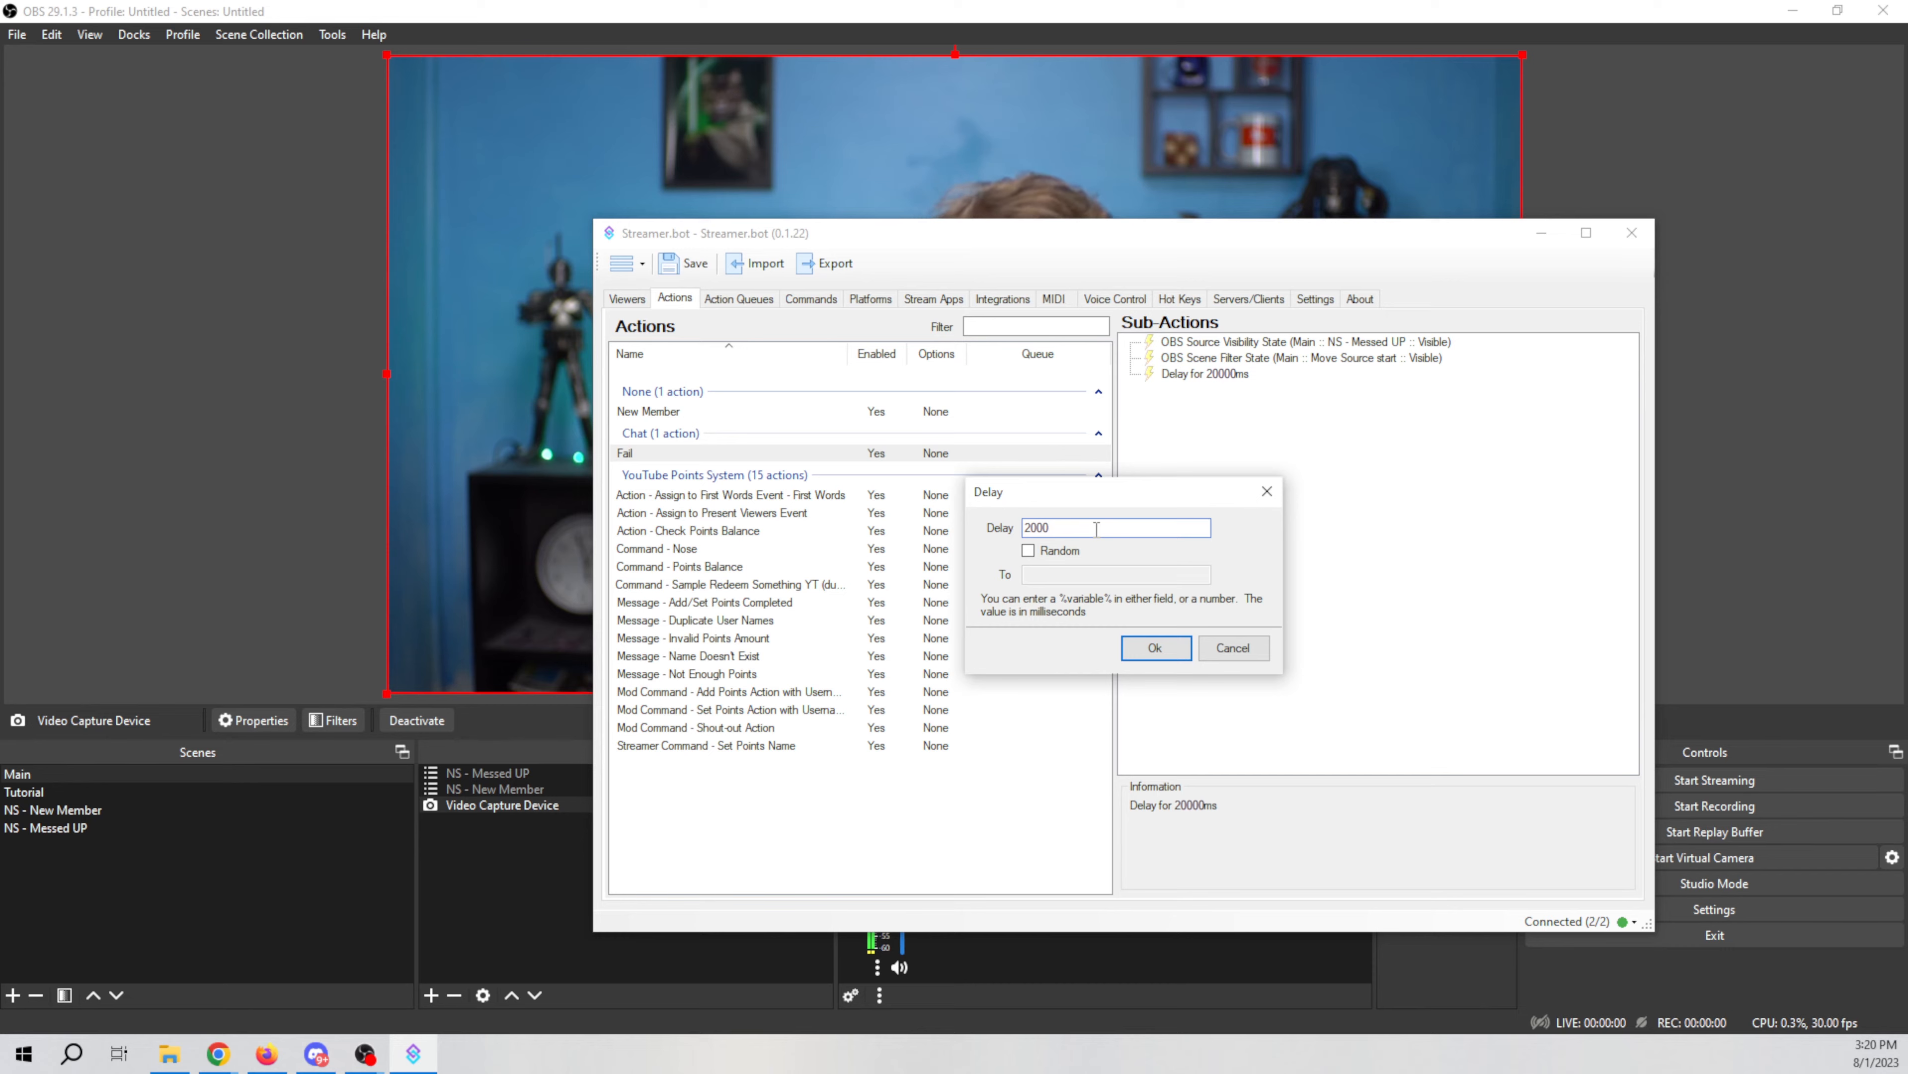
left_click(1176, 651)
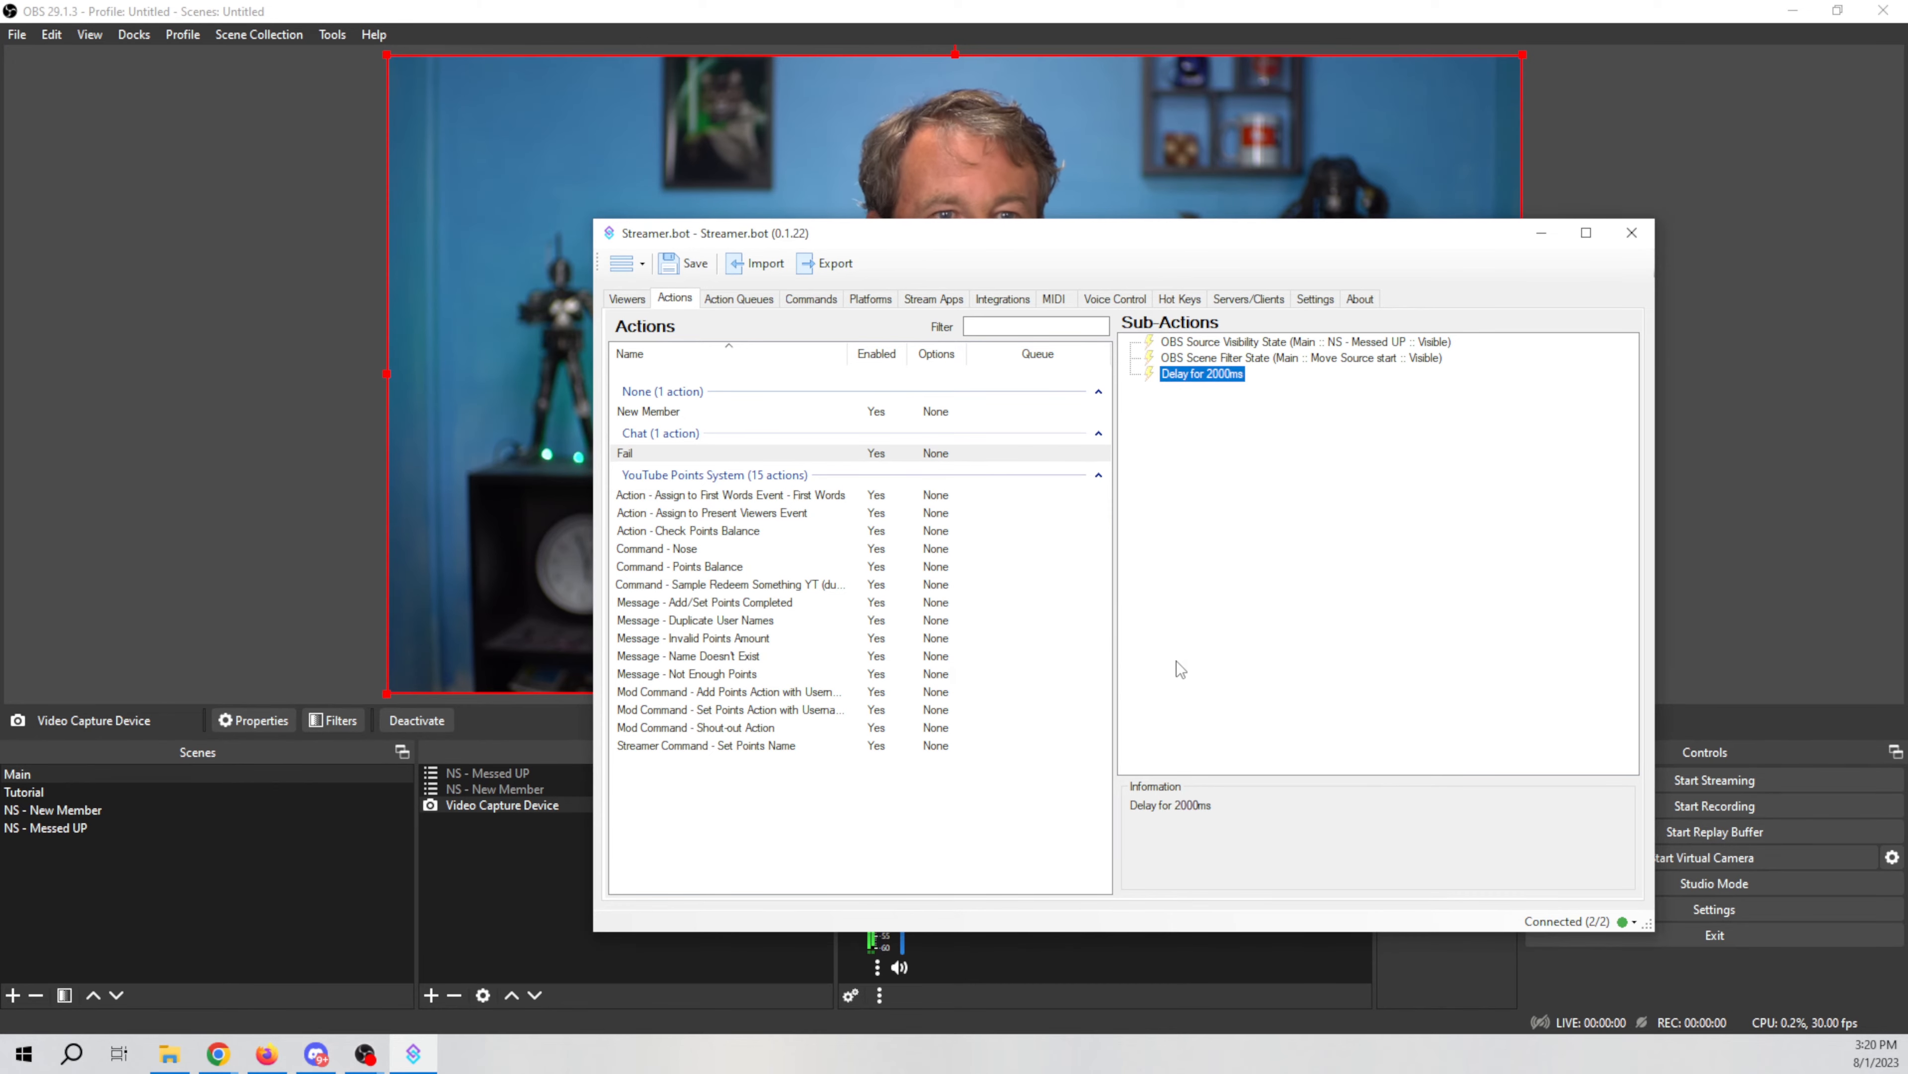
Step: Duplicate the NS - Messed UP visibility sub-action and set the copy's state to Hidden
right_click(1343, 346)
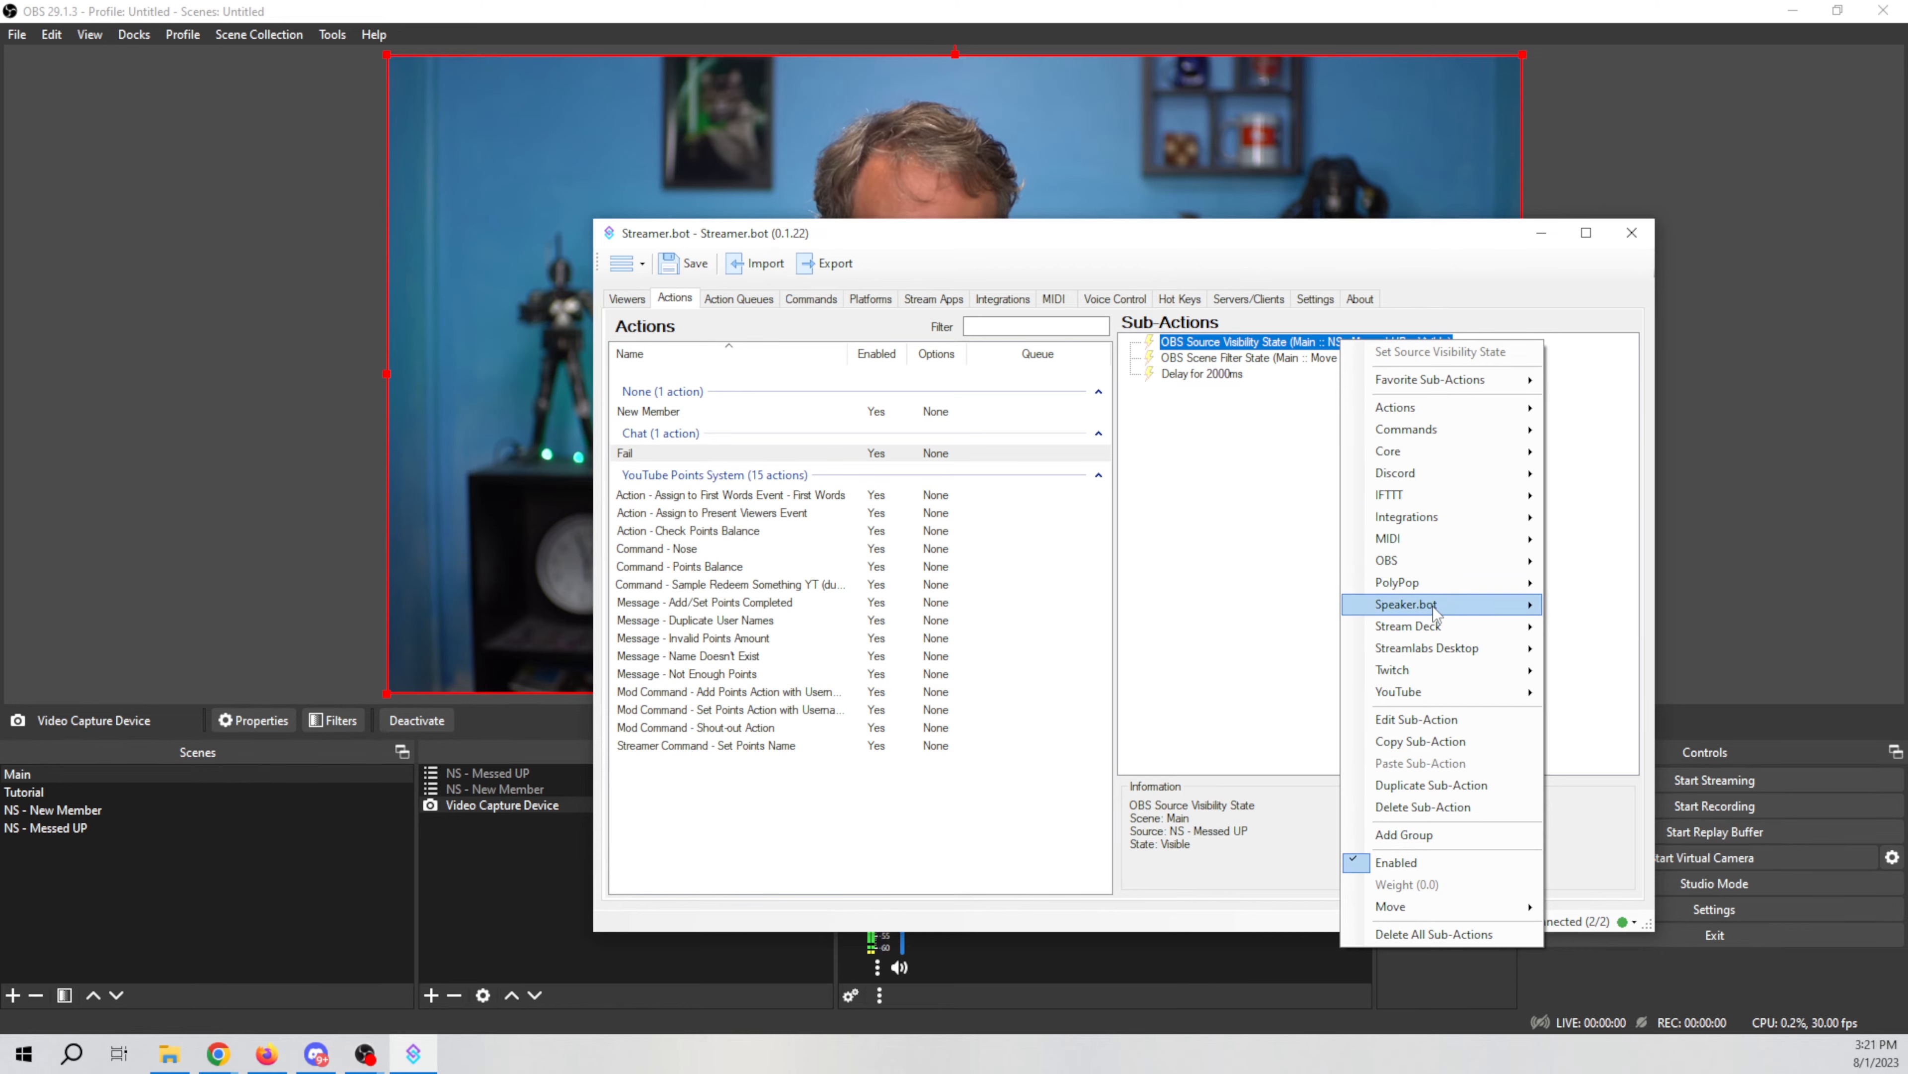
left_click(1467, 786)
double_click(1312, 391)
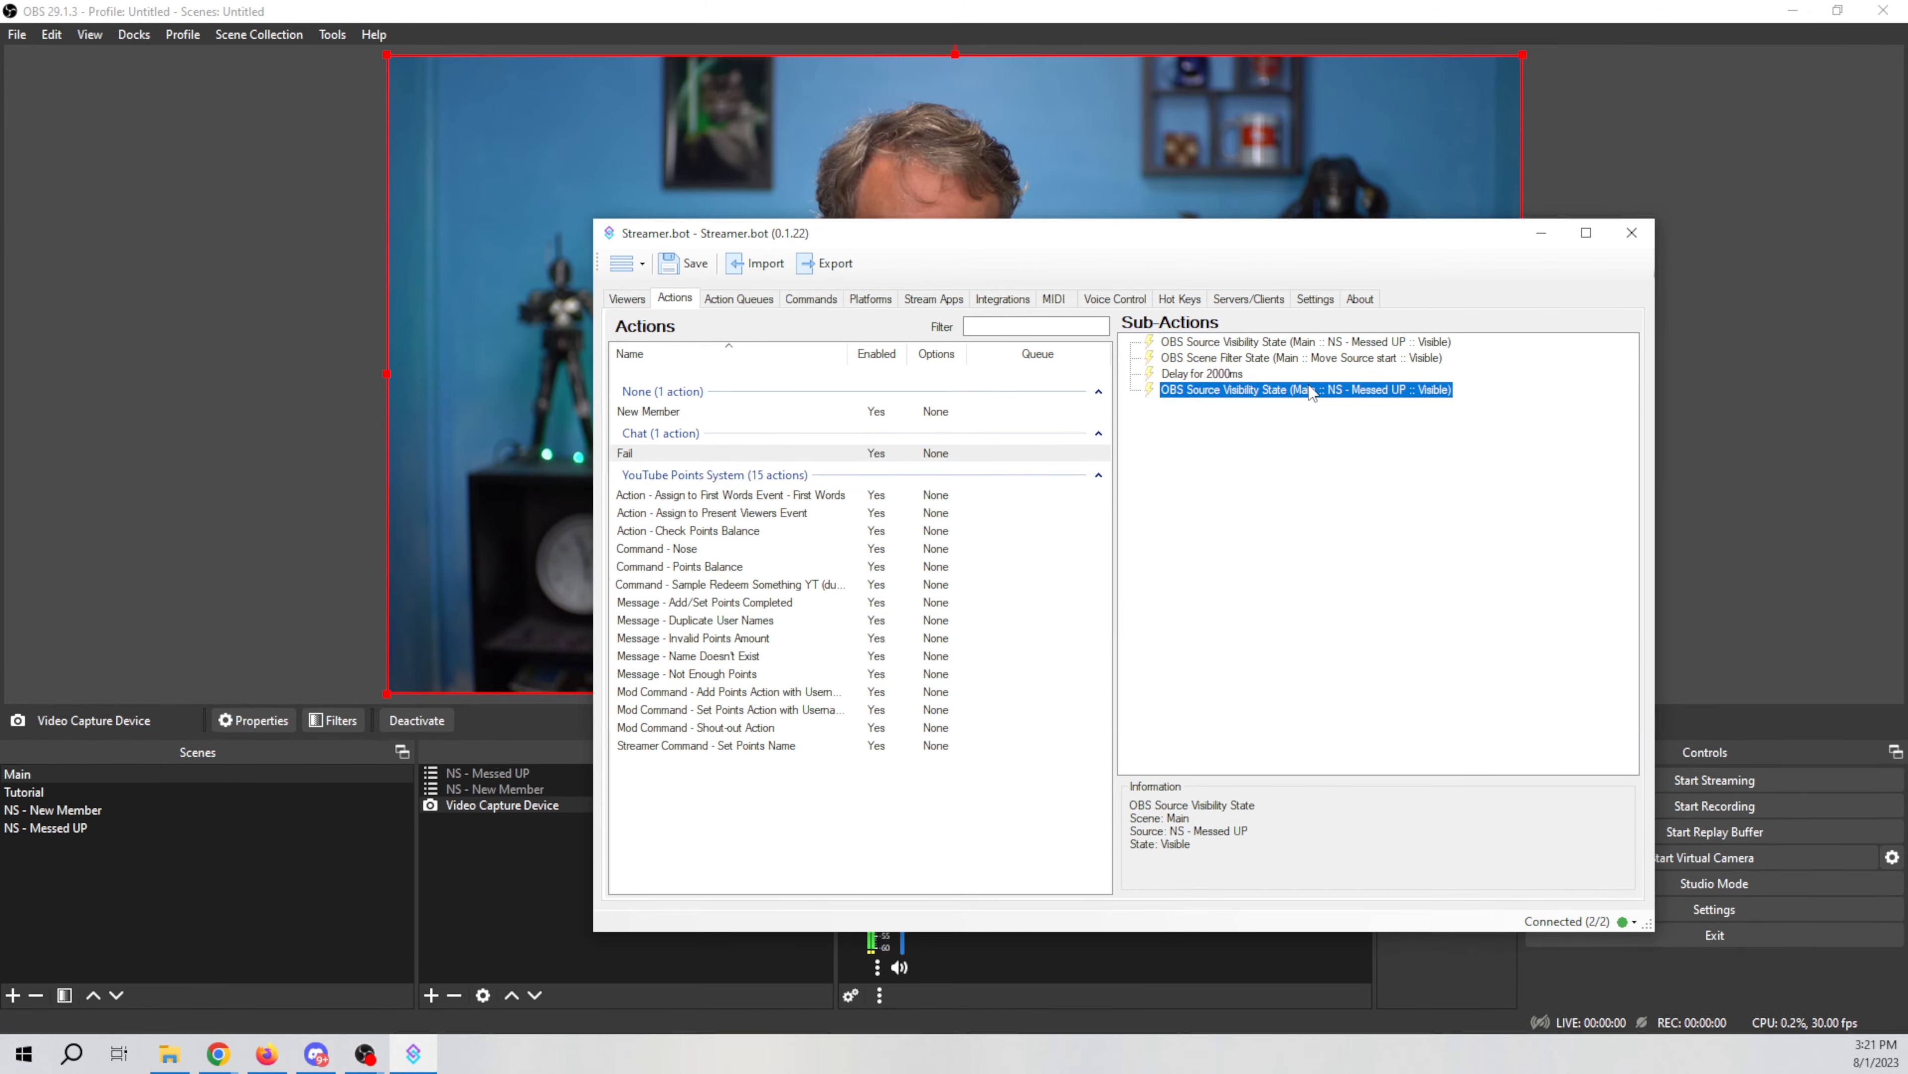
left_click(1134, 612)
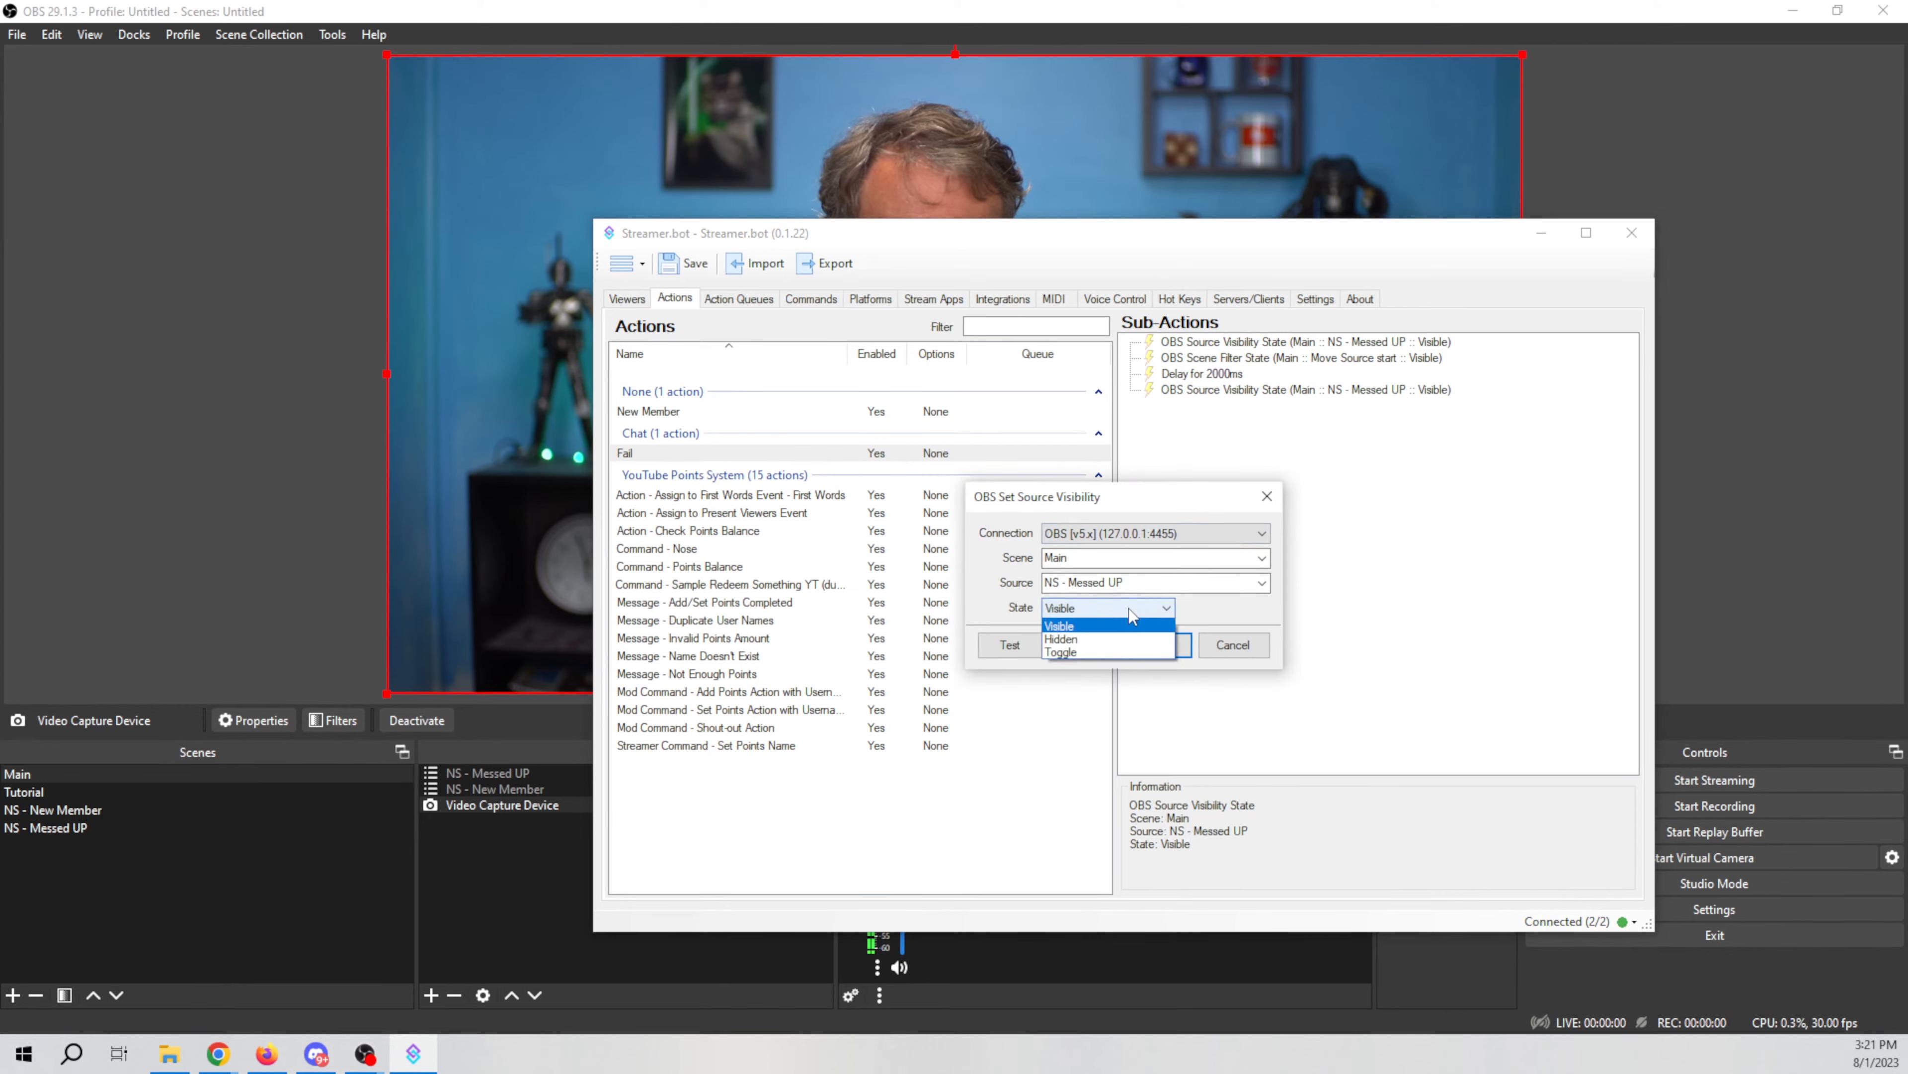
left_click(1104, 641)
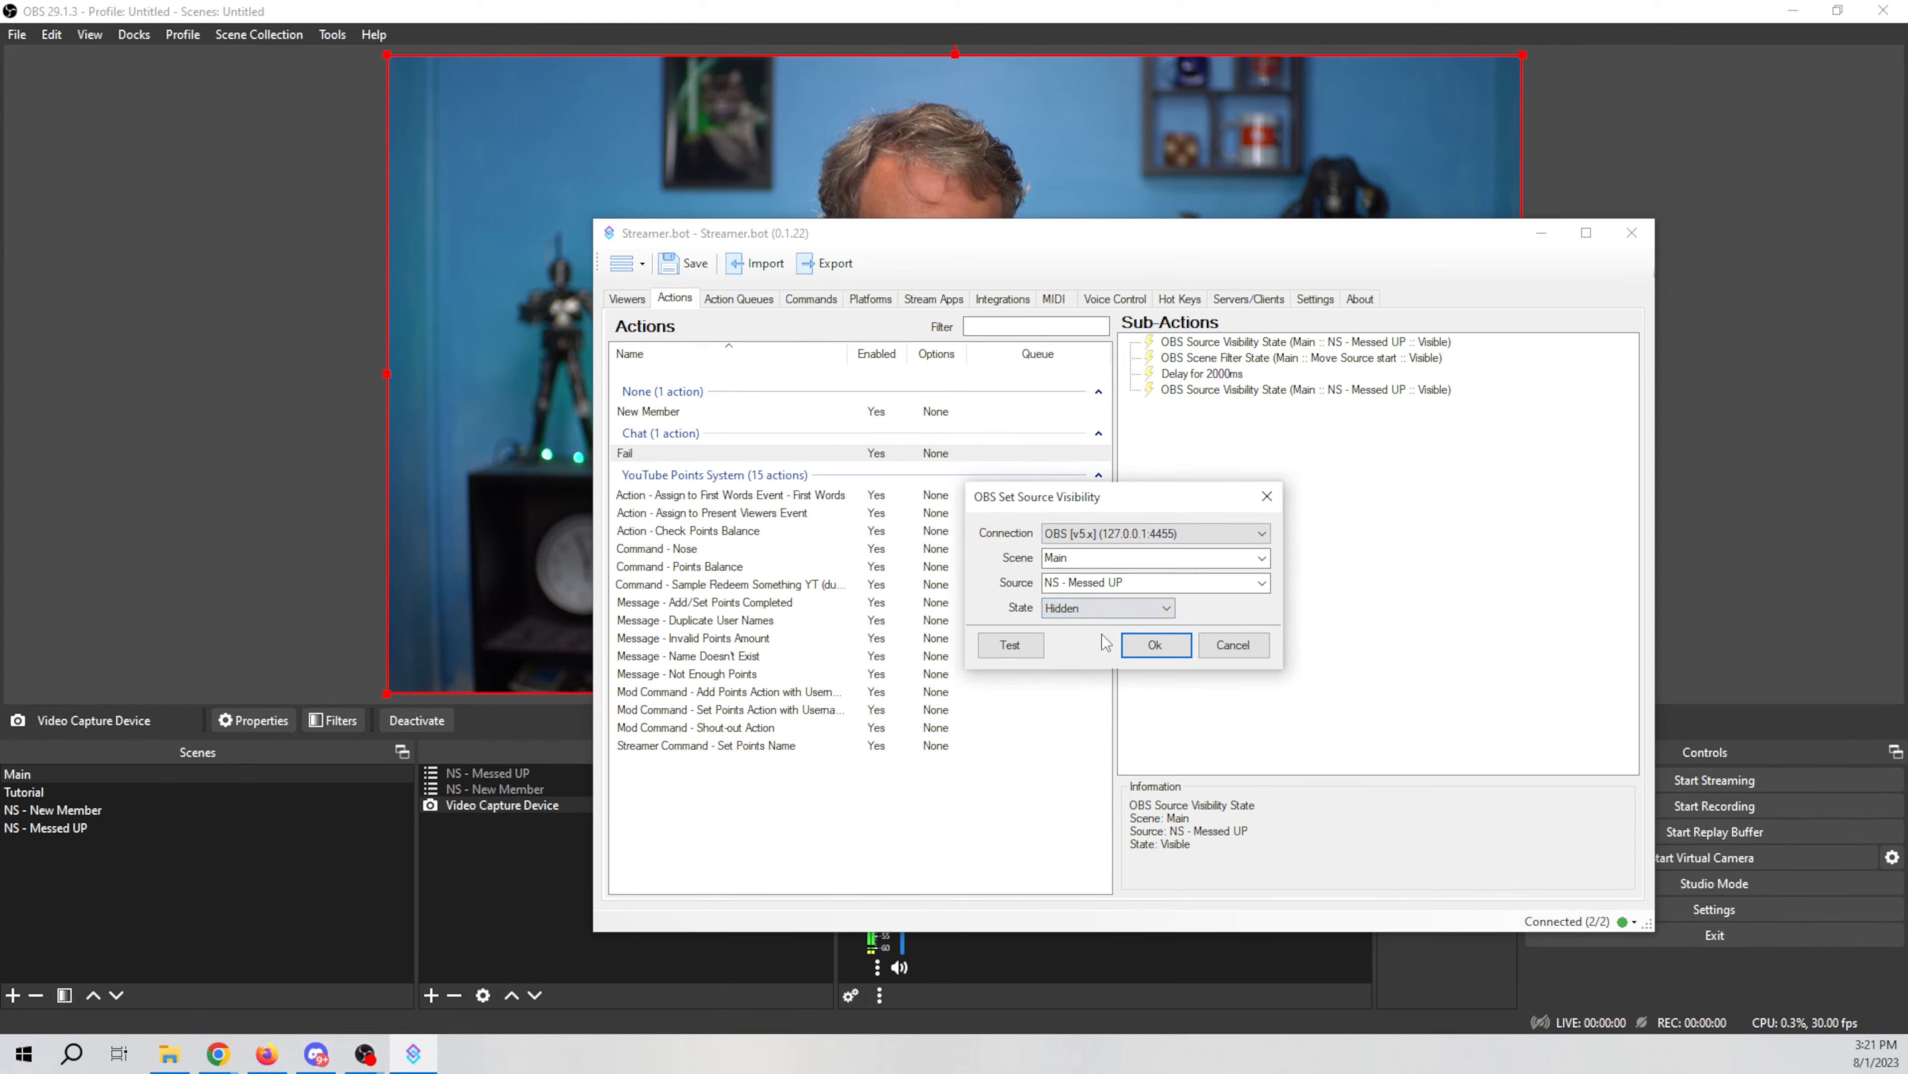
left_click(1156, 649)
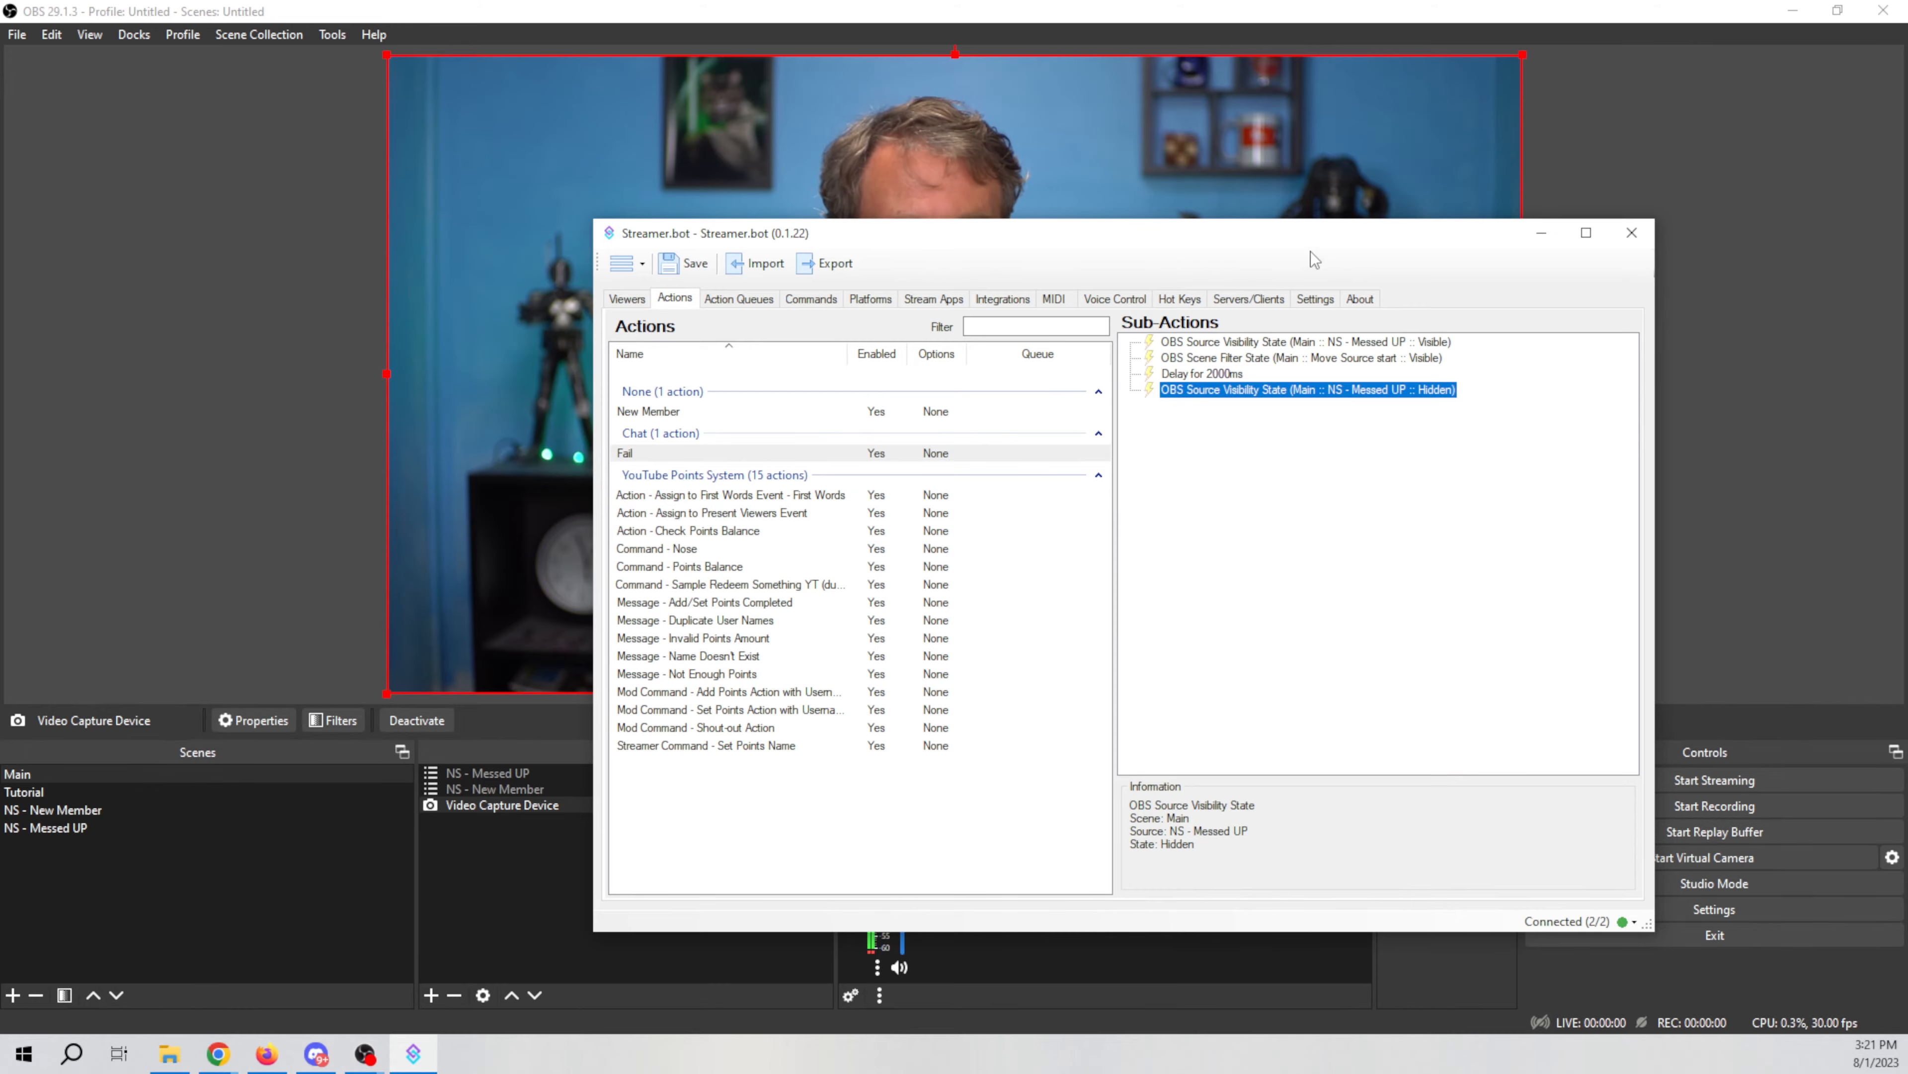
Step: Review the Delay and Scene Filter State sub-action settings without changing them
left_click_drag(1317, 232, 1433, 215)
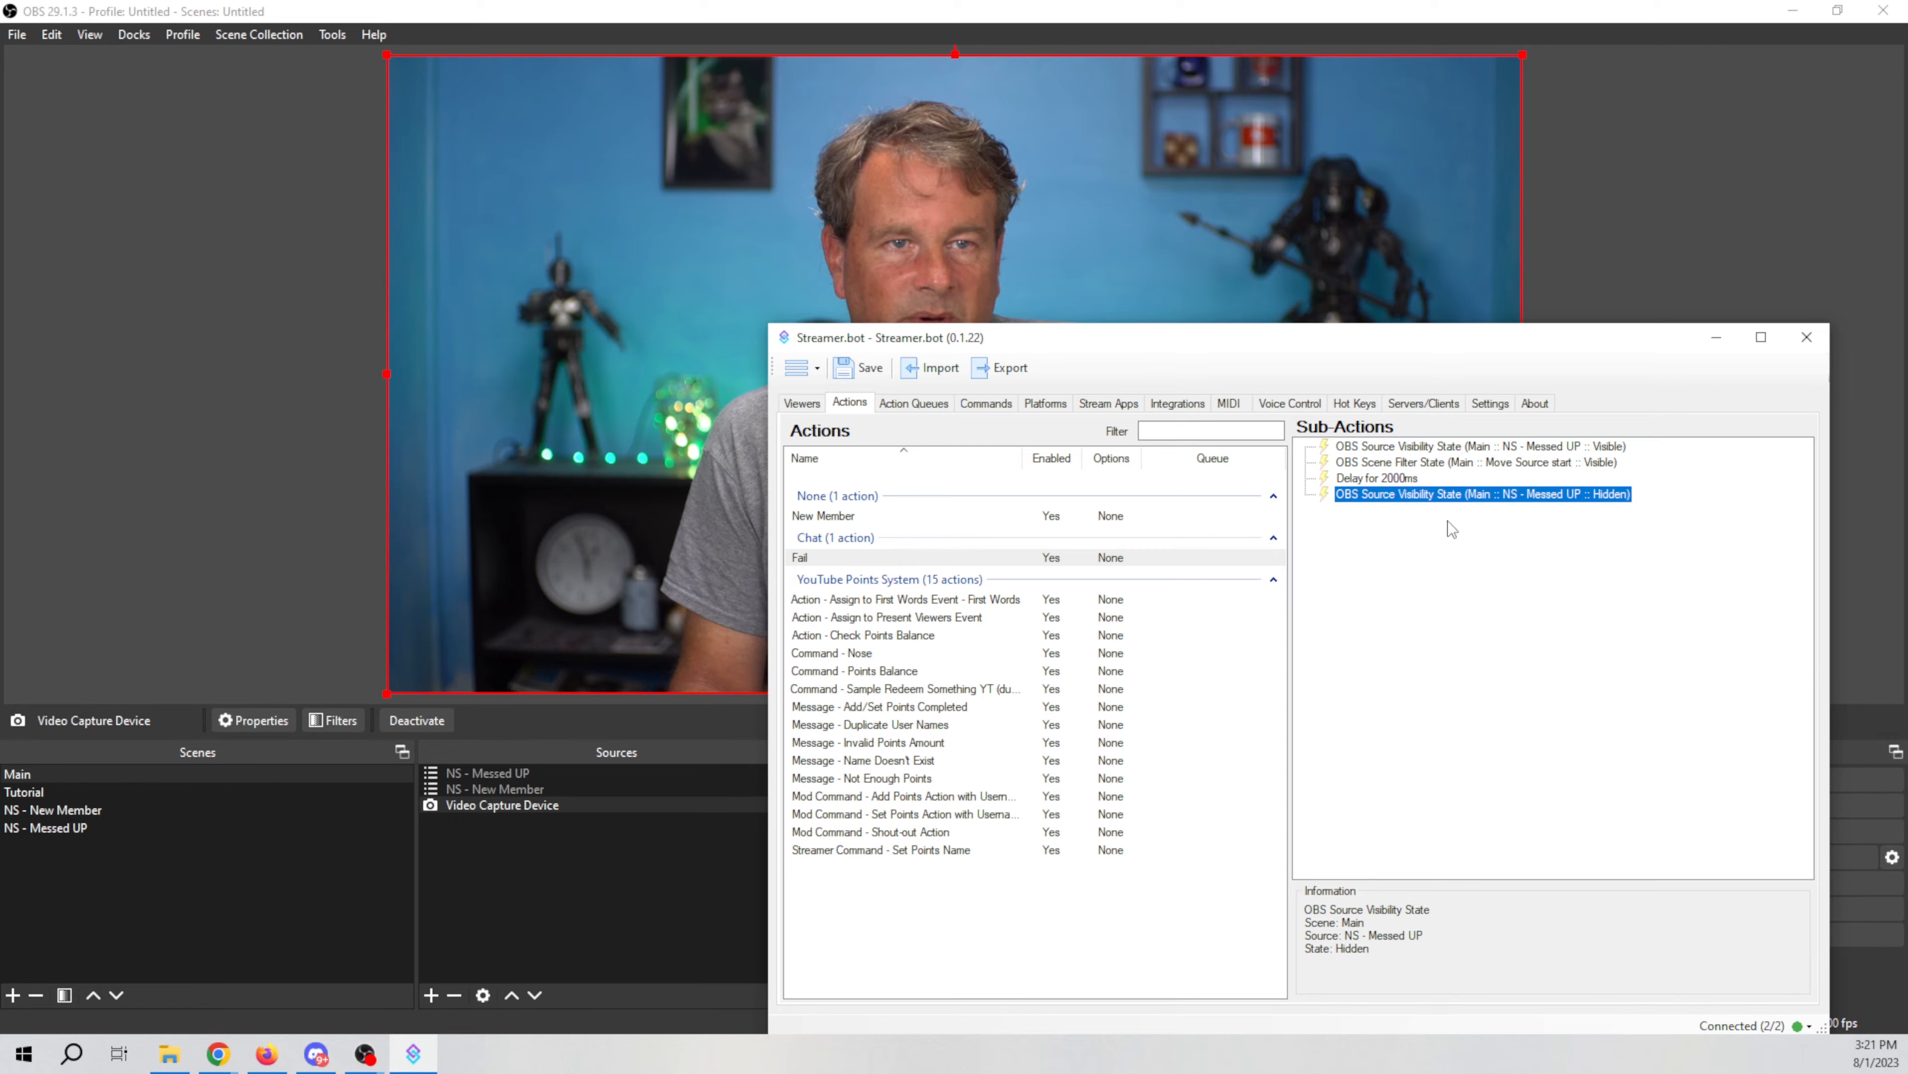
double_click(1396, 479)
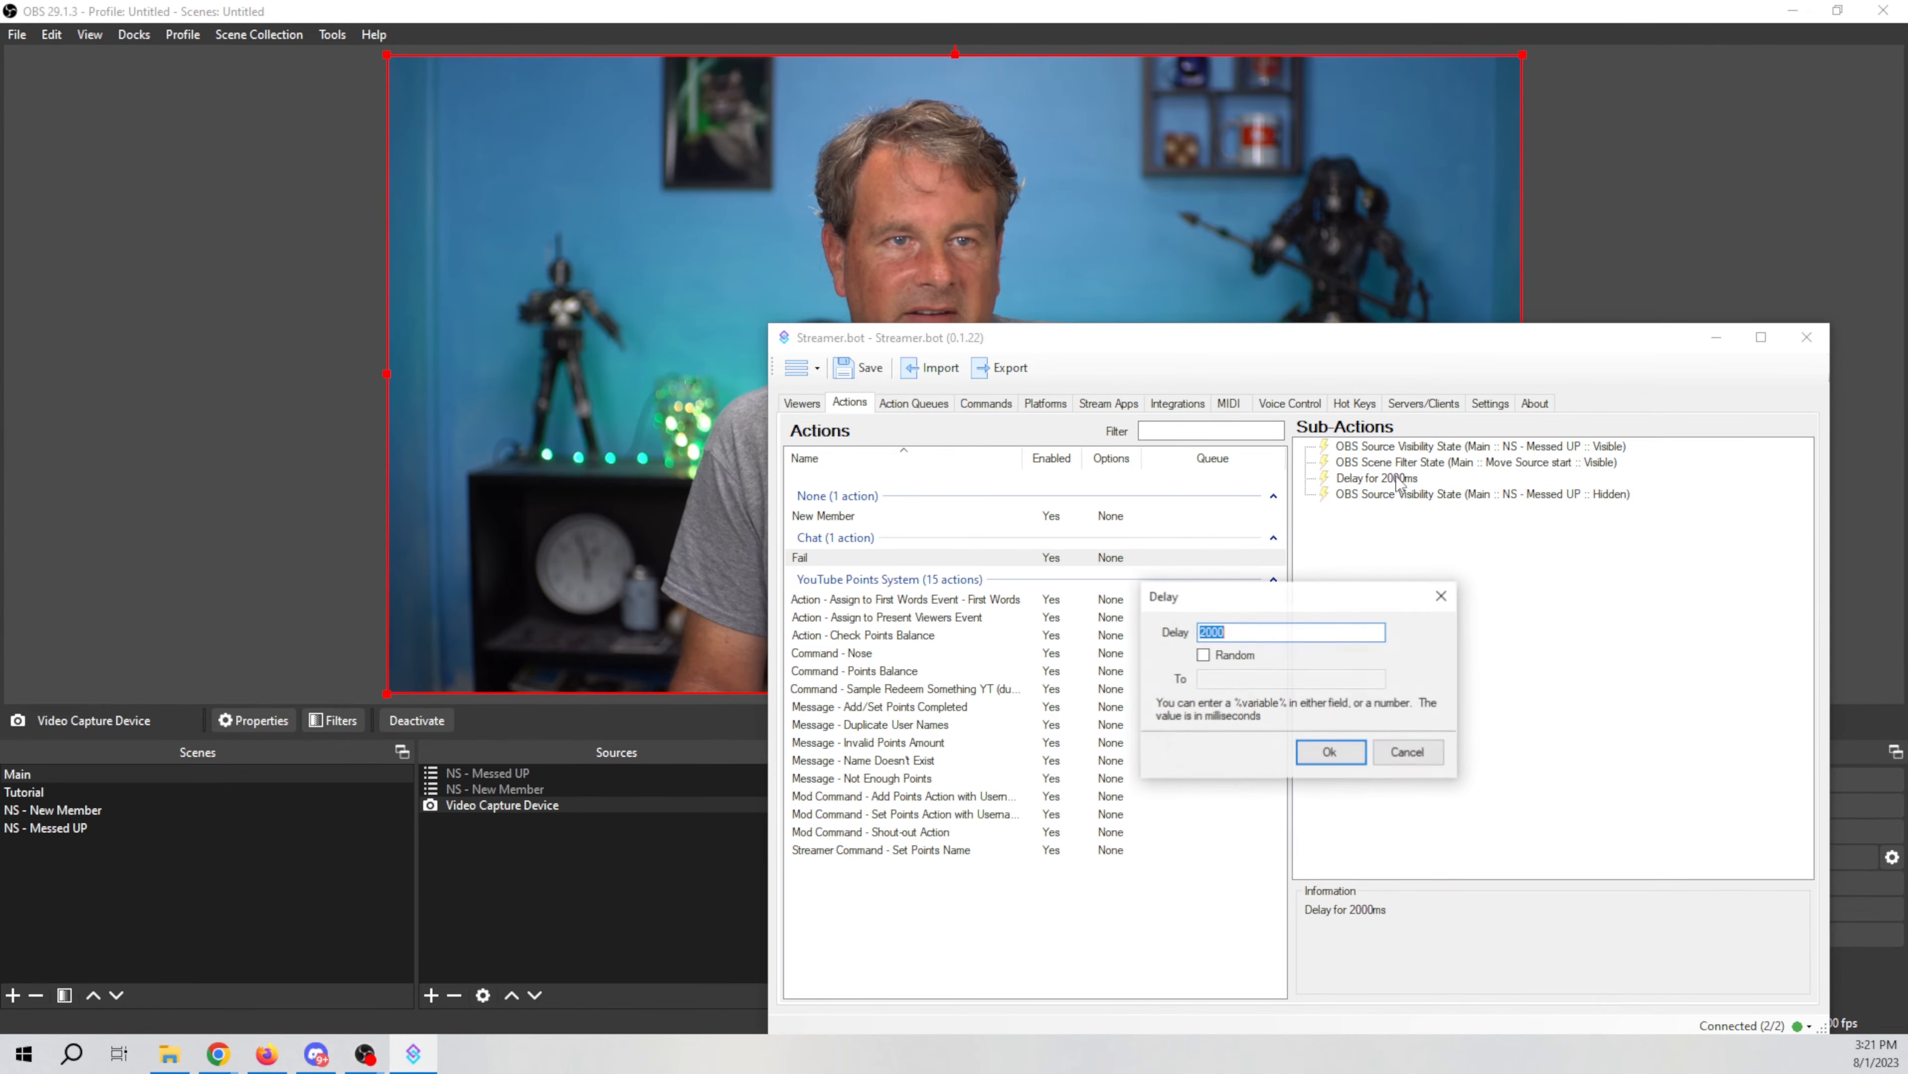
left_click(1208, 630)
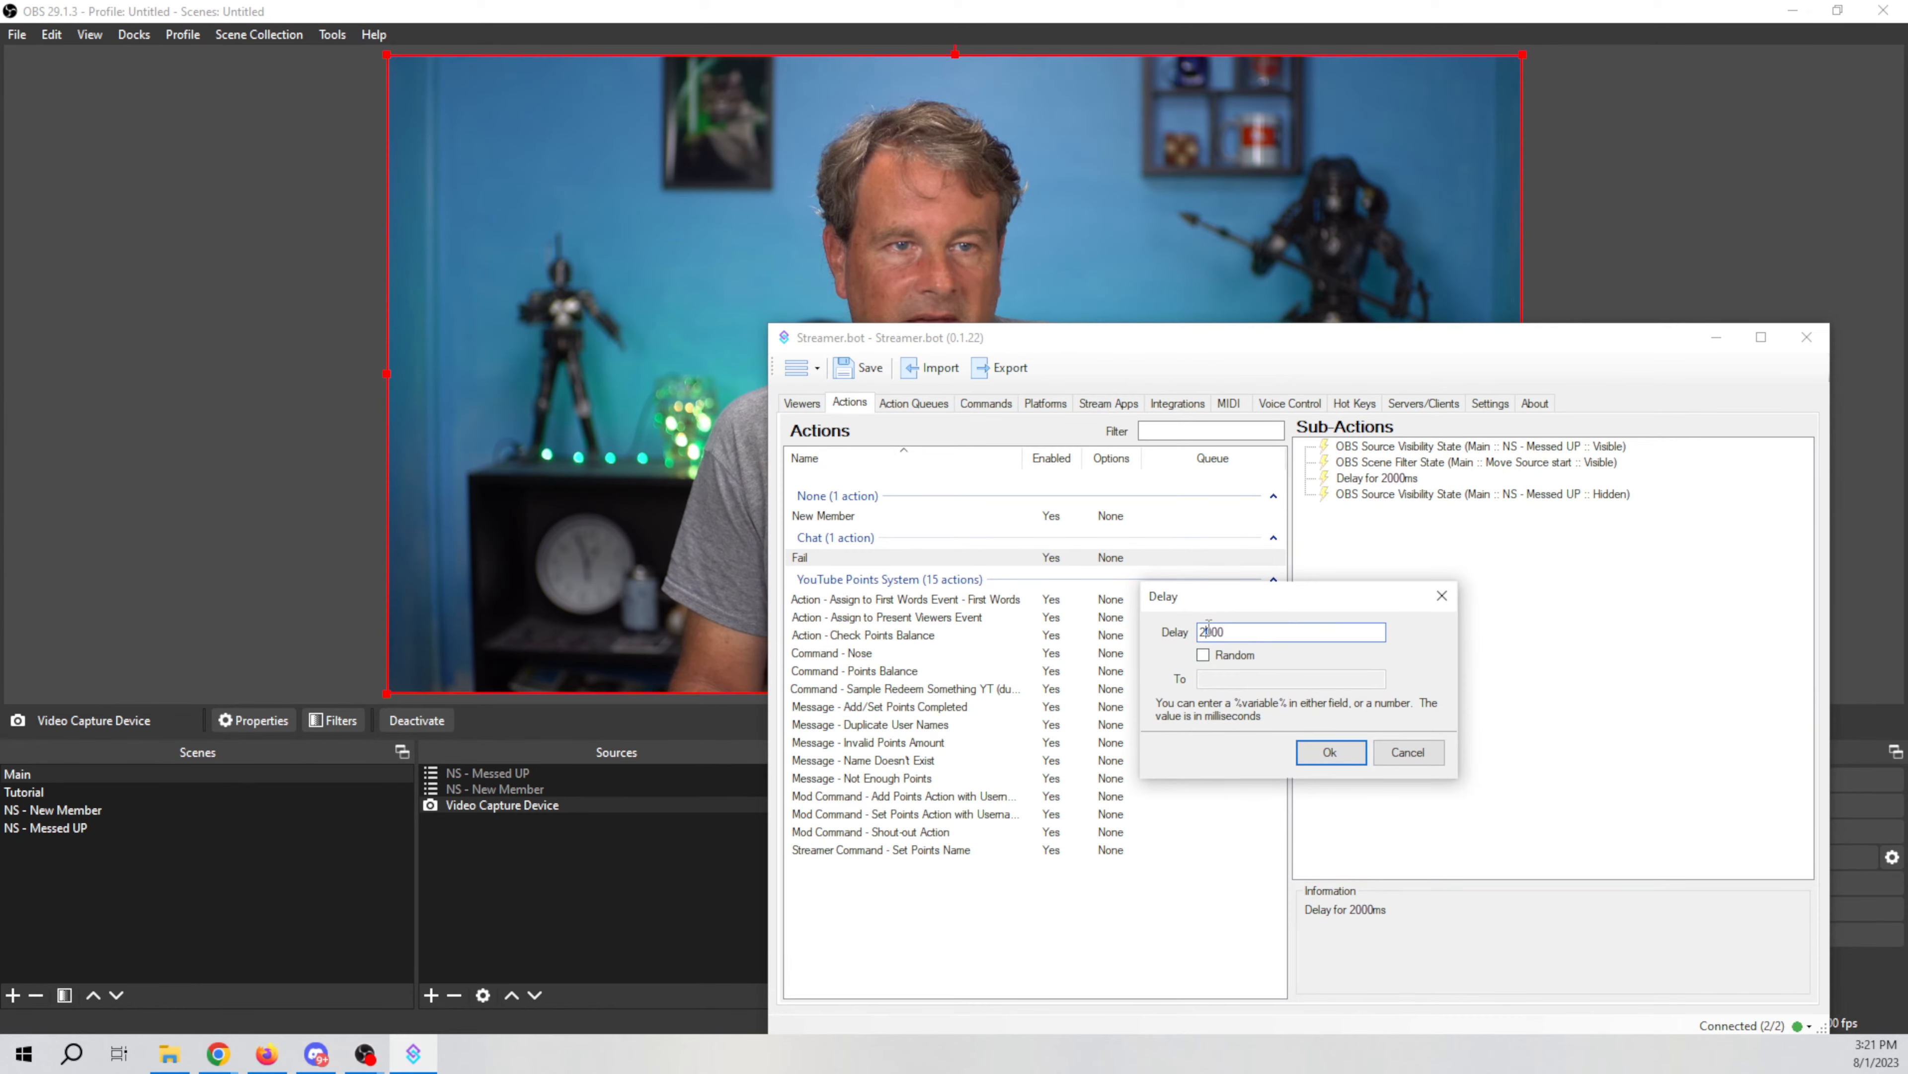
left_click(1408, 752)
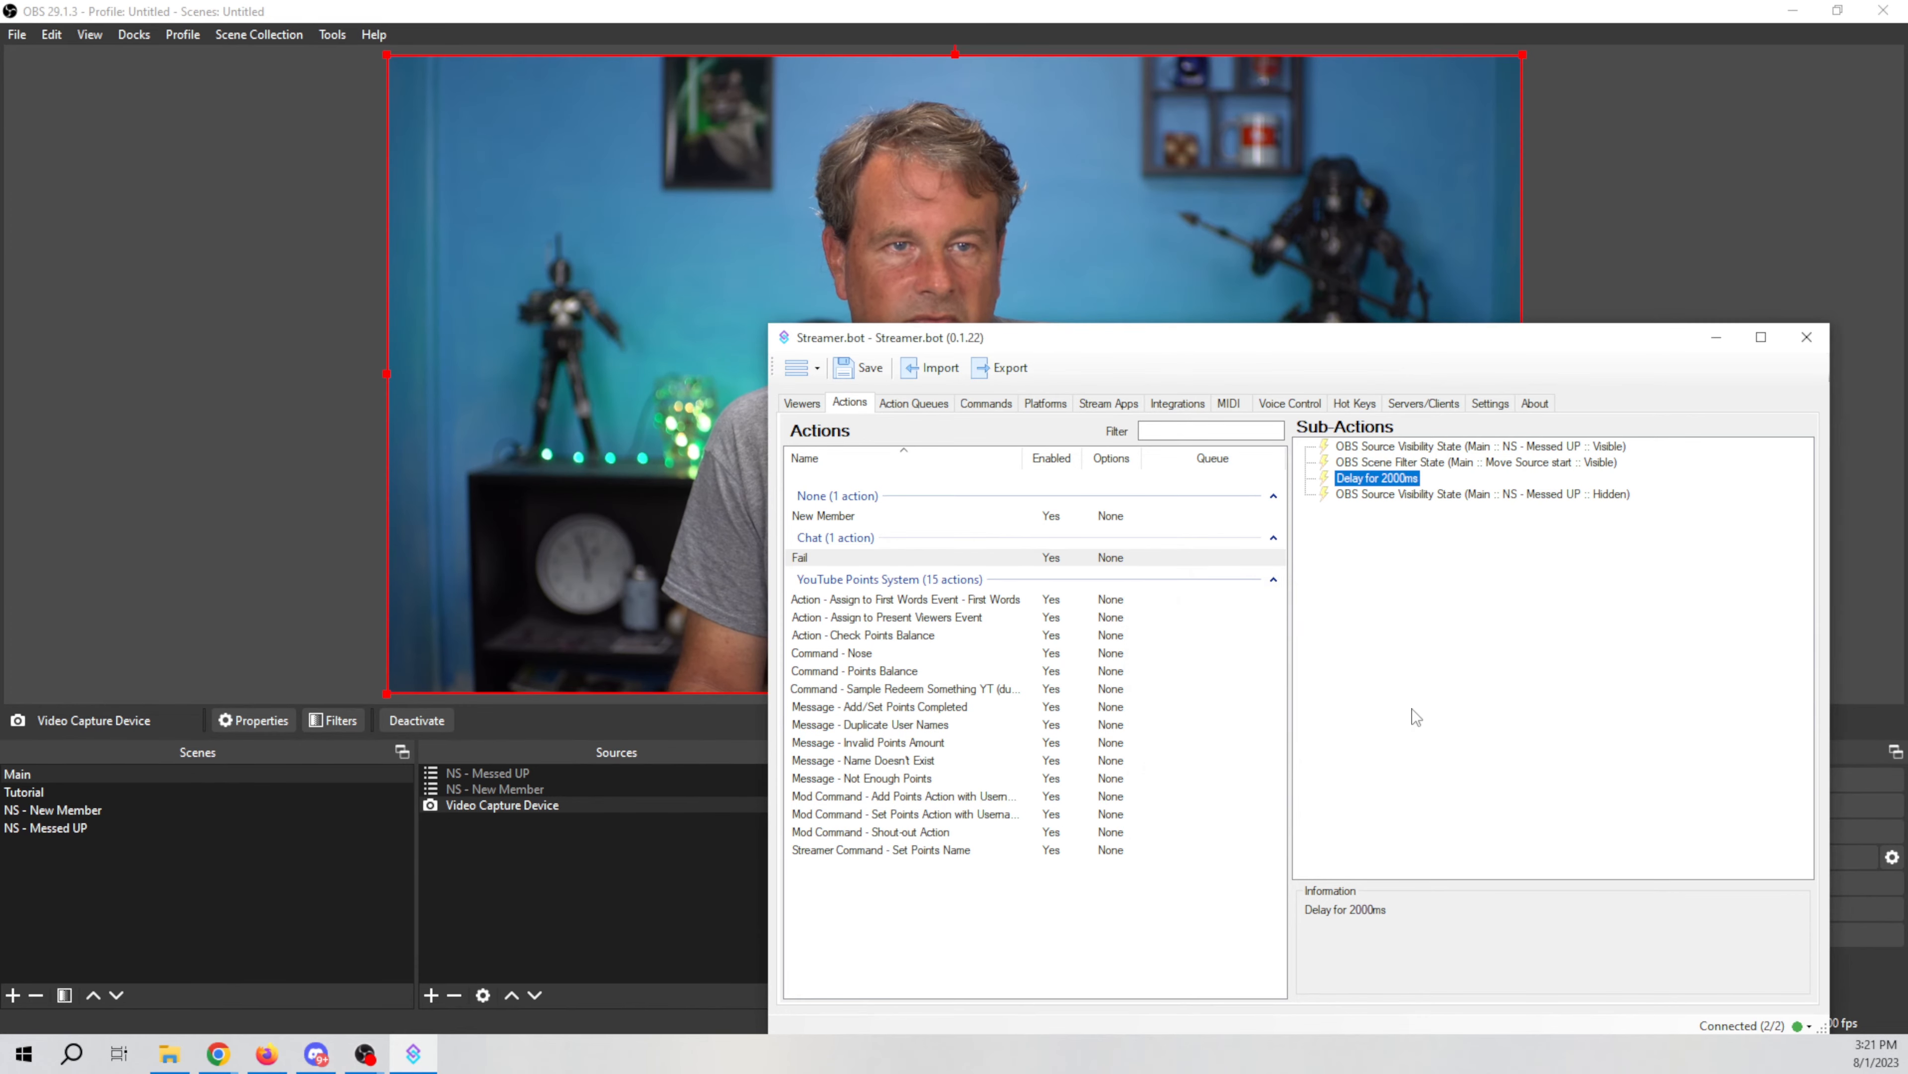
double_click(1428, 462)
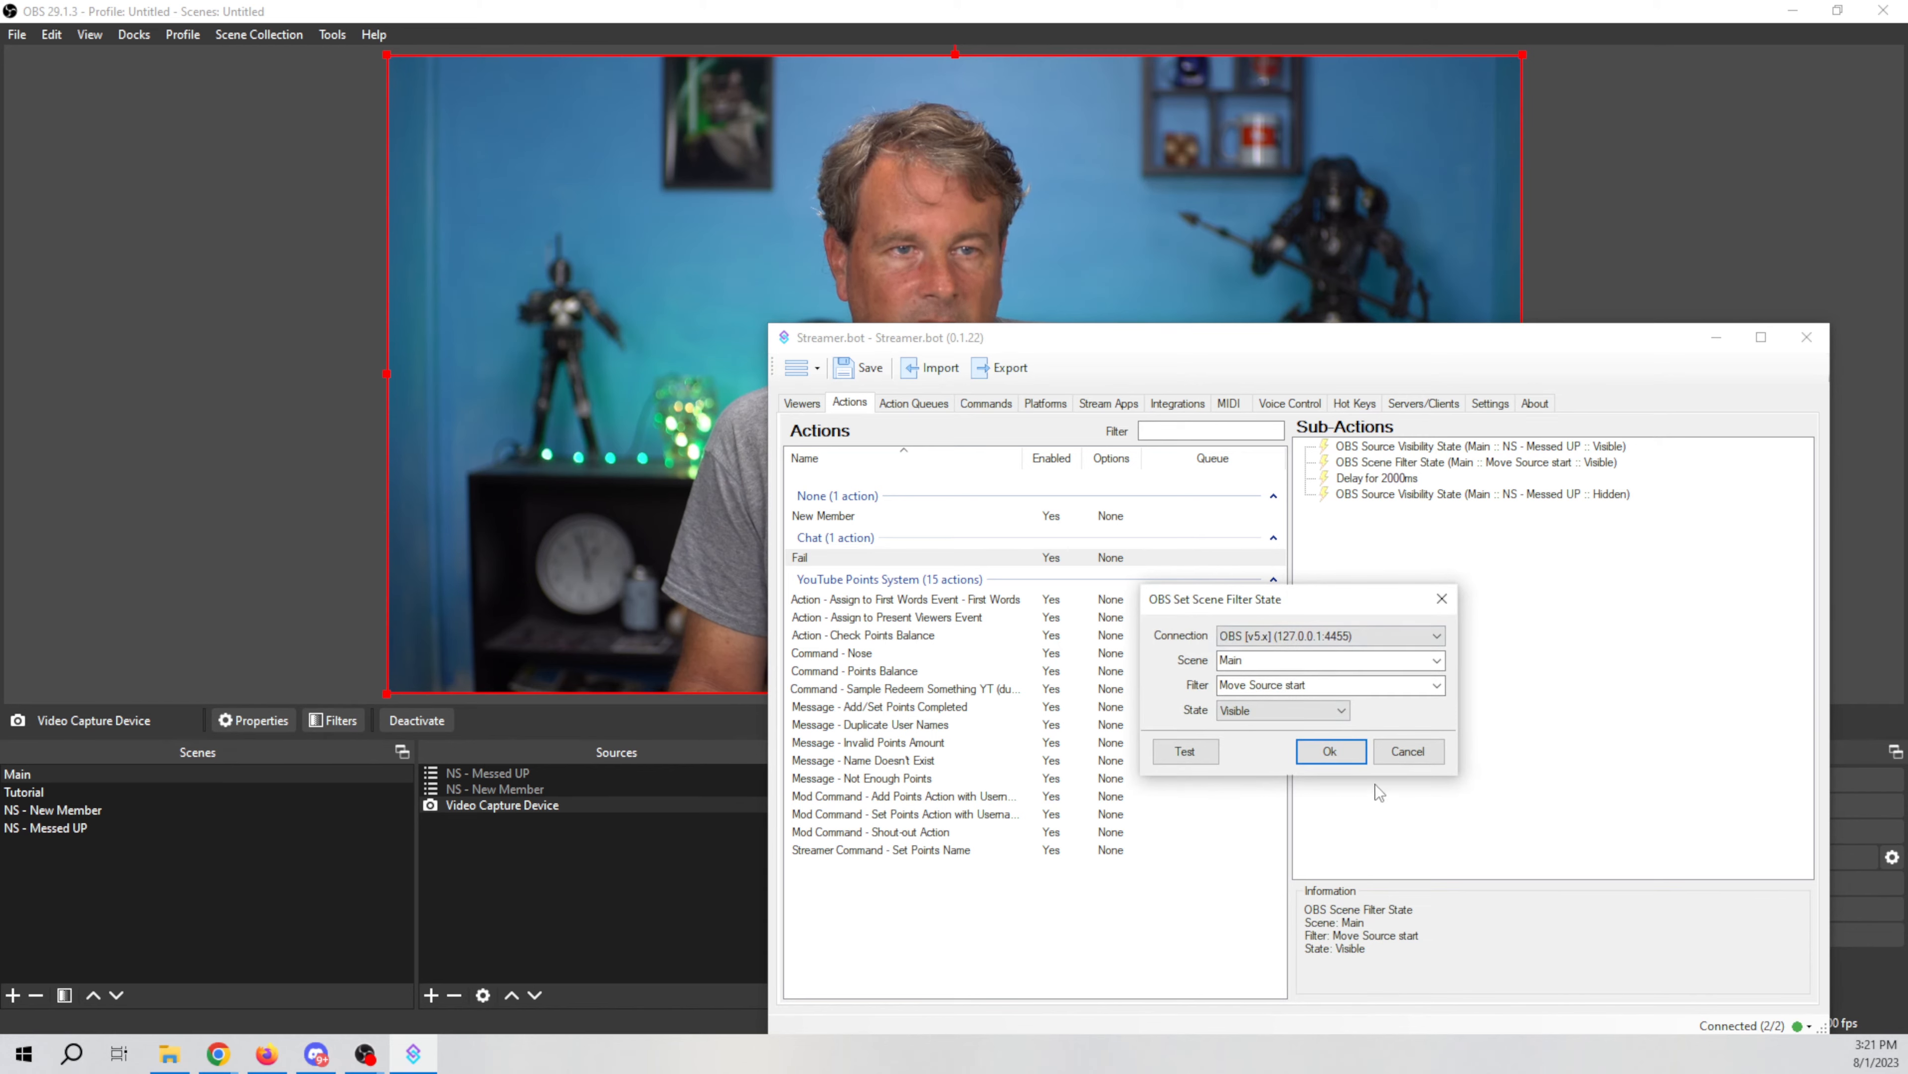
left_click(1330, 752)
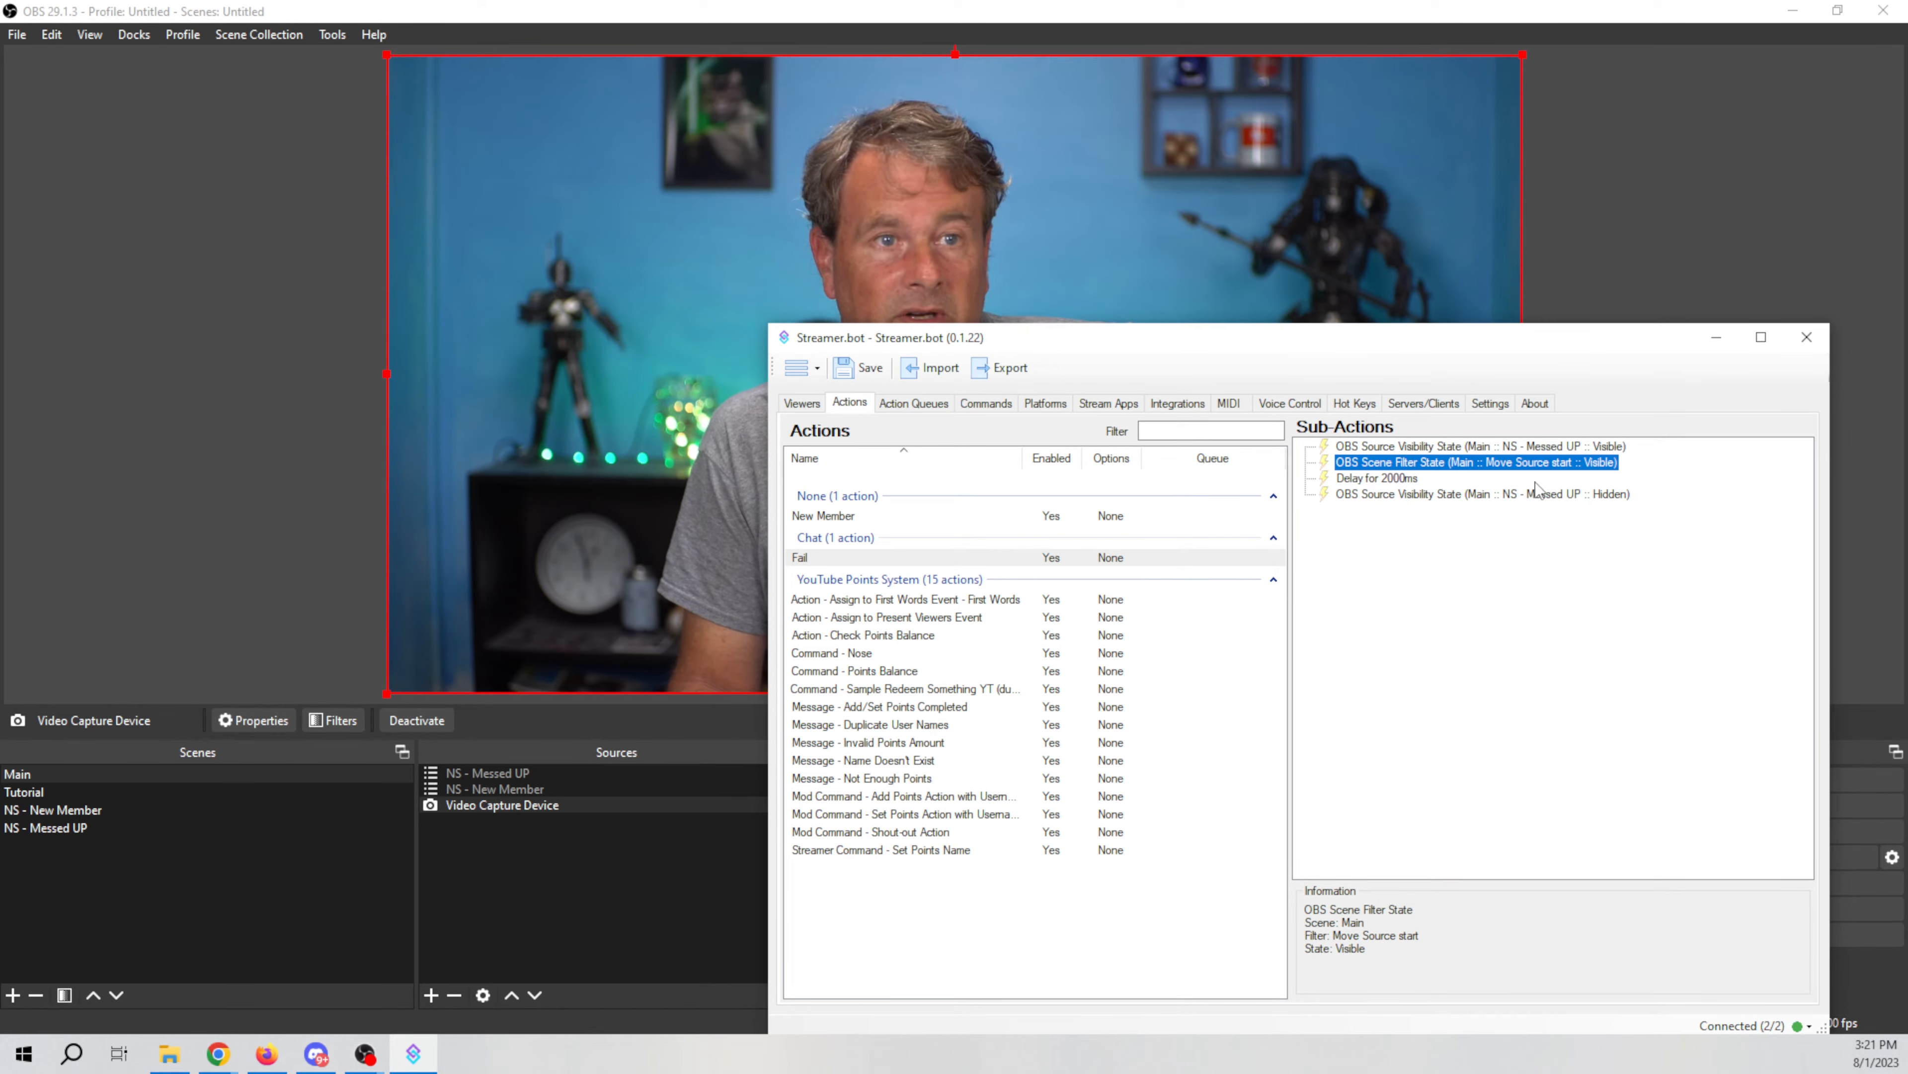
Step: Add a new chat command named !fail
left_click(988, 405)
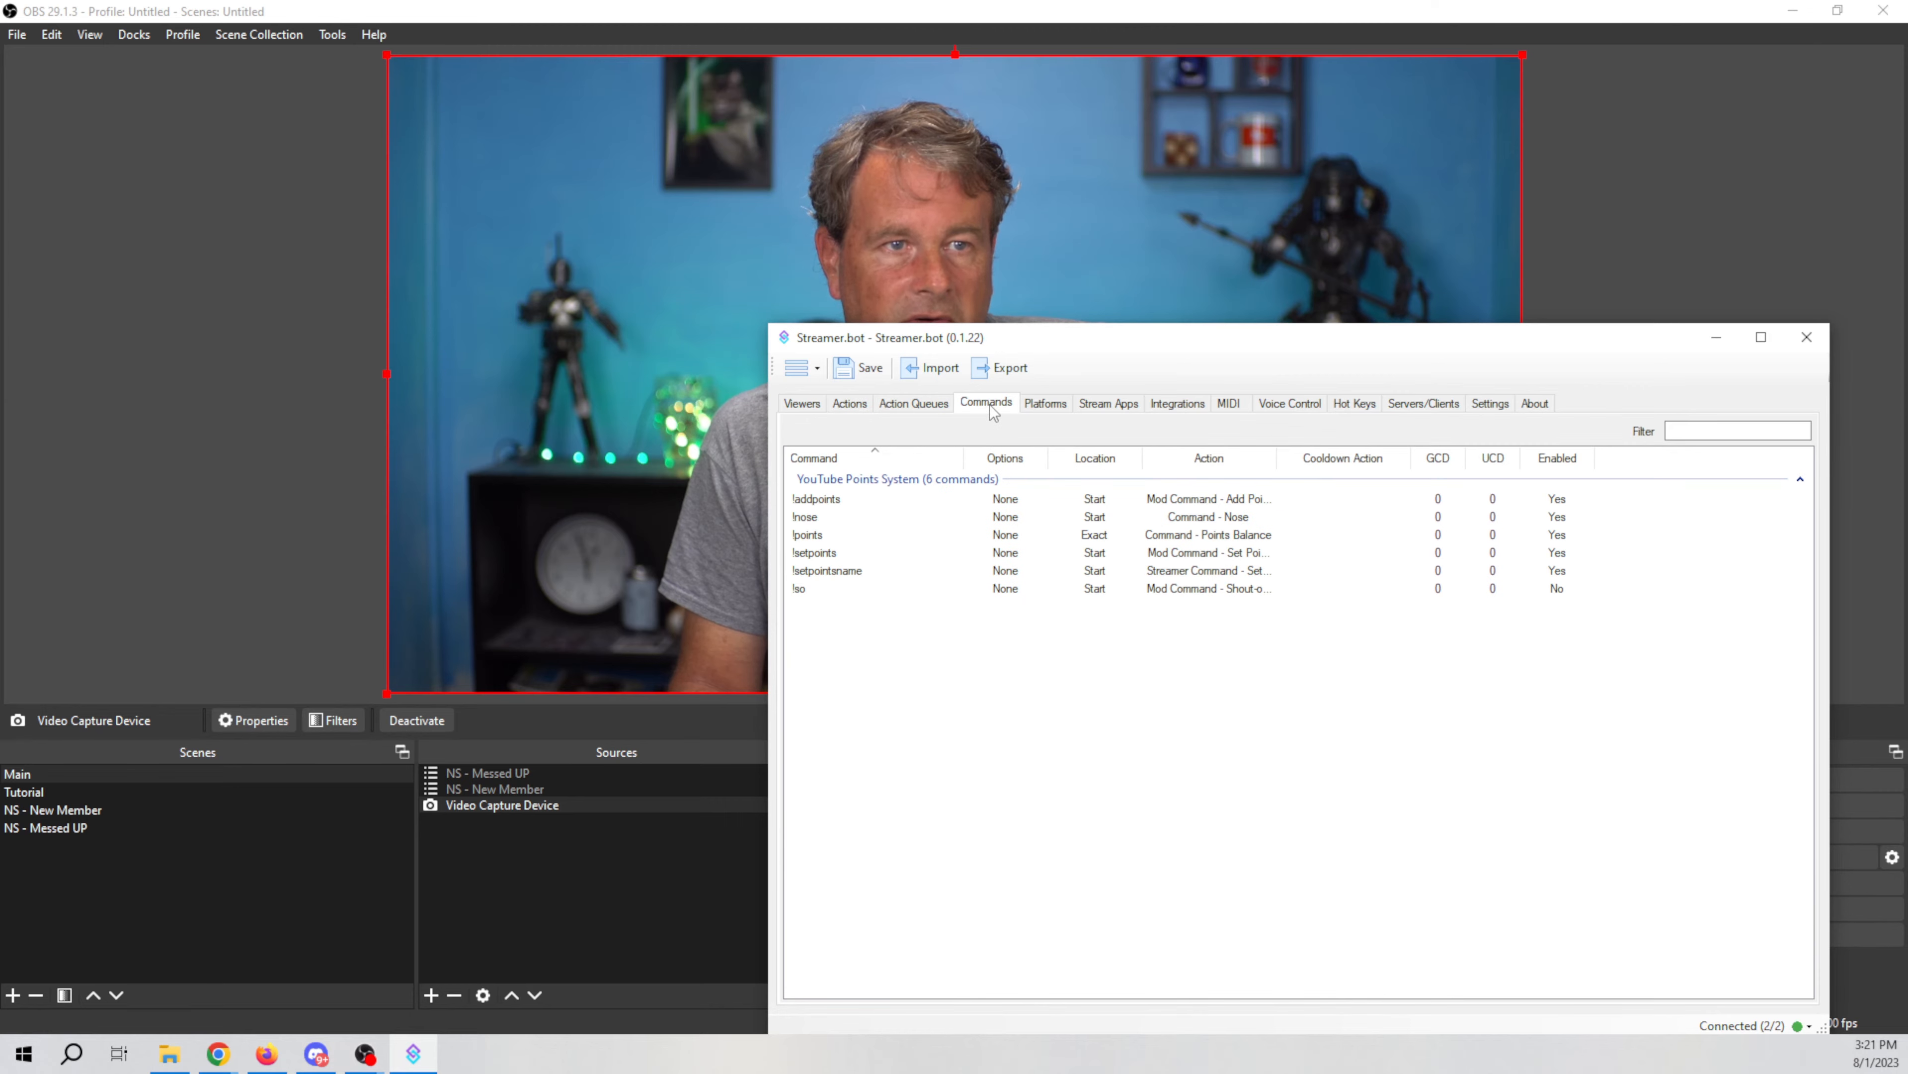
right_click(945, 780)
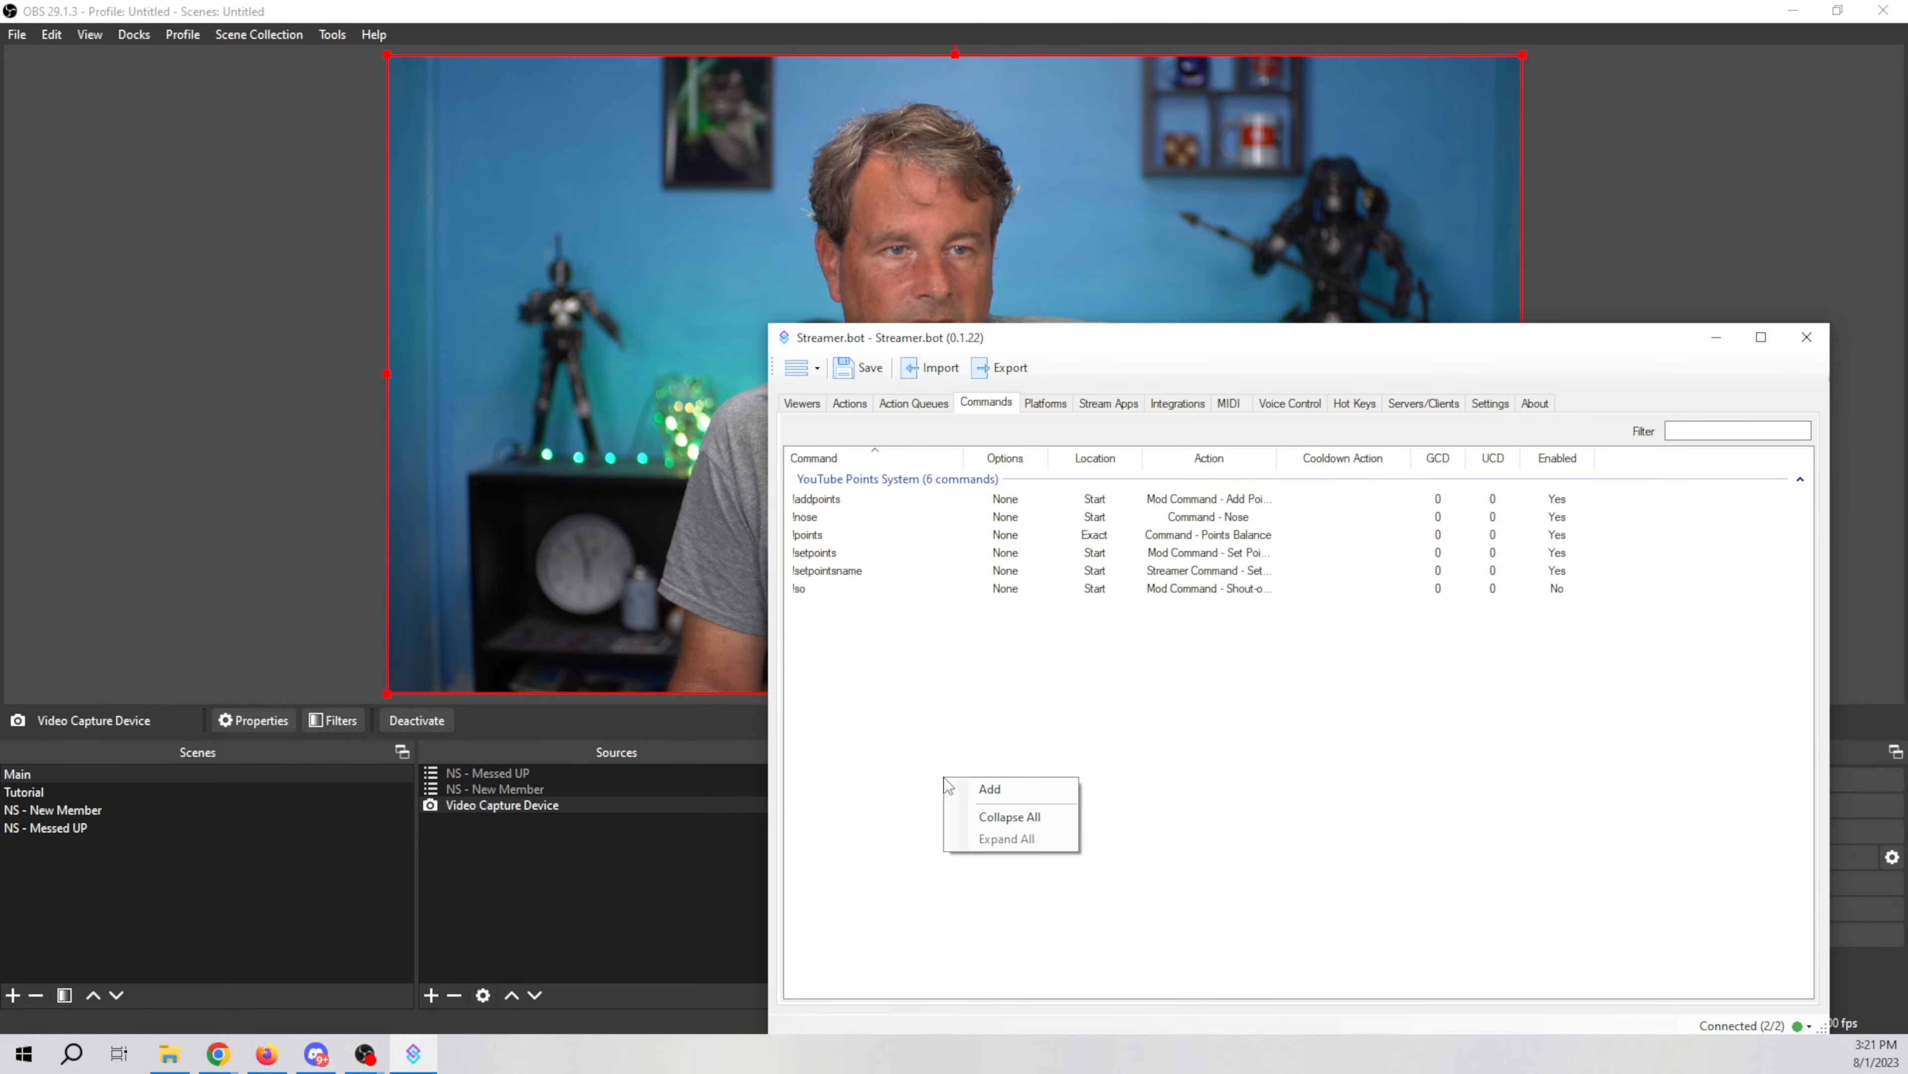
left_click(1034, 791)
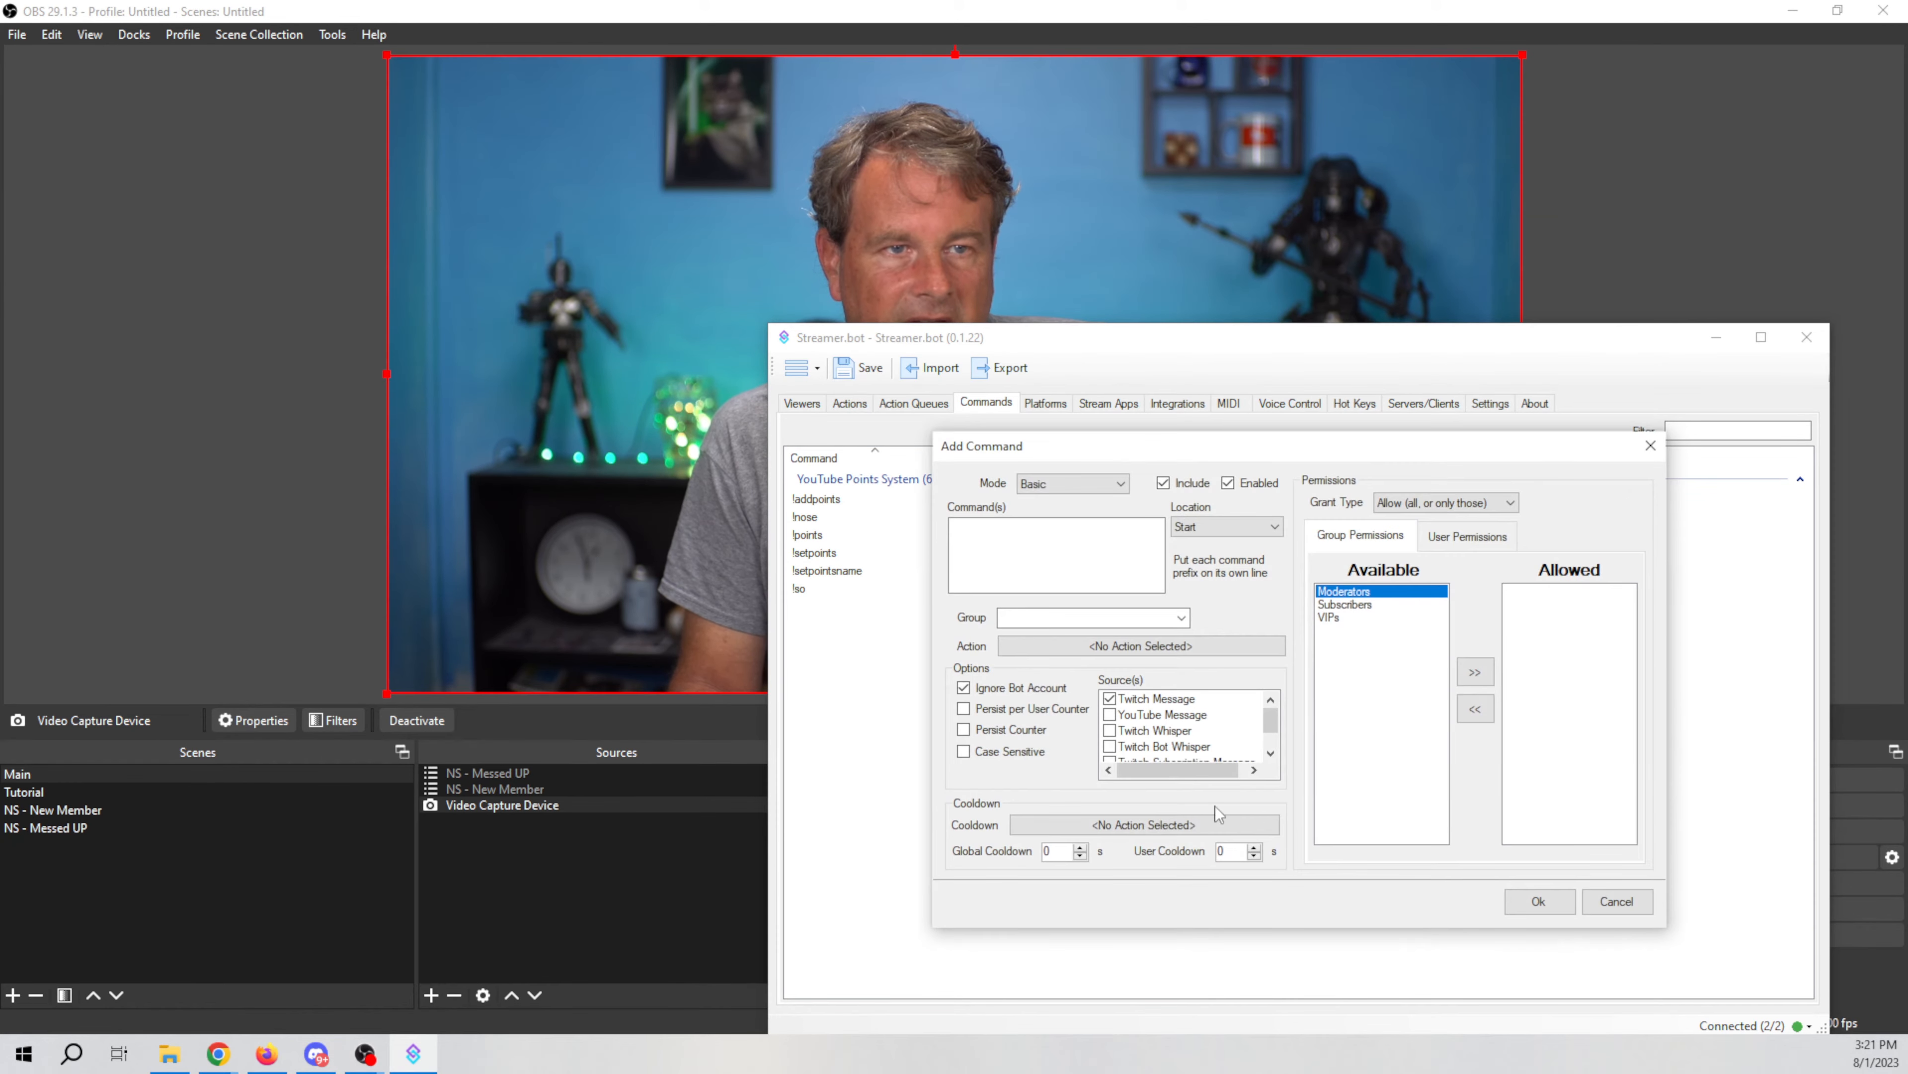
left_click(1136, 580)
type("!fail")
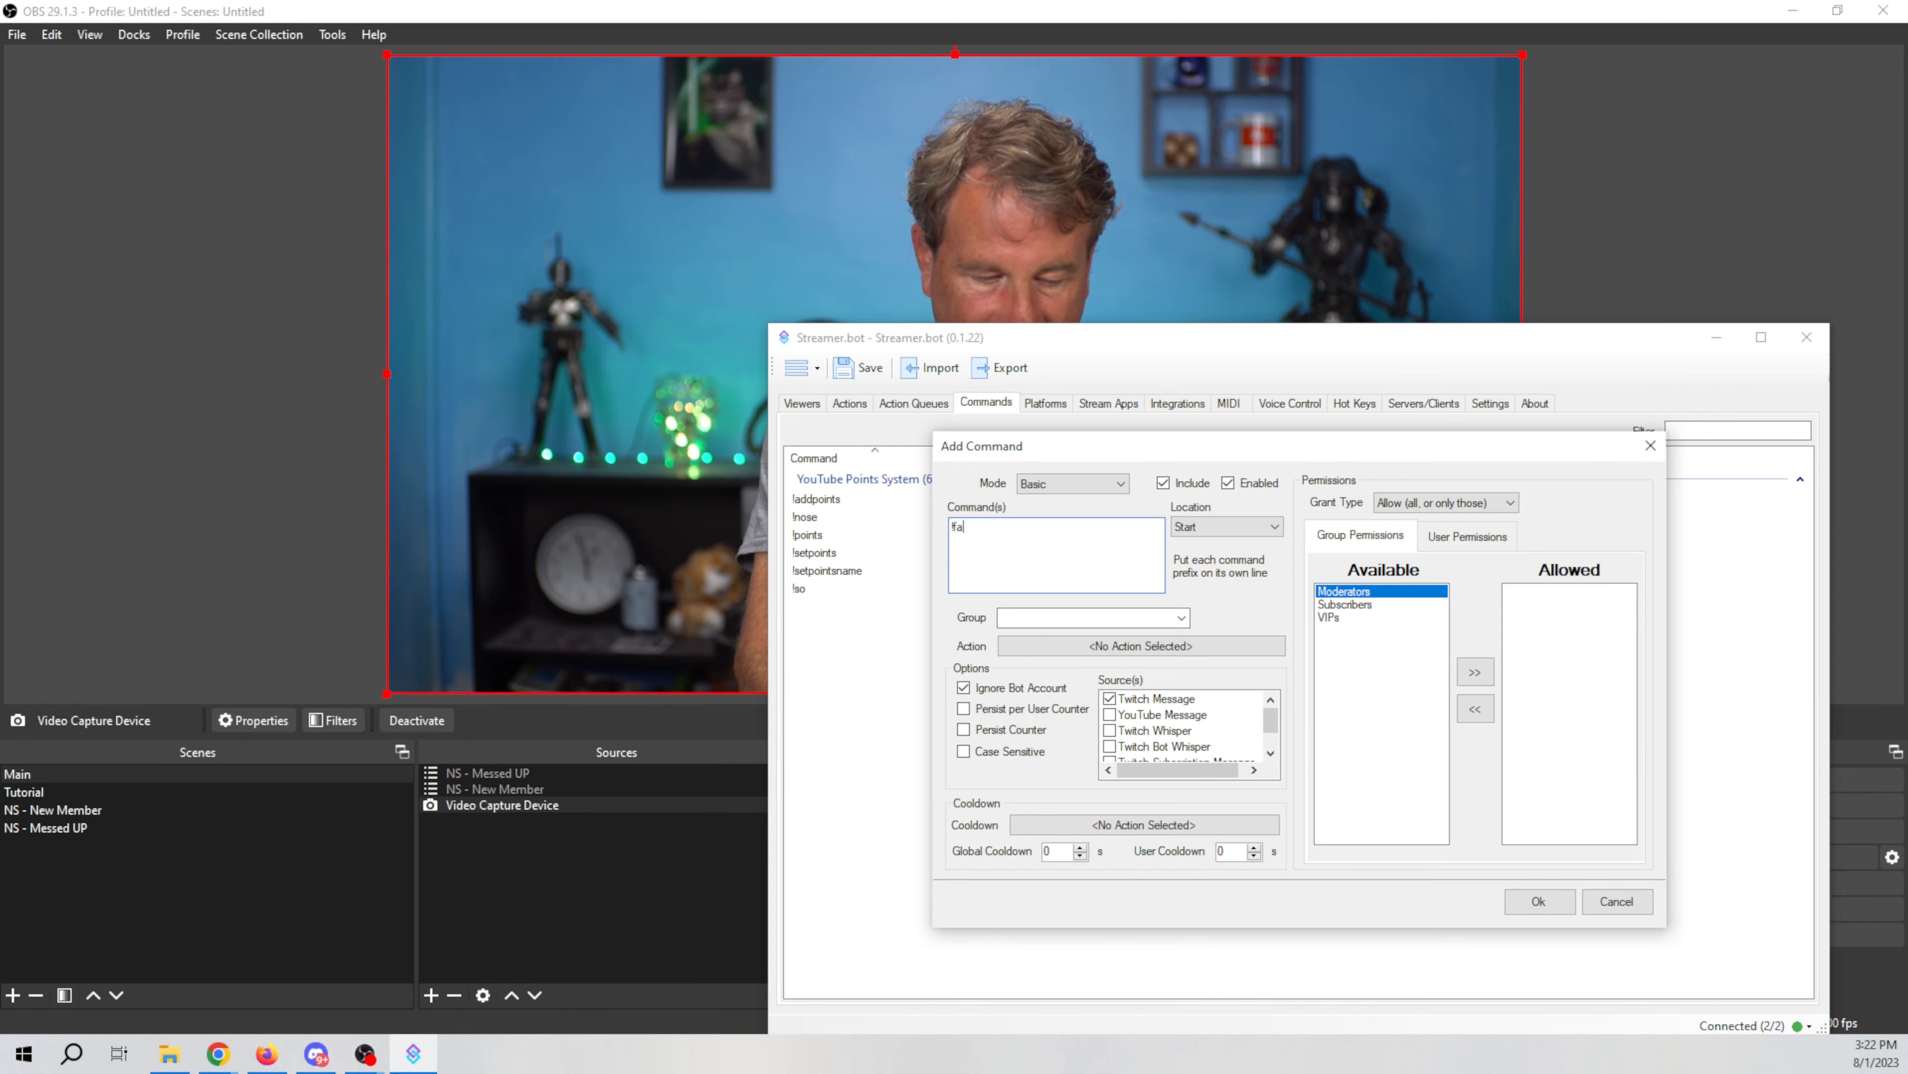
Step: Assign the Fail action to the !fail command
left_click(1181, 618)
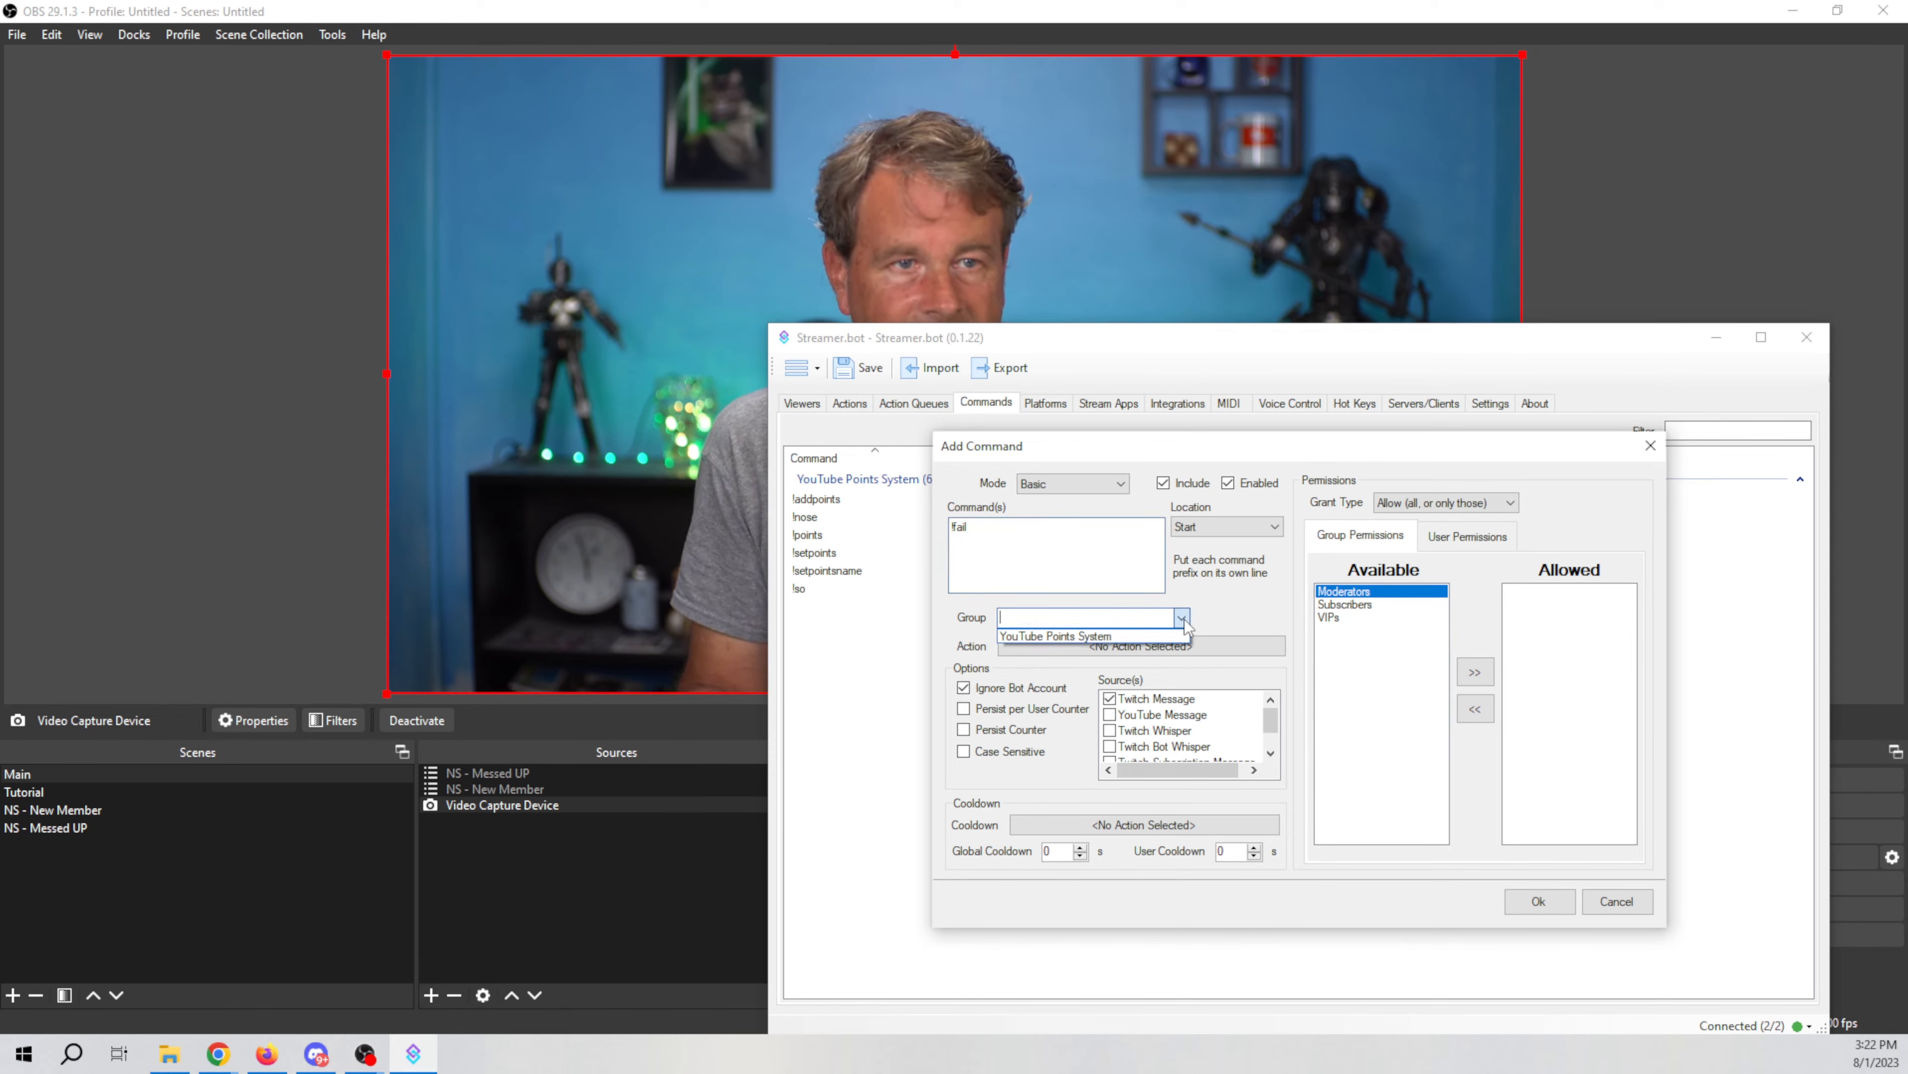
left_click(1208, 613)
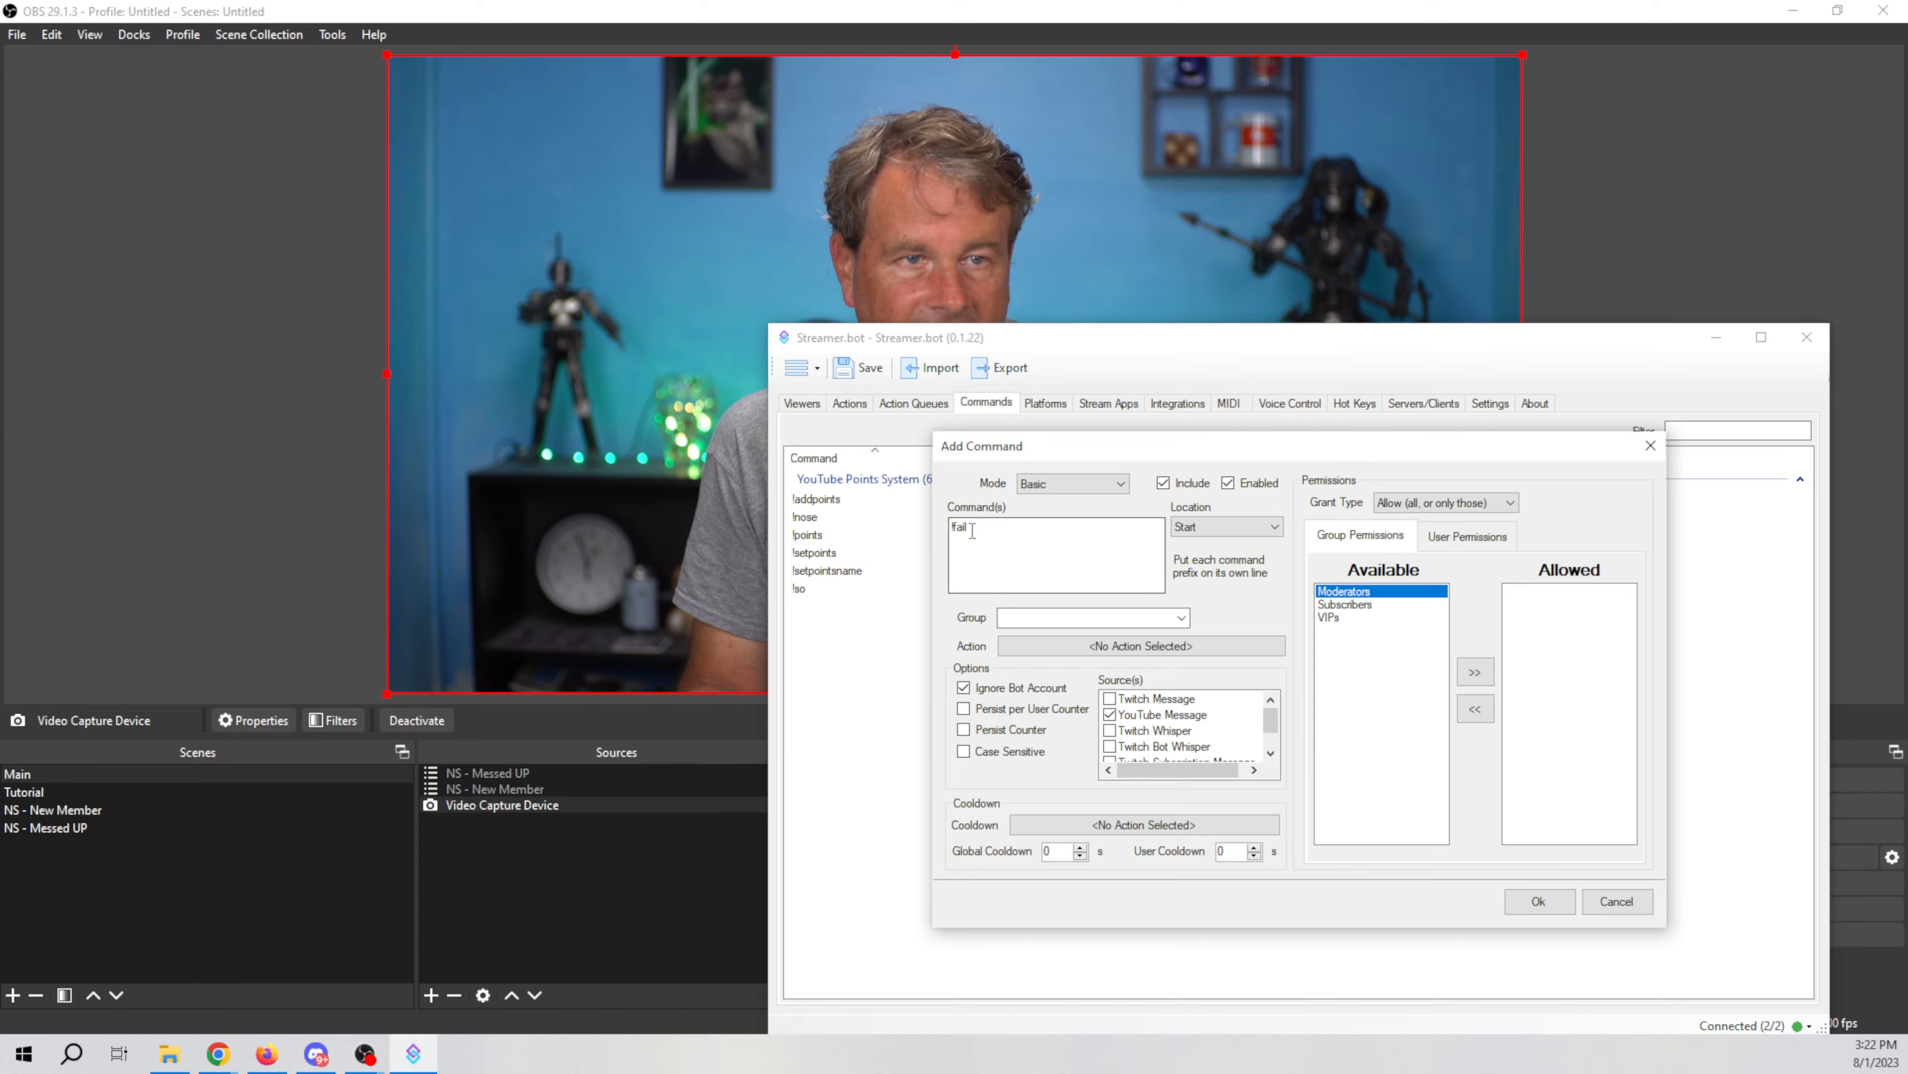
left_click(1117, 650)
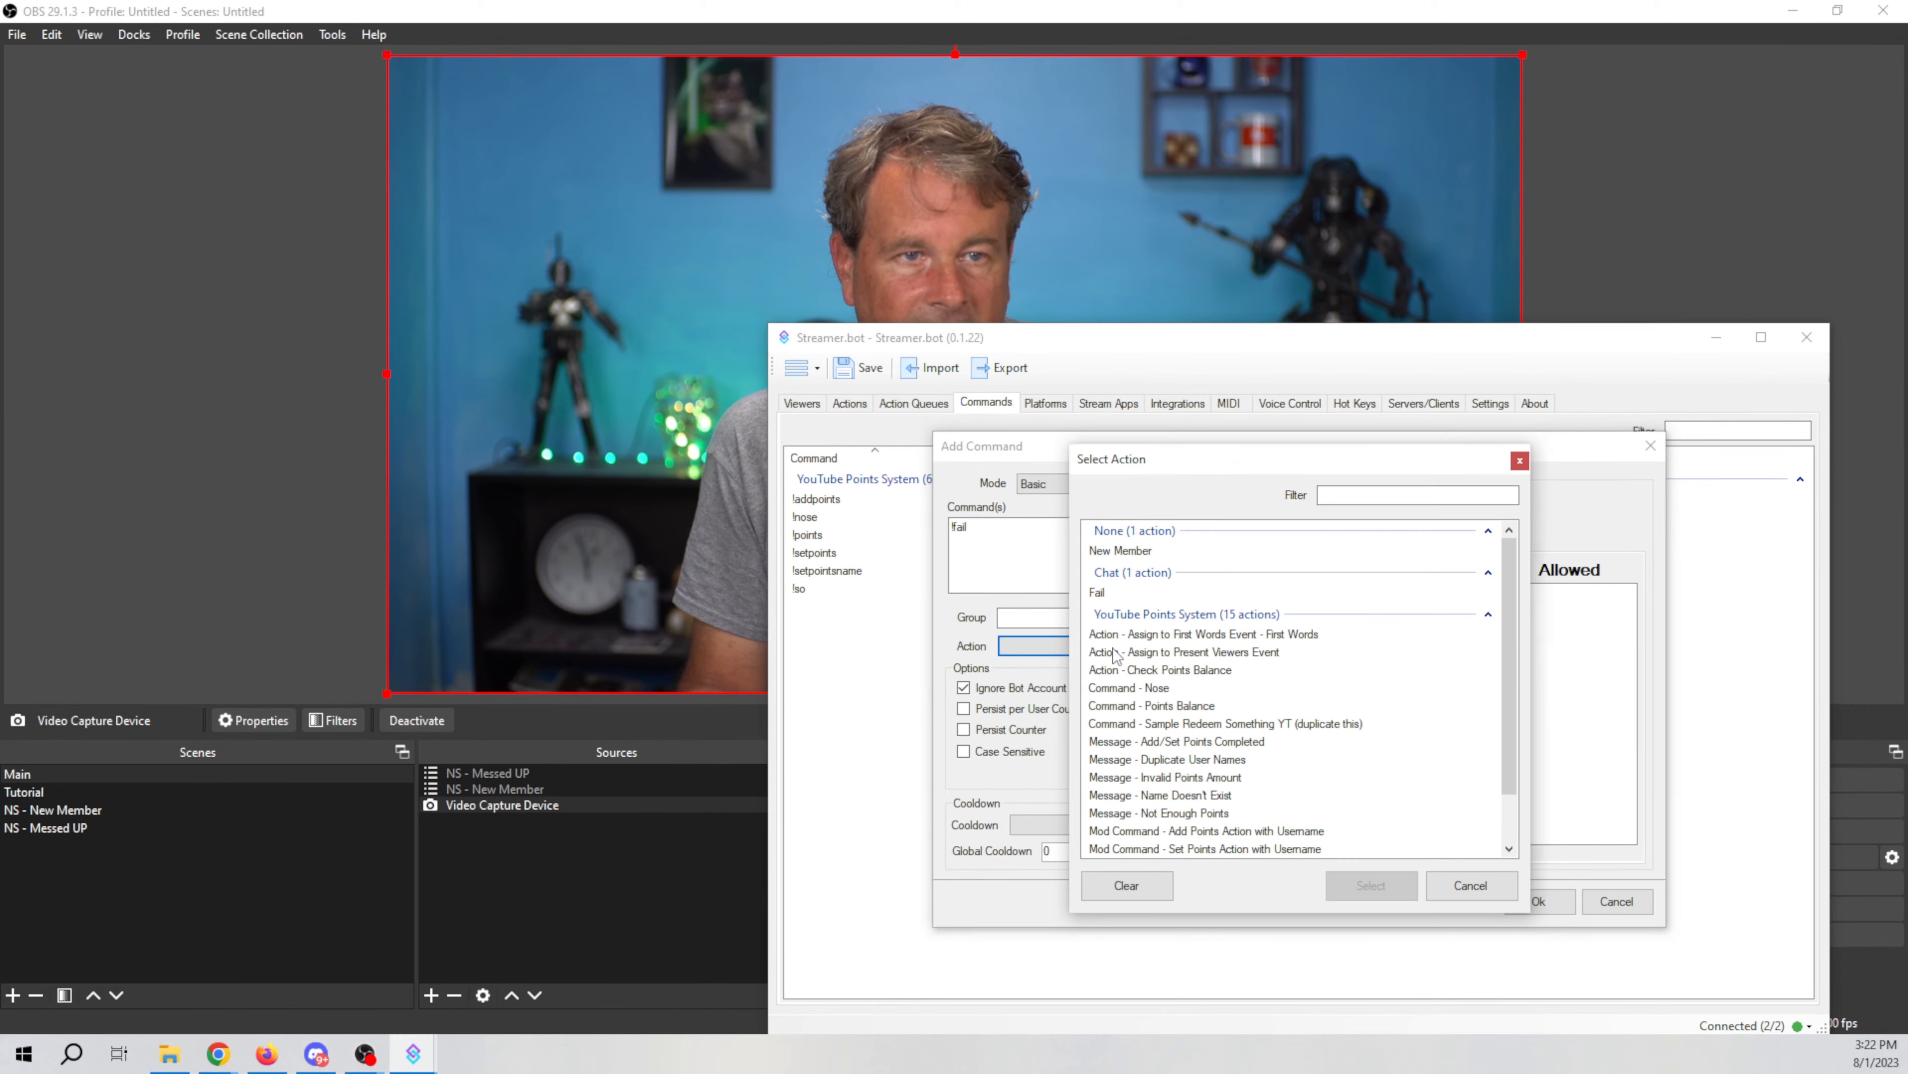
left_click(1101, 592)
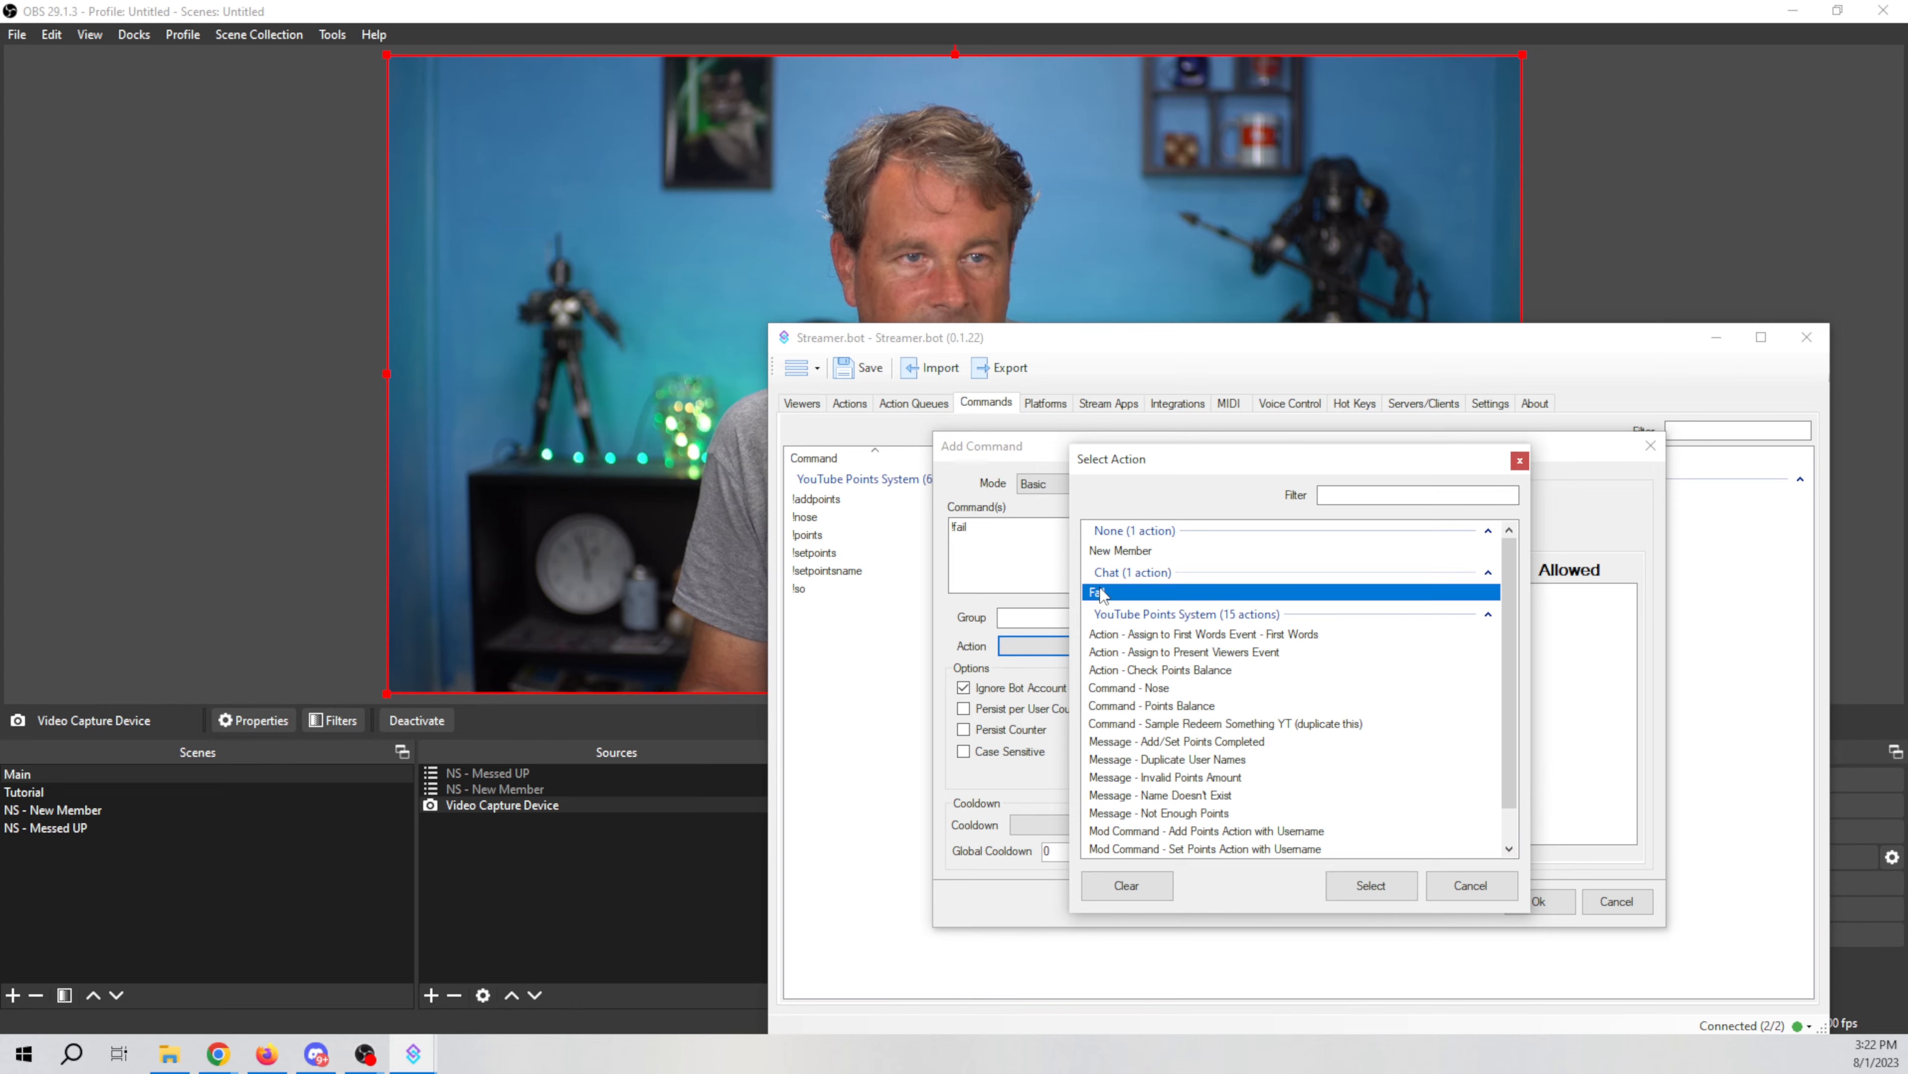
left_click(1362, 887)
left_click(965, 537)
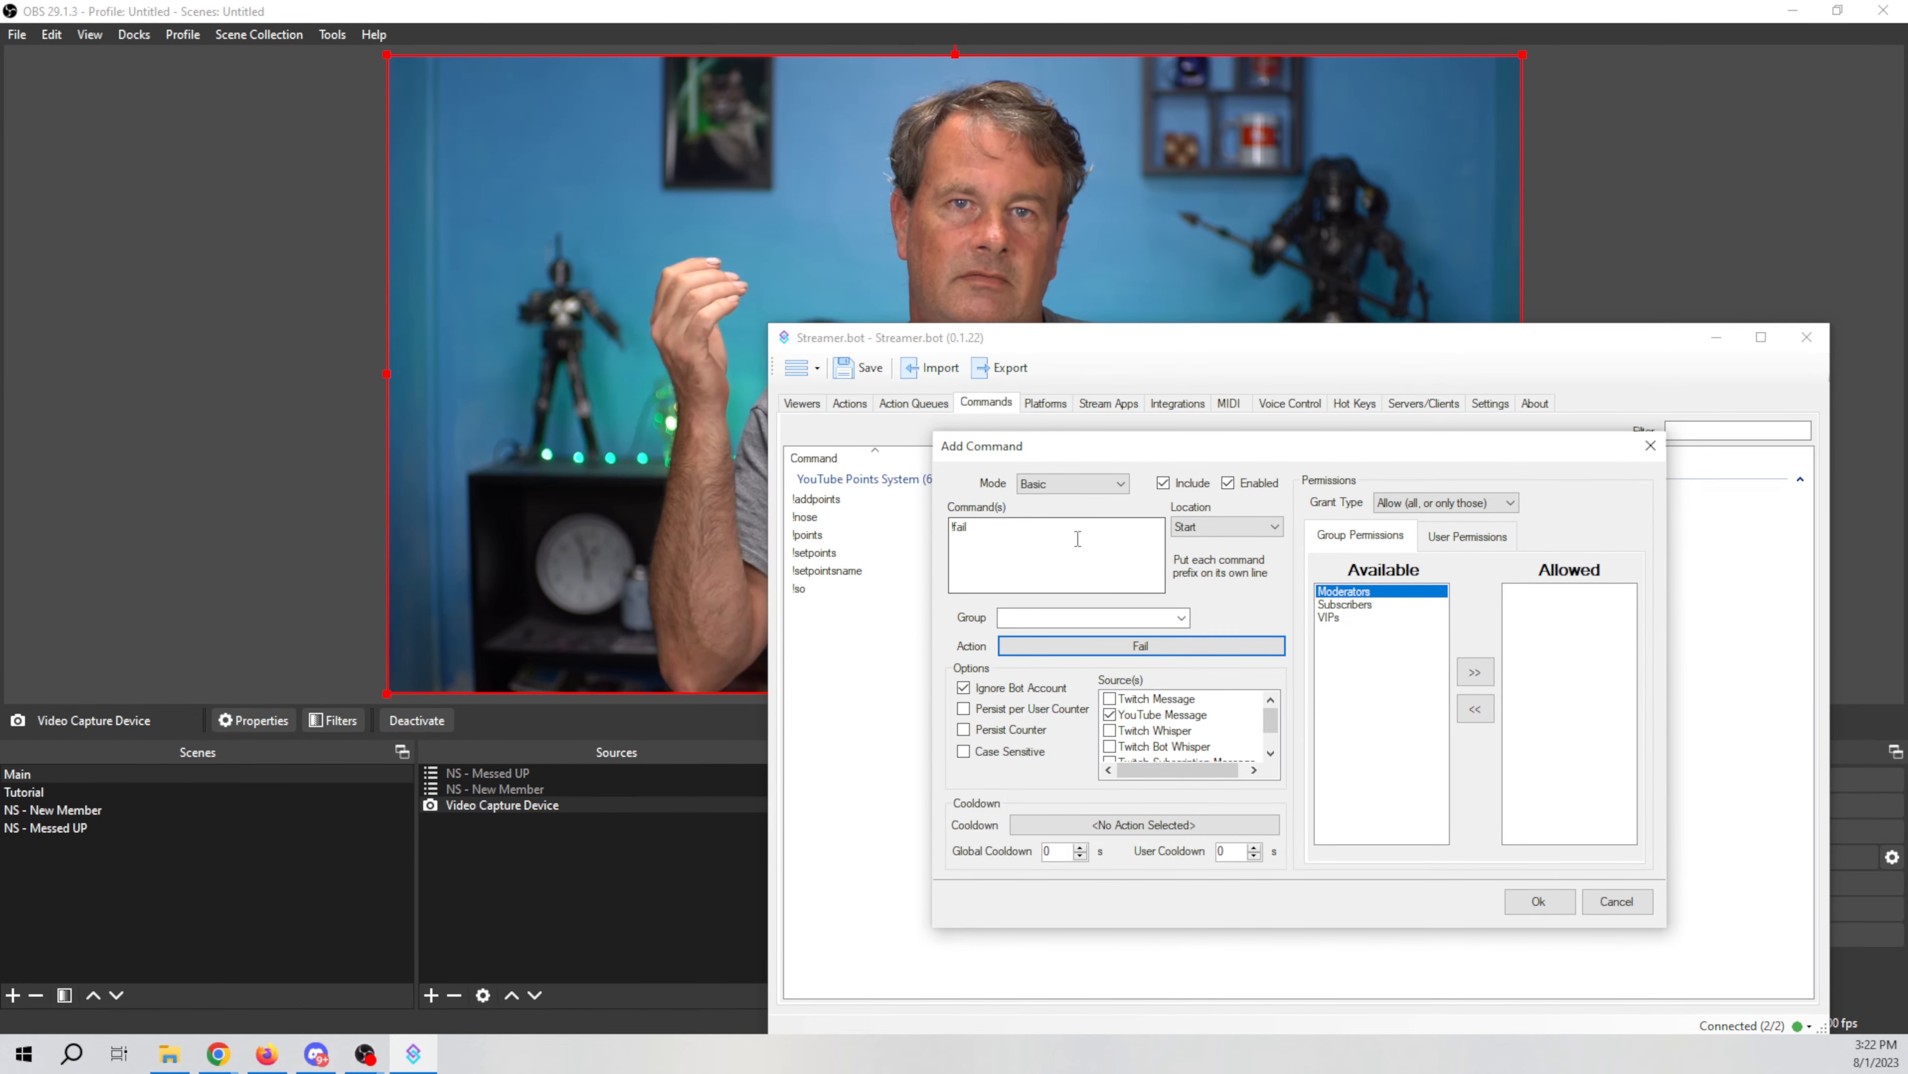
left_click(1063, 827)
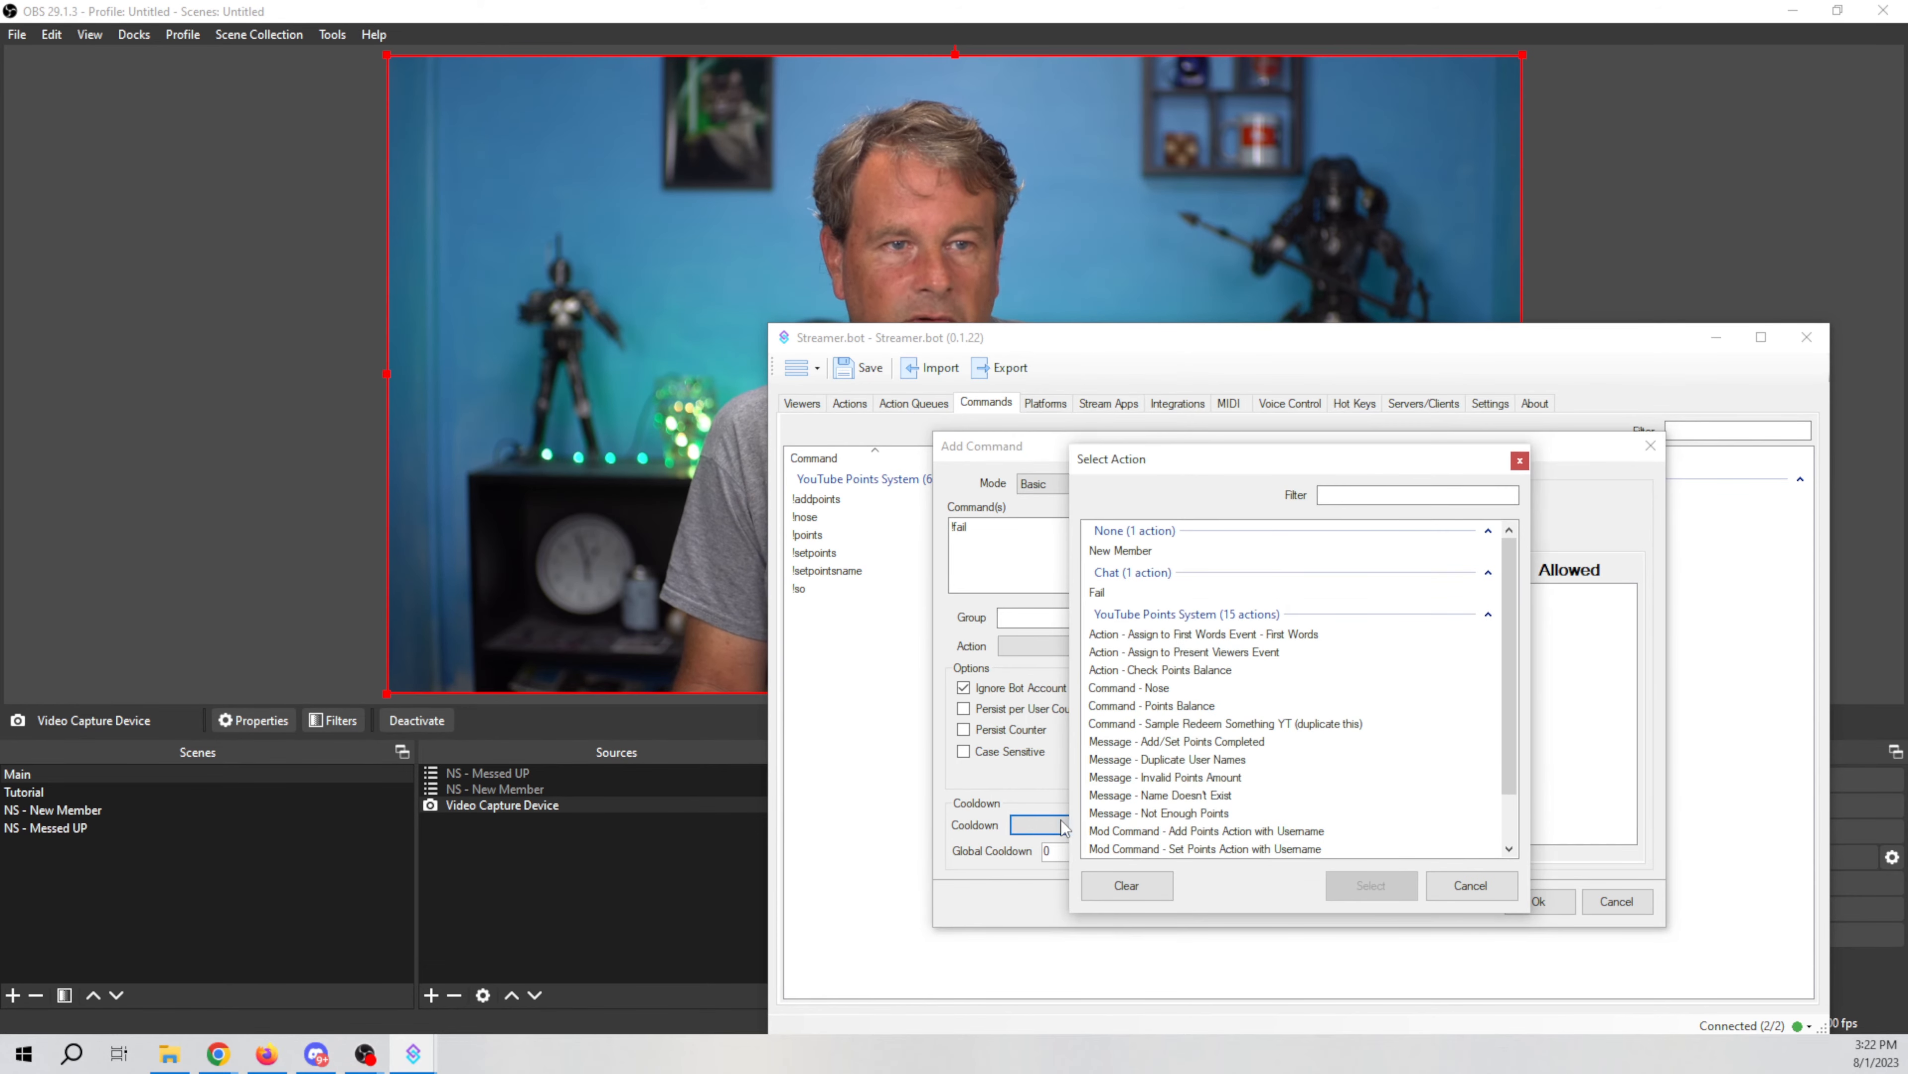
left_click(1439, 887)
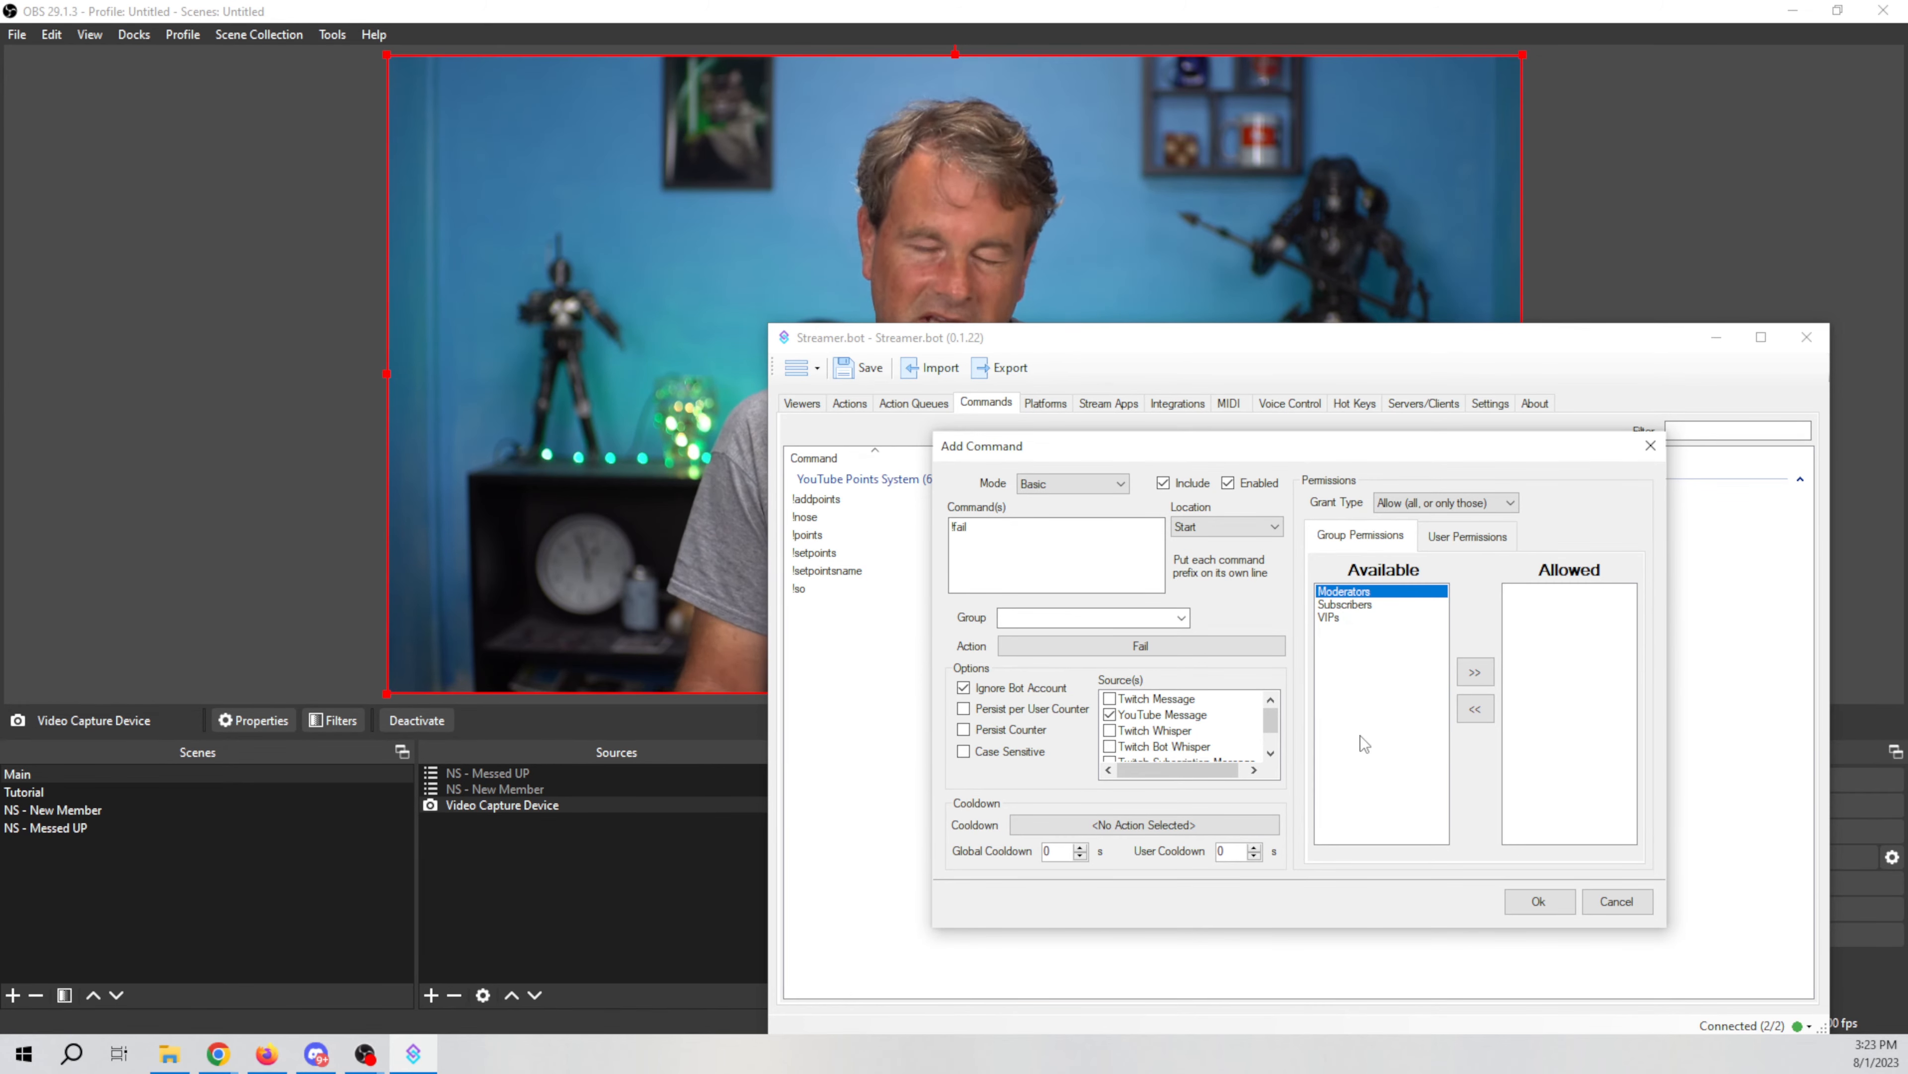
left_click(1475, 672)
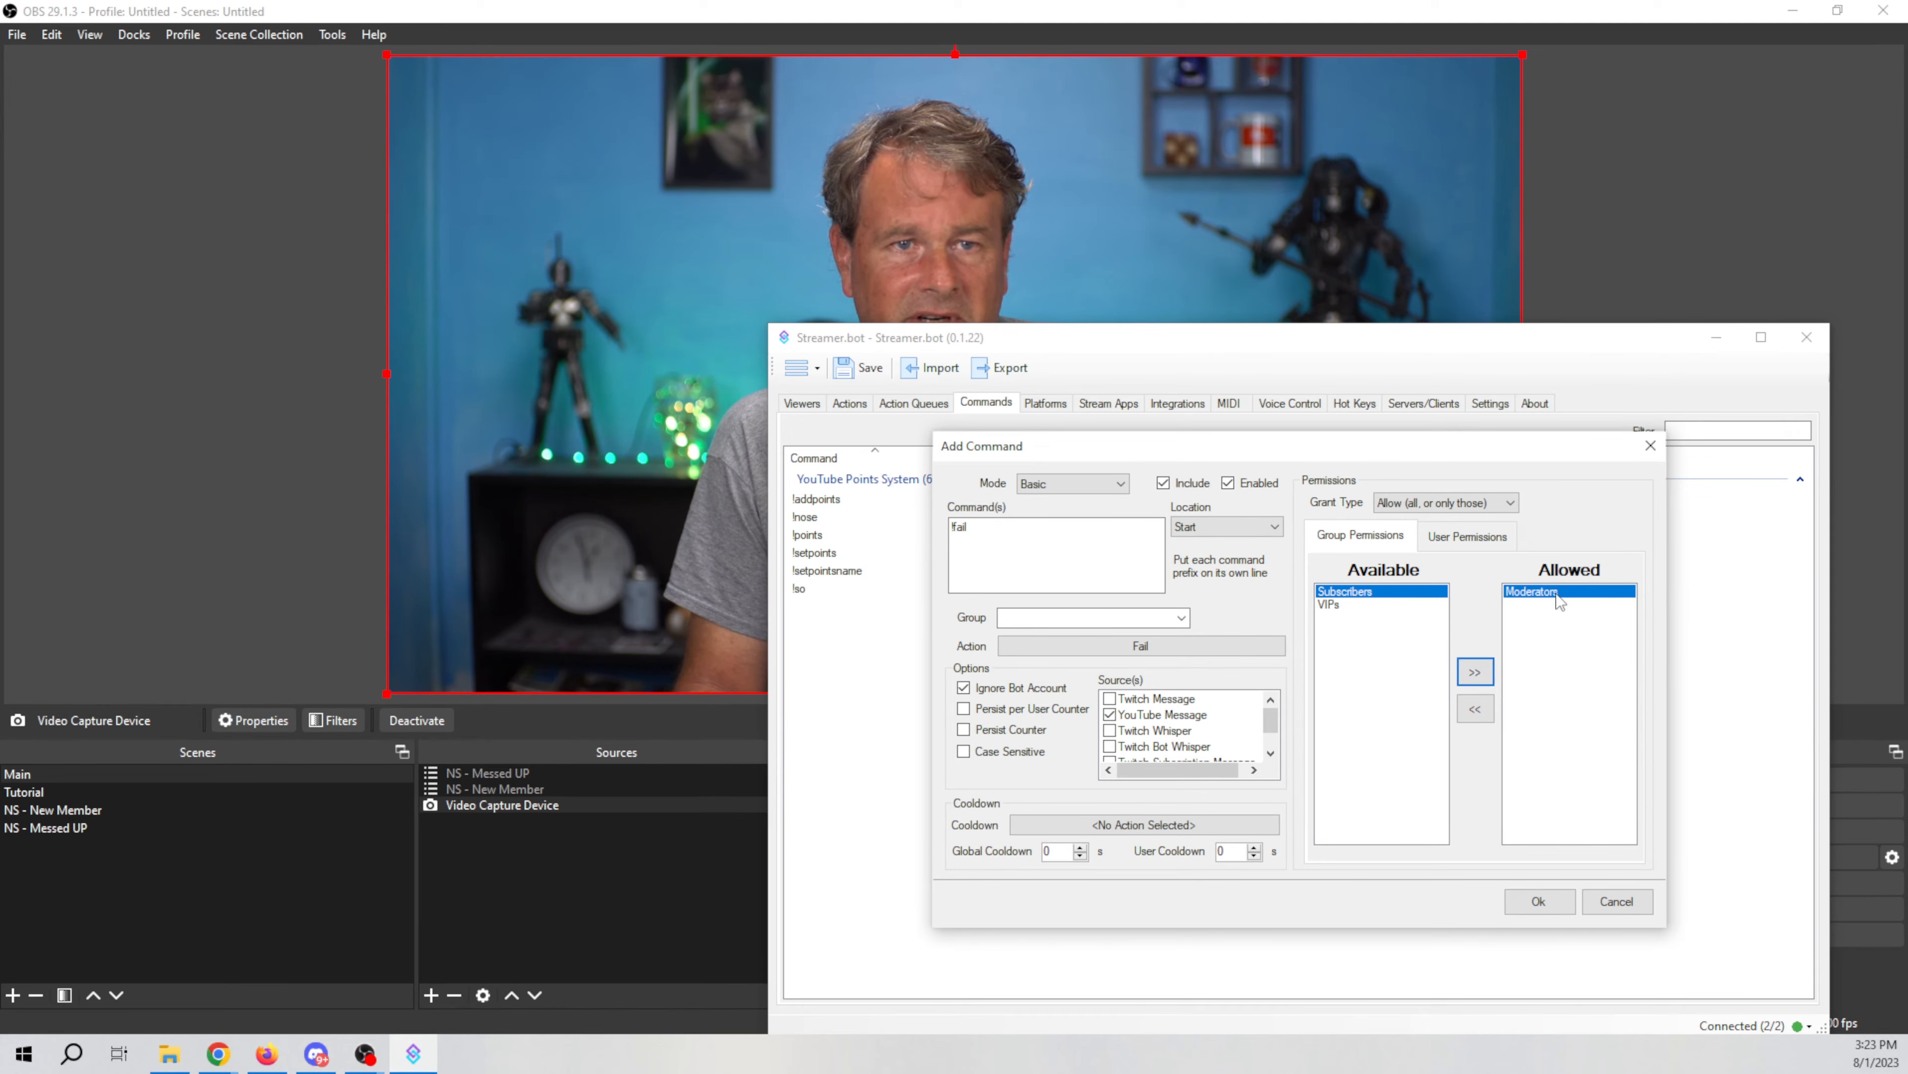
left_click(1475, 709)
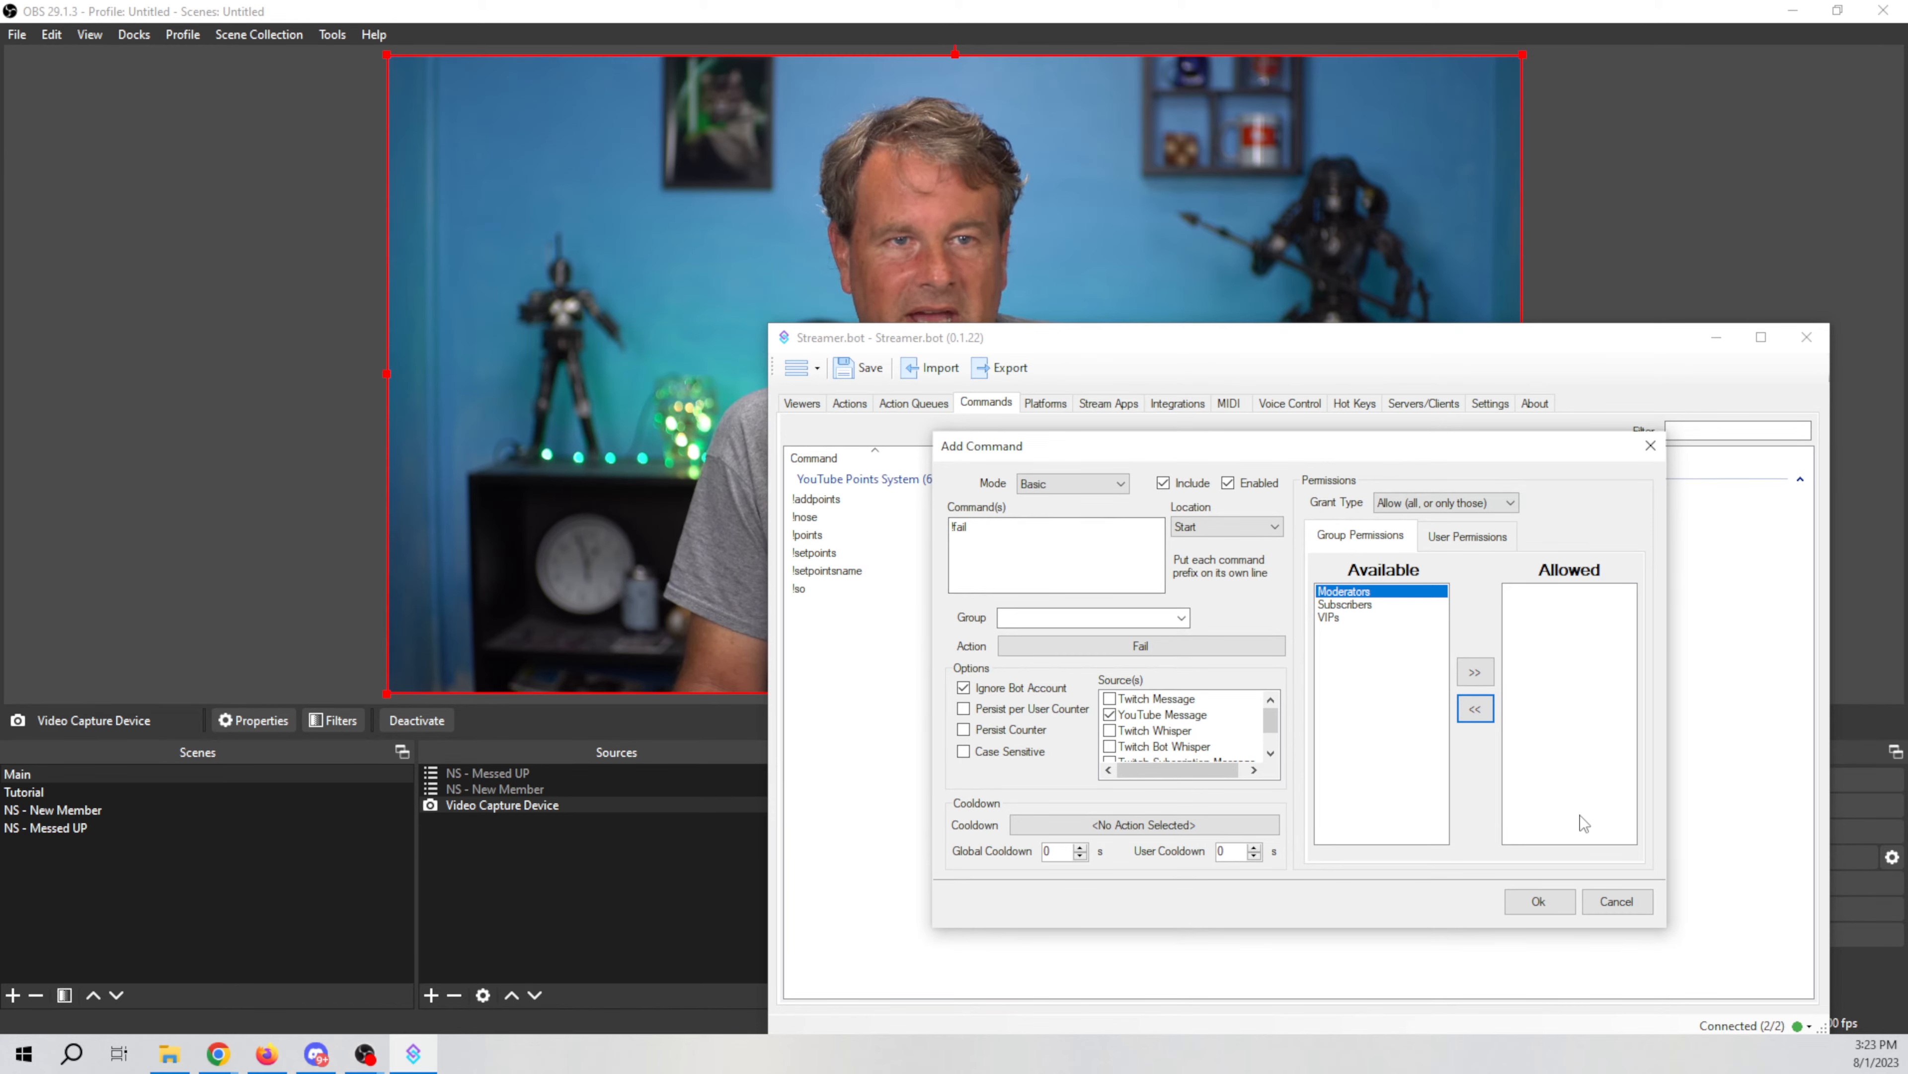
Step: Save the !fail command and set the test voice command's action to Fail
left_click(1538, 902)
left_click_drag(1344, 337, 1788, 334)
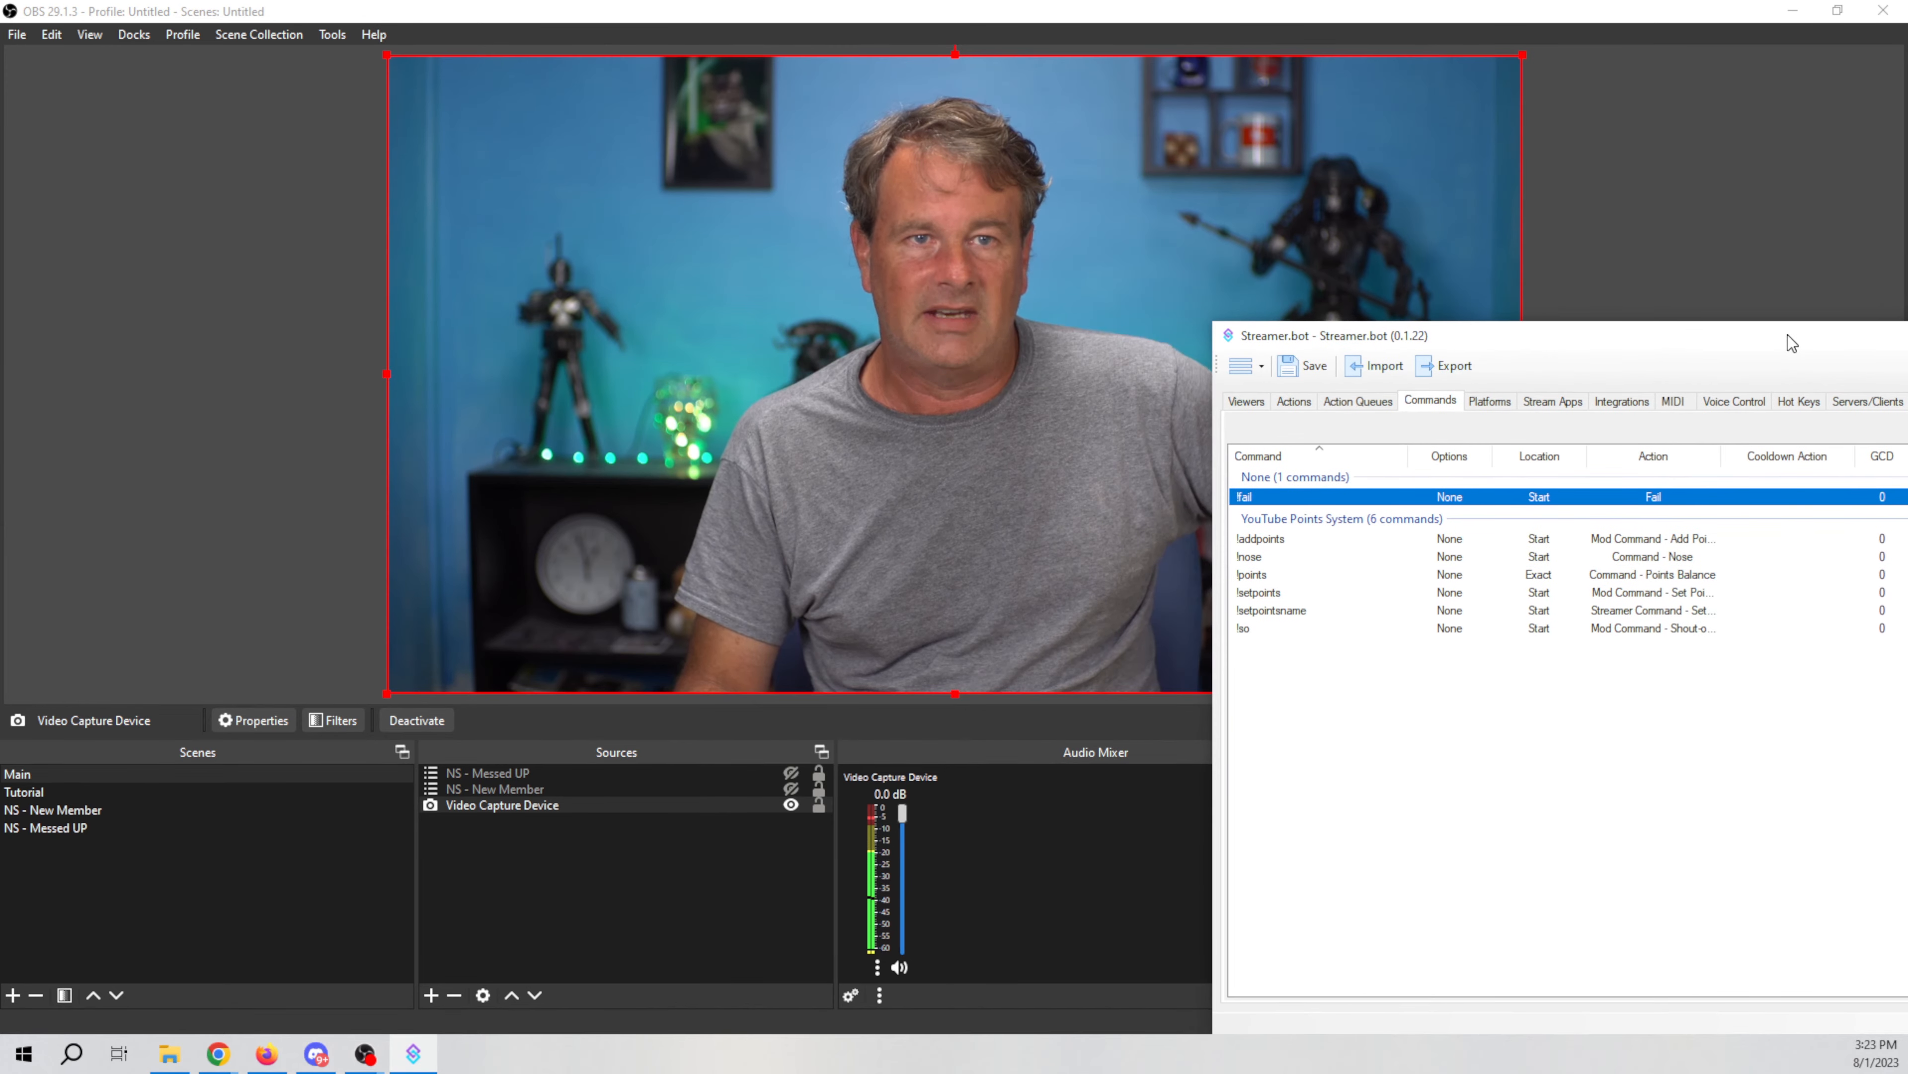
left_click(1737, 402)
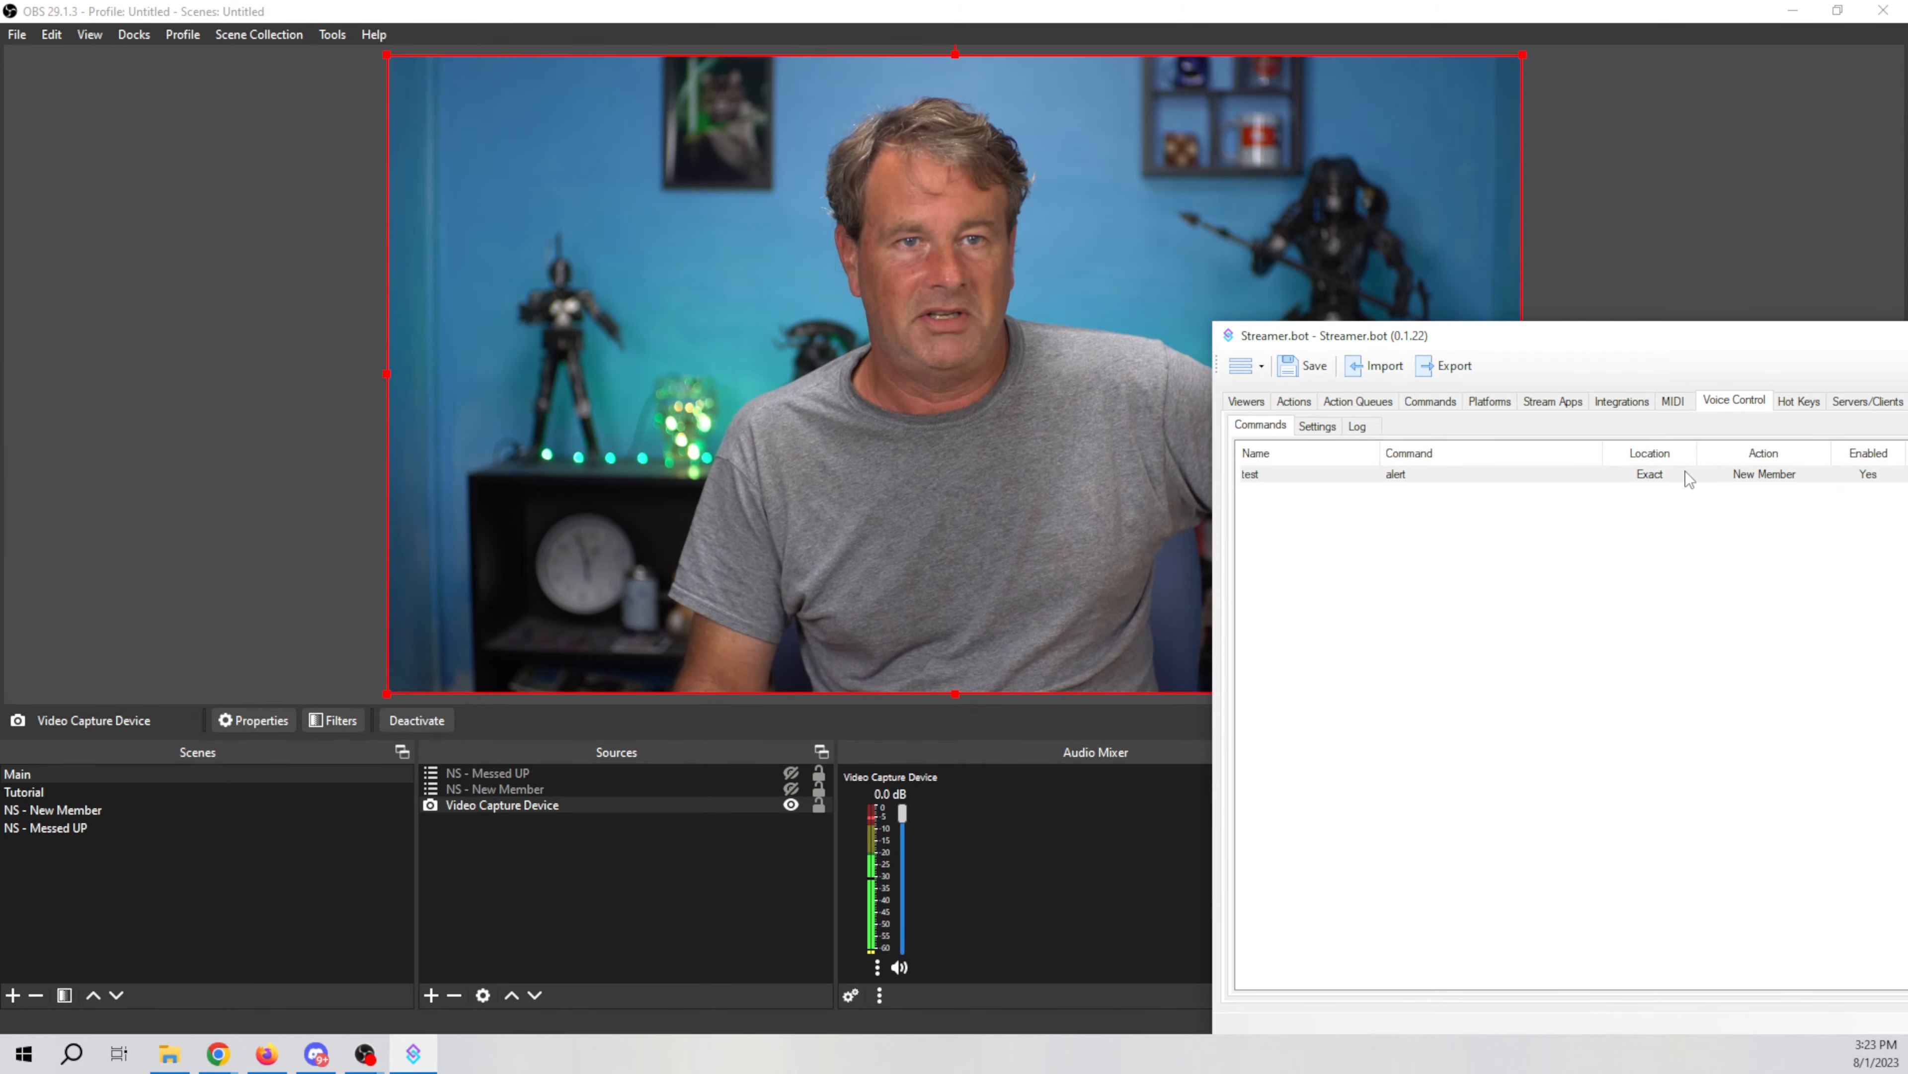
double_click(1652, 478)
left_click_drag(1640, 337, 1821, 245)
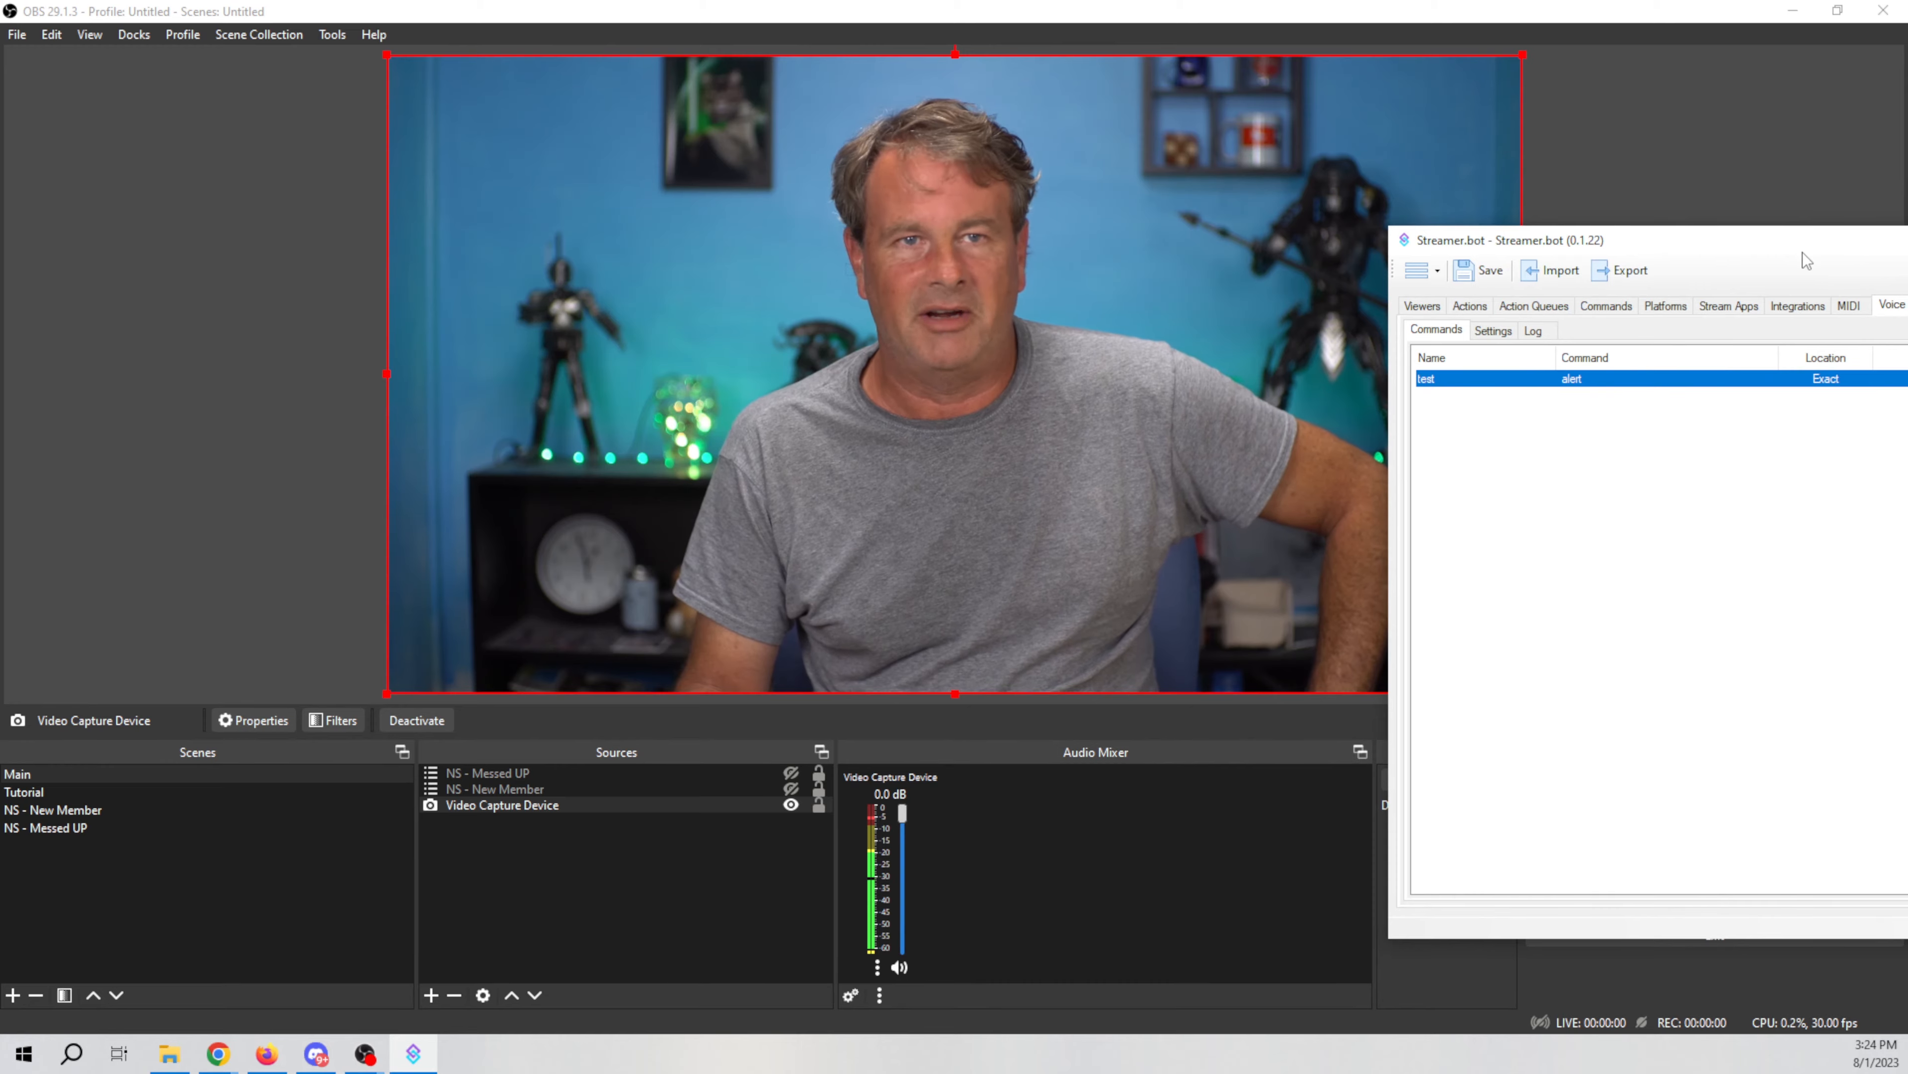
left_click_drag(1798, 243, 1582, 290)
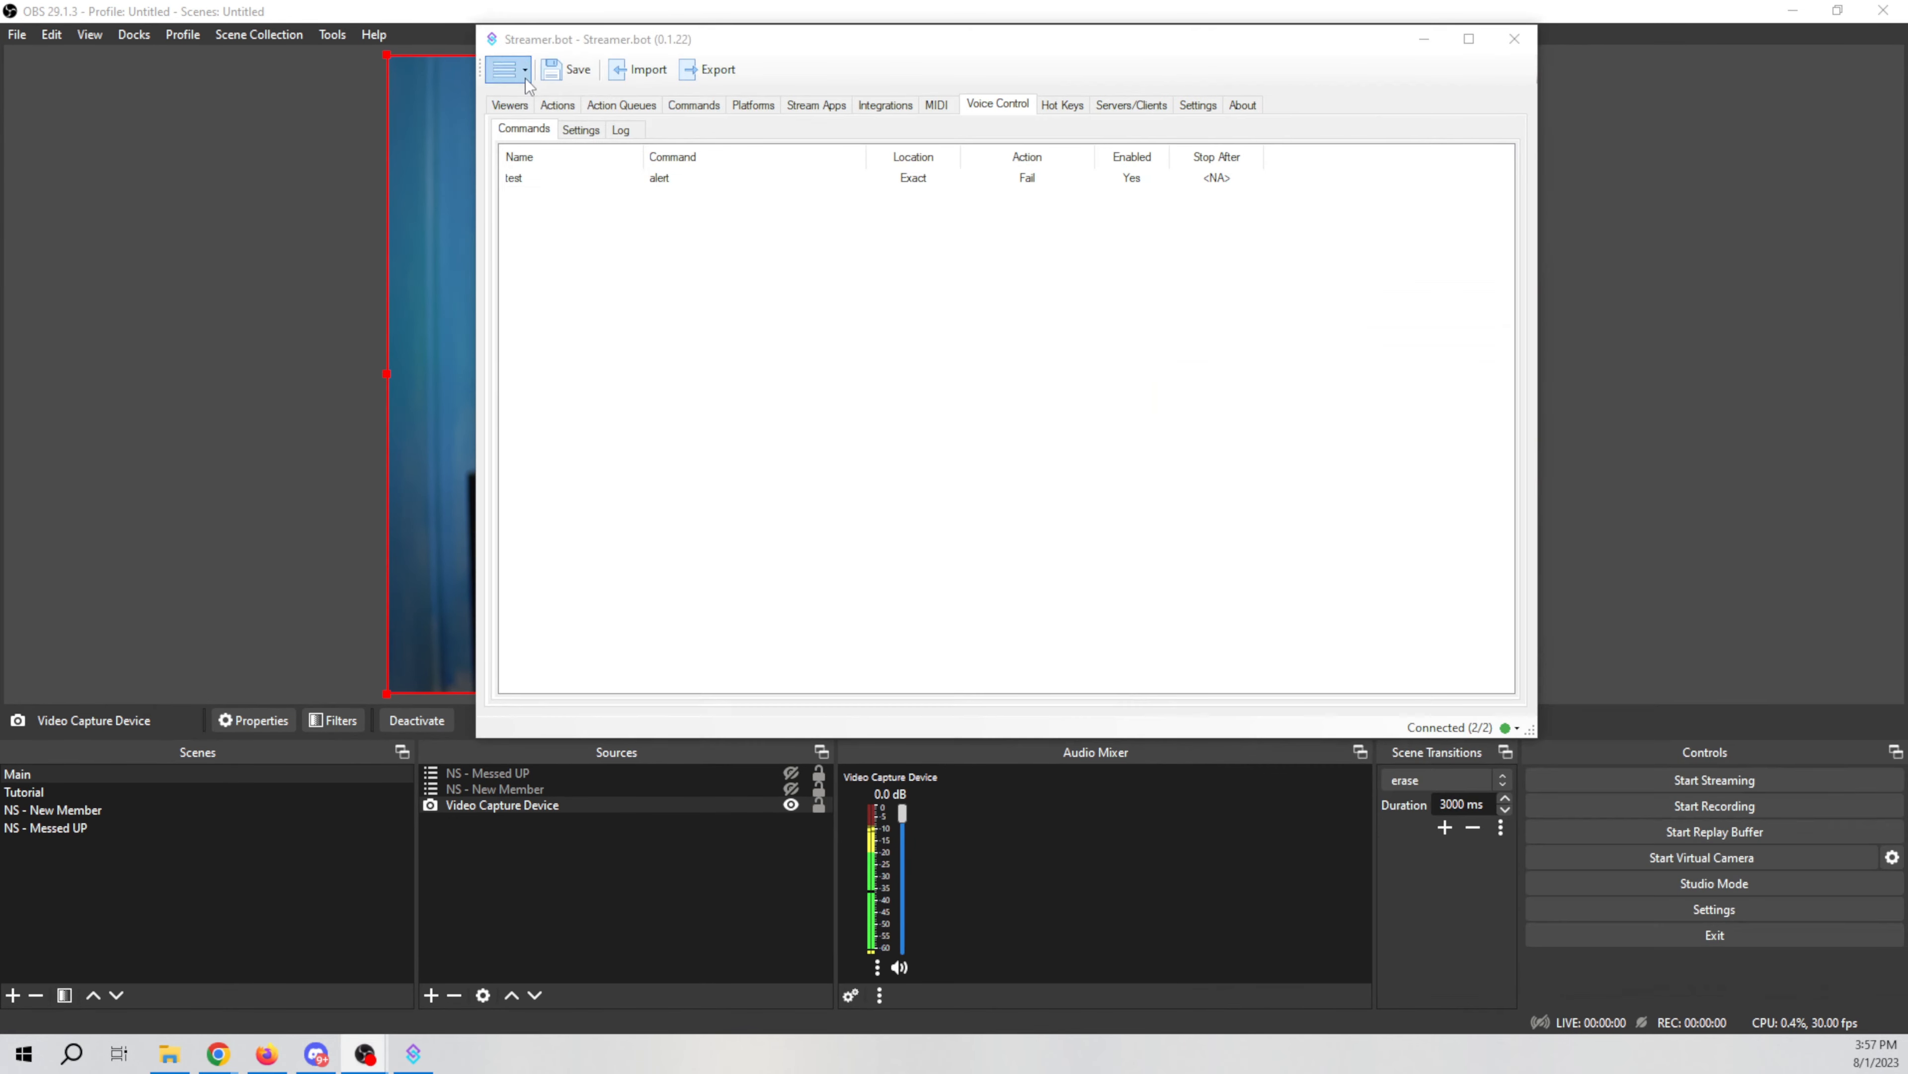
Step: Add a Global (Get) sub-action to the Fail action reading persisted global SetFail into destination variable SetFail
left_click(555, 105)
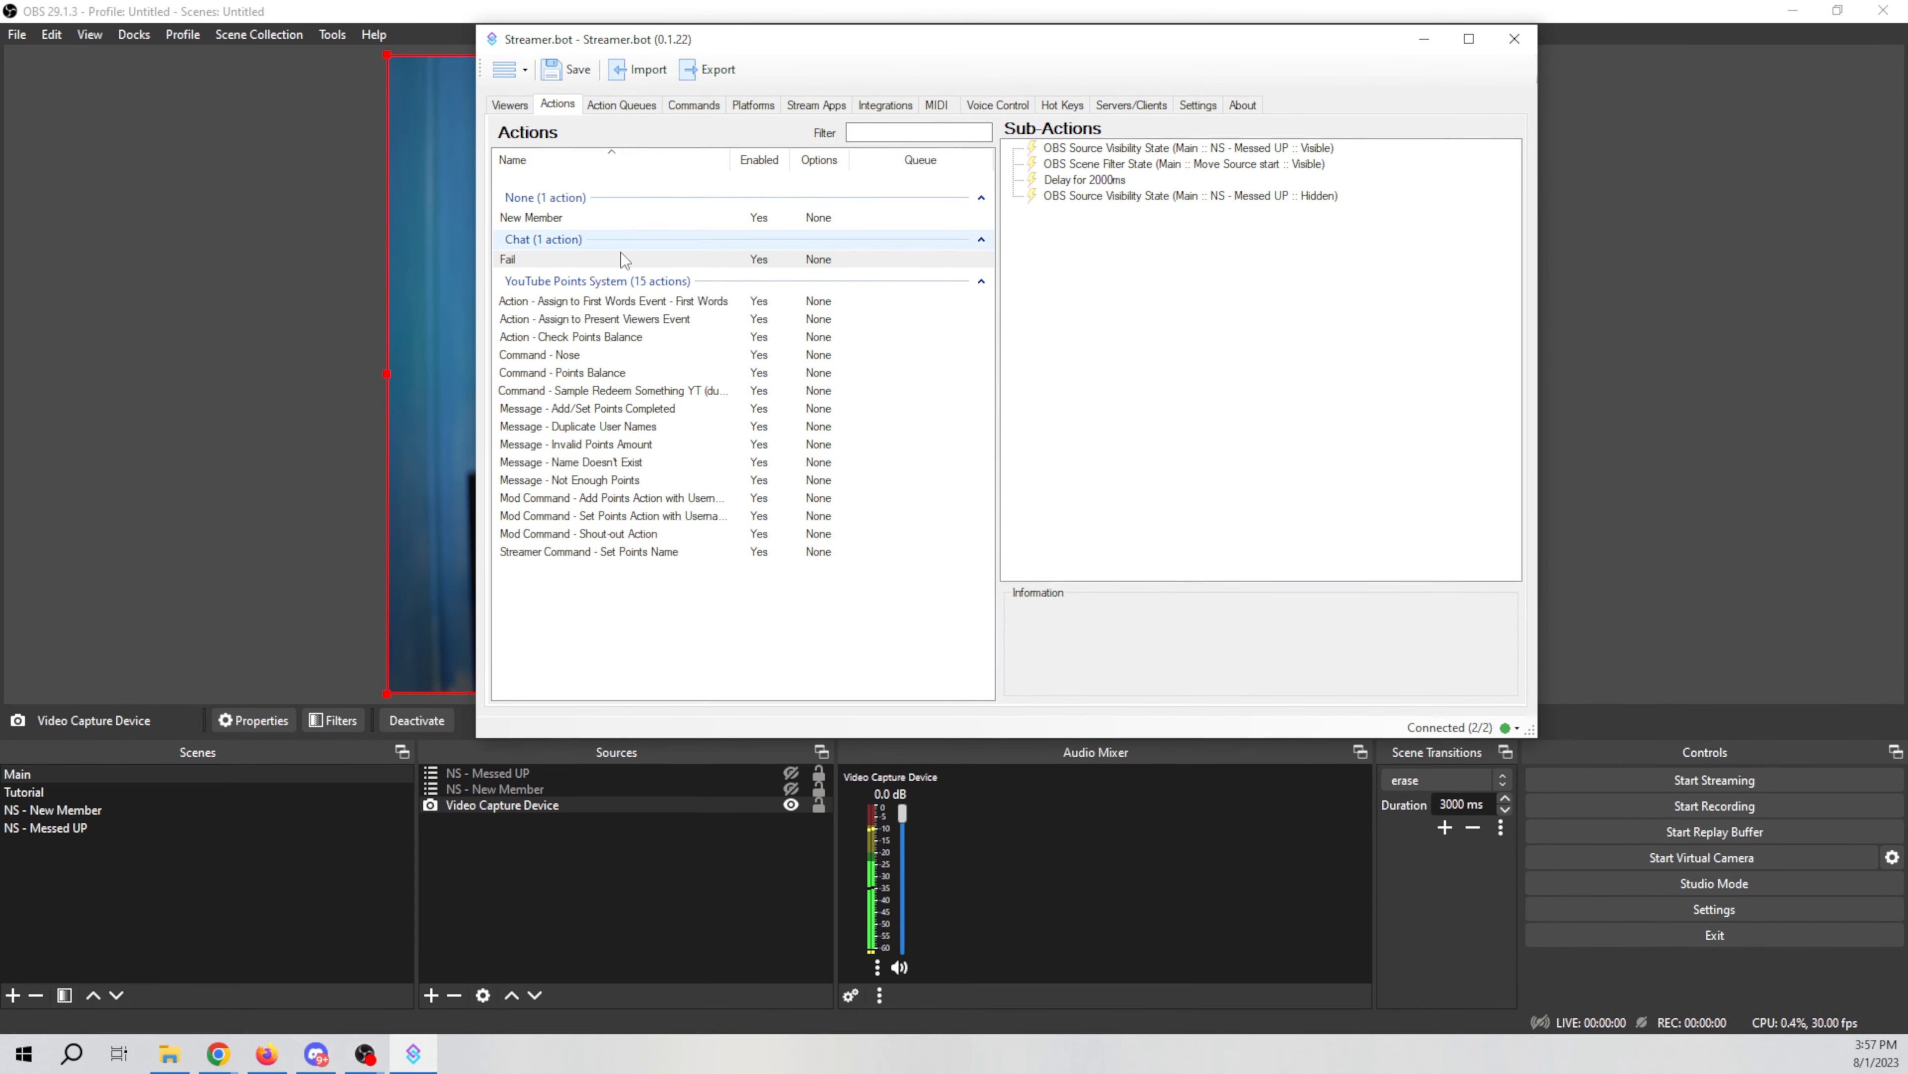
left_click(659, 257)
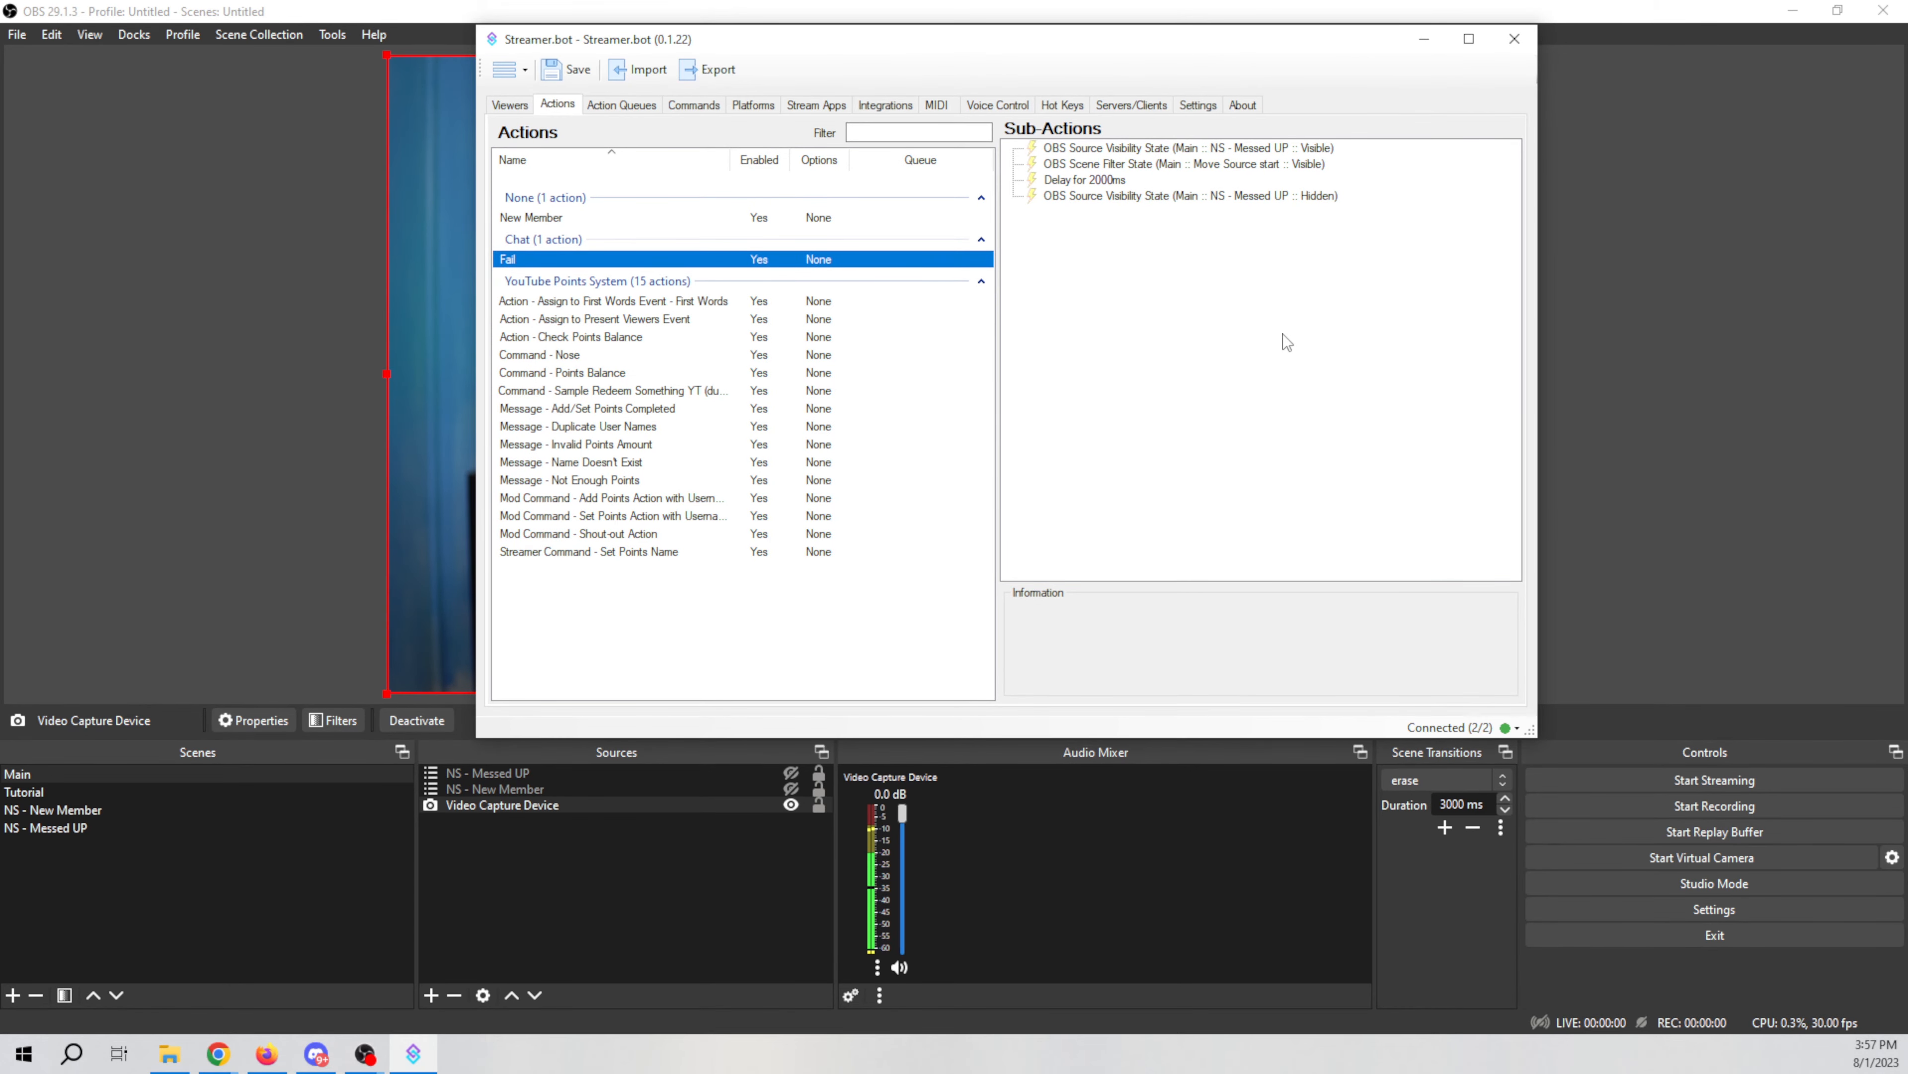
right_click(1203, 372)
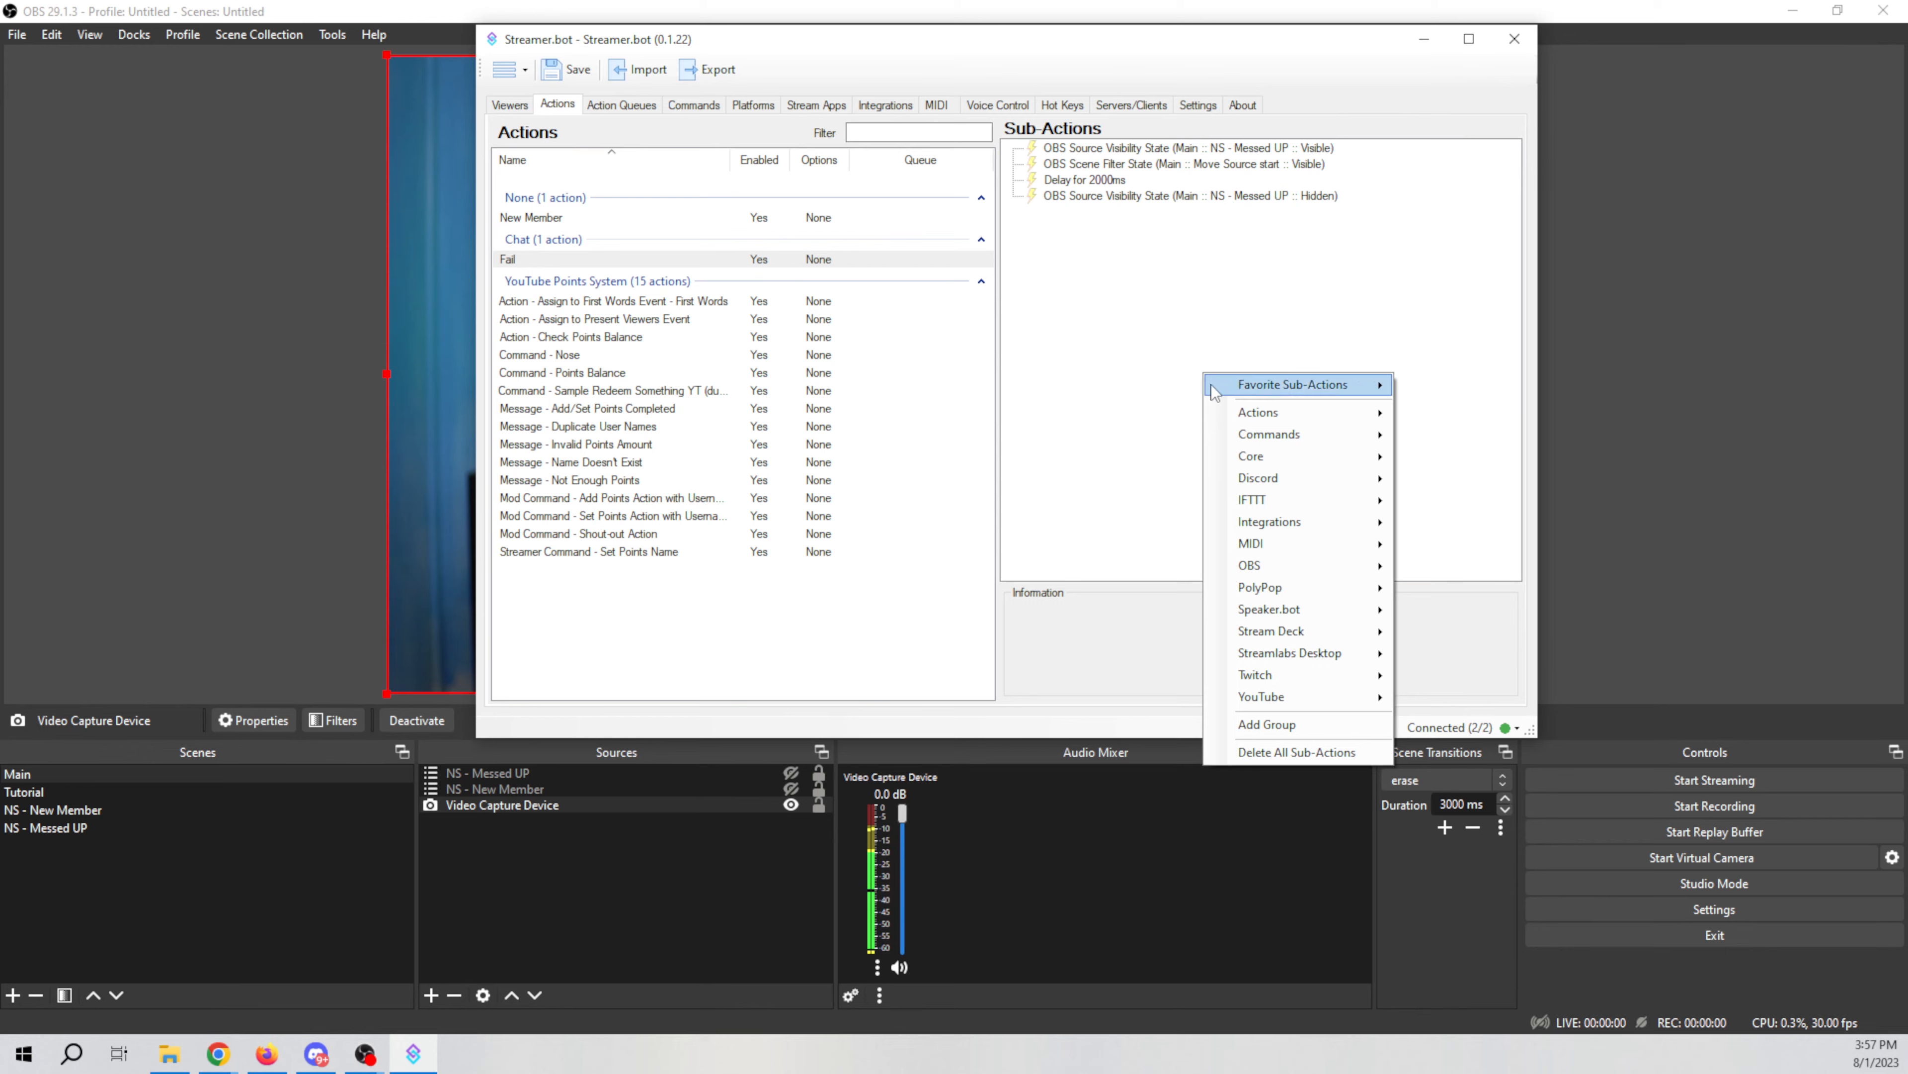
mouse_move(1287, 457)
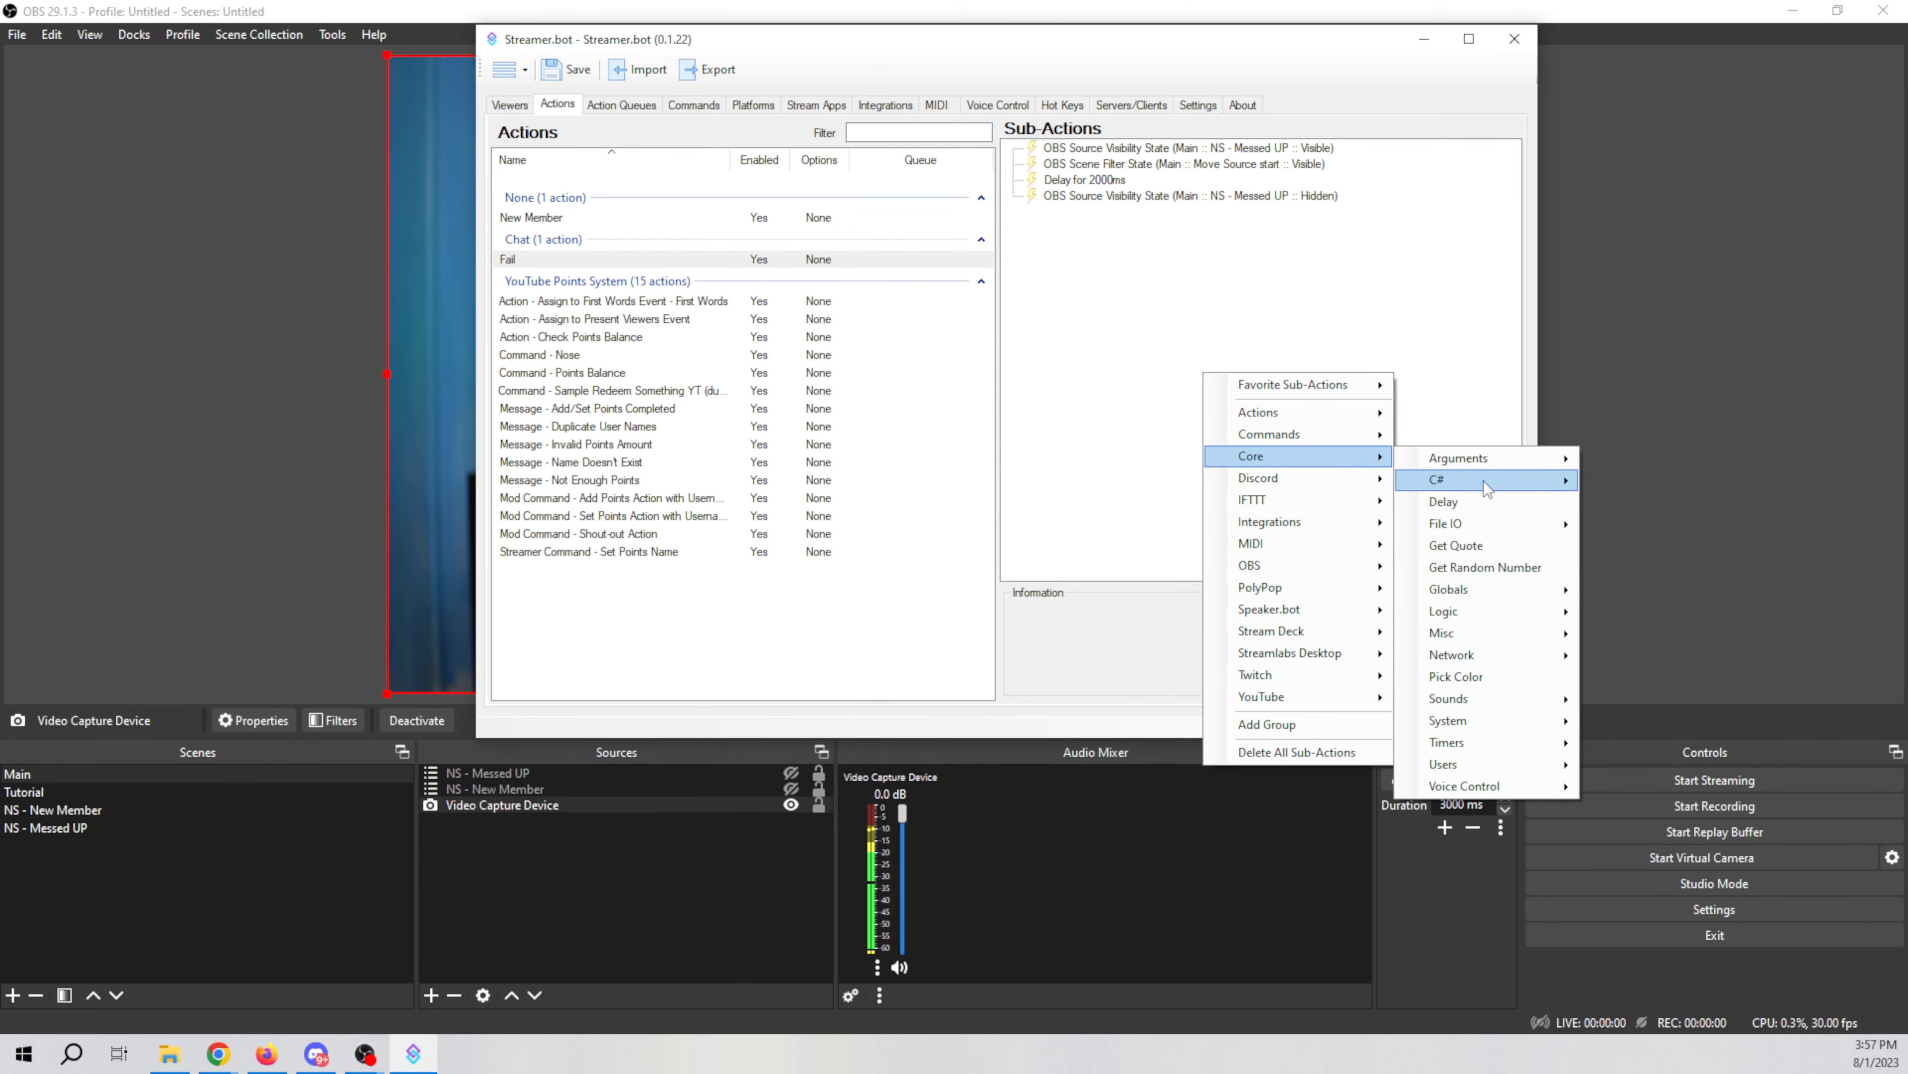
mouse_move(1512, 582)
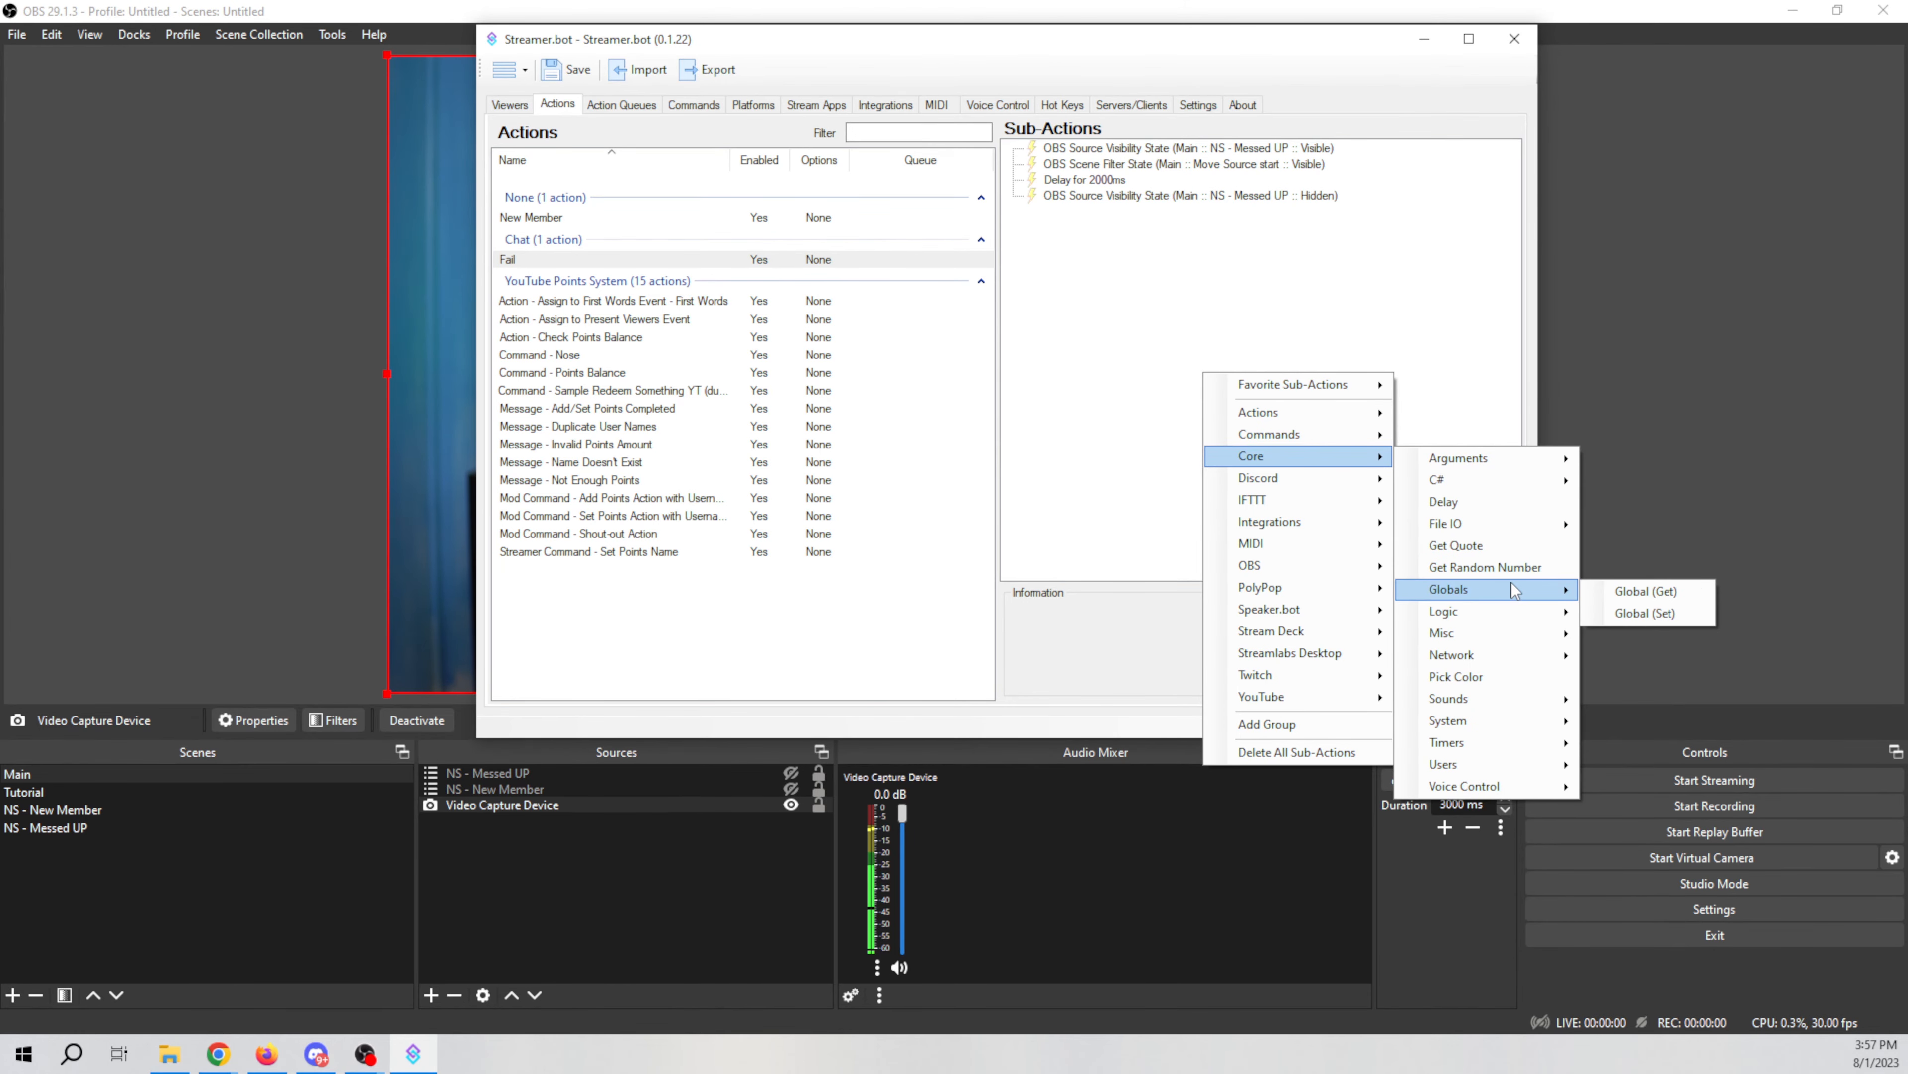
left_click(1631, 590)
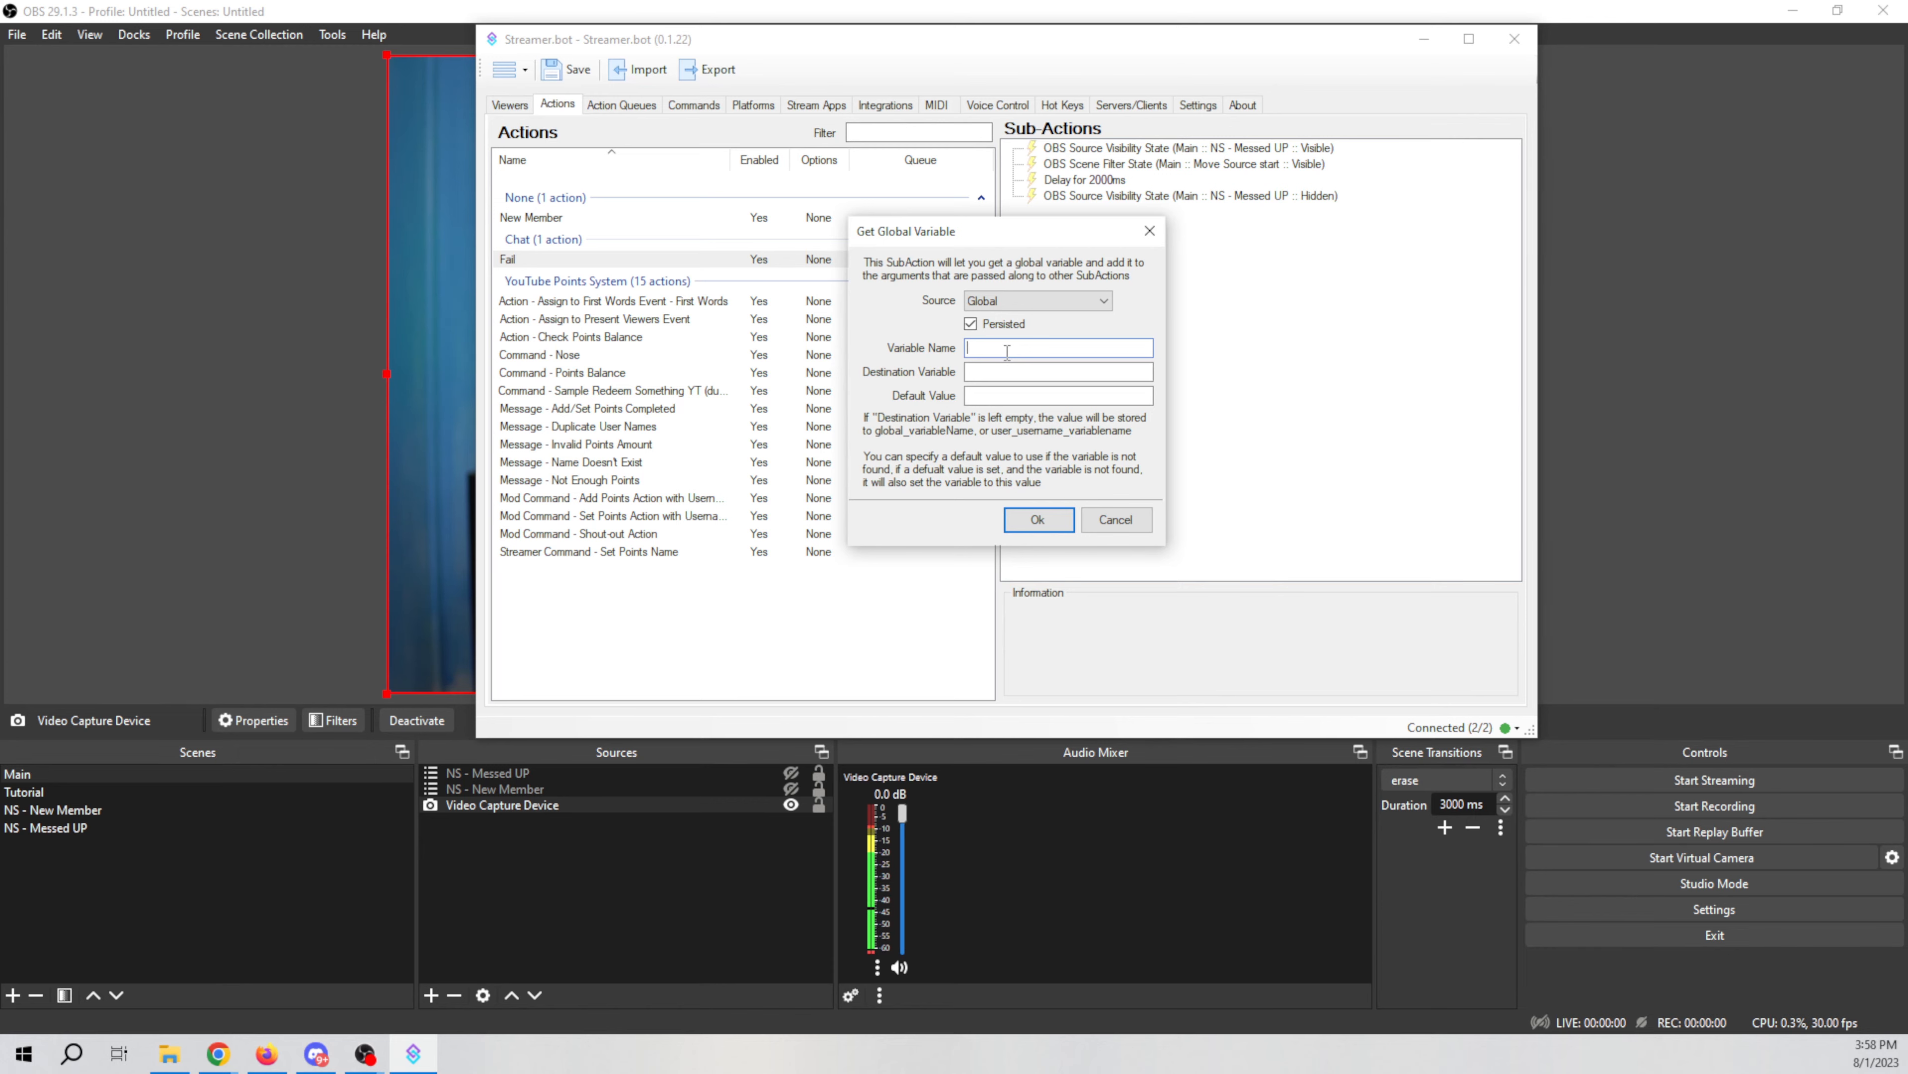
type("SetFail")
key("Tab")
type("SetFail")
key("Return")
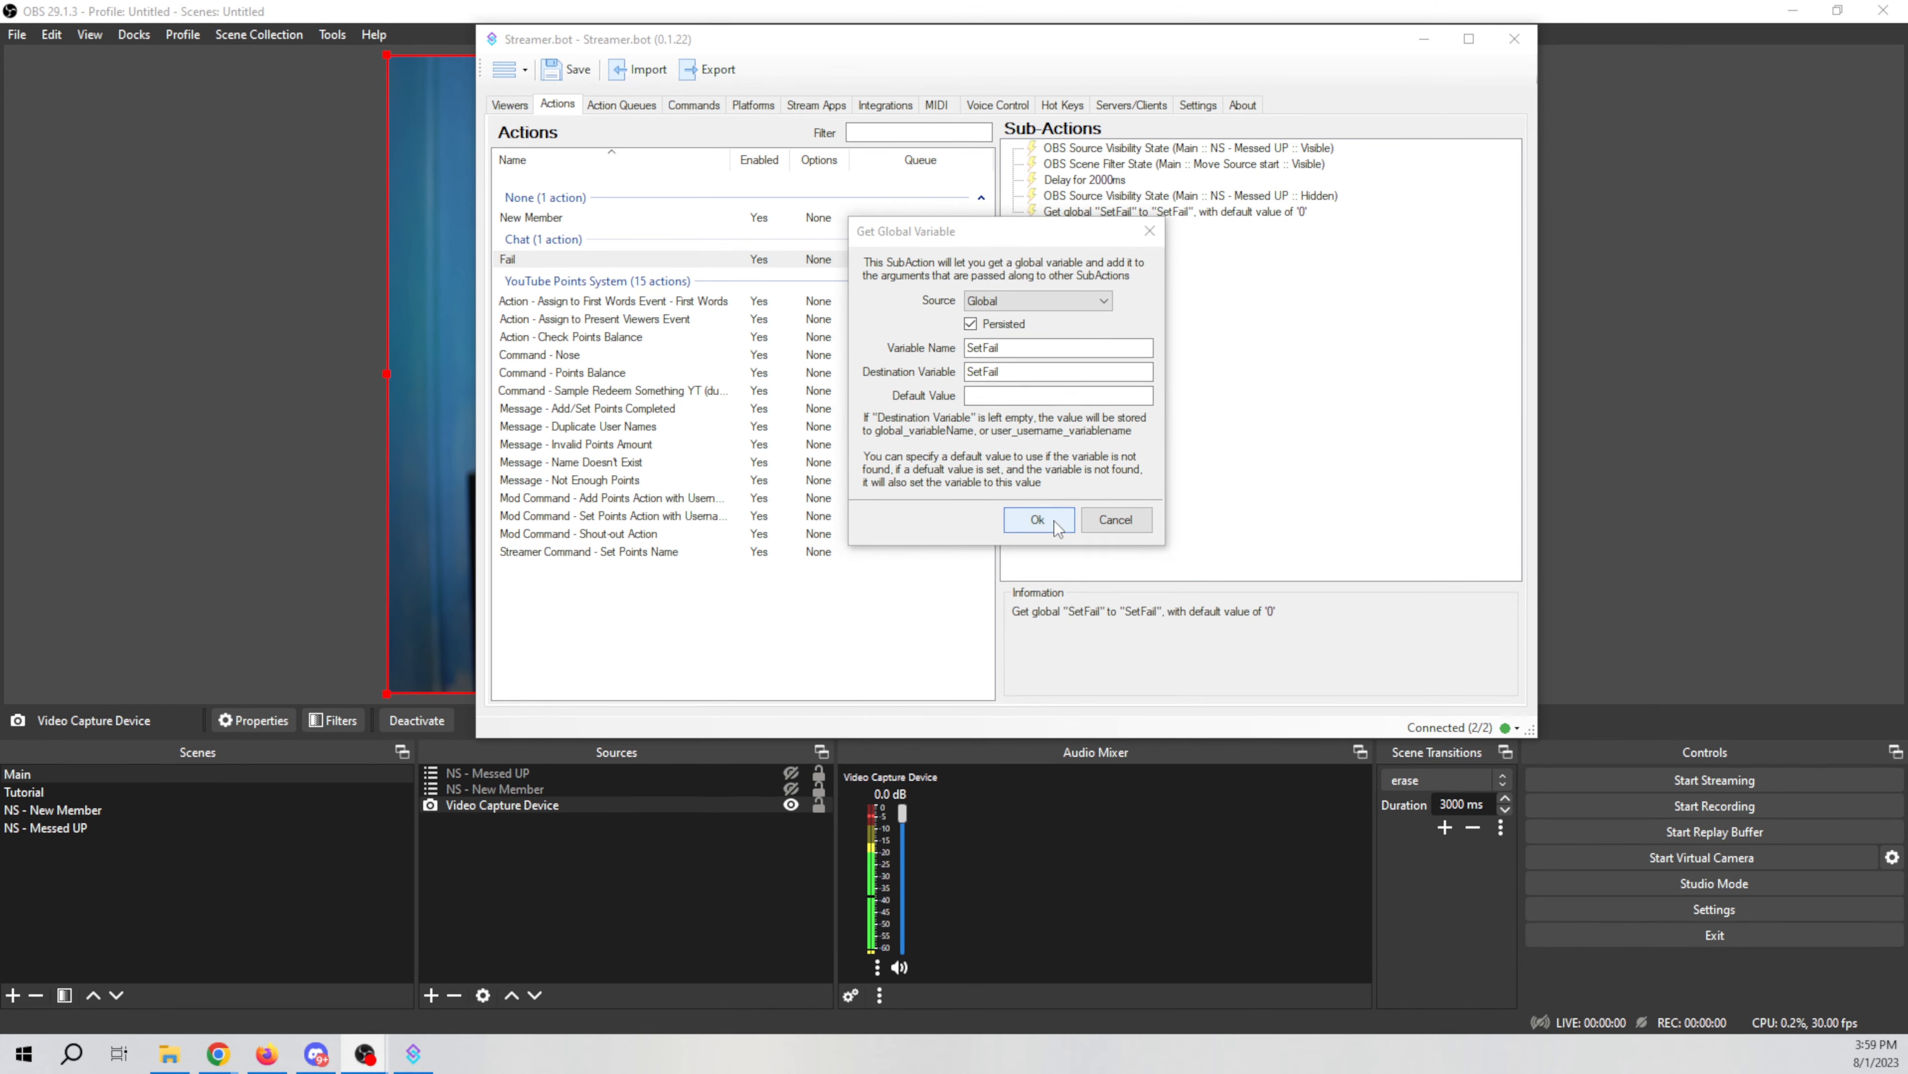
left_click(1038, 519)
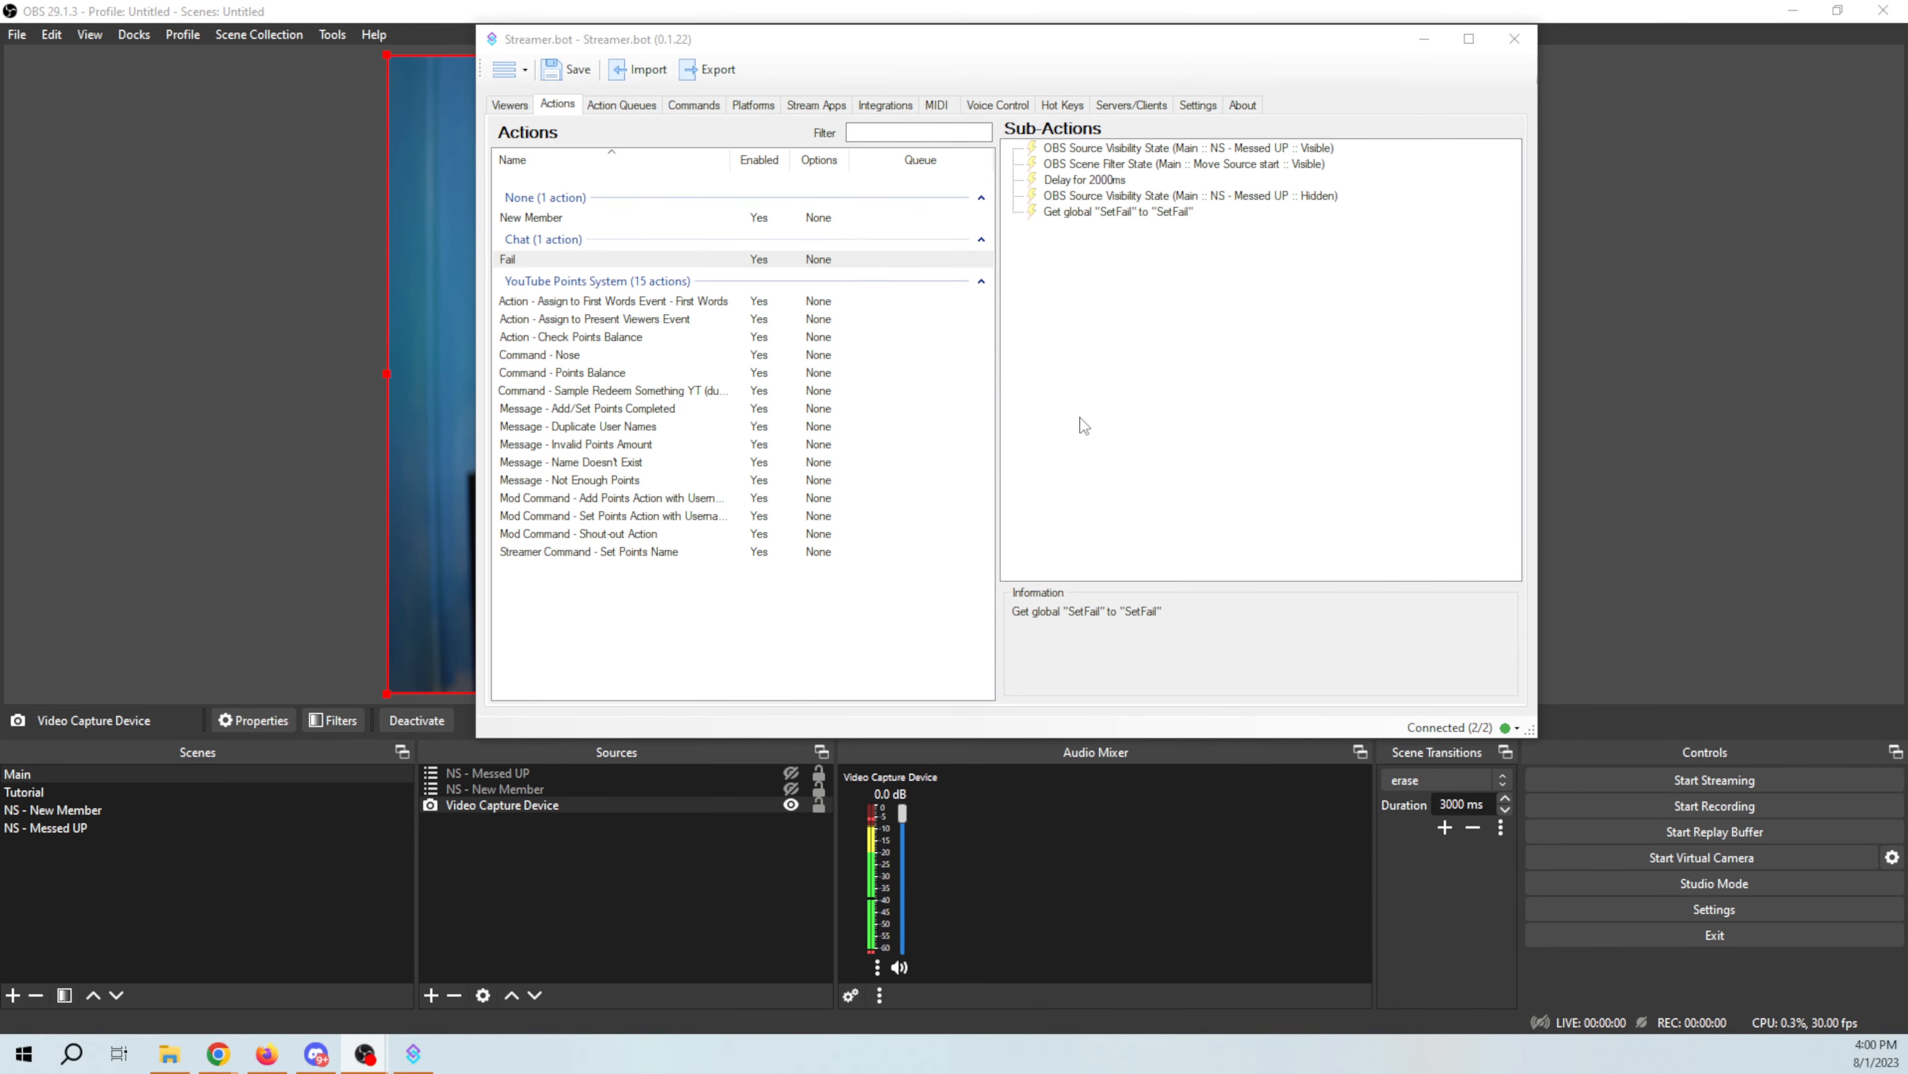
Step: Add a Global (Set) sub-action that increments the persisted global SeFail by 1
right_click(1081, 421)
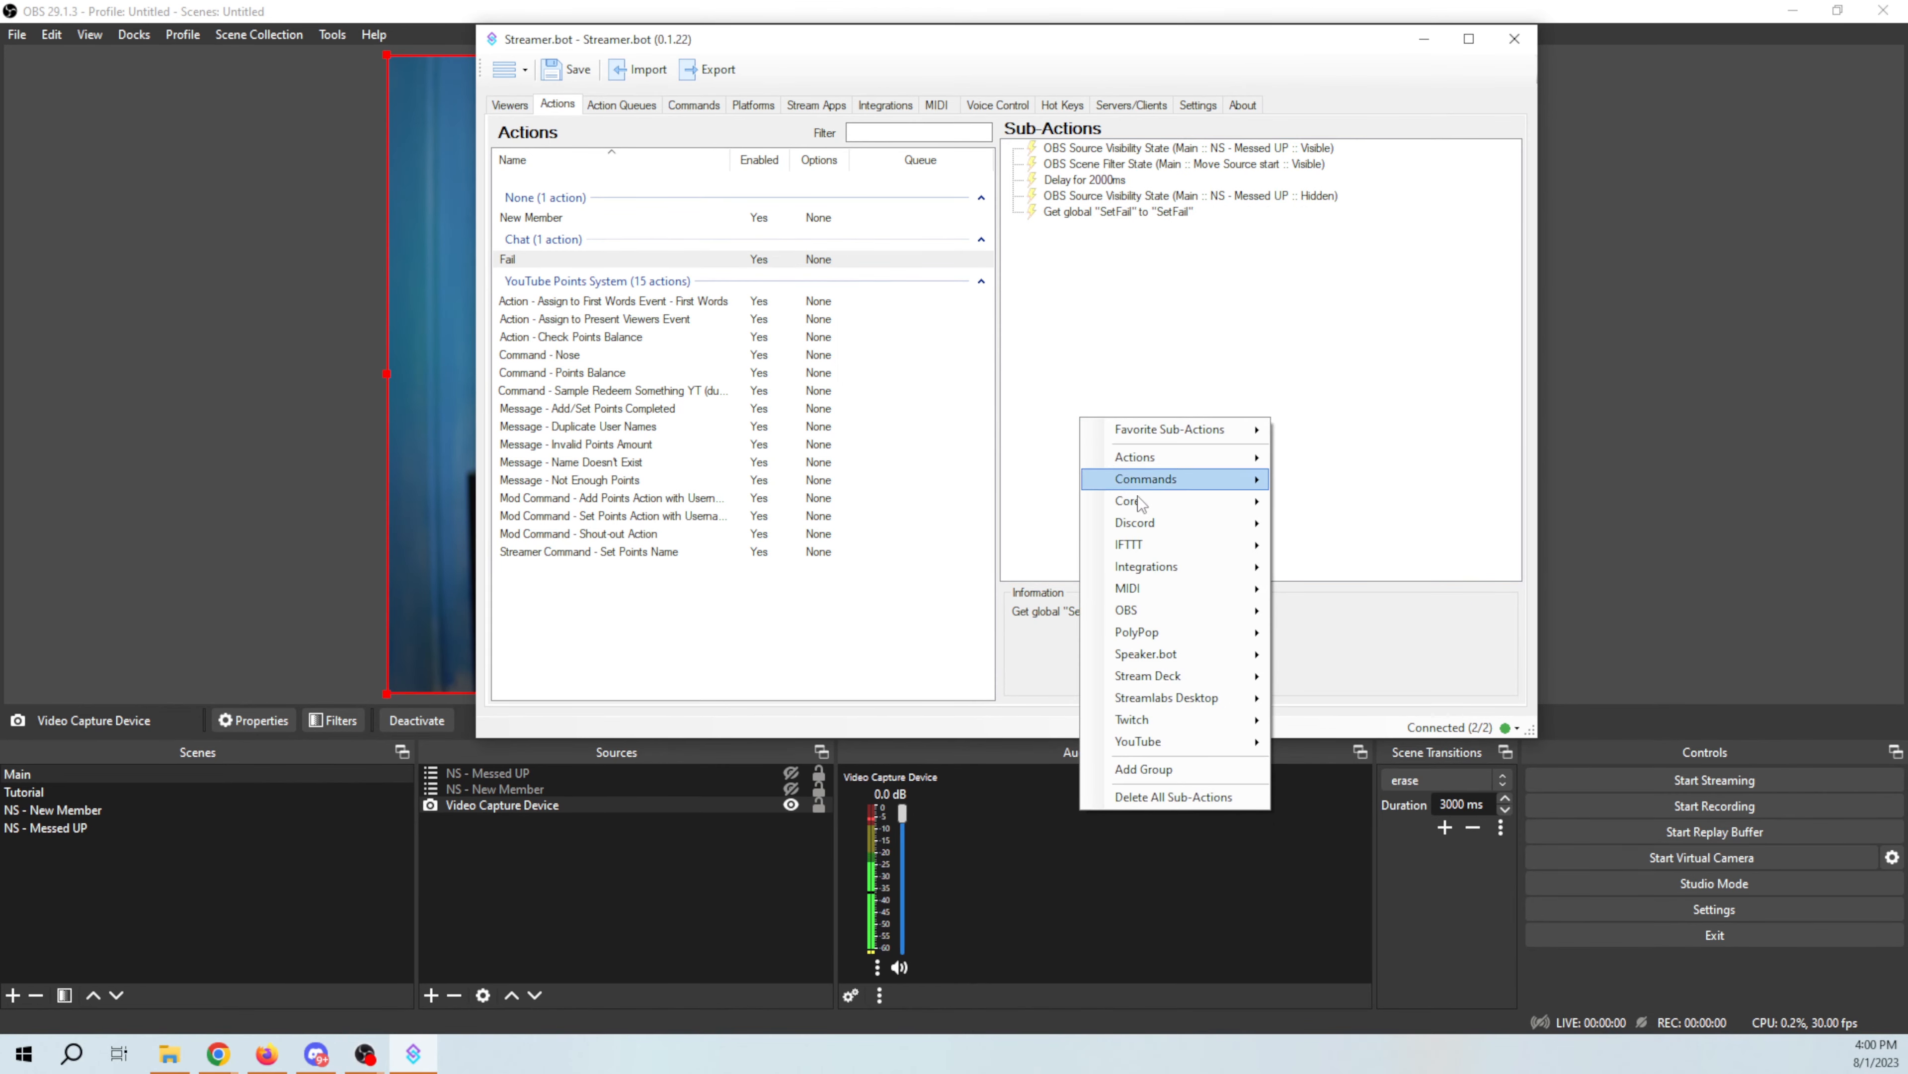
mouse_move(1140, 498)
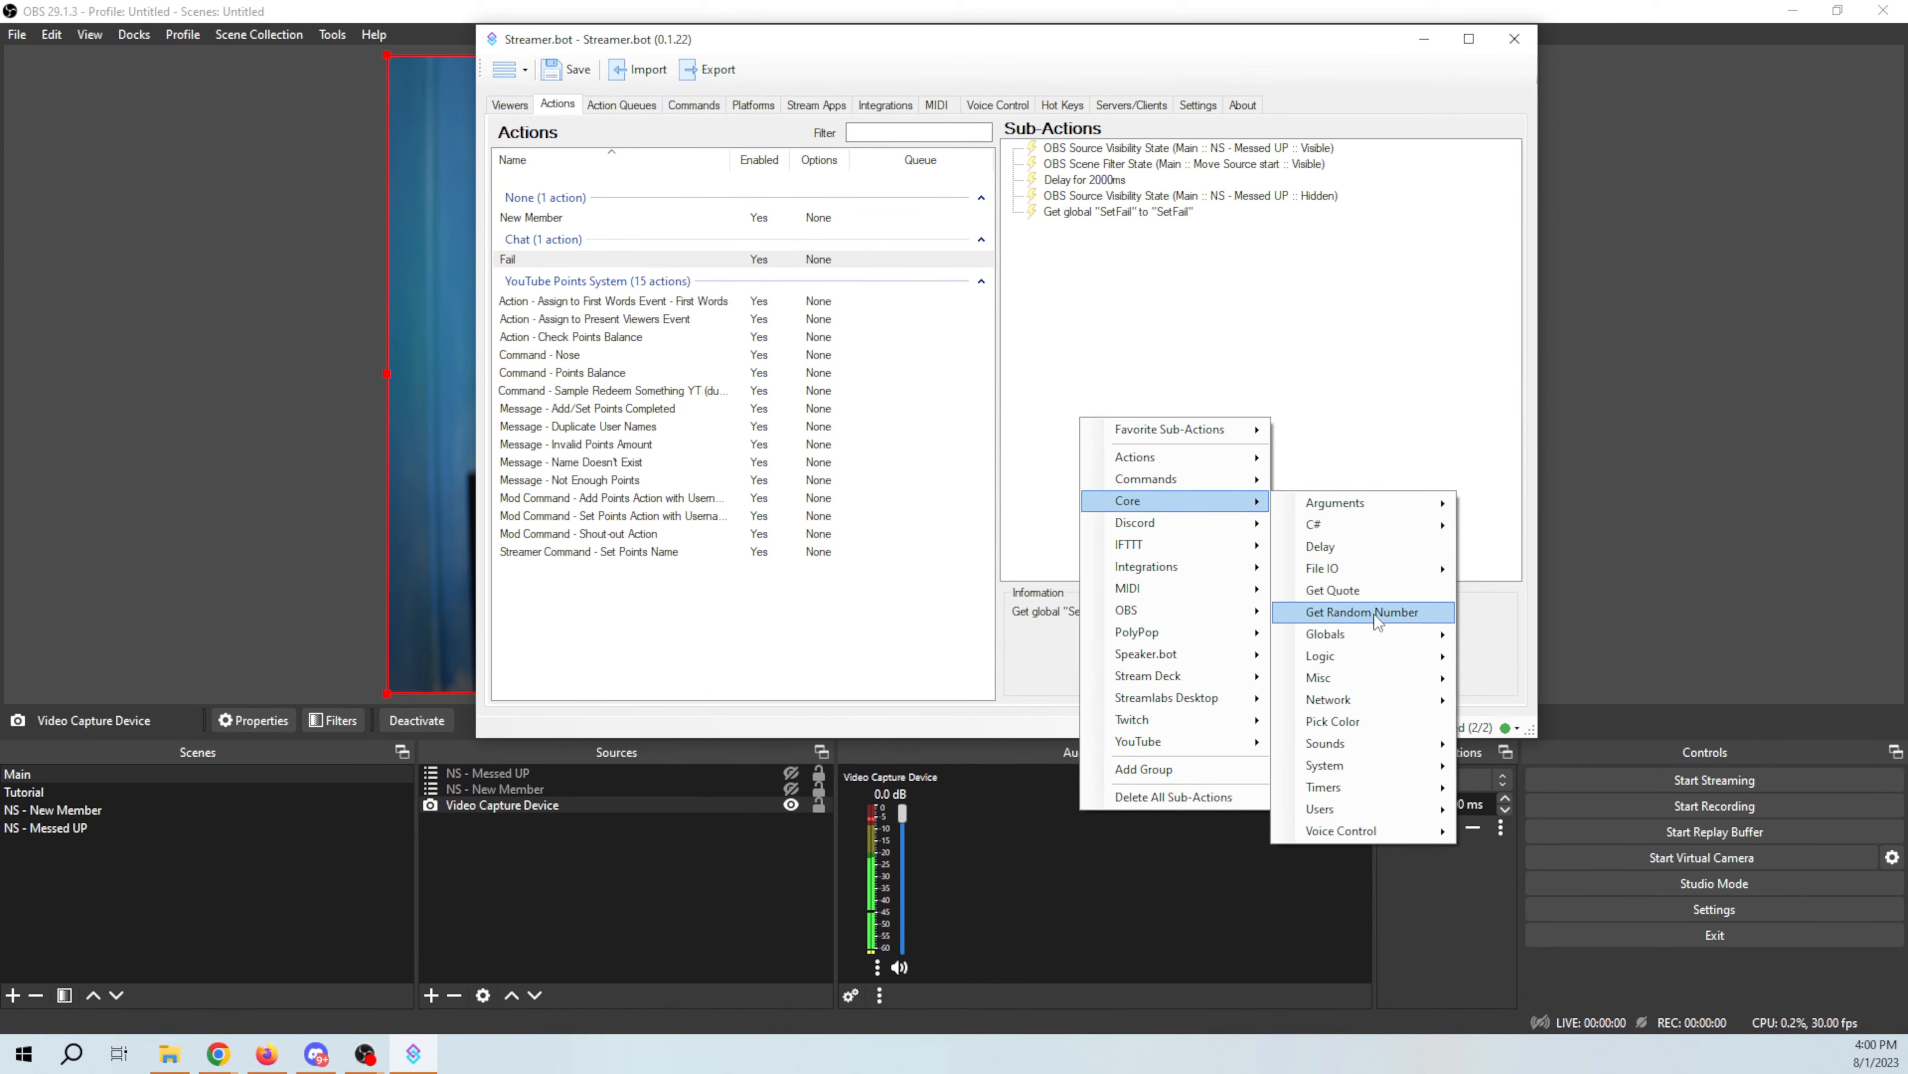
mouse_move(1372, 631)
left_click(1509, 658)
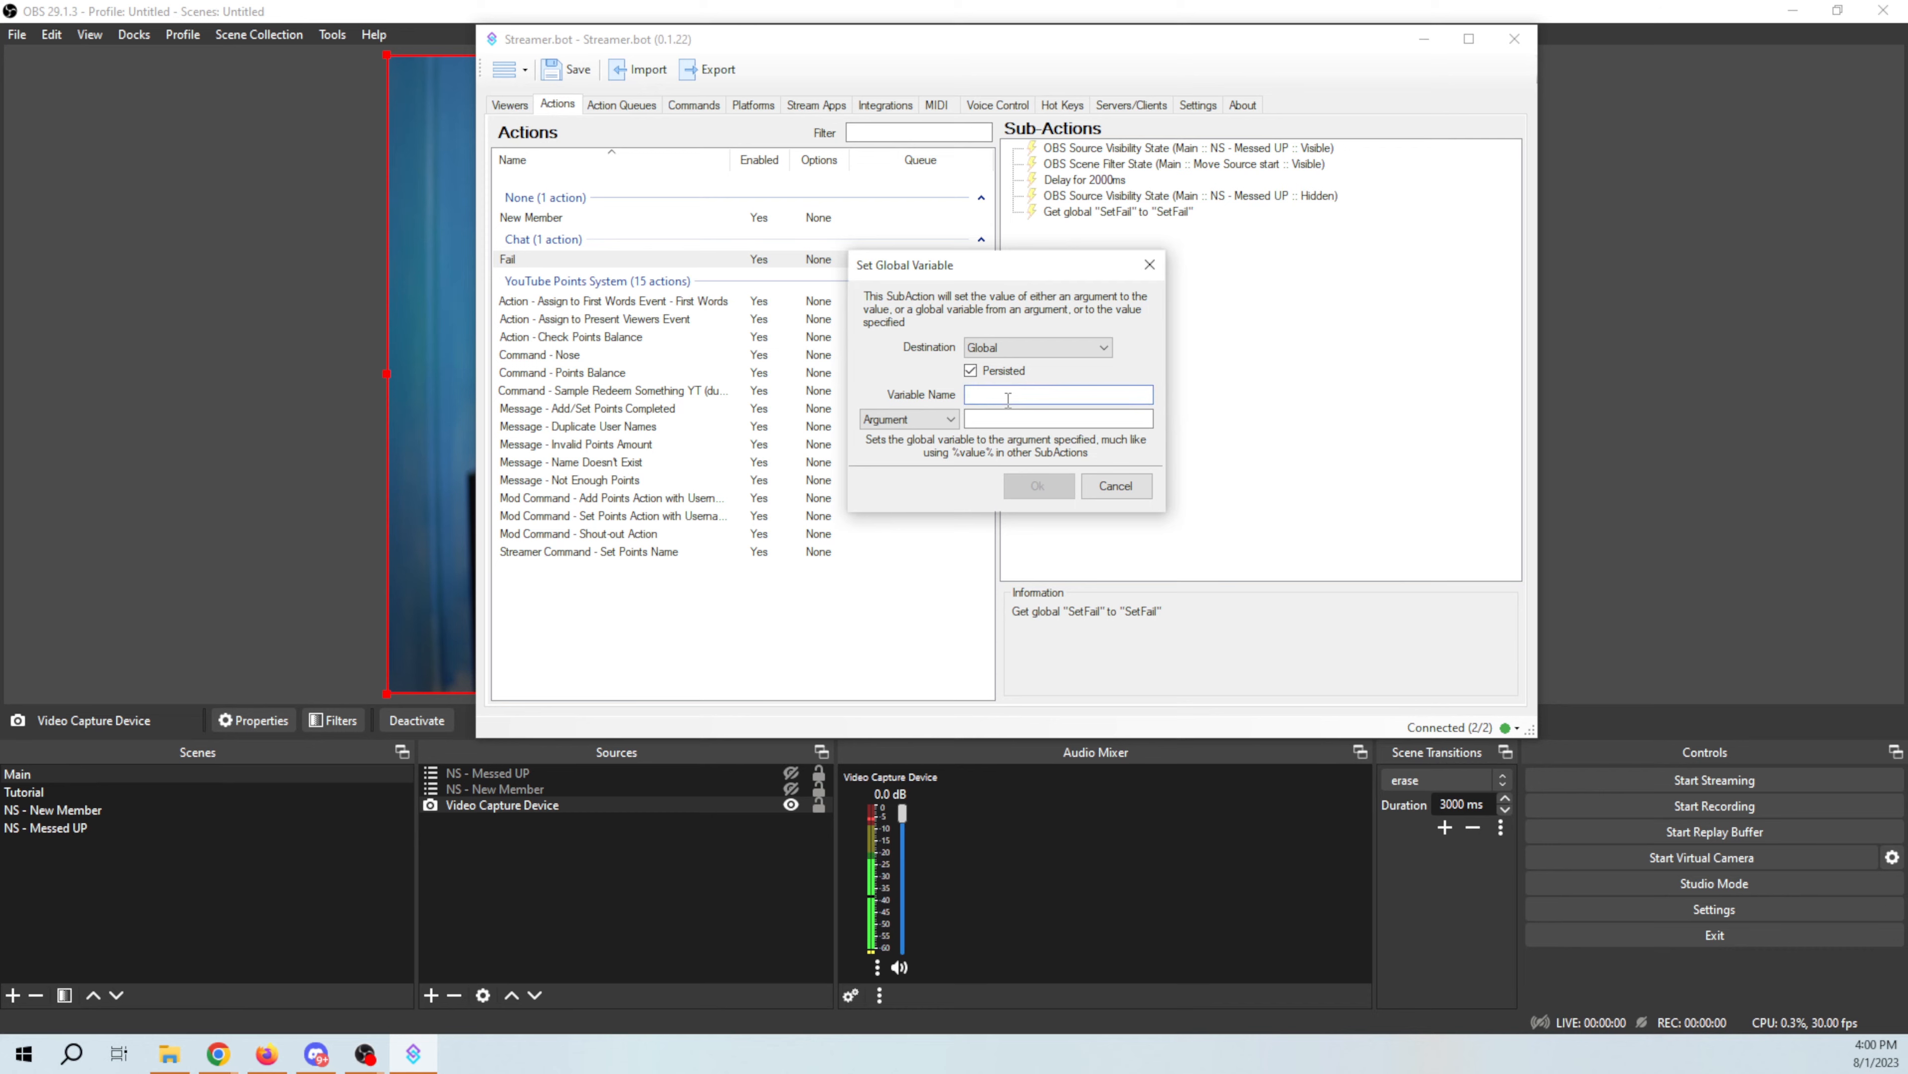
left_click(1008, 399)
type("SetFa")
left_click(948, 420)
left_click(932, 463)
left_click(1021, 423)
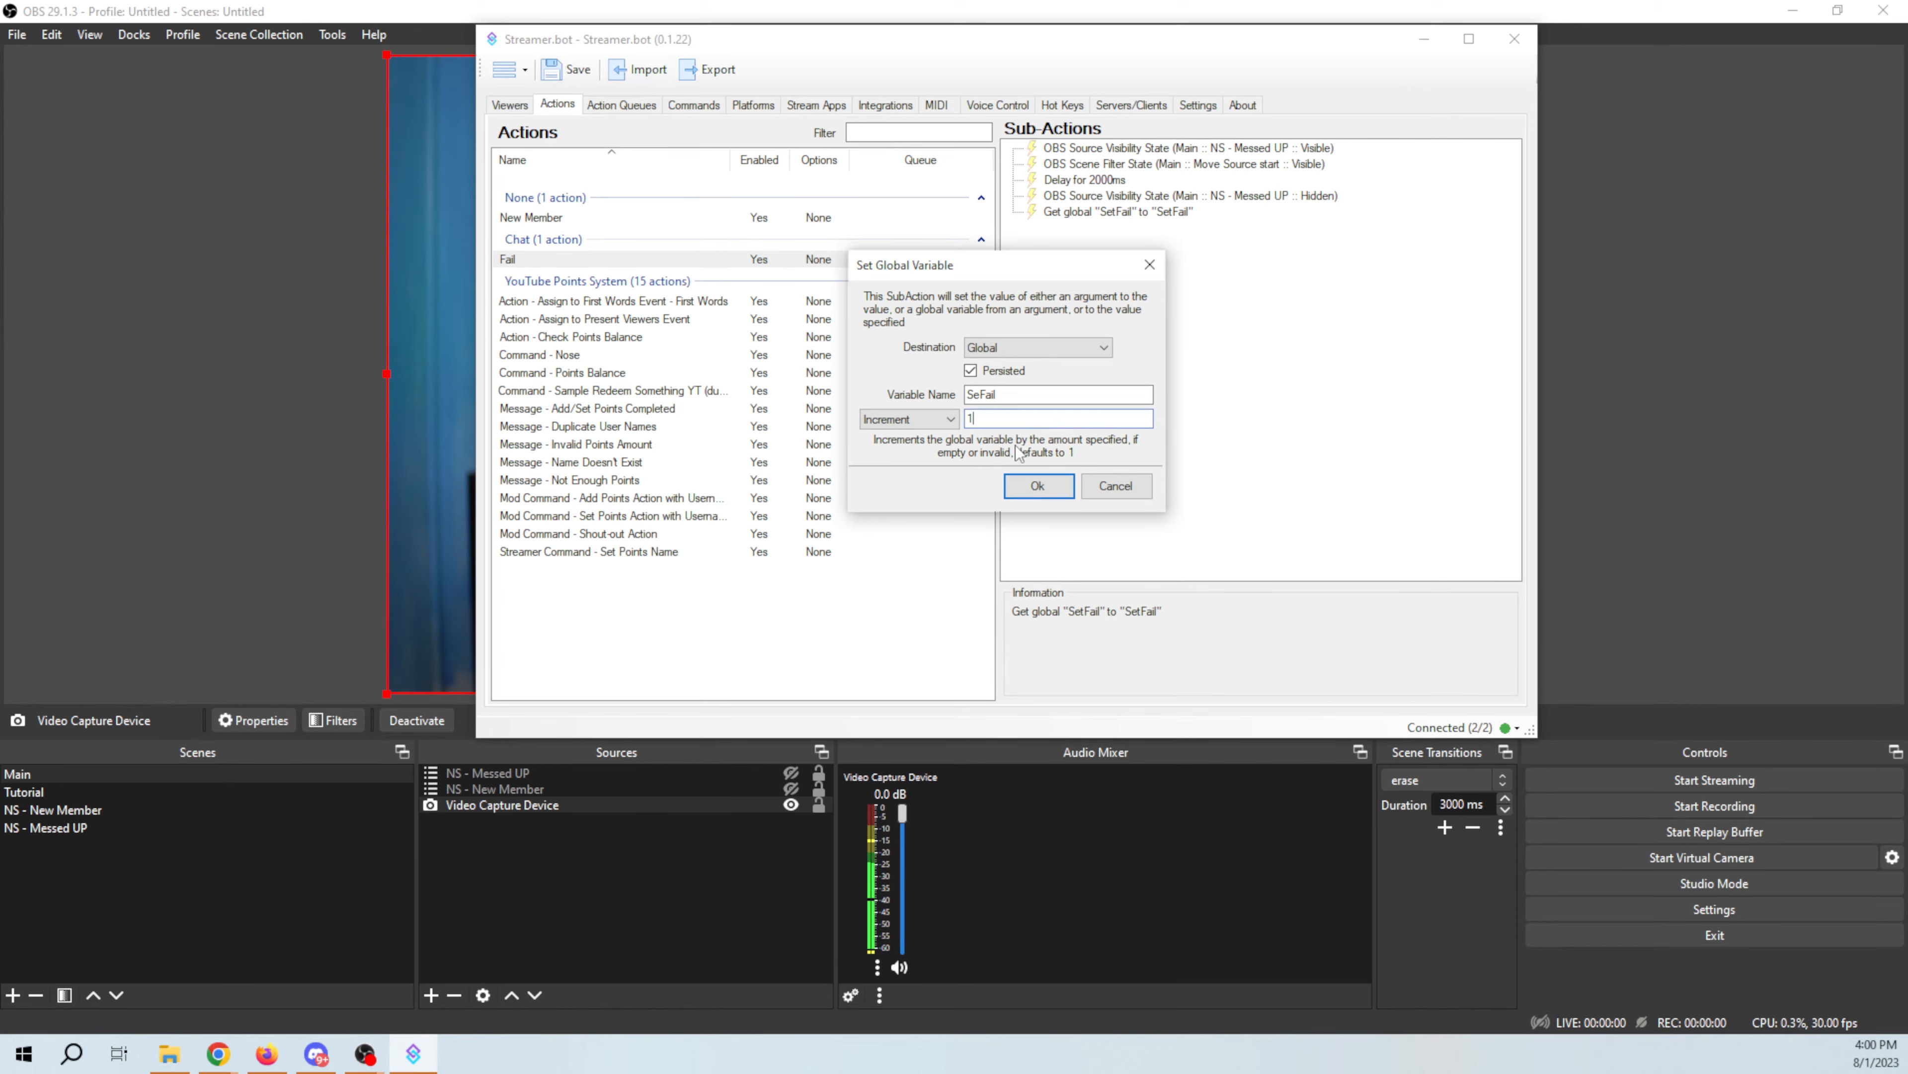
left_click(1039, 485)
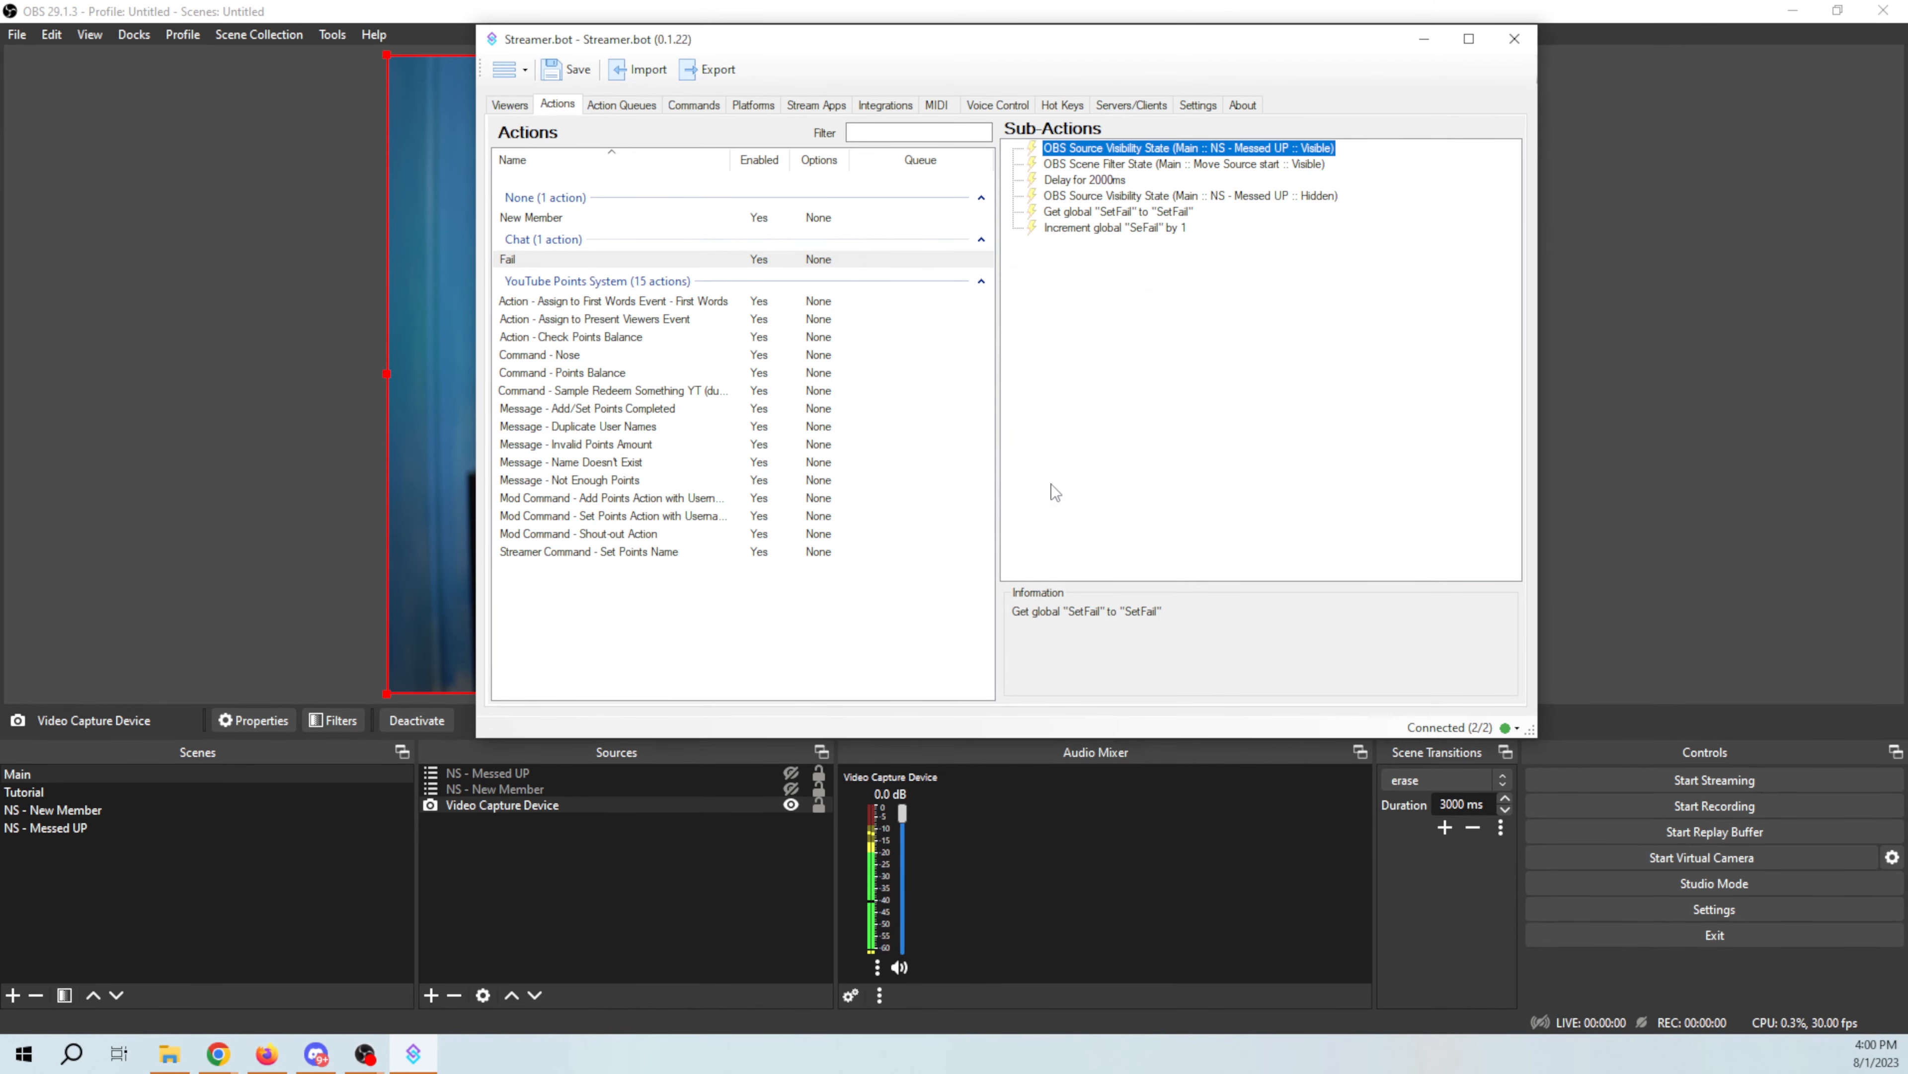
Step: Duplicate the Get global SetFail sub-action
left_click(1104, 214)
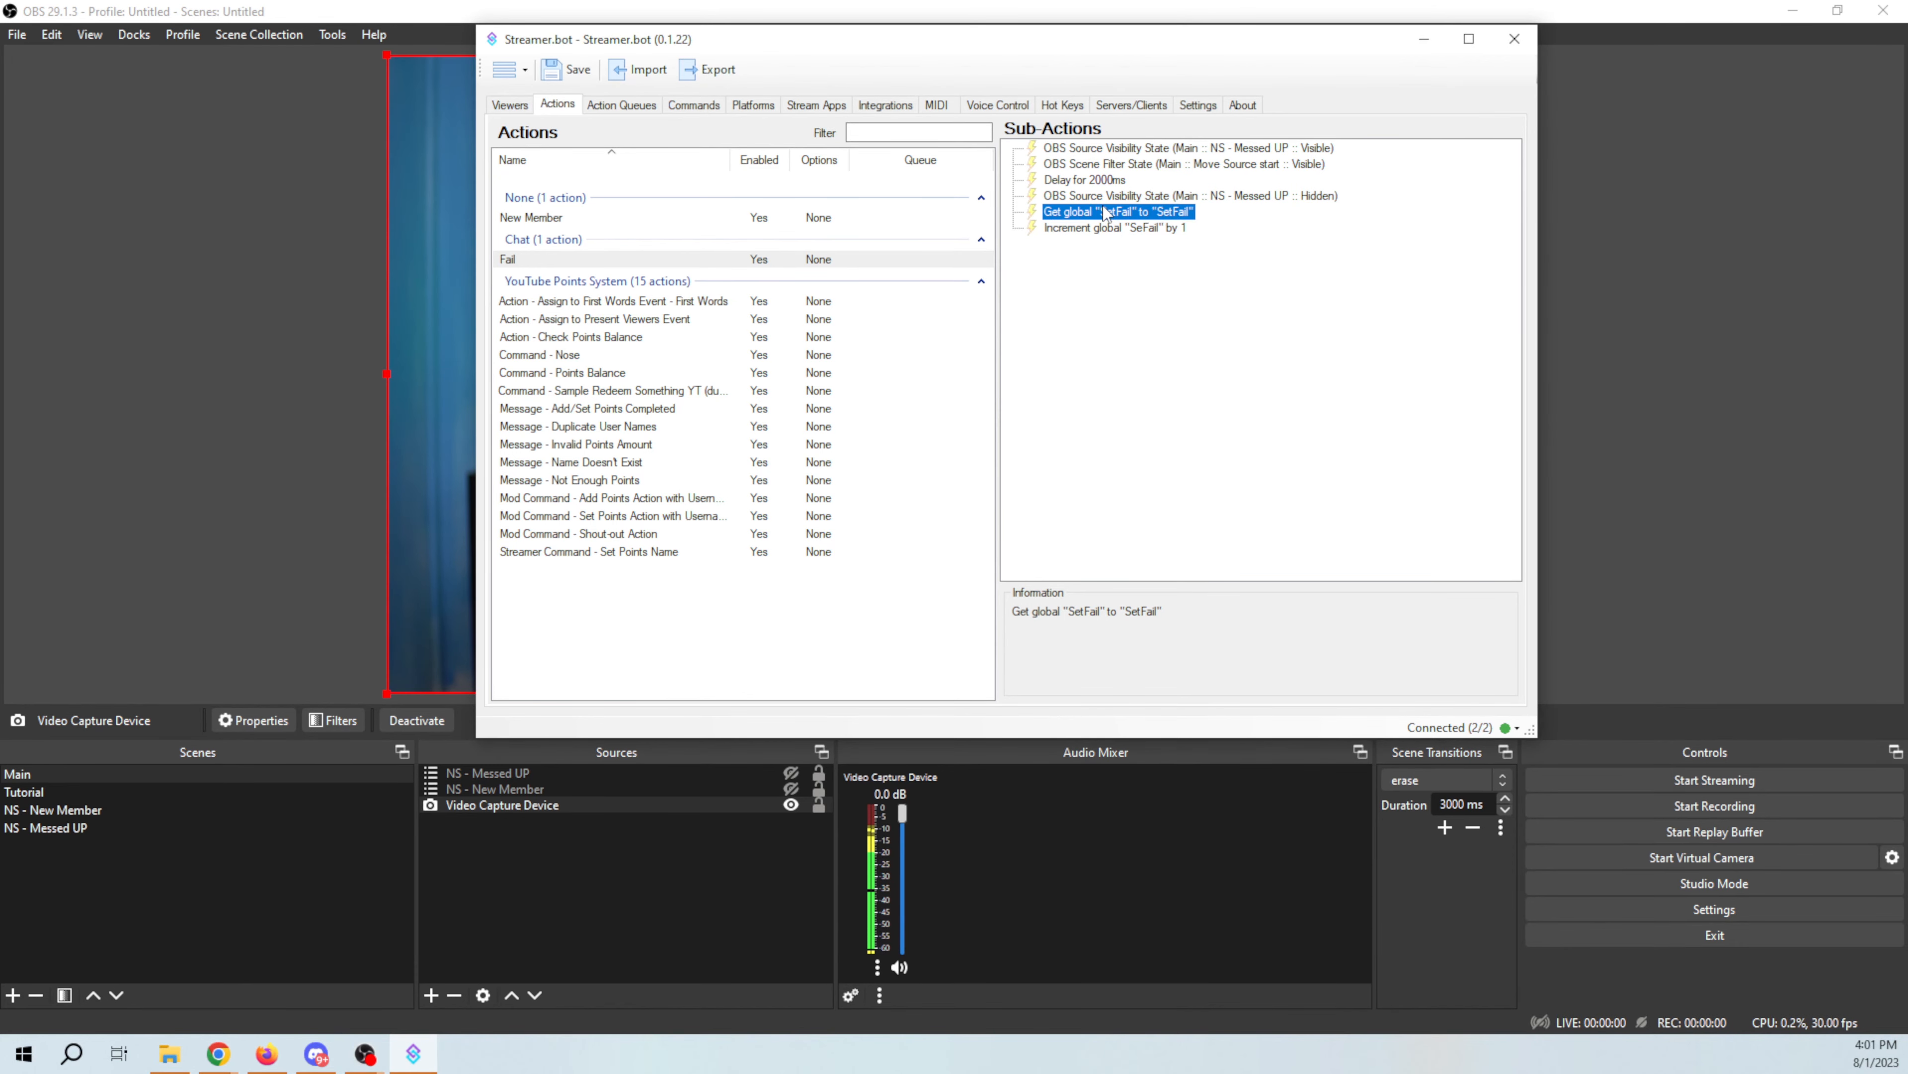
right_click(1104, 213)
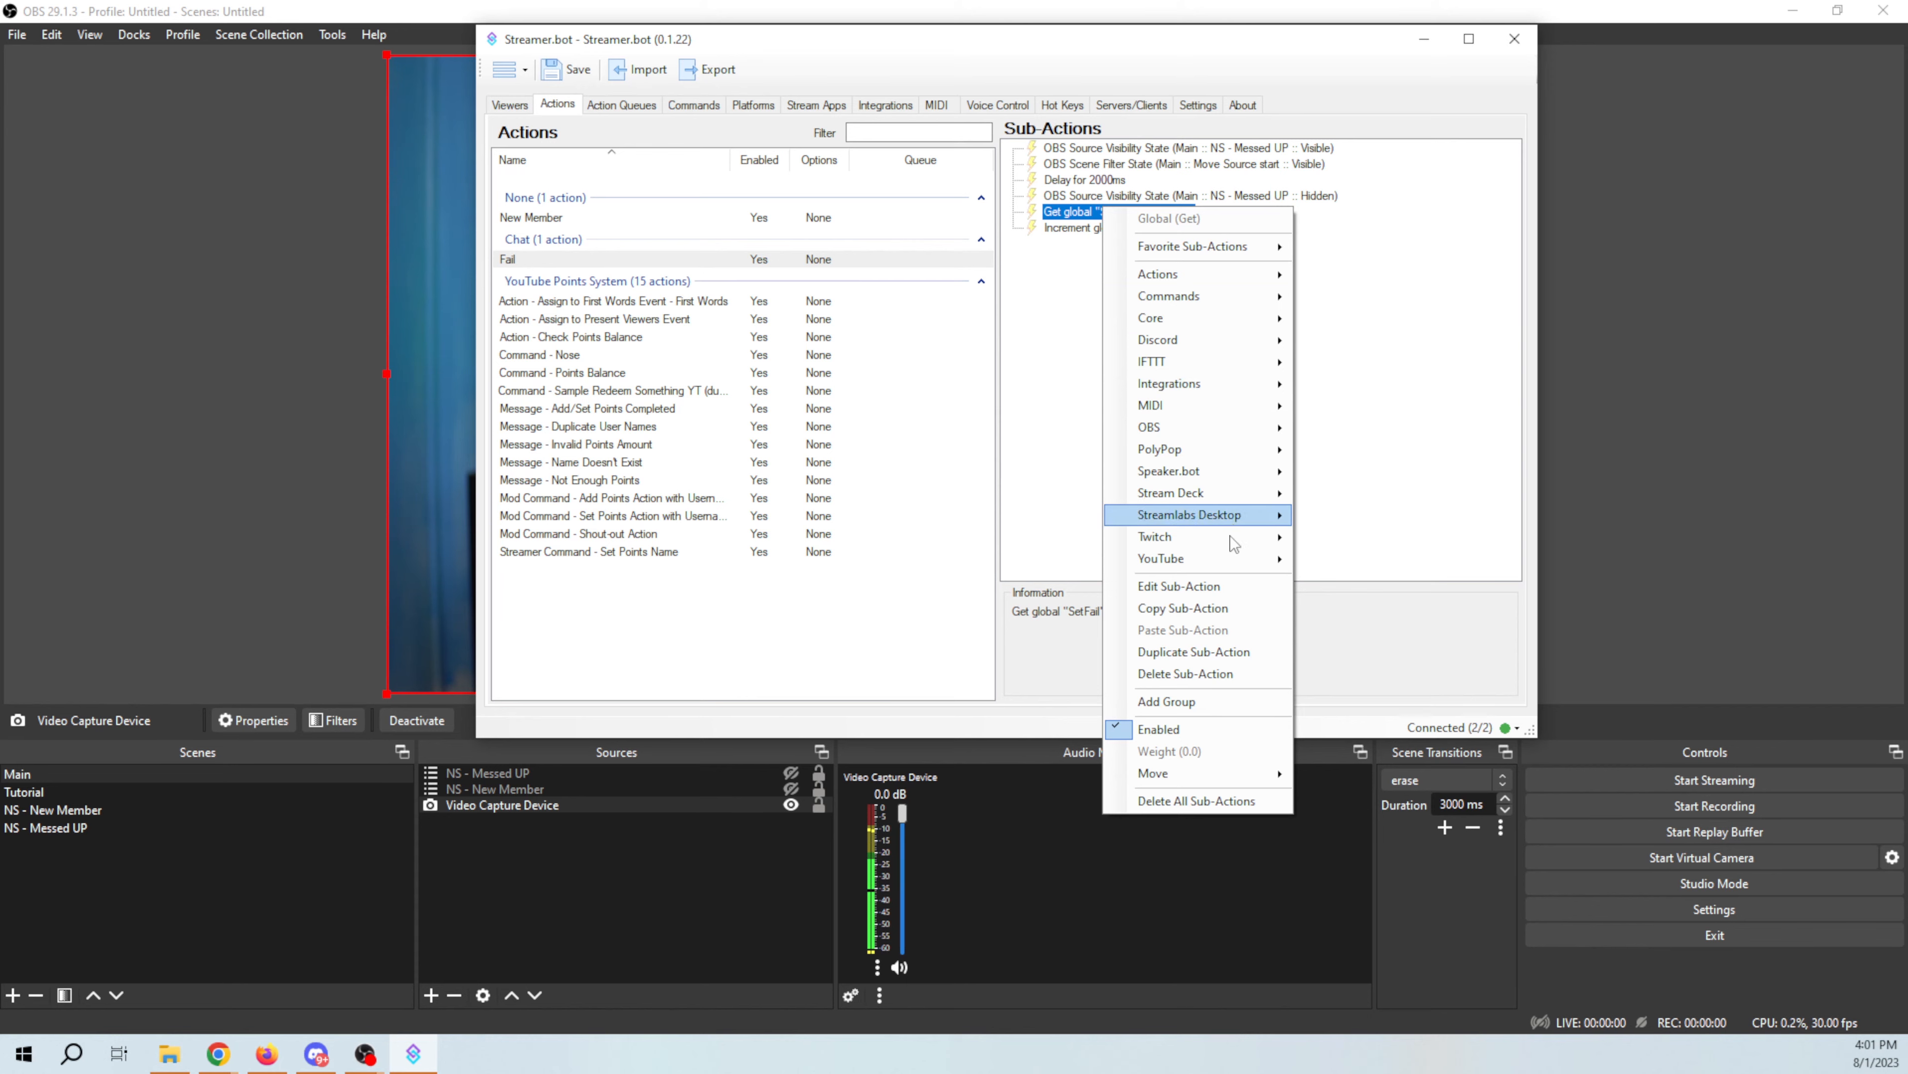
left_click(1246, 653)
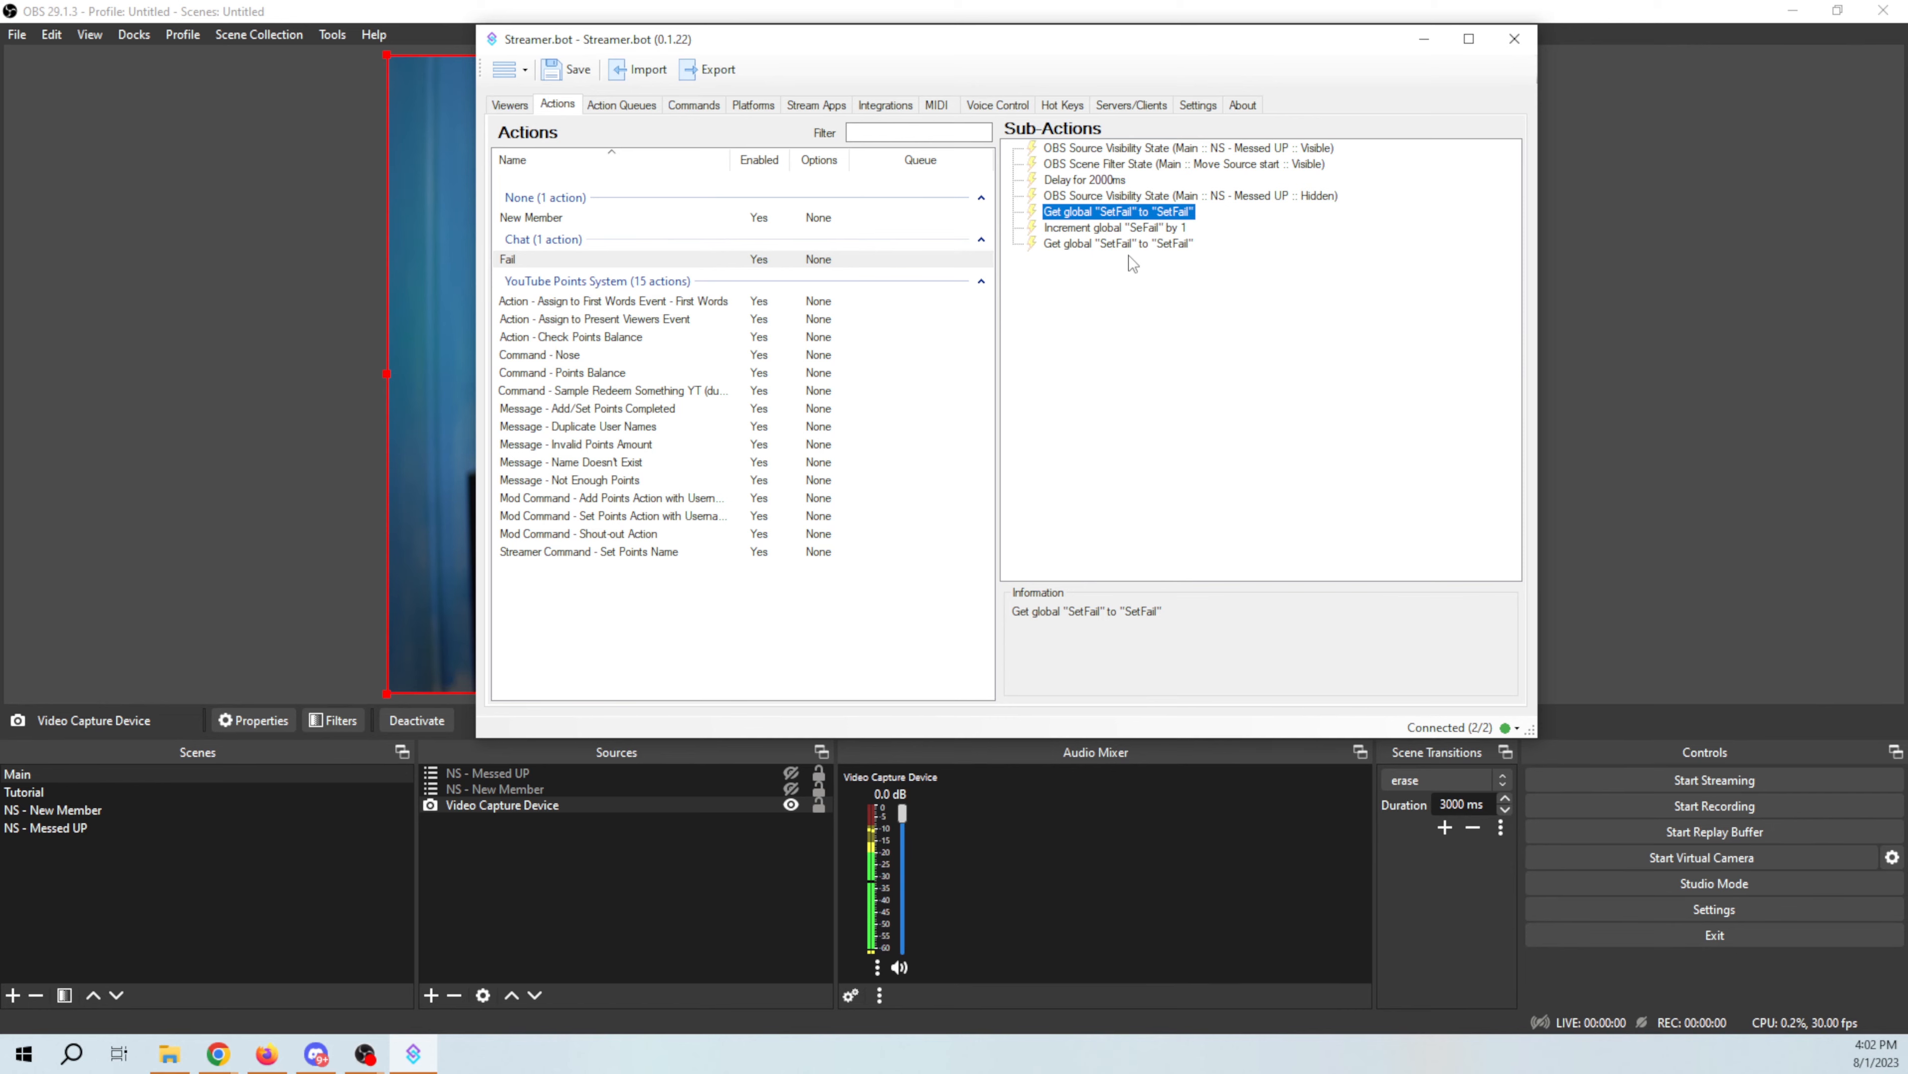
Step: Add an OBS Set GDI Text sub-action targeting scene NS - Messed UP, source Counter, with text %SetFail%
right_click(1132, 349)
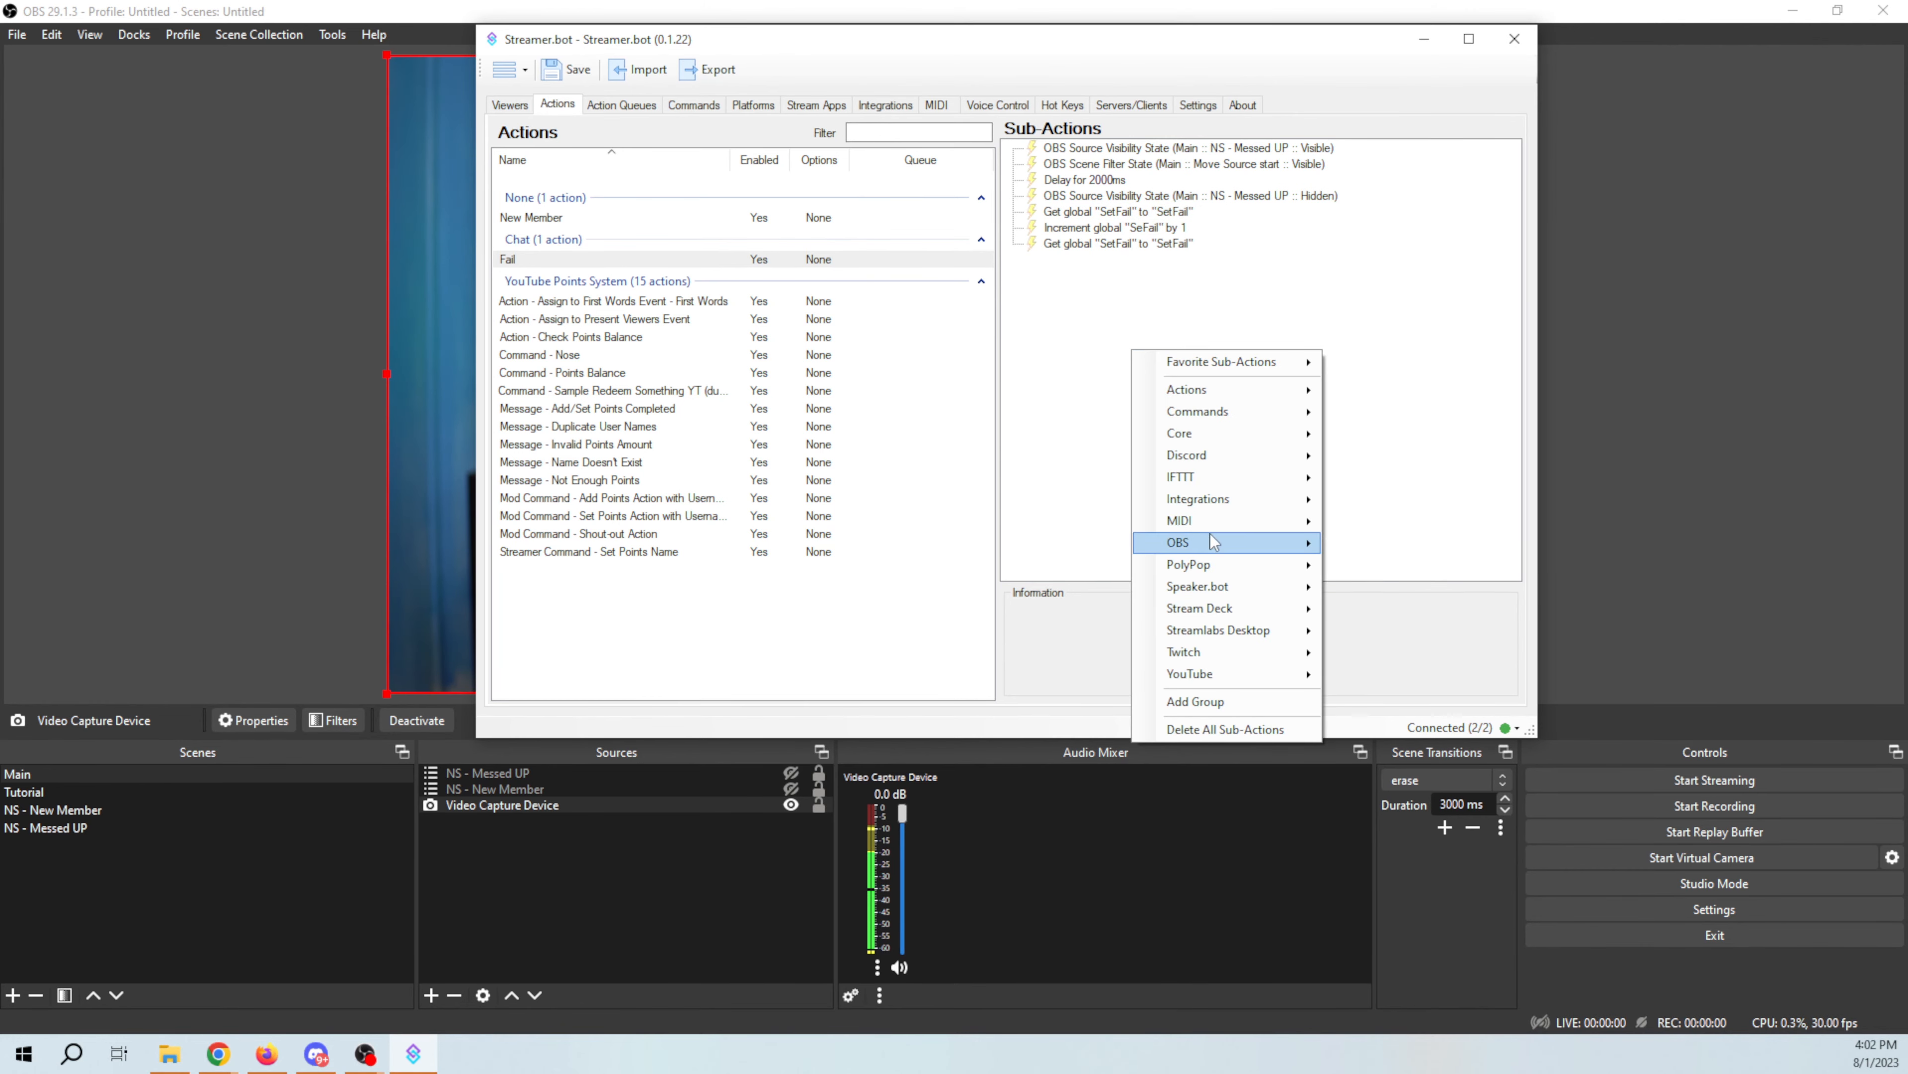
mouse_move(1211, 540)
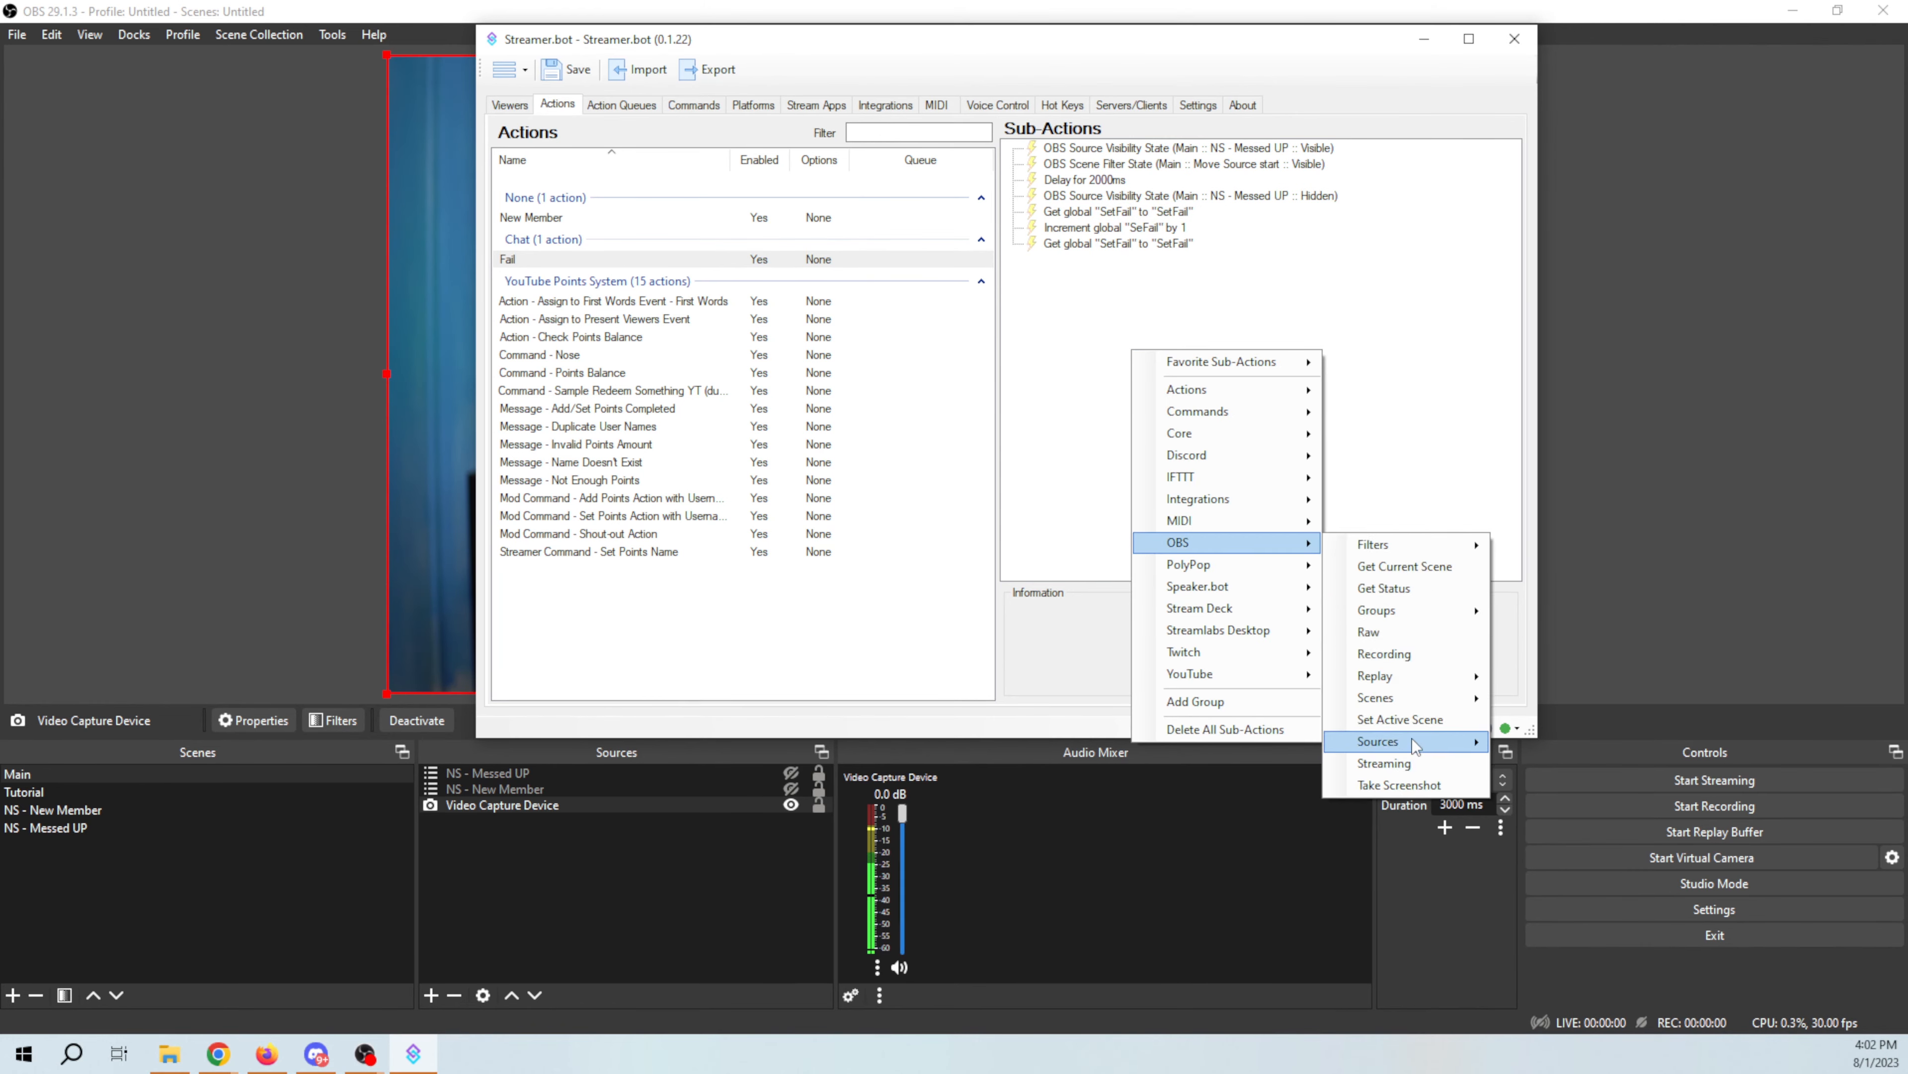
mouse_move(1413, 742)
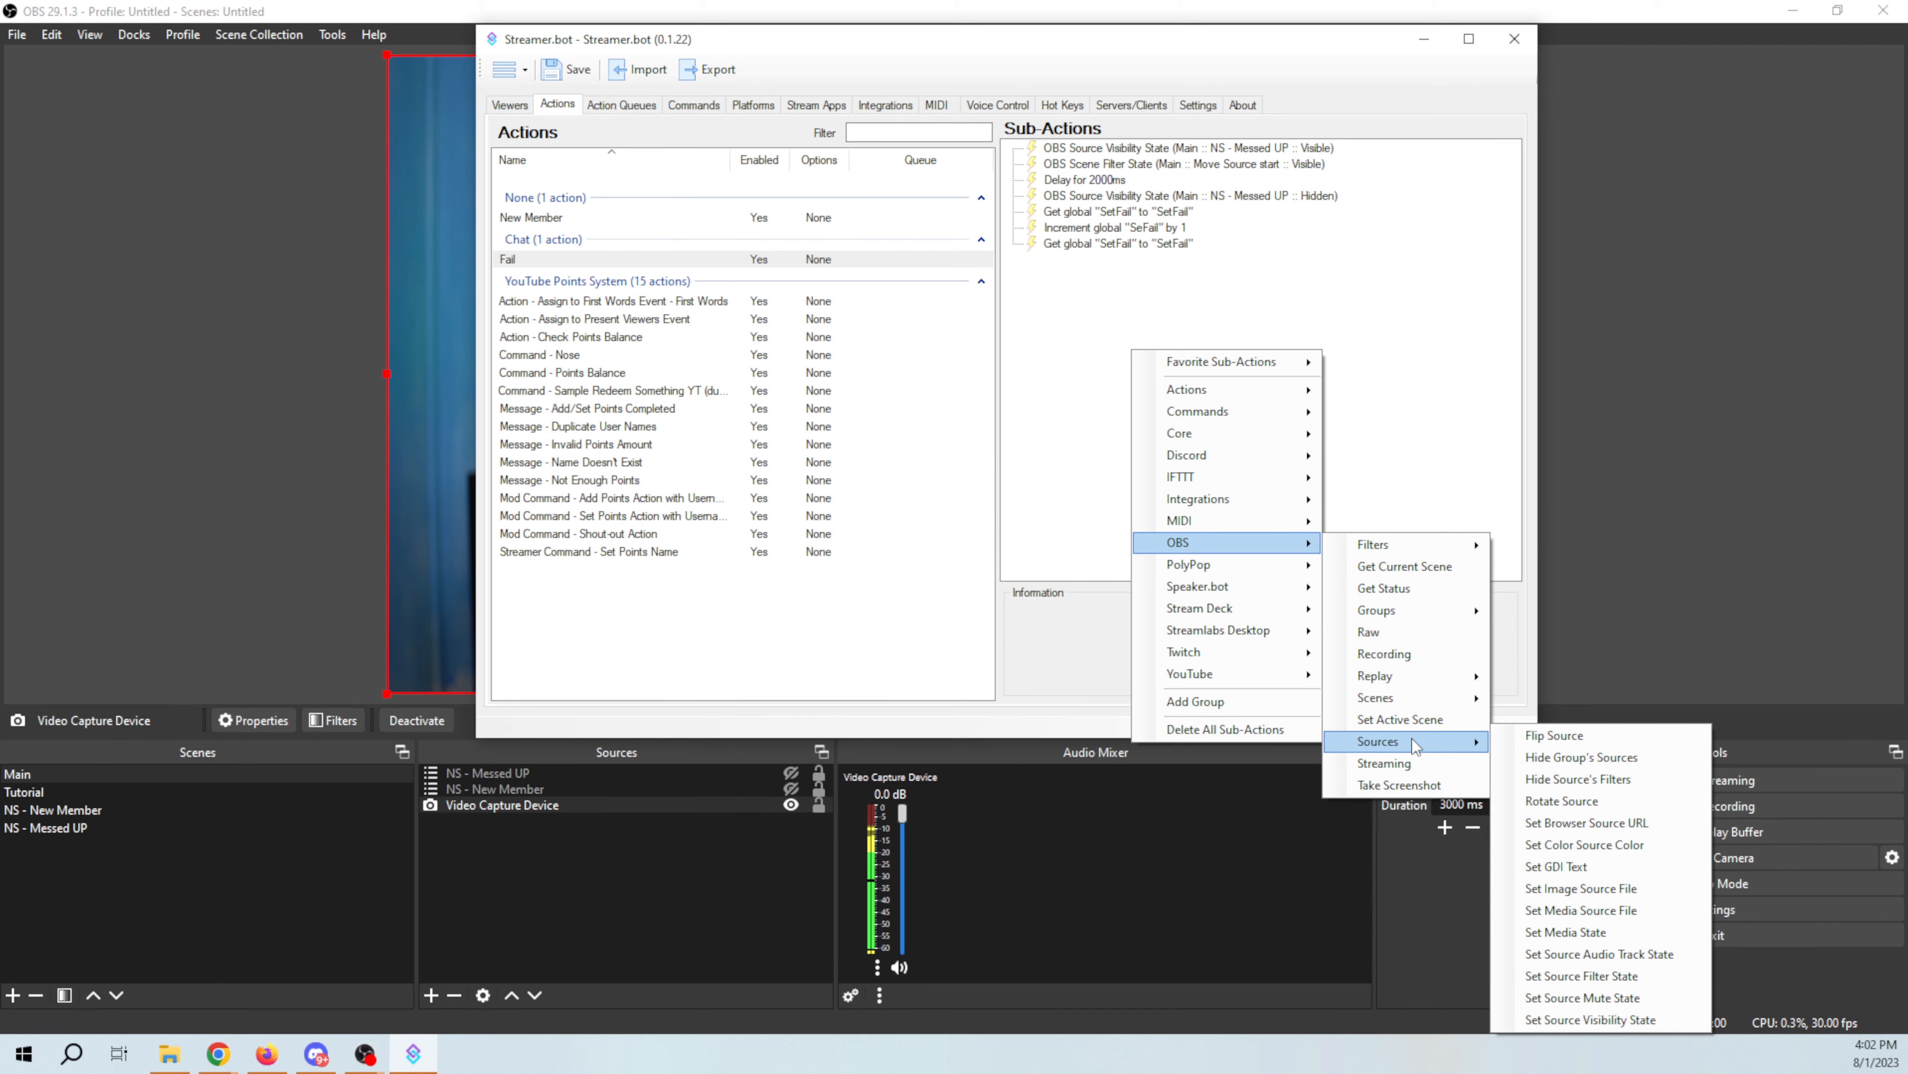
left_click(1610, 862)
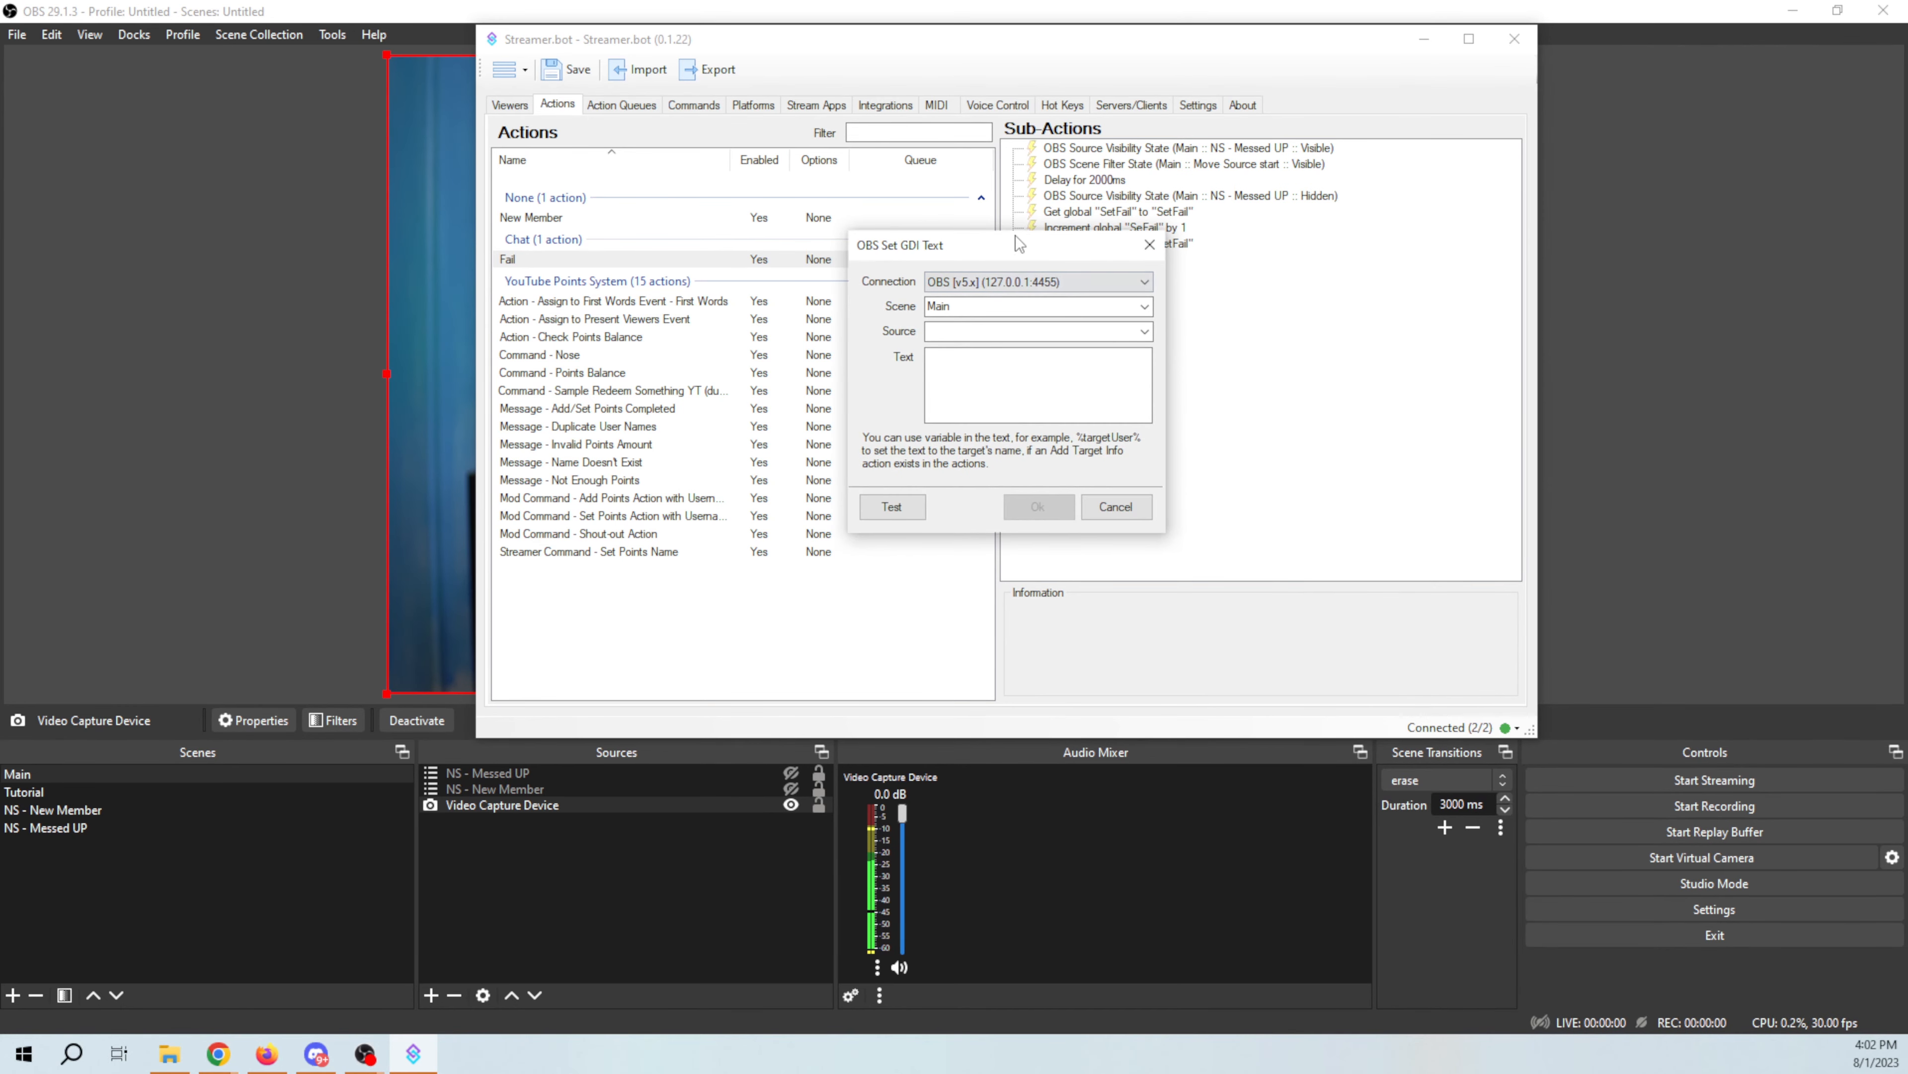
left_click_drag(1014, 239, 1342, 344)
left_click(1470, 411)
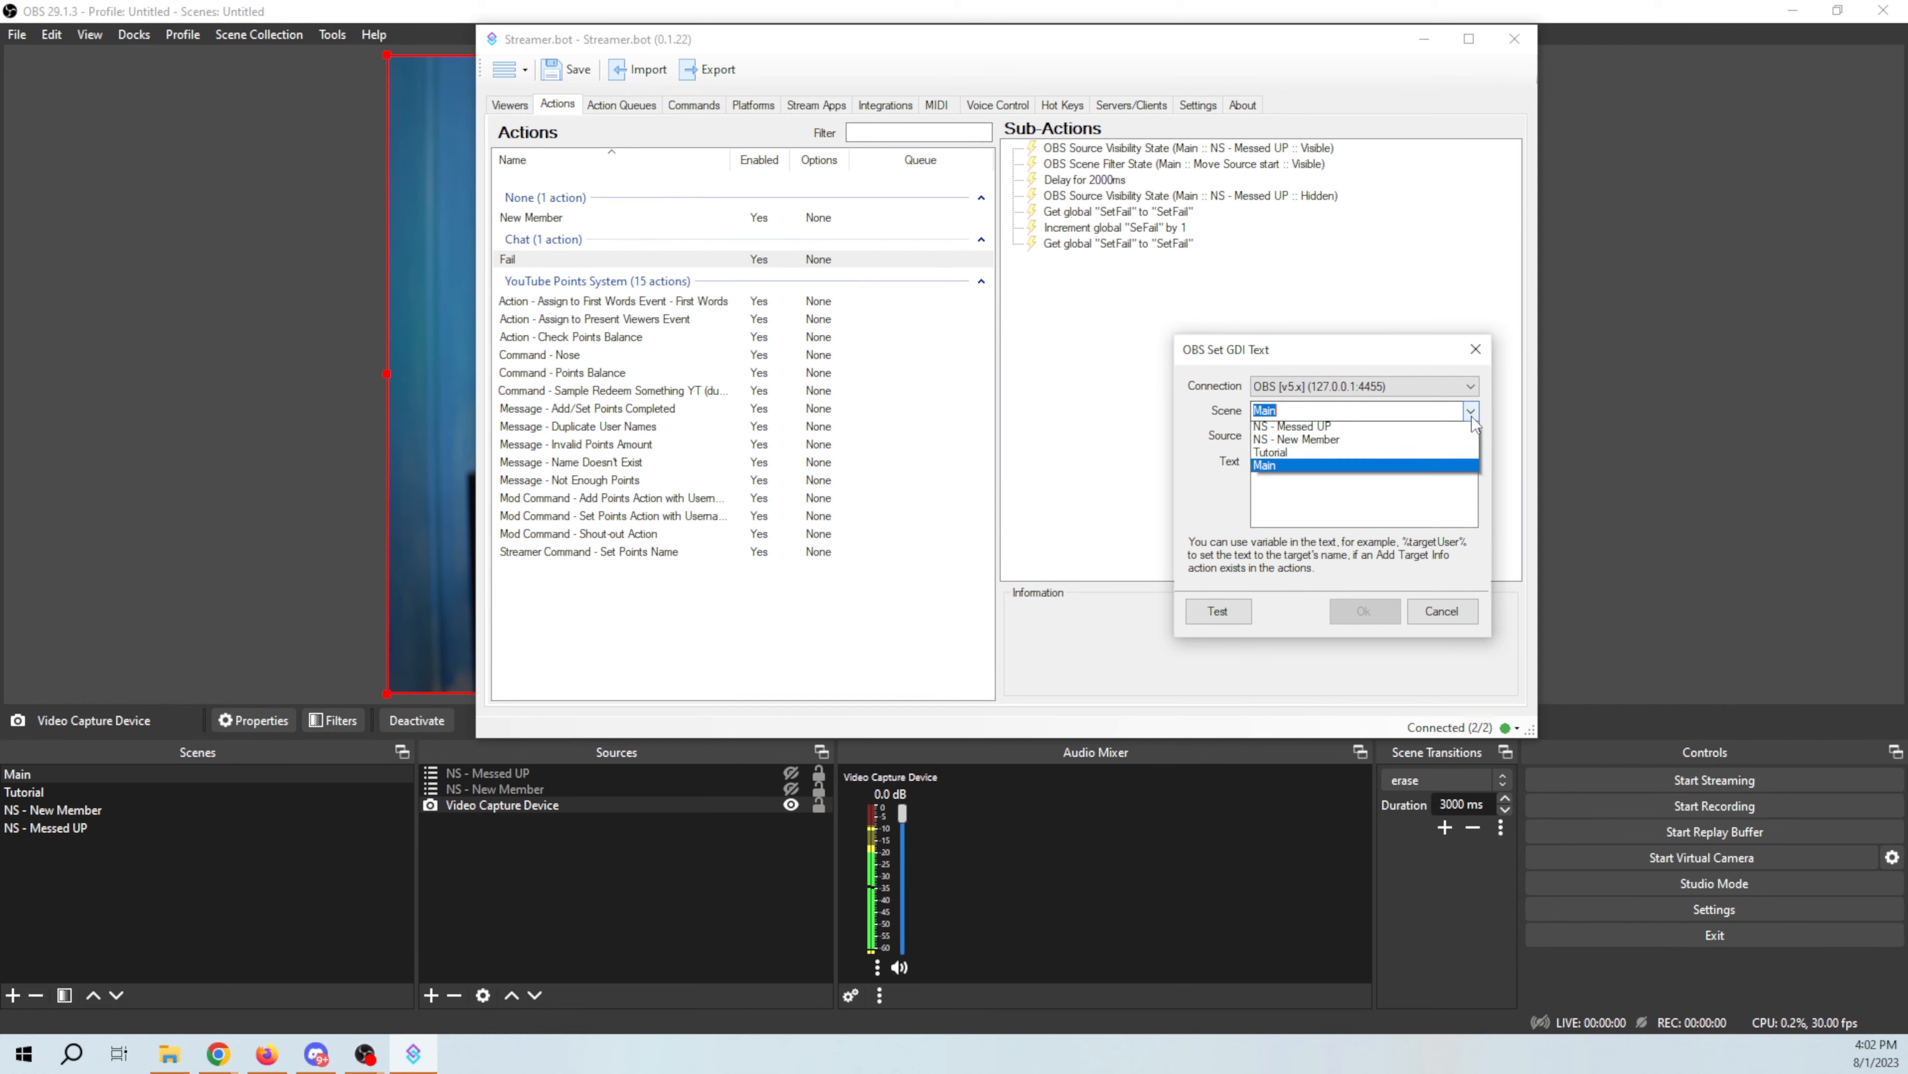
left_click(1403, 431)
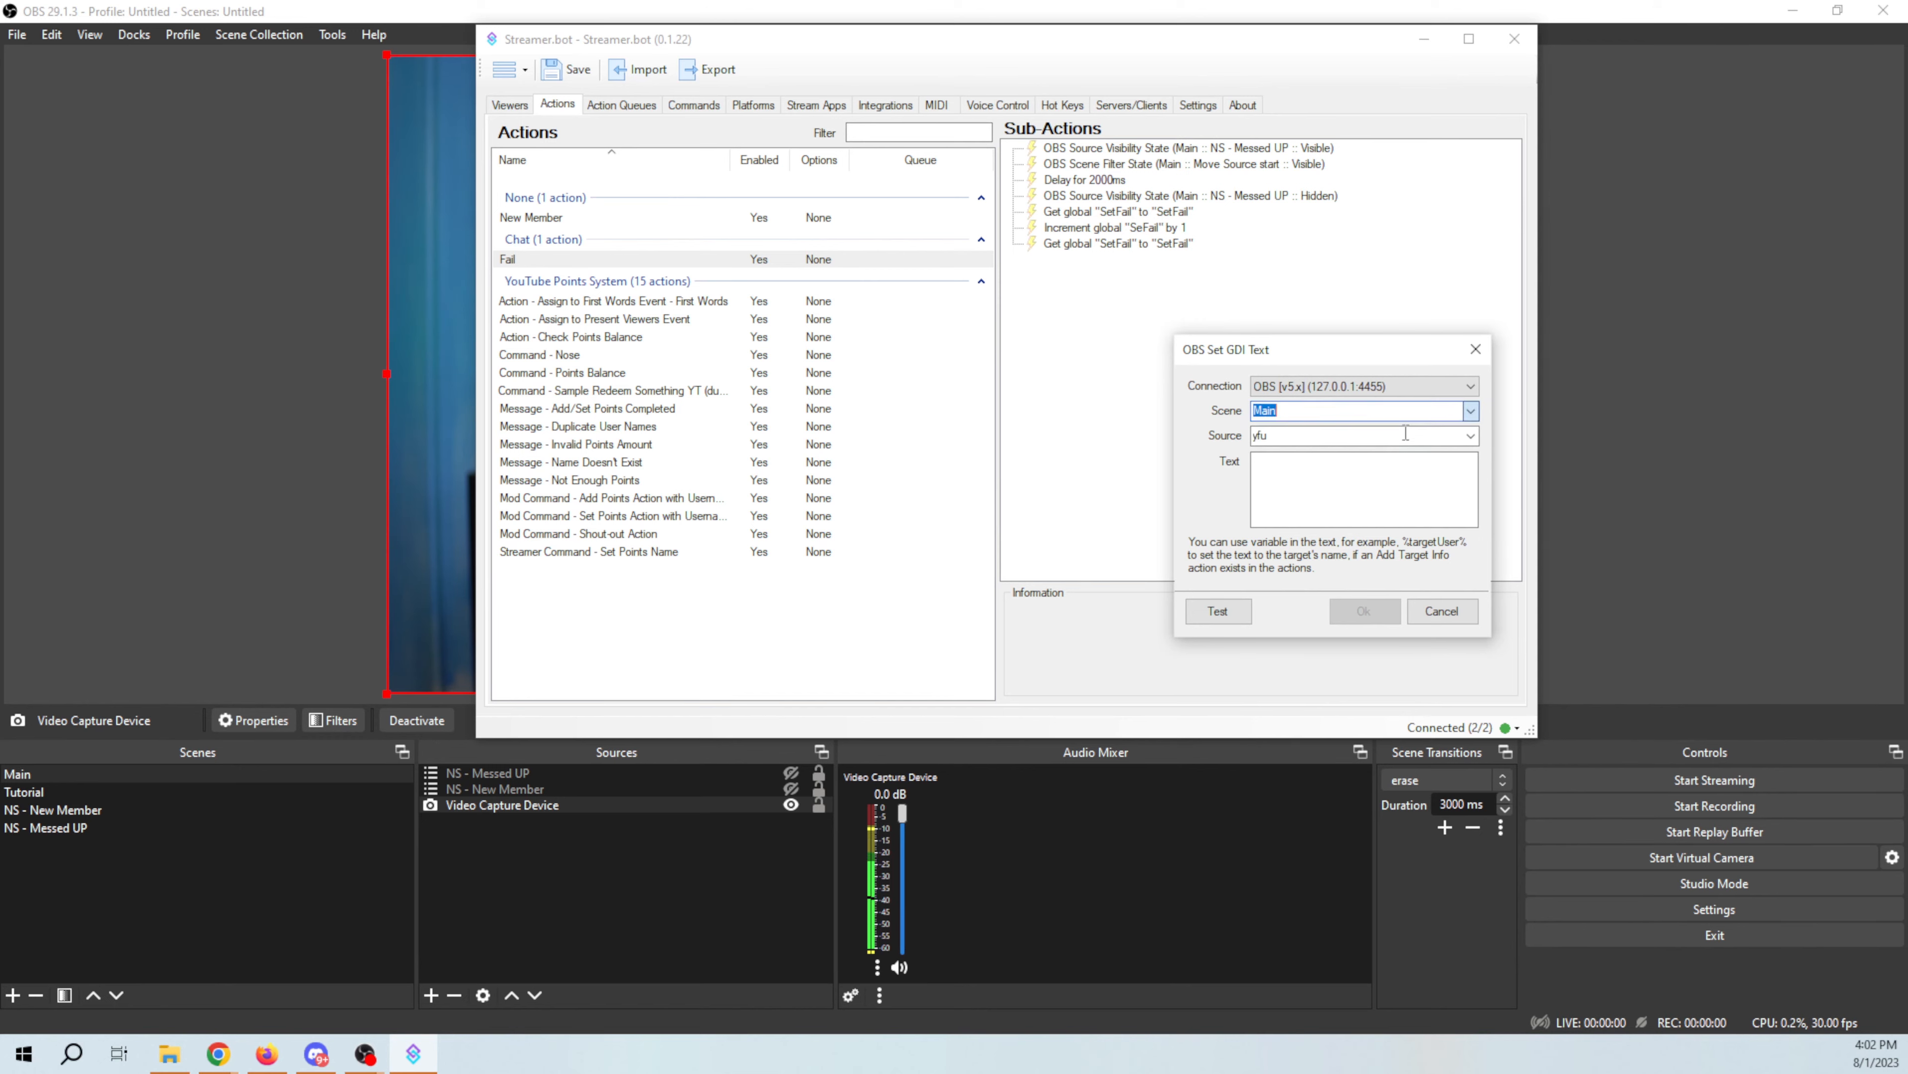
left_click(1471, 436)
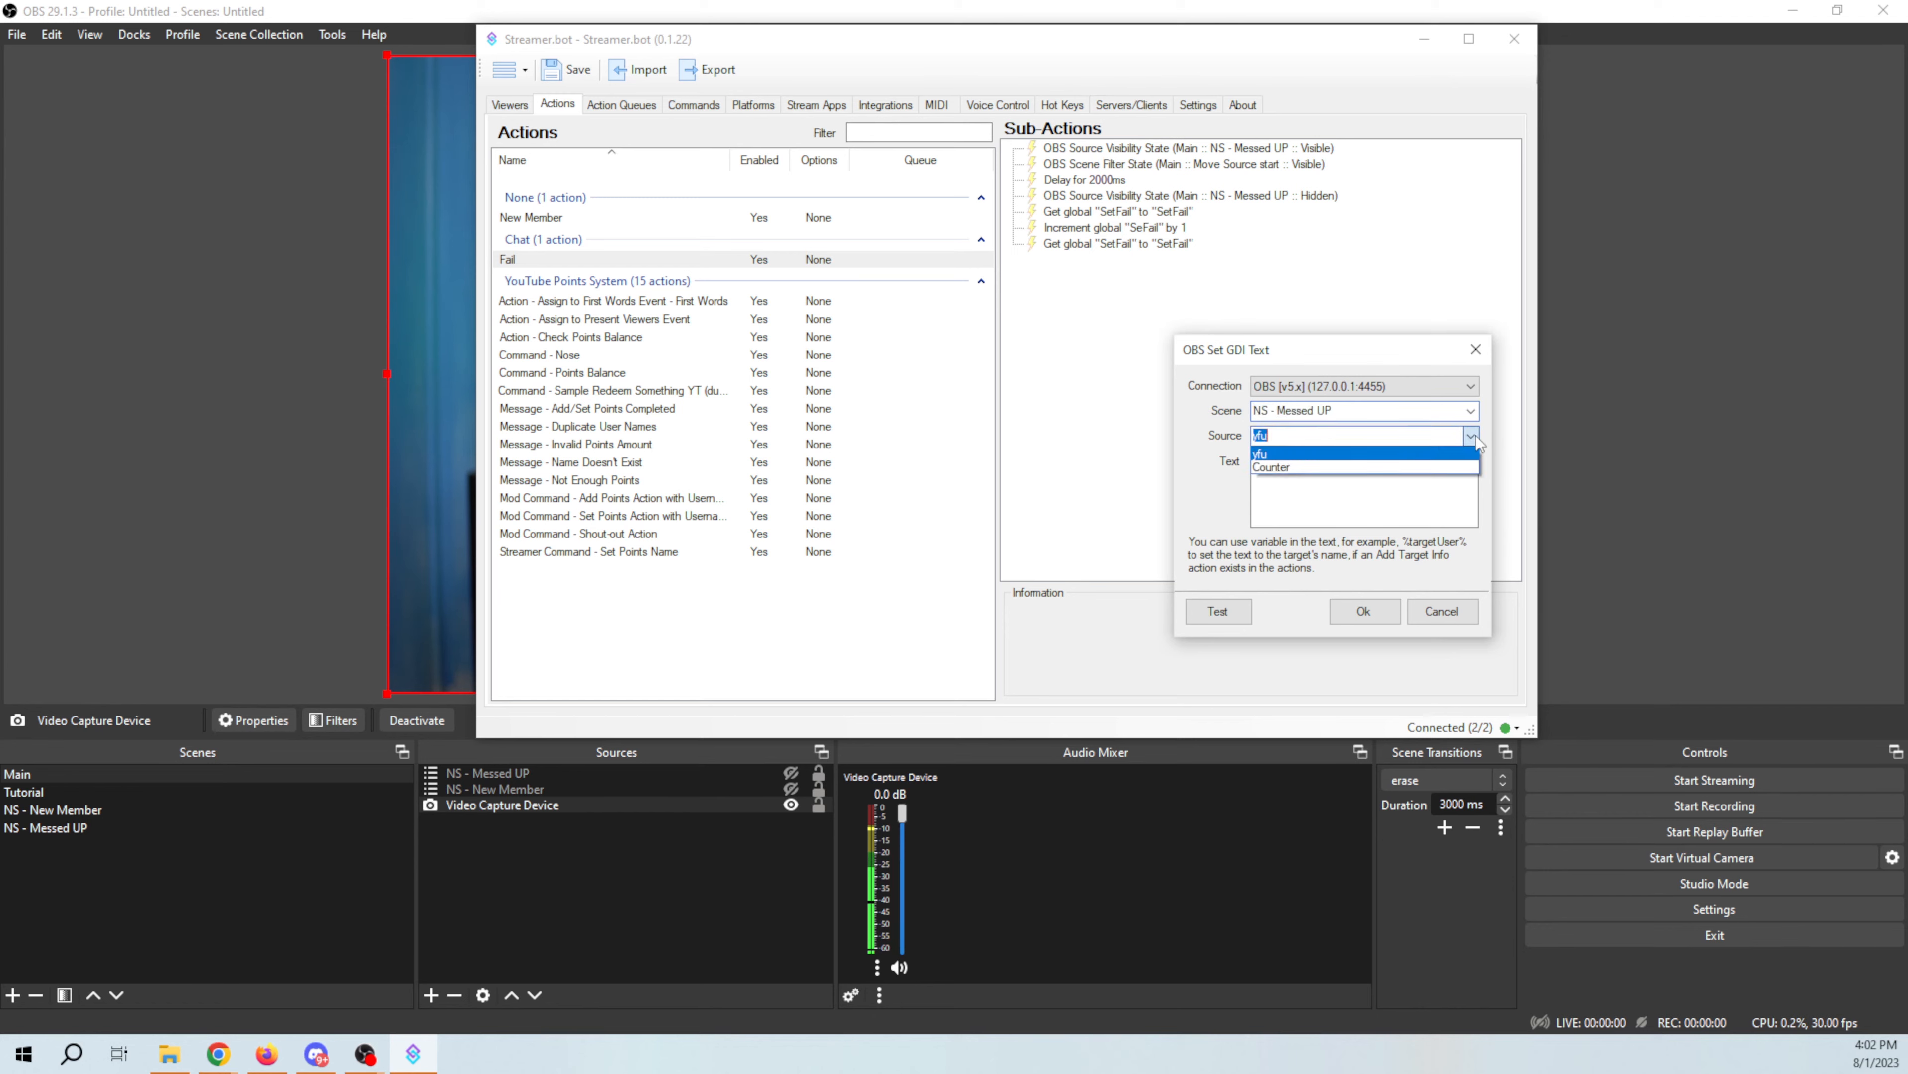
left_click(1277, 467)
left_click(1285, 476)
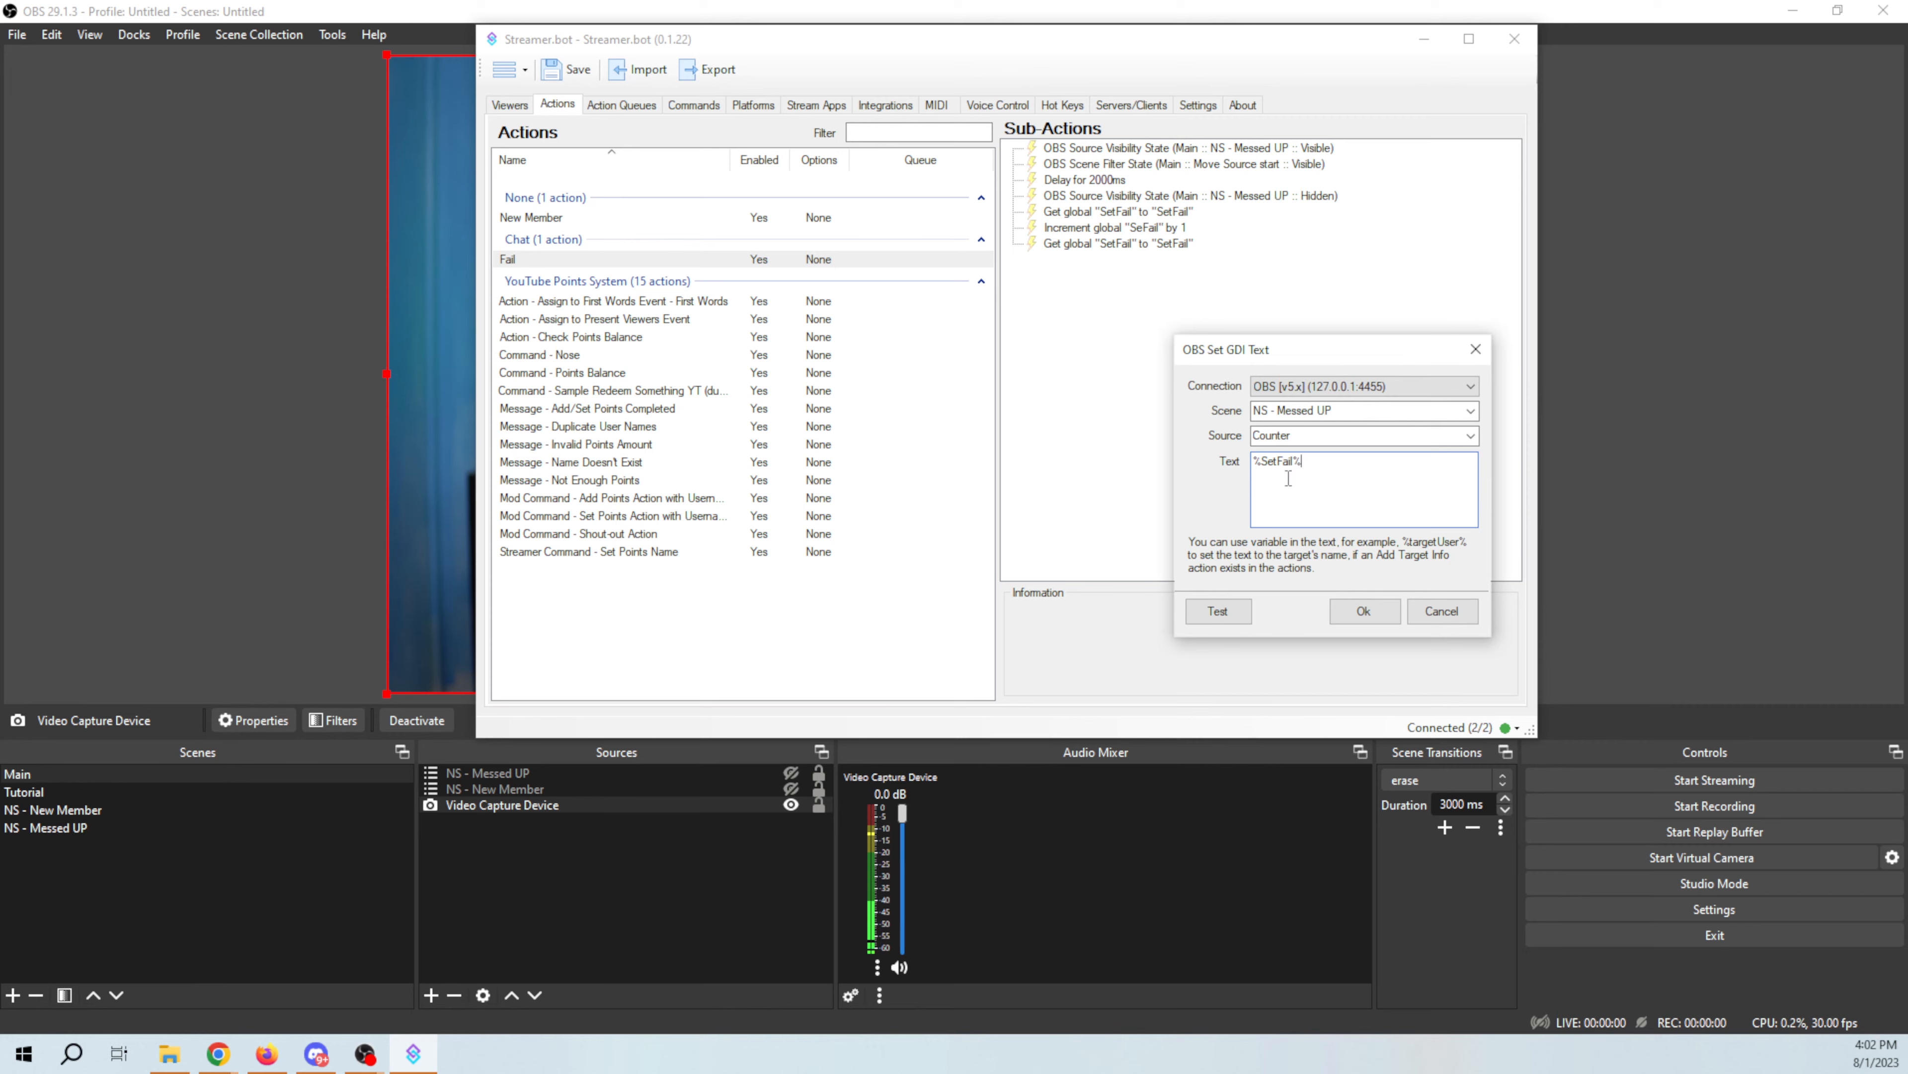
left_click(1365, 610)
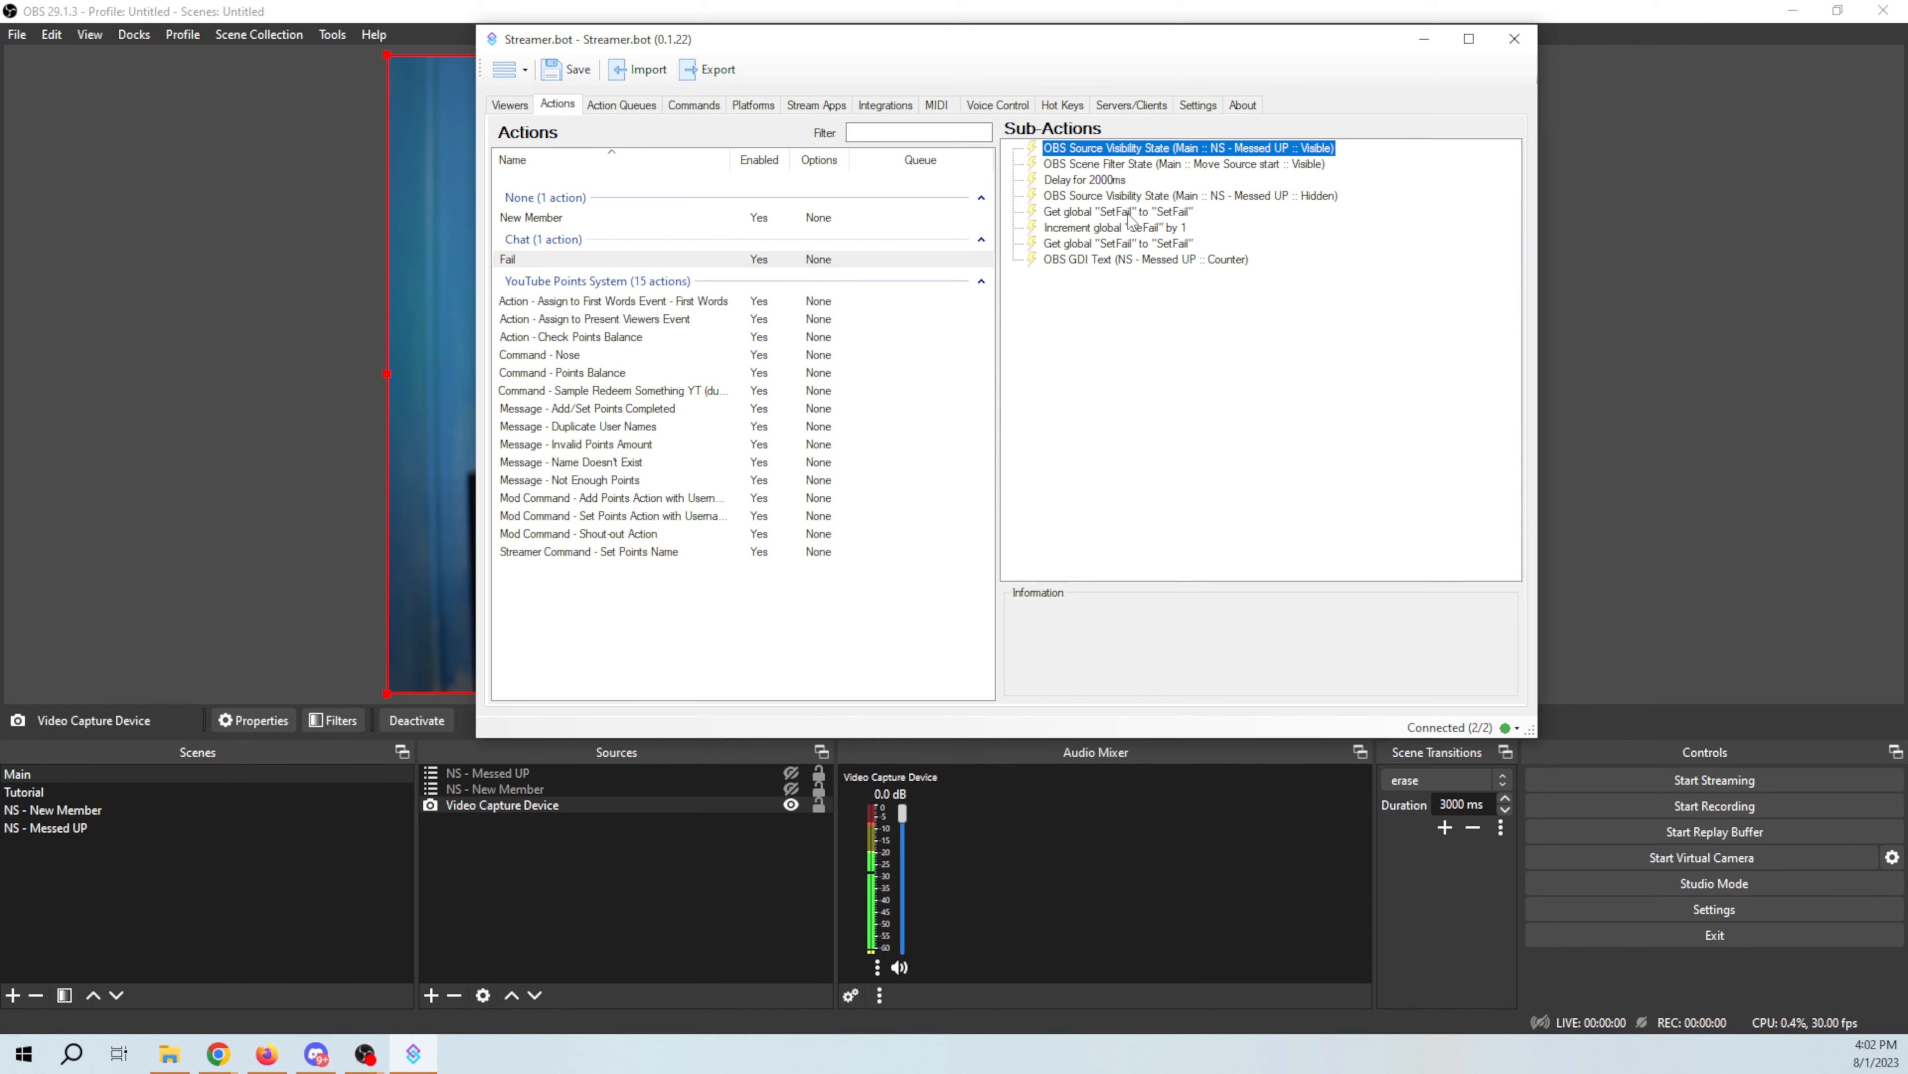
Step: Reorder the sub-actions so the get, increment and get global steps come first, followed by the GDI Text sub-action
left_click_drag(1131, 216, 1135, 159)
left_click_drag(1141, 243, 1140, 178)
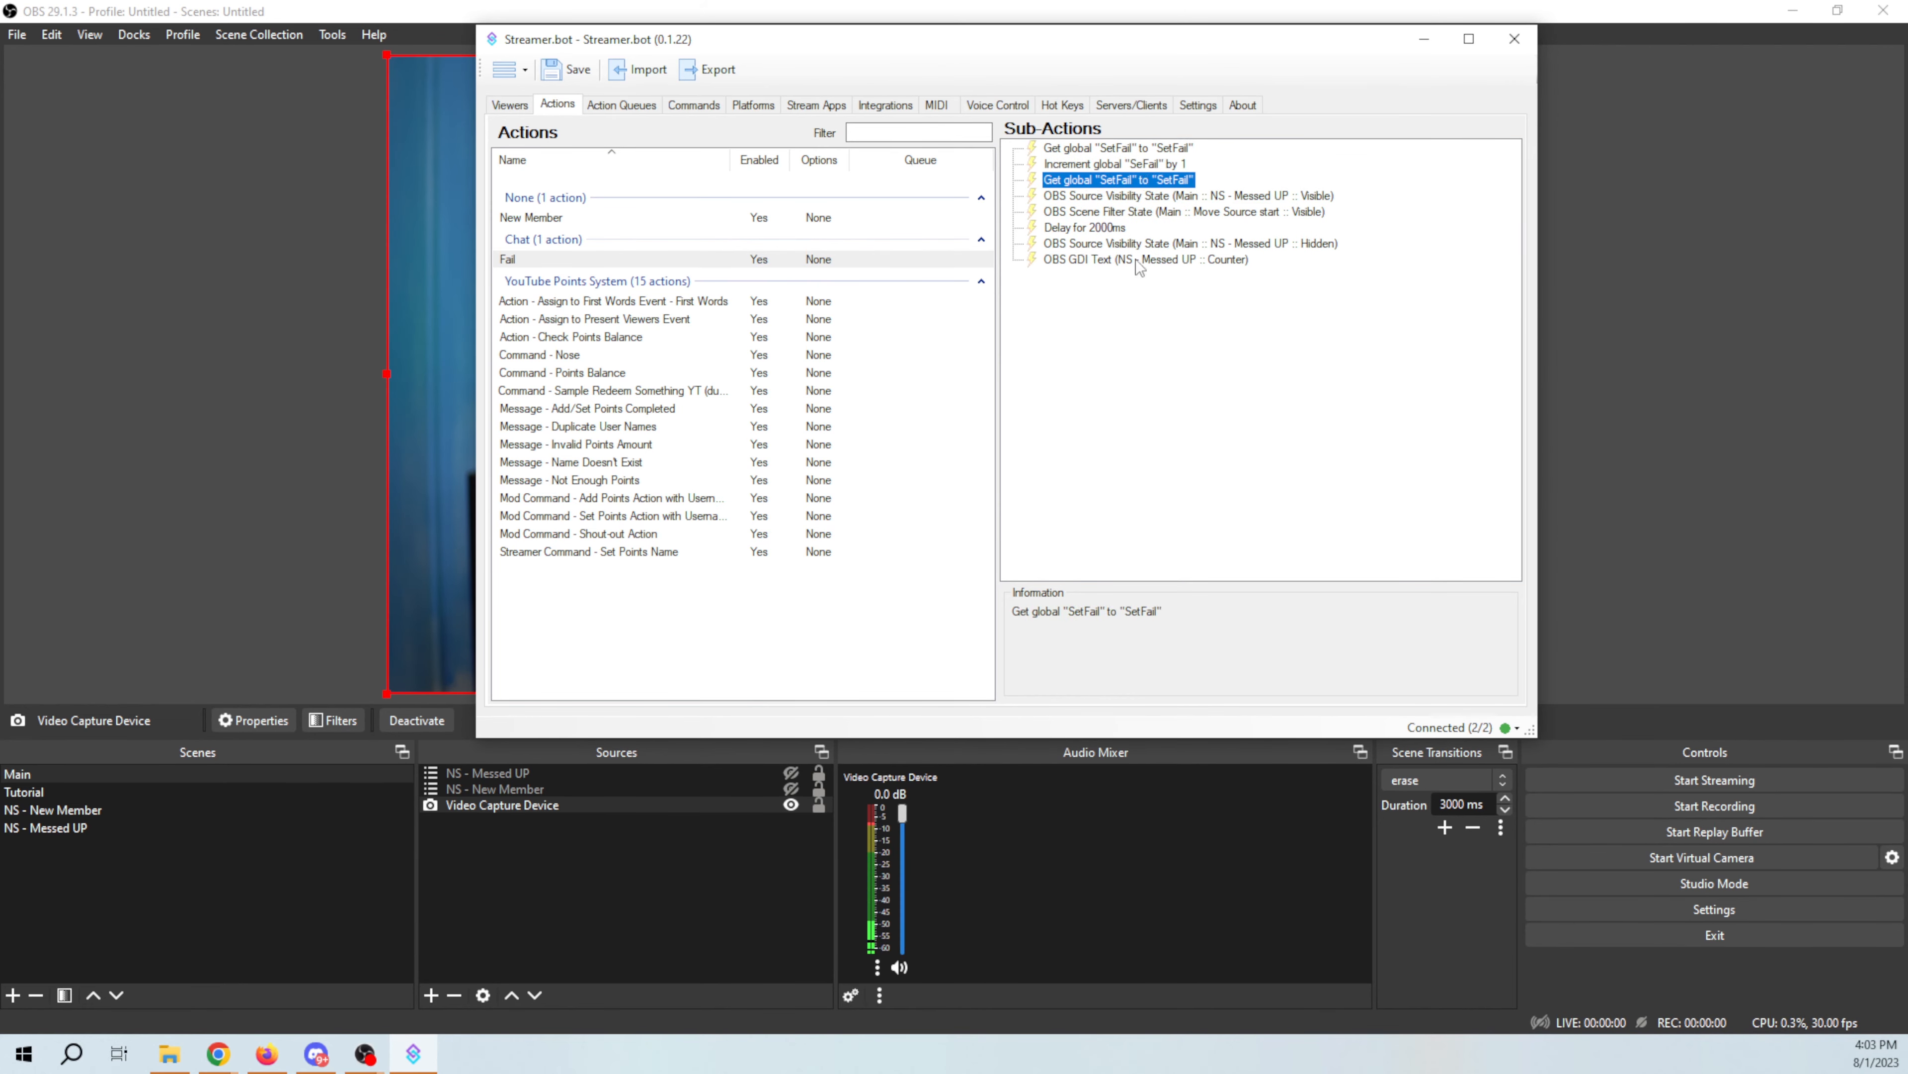
left_click_drag(1141, 260, 1140, 194)
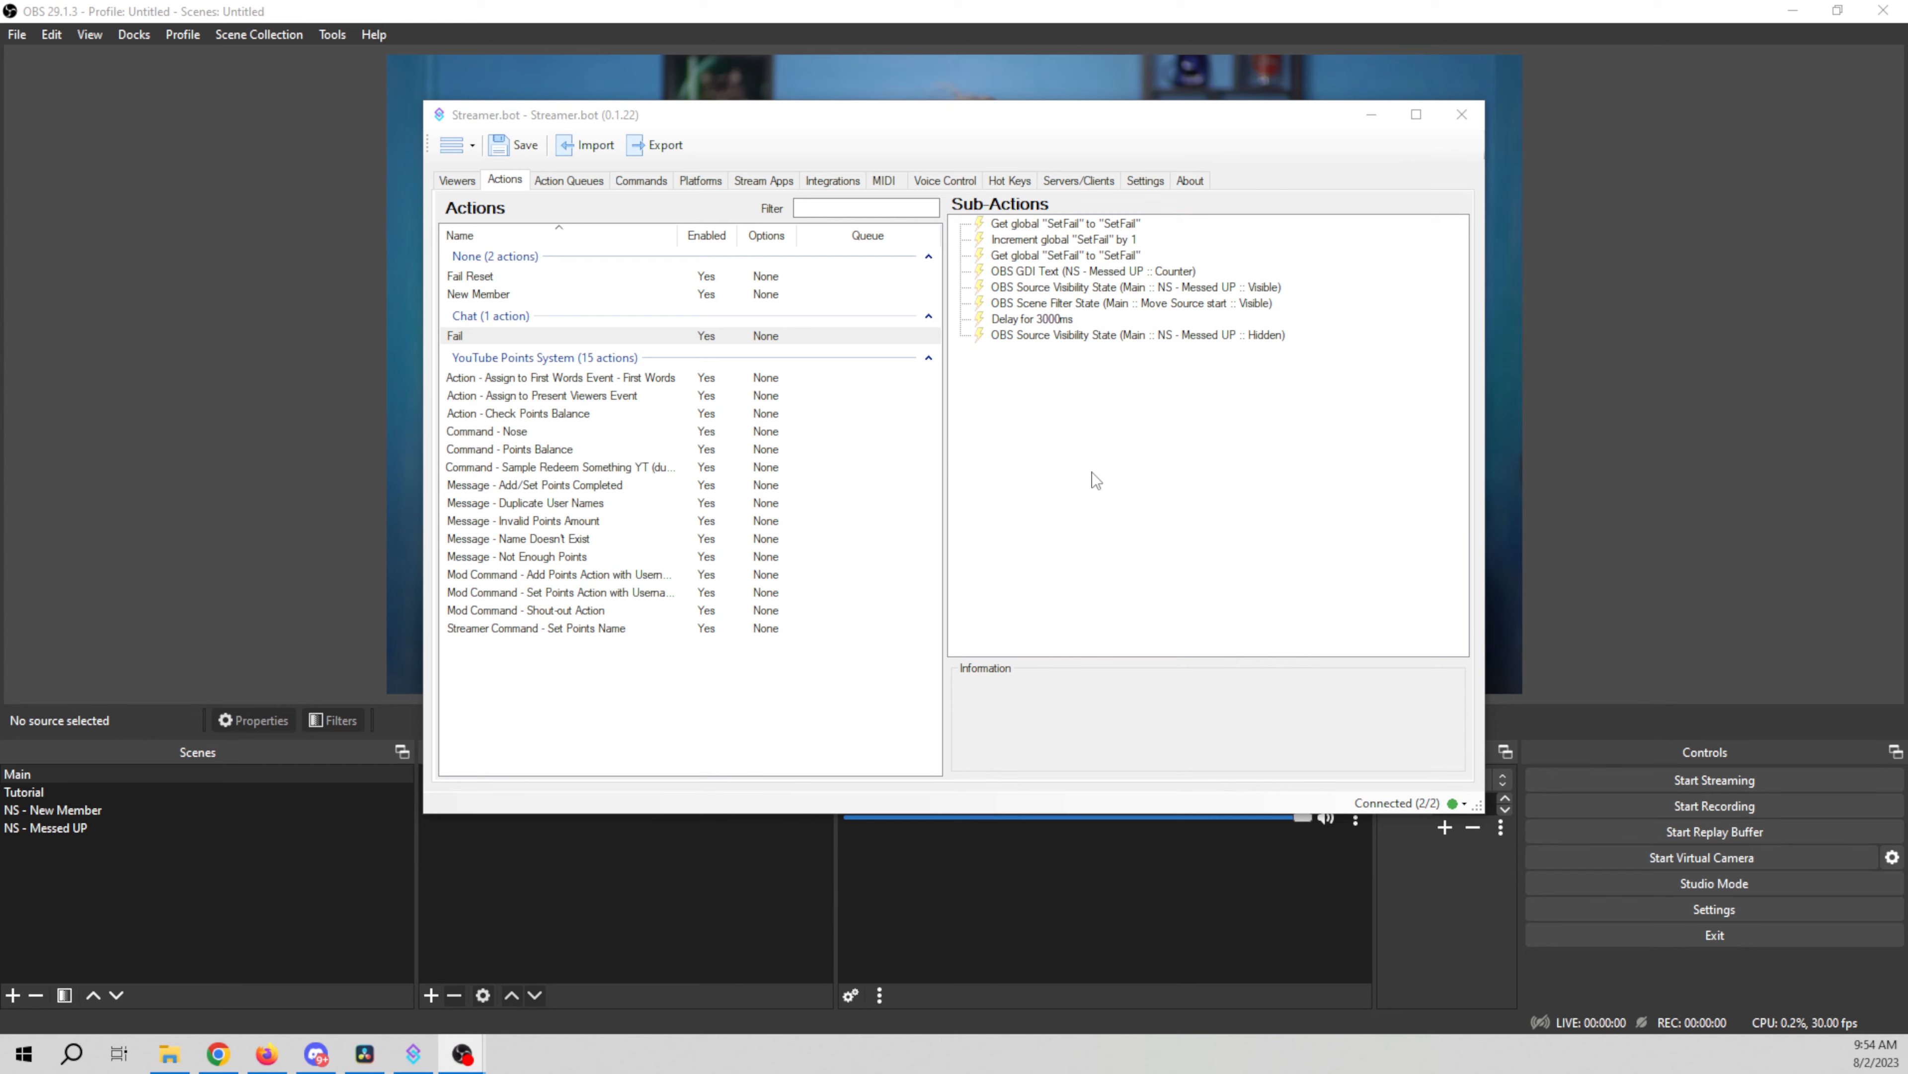
Step: Add a Play Sound sub-action playing Fail.wav at 36% volume, with Finish playing before continuing turned off
right_click(1083, 461)
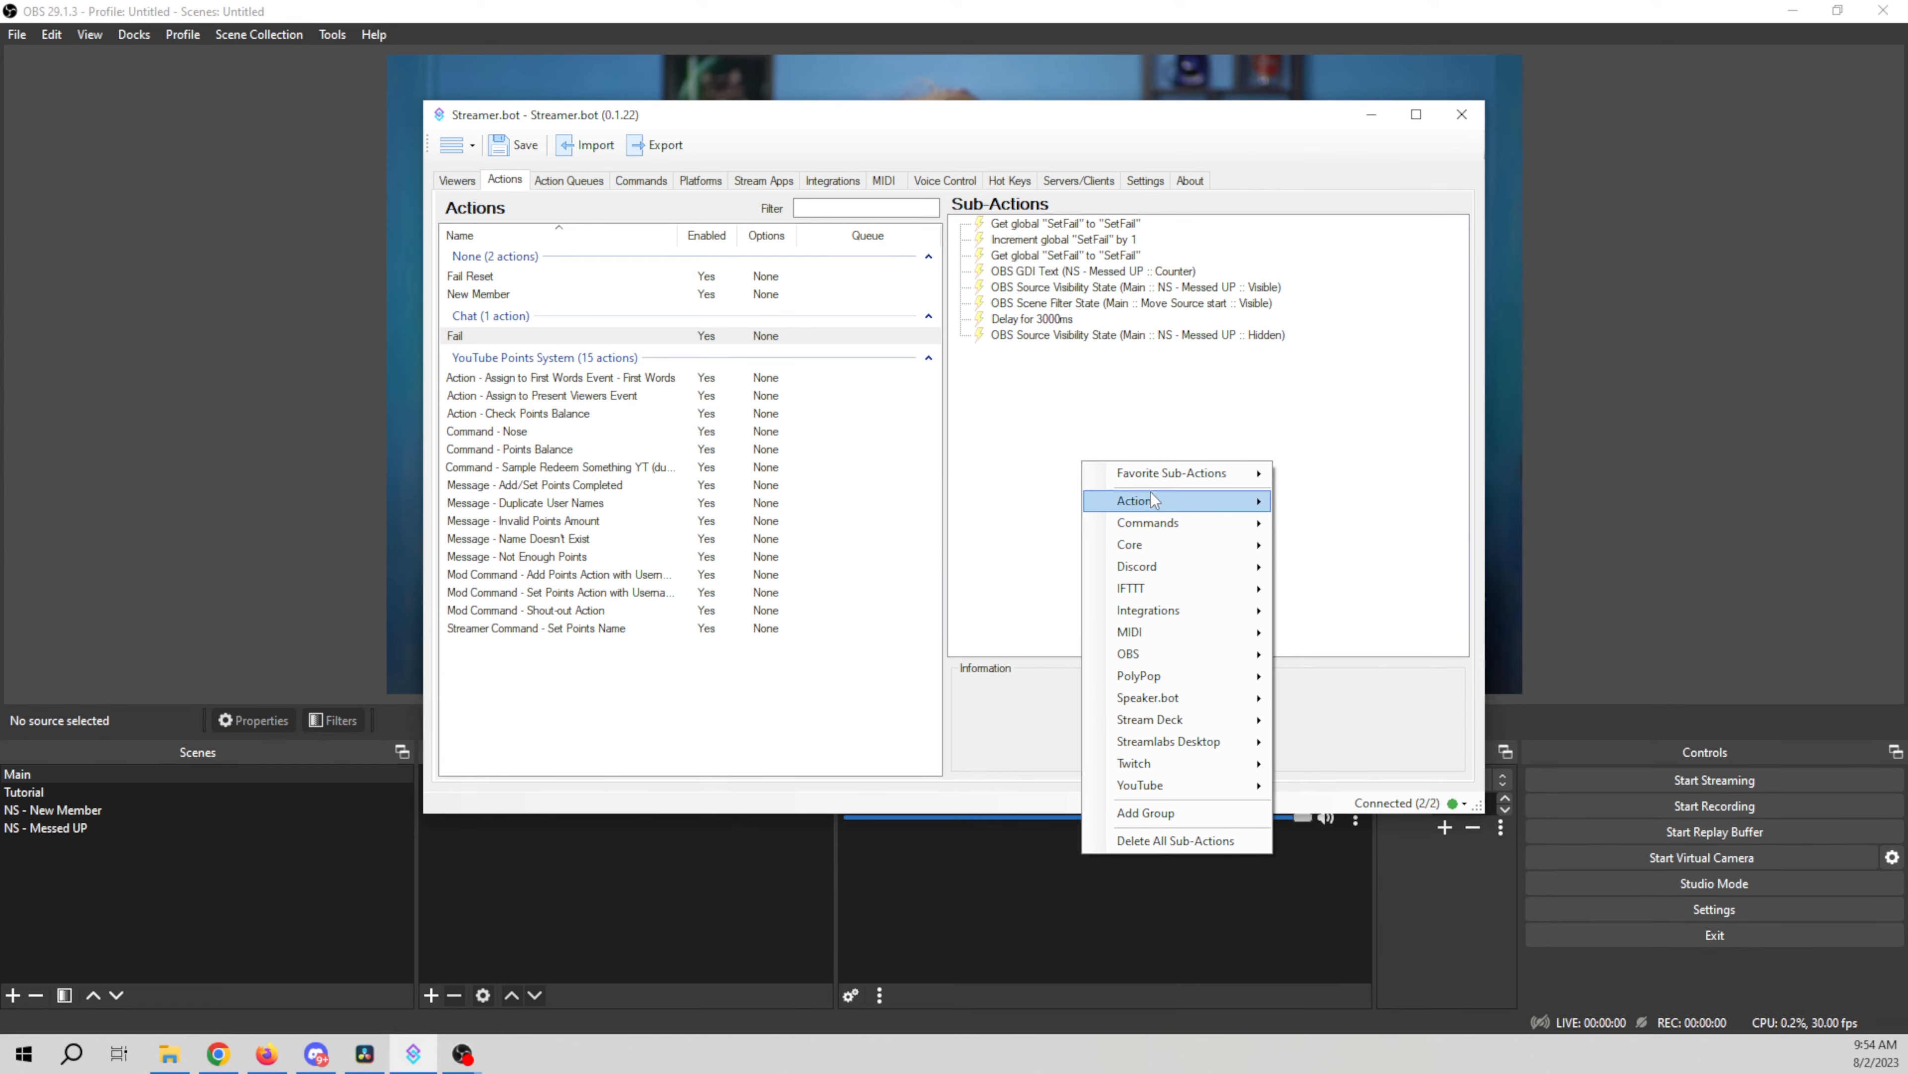
mouse_move(1183, 547)
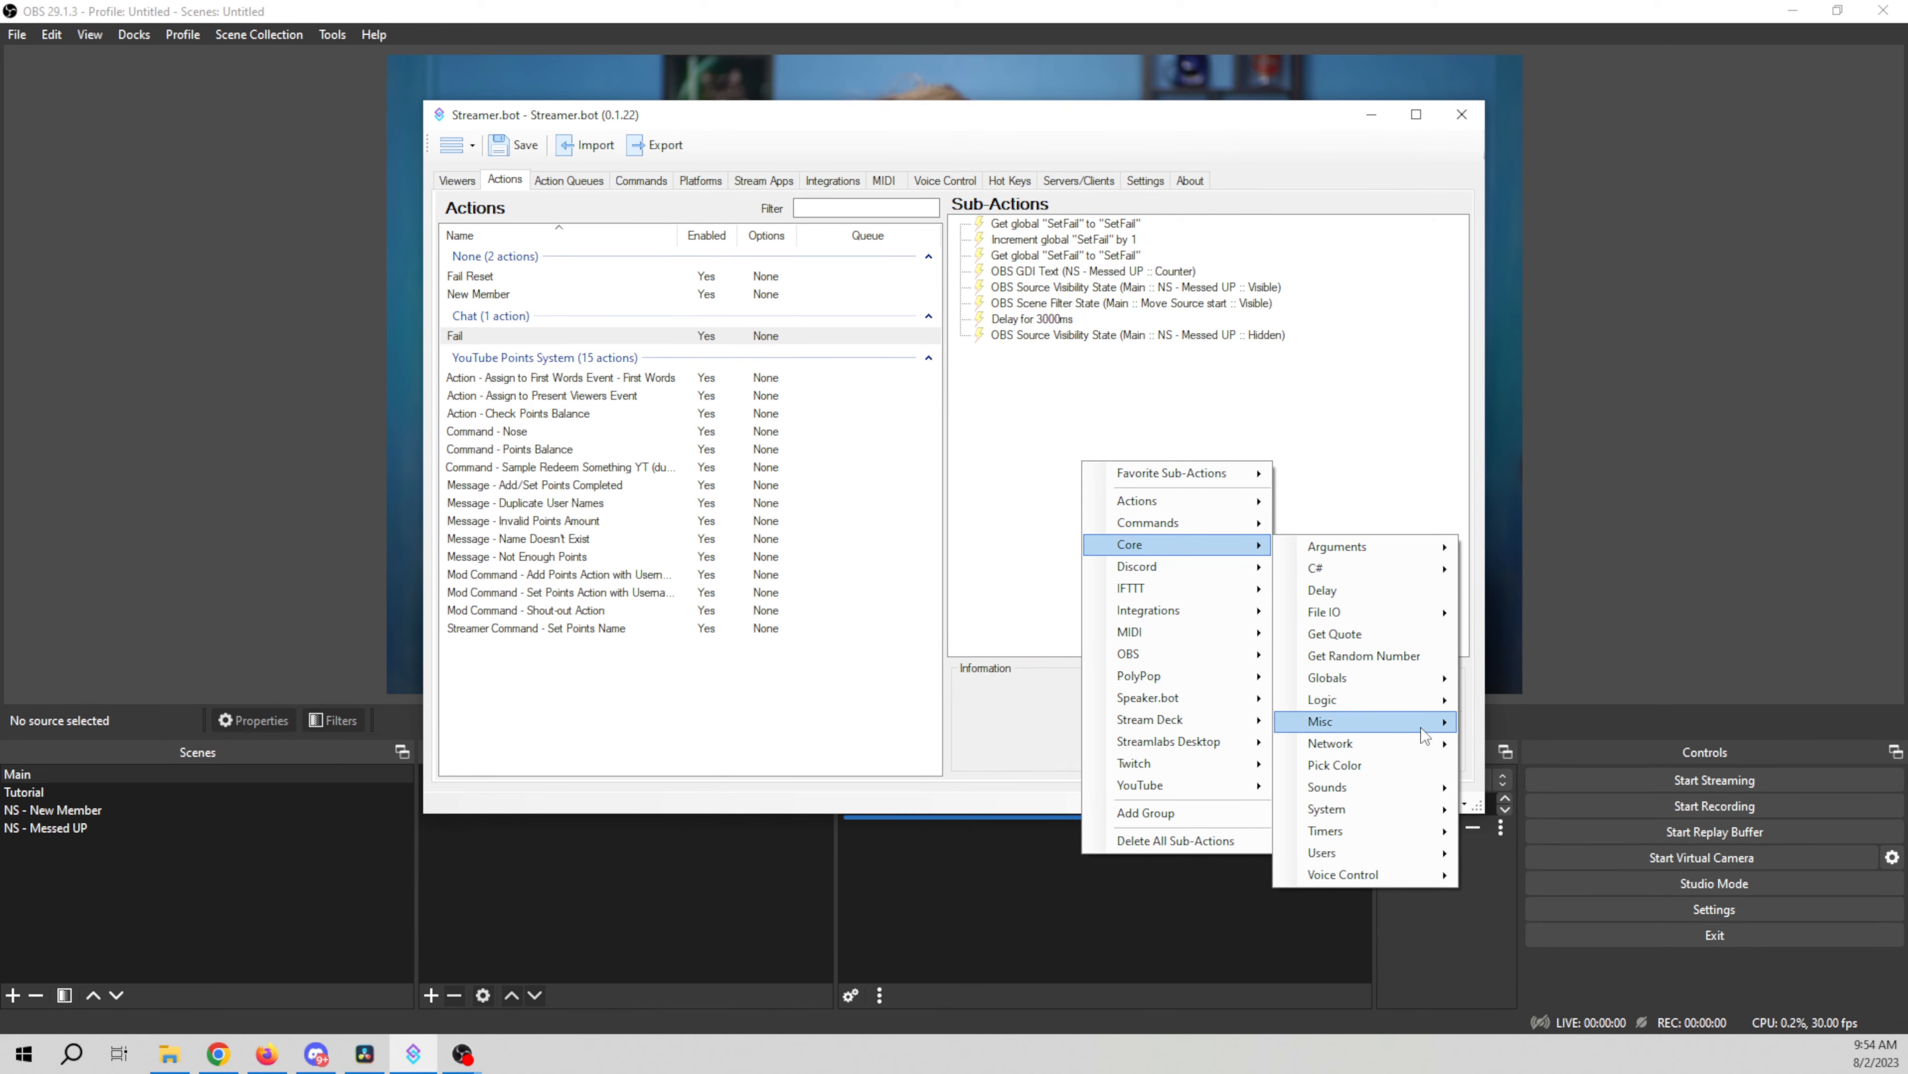
mouse_move(1412, 789)
left_click(1522, 789)
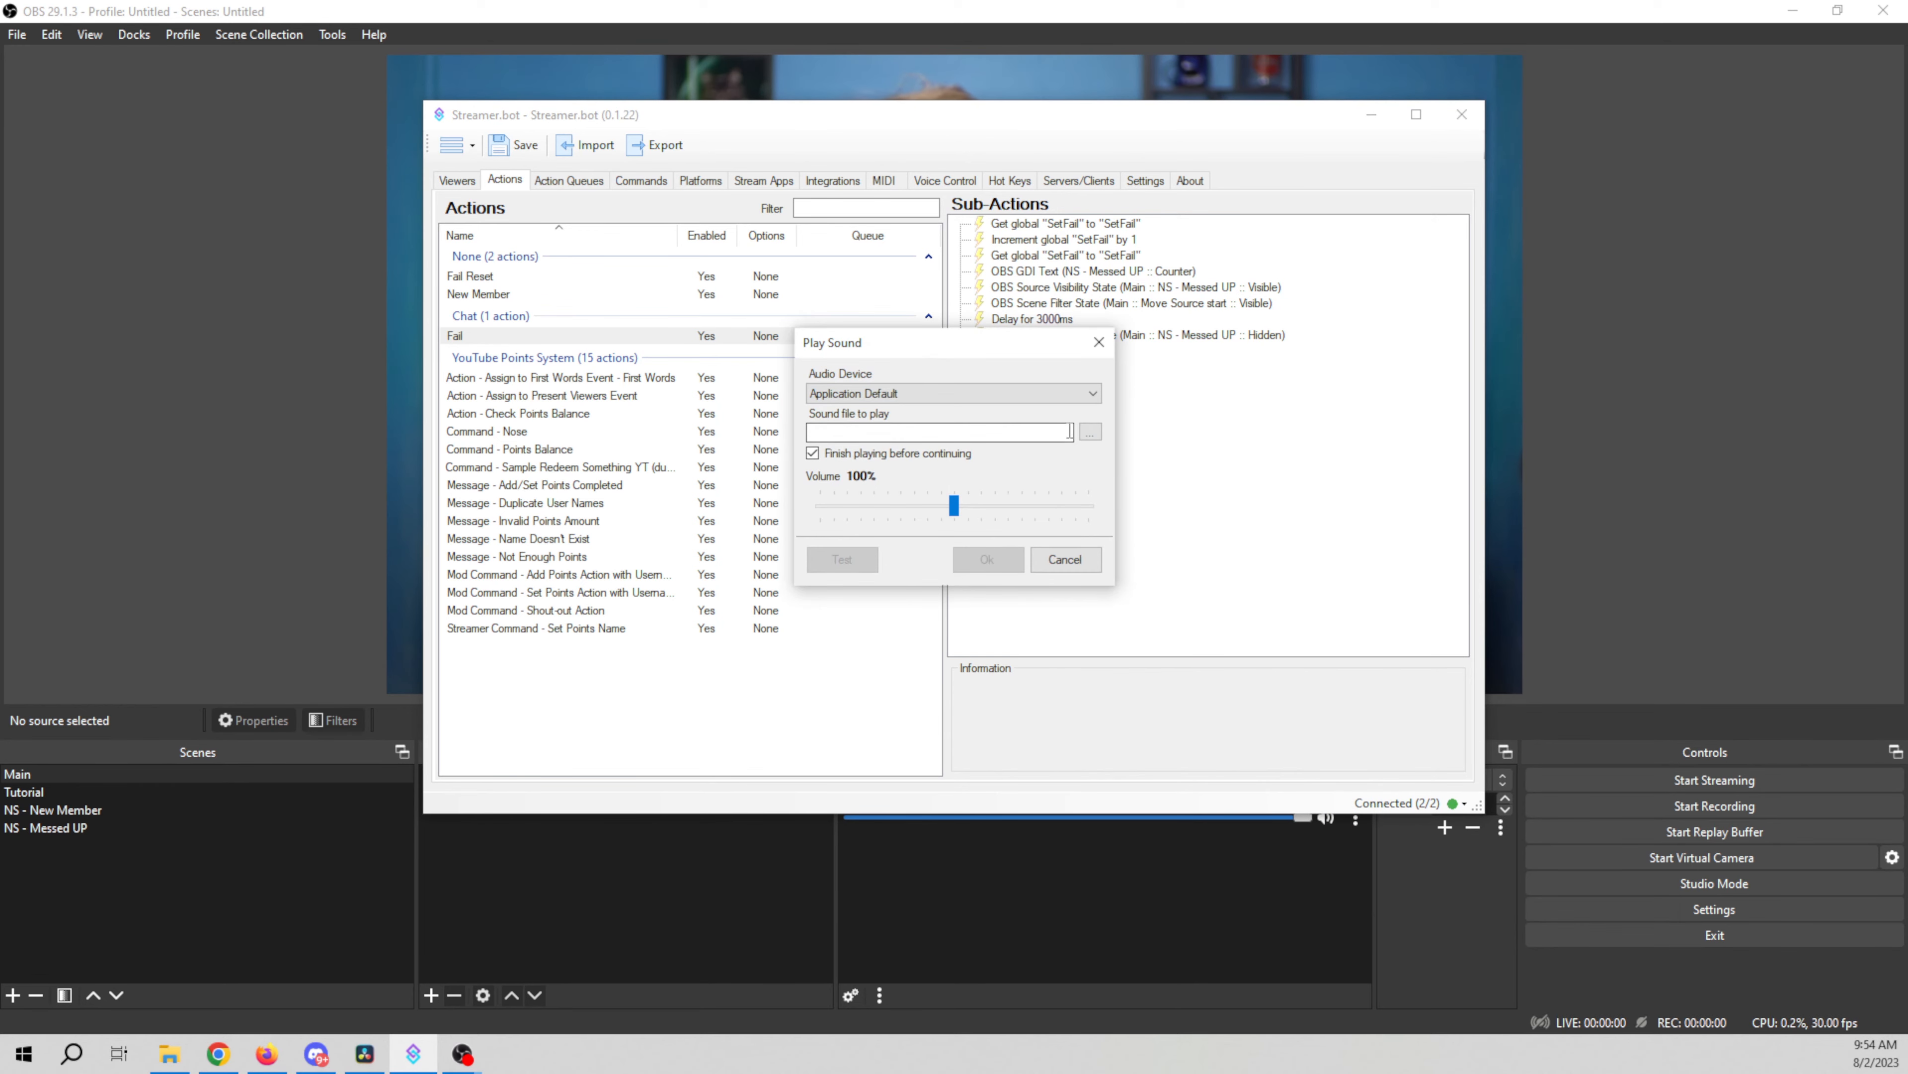
left_click(1091, 433)
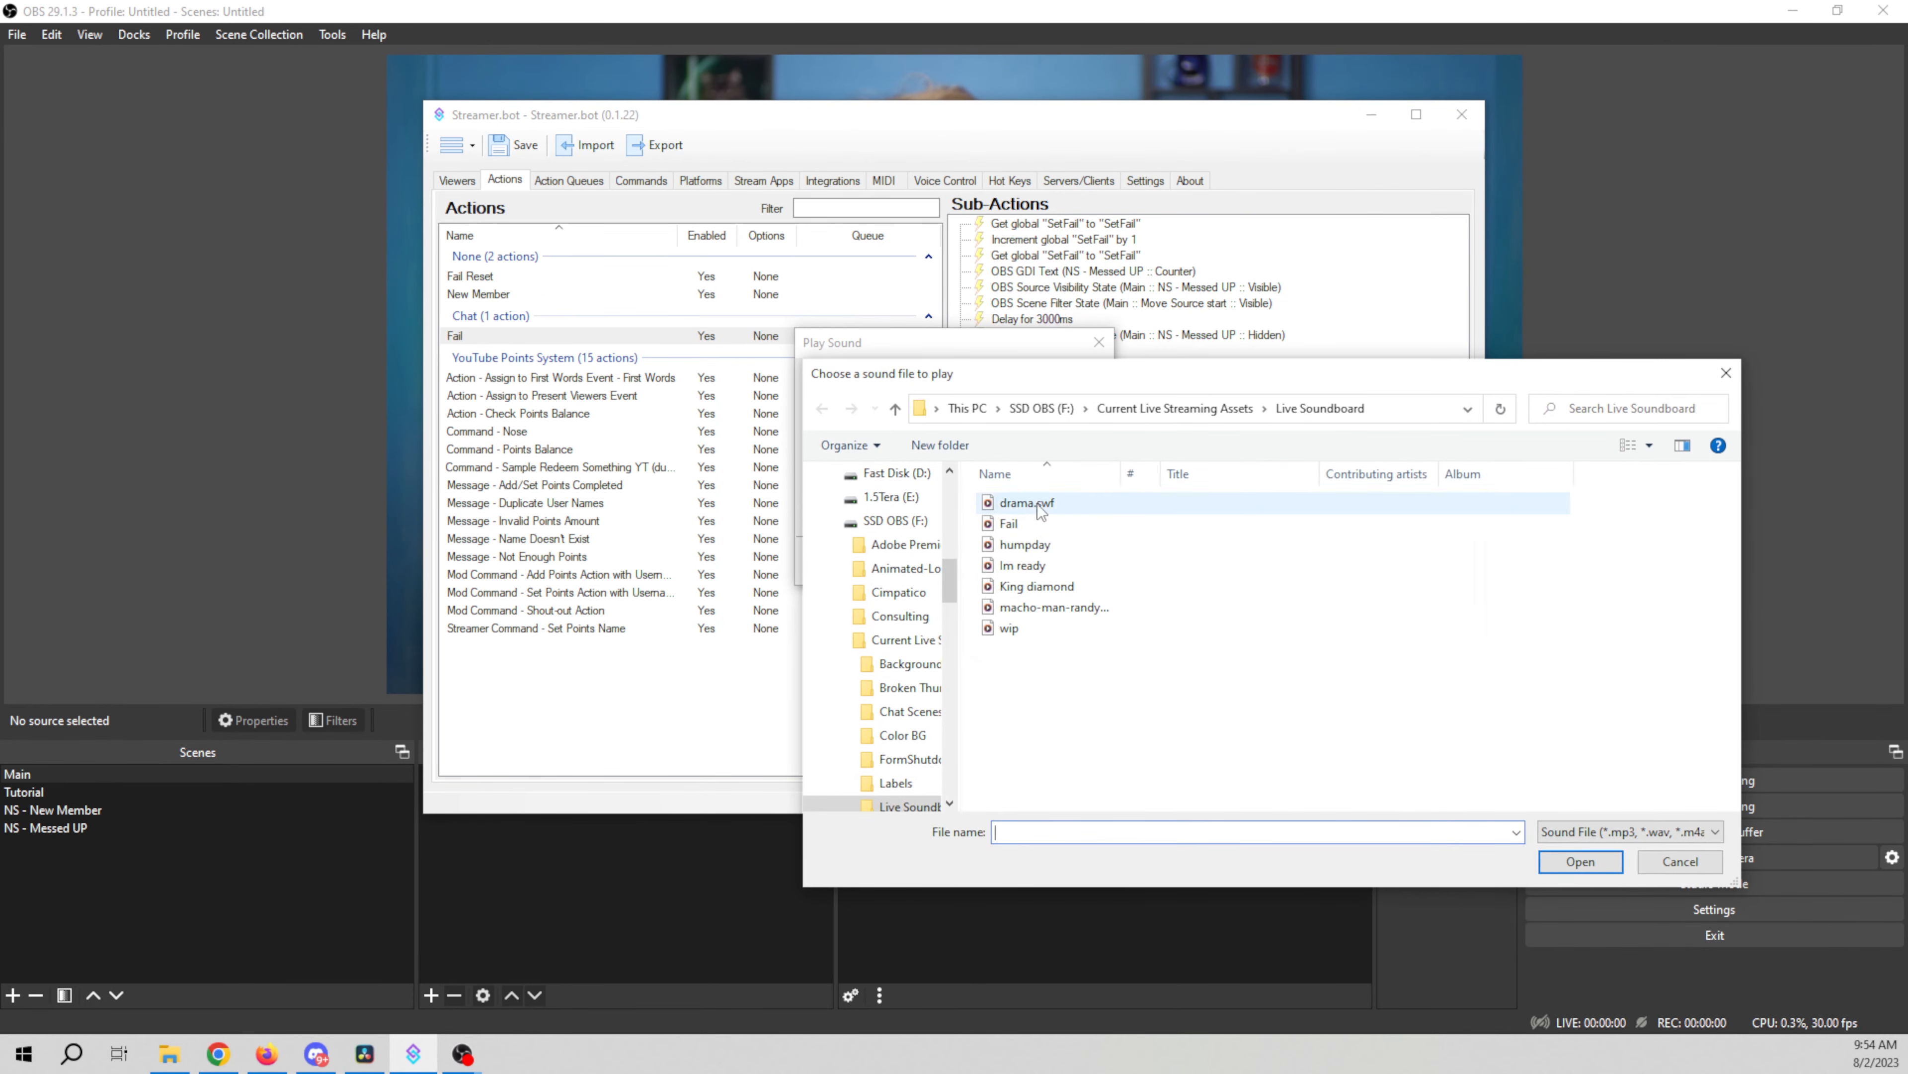
left_click(1052, 524)
left_click(1581, 861)
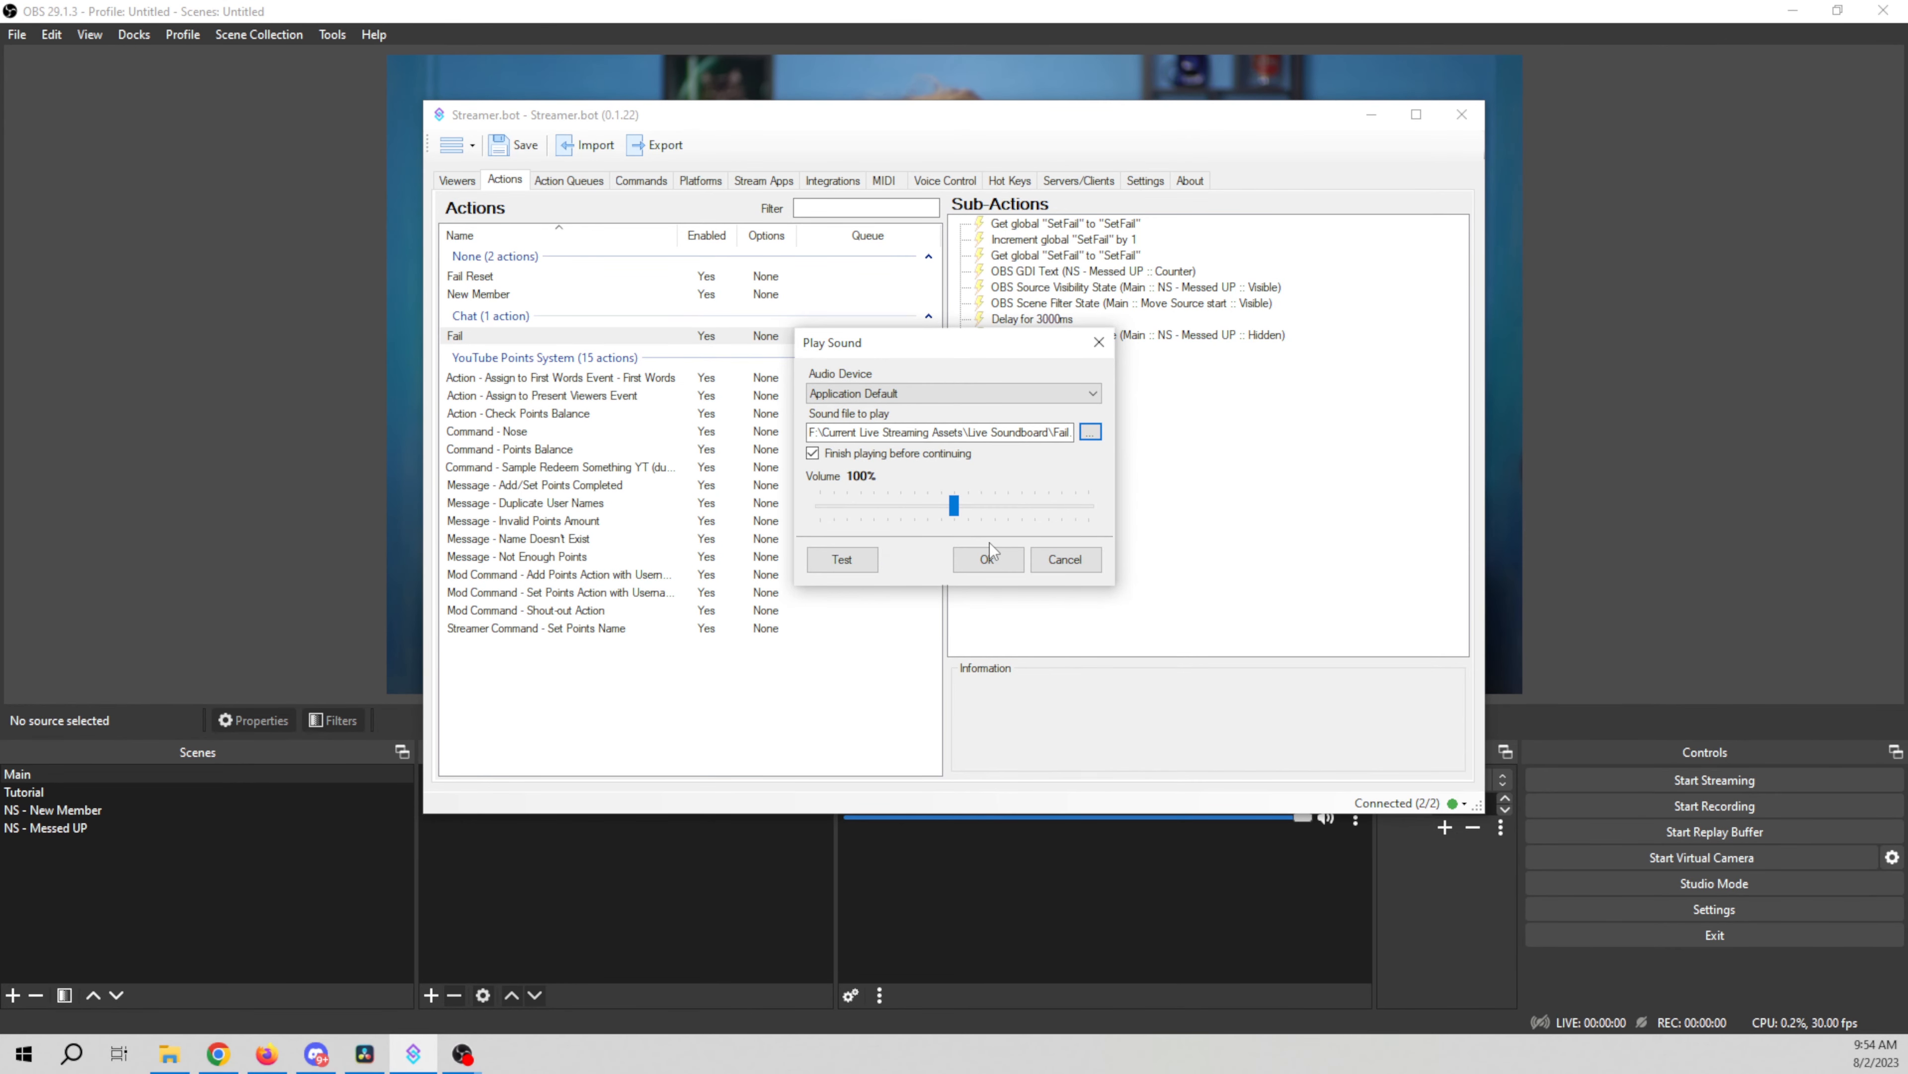
left_click(812, 454)
left_click(848, 563)
left_click_drag(953, 505, 870, 505)
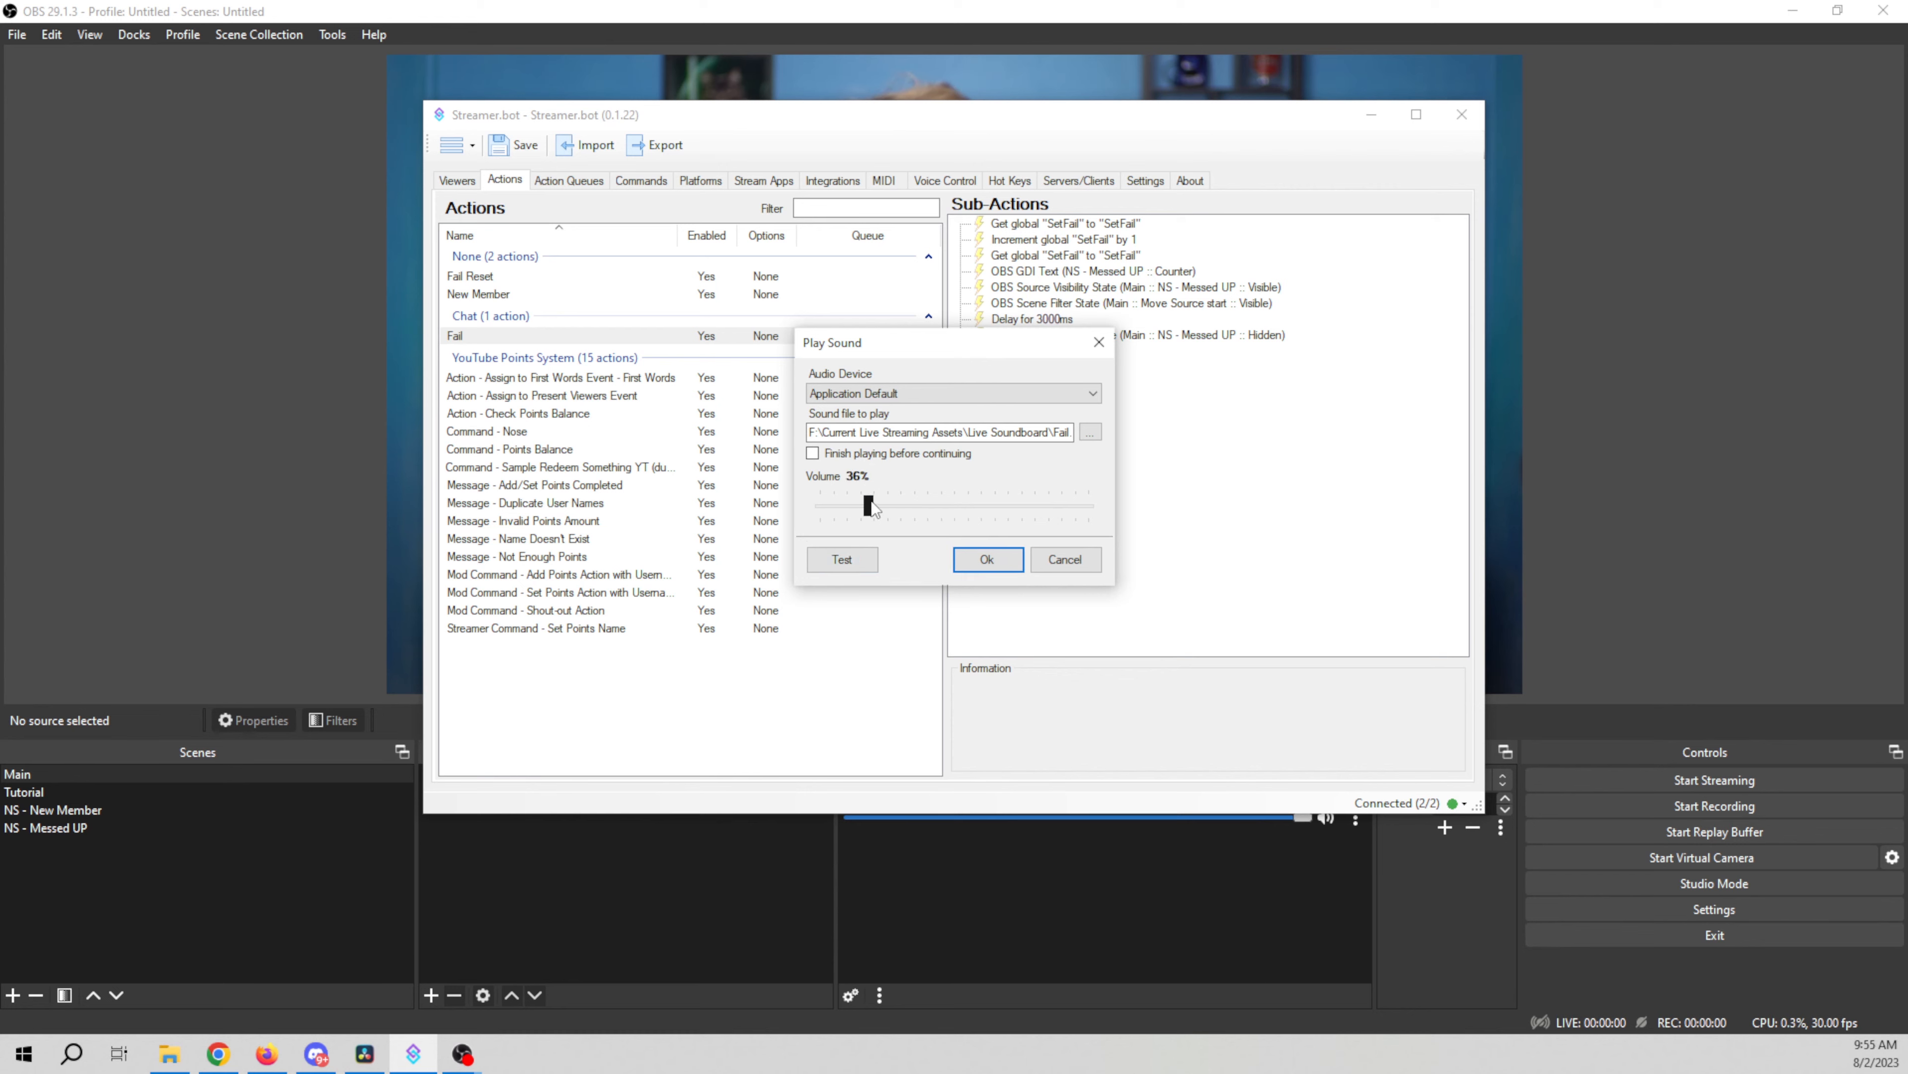
left_click(860, 565)
left_click(986, 559)
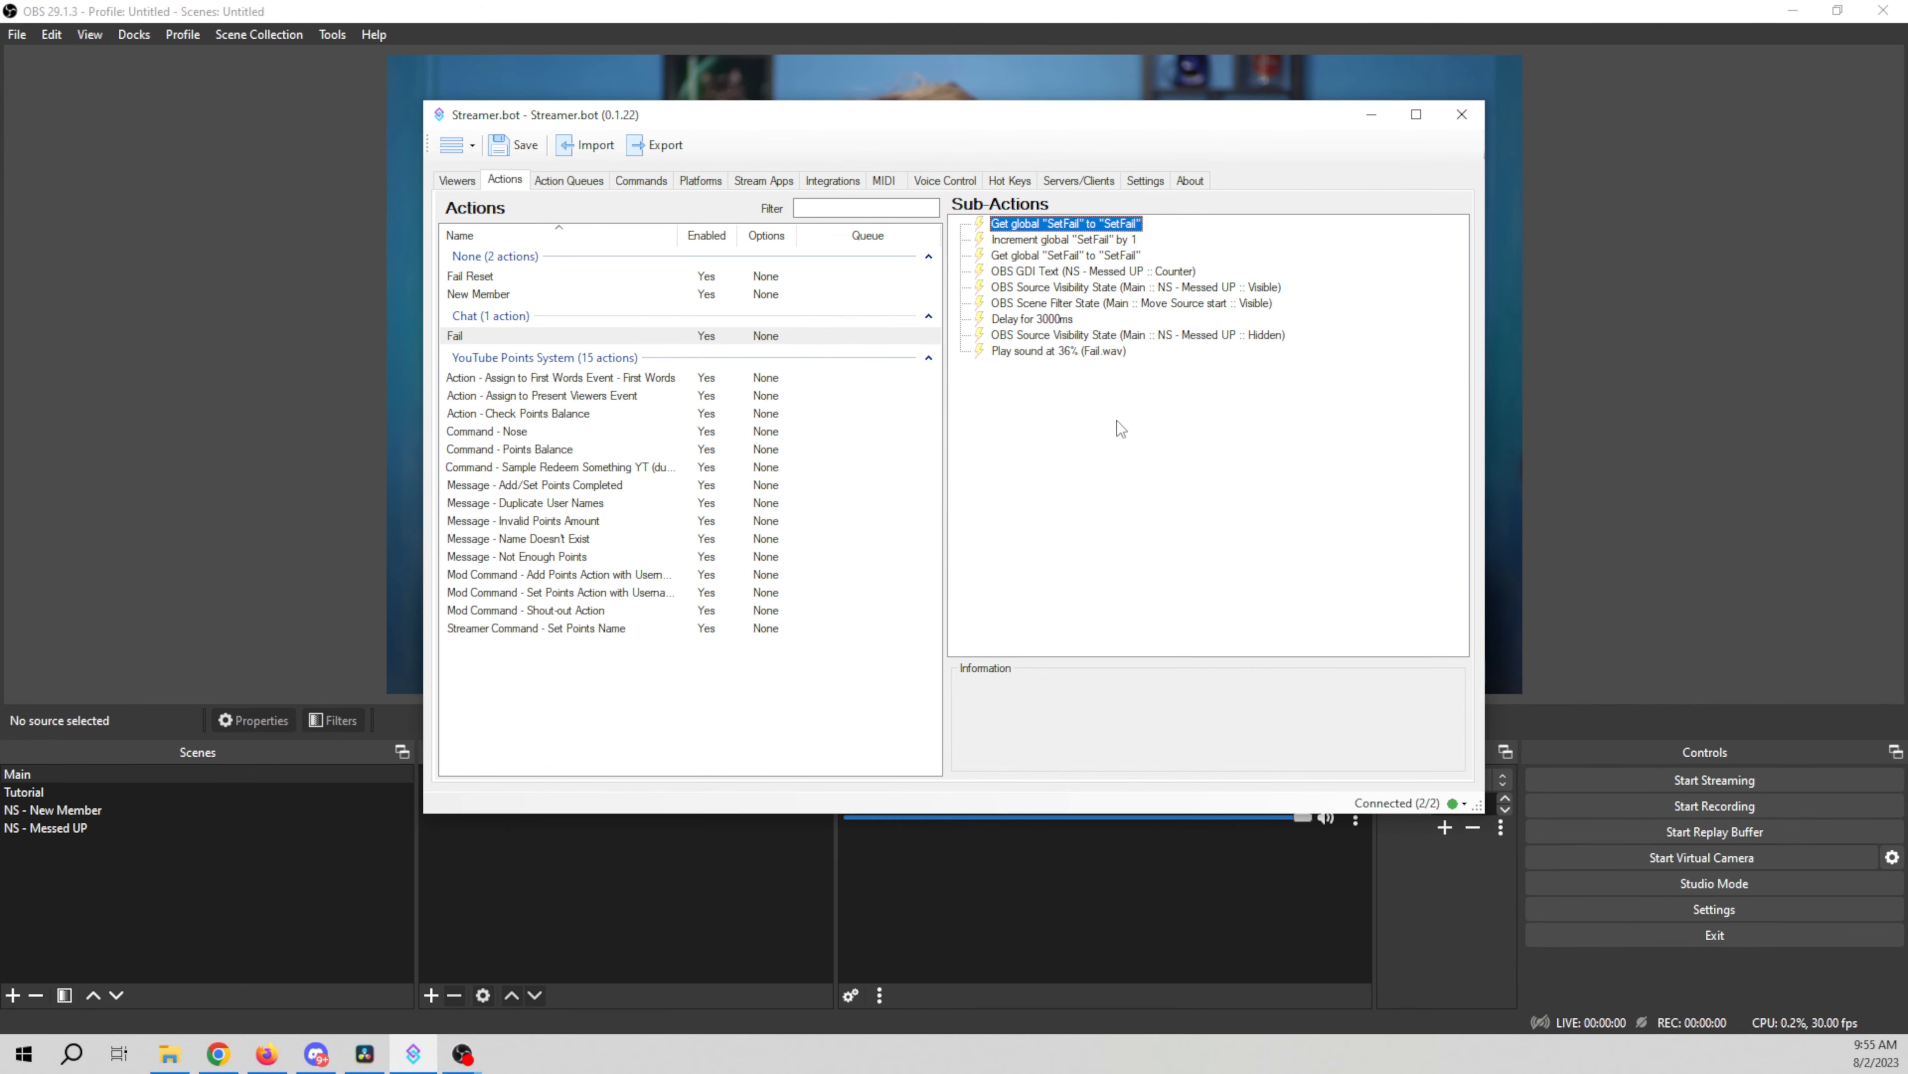
Step: Move the Play Sound sub-action up to sit directly after the GDI Text sub-action
left_click(1086, 353)
left_click_drag(1084, 355, 1098, 286)
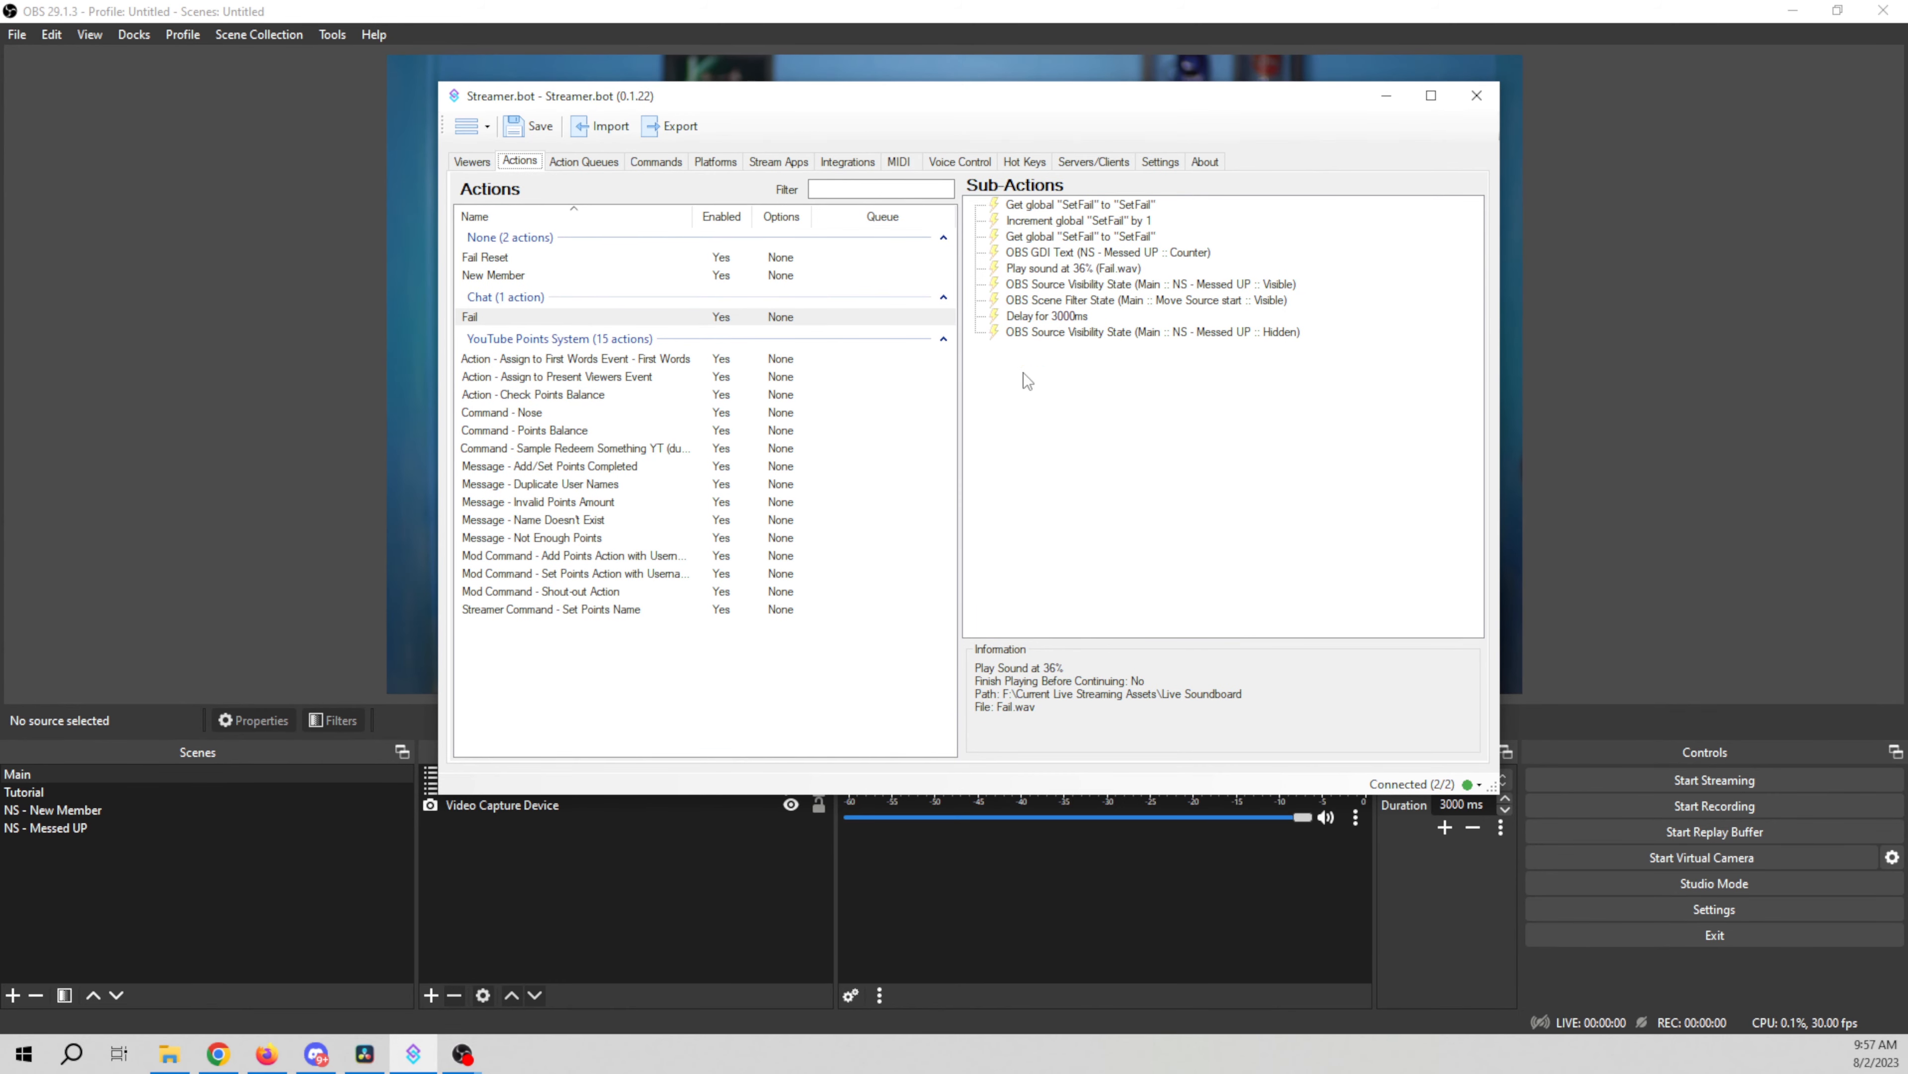
Step: Review the voice control commands and their assigned actions
left_click(961, 163)
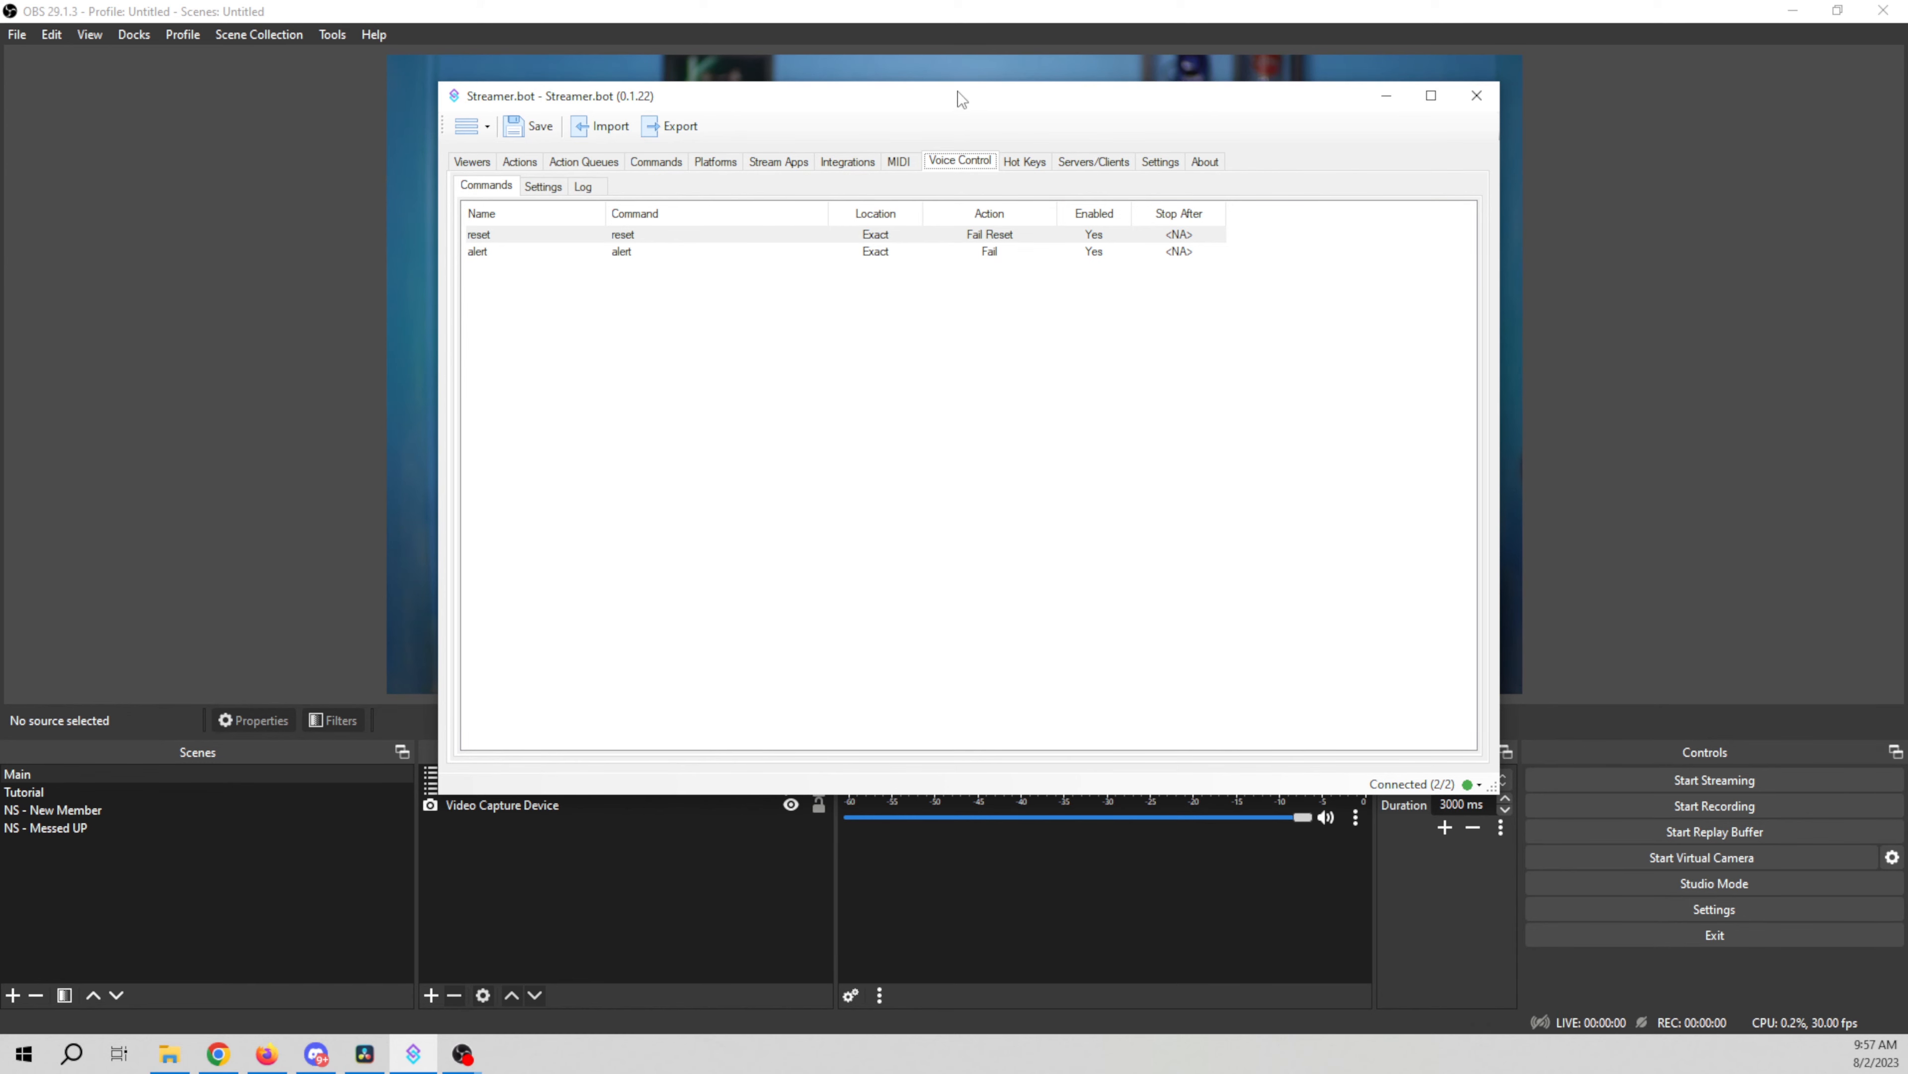
left_click_drag(955, 98, 1312, 732)
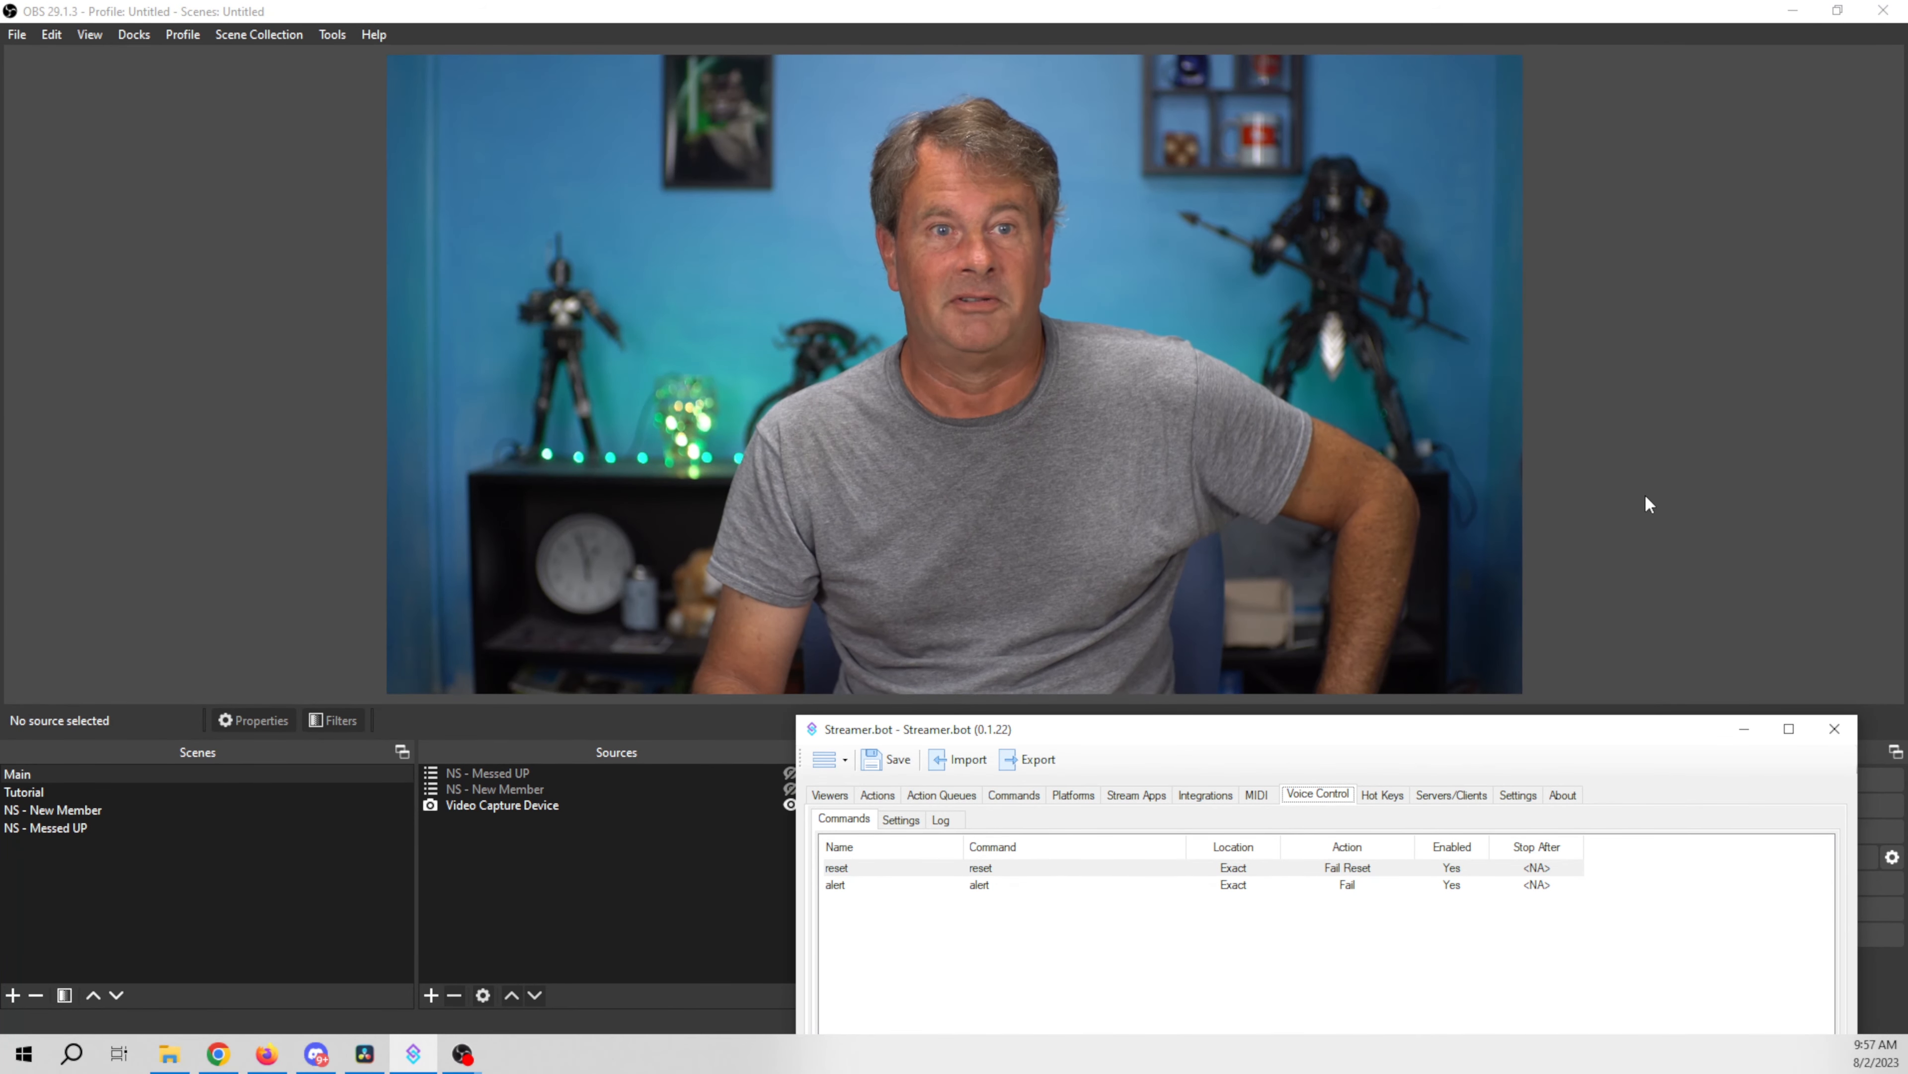
left_click_drag(1393, 735, 1015, 90)
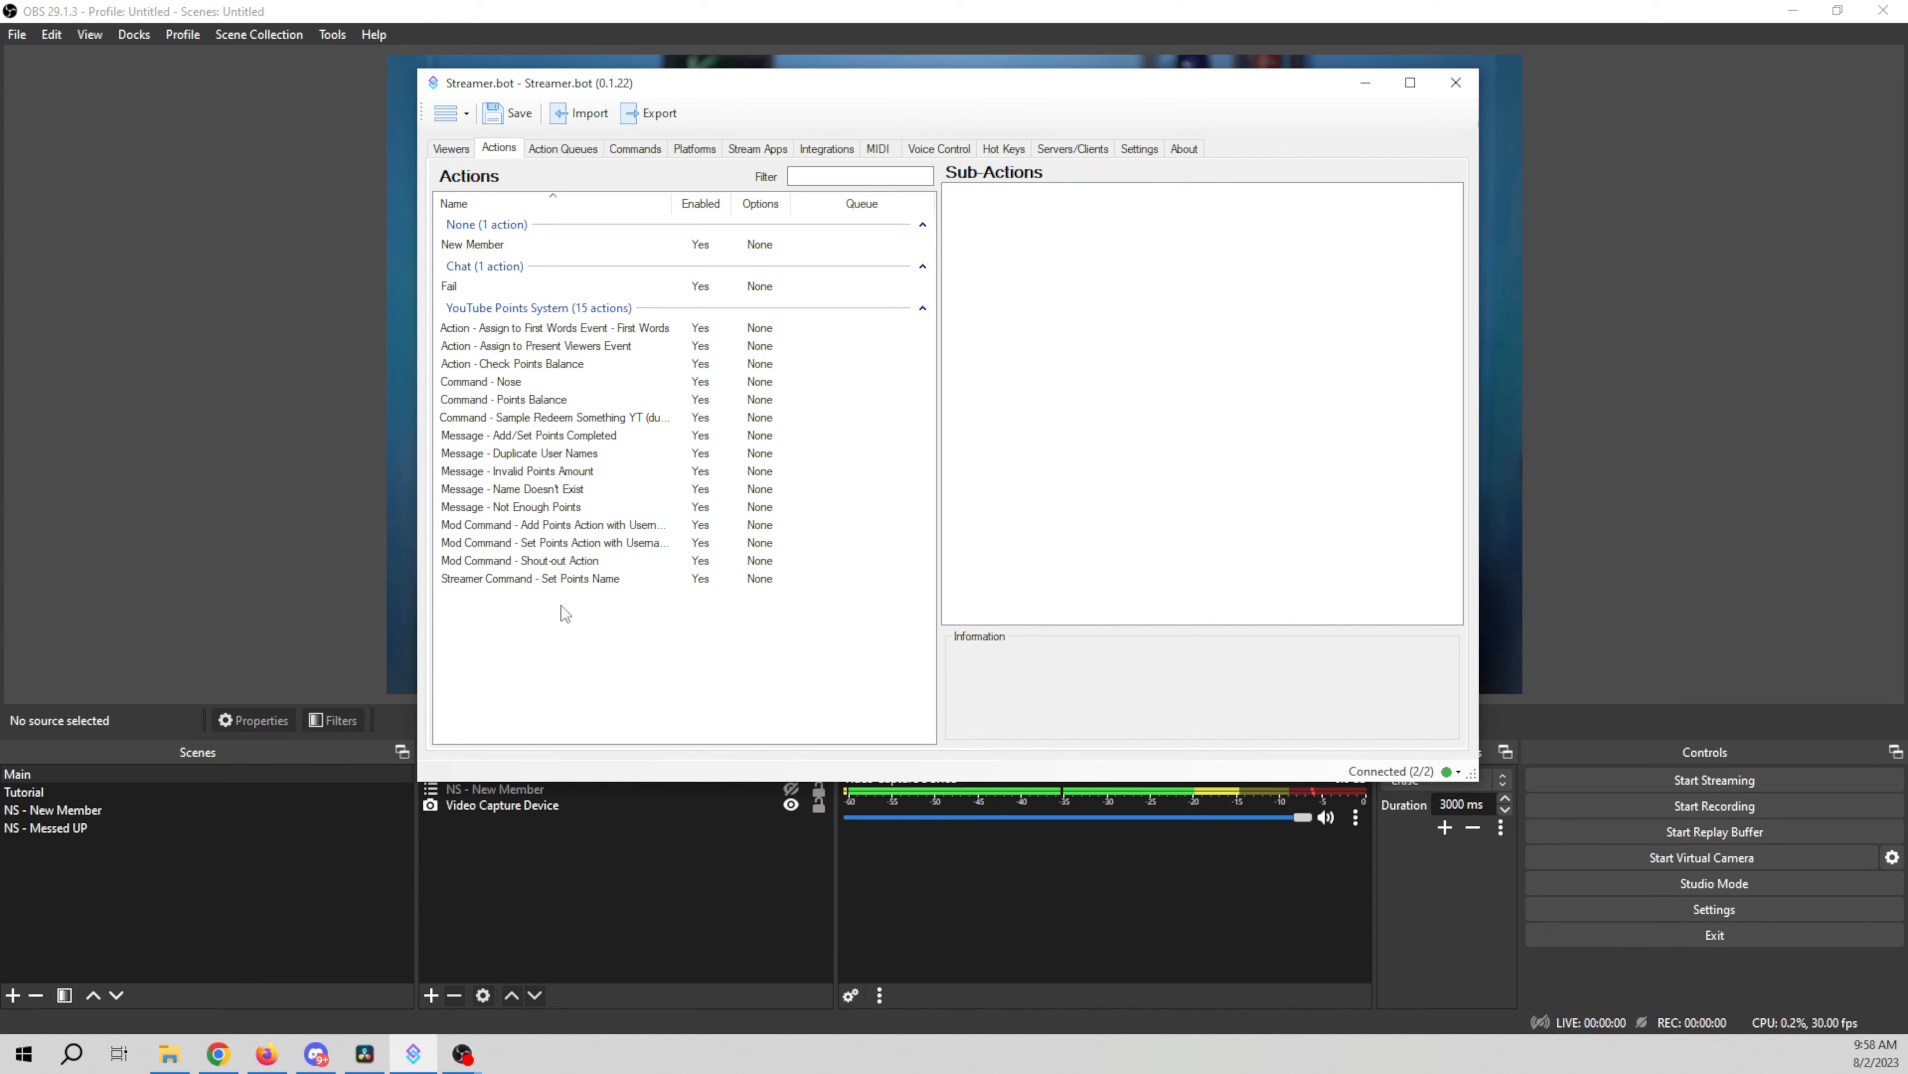
Step: Create a new action named reset fail
right_click(526, 661)
left_click(579, 669)
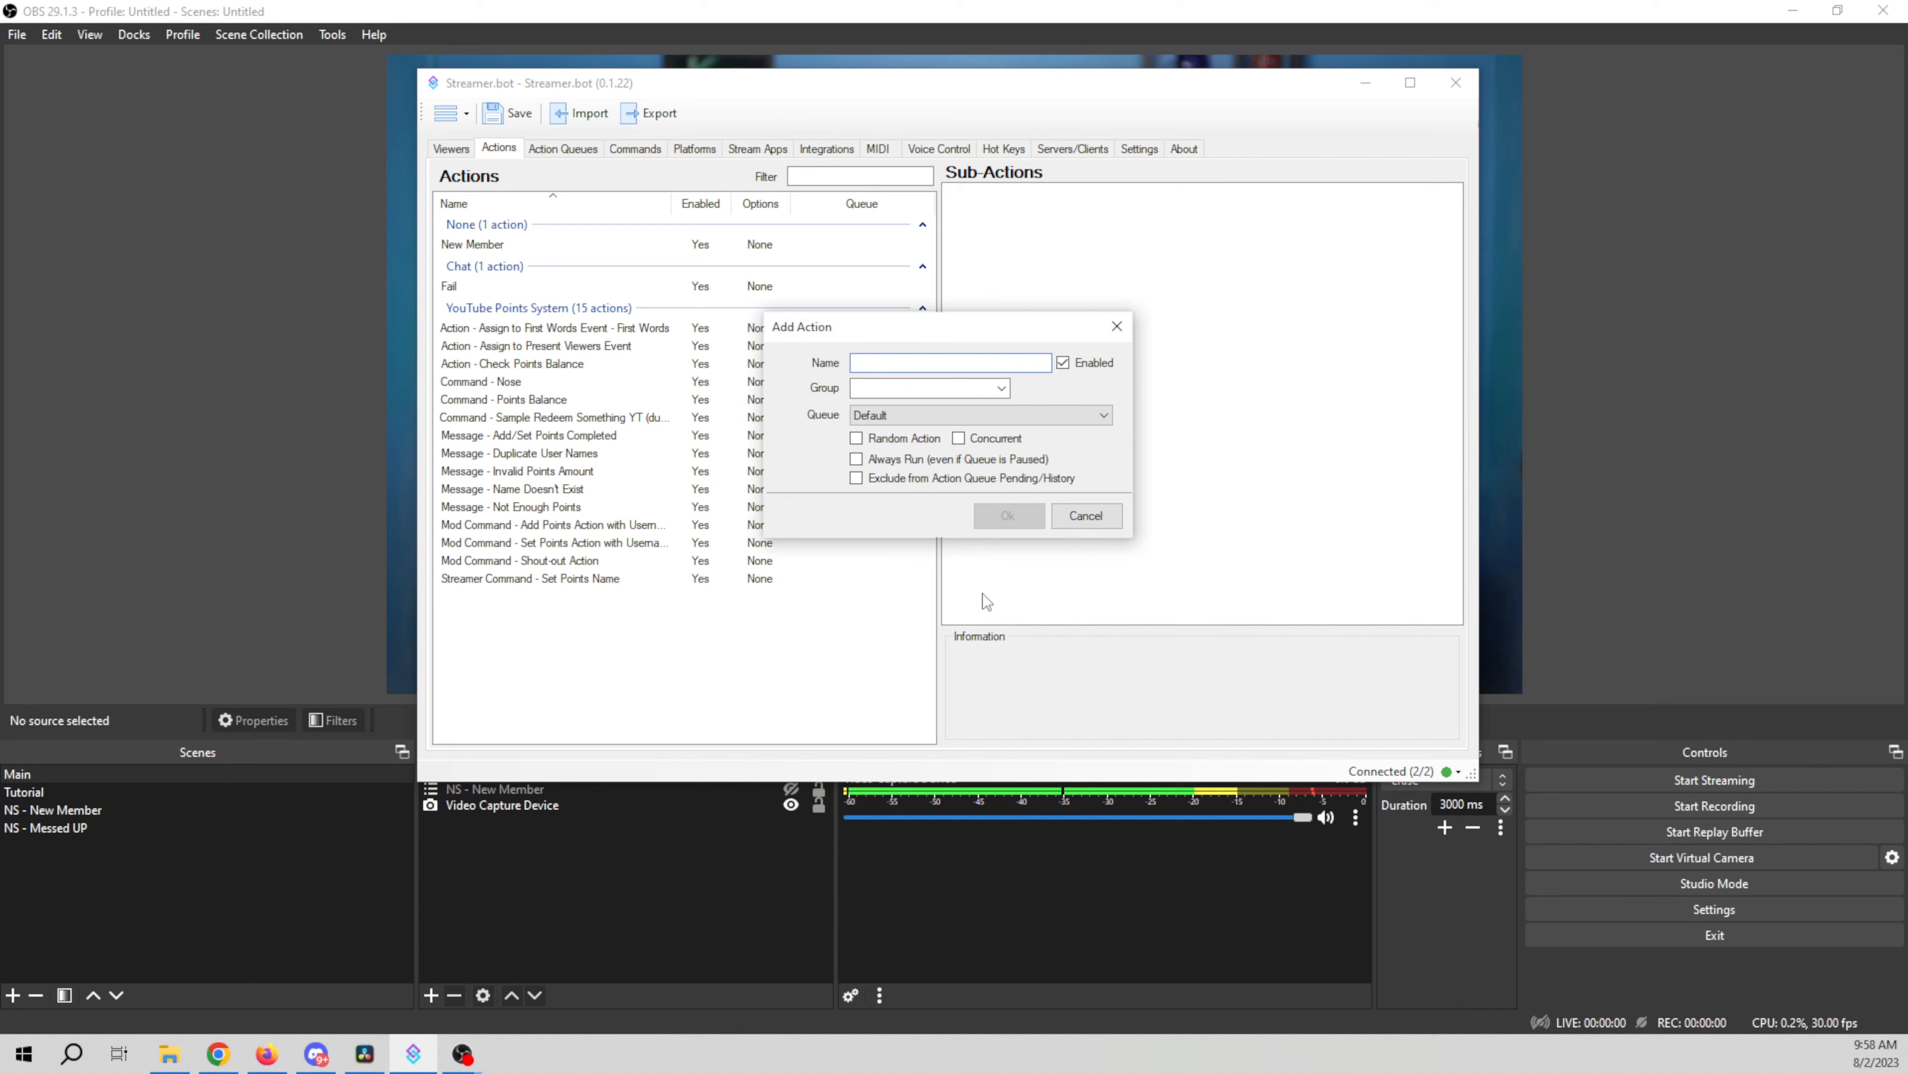
type("res")
type("et fail")
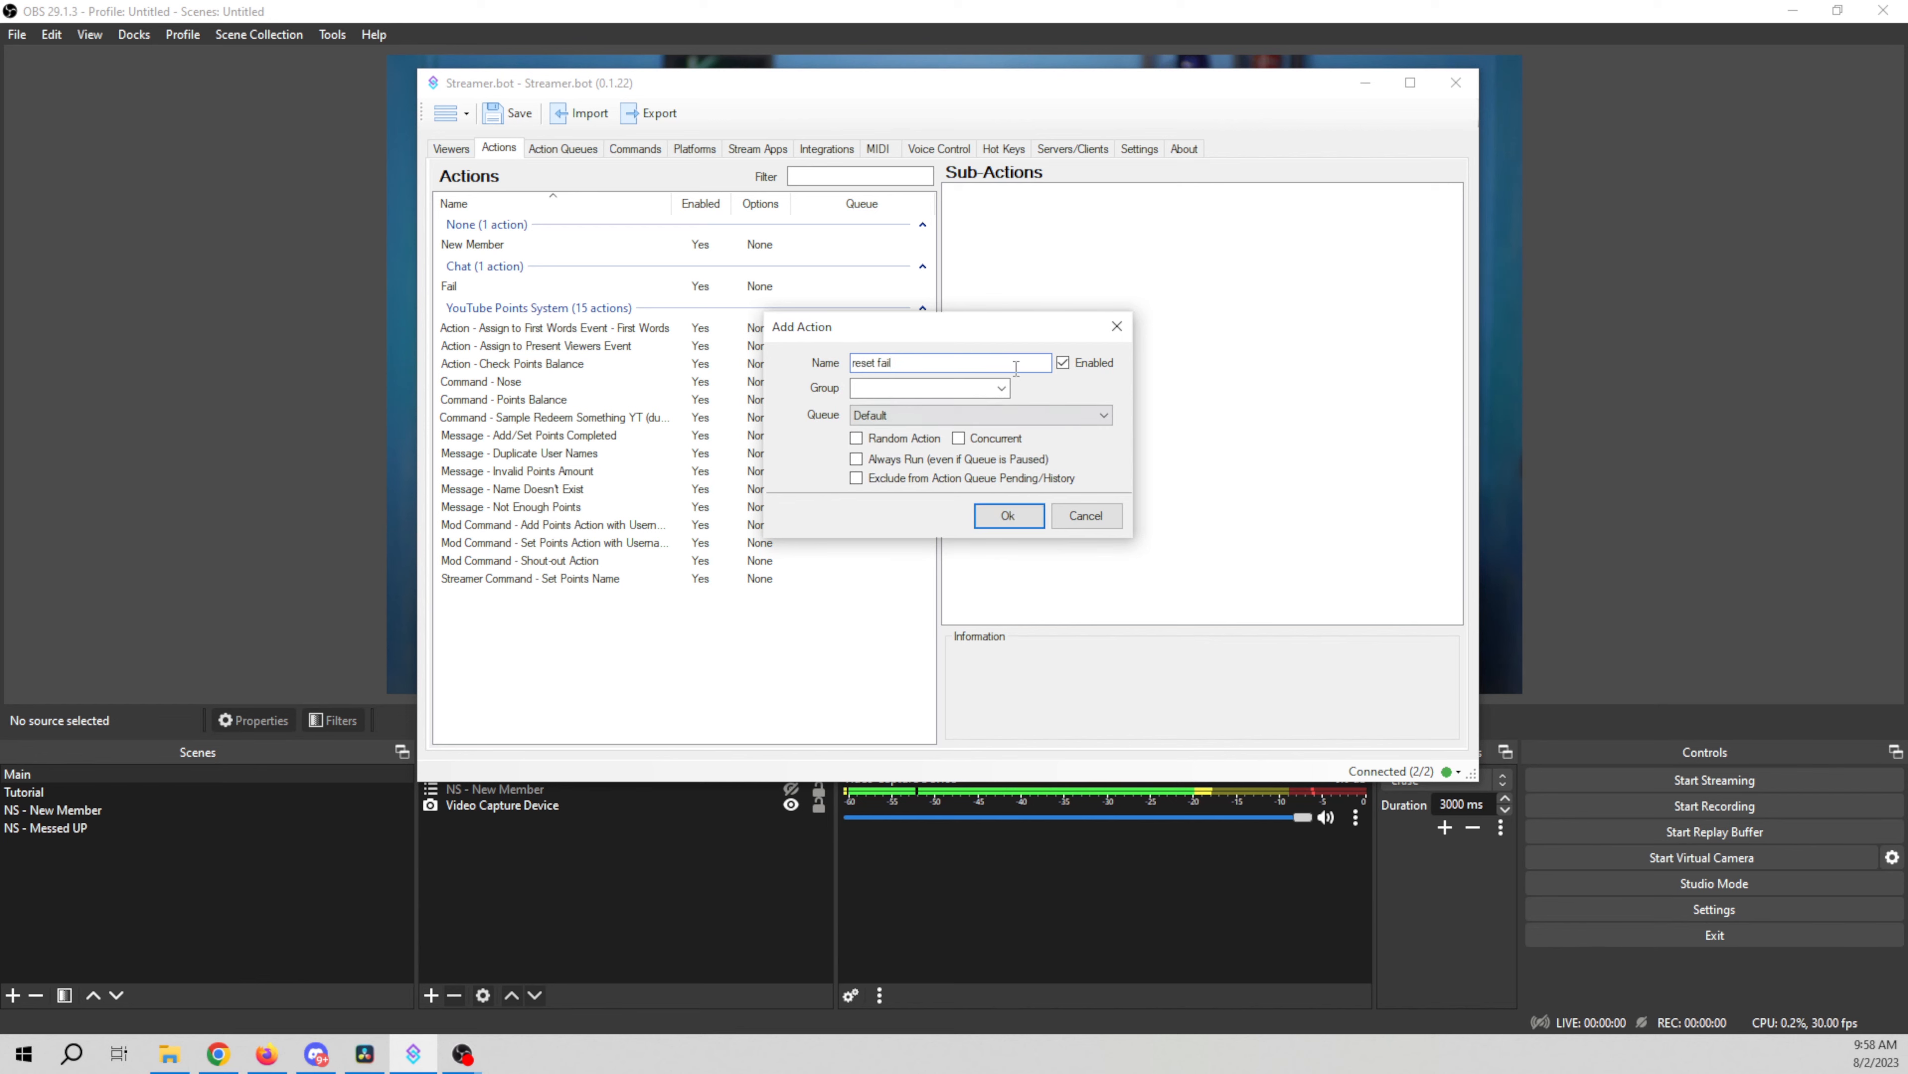
left_click(1007, 514)
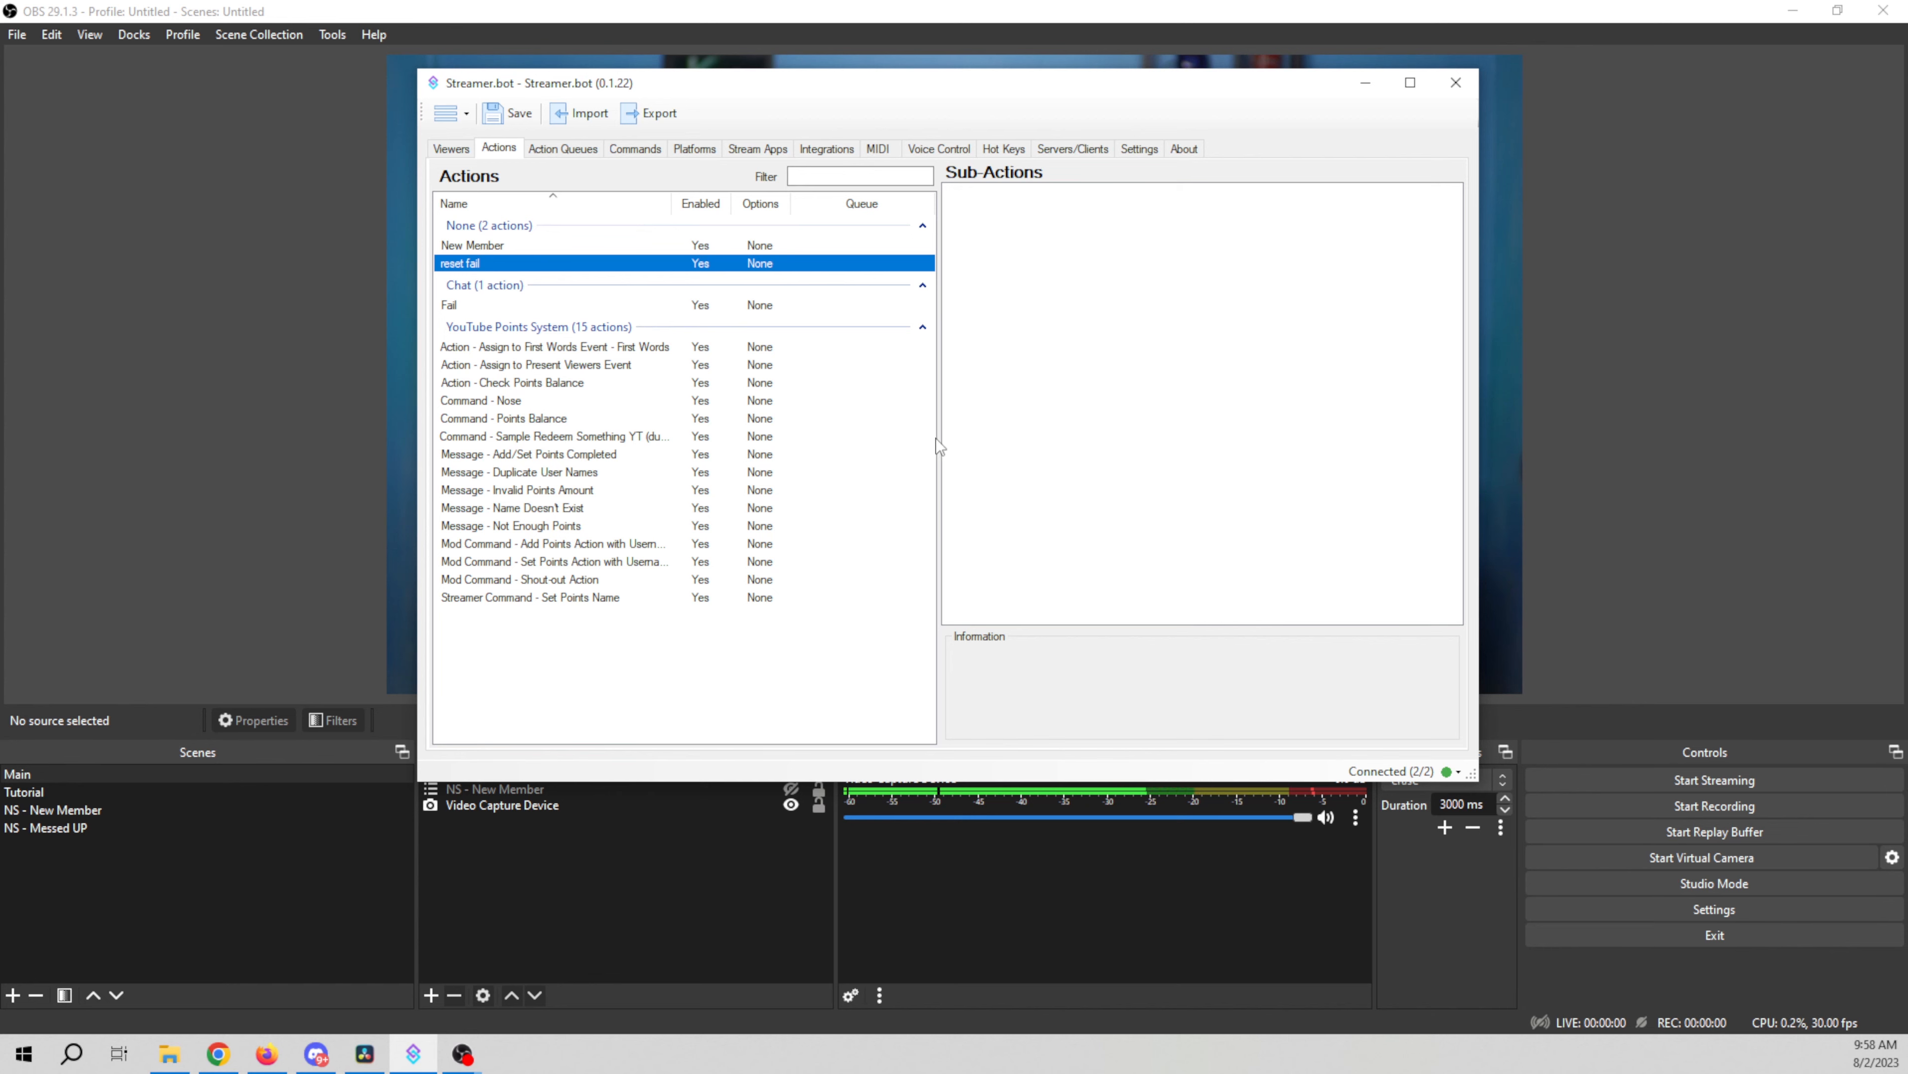
Step: Add a Global (Set) sub-action to the reset fail action
right_click(1063, 464)
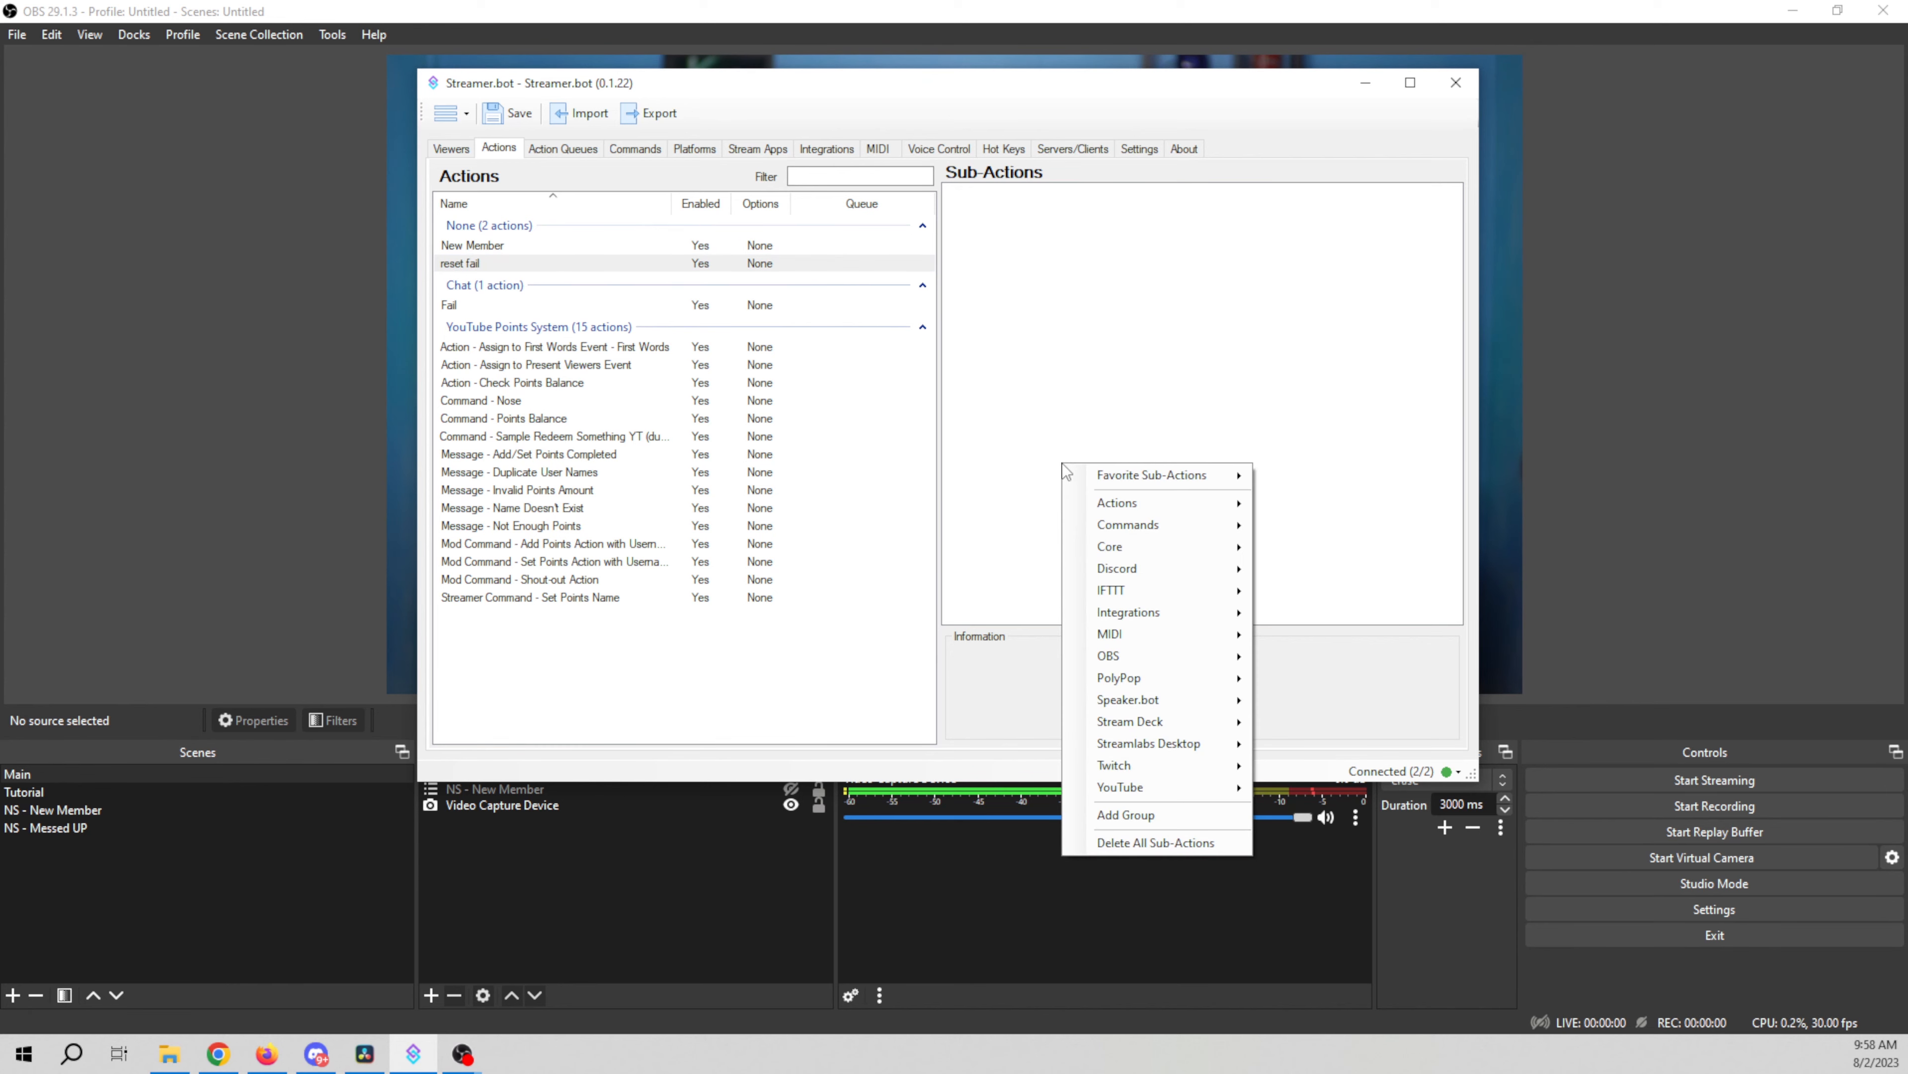
mouse_move(1134, 543)
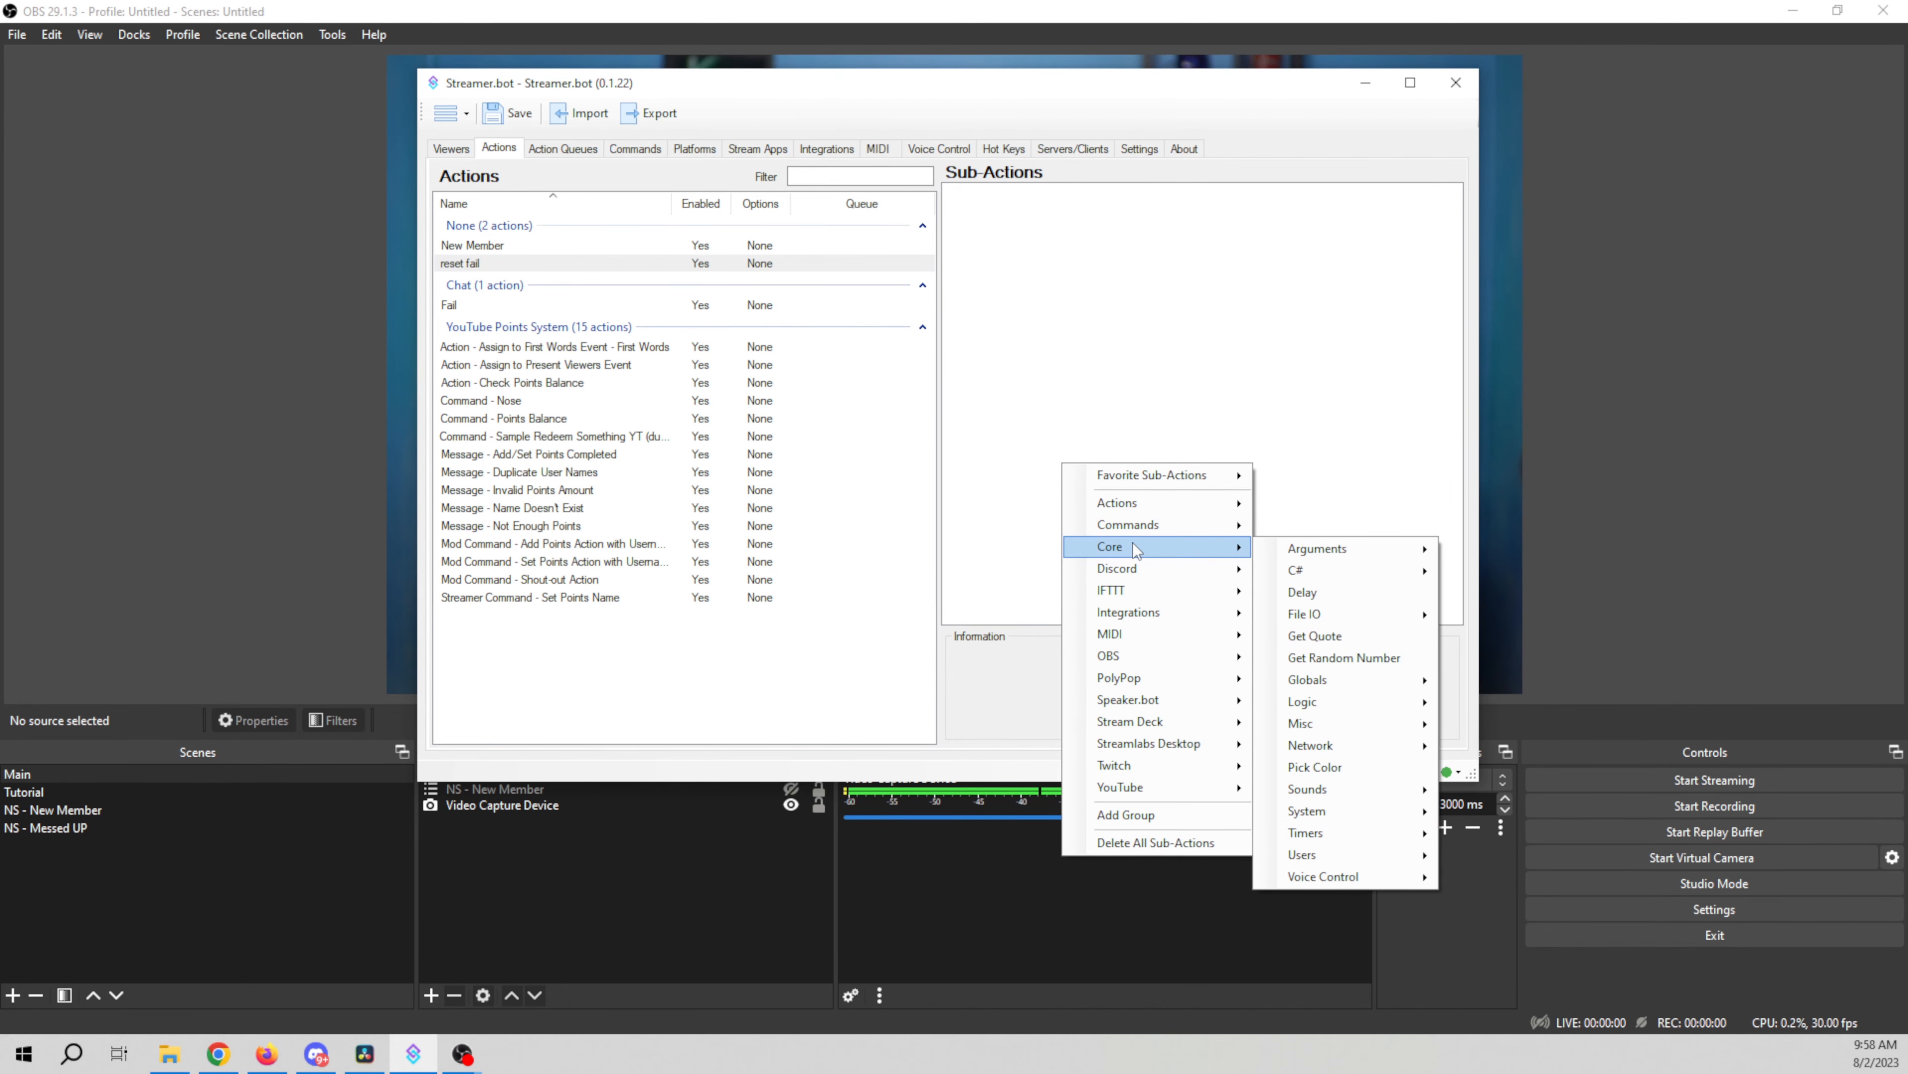
mouse_move(1342, 678)
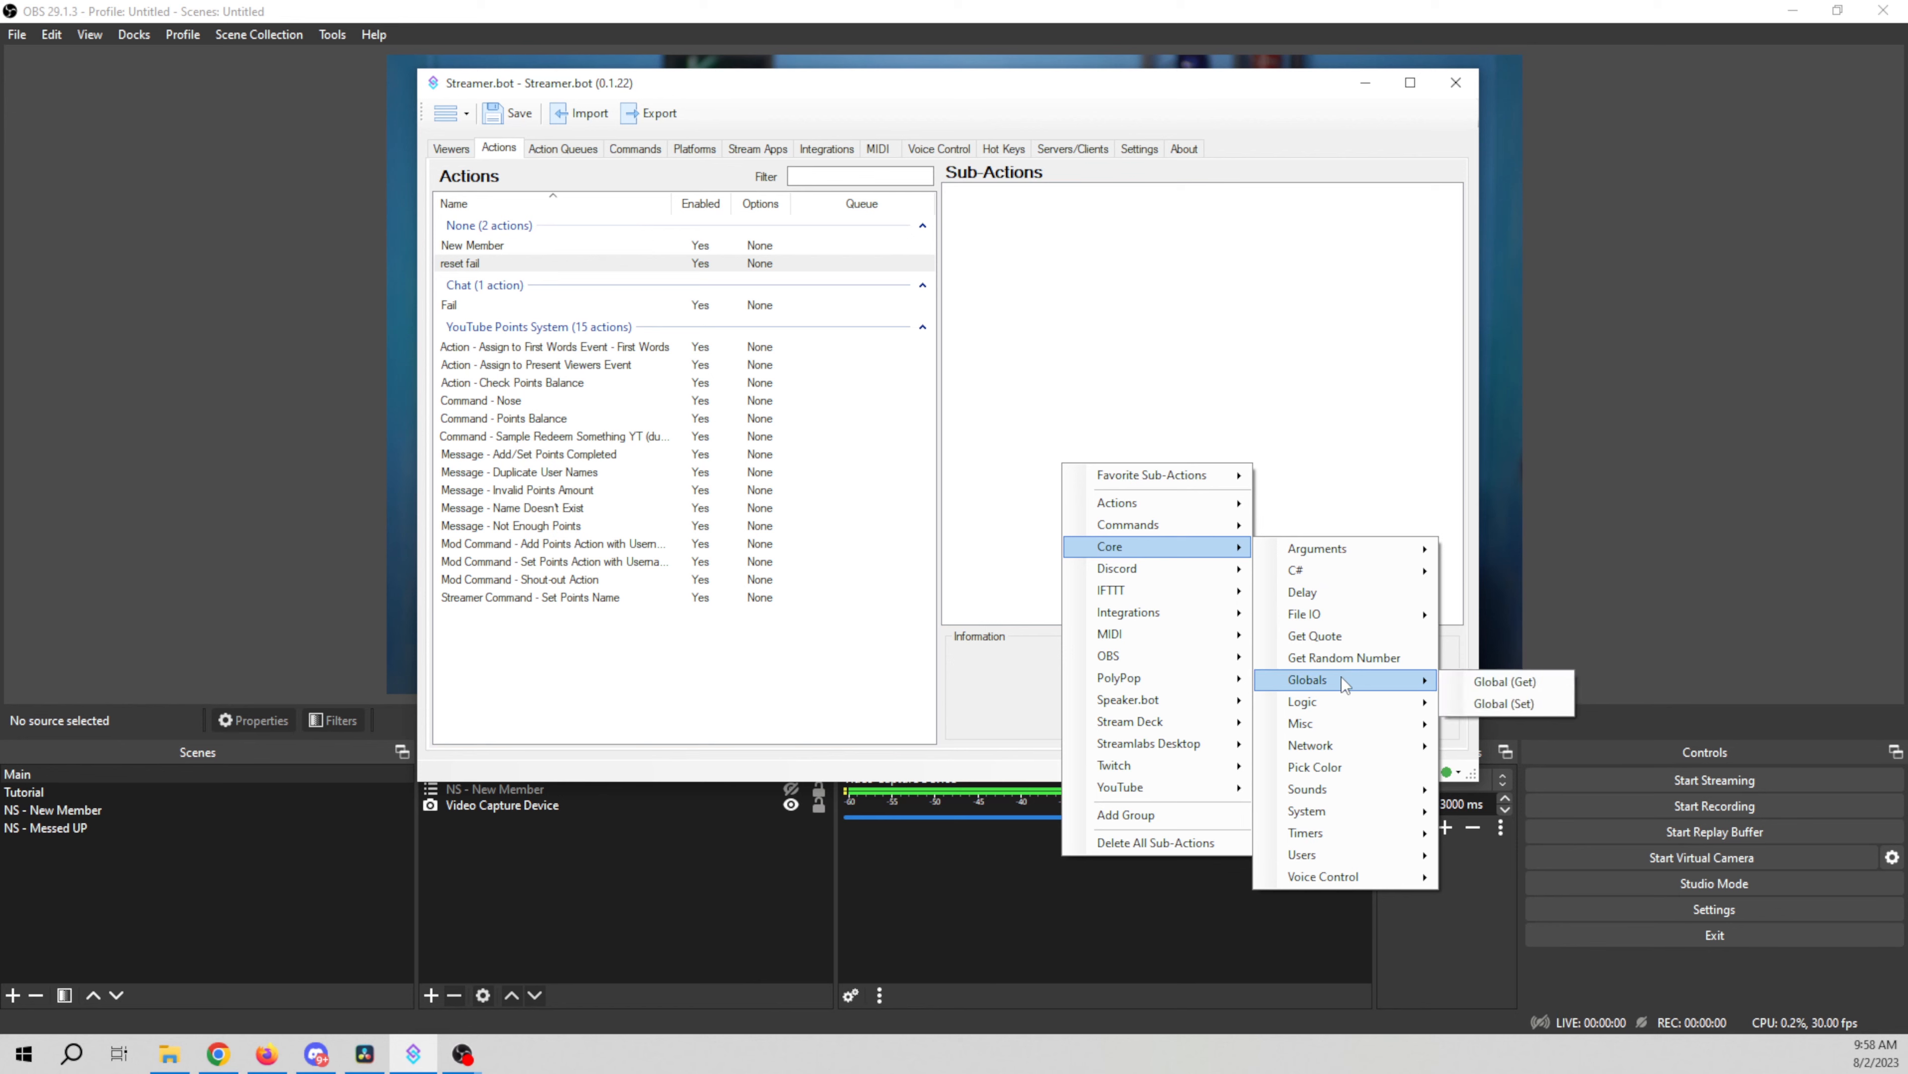
left_click(1475, 706)
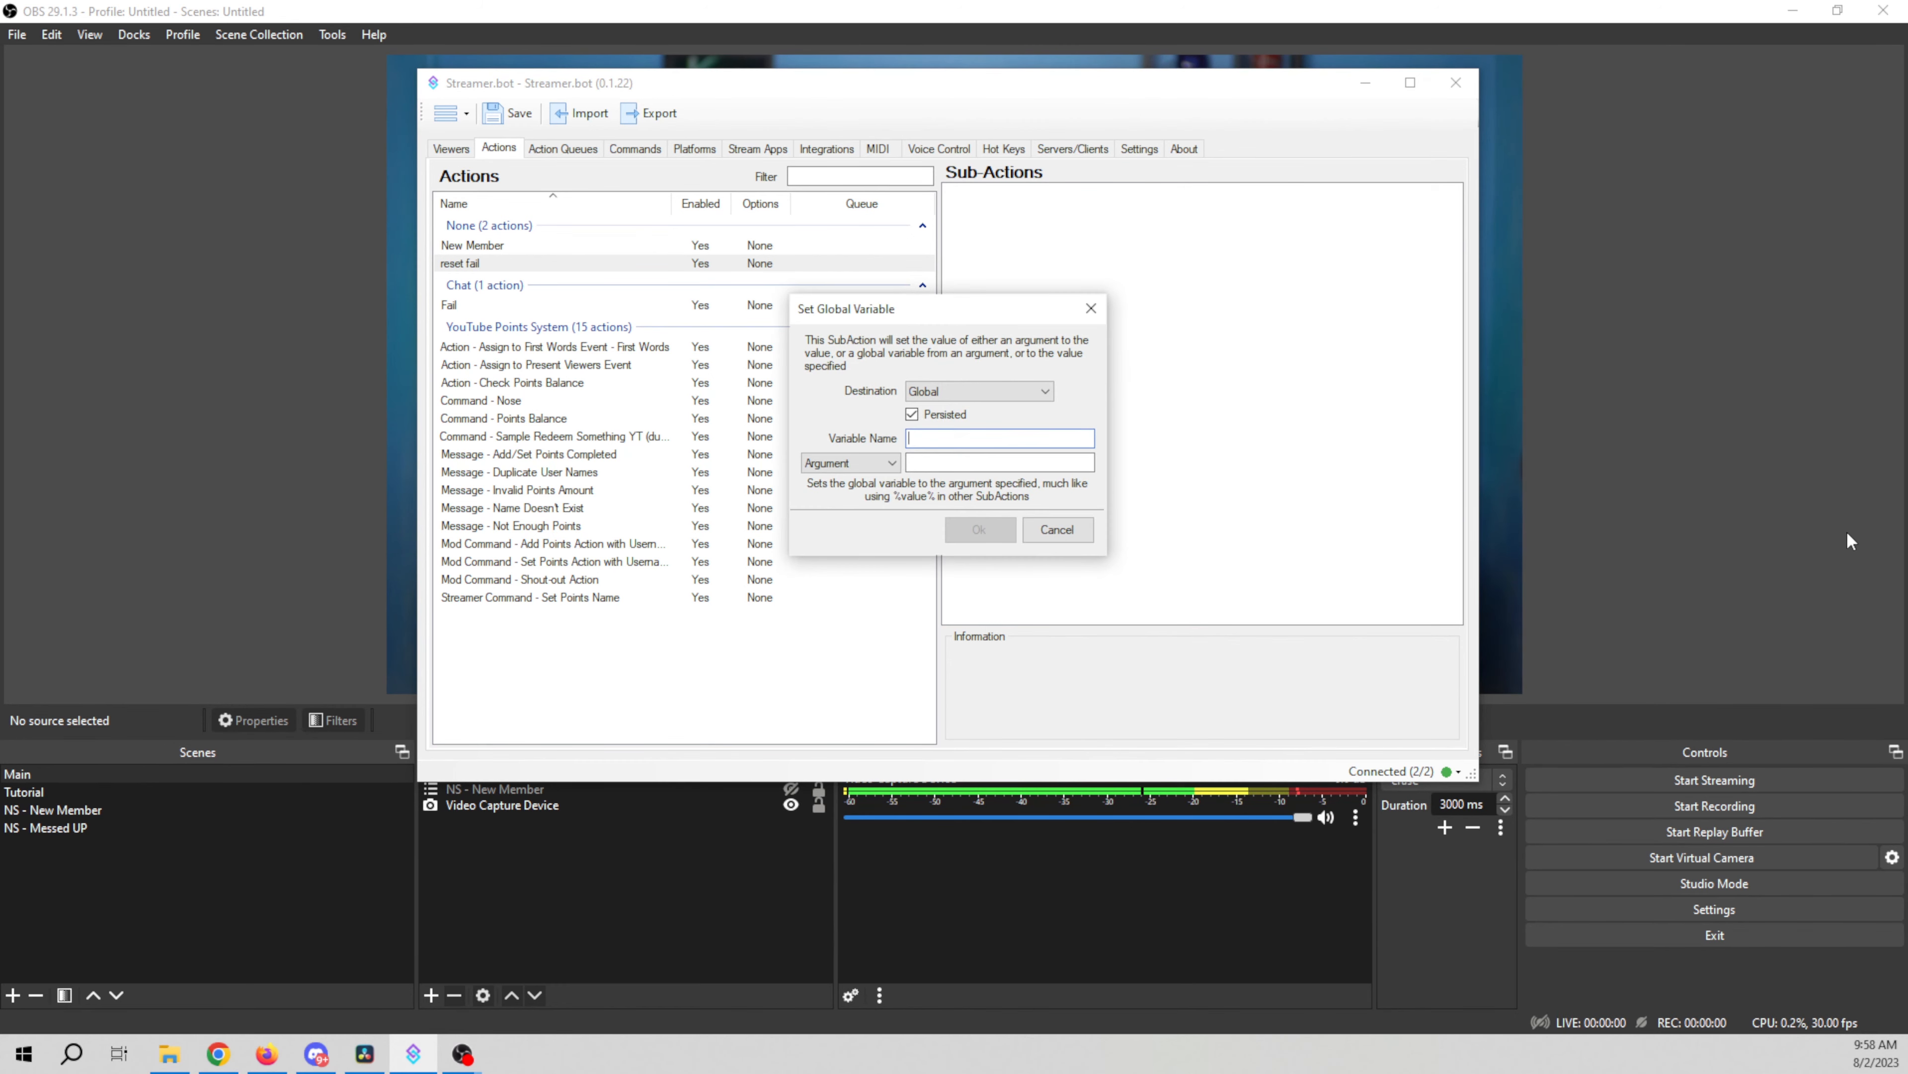